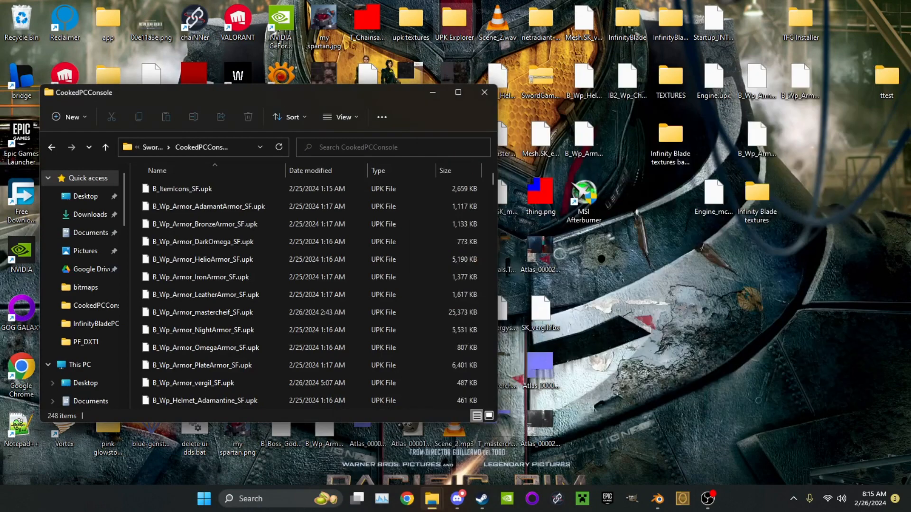
Launch UPK Explorer.exe from the UPK Explorer desktop folder and use Development mode
{"action": "double_click", "coordinate": [454, 22]}
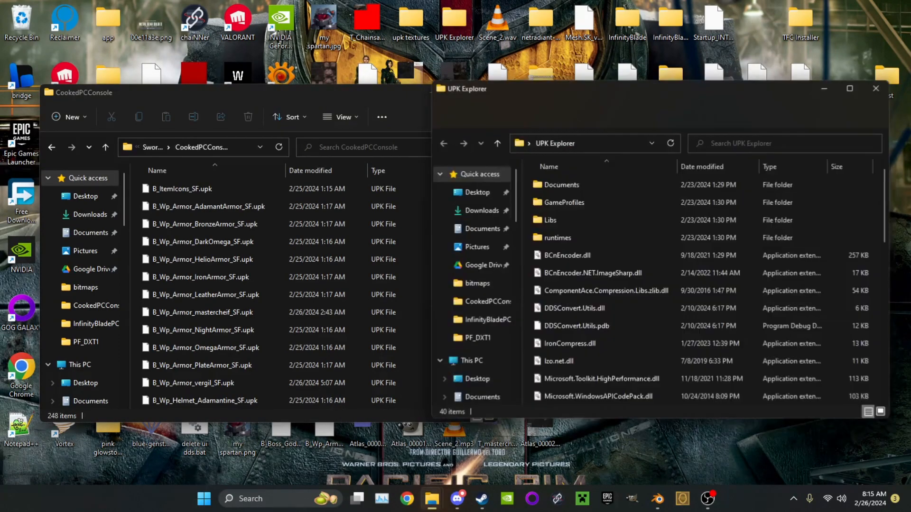
{"action": "scroll", "coordinate": [617, 261], "scroll_direction": "down", "scroll_amount": 9}
{"action": "scroll", "coordinate": [616, 270], "scroll_direction": "up", "scroll_amount": 2}
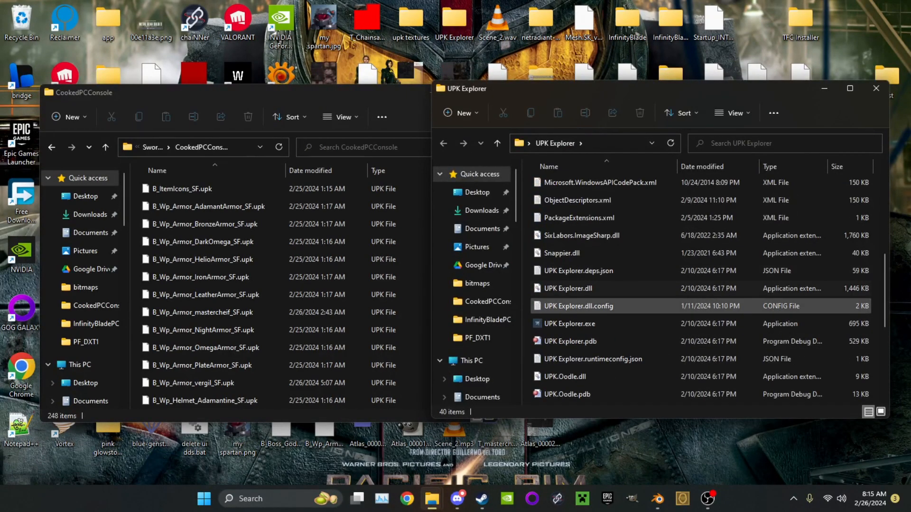
{"action": "double_click", "coordinate": [569, 323]}
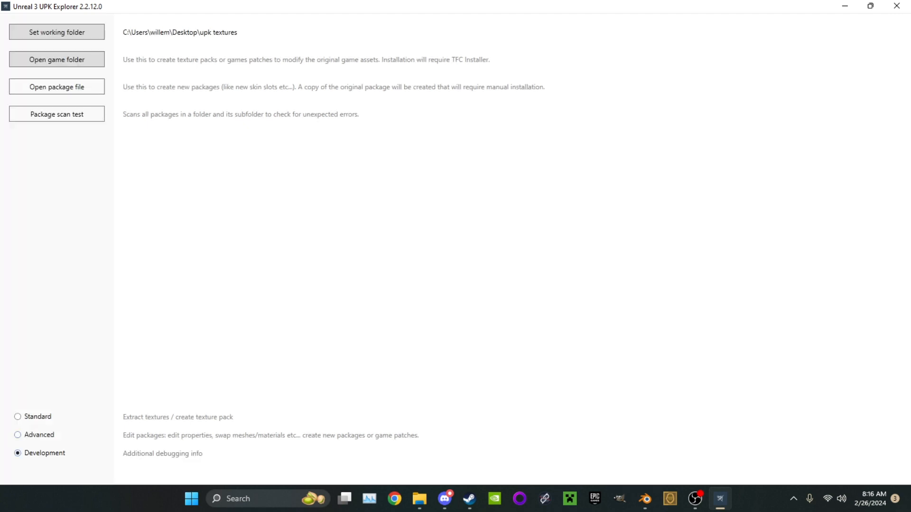
{"action": "left_click", "coordinate": [19, 435]}
{"action": "left_click", "coordinate": [19, 453]}
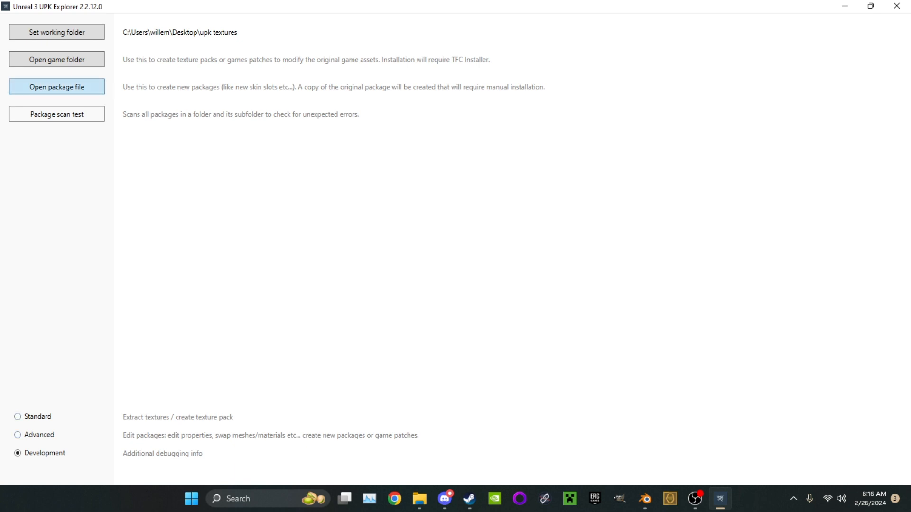
Open the package file B_Wp_Armor_BronzeArmor_SF.upk from SwordGame\CookedPCConsole, with the file list sorted by name
{"action": "left_click", "coordinate": [57, 87]}
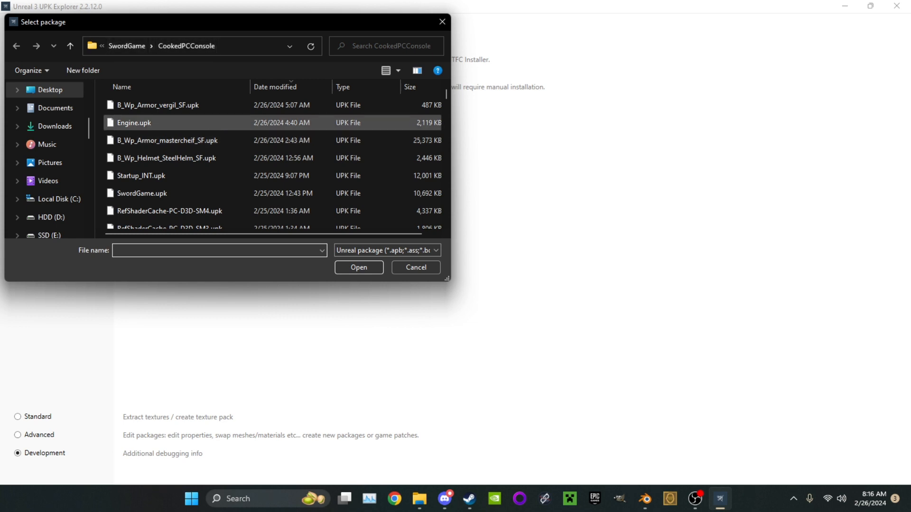
{"action": "left_click", "coordinate": [142, 86]}
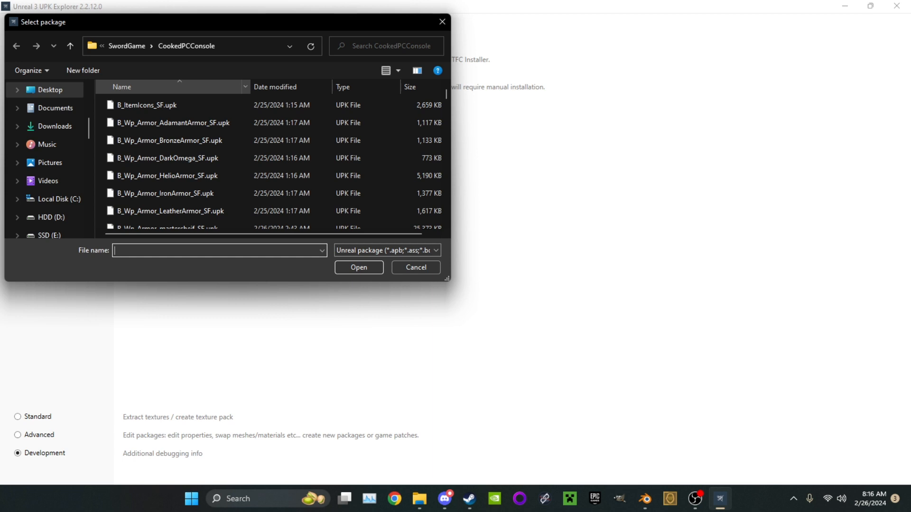
{"action": "scroll", "coordinate": [189, 158], "scroll_direction": "down", "scroll_amount": 1}
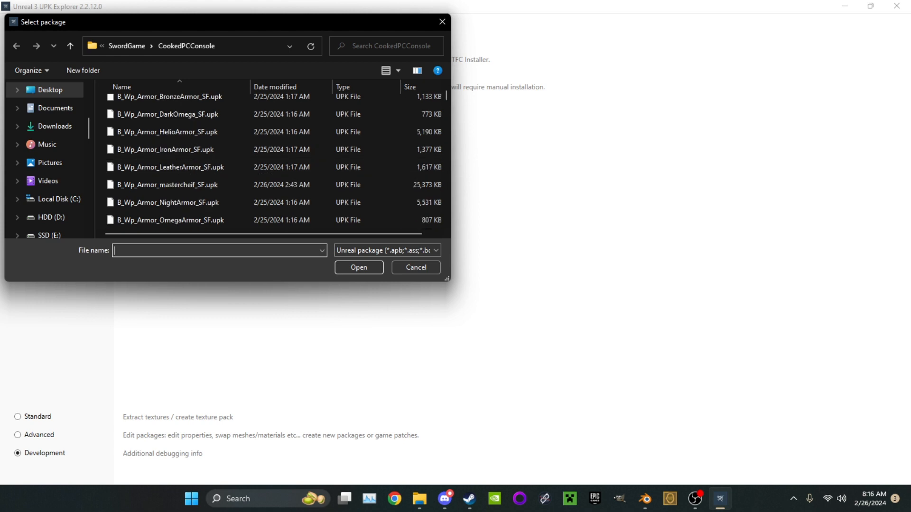
{"action": "scroll", "coordinate": [190, 149], "scroll_direction": "down", "scroll_amount": 8}
{"action": "scroll", "coordinate": [237, 150], "scroll_direction": "down", "scroll_amount": 12}
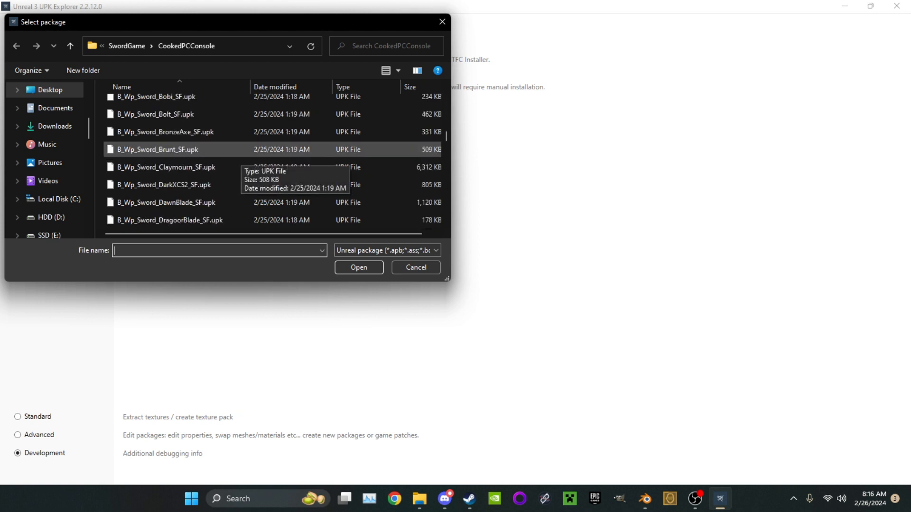
{"action": "scroll", "coordinate": [237, 185], "scroll_direction": "down", "scroll_amount": 12}
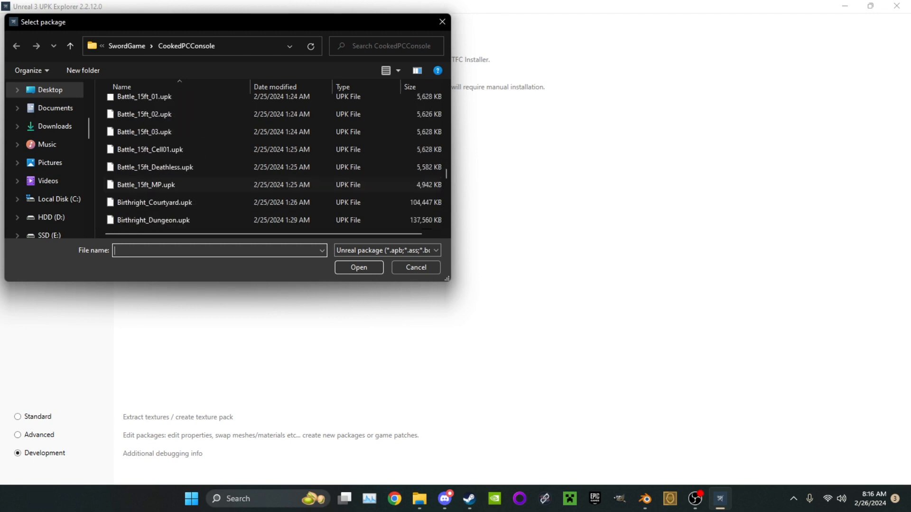
{"action": "scroll", "coordinate": [237, 187], "scroll_direction": "up", "scroll_amount": 12}
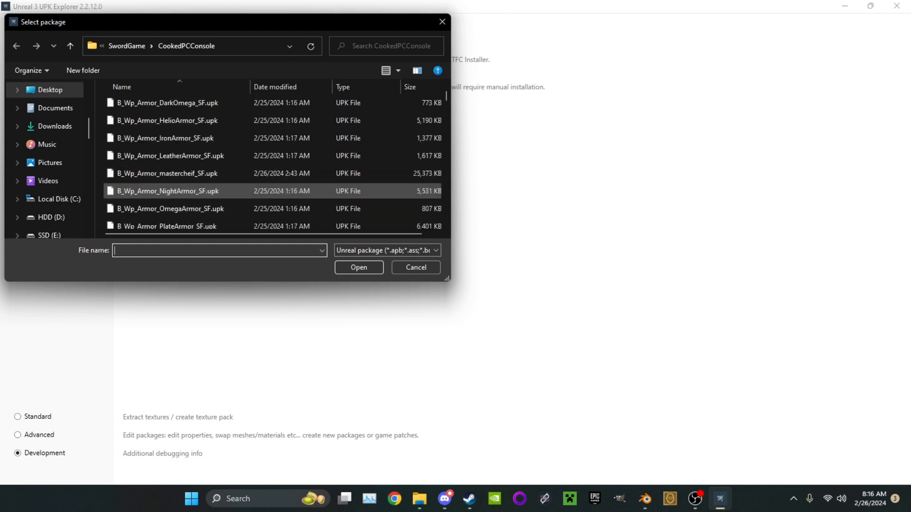
{"action": "scroll", "coordinate": [166, 191], "scroll_direction": "up", "scroll_amount": 1}
{"action": "double_click", "coordinate": [166, 139]}
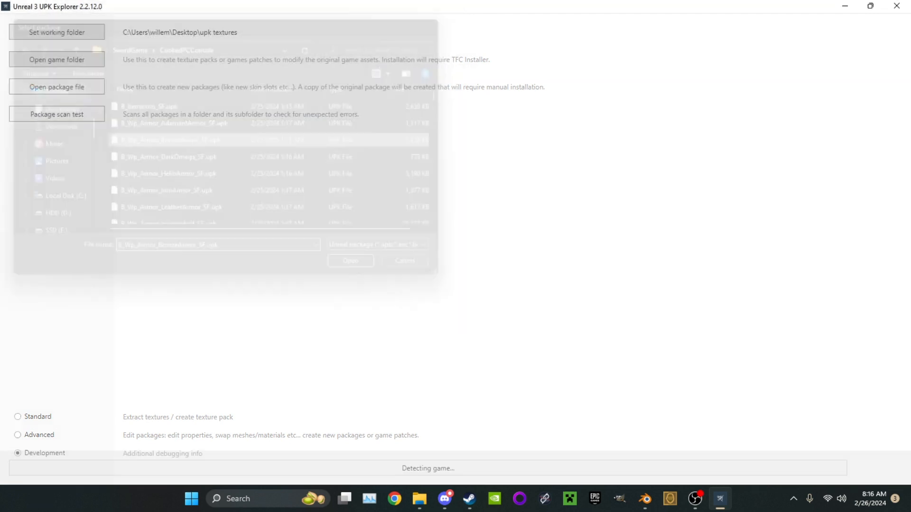
{"action": "left_click", "coordinate": [451, 224]}
{"action": "left_click", "coordinate": [420, 297]}
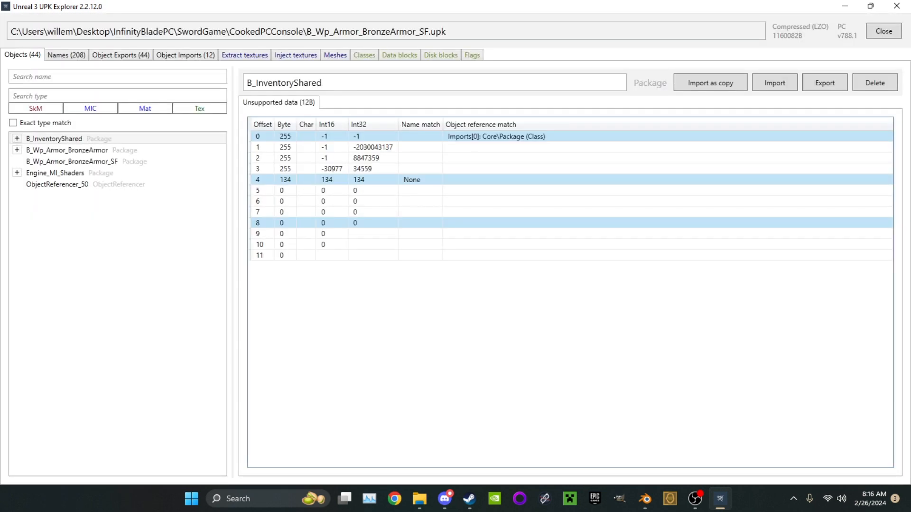
Preview the SK_BronzeArmor skeletal mesh in the package's Mesh group and export it as an FBX to the desktop under the suggested name
{"action": "left_click", "coordinate": [17, 150]}
{"action": "left_click", "coordinate": [26, 172]}
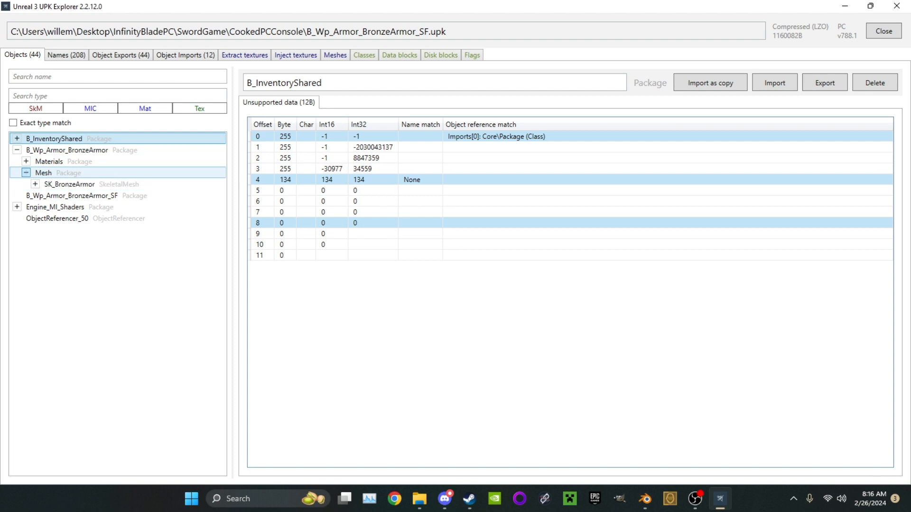
{"action": "left_click", "coordinate": [69, 184]}
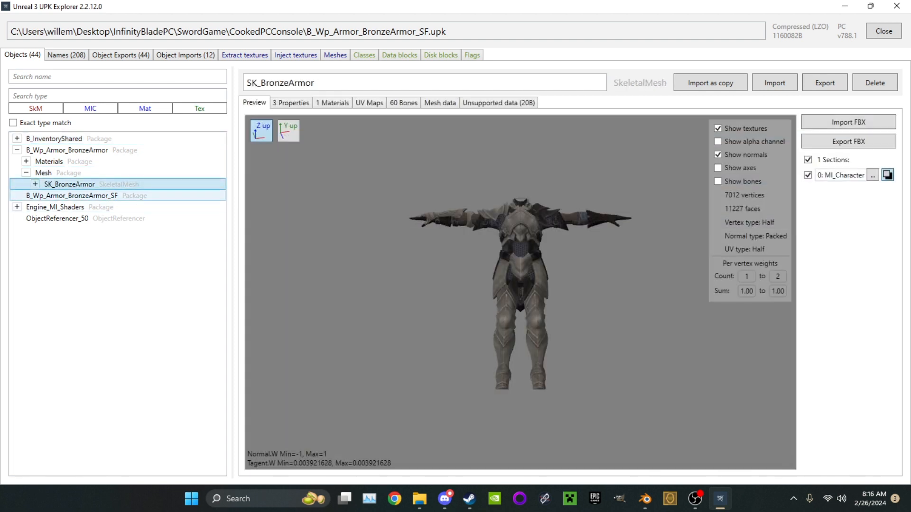
{"action": "left_click_drag", "start_coordinate": [522, 294], "coordinate": [612, 285]}
{"action": "left_click", "coordinate": [848, 142]}
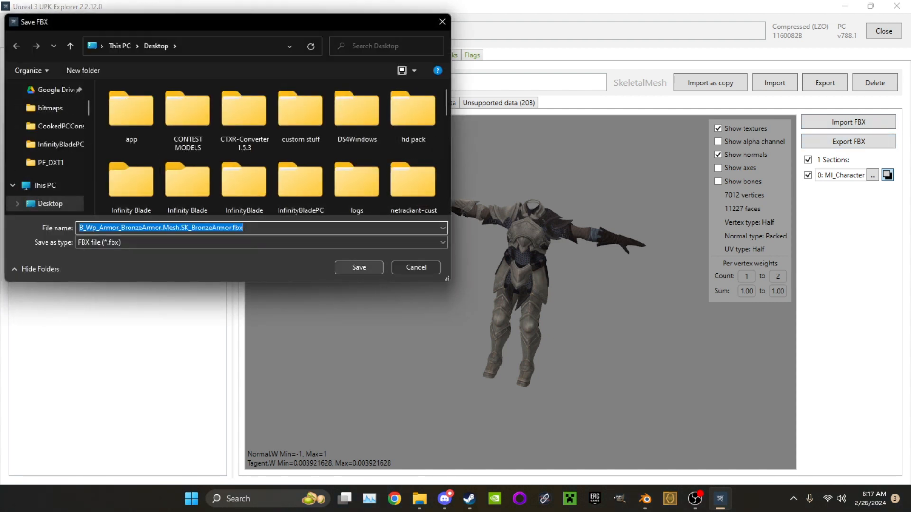
{"action": "key", "text": "Return"}
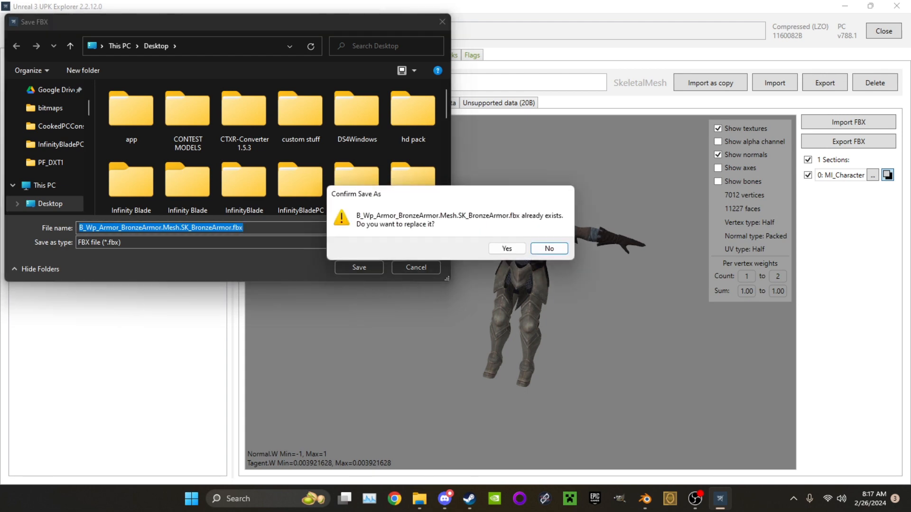
{"action": "key", "text": "Return"}
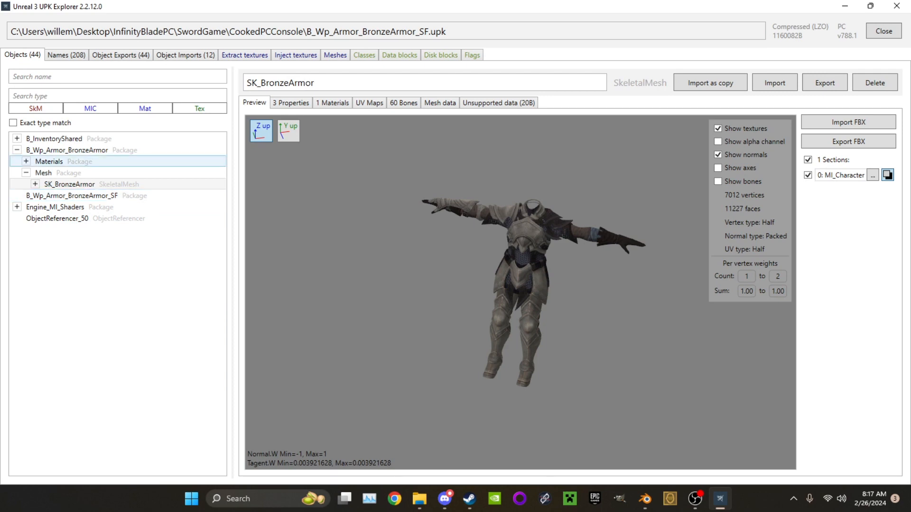
View the package's extractable textures, ending on the T_BronzeArmor_D diffuse texture
{"action": "left_click", "coordinate": [245, 55]}
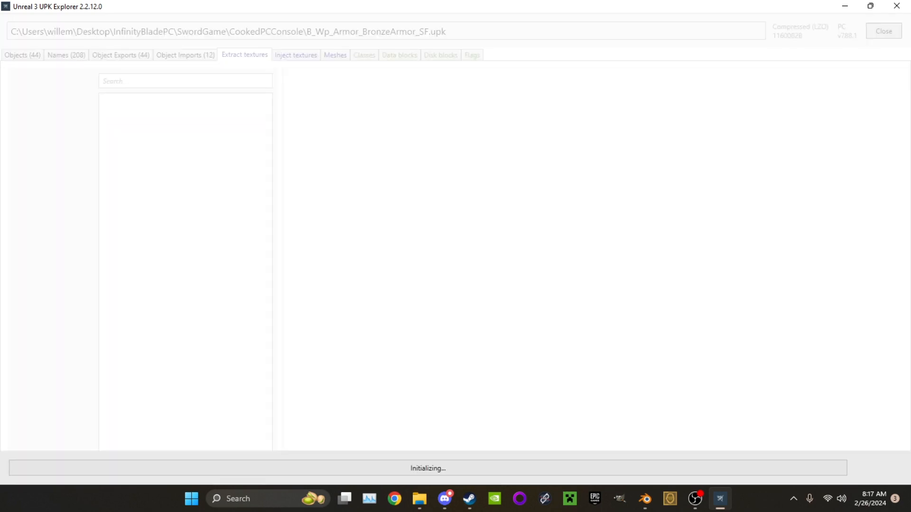
{"action": "left_click", "coordinate": [186, 123]}
{"action": "key", "text": "Up"}
{"action": "key", "text": "Up"}
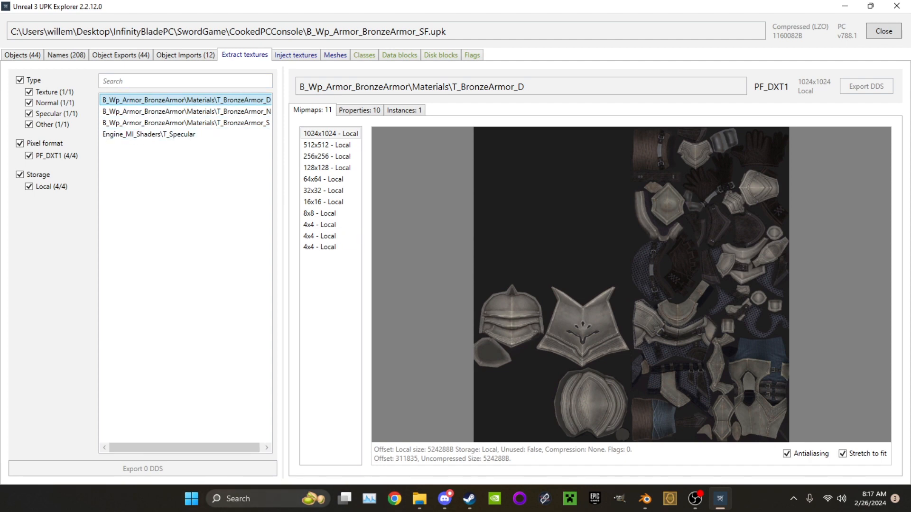
Minimize the open folder windows and close the bronze armor package in UPK Explorer
{"action": "left_click", "coordinate": [845, 6]}
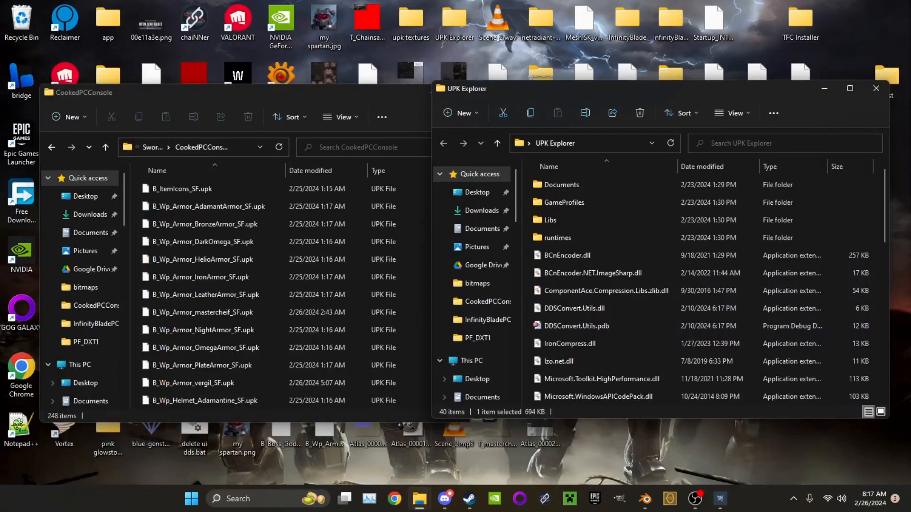
{"action": "left_click", "coordinate": [824, 88]}
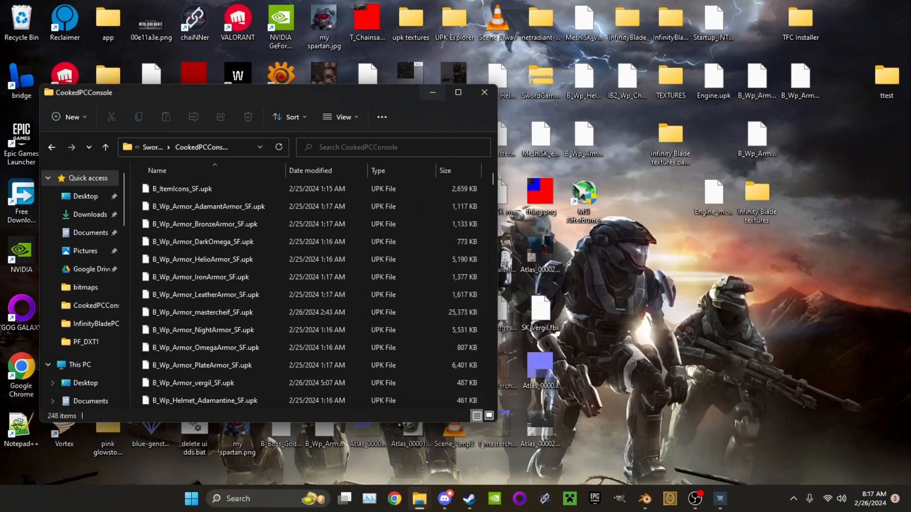
{"action": "left_click", "coordinate": [433, 92]}
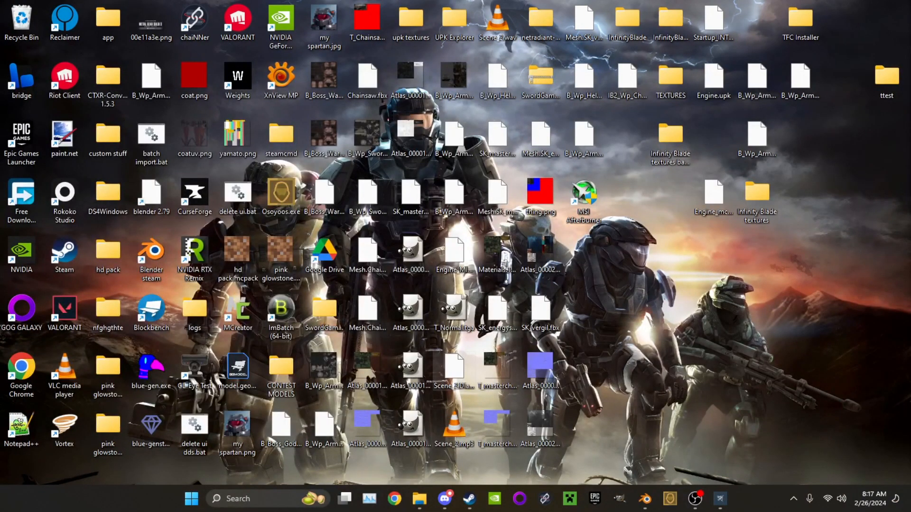
{"action": "left_click", "coordinate": [720, 499]}
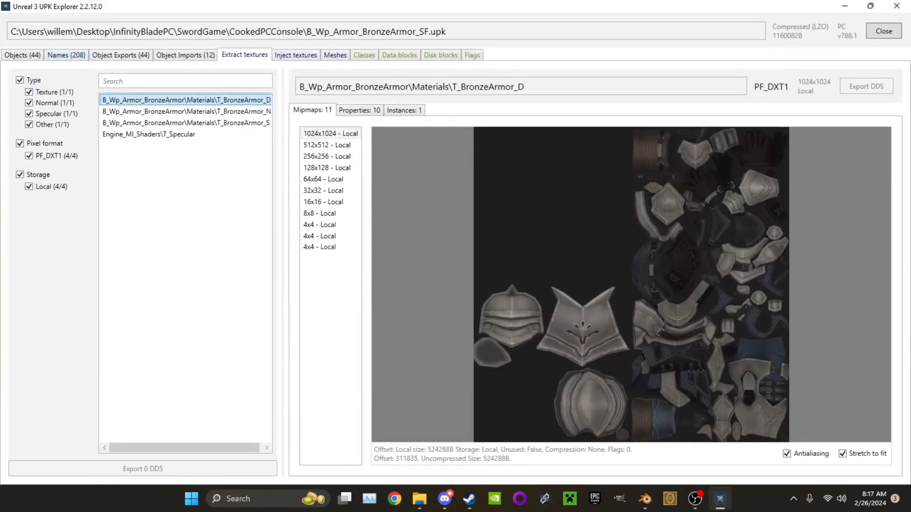
{"action": "left_click", "coordinate": [896, 6]}
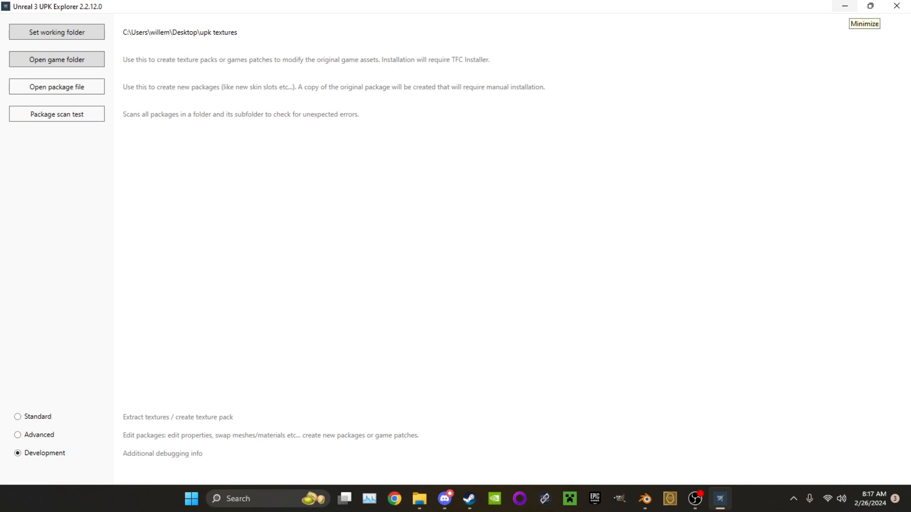
Search the upk textures\Game_V788.1\Exports\PF_DXT1 folder for "bronze"
{"action": "left_click", "coordinate": [845, 6]}
{"action": "double_click", "coordinate": [410, 22]}
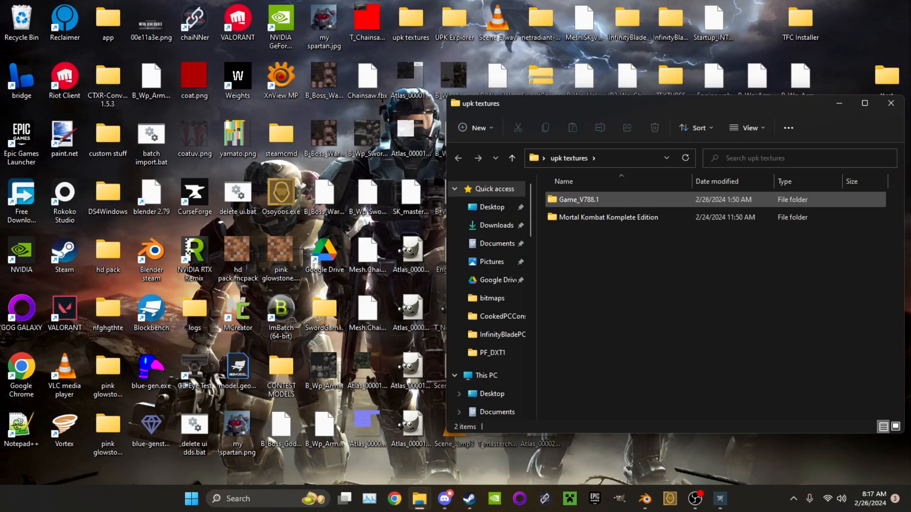
{"action": "double_click", "coordinate": [578, 199]}
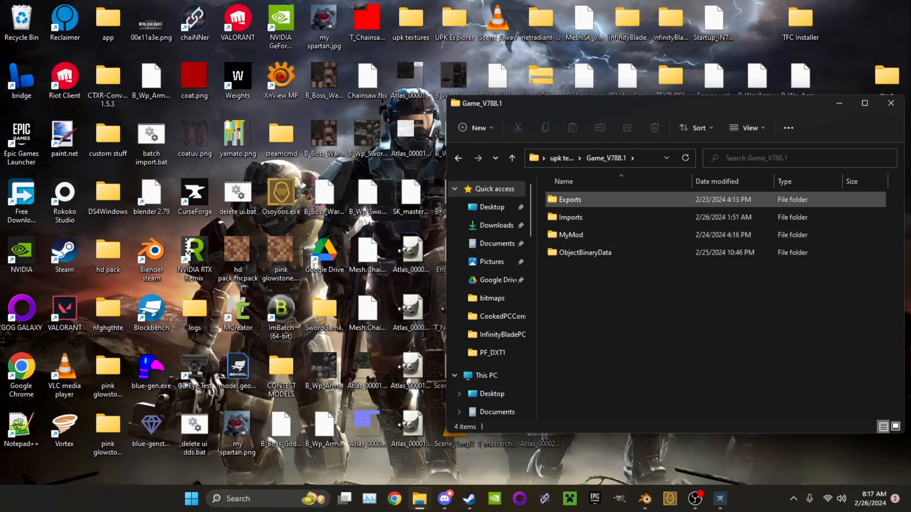
{"action": "double_click", "coordinate": [569, 200]}
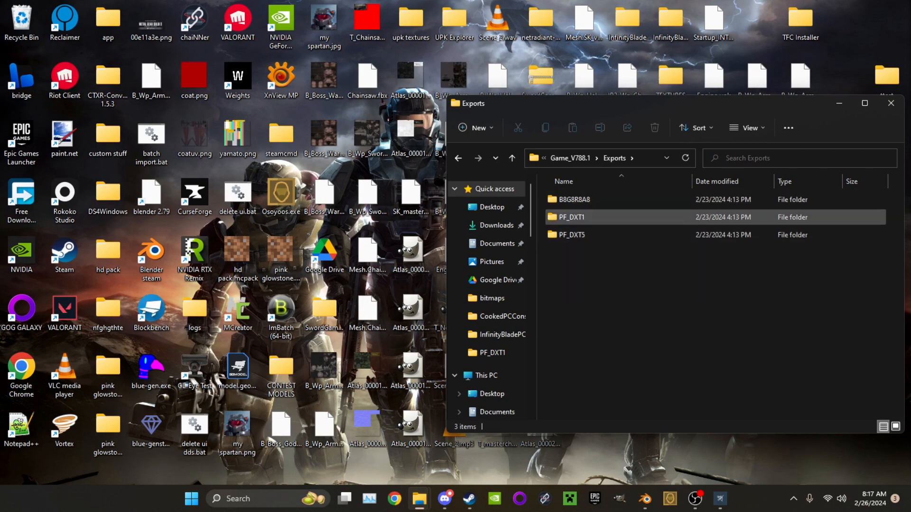
{"action": "double_click", "coordinate": [584, 217]}
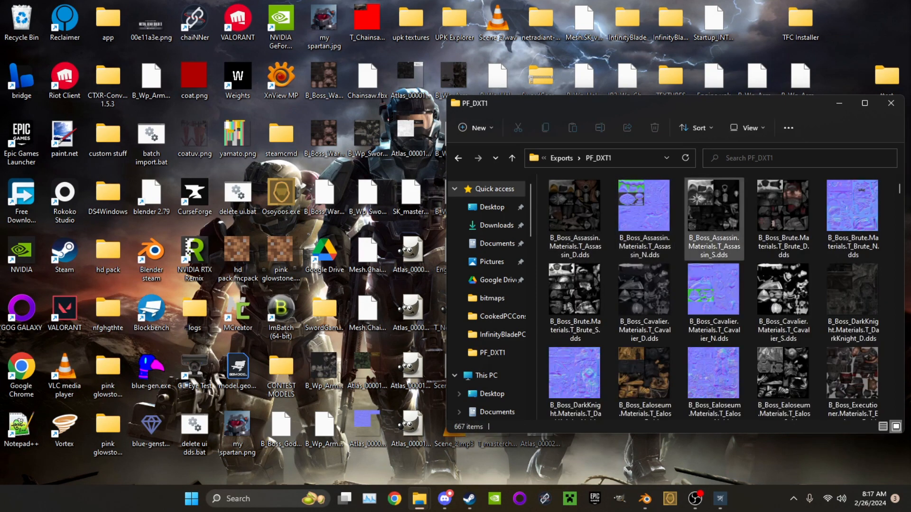
{"action": "left_click", "coordinate": [643, 205]}
{"action": "left_click", "coordinate": [727, 158]}
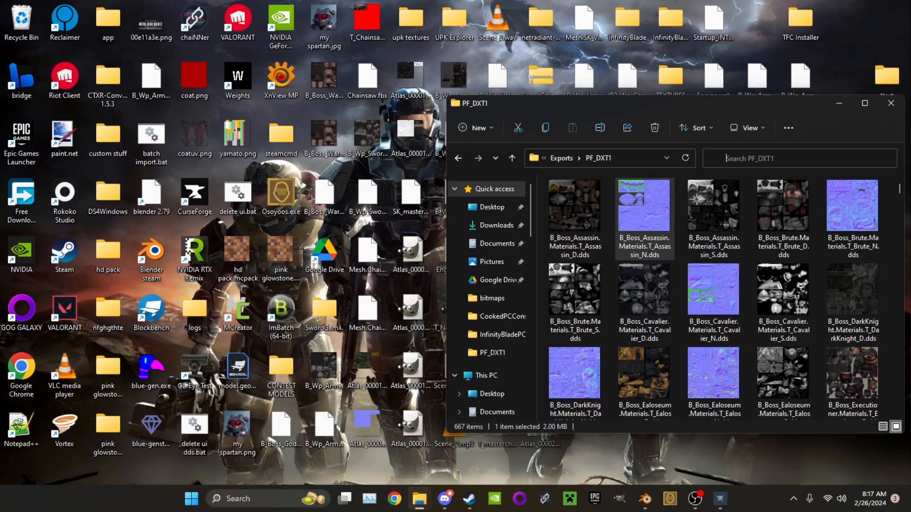
{"action": "type", "text": "bronze"}
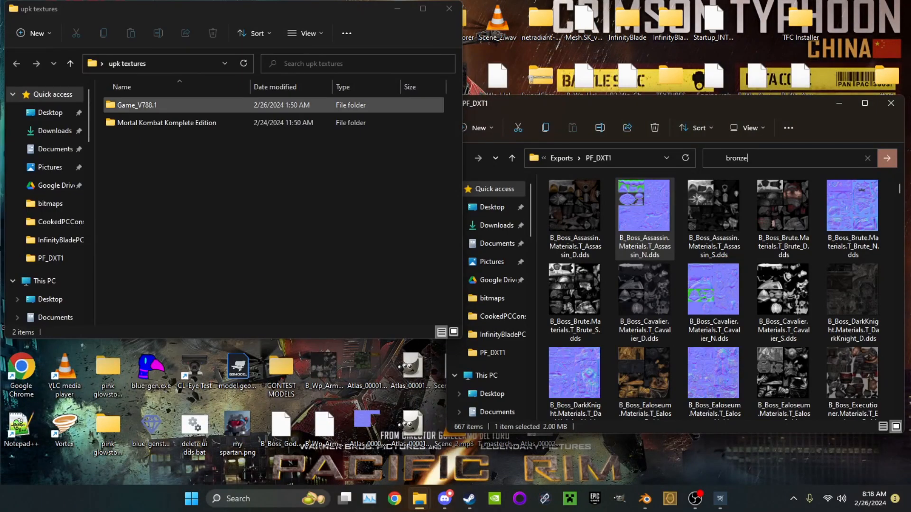
Open the Game_V788.1\Imports\PF_DXT1 folder in the second upk textures window
{"action": "double_click", "coordinate": [137, 105]}
{"action": "double_click", "coordinate": [129, 122]}
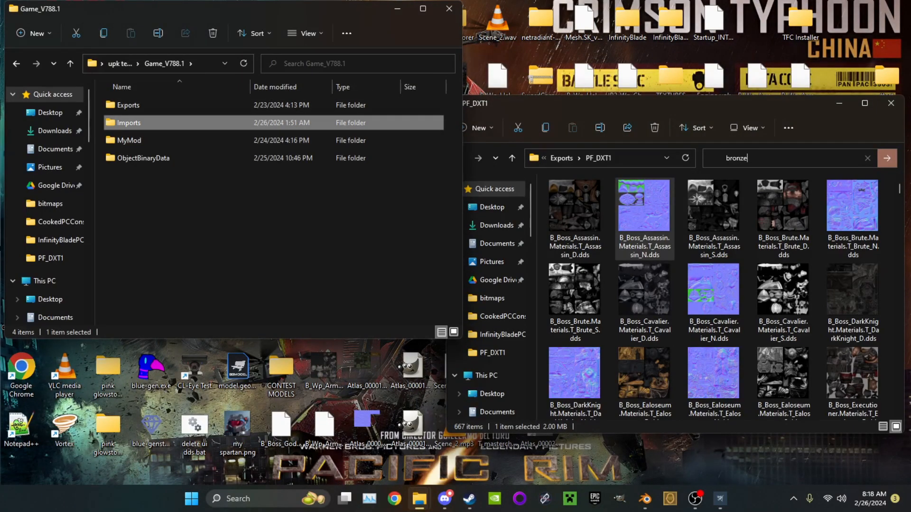
{"action": "key", "text": "alt+Left"}
{"action": "double_click", "coordinate": [129, 123]}
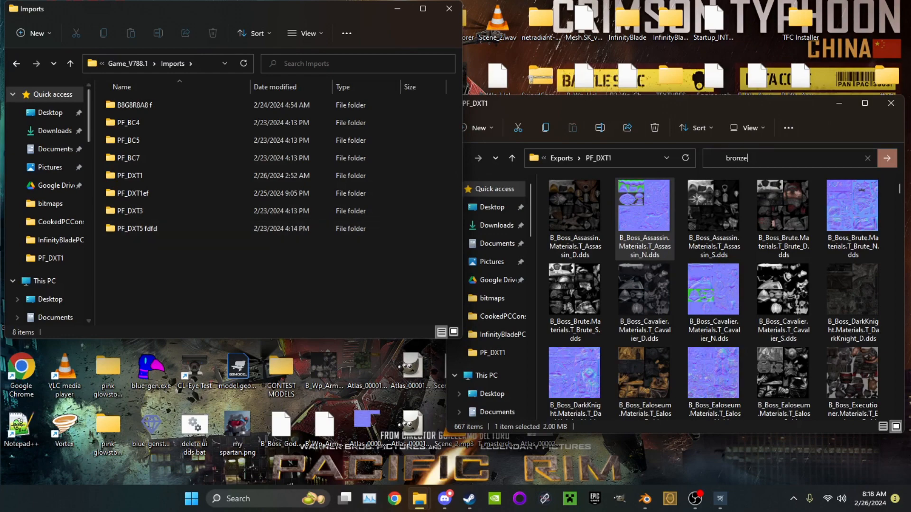
{"action": "double_click", "coordinate": [130, 176]}
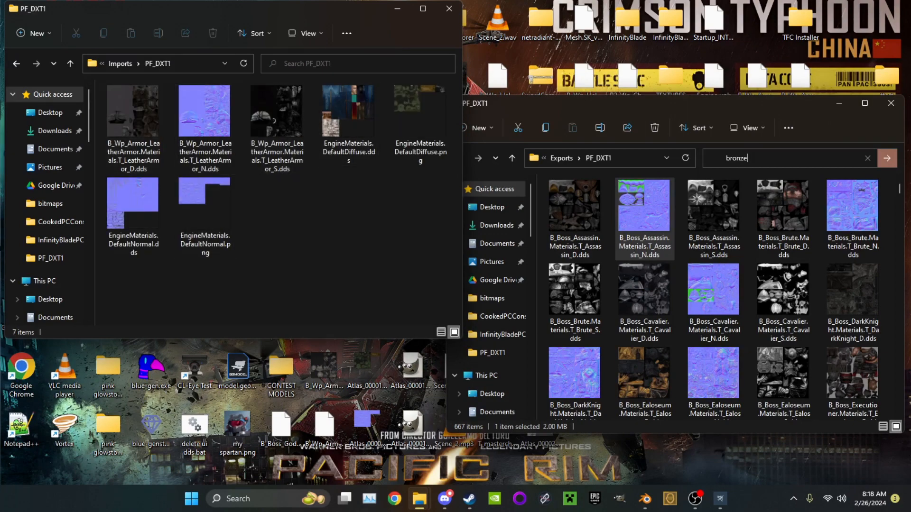
Minimize the Imports folder window and switch to Blender
{"action": "left_click", "coordinate": [397, 8]}
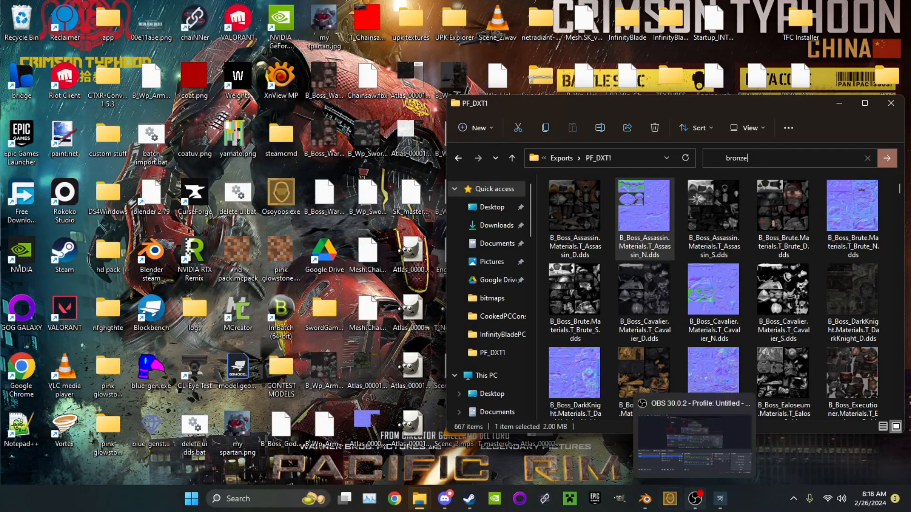
{"action": "left_click", "coordinate": [645, 498]}
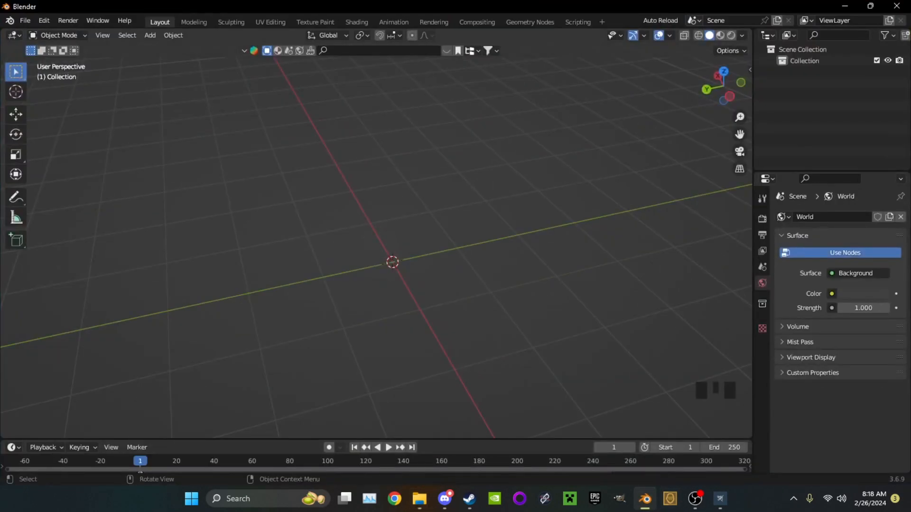
Import the FBX file B_Wp_Armor_BronzeArmor.Mesh.SK_BronzeArmor.fbx from the Desktop into the empty scene
{"action": "left_click", "coordinate": [25, 20]}
{"action": "mouse_move", "coordinate": [71, 174]}
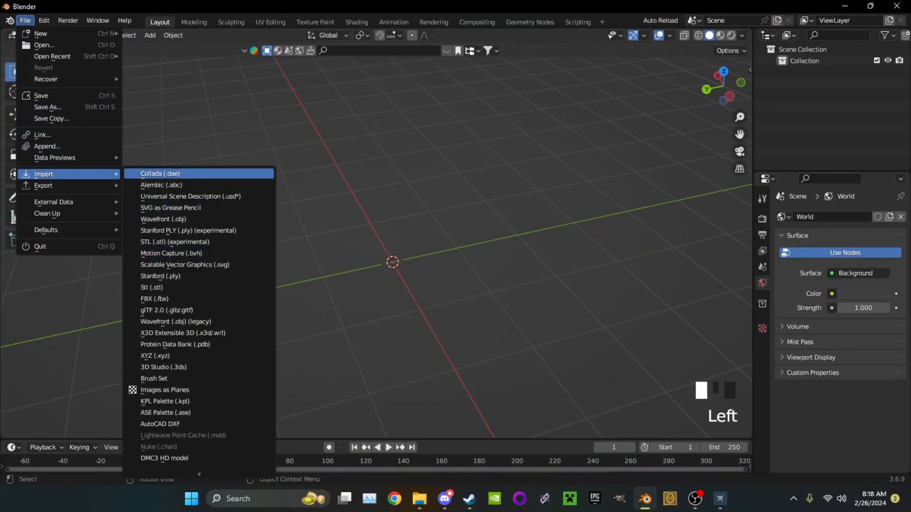
{"action": "mouse_move", "coordinate": [199, 472]}
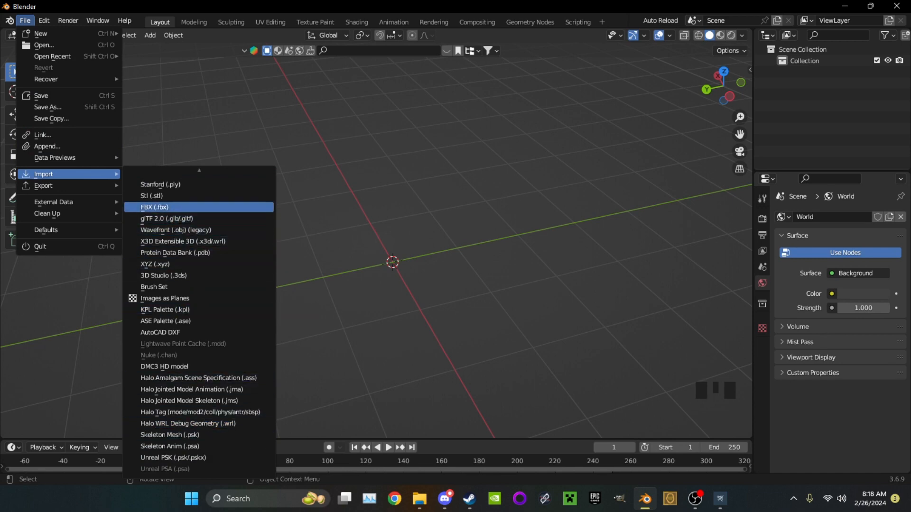
{"action": "left_click", "coordinate": [154, 206]}
{"action": "scroll", "coordinate": [379, 303], "scroll_direction": "down", "scroll_amount": 5}
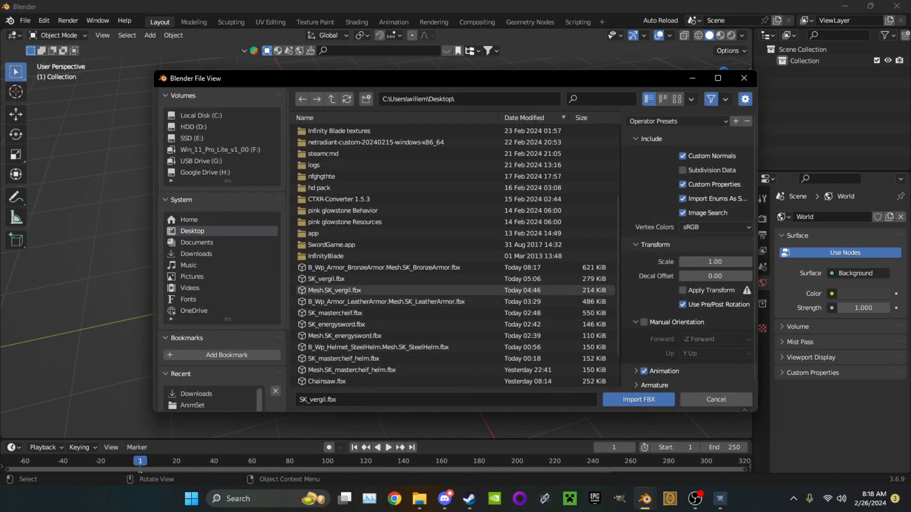
{"action": "double_click", "coordinate": [370, 267]}
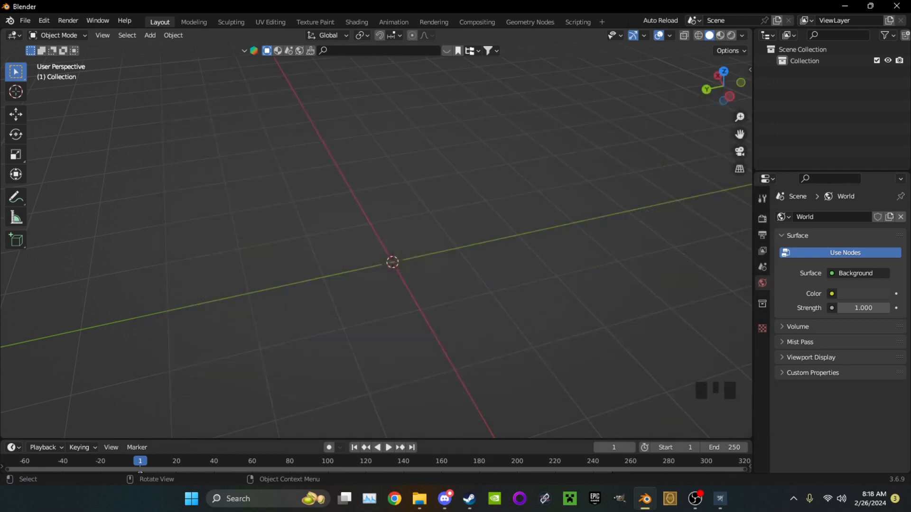
{"action": "scroll", "coordinate": [422, 261], "scroll_direction": "up", "scroll_amount": 2}
{"action": "middle_click_drag", "start_coordinate": [370, 256], "coordinate": [257, 261]}
{"action": "scroll", "coordinate": [275, 232], "scroll_direction": "up", "scroll_amount": 2}
{"action": "middle_click_drag", "start_coordinate": [257, 261], "coordinate": [278, 322], "text": "shift"}
{"action": "scroll", "coordinate": [278, 322], "scroll_direction": "up", "scroll_amount": 2}
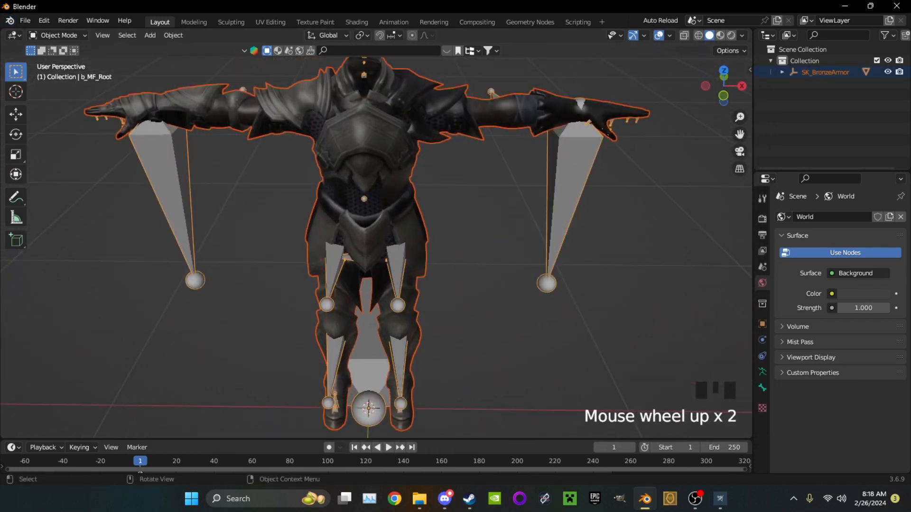
Import the Collada file dante coat.dae from the Documents\models\dante folder
{"action": "left_click", "coordinate": [25, 20]}
{"action": "mouse_move", "coordinate": [71, 174]}
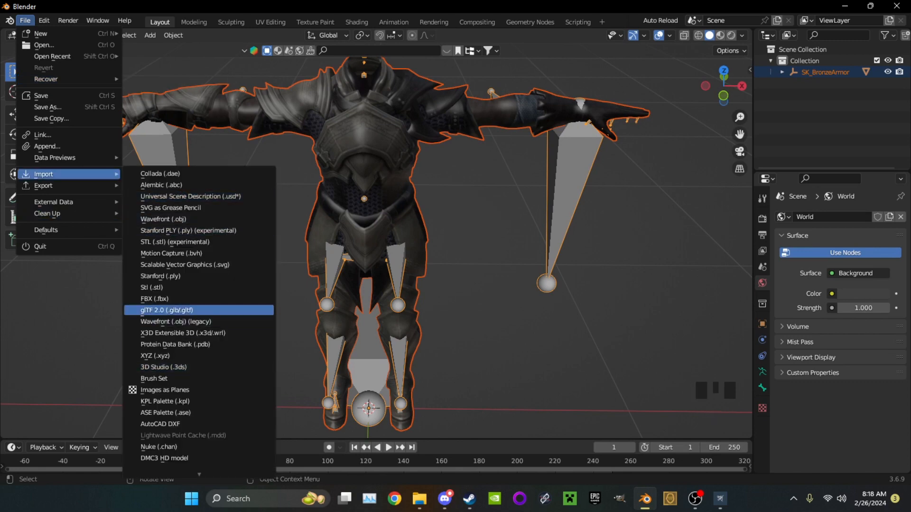
{"action": "left_click", "coordinate": [167, 309]}
{"action": "mouse_move", "coordinate": [71, 174]}
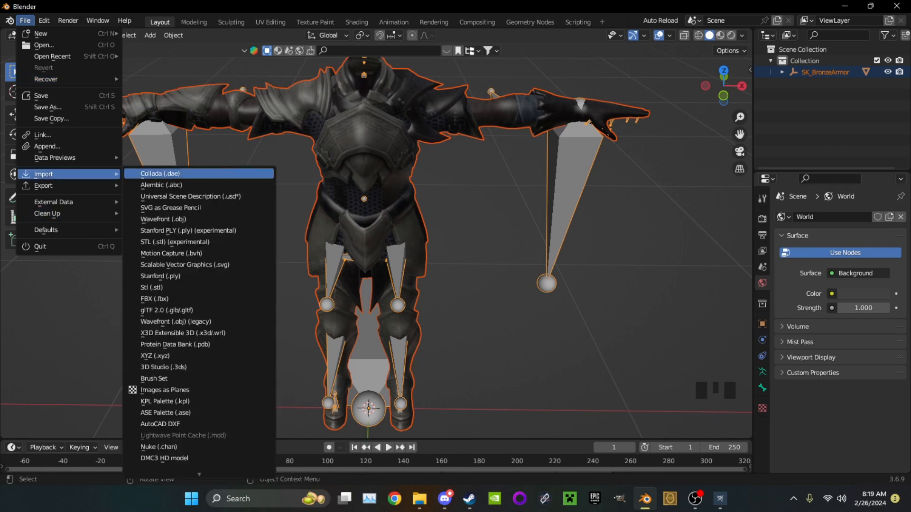
{"action": "left_click", "coordinate": [190, 174]}
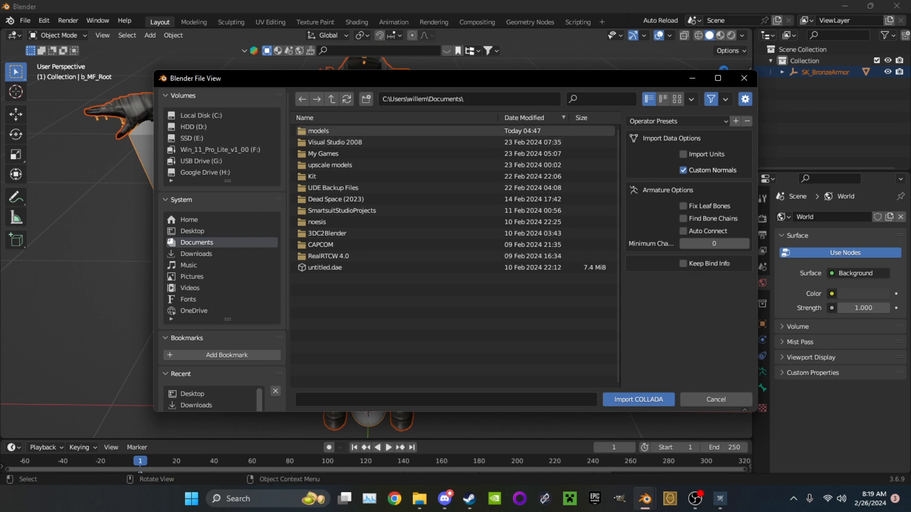
{"action": "double_click", "coordinate": [332, 131]}
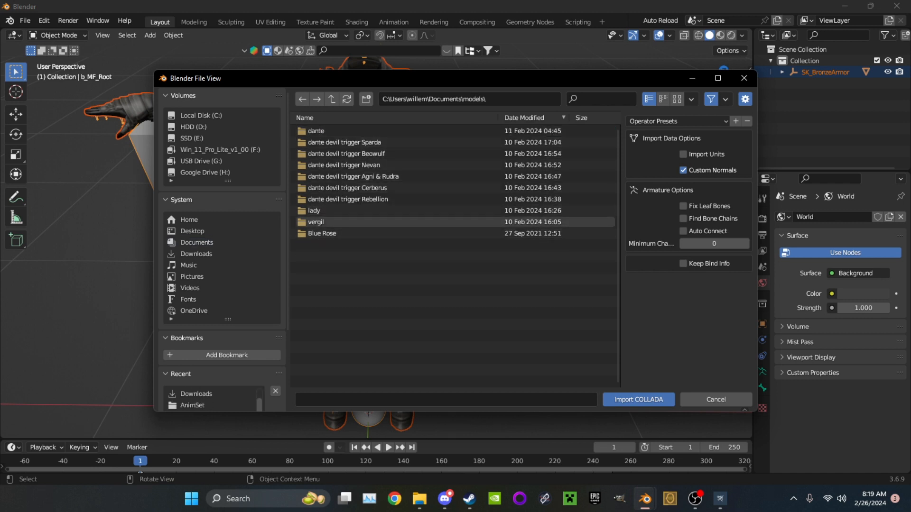
{"action": "double_click", "coordinate": [316, 131]}
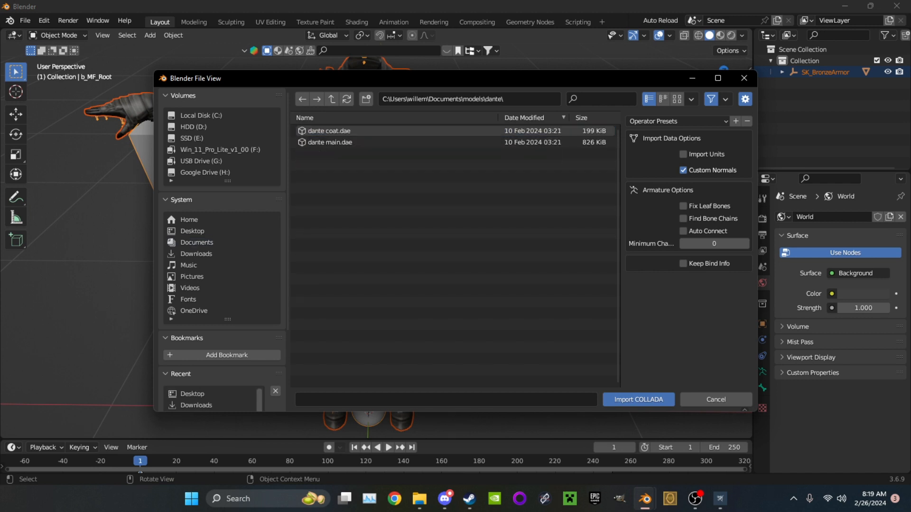
{"action": "left_click", "coordinate": [329, 131]}
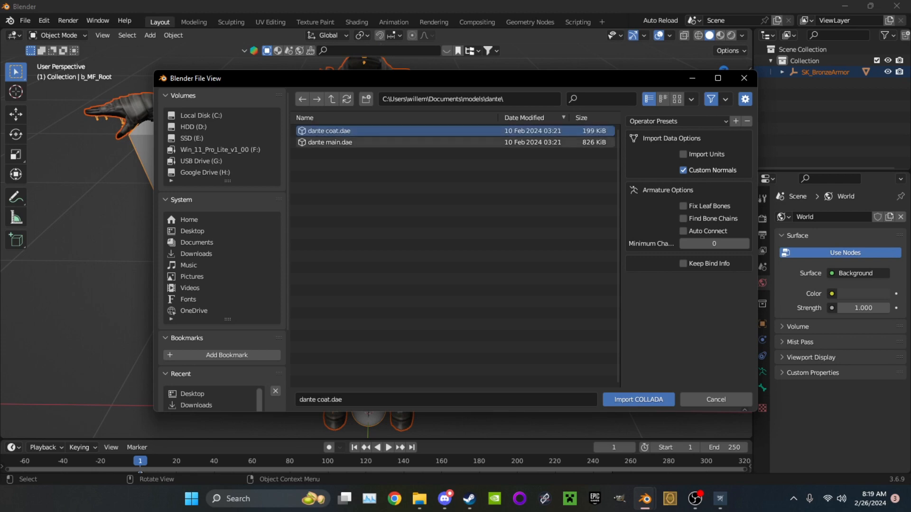
{"action": "double_click", "coordinate": [330, 143]}
{"action": "scroll", "coordinate": [375, 247], "scroll_direction": "down", "scroll_amount": 11}
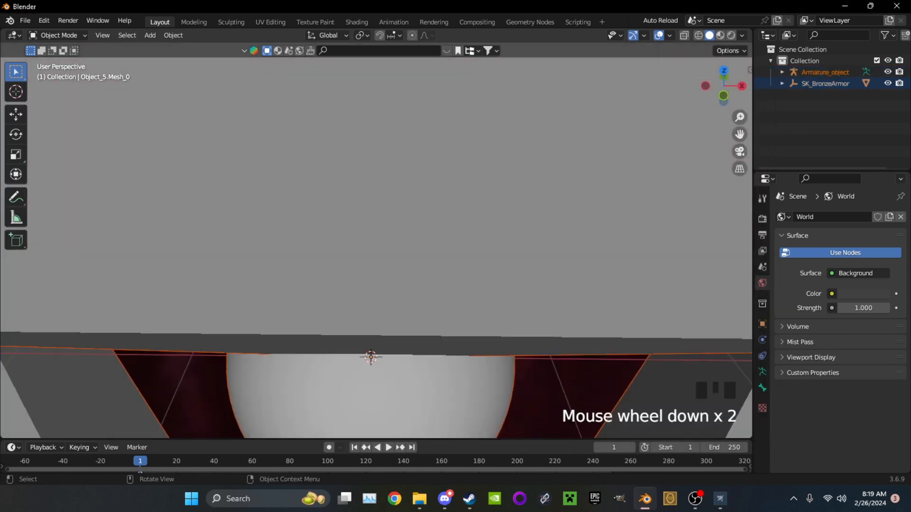
{"action": "scroll", "coordinate": [374, 247], "scroll_direction": "down", "scroll_amount": 8}
Import the Collada file dante main.dae from the same dante folder
{"action": "left_click", "coordinate": [25, 20]}
{"action": "mouse_move", "coordinate": [71, 174]}
{"action": "scroll", "coordinate": [170, 186], "scroll_direction": "up", "scroll_amount": 6}
{"action": "scroll", "coordinate": [171, 207], "scroll_direction": "down", "scroll_amount": 20}
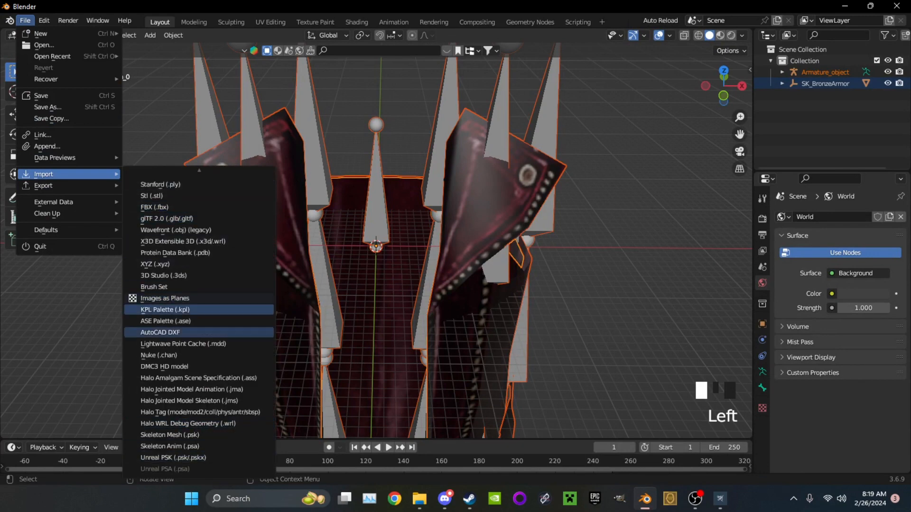
{"action": "left_click", "coordinate": [159, 175]}
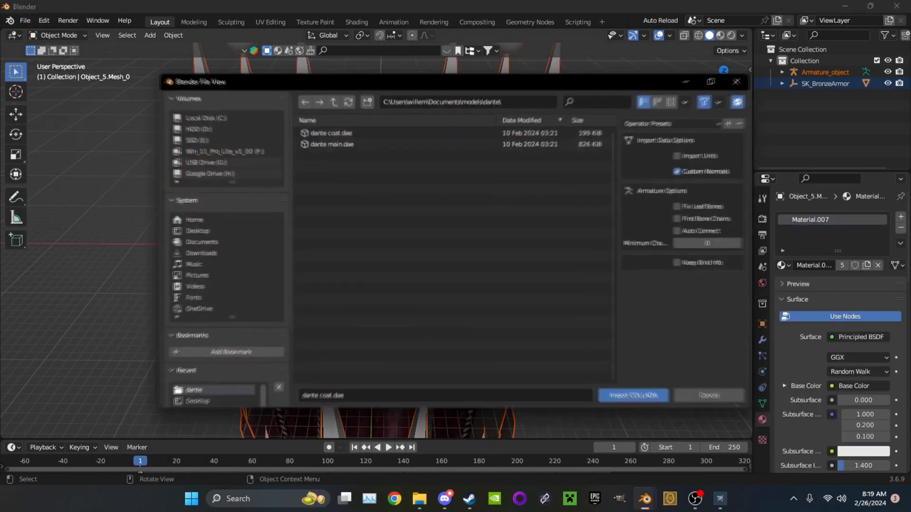
{"action": "left_click", "coordinate": [351, 142]}
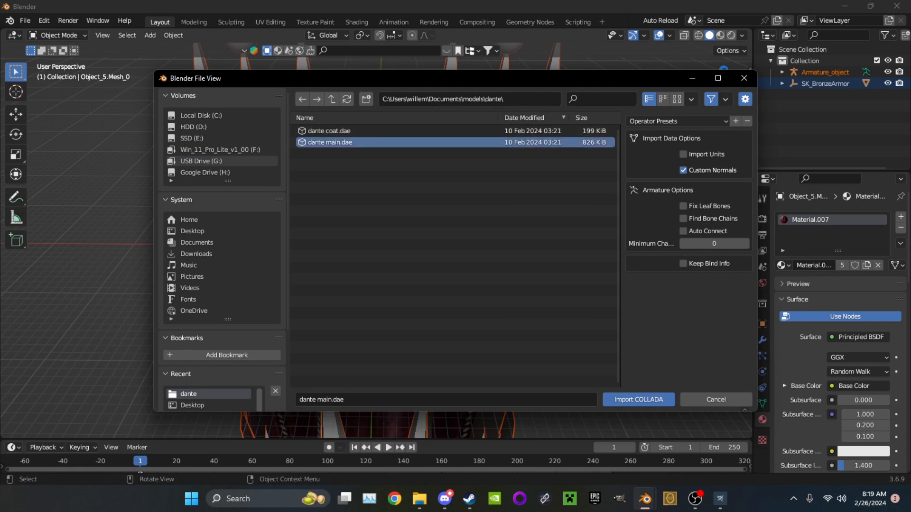
{"action": "left_click", "coordinate": [638, 400]}
{"action": "scroll", "coordinate": [377, 242], "scroll_direction": "down", "scroll_amount": 8}
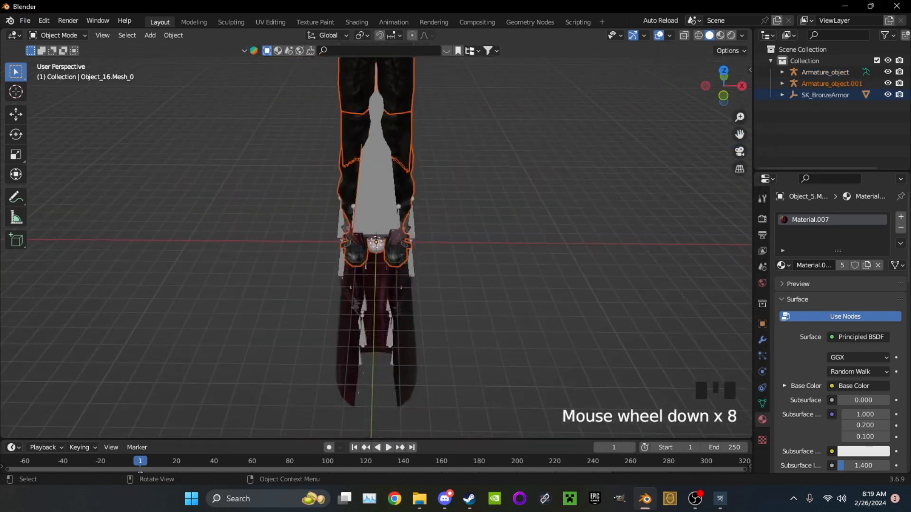
Expand the body's Armature_object.001 hierarchy and select the armature with its child meshes
{"action": "left_click", "coordinate": [782, 84]}
{"action": "left_click", "coordinate": [832, 84]}
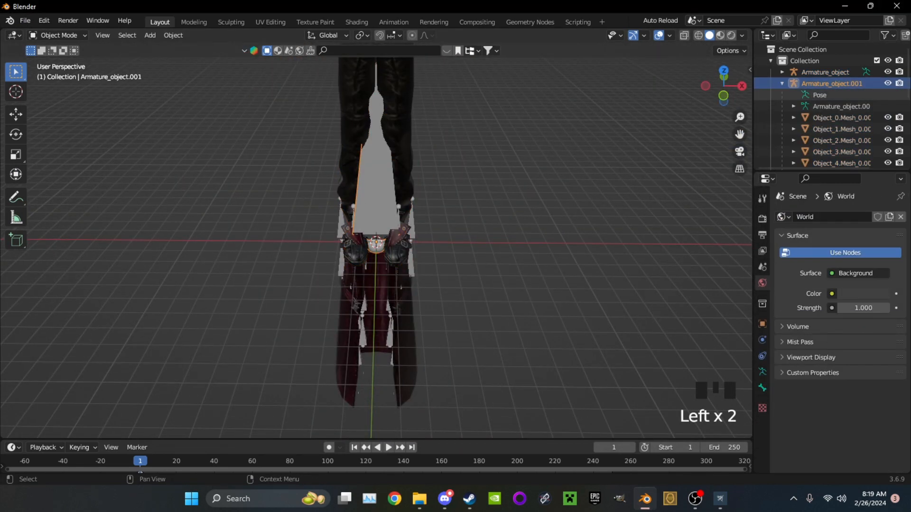
{"action": "scroll", "coordinate": [830, 128], "scroll_direction": "down", "scroll_amount": 6}
{"action": "scroll", "coordinate": [835, 137], "scroll_direction": "down", "scroll_amount": 6}
{"action": "left_click", "coordinate": [839, 147], "text": "shift"}
{"action": "scroll", "coordinate": [376, 242], "scroll_direction": "down", "scroll_amount": 2}
{"action": "scroll", "coordinate": [837, 125], "scroll_direction": "up", "scroll_amount": 7}
{"action": "scroll", "coordinate": [835, 124], "scroll_direction": "up", "scroll_amount": 8}
Expand the coat's Armature_object and select only that armature with its meshes down to Object_5.Mesh_0
{"action": "left_click", "coordinate": [826, 67]}
{"action": "left_click", "coordinate": [781, 68]}
{"action": "scroll", "coordinate": [835, 83], "scroll_direction": "down", "scroll_amount": 3}
{"action": "scroll", "coordinate": [837, 128], "scroll_direction": "down", "scroll_amount": 15}
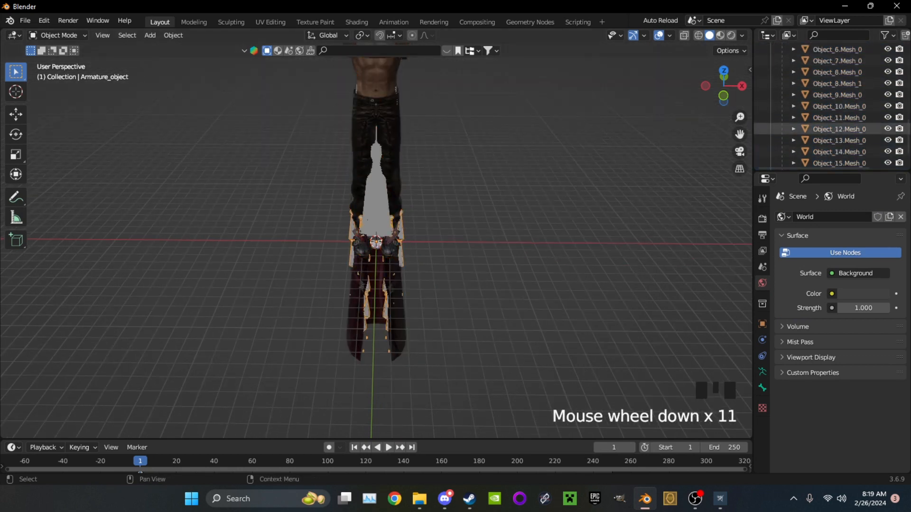
{"action": "left_click", "coordinate": [839, 147], "text": "shift"}
{"action": "middle_click_drag", "start_coordinate": [522, 203], "coordinate": [522, 239], "text": "shift"}
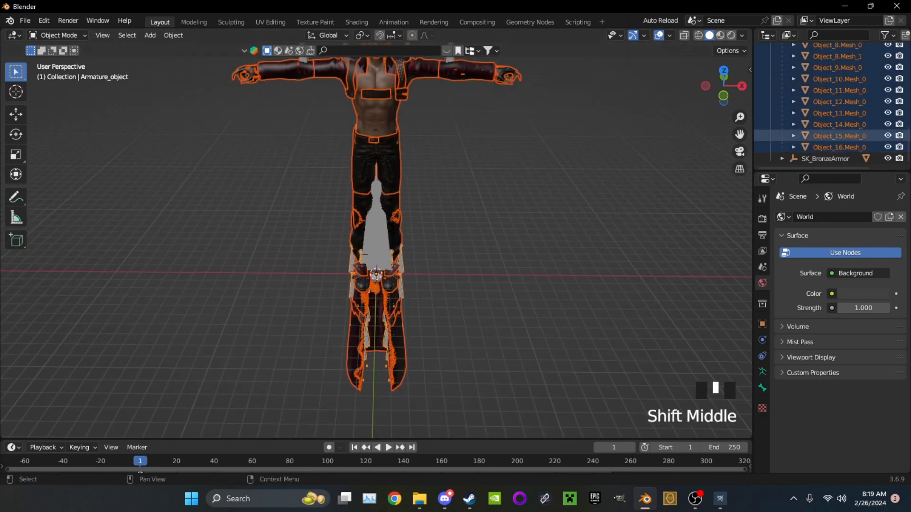
{"action": "scroll", "coordinate": [834, 133], "scroll_direction": "up", "scroll_amount": 18}
{"action": "scroll", "coordinate": [835, 137], "scroll_direction": "down", "scroll_amount": 2}
{"action": "left_click", "coordinate": [837, 140], "text": "shift"}
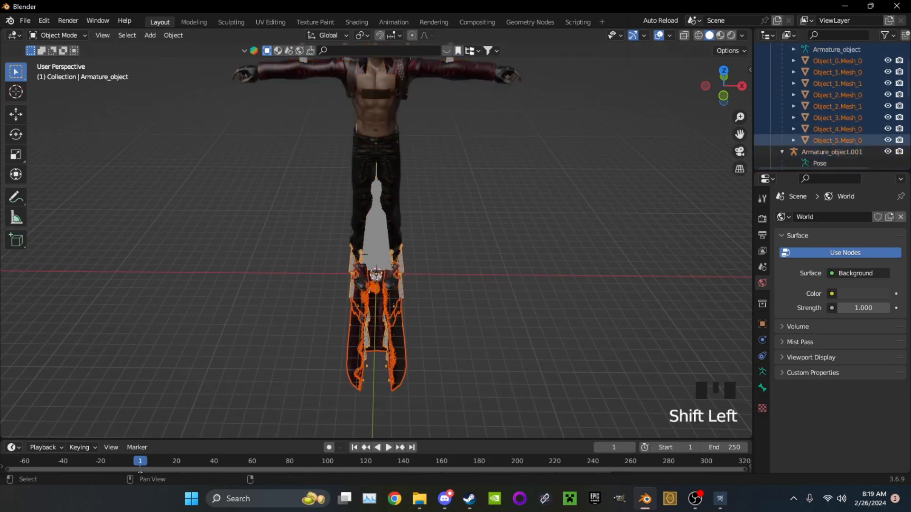
Raise the selected coat along the Z axis from below the feet up to the body's torso
{"action": "middle_click_drag", "start_coordinate": [522, 232], "coordinate": [526, 204]}
{"action": "scroll", "coordinate": [526, 204], "scroll_direction": "up", "scroll_amount": 1}
{"action": "left_click", "coordinate": [16, 114]}
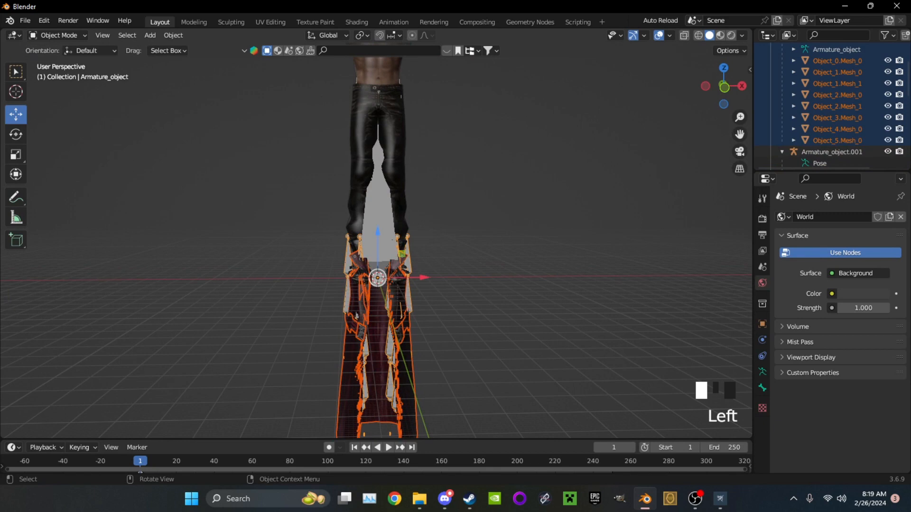
{"action": "left_click_drag", "start_coordinate": [377, 231], "coordinate": [378, 79]}
{"action": "middle_click_drag", "start_coordinate": [377, 79], "coordinate": [292, 74], "text": "shift"}
{"action": "scroll", "coordinate": [380, 336], "scroll_direction": "up", "scroll_amount": 3}
{"action": "scroll", "coordinate": [339, 162], "scroll_direction": "up", "scroll_amount": 1}
{"action": "left_click_drag", "start_coordinate": [336, 261], "coordinate": [335, 106]}
{"action": "middle_click_drag", "start_coordinate": [336, 106], "coordinate": [350, 215], "text": "shift"}
Adjust the coat's position so its collar and front meet the jacket on the body
{"action": "scroll", "coordinate": [349, 216], "scroll_direction": "up", "scroll_amount": 2}
{"action": "middle_click_drag", "start_coordinate": [426, 265], "coordinate": [313, 323]}
{"action": "scroll", "coordinate": [299, 327], "scroll_direction": "up", "scroll_amount": 2}
{"action": "scroll", "coordinate": [313, 322], "scroll_direction": "down", "scroll_amount": 2}
{"action": "left_click_drag", "start_coordinate": [446, 355], "coordinate": [443, 304]}
{"action": "middle_click_drag", "start_coordinate": [443, 303], "coordinate": [350, 326]}
{"action": "scroll", "coordinate": [416, 362], "scroll_direction": "up", "scroll_amount": 2}
{"action": "left_click_drag", "start_coordinate": [379, 323], "coordinate": [407, 321]}
{"action": "middle_click_drag", "start_coordinate": [408, 321], "coordinate": [409, 335]}
{"action": "left_click_drag", "start_coordinate": [365, 264], "coordinate": [365, 280]}
{"action": "left_click_drag", "start_coordinate": [408, 320], "coordinate": [409, 320]}
Nudge the coat slightly upward to finish lining up its lapels with the jacket
{"action": "middle_click_drag", "start_coordinate": [411, 315], "coordinate": [567, 383]}
{"action": "scroll", "coordinate": [564, 380], "scroll_direction": "down", "scroll_amount": 1}
{"action": "middle_click_drag", "start_coordinate": [562, 370], "coordinate": [484, 415], "text": "shift"}
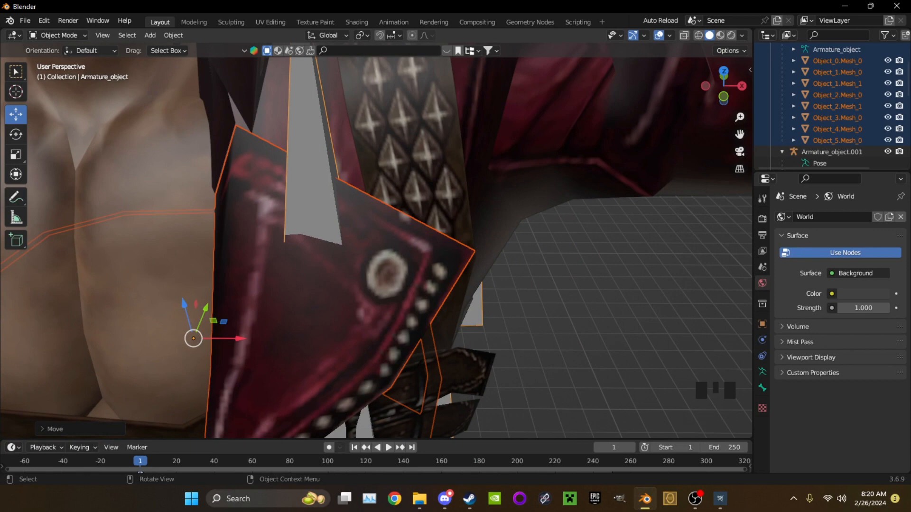
{"action": "left_click_drag", "start_coordinate": [185, 309], "coordinate": [184, 305]}
{"action": "scroll", "coordinate": [237, 294], "scroll_direction": "down", "scroll_amount": 3}
{"action": "middle_click_drag", "start_coordinate": [237, 294], "coordinate": [246, 204]}
{"action": "scroll", "coordinate": [213, 242], "scroll_direction": "down", "scroll_amount": 8}
{"action": "scroll", "coordinate": [246, 204], "scroll_direction": "down", "scroll_amount": 1}
{"action": "scroll", "coordinate": [830, 119], "scroll_direction": "up", "scroll_amount": 12}
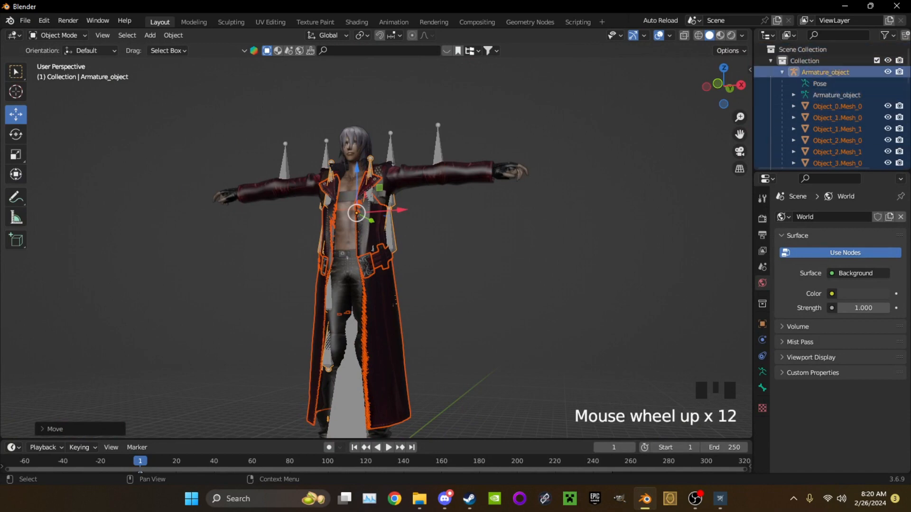
Select both the coat and body armatures with all their meshes, from Armature_object down to Object_16.Mesh_0
{"action": "left_click", "coordinate": [825, 73]}
{"action": "scroll", "coordinate": [828, 83], "scroll_direction": "down", "scroll_amount": 19}
{"action": "left_click", "coordinate": [838, 147], "text": "shift"}
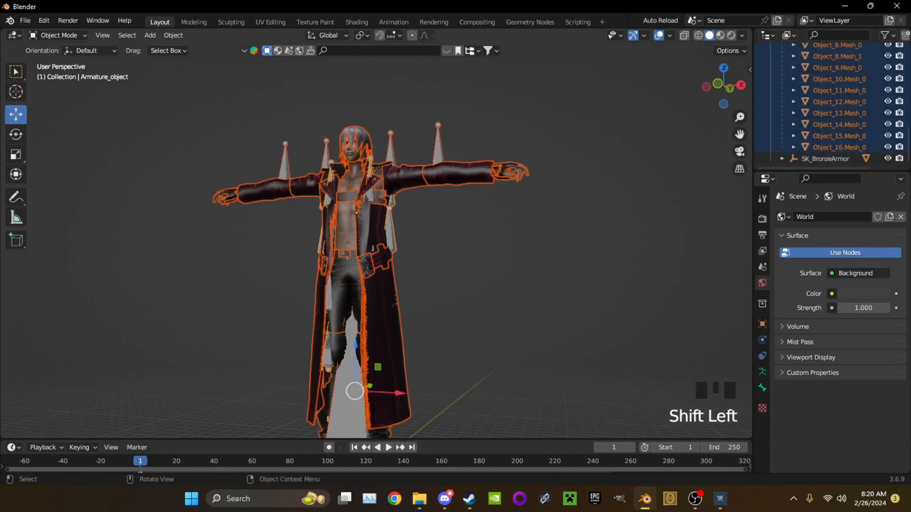
{"action": "middle_click_drag", "start_coordinate": [427, 238], "coordinate": [457, 210], "text": "shift"}
{"action": "middle_click_drag", "start_coordinate": [456, 210], "coordinate": [541, 209]}
{"action": "middle_click_drag", "start_coordinate": [541, 209], "coordinate": [545, 284]}
{"action": "scroll", "coordinate": [539, 209], "scroll_direction": "up", "scroll_amount": 1}
{"action": "scroll", "coordinate": [538, 284], "scroll_direction": "up", "scroll_amount": 8}
{"action": "scroll", "coordinate": [549, 294], "scroll_direction": "down", "scroll_amount": 6}
{"action": "scroll", "coordinate": [541, 290], "scroll_direction": "down", "scroll_amount": 9}
{"action": "scroll", "coordinate": [545, 285], "scroll_direction": "up", "scroll_amount": 4}
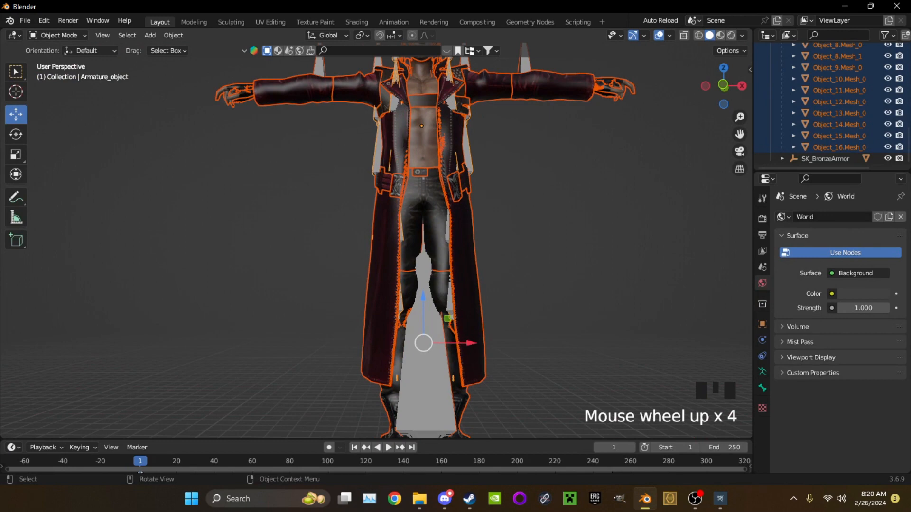
Try to scale down the whole Dante model about its current pivot point
{"action": "scroll", "coordinate": [546, 284], "scroll_direction": "down", "scroll_amount": 3}
{"action": "key", "text": "s"}
{"action": "left_click", "coordinate": [500, 230]}
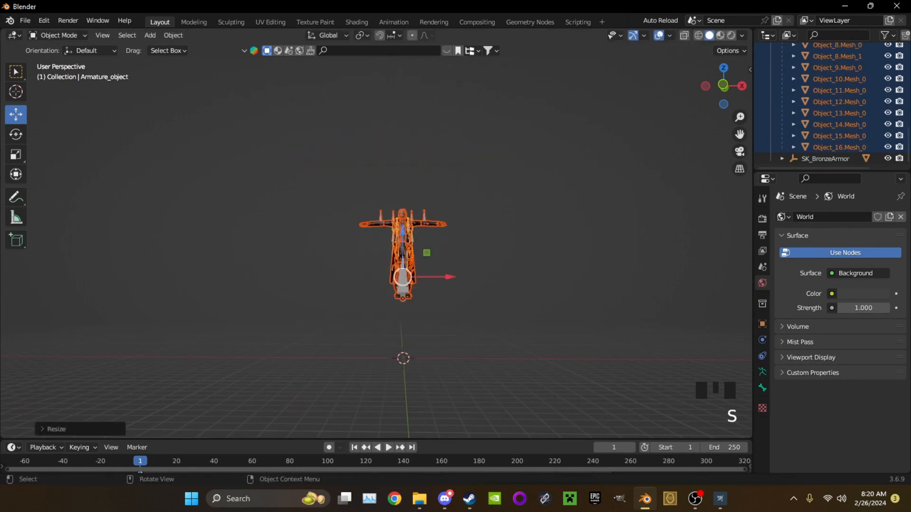
{"action": "key", "text": "ctrl+z"}
Set the transform pivot point to 3D Cursor and scale down the whole Dante model
{"action": "left_click", "coordinate": [327, 35]}
{"action": "mouse_move", "coordinate": [362, 35]}
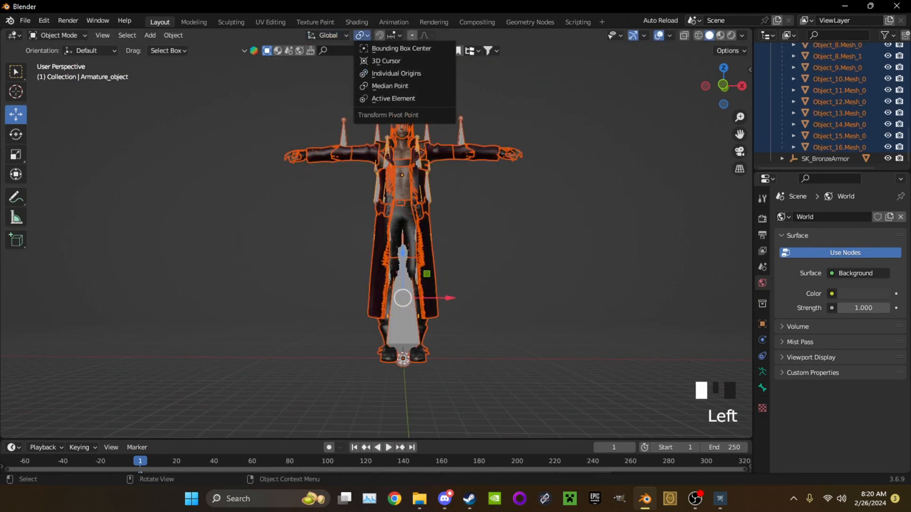
{"action": "left_click", "coordinate": [384, 62]}
{"action": "key", "text": "s"}
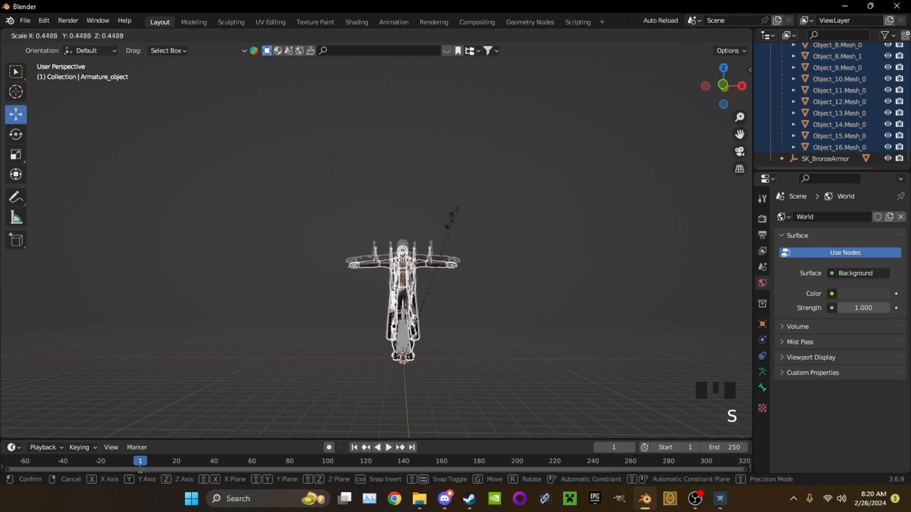
{"action": "left_click", "coordinate": [386, 306]}
Scale the Dante model down again, to about a tenth of its size, around the 3D cursor
{"action": "scroll", "coordinate": [398, 204], "scroll_direction": "up", "scroll_amount": 7}
{"action": "middle_click_drag", "start_coordinate": [386, 306], "coordinate": [233, 177], "text": "shift"}
{"action": "scroll", "coordinate": [386, 225], "scroll_direction": "up", "scroll_amount": 1}
{"action": "scroll", "coordinate": [376, 237], "scroll_direction": "up", "scroll_amount": 3}
{"action": "key", "text": "s"}
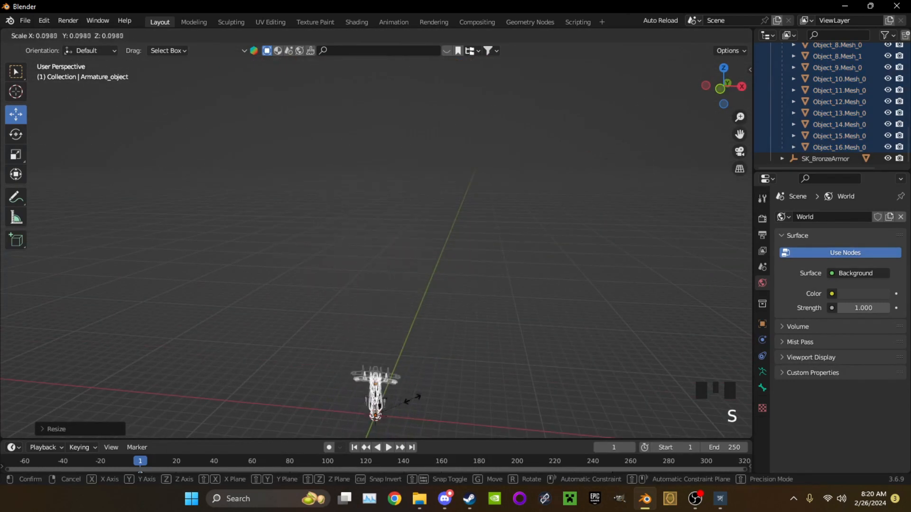
{"action": "left_click", "coordinate": [406, 395]}
Scale the Dante model further down toward the height of the bronze armor
{"action": "middle_click_drag", "start_coordinate": [406, 395], "coordinate": [427, 227], "text": "shift"}
{"action": "scroll", "coordinate": [434, 286], "scroll_direction": "up", "scroll_amount": 6}
{"action": "scroll", "coordinate": [379, 227], "scroll_direction": "up", "scroll_amount": 4}
{"action": "scroll", "coordinate": [370, 223], "scroll_direction": "up", "scroll_amount": 4}
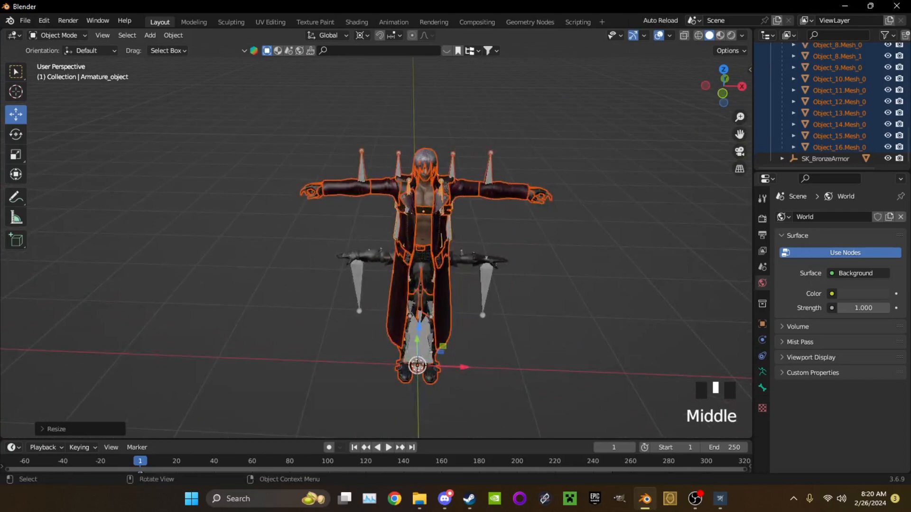
{"action": "key", "text": "s"}
{"action": "left_click", "coordinate": [530, 251]}
Fine-tune the Dante model's scale so its shoulders and arms line up with the bronze armor
{"action": "scroll", "coordinate": [530, 251], "scroll_direction": "up", "scroll_amount": 2}
{"action": "middle_click_drag", "start_coordinate": [530, 251], "coordinate": [546, 209]}
{"action": "scroll", "coordinate": [530, 237], "scroll_direction": "up", "scroll_amount": 4}
{"action": "scroll", "coordinate": [545, 209], "scroll_direction": "up", "scroll_amount": 3}
{"action": "key", "text": "s"}
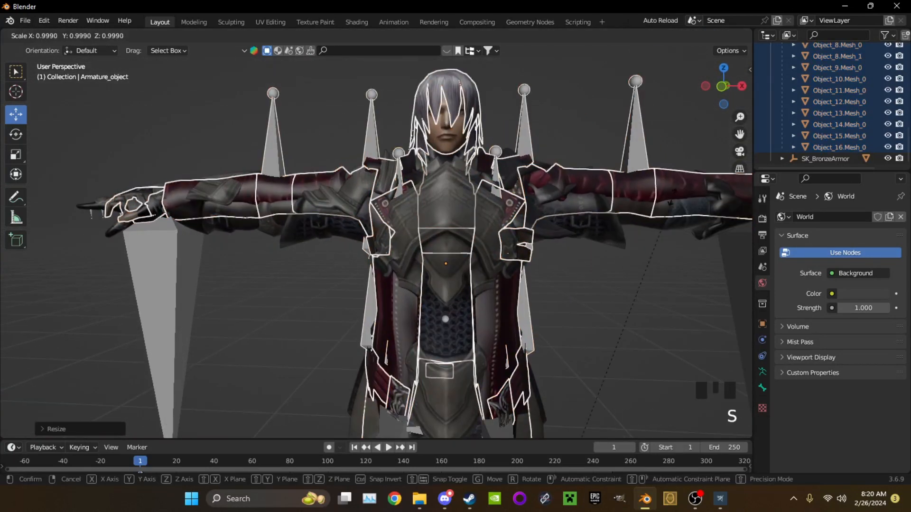
{"action": "left_click", "coordinate": [650, 201]}
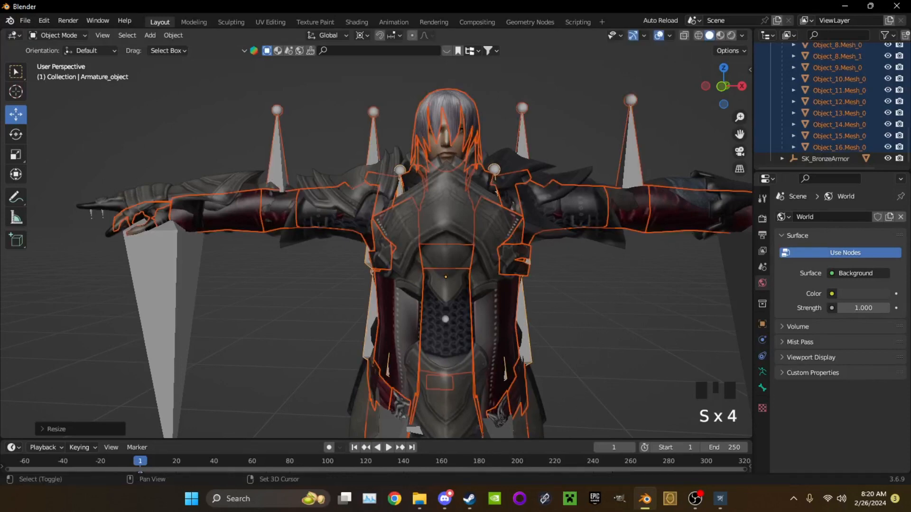
Select the bronze armor mesh and hide it
{"action": "scroll", "coordinate": [379, 256], "scroll_direction": "down", "scroll_amount": 2}
{"action": "left_click", "coordinate": [408, 216]}
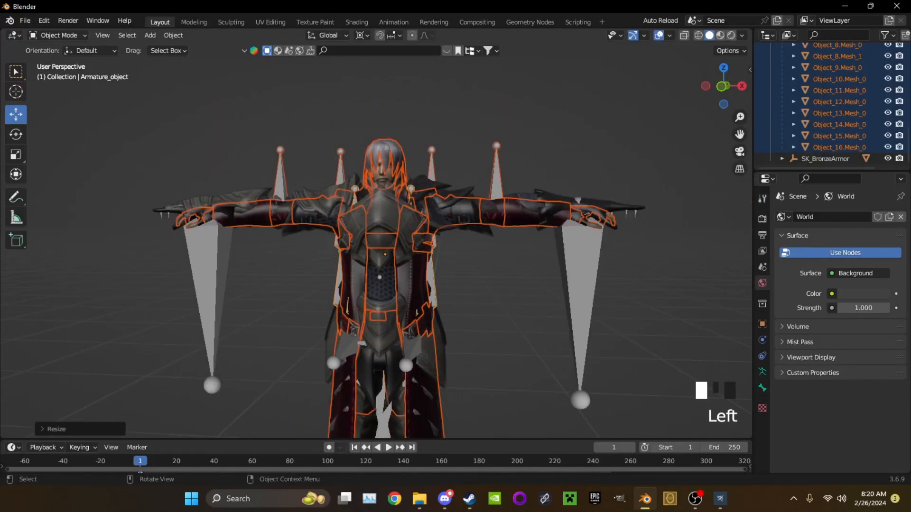
{"action": "key", "text": "h"}
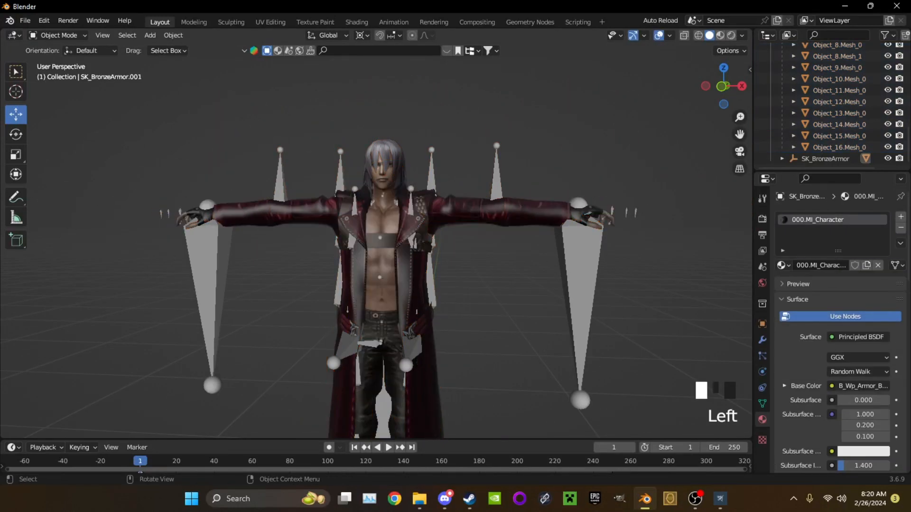
Select the upper coat mesh Object_2.Mesh_0.001 and rename its UV map to uvmap
{"action": "left_click", "coordinate": [411, 256]}
{"action": "left_click", "coordinate": [411, 256]}
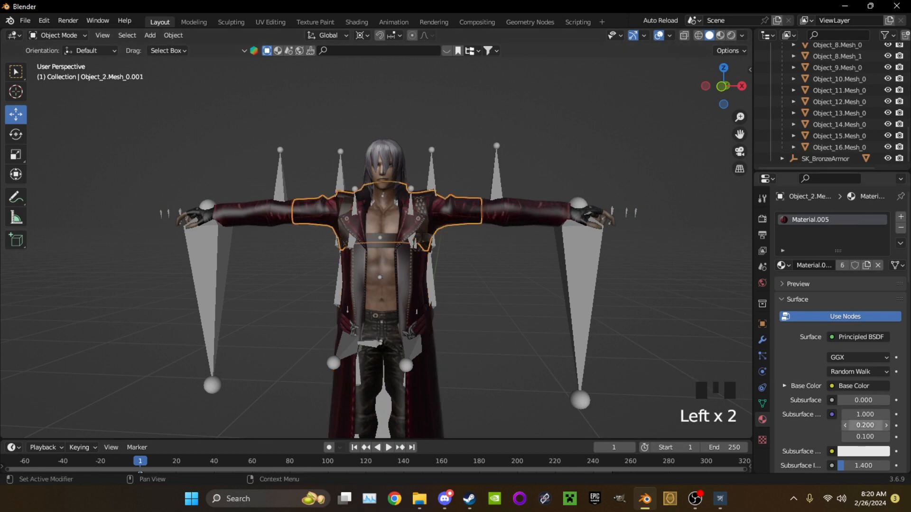
{"action": "left_click", "coordinate": [762, 403]}
{"action": "scroll", "coordinate": [835, 284], "scroll_direction": "down", "scroll_amount": 2}
{"action": "left_click", "coordinate": [799, 367]}
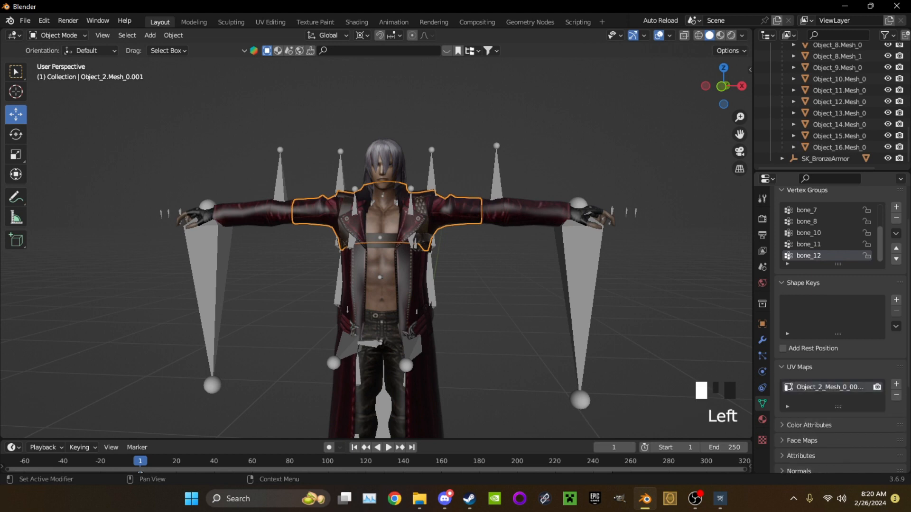
{"action": "double_click", "coordinate": [828, 387]}
{"action": "type", "text": "uvmap"}
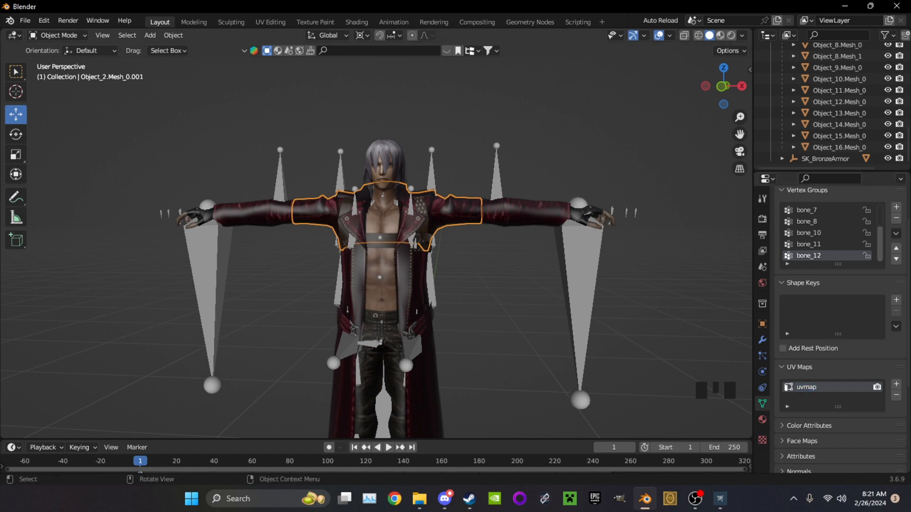
Select the long coat mesh Object_0.Mesh_0 and rename its UV map to uvmap
{"action": "left_click", "coordinate": [421, 284]}
{"action": "scroll", "coordinate": [835, 78], "scroll_direction": "up", "scroll_amount": 20}
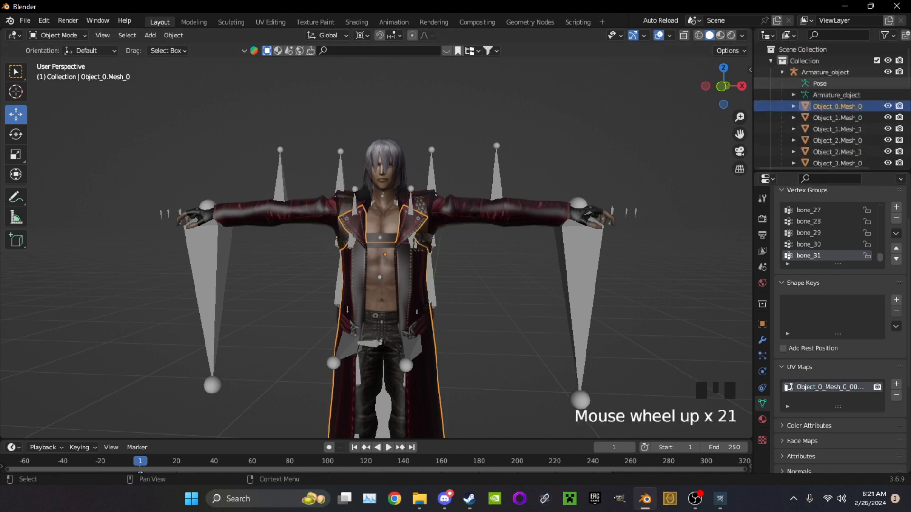
{"action": "left_click", "coordinate": [836, 97]}
{"action": "left_click", "coordinate": [837, 105]}
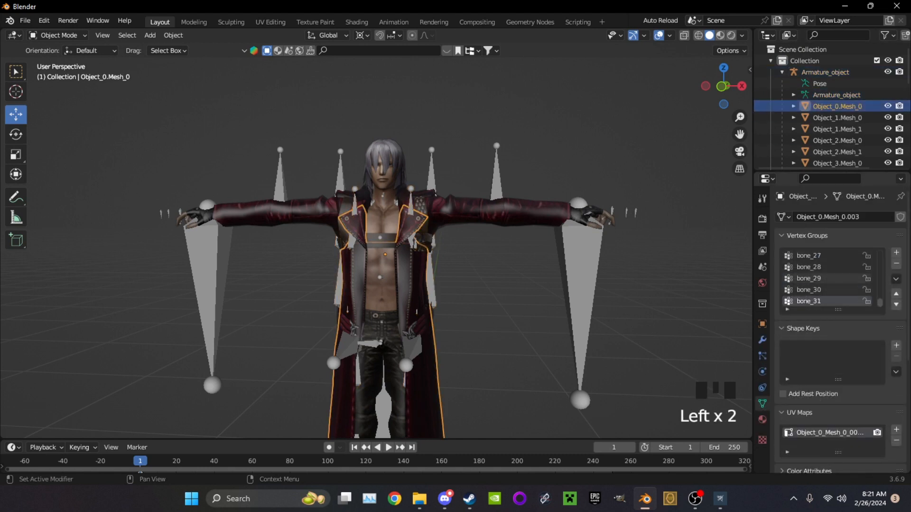
{"action": "type", "text": "uvmap"}
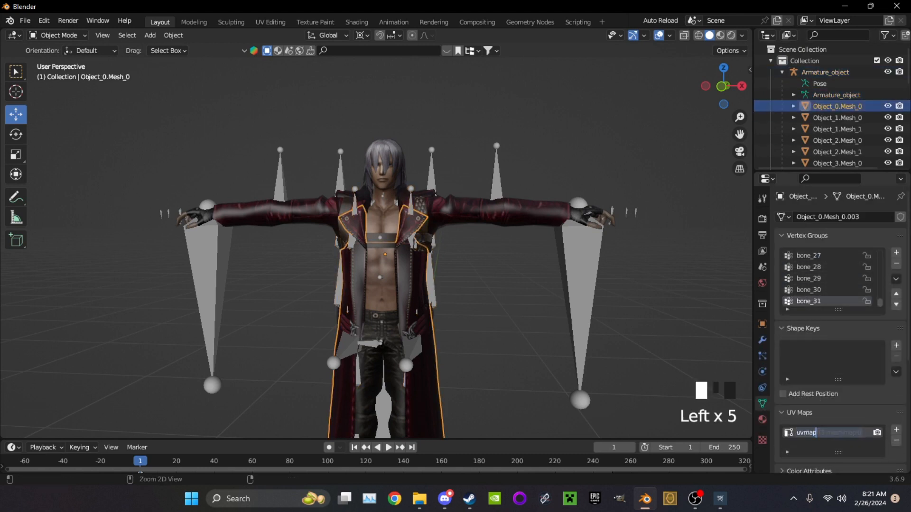
Rename the UV maps of Object_1.Mesh_0 and Object_1.Mesh_1 to uvmap
{"action": "left_click", "coordinate": [836, 118]}
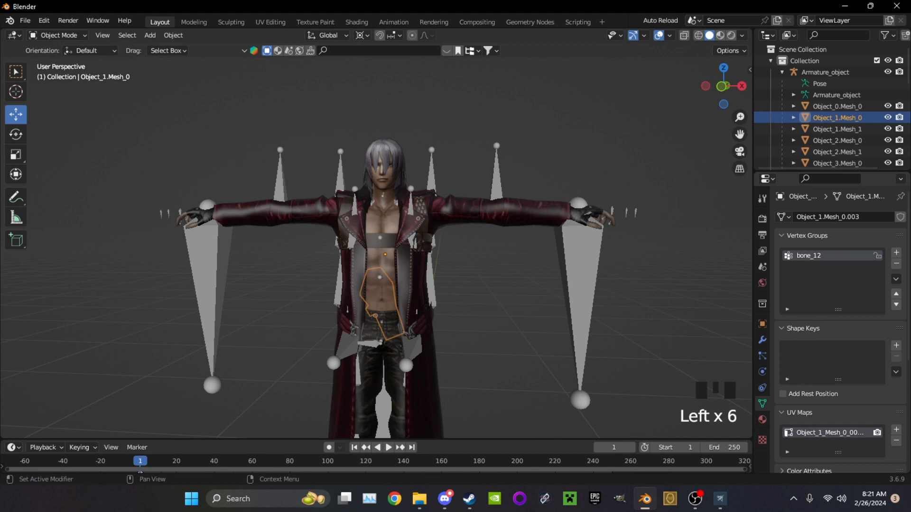
{"action": "double_click", "coordinate": [814, 432]}
{"action": "double_click", "coordinate": [837, 129]}
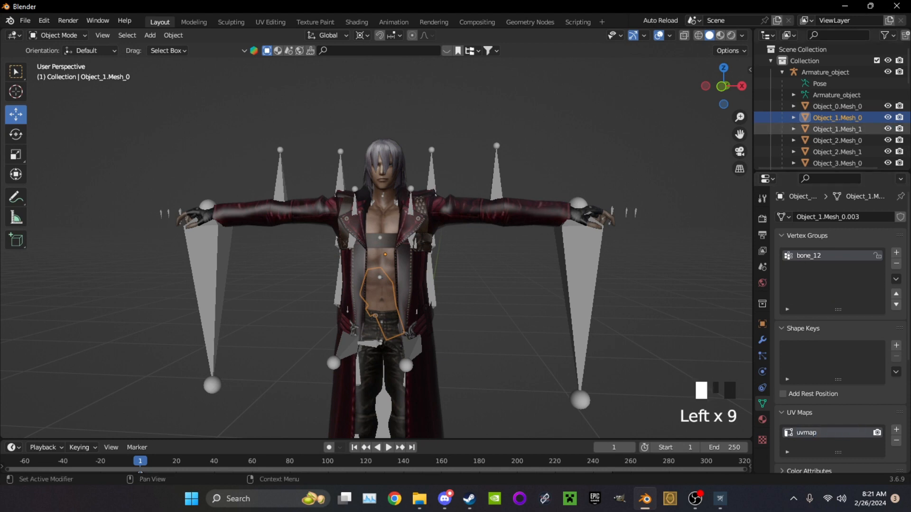
{"action": "left_click", "coordinate": [837, 112]}
{"action": "left_click", "coordinate": [837, 101]}
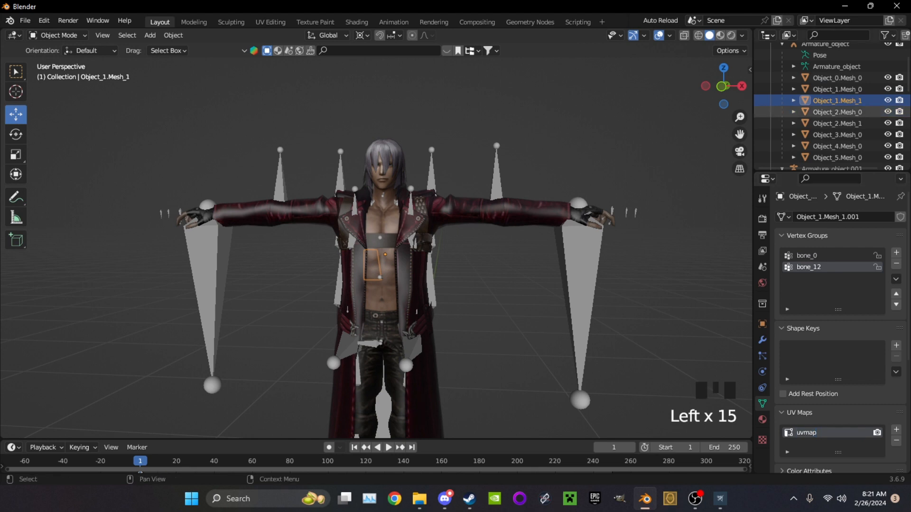
{"action": "double_click", "coordinate": [837, 112]}
{"action": "left_click", "coordinate": [837, 112]}
{"action": "left_click", "coordinate": [836, 101]}
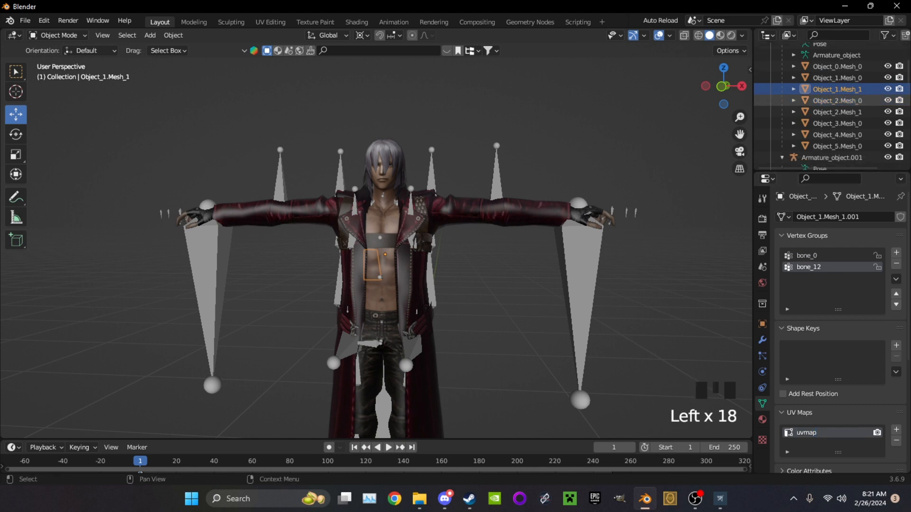
Rename the UV maps of Object_2.Mesh_0 and Object_2.Mesh_1 in the first armature to uvmap
{"action": "left_click", "coordinate": [837, 100]}
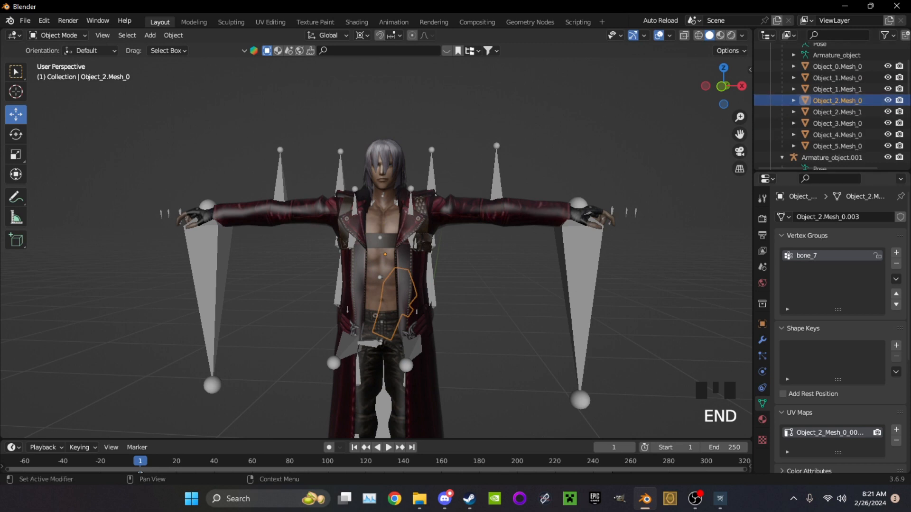
{"action": "double_click", "coordinate": [830, 432]}
{"action": "type", "text": "uvmap"}
{"action": "left_click", "coordinate": [836, 101]}
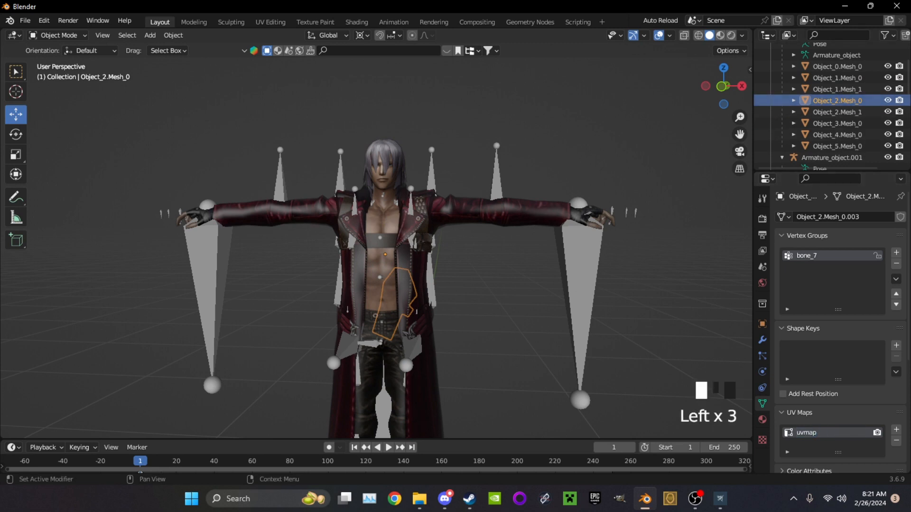
{"action": "left_click", "coordinate": [837, 111]}
{"action": "double_click", "coordinate": [830, 432]}
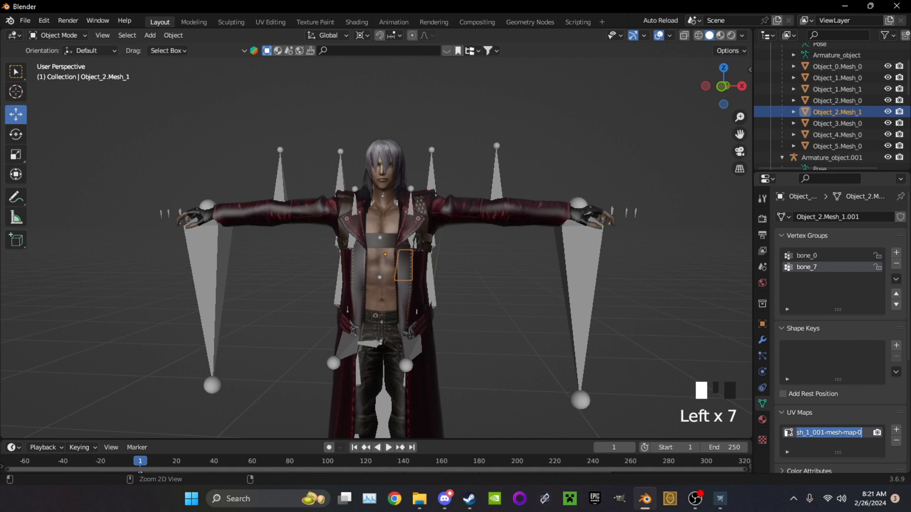
{"action": "type", "text": "uvmap"}
Rename the UV maps of Object_3.Mesh_0 and Object_4.Mesh_0 in the first armature to uvmap
{"action": "left_click", "coordinate": [837, 123]}
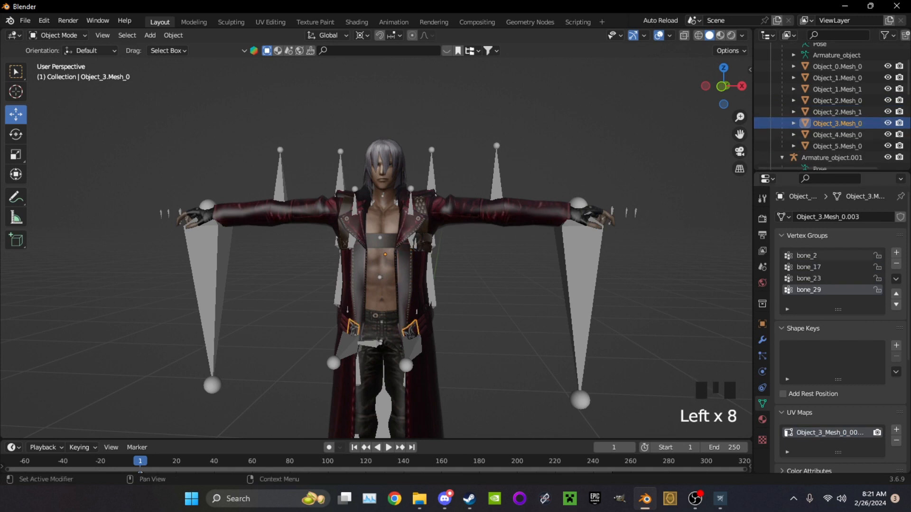
{"action": "double_click", "coordinate": [830, 432]}
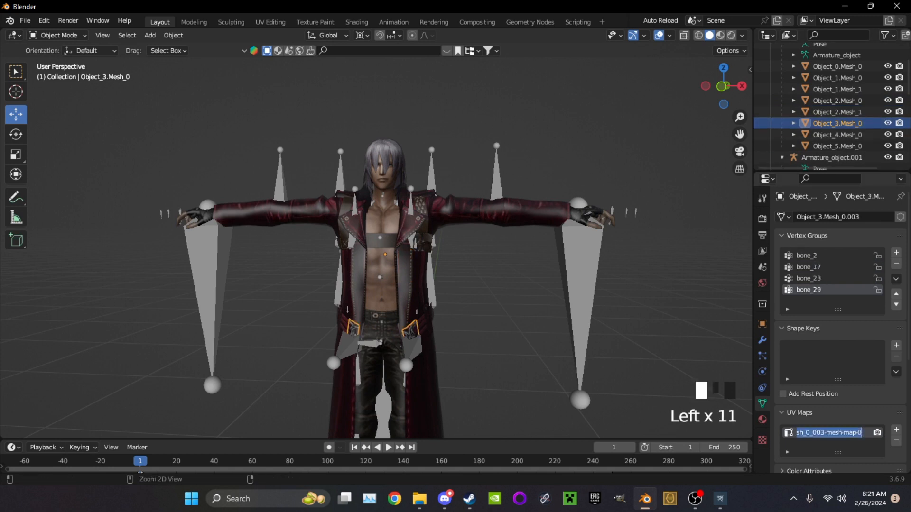
{"action": "left_click", "coordinate": [837, 134]}
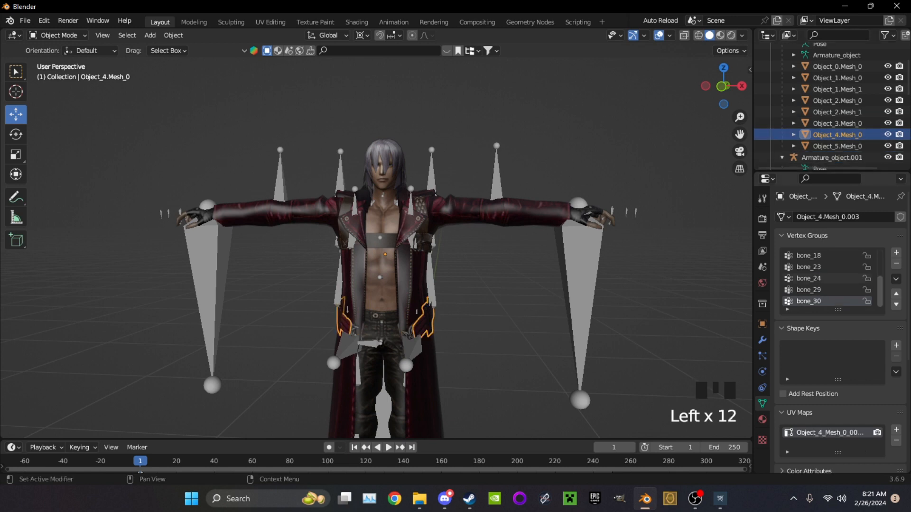
{"action": "double_click", "coordinate": [830, 432]}
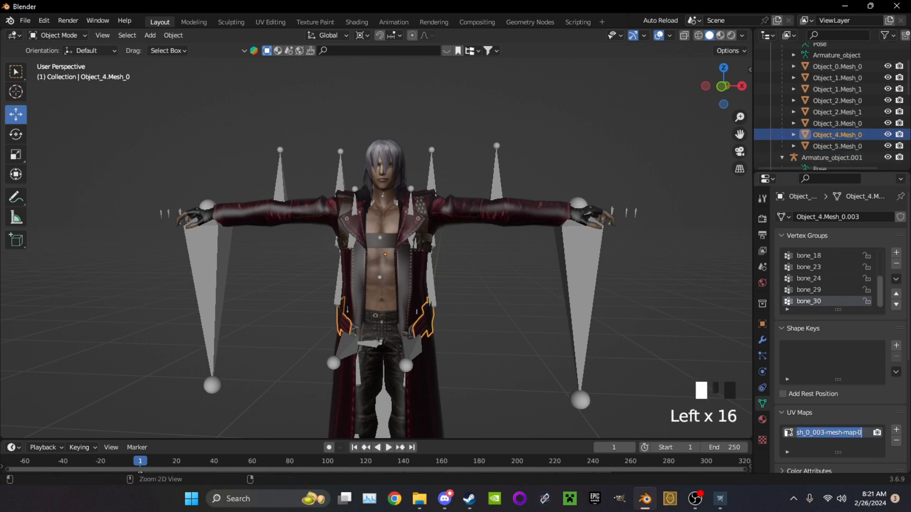
{"action": "type", "text": "uvmap"}
{"action": "left_click", "coordinate": [837, 137]}
Rename the UV map of Object_5.Mesh_0, the last mesh of the first armature, to uvmap
{"action": "left_click", "coordinate": [837, 146]}
{"action": "scroll", "coordinate": [837, 138], "scroll_direction": "down", "scroll_amount": 4}
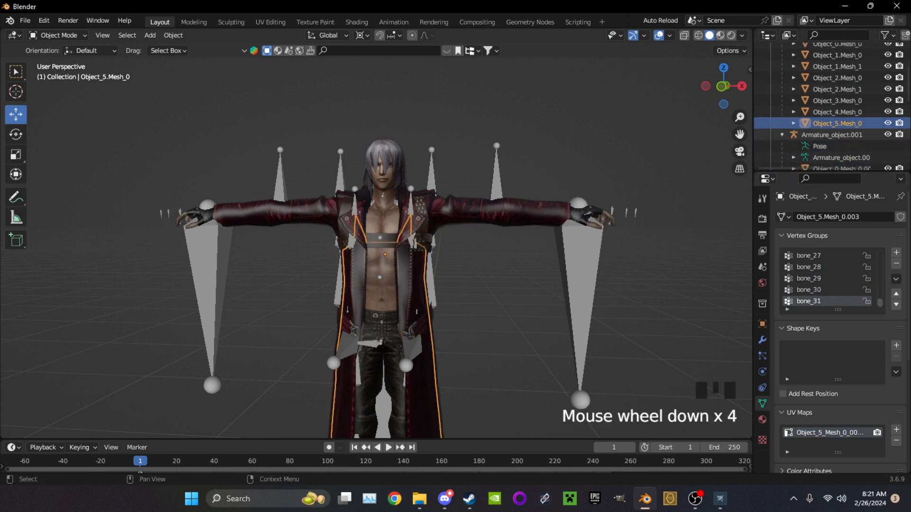
{"action": "scroll", "coordinate": [836, 124], "scroll_direction": "down", "scroll_amount": 2}
{"action": "double_click", "coordinate": [829, 433]}
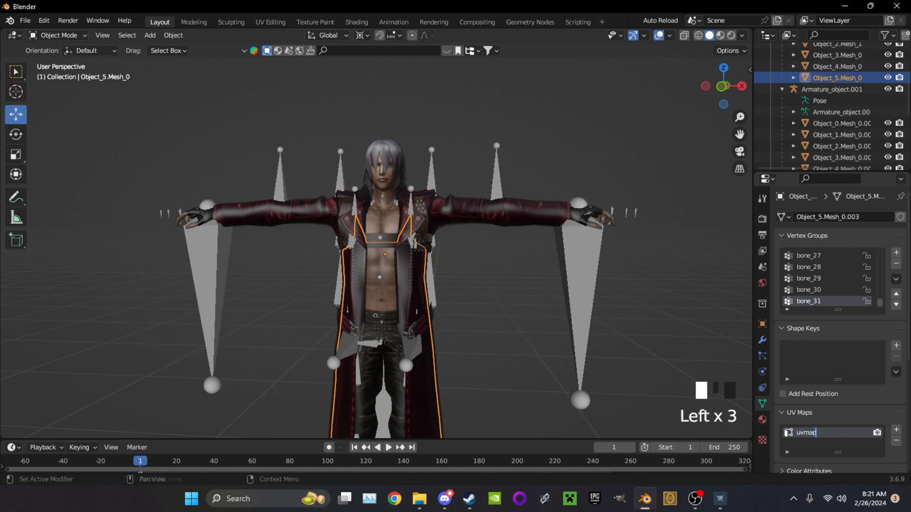
{"action": "scroll", "coordinate": [836, 100], "scroll_direction": "down", "scroll_amount": 1}
Rename the UV maps of the hand meshes Object_0.Mesh_0.001 and Object_1.Mesh_0.001 to uvmap
{"action": "left_click", "coordinate": [836, 101]}
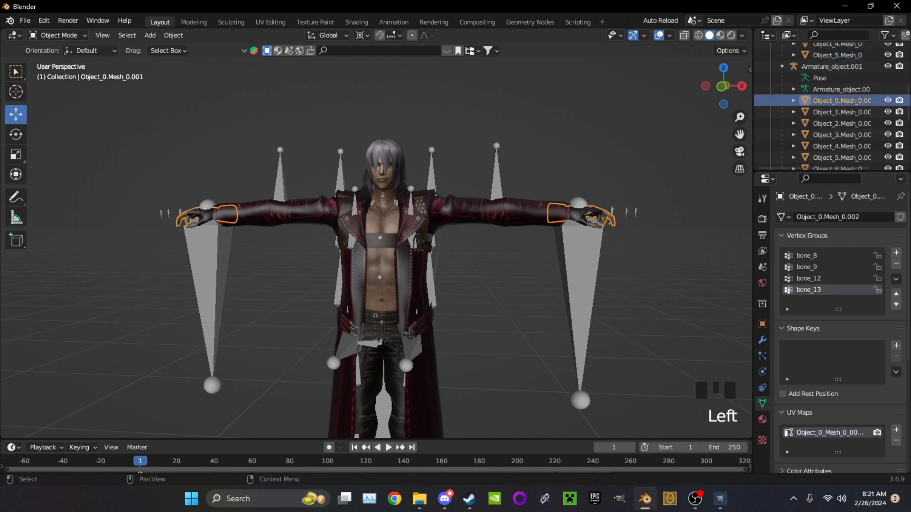
{"action": "type", "text": "uvmap"}
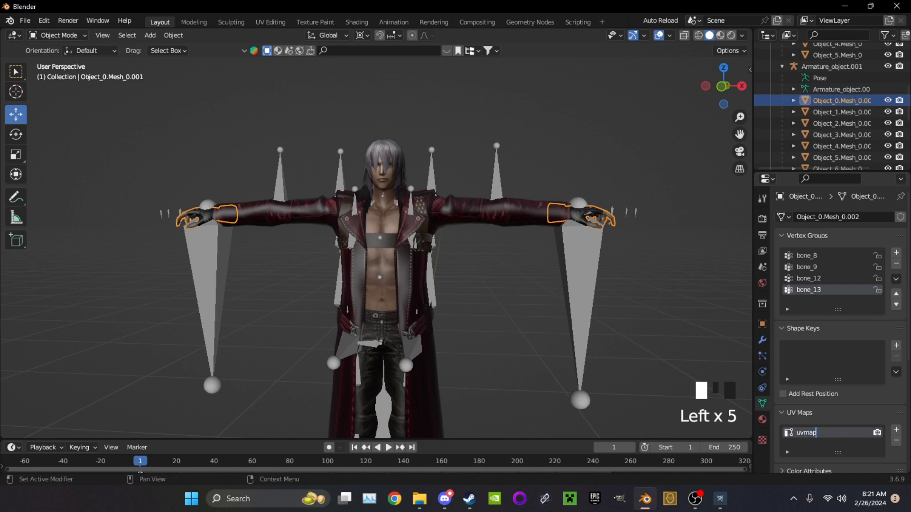
{"action": "key", "text": "Return"}
{"action": "left_click", "coordinate": [837, 112]}
{"action": "double_click", "coordinate": [830, 433]}
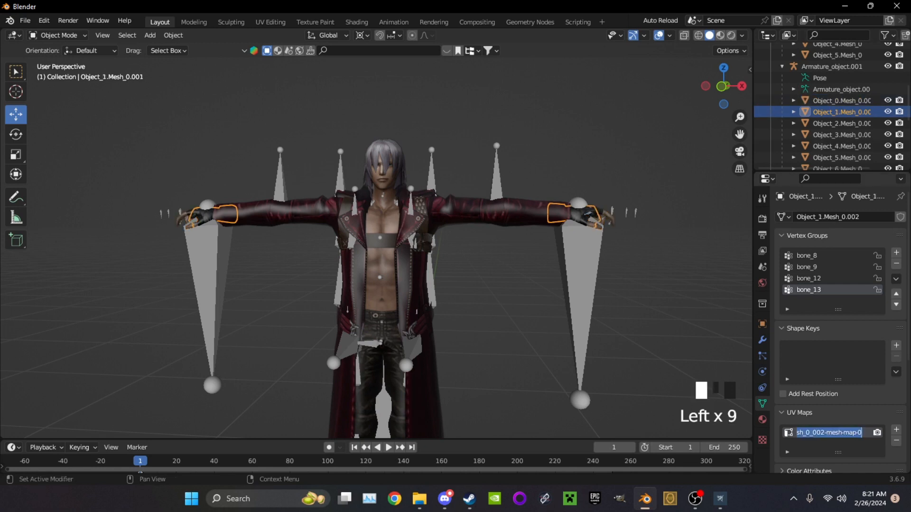
{"action": "type", "text": "uvmap"}
{"action": "key", "text": "Return"}
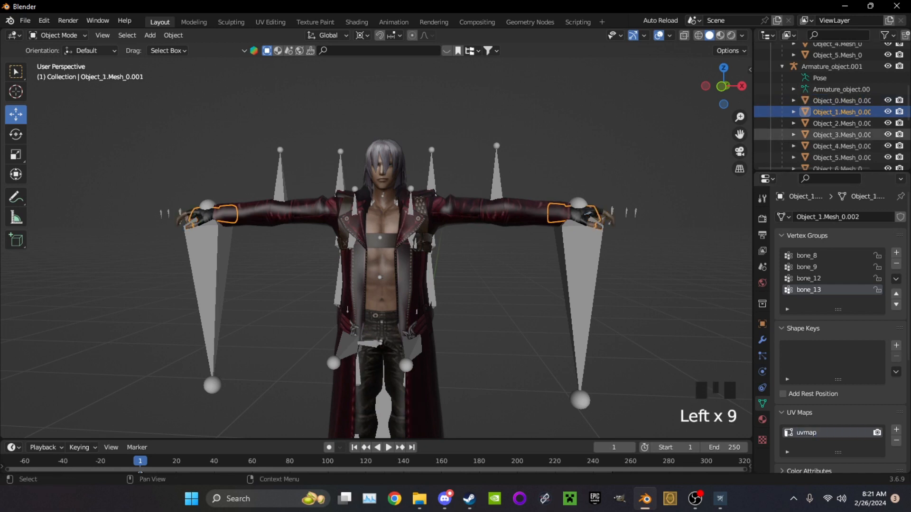
Set the UV map names of Object_2.Mesh_0.001 and the forearm sleeve mesh Object_3.Mesh_0.001 to uvmap
{"action": "left_click", "coordinate": [836, 124]}
{"action": "double_click", "coordinate": [830, 432]}
{"action": "key", "text": "ctrl+c"}
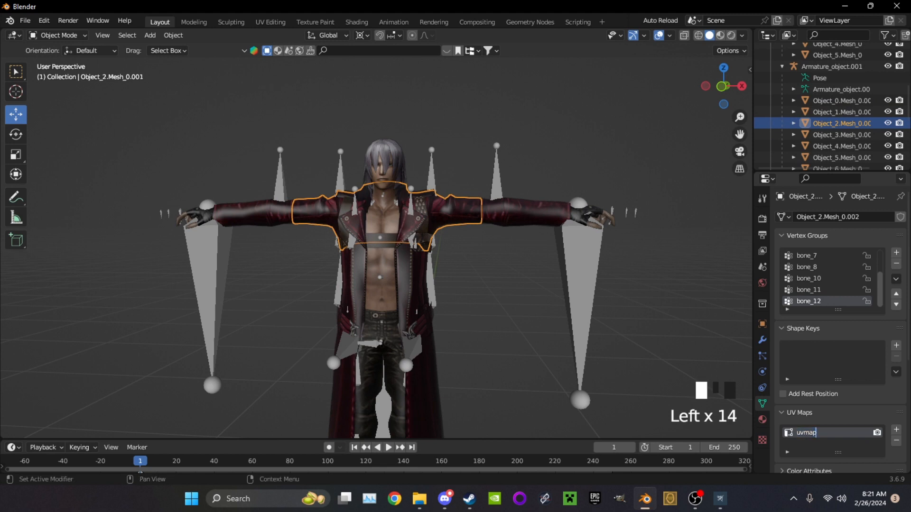
{"action": "left_click", "coordinate": [836, 134]}
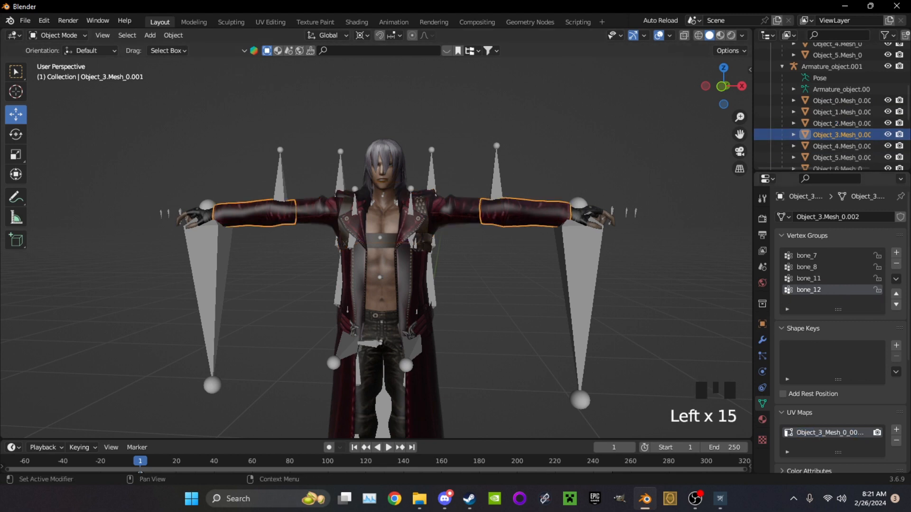
{"action": "double_click", "coordinate": [830, 432]}
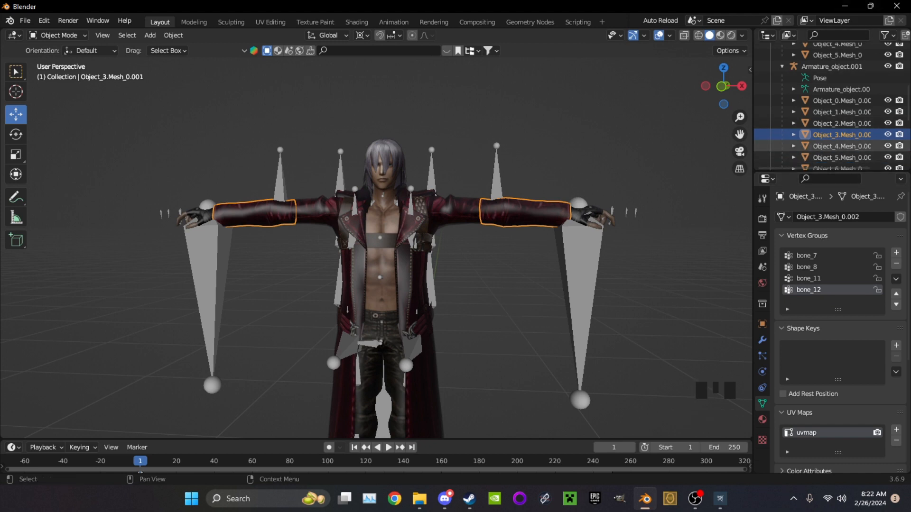
Rename the UV maps of the elbow mesh Object_4.Mesh_0.001 and the lower leg mesh Object_5.Mesh_0.001 to uvmap
{"action": "left_click", "coordinate": [837, 146]}
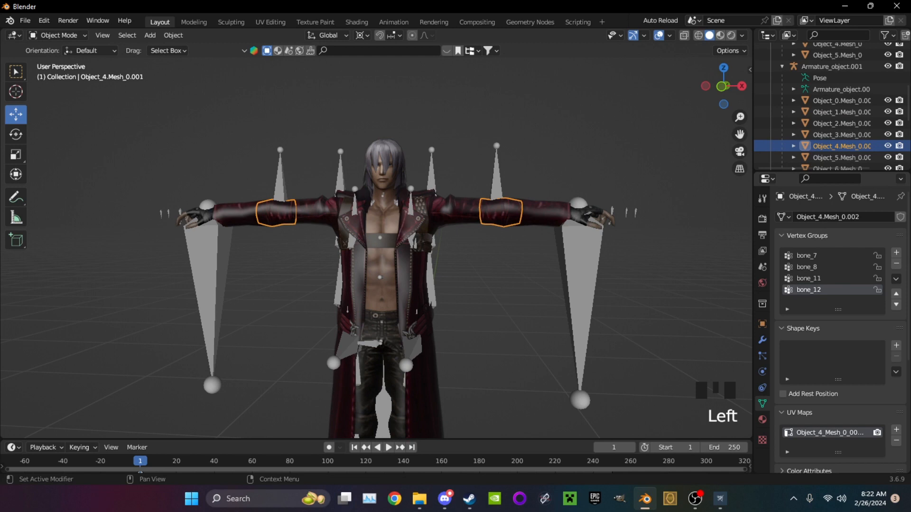
{"action": "triple_click", "coordinate": [831, 432]}
{"action": "type", "text": "uvmap"}
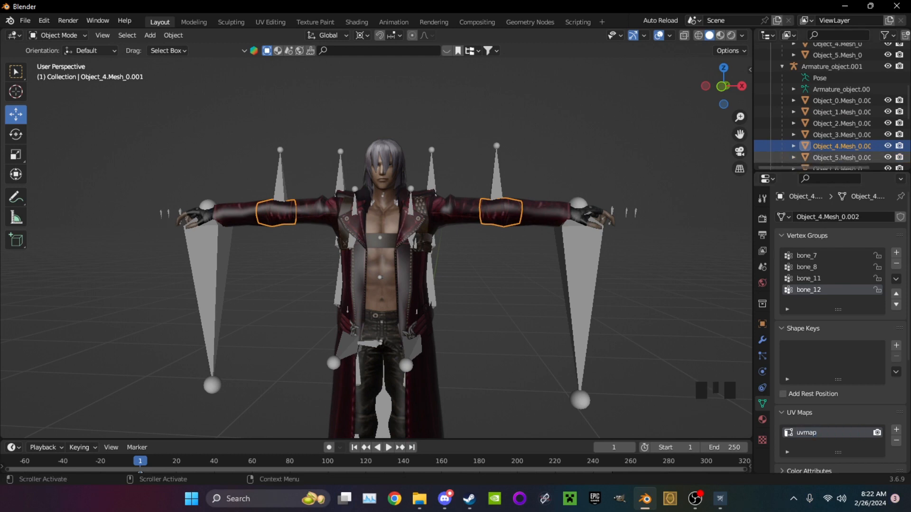
{"action": "left_click", "coordinate": [835, 157]}
{"action": "scroll", "coordinate": [835, 266], "scroll_direction": "down", "scroll_amount": 3}
{"action": "double_click", "coordinate": [827, 364]}
{"action": "type", "text": "uvmap"}
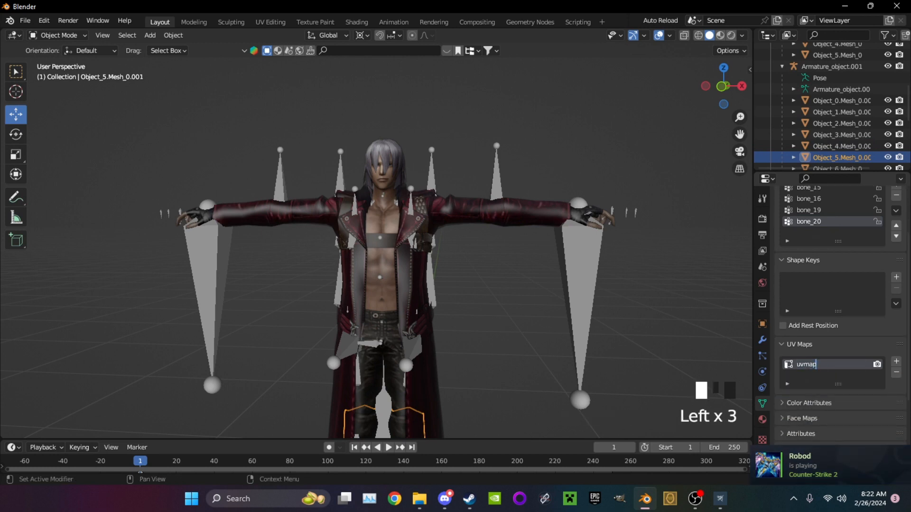
Rename the UV maps of Object_6.Mesh_0 and Object_7.Mesh_0 to uvmap
{"action": "scroll", "coordinate": [835, 109], "scroll_direction": "down", "scroll_amount": 4}
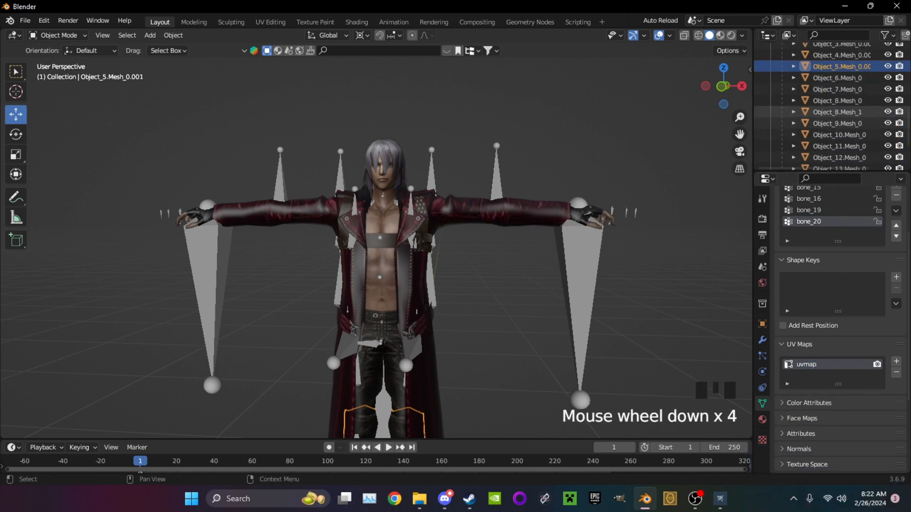
{"action": "left_click", "coordinate": [837, 78]}
{"action": "double_click", "coordinate": [825, 364]}
{"action": "type", "text": "uvmap"}
{"action": "left_click", "coordinate": [836, 90]}
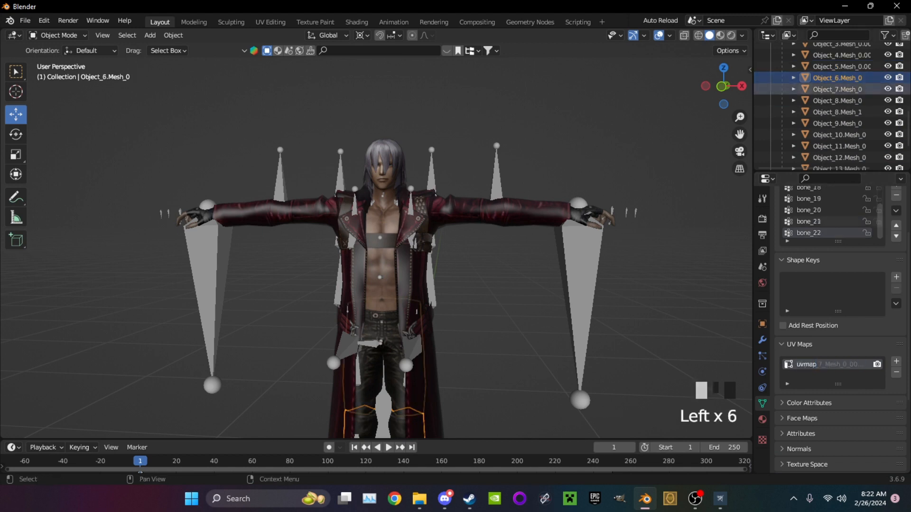
{"action": "double_click", "coordinate": [826, 364]}
{"action": "type", "text": "uvmap"}
{"action": "key", "text": "Return"}
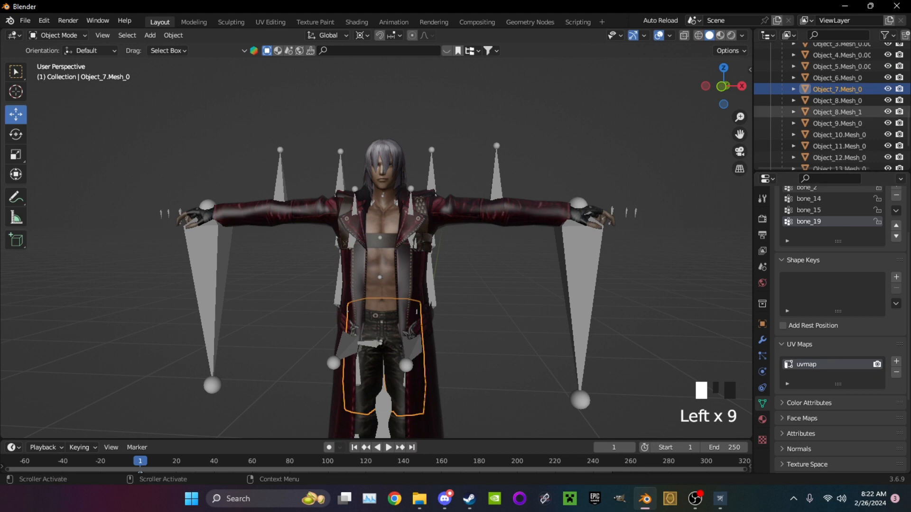
Rename the UV maps of Object_8.Mesh_0 and Object_8.Mesh_1 to uvmap
{"action": "left_click", "coordinate": [836, 100]}
{"action": "double_click", "coordinate": [825, 364]}
{"action": "type", "text": "uvmap"}
{"action": "key", "text": "Return"}
{"action": "left_click", "coordinate": [836, 112]}
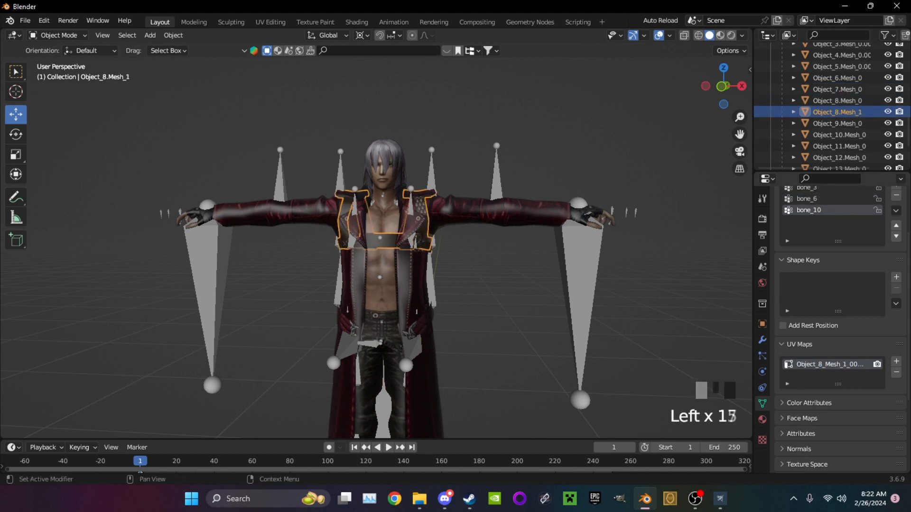
{"action": "type", "text": "uvmap"}
{"action": "key", "text": "Return"}
Select the torso mesh Object_9.Mesh_0 and rename its UV map to uvmap
{"action": "scroll", "coordinate": [837, 100], "scroll_direction": "down", "scroll_amount": 1}
{"action": "double_click", "coordinate": [837, 100]}
{"action": "left_click", "coordinate": [838, 112]}
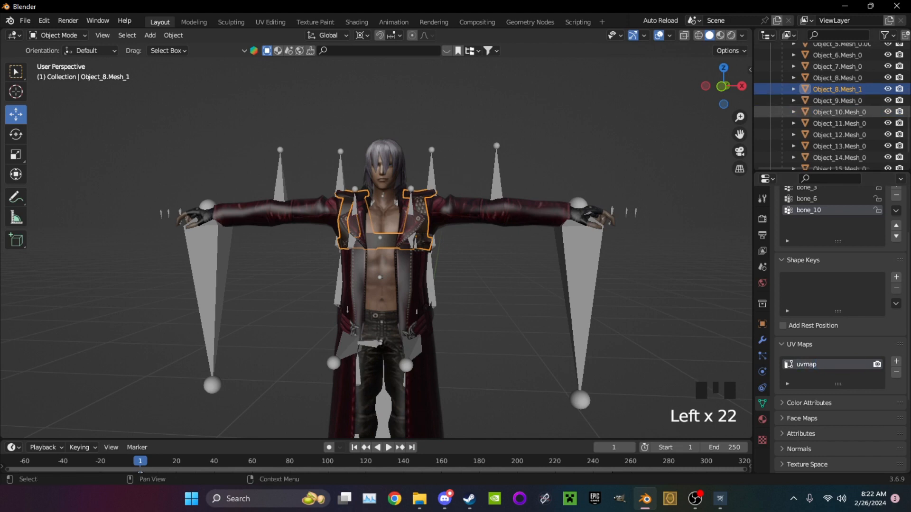
{"action": "left_click", "coordinate": [837, 101]}
{"action": "double_click", "coordinate": [825, 364]}
{"action": "type", "text": "uvmap"}
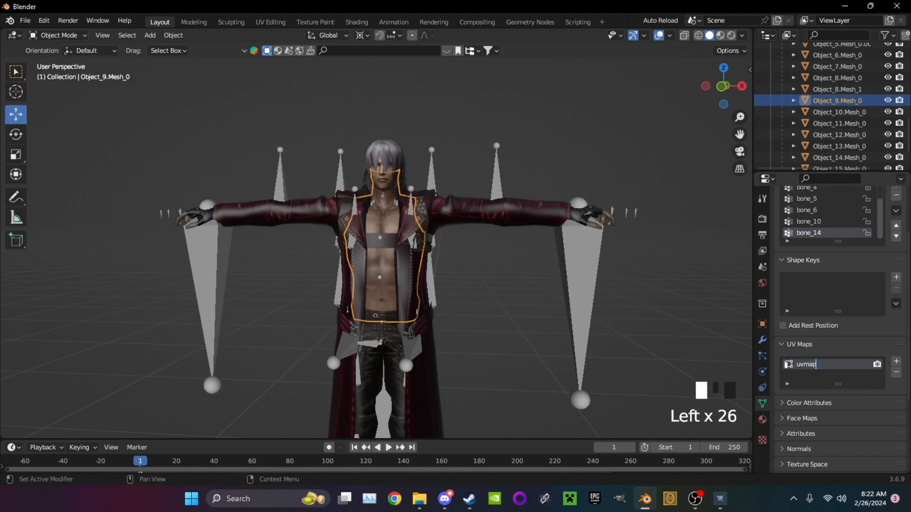
Rename the UV maps of the face mesh Object_10.Mesh_0 and the hair mesh Object_11.Mesh_0 to uvmap
{"action": "key", "text": "Return"}
{"action": "left_click", "coordinate": [836, 112]}
{"action": "double_click", "coordinate": [825, 364]}
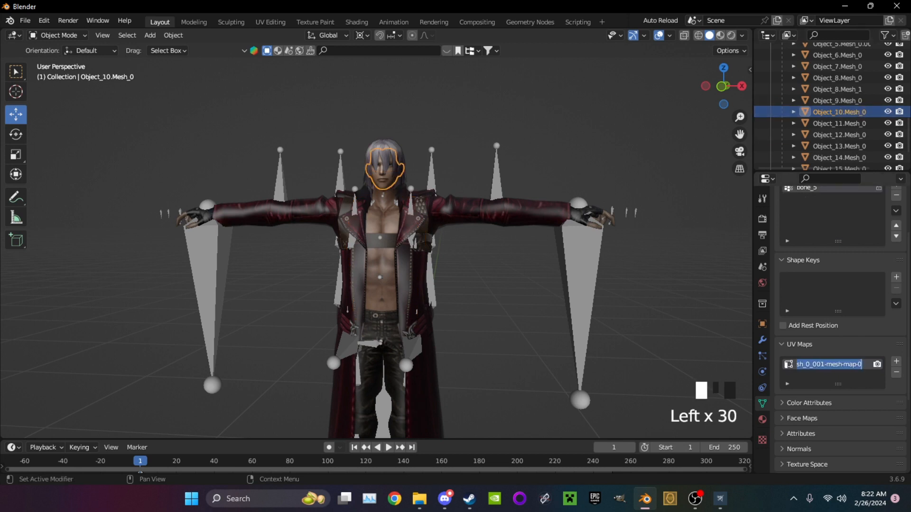
{"action": "key", "text": "Return"}
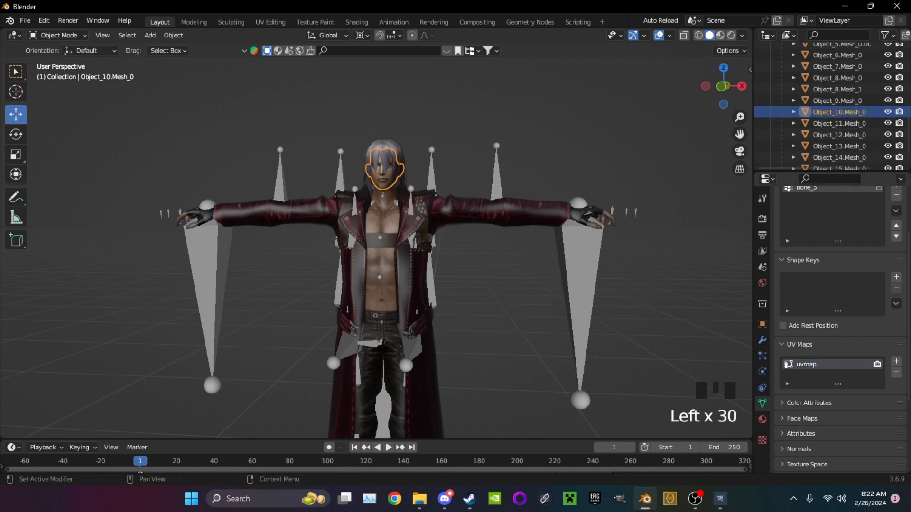
{"action": "left_click", "coordinate": [836, 124]}
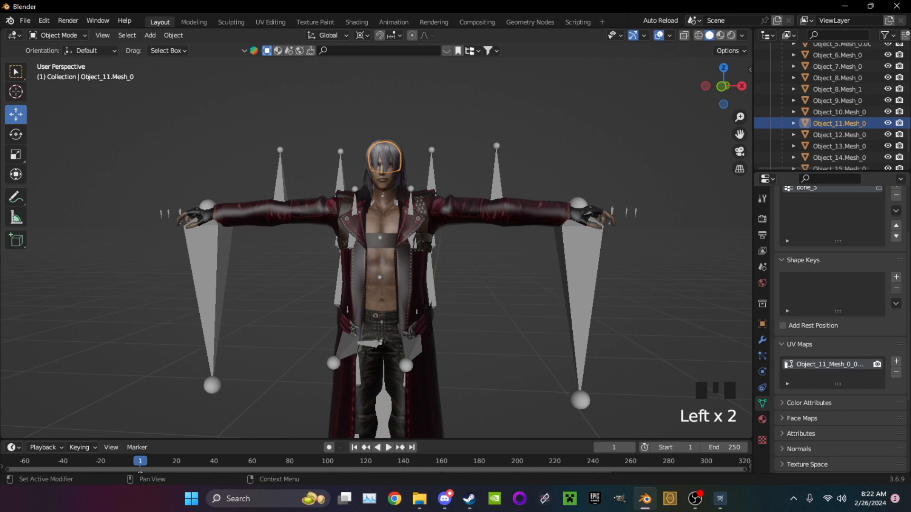
{"action": "double_click", "coordinate": [826, 364]}
{"action": "key", "text": "ctrl+v"}
Rename the UV maps of the hair meshes Object_12.Mesh_0 and Object_13.Mesh_0 to uvmap
{"action": "left_click", "coordinate": [837, 135]}
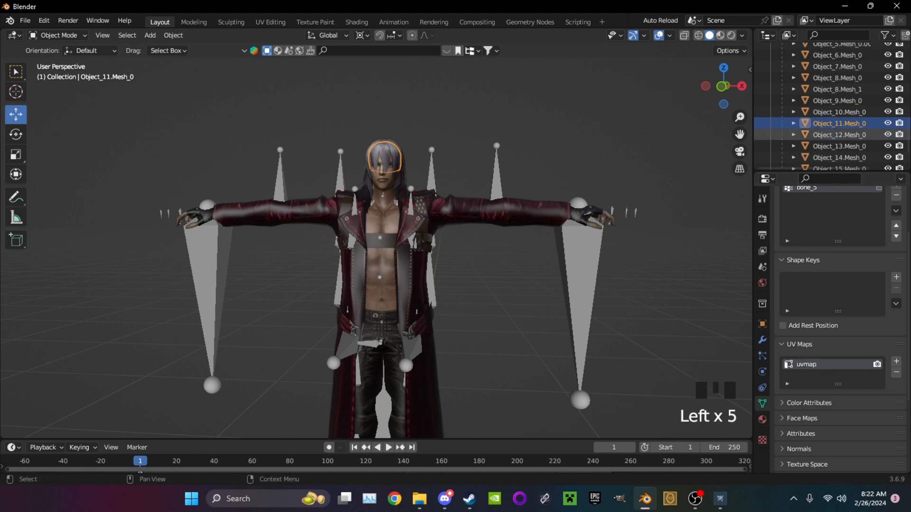
{"action": "left_click", "coordinate": [836, 135]}
{"action": "double_click", "coordinate": [825, 364]}
{"action": "key", "text": "ctrl+v"}
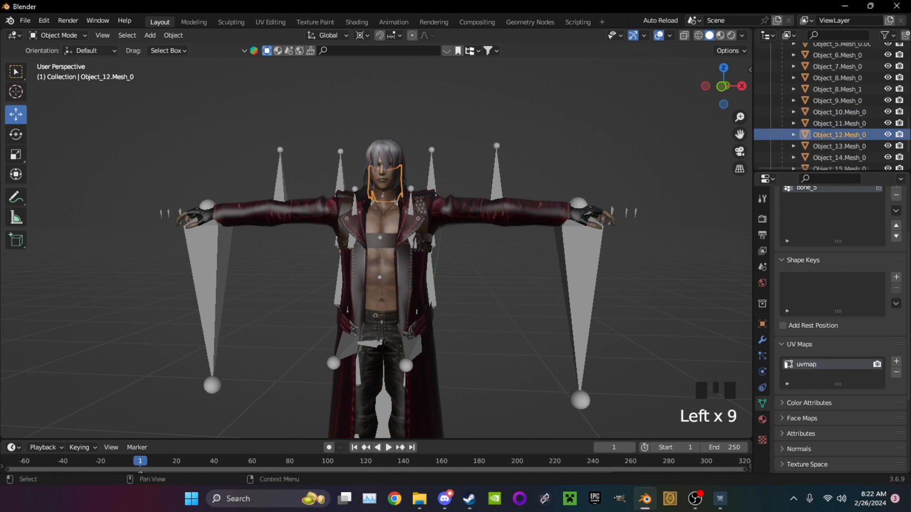
{"action": "left_click", "coordinate": [837, 146]}
{"action": "double_click", "coordinate": [825, 364]}
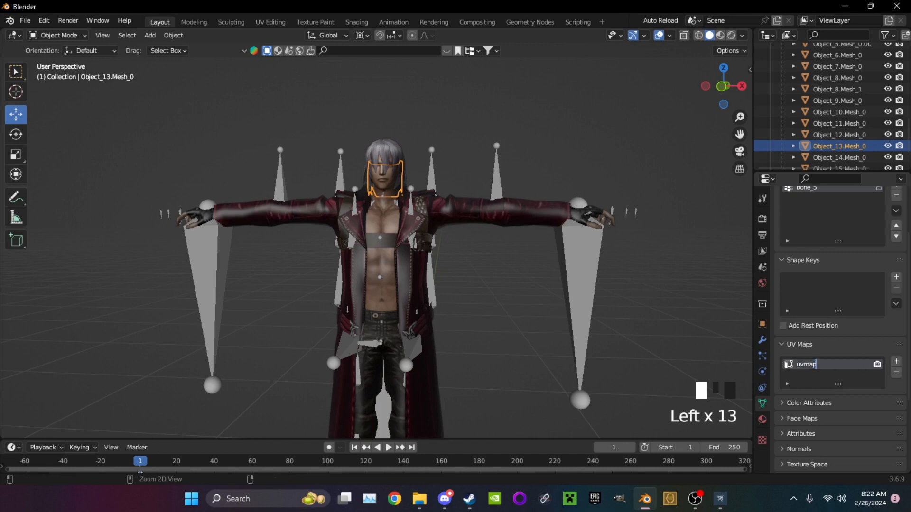
Select the side hair mesh Object_14.Mesh_0 and rename its UV map to uvmap
{"action": "double_click", "coordinate": [837, 157]}
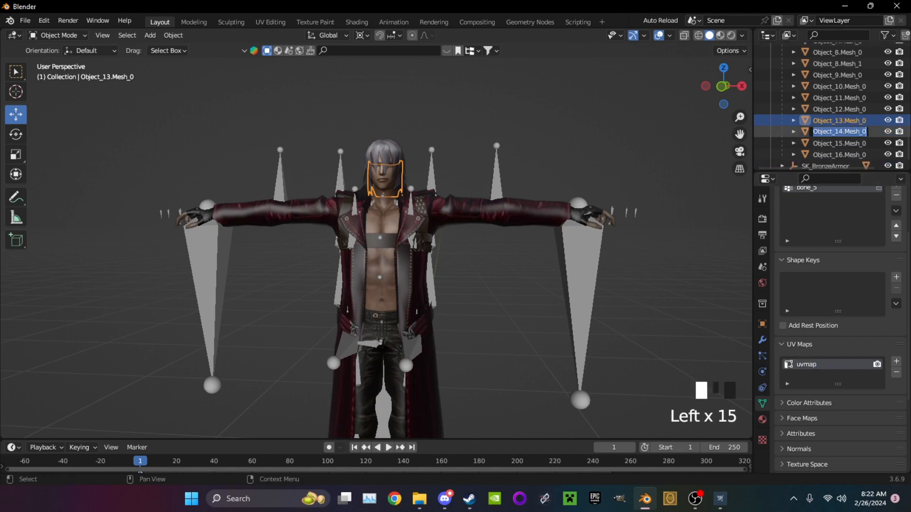
{"action": "left_click", "coordinate": [837, 132]}
{"action": "scroll", "coordinate": [839, 294], "scroll_direction": "up", "scroll_amount": 7}
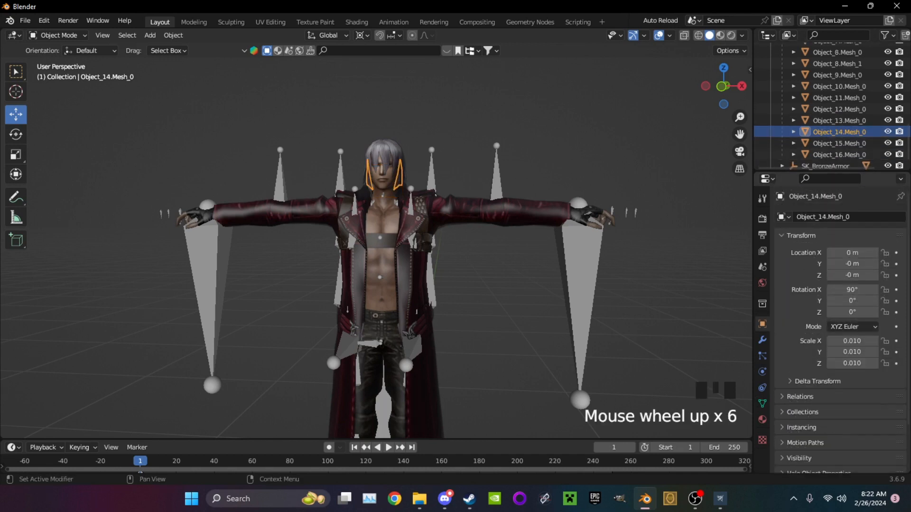
{"action": "left_click", "coordinate": [837, 132]}
{"action": "left_click", "coordinate": [838, 121]}
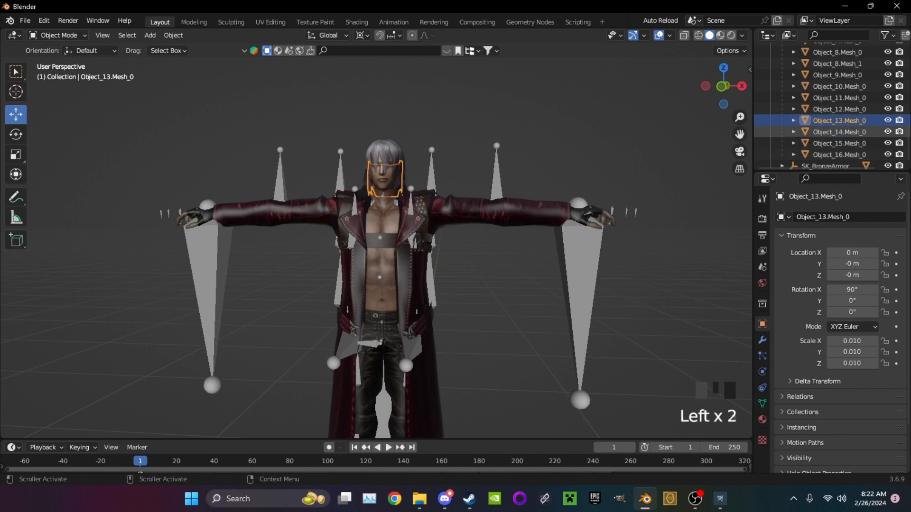
{"action": "left_click", "coordinate": [838, 132]}
{"action": "scroll", "coordinate": [839, 308], "scroll_direction": "down", "scroll_amount": 3}
{"action": "left_click", "coordinate": [762, 403]}
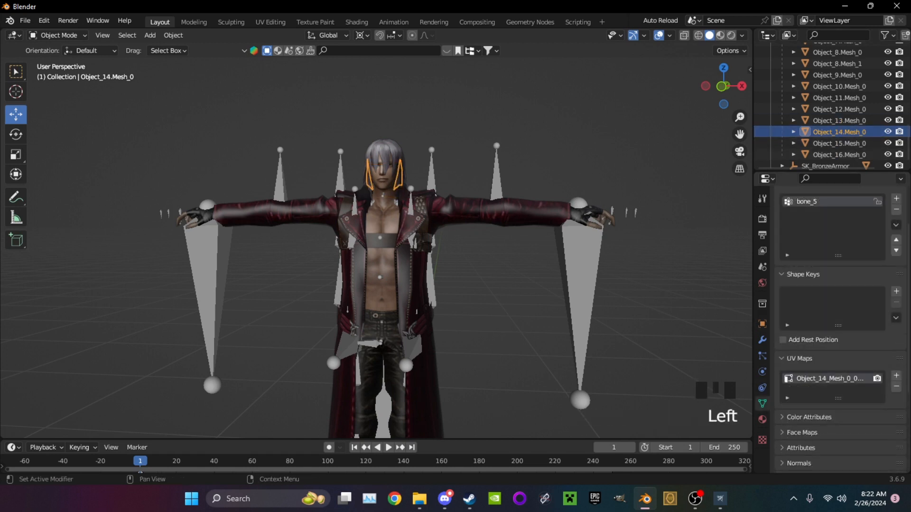
{"action": "double_click", "coordinate": [829, 379]}
{"action": "type", "text": "uvmap"}
{"action": "key", "text": "Return"}
Rename the UV maps of the hair meshes Object_15.Mesh_0 and Object_16.Mesh_0 to uvmap
{"action": "left_click", "coordinate": [838, 121]}
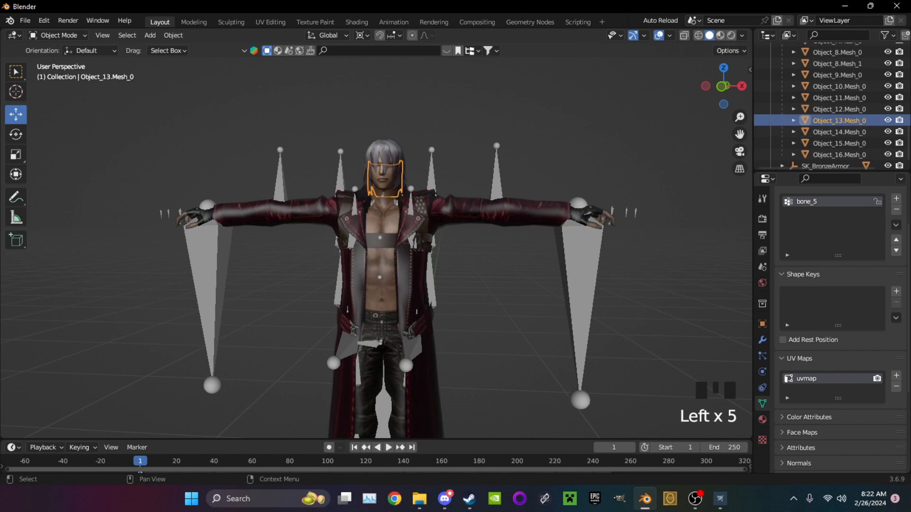
{"action": "left_click", "coordinate": [838, 143]}
{"action": "double_click", "coordinate": [816, 379]}
{"action": "type", "text": "uvmap"}
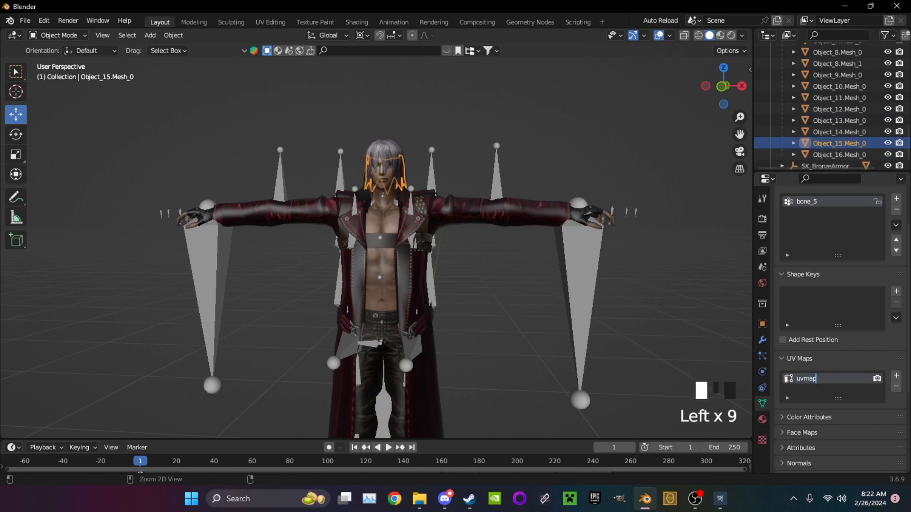
{"action": "left_click", "coordinate": [838, 155]}
{"action": "double_click", "coordinate": [815, 378]}
{"action": "type", "text": "uvmap"}
{"action": "key", "text": "End"}
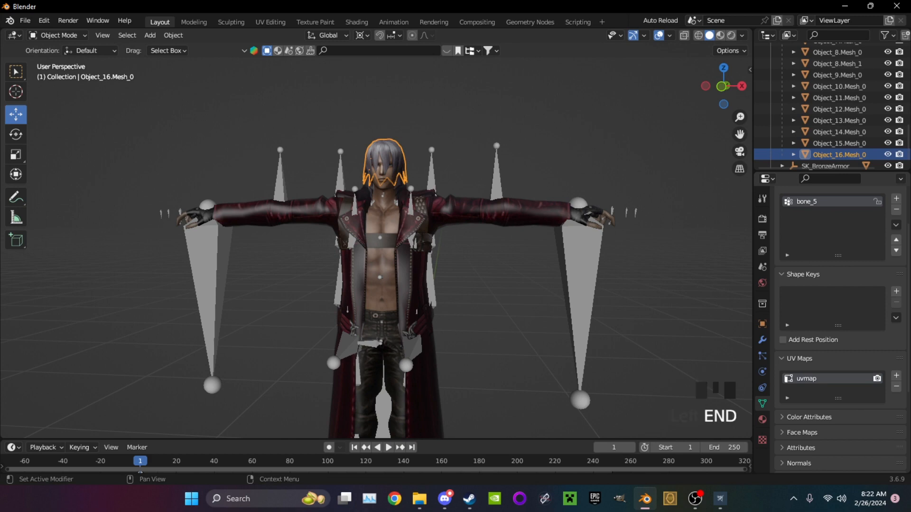
Hide both Dante armatures and the SK_BronzeArmor rig with its b_MF_Root so only the Dante meshes remain visible
{"action": "mouse_move", "coordinate": [403, 223]}
{"action": "middle_mouse_down"}
{"action": "mouse_move", "coordinate": [419, 225]}
{"action": "mouse_move", "coordinate": [399, 256]}
{"action": "mouse_move", "coordinate": [403, 228]}
{"action": "middle_mouse_up"}
{"action": "scroll", "coordinate": [403, 218], "scroll_direction": "up", "scroll_amount": 2}
{"action": "middle_click_drag", "start_coordinate": [403, 228], "coordinate": [439, 218]}
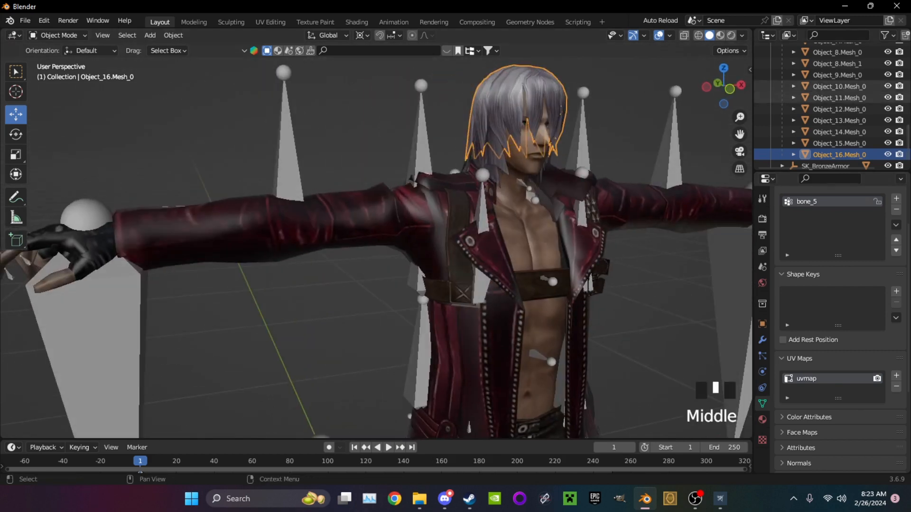
{"action": "scroll", "coordinate": [830, 107], "scroll_direction": "up", "scroll_amount": 12}
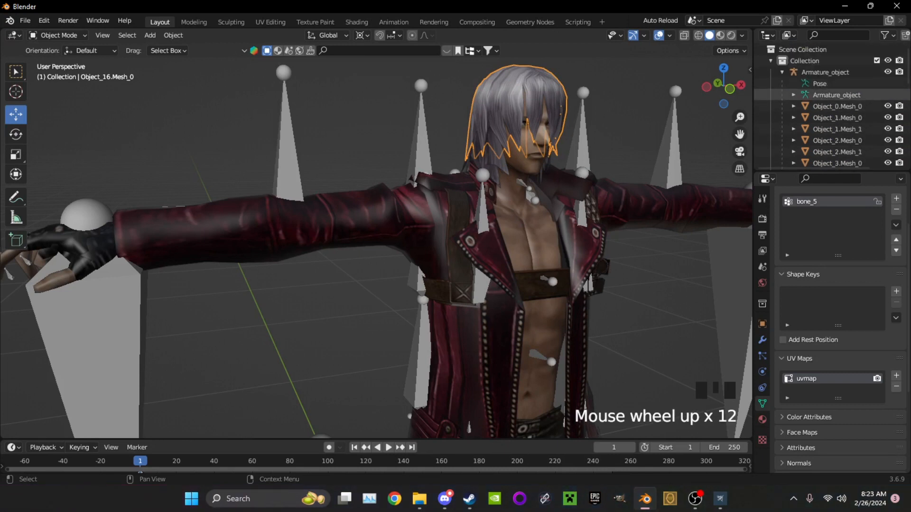
{"action": "left_click", "coordinate": [887, 72]}
{"action": "scroll", "coordinate": [830, 102], "scroll_direction": "down", "scroll_amount": 15}
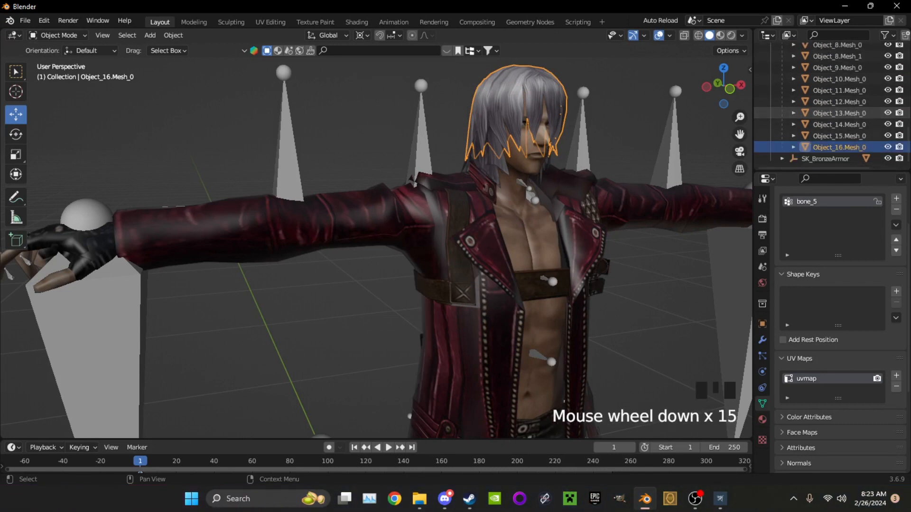
{"action": "scroll", "coordinate": [830, 102], "scroll_direction": "up", "scroll_amount": 6}
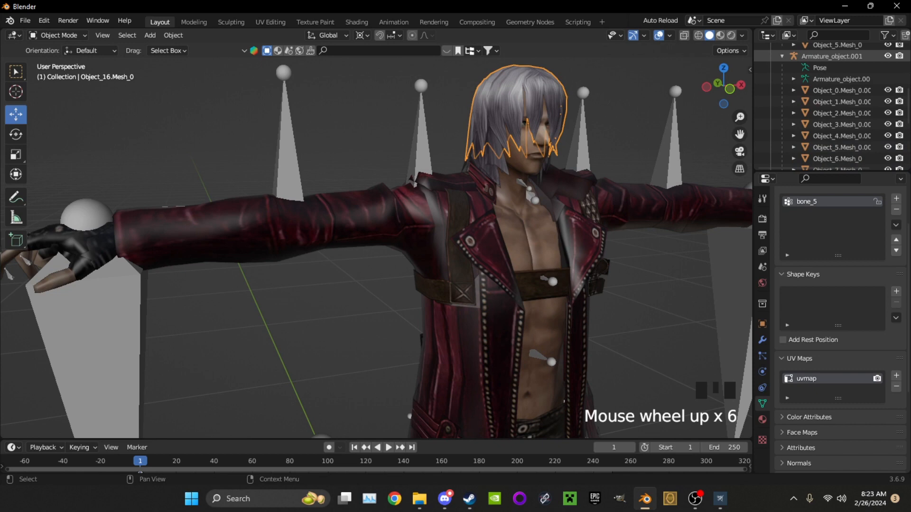
{"action": "scroll", "coordinate": [417, 251], "scroll_direction": "down", "scroll_amount": 16}
{"action": "left_click", "coordinate": [782, 158]}
{"action": "scroll", "coordinate": [783, 159], "scroll_direction": "down", "scroll_amount": 5}
{"action": "left_click", "coordinate": [887, 158]}
{"action": "scroll", "coordinate": [515, 233], "scroll_direction": "up", "scroll_amount": 2}
Select all visible Dante meshes with Object_0.Mesh_0 active and join them into one object
{"action": "middle_click_drag", "start_coordinate": [564, 223], "coordinate": [475, 237]}
{"action": "scroll", "coordinate": [417, 252], "scroll_direction": "up", "scroll_amount": 2}
{"action": "scroll", "coordinate": [418, 251], "scroll_direction": "down", "scroll_amount": 7}
{"action": "key", "text": "a"}
{"action": "scroll", "coordinate": [418, 252], "scroll_direction": "up", "scroll_amount": 7}
{"action": "left_click", "coordinate": [445, 284]}
{"action": "key", "text": "a"}
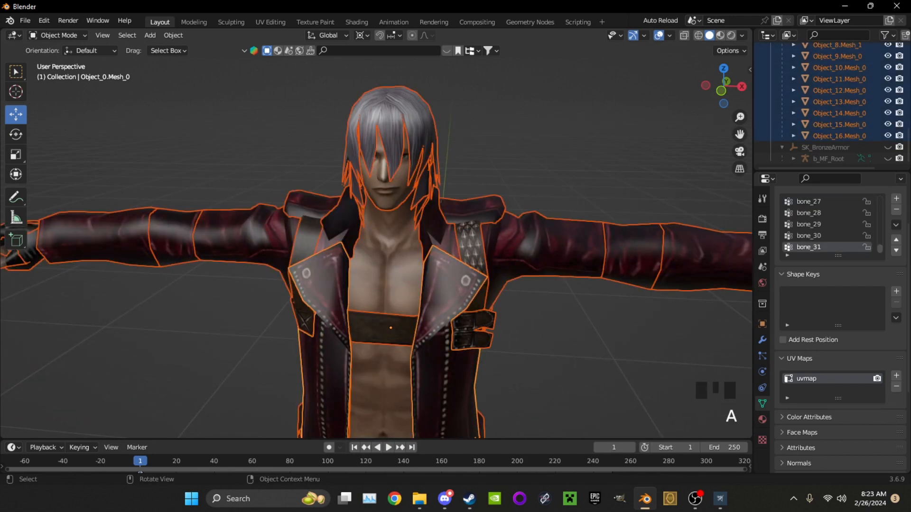
{"action": "key", "text": "ctrl+j"}
Enter Edit Mode on the joined Dante mesh and merge all its vertices by distance
{"action": "middle_click_drag", "start_coordinate": [380, 237], "coordinate": [351, 237]}
{"action": "middle_click_drag", "start_coordinate": [351, 237], "coordinate": [323, 276], "text": "shift"}
{"action": "scroll", "coordinate": [361, 247], "scroll_direction": "up", "scroll_amount": 4}
{"action": "left_click", "coordinate": [57, 35]}
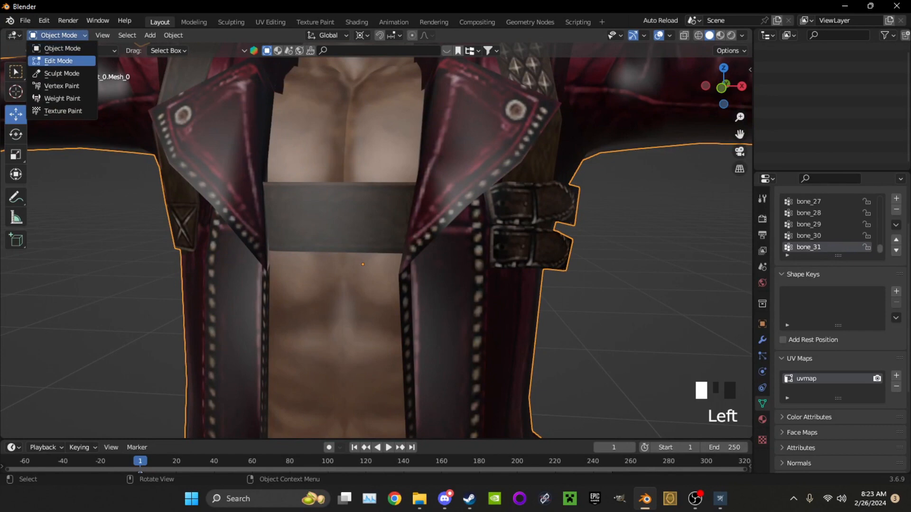
{"action": "left_click", "coordinate": [58, 61]}
{"action": "mouse_move", "coordinate": [379, 238]}
{"action": "middle_mouse_down"}
{"action": "mouse_move", "coordinate": [361, 237]}
{"action": "mouse_move", "coordinate": [379, 238]}
{"action": "middle_mouse_up"}
{"action": "scroll", "coordinate": [360, 237], "scroll_direction": "up", "scroll_amount": 2}
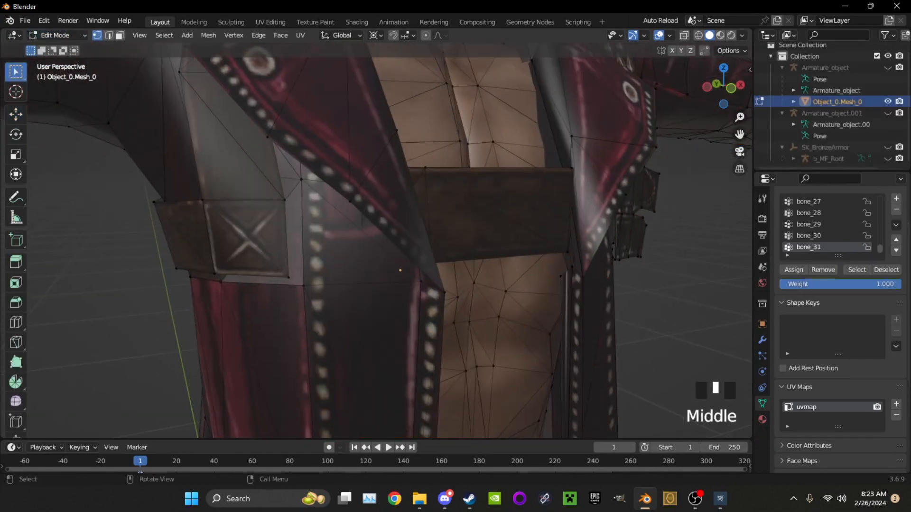
{"action": "scroll", "coordinate": [379, 237], "scroll_direction": "down", "scroll_amount": 6}
{"action": "key", "text": "a"}
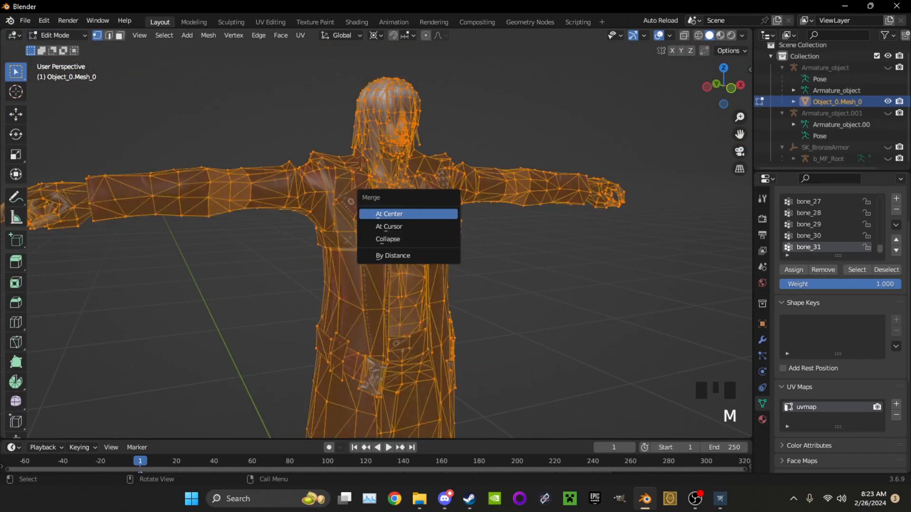
{"action": "left_click", "coordinate": [408, 255]}
Inspect the coat seams and use Select Linked on the coat to examine which parts are connected
{"action": "scroll", "coordinate": [436, 228], "scroll_direction": "up", "scroll_amount": 4}
{"action": "middle_click_drag", "start_coordinate": [408, 256], "coordinate": [460, 157]}
{"action": "scroll", "coordinate": [451, 208], "scroll_direction": "up", "scroll_amount": 1, "text": "shift"}
{"action": "middle_click_drag", "start_coordinate": [435, 237], "coordinate": [363, 389]}
{"action": "scroll", "coordinate": [363, 389], "scroll_direction": "up", "scroll_amount": 2}
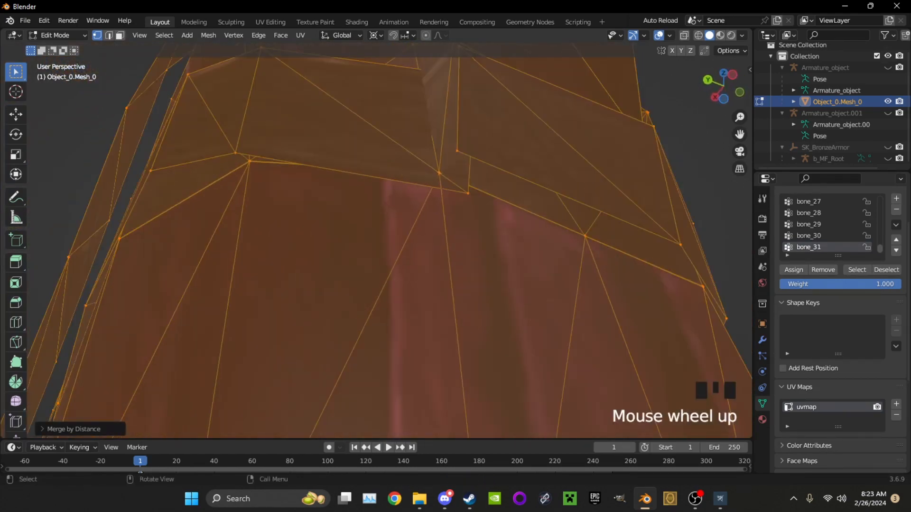
{"action": "scroll", "coordinate": [350, 332], "scroll_direction": "down", "scroll_amount": 7}
{"action": "left_click", "coordinate": [349, 332]}
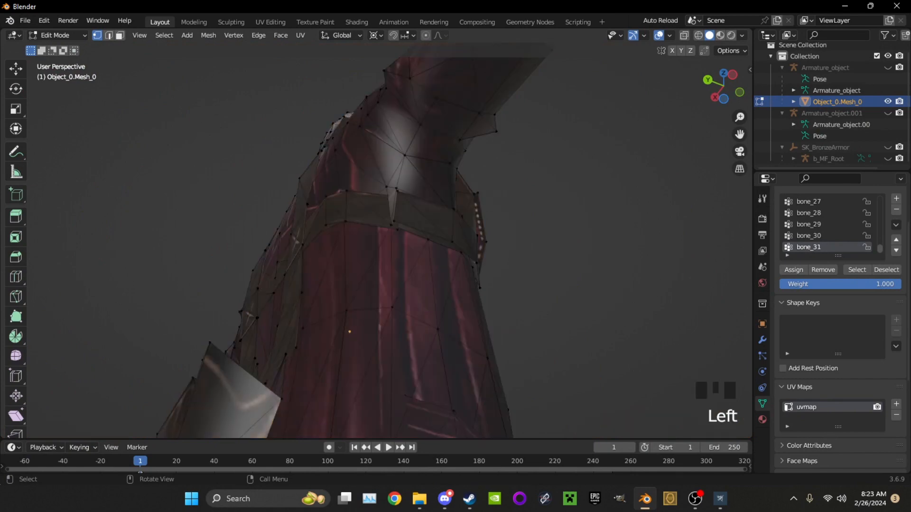
{"action": "key", "text": "ctrl+l"}
{"action": "scroll", "coordinate": [350, 332], "scroll_direction": "down", "scroll_amount": 2}
{"action": "middle_click_drag", "start_coordinate": [350, 332], "coordinate": [279, 366]}
{"action": "scroll", "coordinate": [284, 375], "scroll_direction": "up", "scroll_amount": 4}
{"action": "scroll", "coordinate": [279, 366], "scroll_direction": "up", "scroll_amount": 2}
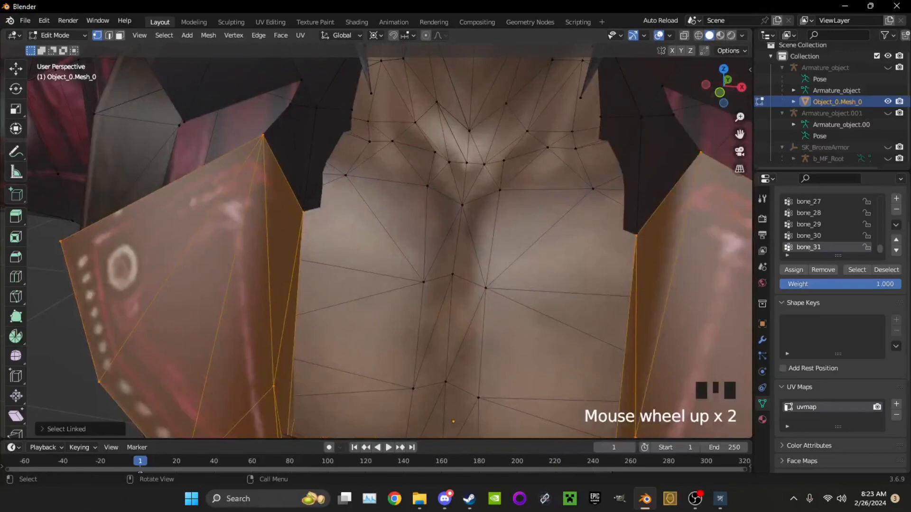
Merge all vertices of the Dante mesh by distance with a merge distance of 0.0401 m
{"action": "key", "text": "a"}
{"action": "key", "text": "m"}
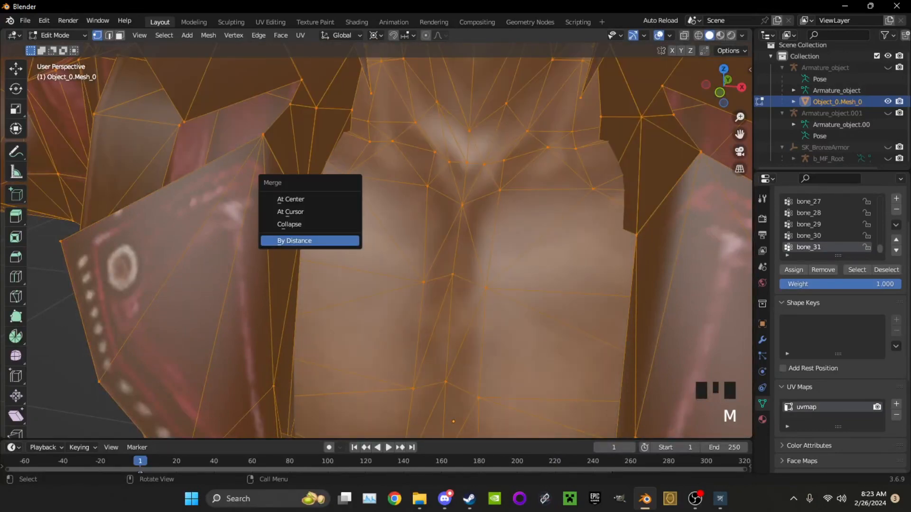
{"action": "left_click", "coordinate": [294, 241]}
{"action": "scroll", "coordinate": [294, 241], "scroll_direction": "down", "scroll_amount": 5}
{"action": "left_click", "coordinate": [74, 429]}
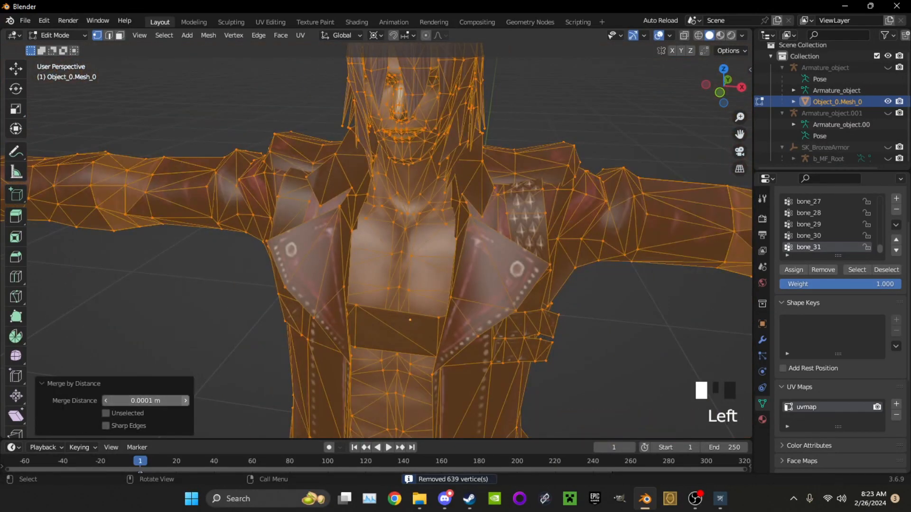
{"action": "left_click", "coordinate": [186, 401]}
{"action": "left_click", "coordinate": [186, 401]}
{"action": "left_click", "coordinate": [186, 401]}
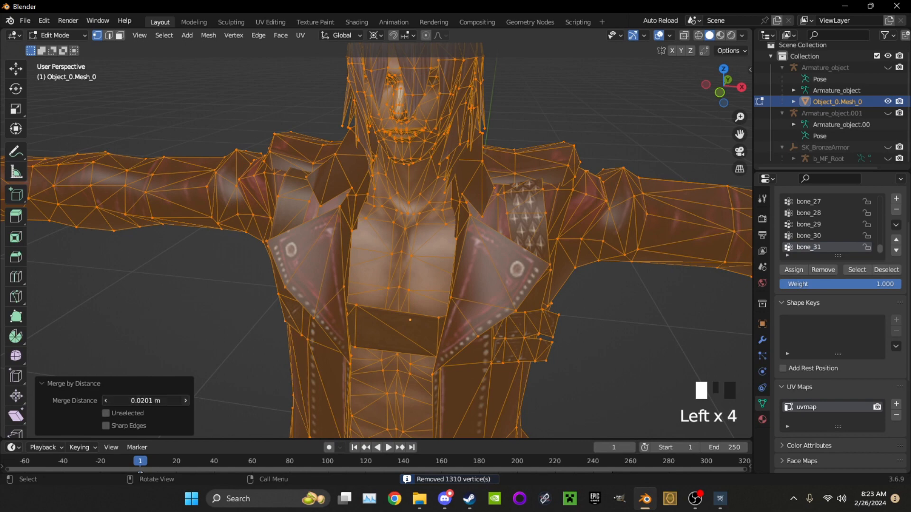
{"action": "left_click", "coordinate": [185, 401]}
{"action": "scroll", "coordinate": [380, 237], "scroll_direction": "down", "scroll_amount": 5}
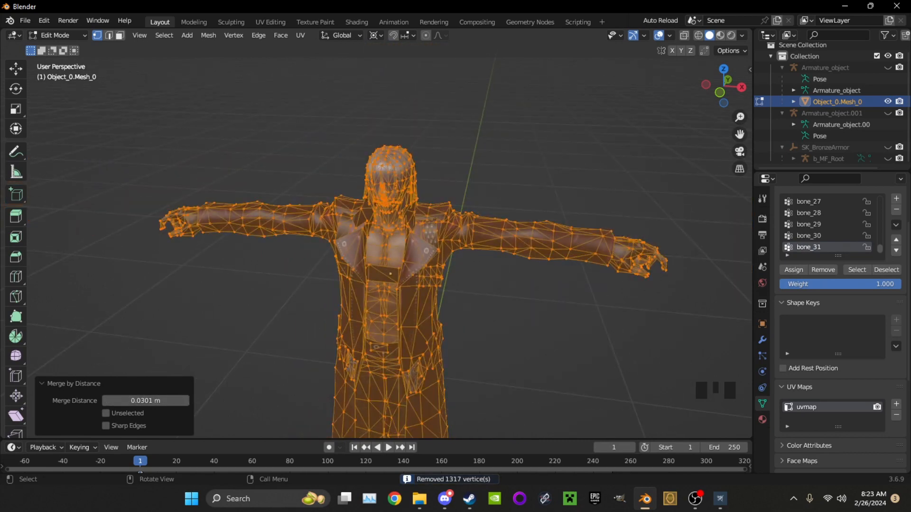
{"action": "middle_click_drag", "start_coordinate": [379, 237], "coordinate": [385, 238]}
{"action": "scroll", "coordinate": [379, 237], "scroll_direction": "up", "scroll_amount": 9}
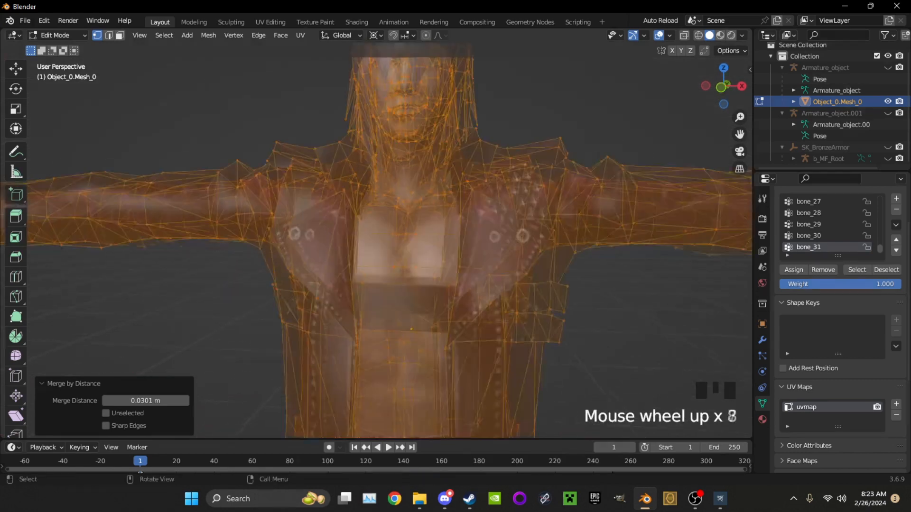
{"action": "left_click", "coordinate": [186, 400]}
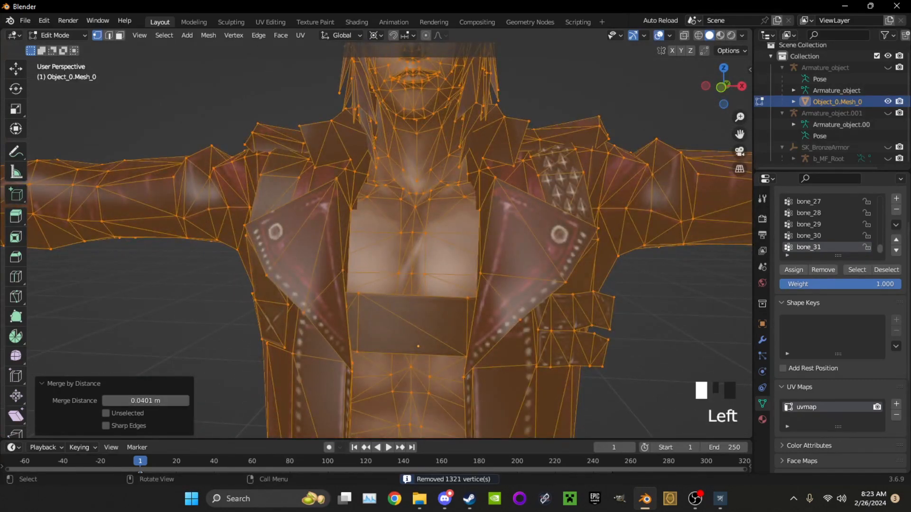
Switch to face selection and check which geometry is linked to the torso, undoing the test selection
{"action": "middle_click_drag", "start_coordinate": [379, 332], "coordinate": [369, 149], "text": "shift"}
{"action": "scroll", "coordinate": [379, 237], "scroll_direction": "up", "scroll_amount": 2}
{"action": "middle_click_drag", "start_coordinate": [379, 237], "coordinate": [399, 237]}
{"action": "scroll", "coordinate": [398, 237], "scroll_direction": "down", "scroll_amount": 1}
{"action": "scroll", "coordinate": [398, 205], "scroll_direction": "down", "scroll_amount": 3}
{"action": "left_click", "coordinate": [399, 206]}
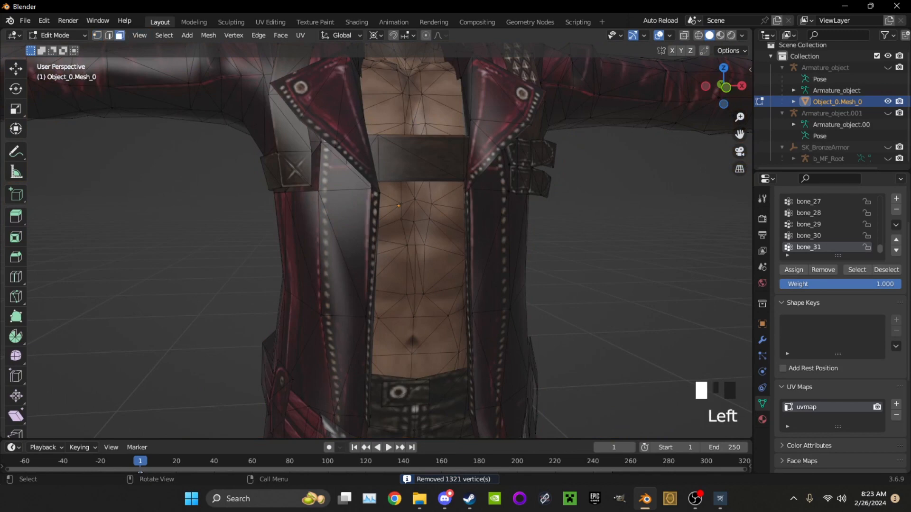
{"action": "key", "text": "ctrl+l"}
{"action": "middle_click_drag", "start_coordinate": [399, 205], "coordinate": [417, 205]}
{"action": "key", "text": "ctrl+z"}
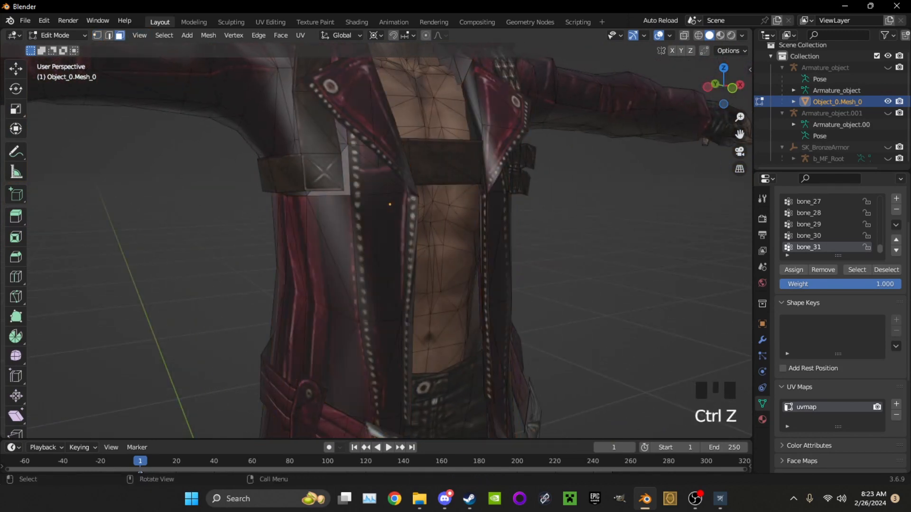
Merge all vertices by distance again, raising the merge distance beyond 0.0501 m
{"action": "key", "text": "a"}
{"action": "key", "text": "m"}
{"action": "left_click", "coordinate": [190, 228]}
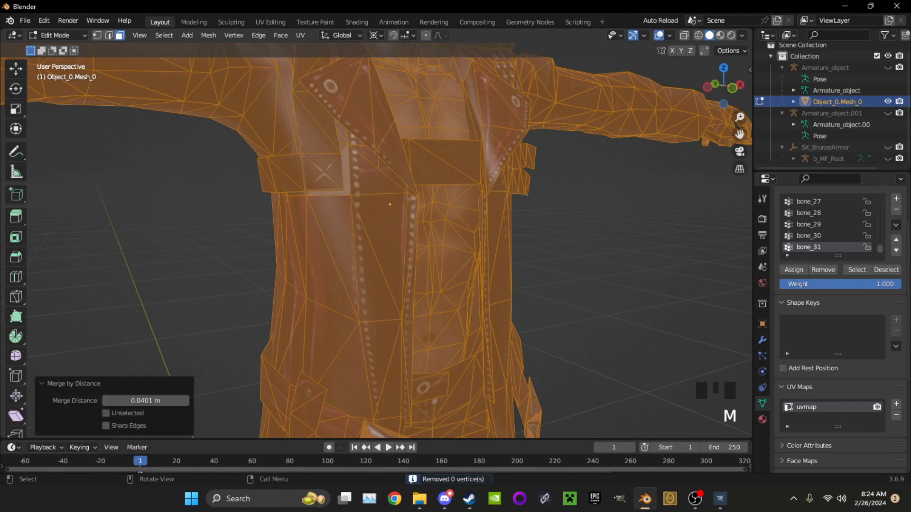
{"action": "left_click", "coordinate": [186, 400]}
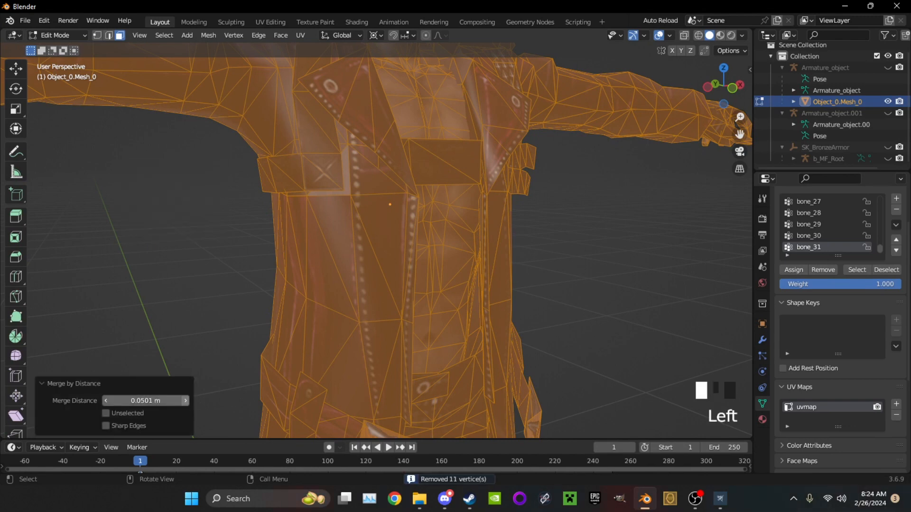
{"action": "left_click", "coordinate": [185, 400]}
{"action": "left_click", "coordinate": [185, 401]}
Inspect which parts of the coat are connected by selecting the geometry linked to a coat side face
{"action": "middle_click_drag", "start_coordinate": [287, 273], "coordinate": [305, 270]}
{"action": "double_click", "coordinate": [307, 268]}
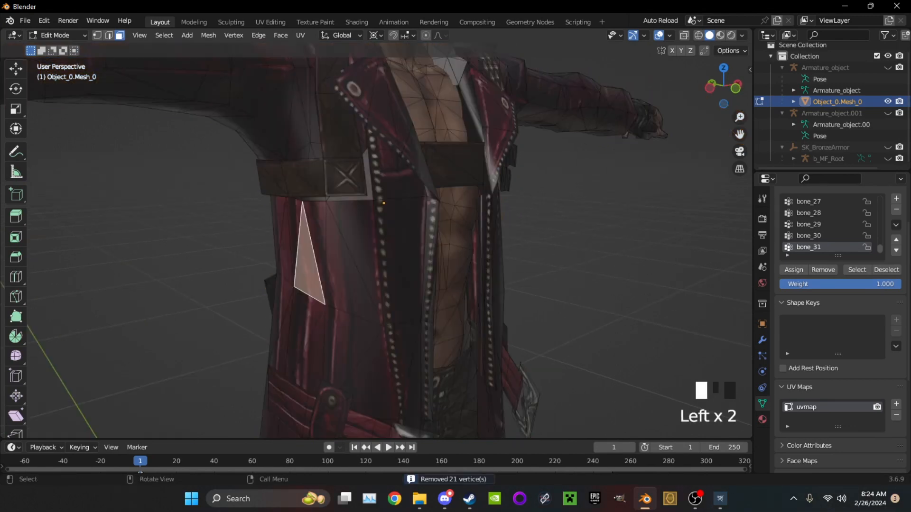
{"action": "key", "text": "l"}
{"action": "scroll", "coordinate": [207, 264], "scroll_direction": "down", "scroll_amount": 3}
{"action": "left_click", "coordinate": [207, 264]}
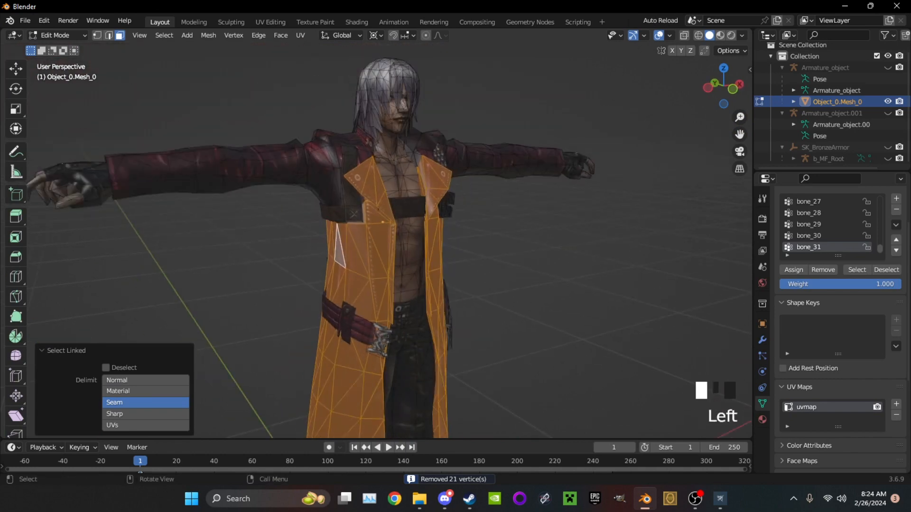
Merge all vertices of the Dante mesh by distance, raising the merge distance to 0.15 m
{"action": "key", "text": "a"}
{"action": "key", "text": "m"}
{"action": "key", "text": "Return"}
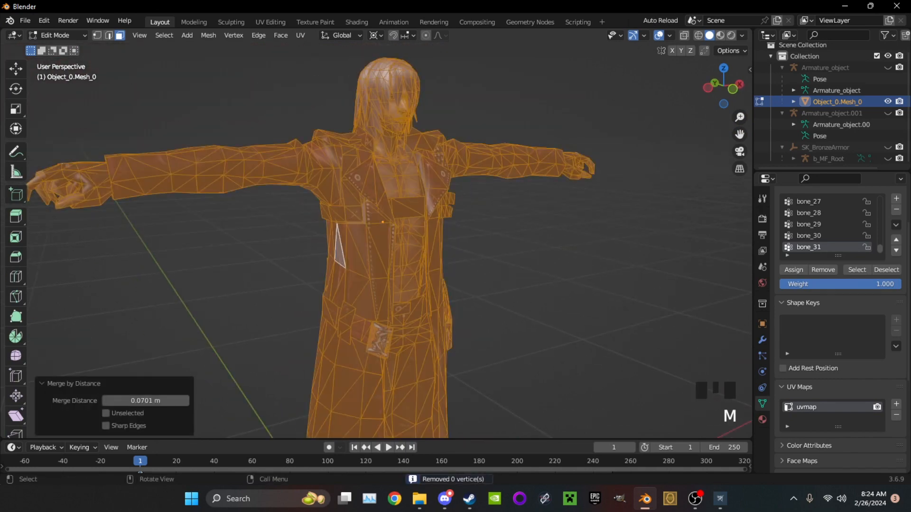
{"action": "left_click", "coordinate": [185, 400]}
{"action": "left_click", "coordinate": [185, 400]}
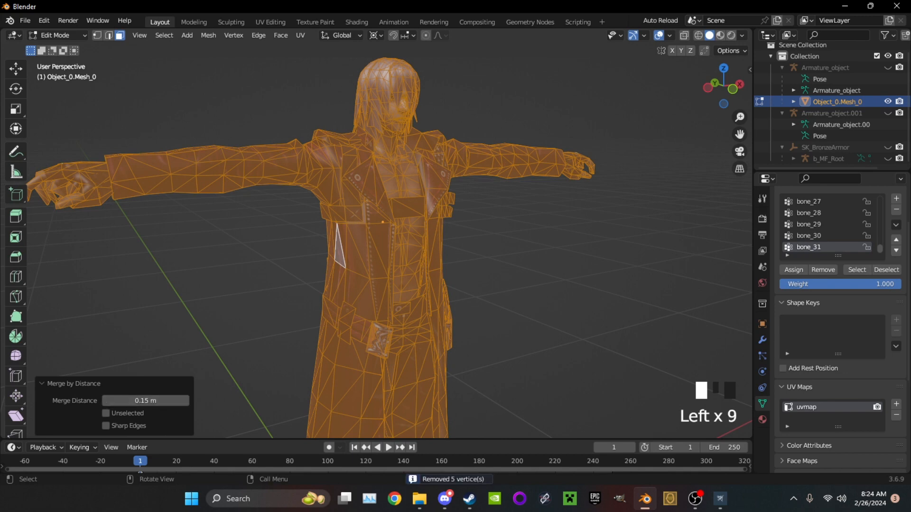
Check the coat's connectivity again with Select Linked and clear the selection
{"action": "key", "text": "alt+a"}
{"action": "key", "text": "l"}
{"action": "key", "text": "l"}
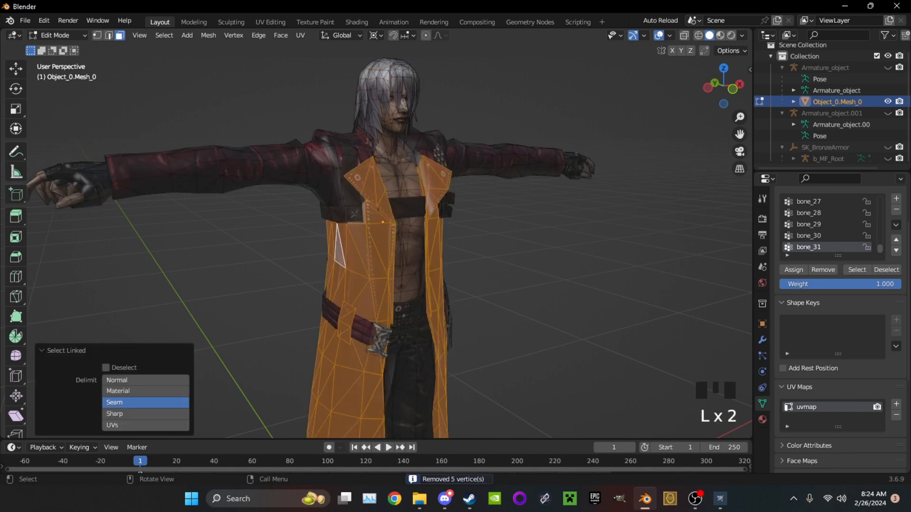
{"action": "key", "text": "alt+a"}
Merge all vertices by distance once more, raising the merge distance to 4.26 m while watching the seam beside the chest strap
{"action": "middle_click_drag", "start_coordinate": [361, 247], "coordinate": [437, 223]}
{"action": "scroll", "coordinate": [379, 228], "scroll_direction": "up", "scroll_amount": 7}
{"action": "scroll", "coordinate": [379, 228], "scroll_direction": "up", "scroll_amount": 1, "text": "shift"}
{"action": "scroll", "coordinate": [394, 237], "scroll_direction": "up", "scroll_amount": 4}
{"action": "middle_click_drag", "start_coordinate": [408, 190], "coordinate": [417, 285]}
{"action": "scroll", "coordinate": [408, 266], "scroll_direction": "up", "scroll_amount": 3}
{"action": "middle_click_drag", "start_coordinate": [408, 265], "coordinate": [351, 280]}
{"action": "key", "text": "a"}
{"action": "key", "text": "m"}
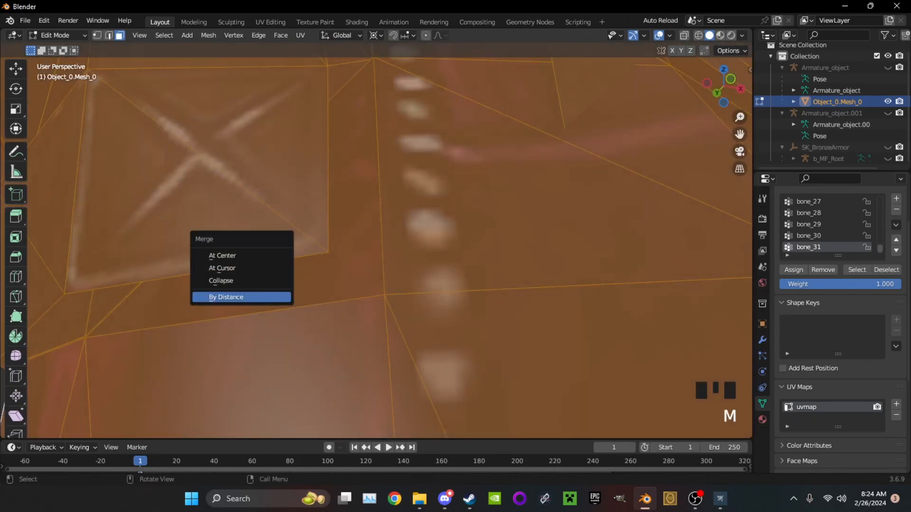
{"action": "left_click", "coordinate": [218, 297]}
{"action": "left_click", "coordinate": [186, 401]}
{"action": "left_click", "coordinate": [185, 401]}
{"action": "left_click", "coordinate": [185, 401]}
{"action": "left_click", "coordinate": [185, 401]}
{"action": "left_click", "coordinate": [185, 401]}
{"action": "left_click", "coordinate": [186, 401]}
{"action": "left_click", "coordinate": [186, 401]}
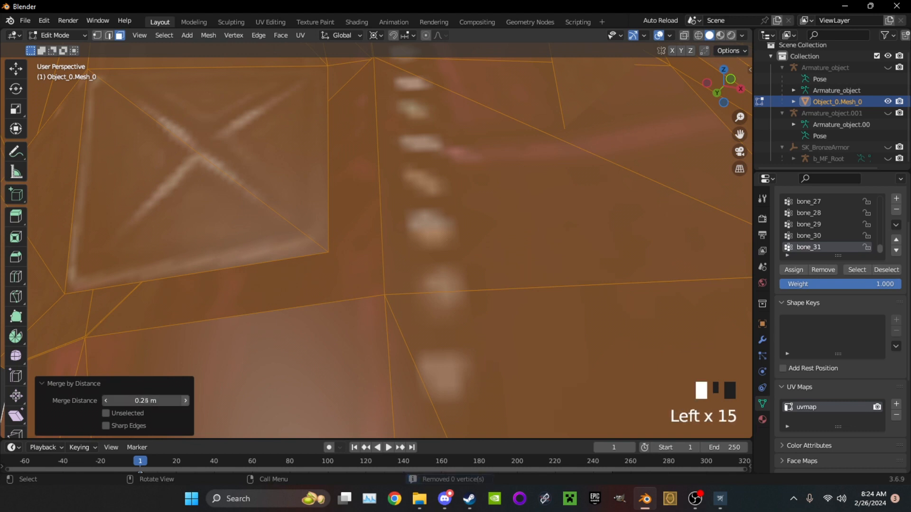
{"action": "middle_click_drag", "start_coordinate": [266, 332], "coordinate": [380, 288], "text": "shift"}
{"action": "scroll", "coordinate": [379, 287], "scroll_direction": "up", "scroll_amount": 2}
{"action": "left_click", "coordinate": [186, 401]}
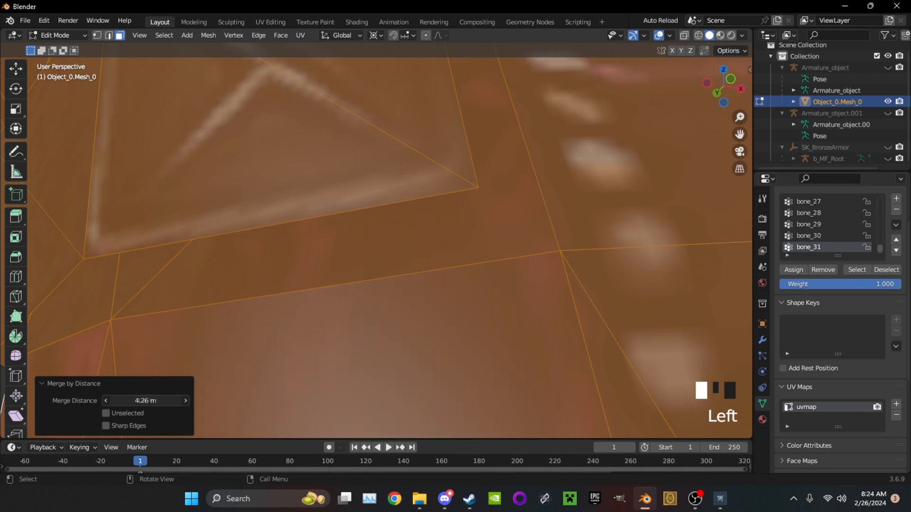
Examine the chest strap seam and check whether the coat body and sleeves are linked, clearing the test selection
{"action": "scroll", "coordinate": [375, 246], "scroll_direction": "down", "scroll_amount": 8}
{"action": "middle_click_drag", "start_coordinate": [375, 246], "coordinate": [460, 202]}
{"action": "scroll", "coordinate": [427, 228], "scroll_direction": "up", "scroll_amount": 3}
{"action": "left_click", "coordinate": [569, 228]}
{"action": "scroll", "coordinate": [570, 227], "scroll_direction": "down", "scroll_amount": 6}
{"action": "middle_click_drag", "start_coordinate": [569, 228], "coordinate": [621, 204]}
{"action": "key", "text": "l"}
{"action": "middle_click_drag", "start_coordinate": [365, 289], "coordinate": [403, 256]}
{"action": "scroll", "coordinate": [403, 256], "scroll_direction": "down", "scroll_amount": 3}
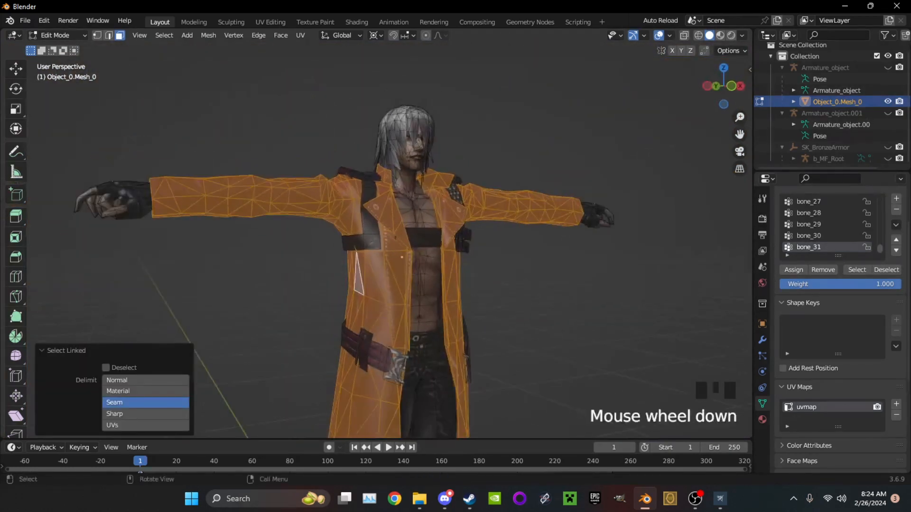
{"action": "left_click", "coordinate": [536, 284]}
{"action": "middle_click_drag", "start_coordinate": [536, 284], "coordinate": [514, 315], "text": "shift"}
{"action": "scroll", "coordinate": [514, 315], "scroll_direction": "up", "scroll_amount": 2}
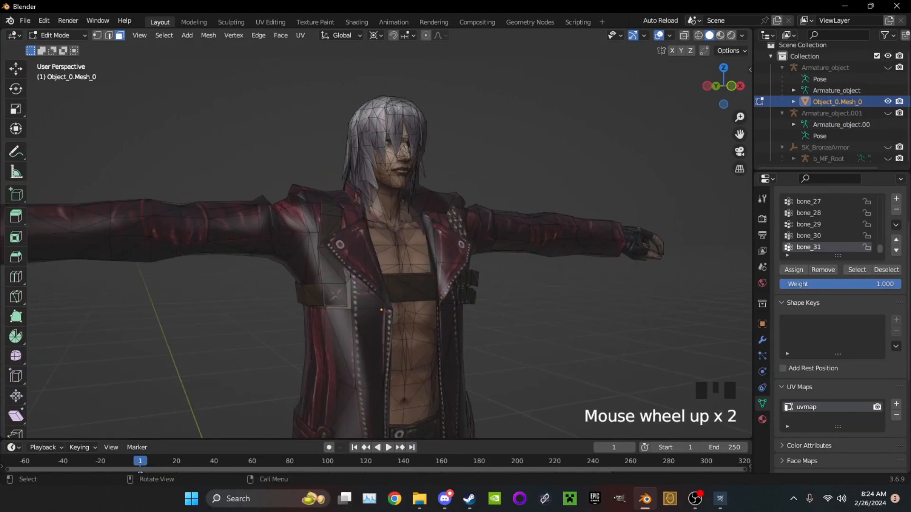
Switch to Object Mode and examine the merged Dante model's surface
{"action": "left_click", "coordinate": [59, 35]}
{"action": "left_click", "coordinate": [64, 47]}
{"action": "scroll", "coordinate": [379, 237], "scroll_direction": "down", "scroll_amount": 5}
{"action": "left_click", "coordinate": [536, 304]}
{"action": "middle_click_drag", "start_coordinate": [535, 303], "coordinate": [581, 316], "text": "shift"}
{"action": "scroll", "coordinate": [581, 317], "scroll_direction": "up", "scroll_amount": 3}
{"action": "middle_click_drag", "start_coordinate": [581, 317], "coordinate": [600, 313]}
Return to Edit Mode and examine which geometry is linked to the hand and how it meets the sleeve
{"action": "left_click", "coordinate": [59, 36]}
{"action": "left_click", "coordinate": [64, 61]}
{"action": "scroll", "coordinate": [379, 237], "scroll_direction": "up", "scroll_amount": 3}
{"action": "middle_click_drag", "start_coordinate": [379, 238], "coordinate": [429, 245]}
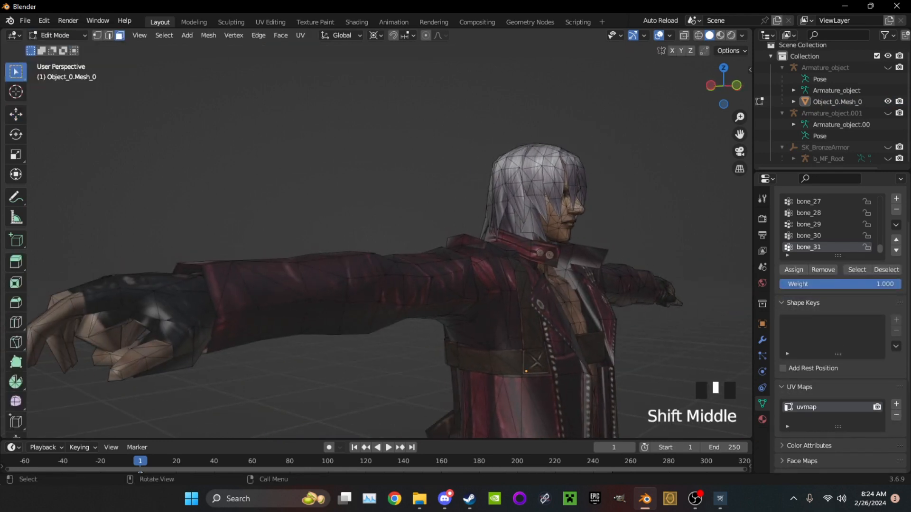
{"action": "key", "text": "l"}
{"action": "middle_click_drag", "start_coordinate": [142, 322], "coordinate": [156, 318]}
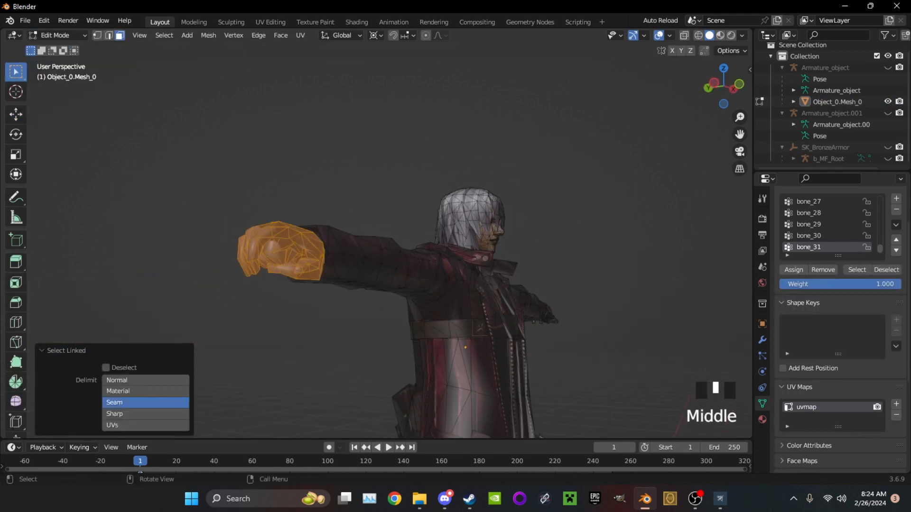
{"action": "scroll", "coordinate": [156, 318], "scroll_direction": "up", "scroll_amount": 2}
{"action": "scroll", "coordinate": [375, 247], "scroll_direction": "up", "scroll_amount": 1}
{"action": "mouse_move", "coordinate": [375, 246]}
{"action": "middle_mouse_down"}
{"action": "mouse_move", "coordinate": [345, 255]}
{"action": "mouse_move", "coordinate": [370, 260]}
{"action": "middle_mouse_up"}
{"action": "left_click", "coordinate": [367, 251]}
Undo the vertex merges and the mesh join, going back to the separate Dante meshes in Object Mode
{"action": "key", "text": "ctrl+z"}
{"action": "key", "text": "ctrl+z"}
{"action": "key", "text": "ctrl+z"}
{"action": "key", "text": "ctrl+z"}
{"action": "key", "text": "ctrl+z"}
{"action": "key", "text": "ctrl+z"}
{"action": "key", "text": "ctrl+z"}
{"action": "key", "text": "ctrl+z"}
{"action": "key", "text": "ctrl+z"}
{"action": "key", "text": "ctrl+z"}
{"action": "key", "text": "ctrl+z"}
{"action": "key", "text": "ctrl+z"}
{"action": "key", "text": "ctrl+z"}
{"action": "key", "text": "ctrl+z"}
{"action": "key", "text": "ctrl+z"}
{"action": "key", "text": "ctrl+z"}
{"action": "key", "text": "ctrl+z"}
{"action": "key", "text": "ctrl+z"}
{"action": "key", "text": "ctrl+z"}
{"action": "key", "text": "ctrl+z"}
{"action": "key", "text": "ctrl+z"}
{"action": "key", "text": "ctrl+z"}
{"action": "key", "text": "ctrl+z"}
{"action": "key", "text": "ctrl+z"}
{"action": "key", "text": "ctrl+z"}
{"action": "key", "text": "ctrl+z"}
{"action": "key", "text": "ctrl+z"}
{"action": "key", "text": "ctrl+z"}
{"action": "key", "text": "ctrl+z"}
{"action": "key", "text": "ctrl+z"}
{"action": "key", "text": "ctrl+z"}
{"action": "key", "text": "ctrl+z"}
{"action": "key", "text": "ctrl+z"}
{"action": "key", "text": "ctrl+z"}
{"action": "key", "text": "ctrl+z"}
{"action": "key", "text": "ctrl+z"}
{"action": "key", "text": "ctrl+z"}
{"action": "key", "text": "ctrl+z"}
{"action": "key", "text": "ctrl+z"}
{"action": "key", "text": "ctrl+z"}
{"action": "key", "text": "ctrl+z"}
{"action": "key", "text": "ctrl+z"}
{"action": "key", "text": "ctrl+z"}
{"action": "key", "text": "ctrl+z"}
{"action": "key", "text": "ctrl+z"}
{"action": "key", "text": "ctrl+z"}
{"action": "key", "text": "ctrl+z"}
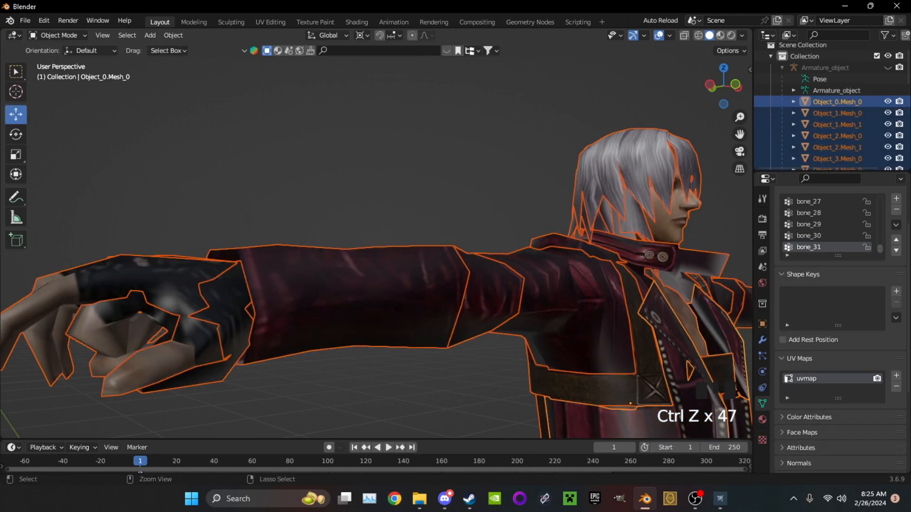
Try deleting one of the overlapping glove meshes, inspect the sleeve and hand, and undo the deletion
{"action": "left_click", "coordinate": [164, 288]}
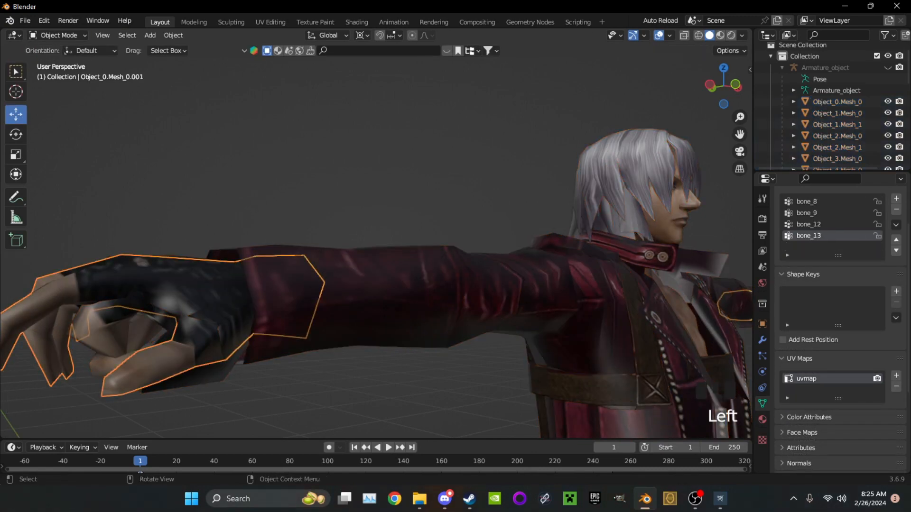
{"action": "scroll", "coordinate": [375, 246], "scroll_direction": "down", "scroll_amount": 3}
{"action": "scroll", "coordinate": [375, 247], "scroll_direction": "up", "scroll_amount": 1}
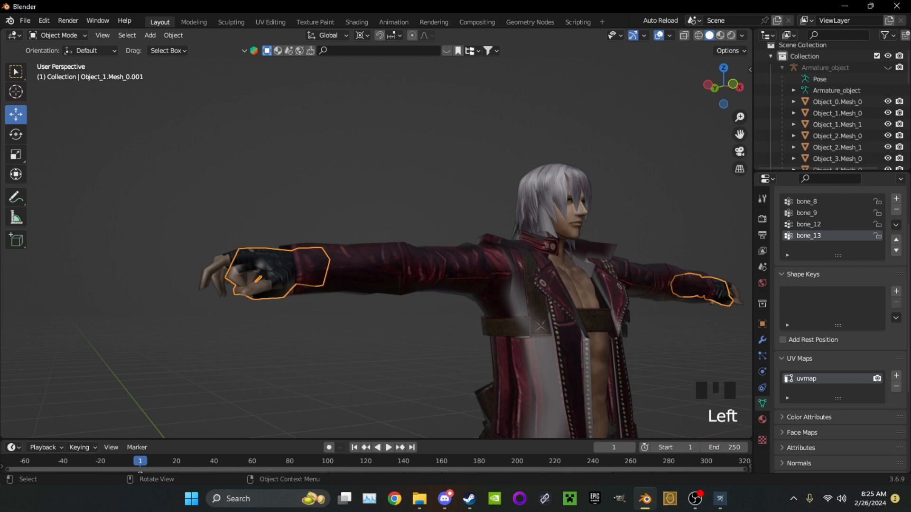
{"action": "key", "text": "Delete"}
{"action": "scroll", "coordinate": [379, 245], "scroll_direction": "up", "scroll_amount": 3}
{"action": "scroll", "coordinate": [380, 244], "scroll_direction": "up", "scroll_amount": 2}
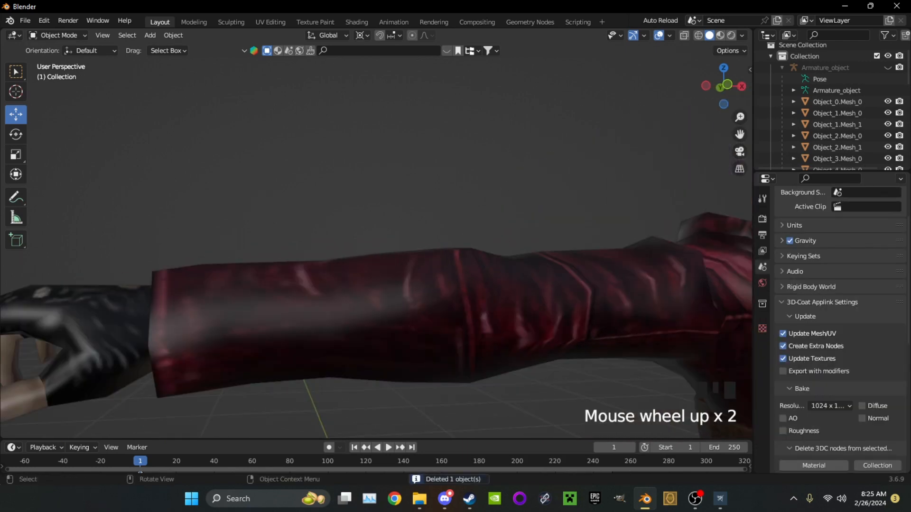
{"action": "scroll", "coordinate": [380, 244], "scroll_direction": "down", "scroll_amount": 1}
{"action": "middle_click_drag", "start_coordinate": [379, 244], "coordinate": [360, 247]}
{"action": "key", "text": "ctrl+z"}
Test-hide an overlapping hand mesh, restore it, and delete the redundant hand mesh
{"action": "left_click", "coordinate": [214, 322]}
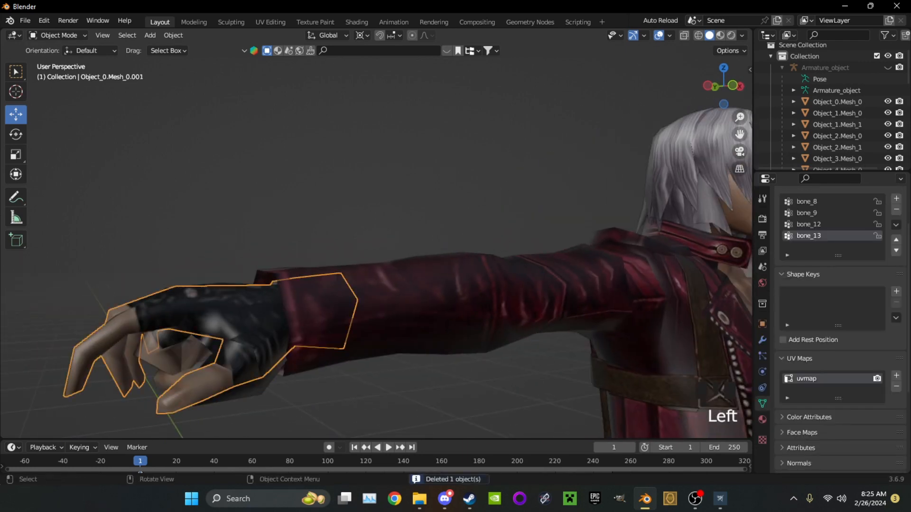
{"action": "key", "text": "h"}
{"action": "key", "text": "ctrl+z"}
{"action": "middle_click_drag", "start_coordinate": [213, 332], "coordinate": [217, 318]}
{"action": "left_click", "coordinate": [217, 318]}
{"action": "key", "text": "Delete"}
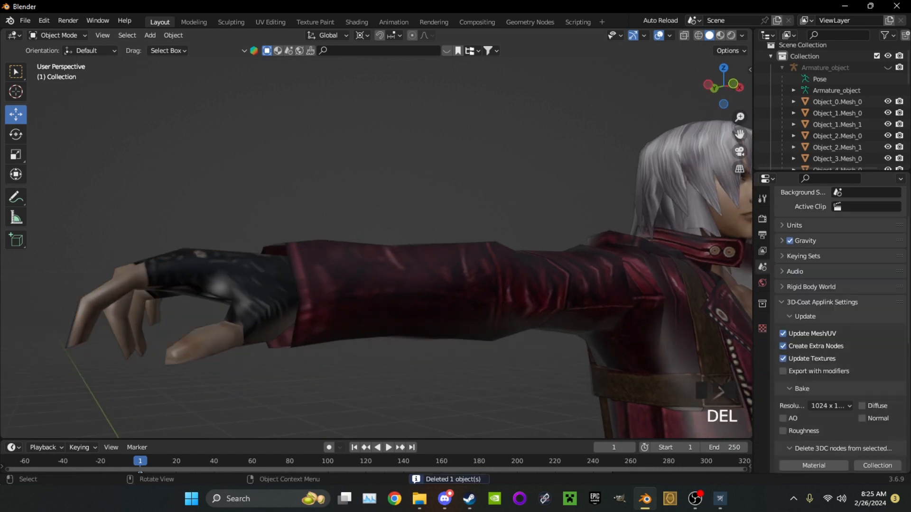
Inspect the remaining Dante meshes around the hands, head and chest for leftover overlapping geometry
{"action": "middle_click_drag", "start_coordinate": [379, 256], "coordinate": [417, 265]}
{"action": "scroll", "coordinate": [360, 256], "scroll_direction": "down", "scroll_amount": 3}
{"action": "middle_click_drag", "start_coordinate": [417, 266], "coordinate": [355, 242], "text": "shift"}
{"action": "scroll", "coordinate": [403, 218], "scroll_direction": "up", "scroll_amount": 3}
{"action": "scroll", "coordinate": [403, 219], "scroll_direction": "down", "scroll_amount": 4}
{"action": "scroll", "coordinate": [304, 225], "scroll_direction": "down", "scroll_amount": 1}
{"action": "scroll", "coordinate": [408, 233], "scroll_direction": "up", "scroll_amount": 2}
{"action": "scroll", "coordinate": [356, 242], "scroll_direction": "down", "scroll_amount": 1}
{"action": "middle_click_drag", "start_coordinate": [356, 241], "coordinate": [313, 226]}
{"action": "scroll", "coordinate": [313, 225], "scroll_direction": "up", "scroll_amount": 1, "text": "shift"}
{"action": "mouse_move", "coordinate": [313, 226]}
{"action": "middle_mouse_down", "text": "shift"}
{"action": "mouse_move", "coordinate": [308, 233]}
{"action": "mouse_move", "coordinate": [322, 227]}
{"action": "middle_mouse_up", "text": "shift"}
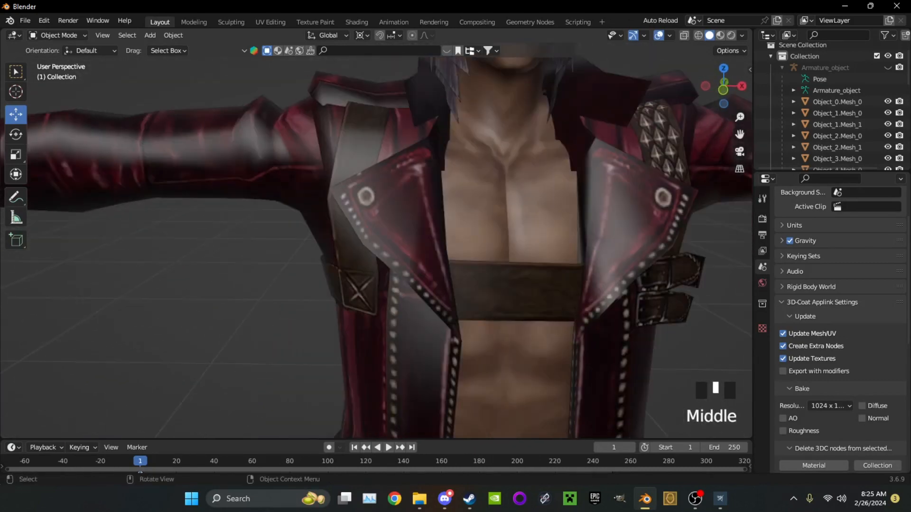
Select all the Dante meshes and join them into a single object
{"action": "left_click", "coordinate": [408, 228]}
{"action": "key", "text": "a"}
{"action": "scroll", "coordinate": [408, 228], "scroll_direction": "down", "scroll_amount": 5}
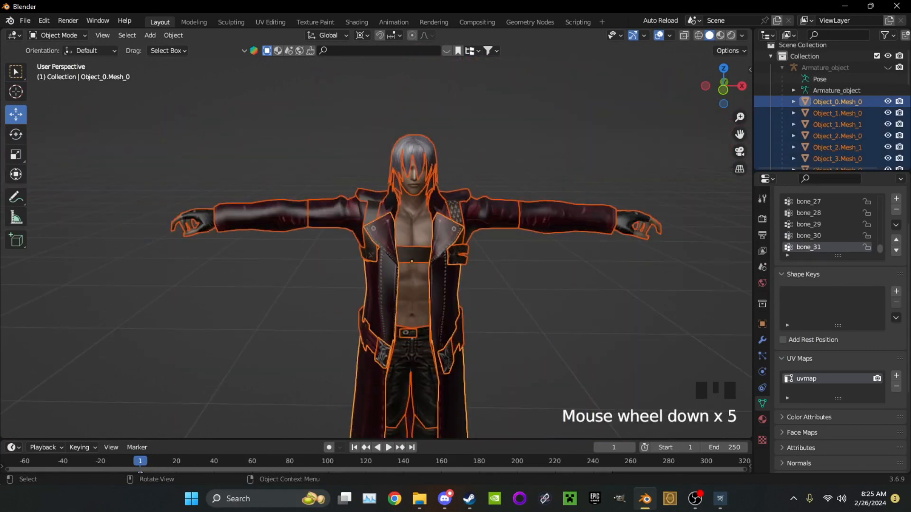
{"action": "key", "text": "ctrl+j"}
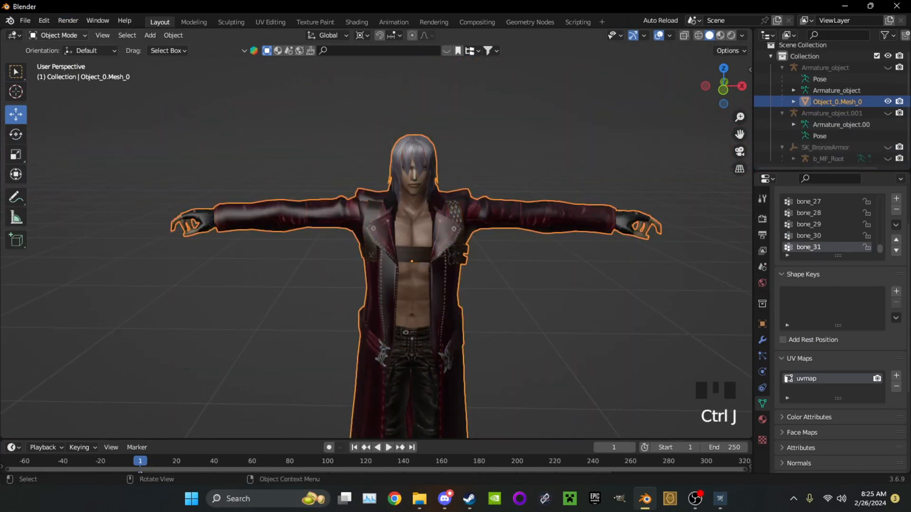
Enter Edit Mode and merge all vertices of the joined mesh by distance at 3.3 m
{"action": "left_click", "coordinate": [58, 35]}
{"action": "left_click", "coordinate": [48, 61]}
{"action": "scroll", "coordinate": [407, 228], "scroll_direction": "up", "scroll_amount": 2}
{"action": "key", "text": "a"}
{"action": "key", "text": "m"}
{"action": "key", "text": "m"}
{"action": "left_click", "coordinate": [366, 198]}
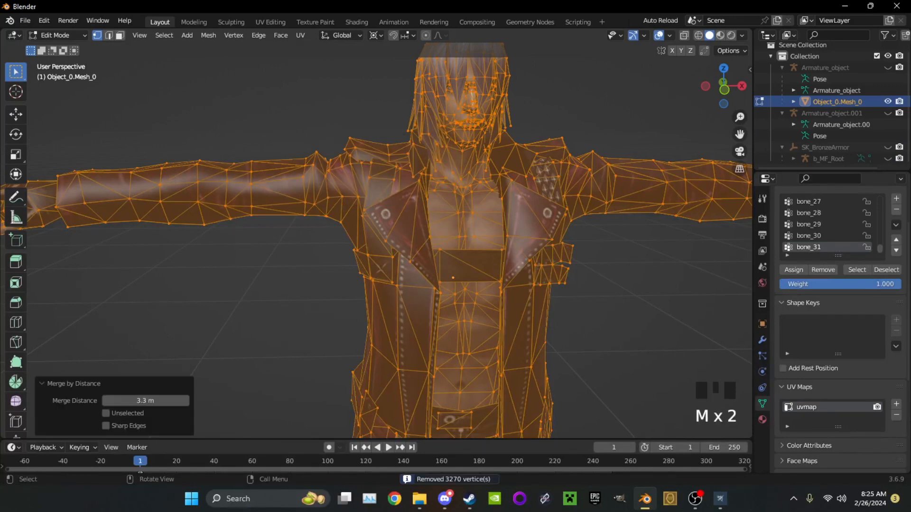
Inspect the merged mesh from the side and compare it by undoing and redoing the merge
{"action": "middle_click_drag", "start_coordinate": [379, 237], "coordinate": [427, 232]}
{"action": "left_click", "coordinate": [351, 268]}
{"action": "middle_click_drag", "start_coordinate": [351, 268], "coordinate": [389, 213], "text": "shift"}
{"action": "key", "text": "ctrl+z"}
{"action": "key", "text": "ctrl+z"}
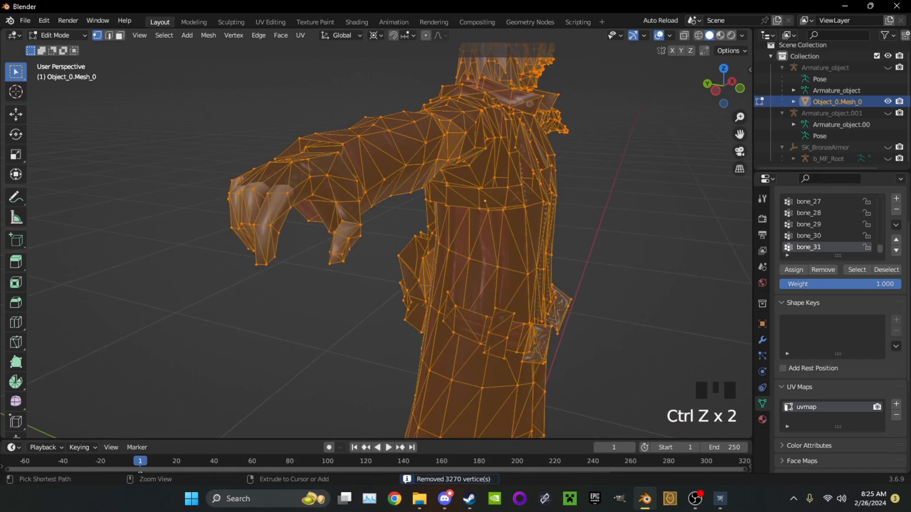
{"action": "key", "text": "ctrl+shift+z"}
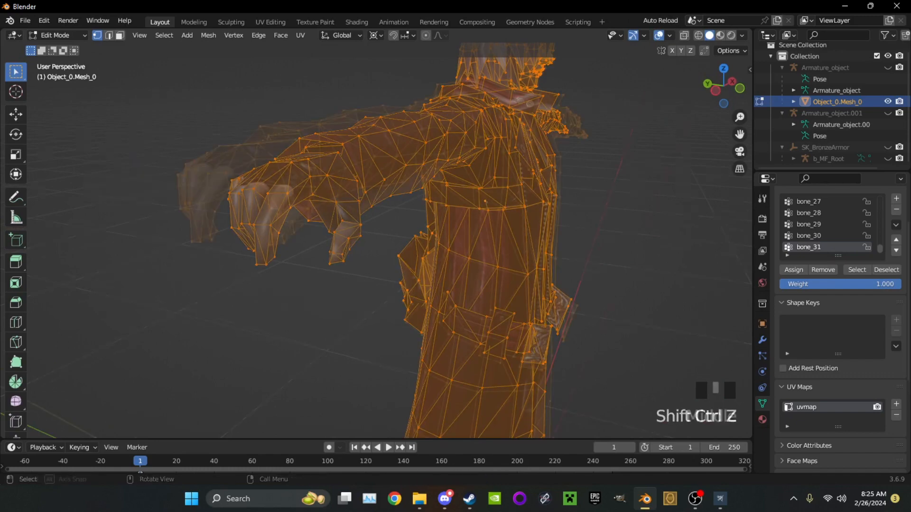
Return to Object Mode and inspect the joined Dante model from the front
{"action": "scroll", "coordinate": [380, 237], "scroll_direction": "down", "scroll_amount": 5}
{"action": "middle_click_drag", "start_coordinate": [380, 214], "coordinate": [336, 280], "text": "shift"}
{"action": "scroll", "coordinate": [375, 237], "scroll_direction": "up", "scroll_amount": 4}
{"action": "left_click", "coordinate": [57, 35]}
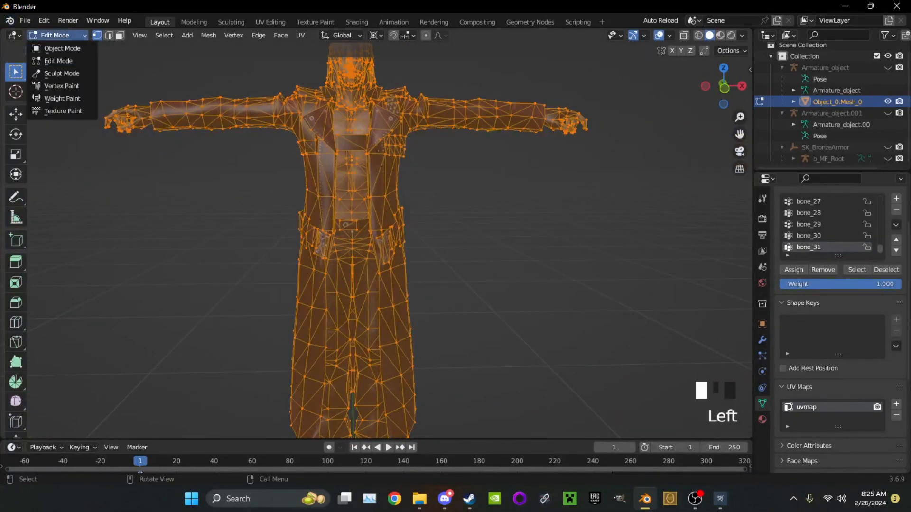
{"action": "left_click", "coordinate": [53, 47]}
{"action": "scroll", "coordinate": [374, 237], "scroll_direction": "up", "scroll_amount": 1}
{"action": "scroll", "coordinate": [374, 237], "scroll_direction": "up", "scroll_amount": 3}
{"action": "middle_click_drag", "start_coordinate": [375, 237], "coordinate": [404, 237]}
{"action": "middle_click_drag", "start_coordinate": [404, 237], "coordinate": [404, 313], "text": "shift"}
{"action": "scroll", "coordinate": [404, 313], "scroll_direction": "up", "scroll_amount": 2}
{"action": "middle_click_drag", "start_coordinate": [404, 313], "coordinate": [398, 365]}
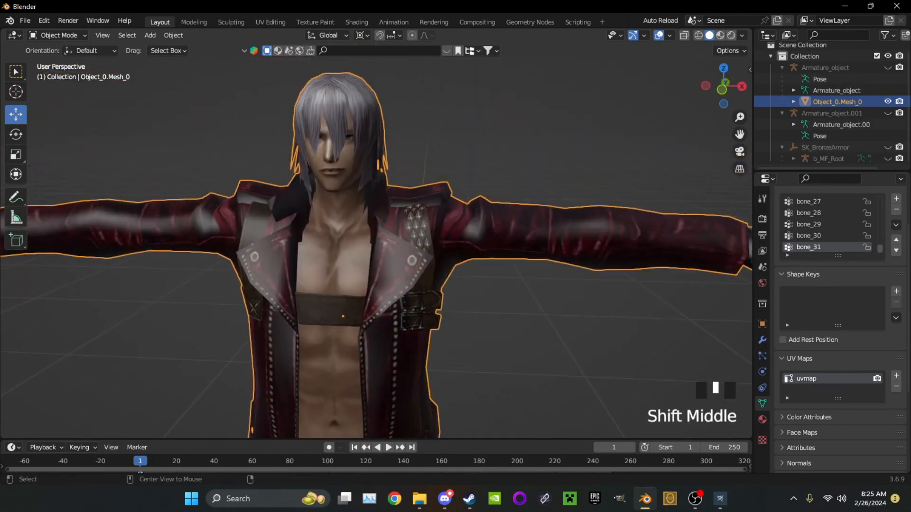
Unhide all objects in the scene and hide only the bronze armor mesh
{"action": "key", "text": "alt+h"}
{"action": "scroll", "coordinate": [374, 312], "scroll_direction": "down", "scroll_amount": 6}
{"action": "left_click", "coordinate": [365, 285]}
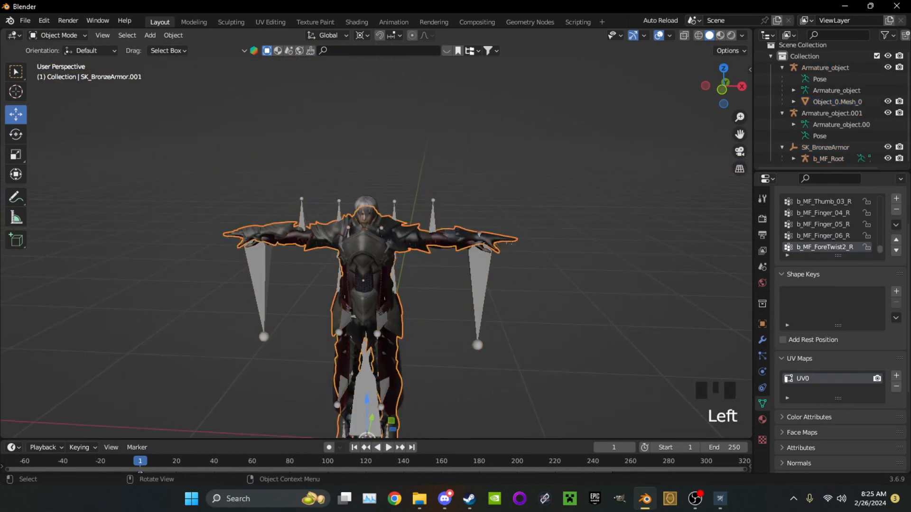
{"action": "key", "text": "h"}
{"action": "scroll", "coordinate": [830, 119], "scroll_direction": "up", "scroll_amount": 7}
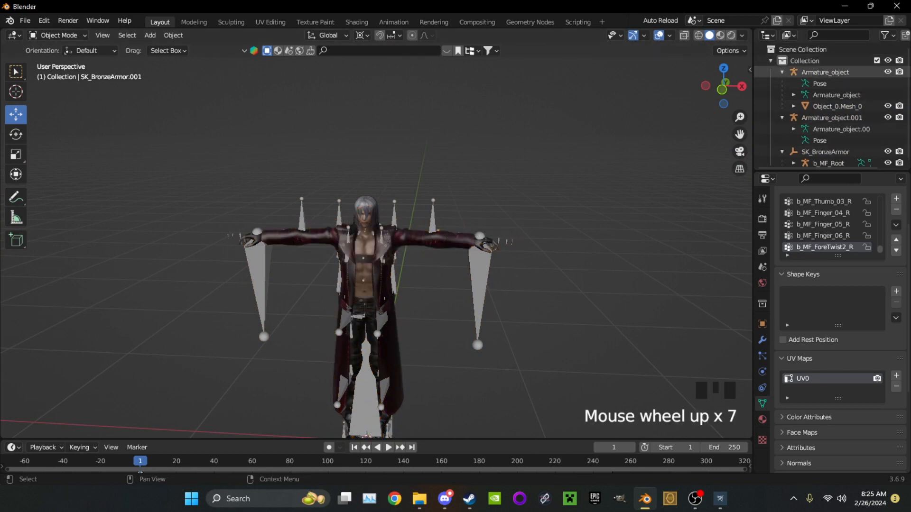
Apply the modifier on the Dante mesh Object_0.Mesh_0
{"action": "left_click", "coordinate": [825, 72]}
{"action": "left_click", "coordinate": [837, 106]}
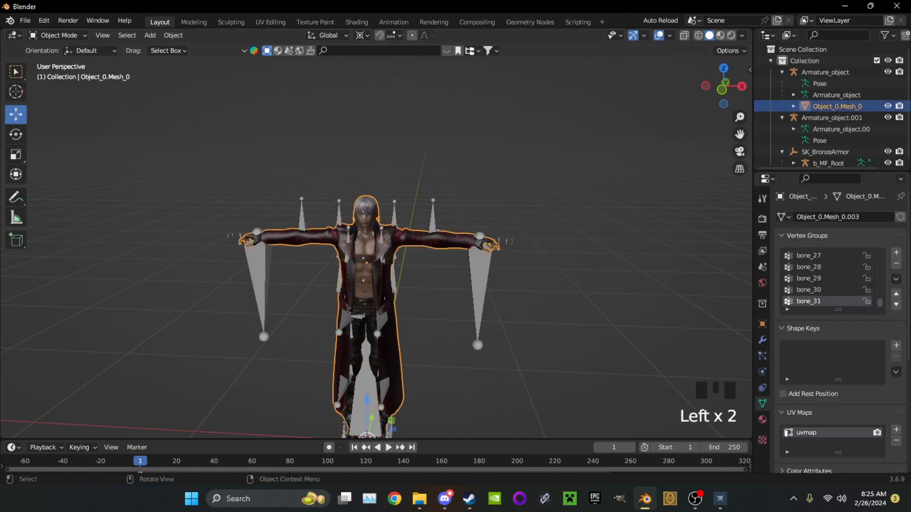
{"action": "left_click", "coordinate": [761, 340]}
{"action": "left_click", "coordinate": [873, 236]}
{"action": "left_click", "coordinate": [854, 248]}
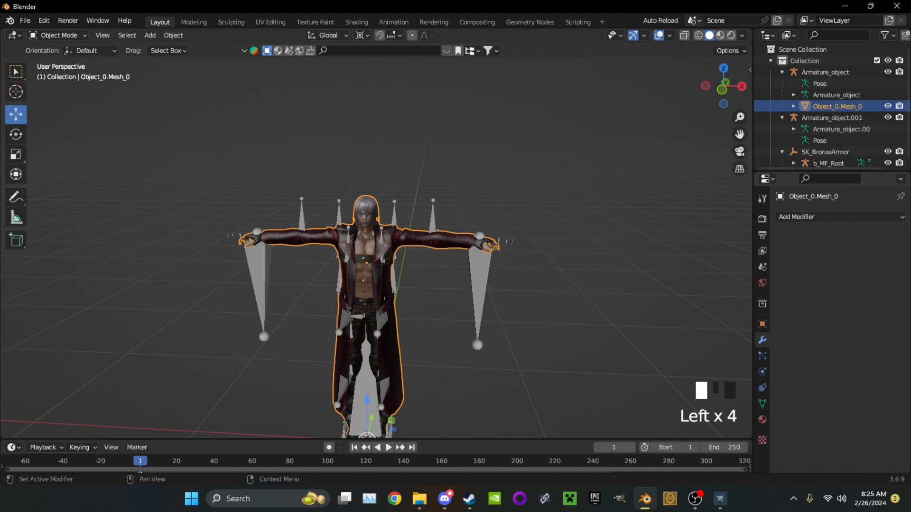
Show the bronze armor mesh again and compare its pose and proportions with the Dante mesh
{"action": "scroll", "coordinate": [365, 284], "scroll_direction": "up", "scroll_amount": 1}
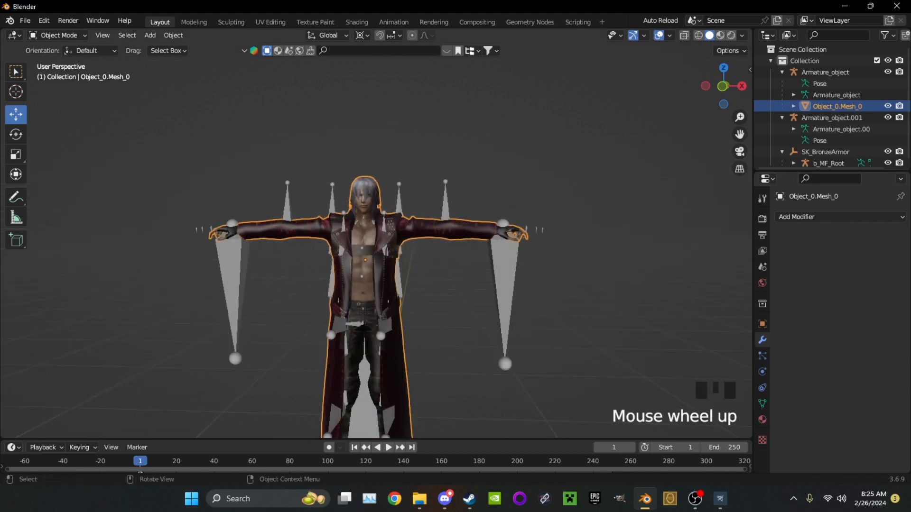
{"action": "scroll", "coordinate": [830, 119], "scroll_direction": "down", "scroll_amount": 5}
{"action": "left_click", "coordinate": [793, 159]}
{"action": "scroll", "coordinate": [794, 159], "scroll_direction": "down", "scroll_amount": 5}
{"action": "left_click", "coordinate": [887, 159]}
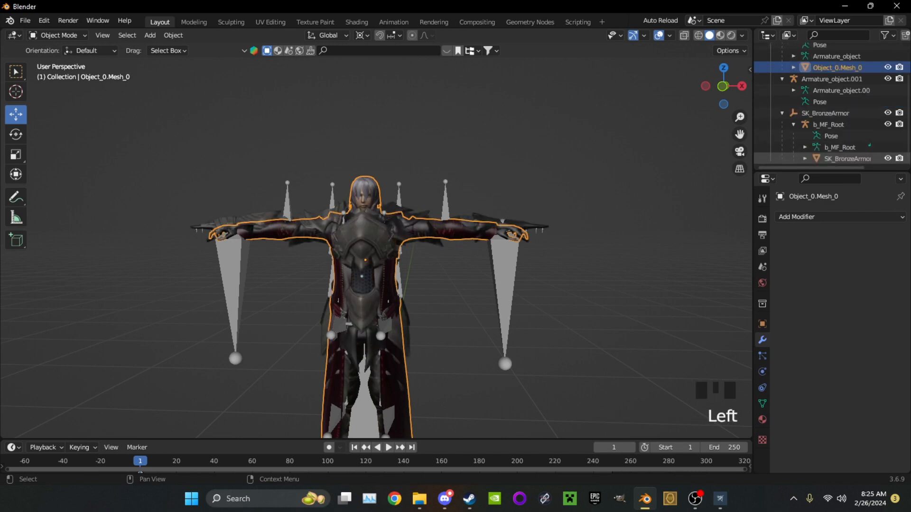
{"action": "middle_click_drag", "start_coordinate": [427, 285], "coordinate": [503, 275]}
{"action": "middle_click_drag", "start_coordinate": [375, 285], "coordinate": [434, 282]}
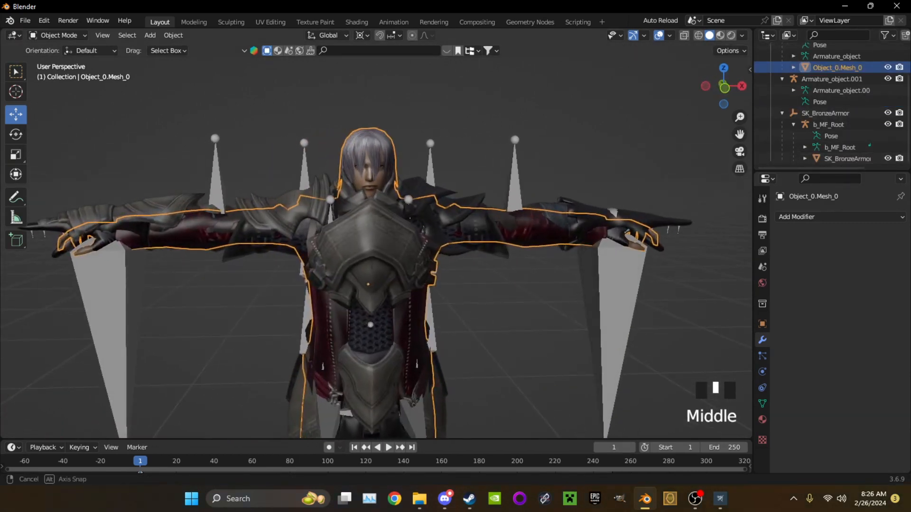
Undo showing the bronze armor and applying the Dante mesh's modifier
{"action": "key", "text": "ctrl+z"}
{"action": "key", "text": "ctrl+z"}
{"action": "key", "text": "ctrl+z"}
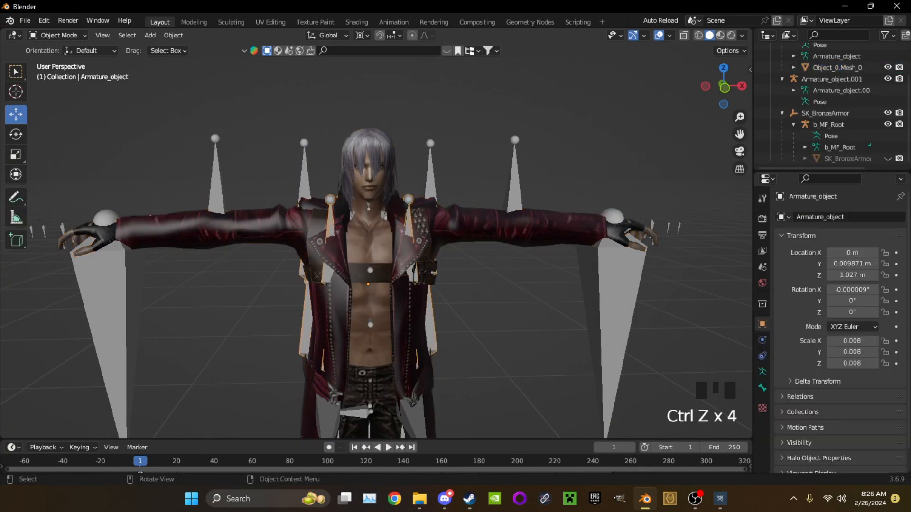
Select Armature_object.001, hide the b_MF_Root armature and switch to Pose Mode
{"action": "scroll", "coordinate": [375, 246], "scroll_direction": "up", "scroll_amount": 1}
{"action": "left_click", "coordinate": [420, 178]}
{"action": "left_click", "coordinate": [419, 178]}
{"action": "left_click", "coordinate": [420, 178]}
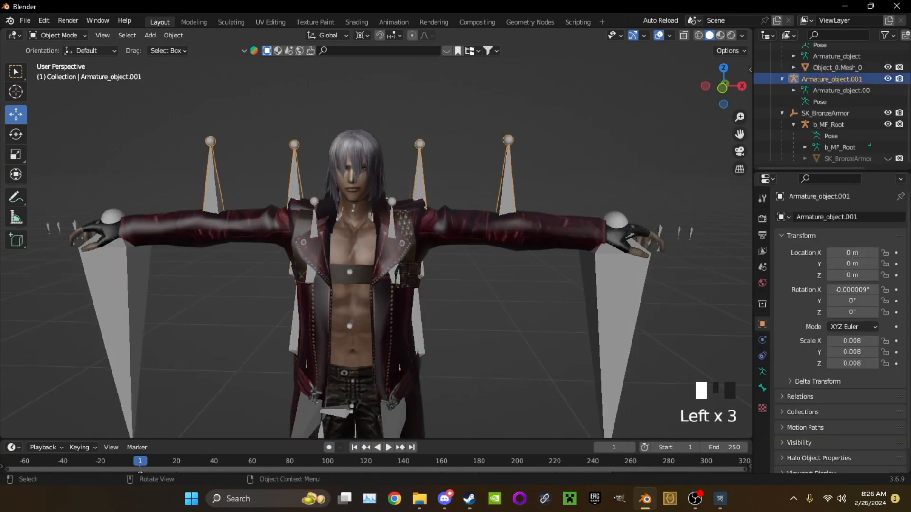
{"action": "scroll", "coordinate": [854, 124], "scroll_direction": "down", "scroll_amount": 5}
{"action": "left_click", "coordinate": [887, 124]}
{"action": "left_click_drag", "start_coordinate": [57, 35], "coordinate": [57, 74]}
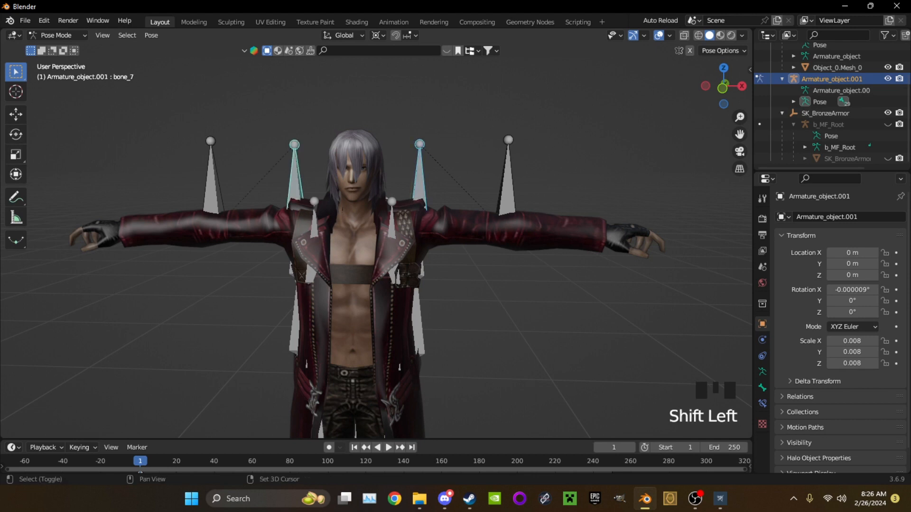
Select the upper-arm and forearm bones on both sides and try to scale them up together
{"action": "left_click_drag", "start_coordinate": [244, 256], "coordinate": [49, 147], "text": "shift"}
{"action": "left_click_drag", "start_coordinate": [660, 330], "coordinate": [466, 158], "text": "shift"}
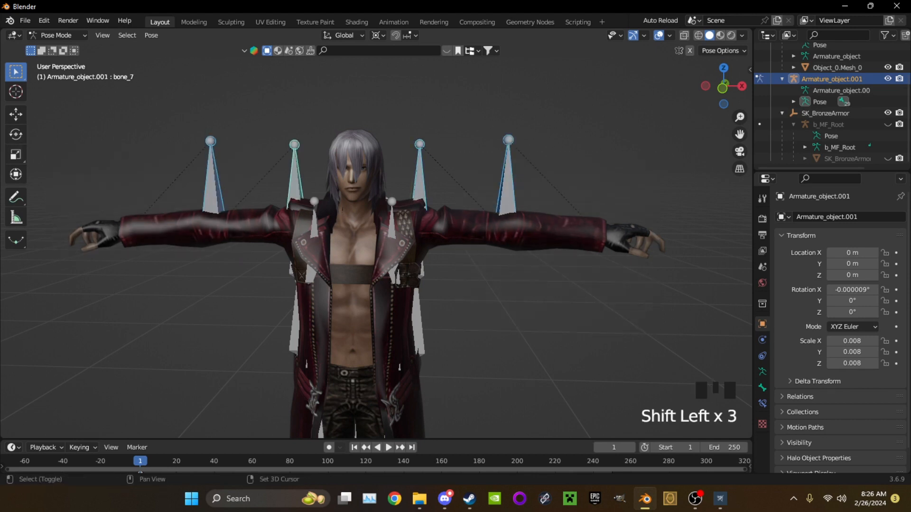
{"action": "key", "text": "s"}
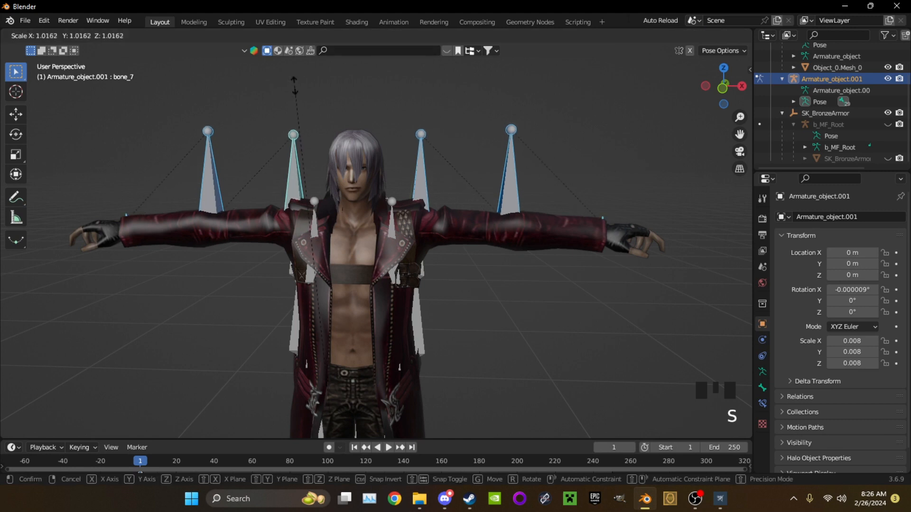
{"action": "key", "text": "ctrl+z"}
{"action": "middle_click_drag", "start_coordinate": [375, 246], "coordinate": [417, 237]}
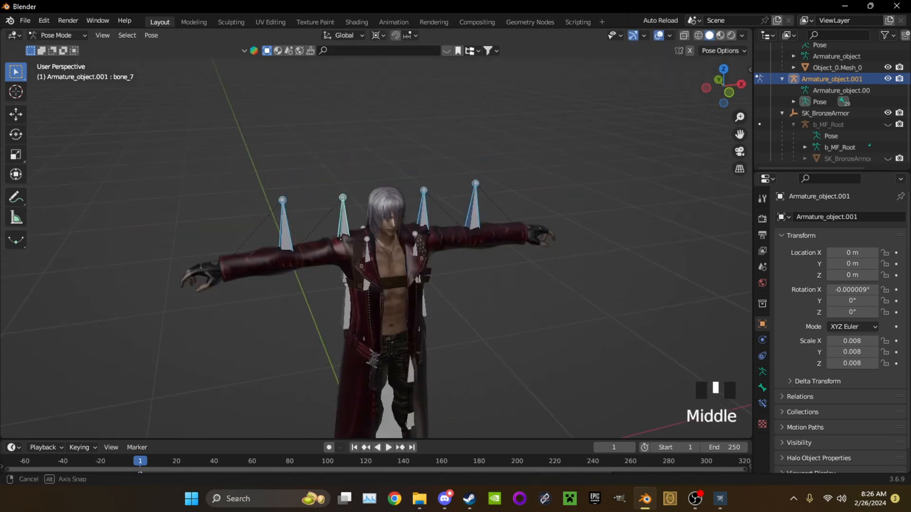
{"action": "scroll", "coordinate": [418, 237], "scroll_direction": "up", "scroll_amount": 2}
{"action": "left_click", "coordinate": [56, 35]}
Undo repeatedly back to the state before the Dante meshes were joined, with all the separate mesh parts selected
{"action": "key", "text": "ctrl+z"}
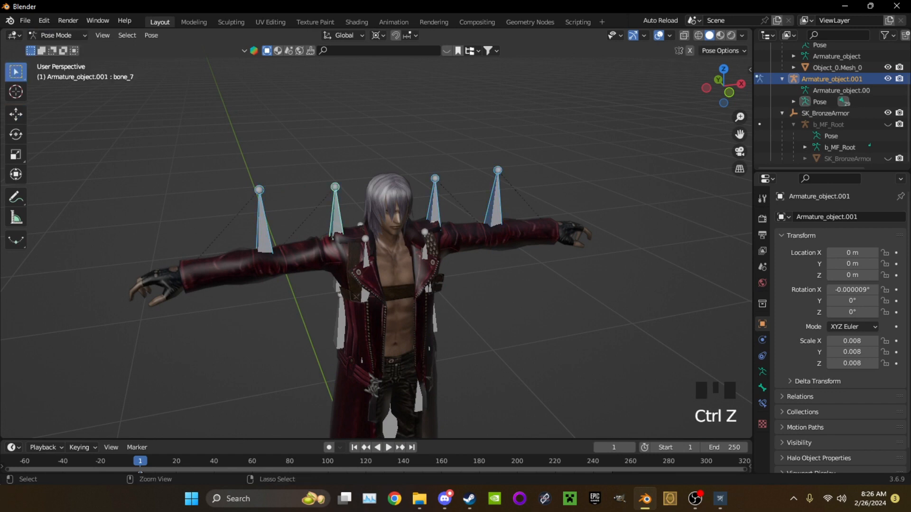
{"action": "key", "text": "ctrl+z"}
{"action": "key", "text": "ctrl+z"}
{"action": "key", "text": "ctrl+z"}
{"action": "key", "text": "ctrl+z"}
{"action": "key", "text": "ctrl+z"}
{"action": "key", "text": "ctrl+z"}
{"action": "key", "text": "ctrl+z"}
{"action": "key", "text": "ctrl+z"}
{"action": "key", "text": "ctrl+z"}
{"action": "key", "text": "ctrl+z"}
{"action": "key", "text": "ctrl+z"}
{"action": "key", "text": "ctrl+z"}
{"action": "key", "text": "ctrl+z"}
{"action": "key", "text": "ctrl+z"}
{"action": "key", "text": "ctrl+z"}
{"action": "key", "text": "ctrl+z"}
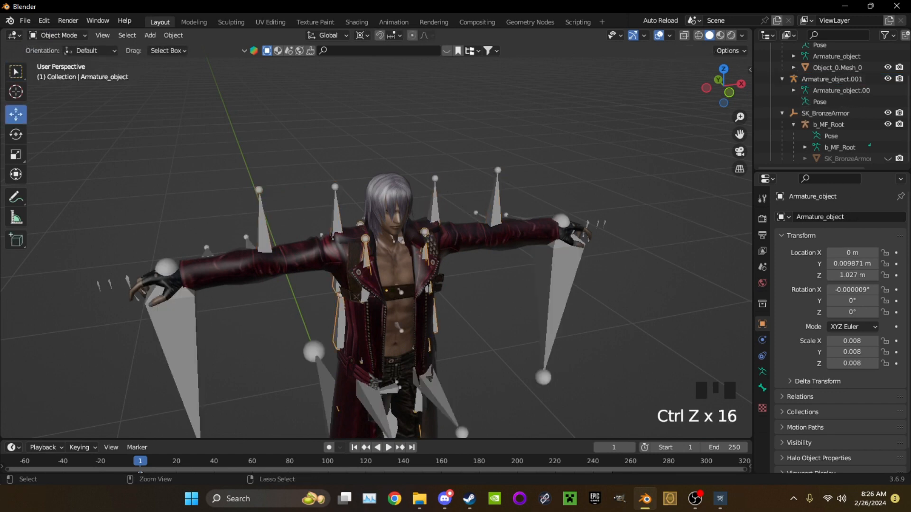
{"action": "key", "text": "ctrl+z"}
{"action": "key", "text": "ctrl+z"}
{"action": "key", "text": "ctrl+z"}
{"action": "key", "text": "ctrl+z"}
{"action": "key", "text": "ctrl+z"}
{"action": "key", "text": "ctrl+z"}
{"action": "key", "text": "ctrl+z"}
{"action": "key", "text": "ctrl+z"}
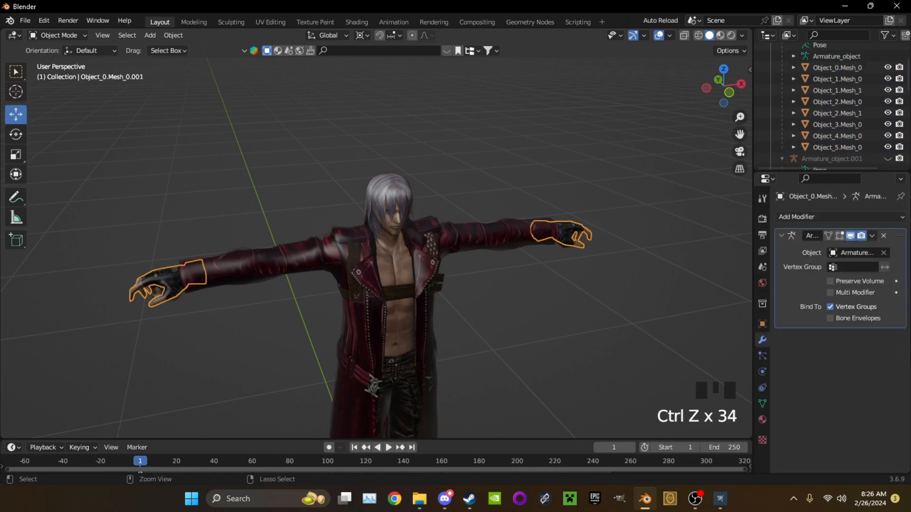
{"action": "key", "text": "ctrl+z"}
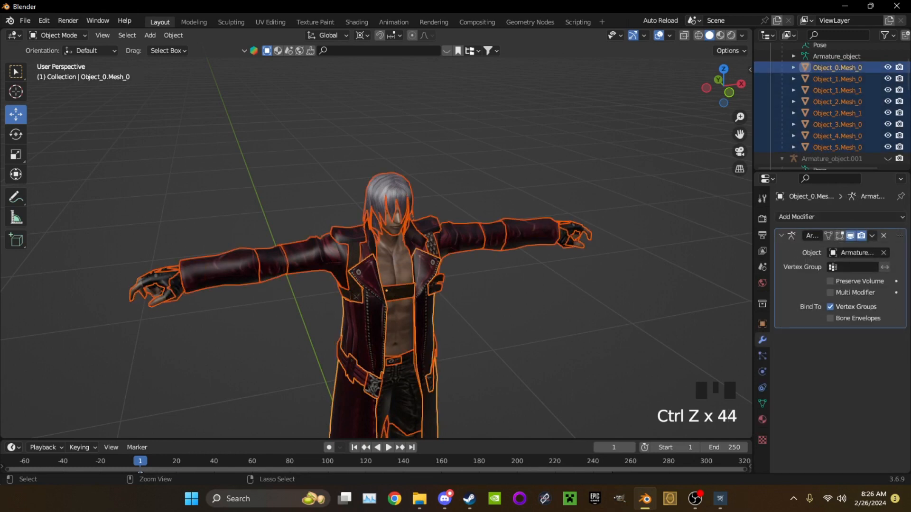
{"action": "middle_click_drag", "start_coordinate": [403, 275], "coordinate": [375, 274]}
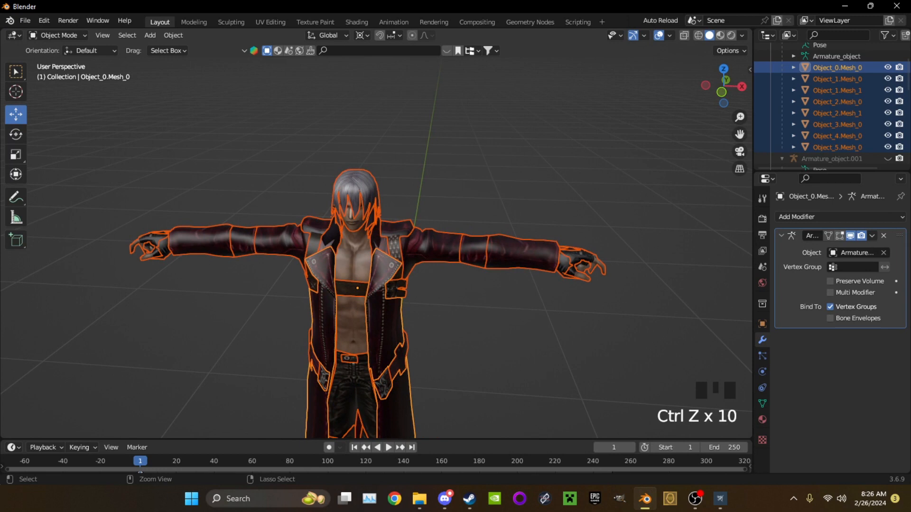
{"action": "left_click", "coordinate": [43, 21]}
Unhide Armature_object and select the hidden Armature_object.001 in the scene hierarchy
{"action": "middle_click_drag", "start_coordinate": [332, 190], "coordinate": [337, 189]}
{"action": "scroll", "coordinate": [360, 213], "scroll_direction": "up", "scroll_amount": 1}
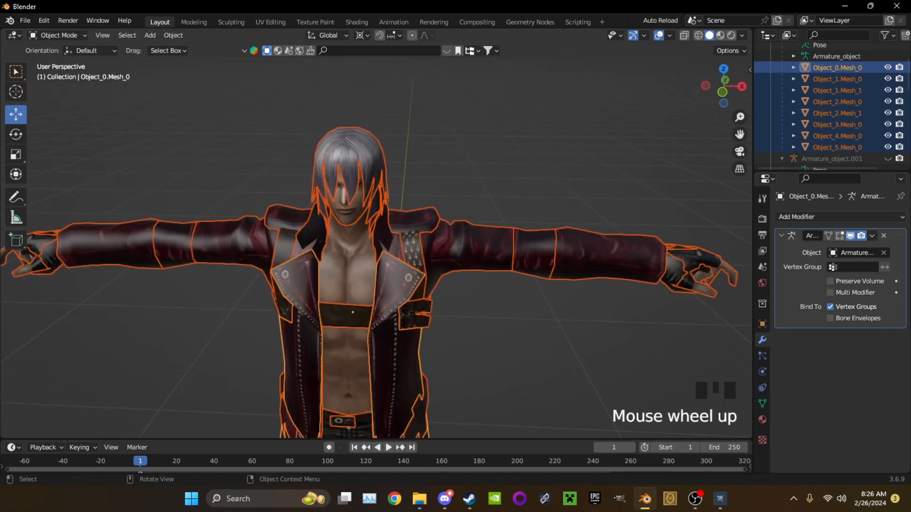
{"action": "scroll", "coordinate": [835, 124], "scroll_direction": "up", "scroll_amount": 5}
{"action": "left_click", "coordinate": [888, 72]}
{"action": "middle_click_drag", "start_coordinate": [569, 228], "coordinate": [569, 214]}
{"action": "scroll", "coordinate": [569, 213], "scroll_direction": "down", "scroll_amount": 6}
{"action": "scroll", "coordinate": [834, 107], "scroll_direction": "down", "scroll_amount": 6}
{"action": "scroll", "coordinate": [835, 137], "scroll_direction": "up", "scroll_amount": 5}
{"action": "scroll", "coordinate": [835, 140], "scroll_direction": "up", "scroll_amount": 6}
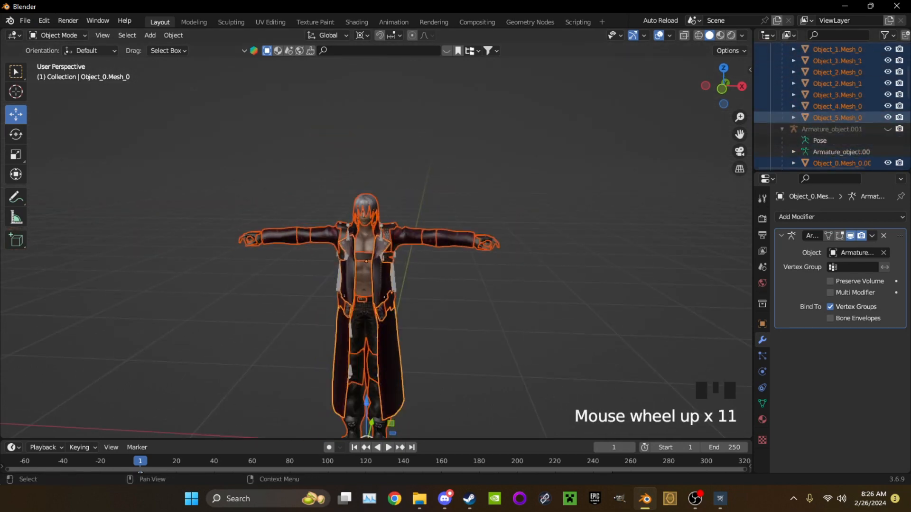
{"action": "scroll", "coordinate": [835, 124], "scroll_direction": "down", "scroll_amount": 14}
{"action": "scroll", "coordinate": [835, 124], "scroll_direction": "up", "scroll_amount": 10}
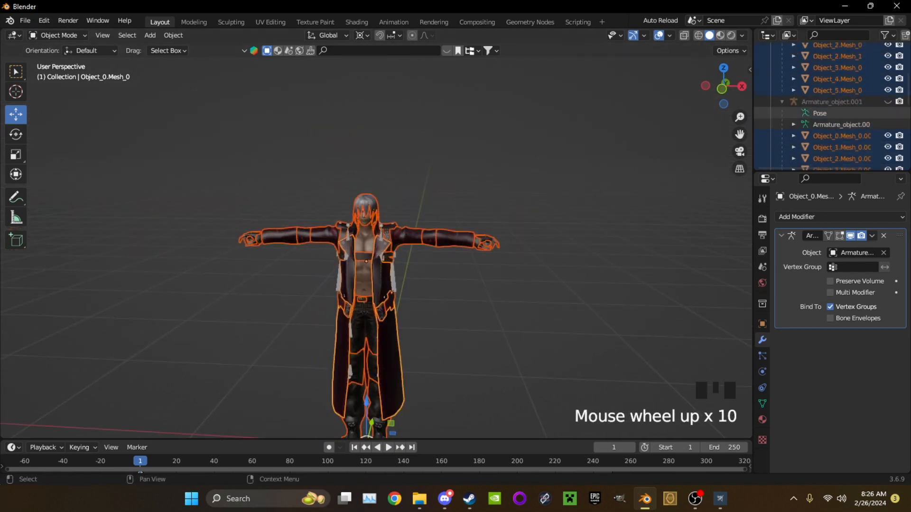
{"action": "left_click", "coordinate": [830, 101]}
{"action": "middle_click_drag", "start_coordinate": [569, 237], "coordinate": [569, 233]}
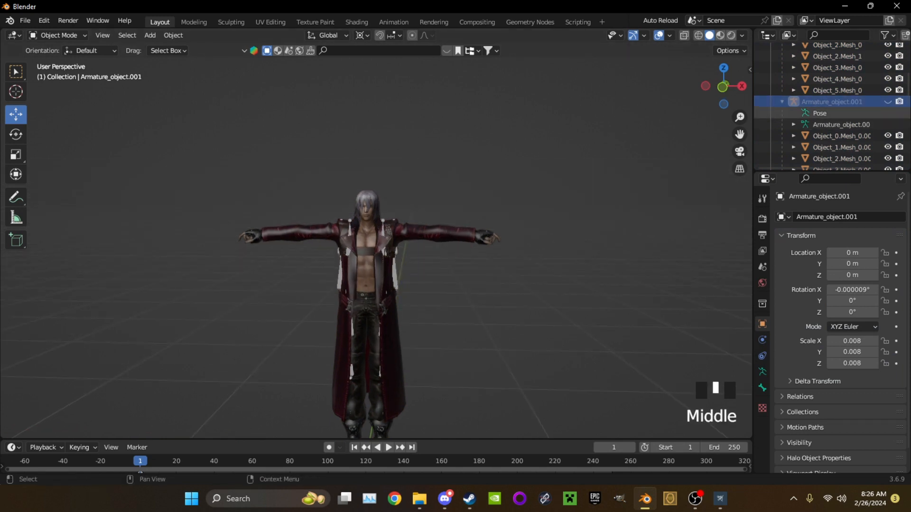
Show the SK_BronzeArmor mesh over the Dante model, keeping its b_MF_Root armature hidden
{"action": "scroll", "coordinate": [835, 125], "scroll_direction": "down", "scroll_amount": 14}
{"action": "left_click", "coordinate": [888, 125]}
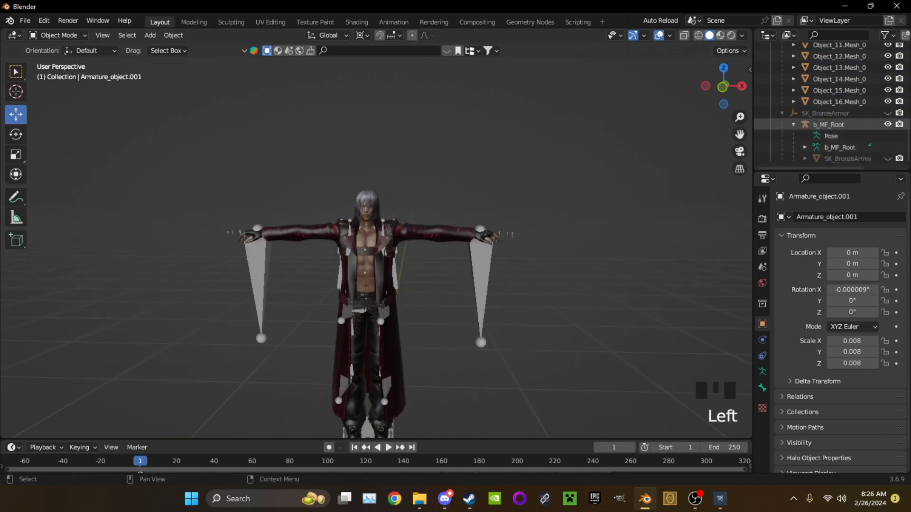
{"action": "left_click", "coordinate": [888, 124]}
{"action": "left_click", "coordinate": [888, 159]}
{"action": "scroll", "coordinate": [854, 142], "scroll_direction": "up", "scroll_amount": 20}
{"action": "left_click", "coordinate": [825, 72]}
{"action": "scroll", "coordinate": [664, 143], "scroll_direction": "up", "scroll_amount": 3}
{"action": "scroll", "coordinate": [837, 104], "scroll_direction": "down", "scroll_amount": 7}
{"action": "scroll", "coordinate": [837, 83], "scroll_direction": "down", "scroll_amount": 7}
{"action": "left_click", "coordinate": [827, 117]}
{"action": "left_click", "coordinate": [828, 129]}
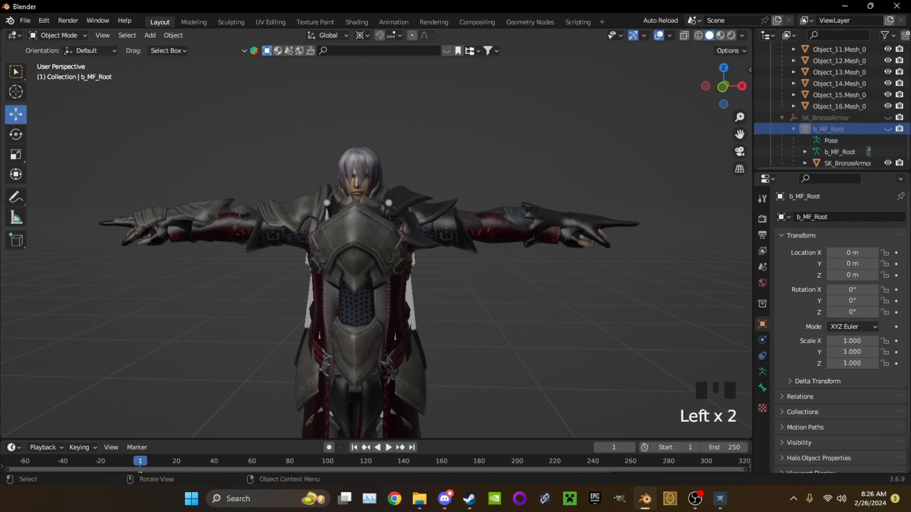
{"action": "left_click", "coordinate": [25, 20]}
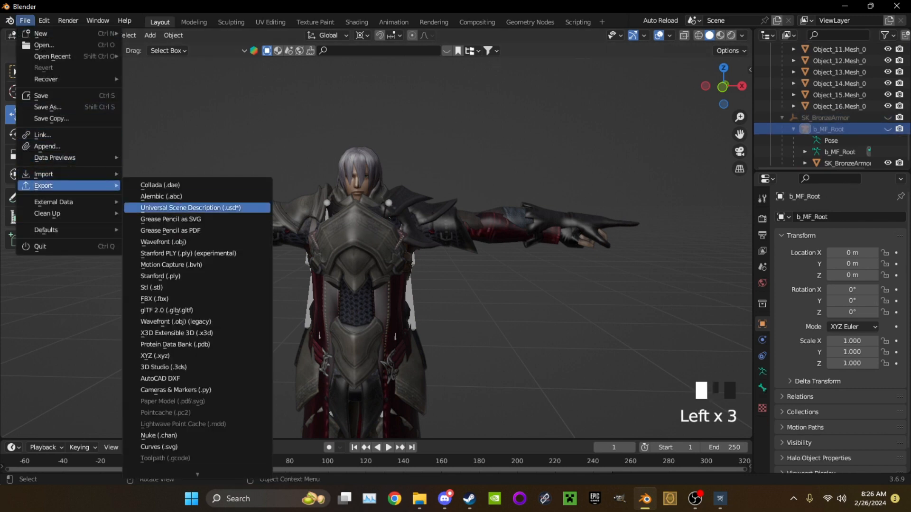
{"action": "middle_click_drag", "start_coordinate": [375, 251], "coordinate": [403, 251]}
{"action": "scroll", "coordinate": [374, 251], "scroll_direction": "up", "scroll_amount": 1}
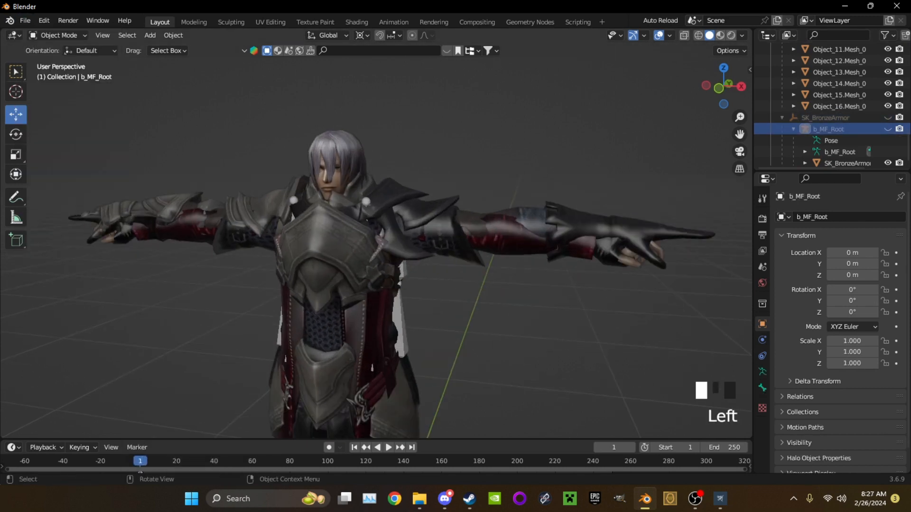
Unhide Armature_object.001, switch it to Pose Mode and select the upper-arm and forearm bones on both sides
{"action": "left_click", "coordinate": [332, 242]}
{"action": "left_click", "coordinate": [400, 327]}
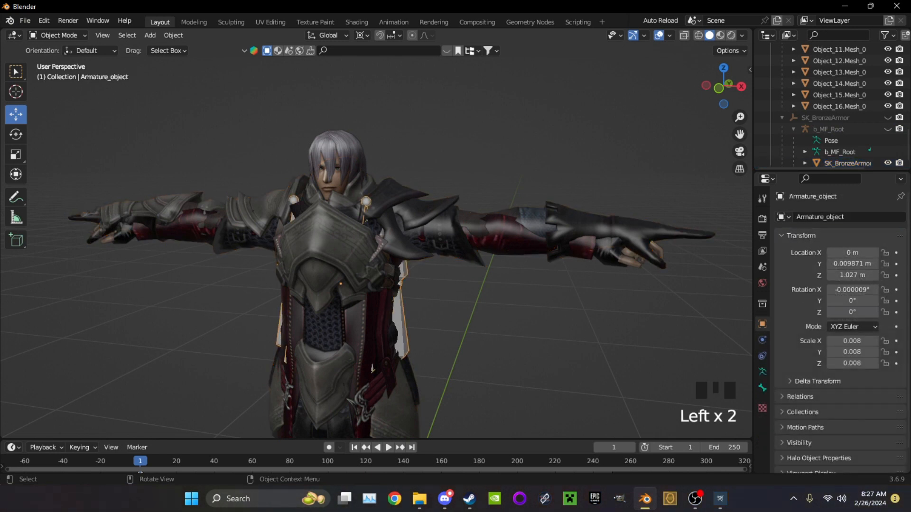
{"action": "middle_click_drag", "start_coordinate": [374, 237], "coordinate": [332, 237]}
{"action": "scroll", "coordinate": [830, 104], "scroll_direction": "up", "scroll_amount": 10}
{"action": "left_click", "coordinate": [887, 107]}
{"action": "left_click", "coordinate": [831, 106]}
{"action": "left_click", "coordinate": [58, 35]}
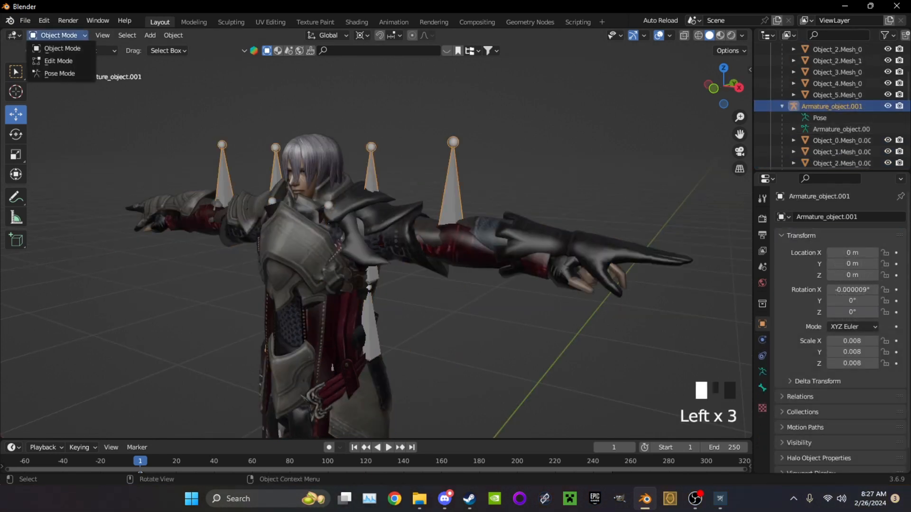
{"action": "left_click", "coordinate": [57, 74]}
{"action": "middle_click_drag", "start_coordinate": [332, 237], "coordinate": [417, 143]}
{"action": "left_click_drag", "start_coordinate": [418, 142], "coordinate": [656, 350]}
{"action": "left_click_drag", "start_coordinate": [58, 160], "coordinate": [298, 262], "text": "shift"}
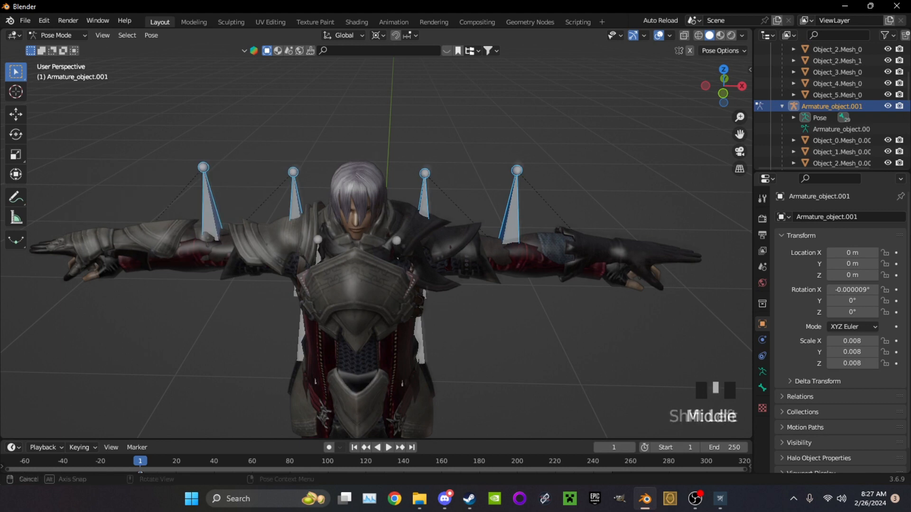
Try to scale the selected arm bones about their shared pivot, using the Normal transform orientation
{"action": "middle_click_drag", "start_coordinate": [297, 262], "coordinate": [299, 247]}
{"action": "key", "text": "s"}
{"action": "key", "text": "ctrl+z"}
{"action": "left_click", "coordinate": [341, 35]}
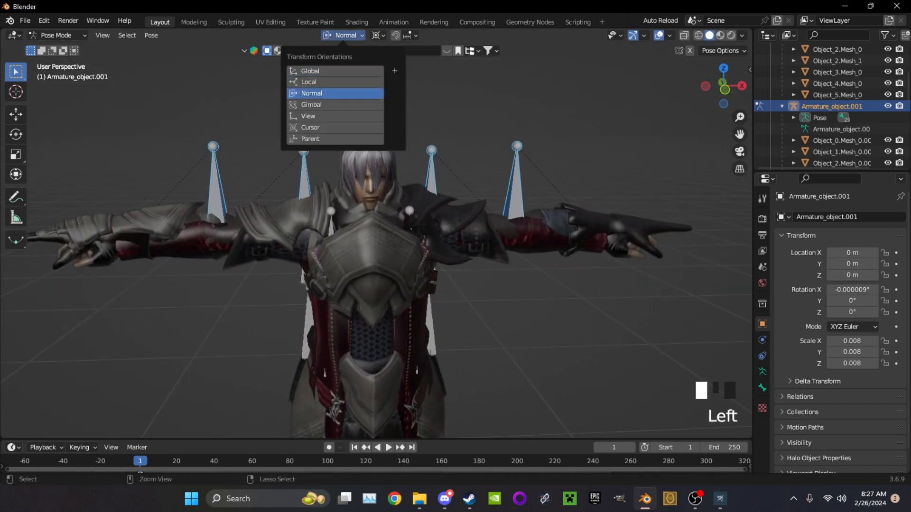
{"action": "key", "text": "s"}
{"action": "left_click", "coordinate": [533, 65]}
{"action": "key", "text": "ctrl+z"}
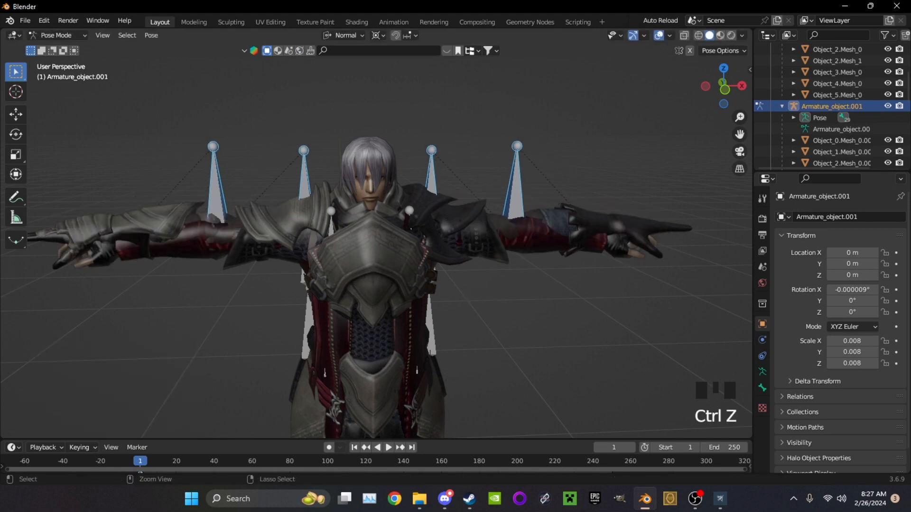
Set the pivot point to Individual Origins and scale the selected arm bones up by 1.081
{"action": "left_click", "coordinate": [377, 35]}
{"action": "left_click", "coordinate": [412, 73]}
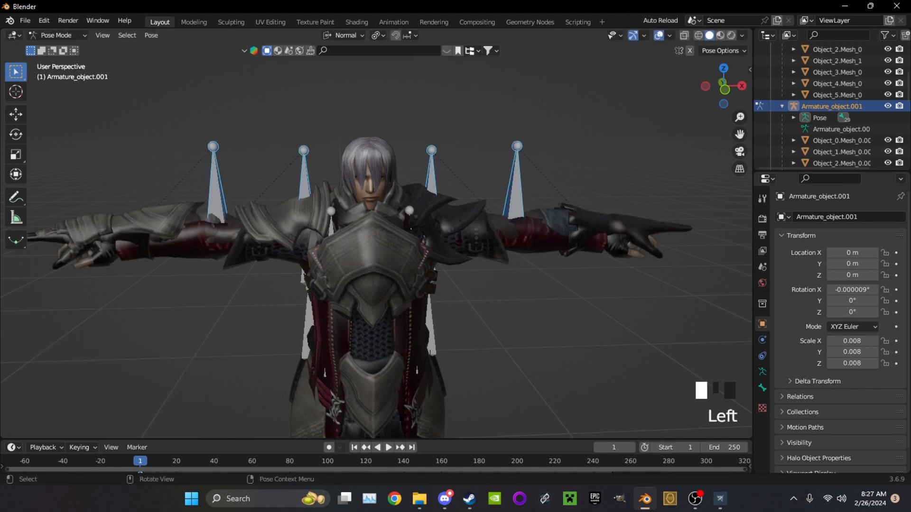
{"action": "key", "text": "s"}
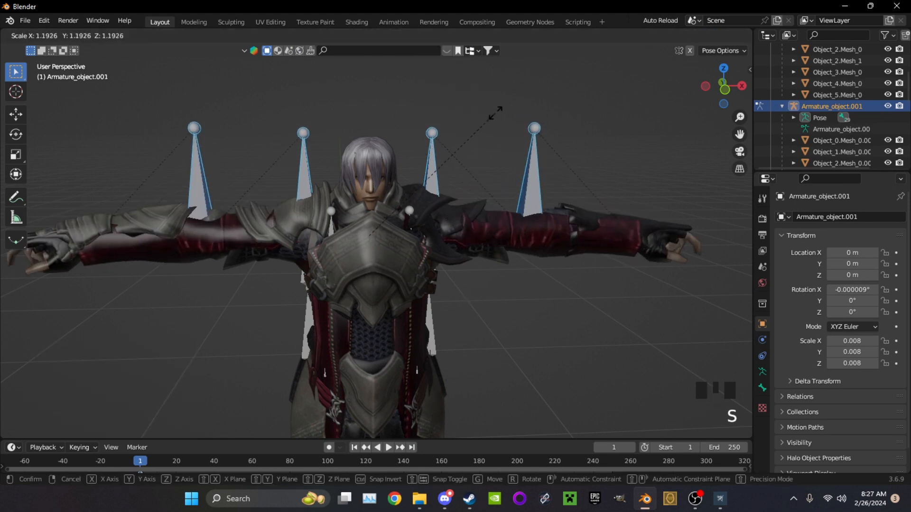
{"action": "left_click", "coordinate": [481, 124]}
{"action": "scroll", "coordinate": [482, 124], "scroll_direction": "up", "scroll_amount": 1}
{"action": "middle_click_drag", "start_coordinate": [482, 125], "coordinate": [508, 128]}
{"action": "scroll", "coordinate": [508, 127], "scroll_direction": "down", "scroll_amount": 1}
{"action": "middle_click_drag", "start_coordinate": [439, 136], "coordinate": [523, 131], "text": "shift"}
Refine the arm bones' scale by a factor of 0.990 and a further enlargement to match the bronze armor's arm length
{"action": "key", "text": "s"}
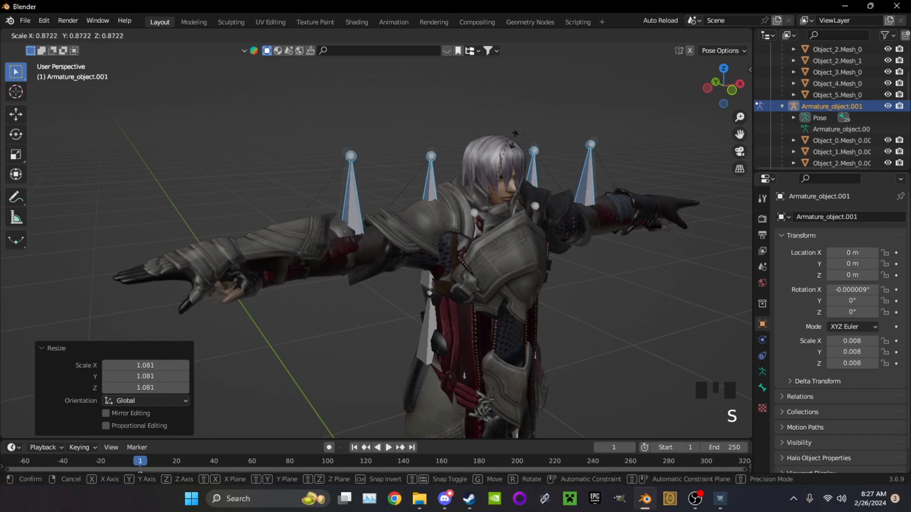
{"action": "left_click", "coordinate": [532, 136]}
{"action": "middle_click_drag", "start_coordinate": [533, 136], "coordinate": [522, 119]}
{"action": "key", "text": "s"}
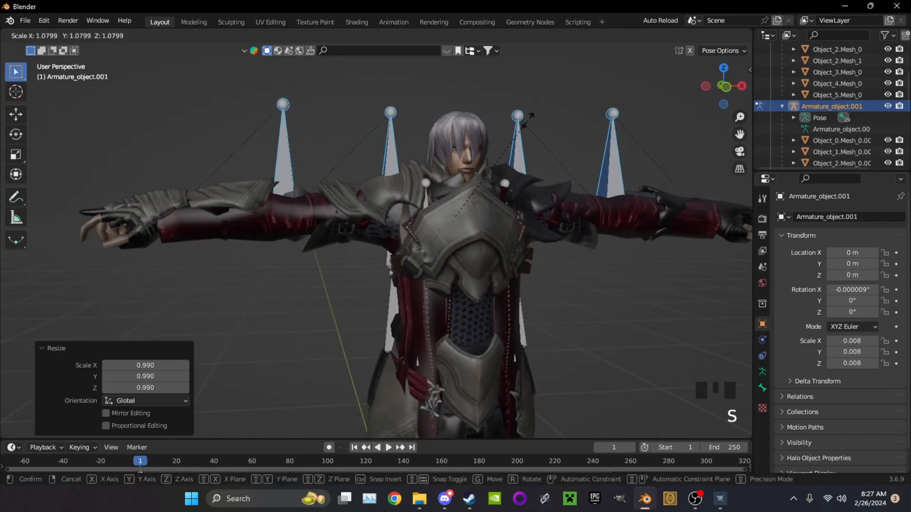
{"action": "left_click", "coordinate": [523, 119]}
{"action": "scroll", "coordinate": [511, 119], "scroll_direction": "down", "scroll_amount": 2}
{"action": "middle_click_drag", "start_coordinate": [524, 119], "coordinate": [462, 156]}
Return to Object Mode, hide the bronze armor mesh and select Armature_object.001 to inspect the lengthened arms
{"action": "left_click", "coordinate": [393, 118]}
{"action": "left_click", "coordinate": [57, 35]}
{"action": "left_click", "coordinate": [62, 48]}
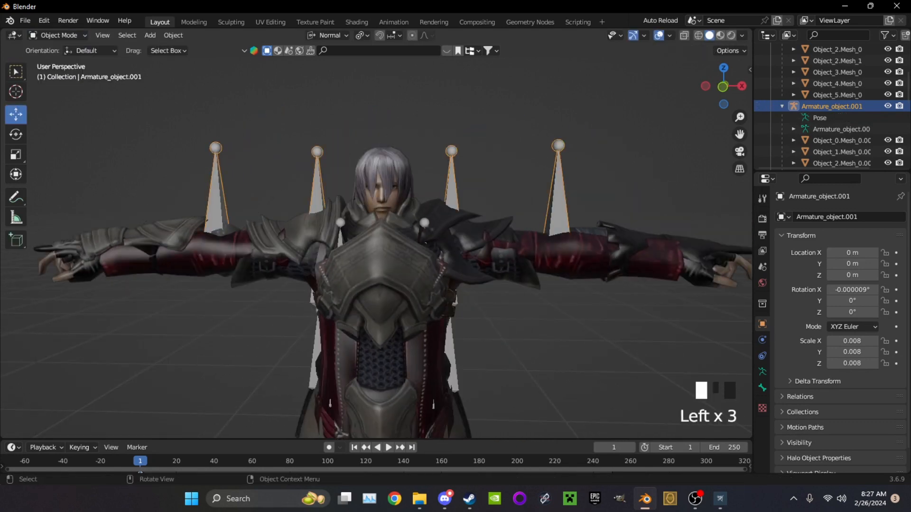
{"action": "left_click", "coordinate": [380, 265]}
{"action": "key", "text": "h"}
{"action": "middle_click_drag", "start_coordinate": [379, 266], "coordinate": [344, 237], "text": "shift"}
{"action": "left_click", "coordinate": [832, 106]}
{"action": "scroll", "coordinate": [377, 251], "scroll_direction": "down", "scroll_amount": 4}
{"action": "scroll", "coordinate": [370, 238], "scroll_direction": "up", "scroll_amount": 5}
{"action": "middle_click_drag", "start_coordinate": [344, 237], "coordinate": [345, 304], "text": "shift"}
{"action": "scroll", "coordinate": [345, 304], "scroll_direction": "up", "scroll_amount": 2}
{"action": "middle_click_drag", "start_coordinate": [345, 303], "coordinate": [372, 299]}
{"action": "scroll", "coordinate": [372, 299], "scroll_direction": "down", "scroll_amount": 3}
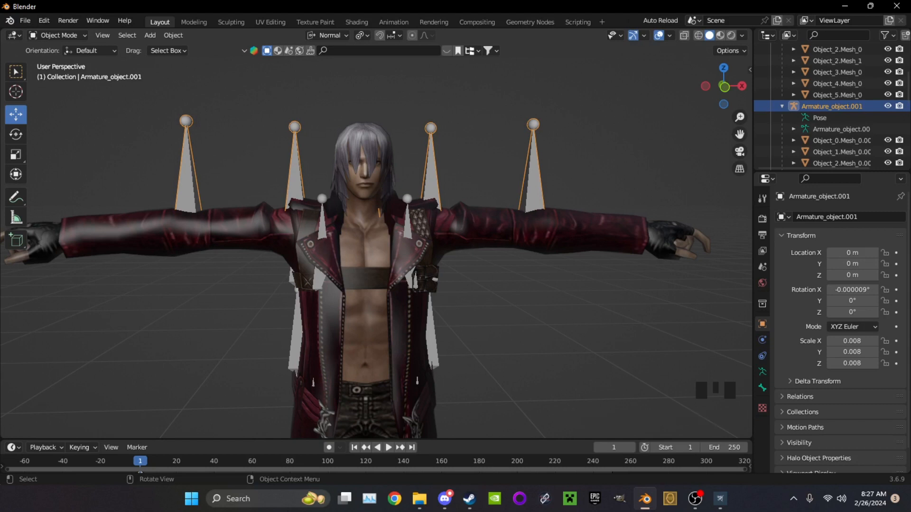
Hide both Dante armatures, Armature_object.001 and Armature_object, leaving only the Dante meshes visible
{"action": "left_click", "coordinate": [427, 209]}
{"action": "left_click", "coordinate": [427, 209]}
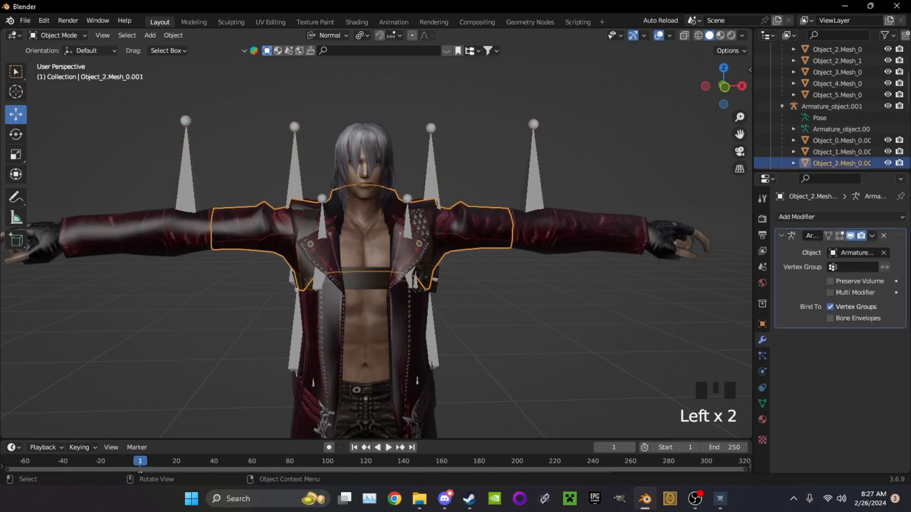
{"action": "left_click", "coordinate": [427, 208]}
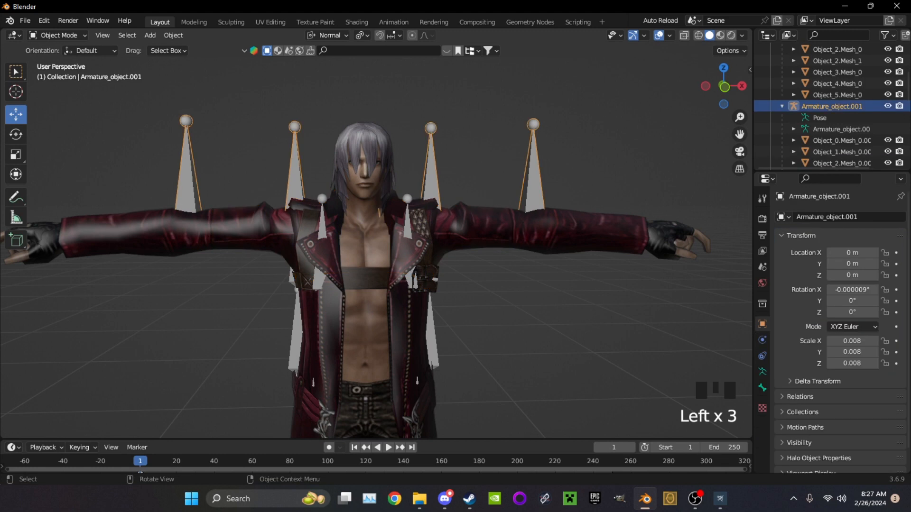
{"action": "key", "text": "h"}
{"action": "scroll", "coordinate": [830, 106], "scroll_direction": "up", "scroll_amount": 15}
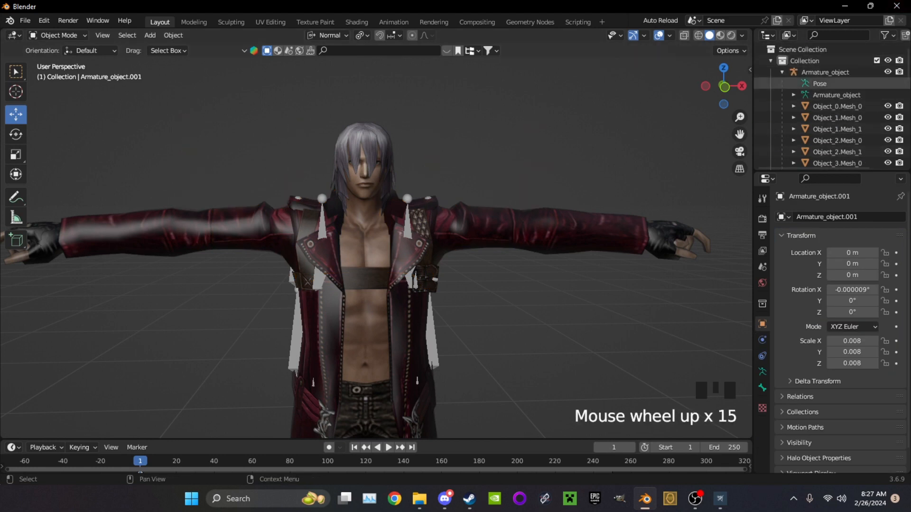
{"action": "left_click", "coordinate": [888, 72]}
Select all visible Dante meshes and join them into Object_0.Mesh_0
{"action": "key", "text": "a"}
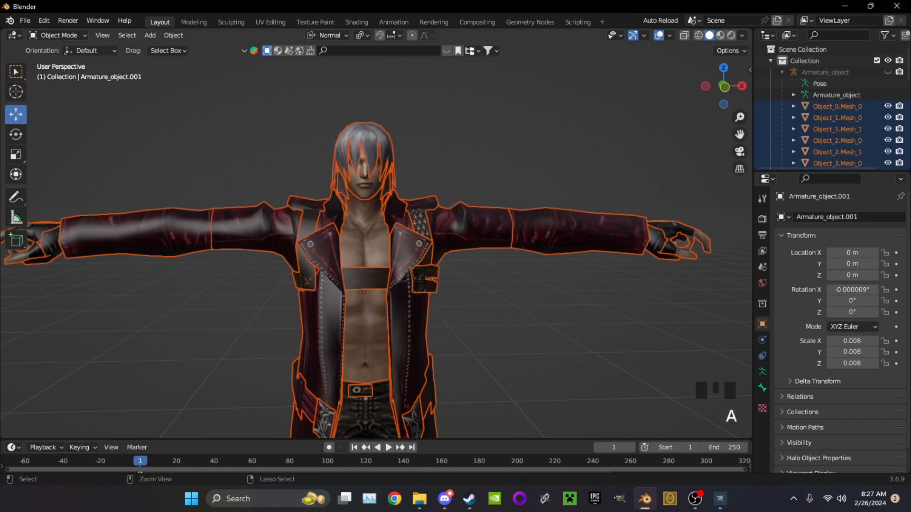
{"action": "key", "text": "ctrl+a"}
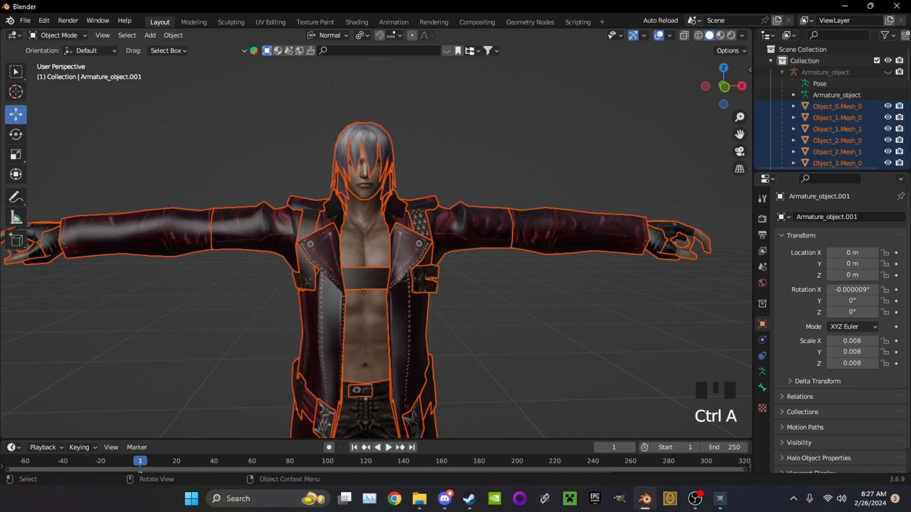
{"action": "key", "text": "ctrl+a"}
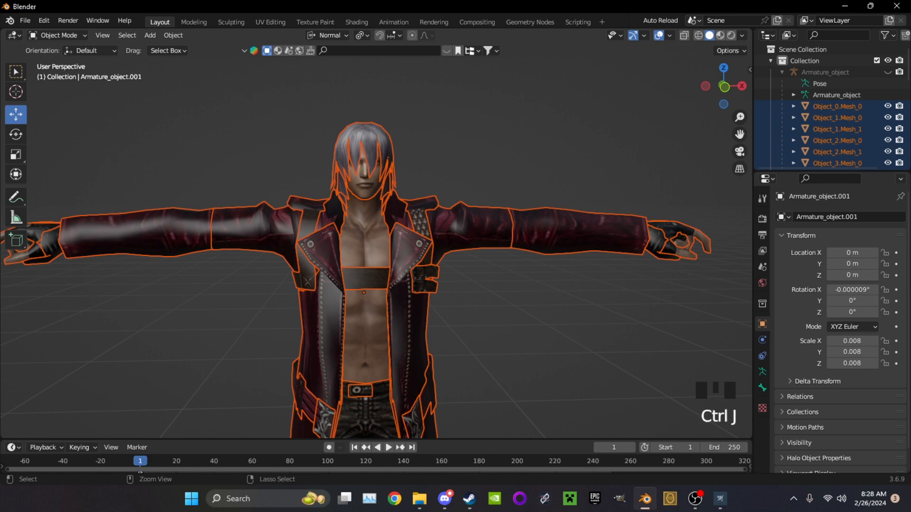
{"action": "left_click", "coordinate": [327, 303]}
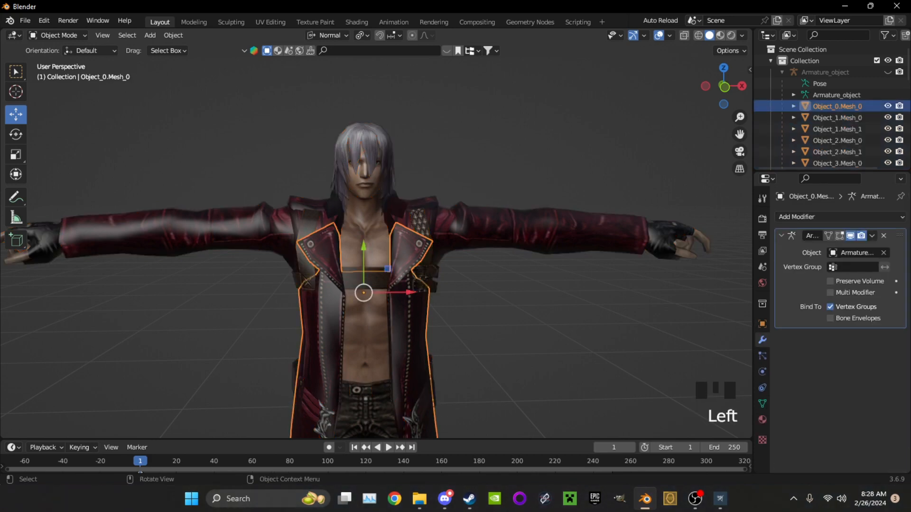
{"action": "key", "text": "a"}
{"action": "key", "text": "ctrl+j"}
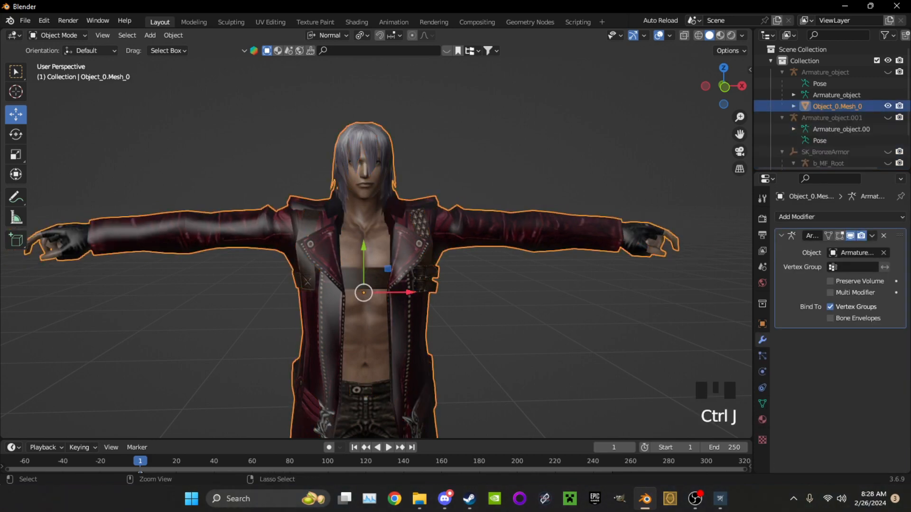
Apply the Armature modifier on the joined Dante mesh
{"action": "scroll", "coordinate": [365, 280], "scroll_direction": "down", "scroll_amount": 2}
{"action": "left_click", "coordinate": [872, 236]}
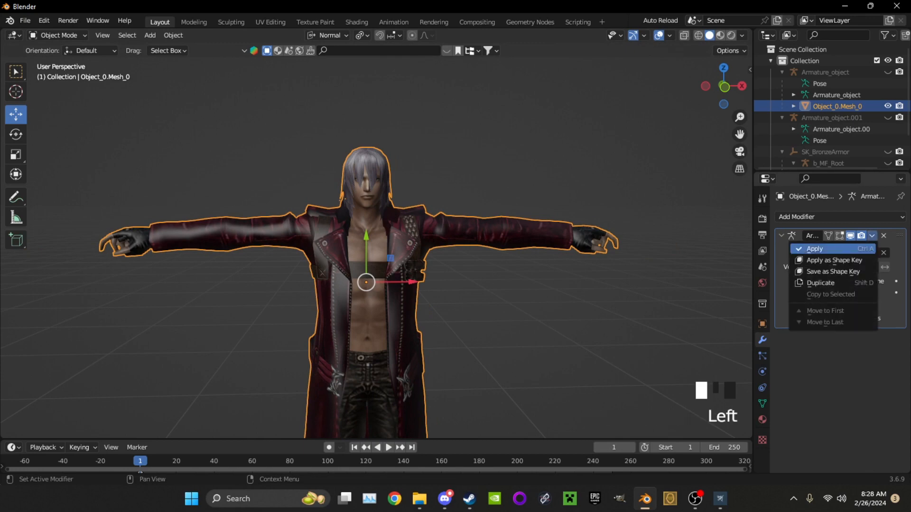
{"action": "left_click", "coordinate": [815, 248]}
{"action": "middle_click_drag", "start_coordinate": [427, 285], "coordinate": [427, 218], "text": "shift"}
{"action": "left_click", "coordinate": [826, 72]}
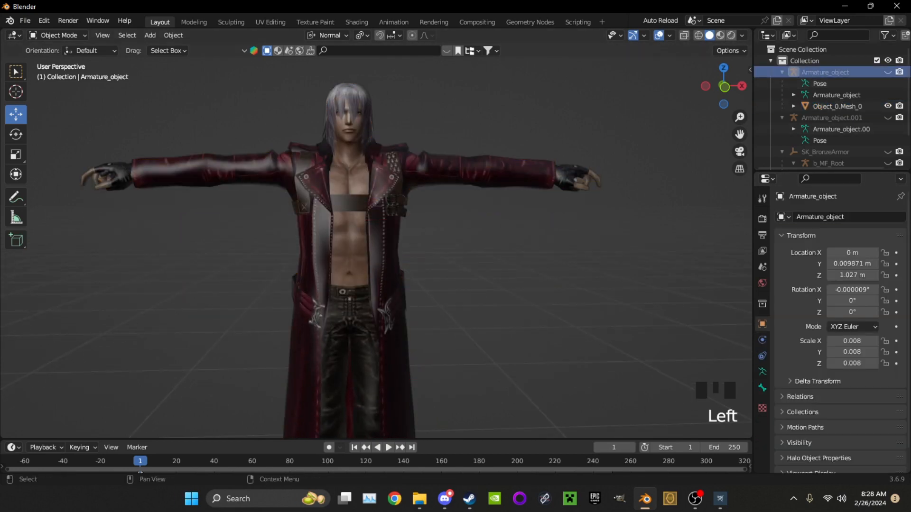
{"action": "key", "text": "Delete"}
{"action": "key", "text": "ctrl+z"}
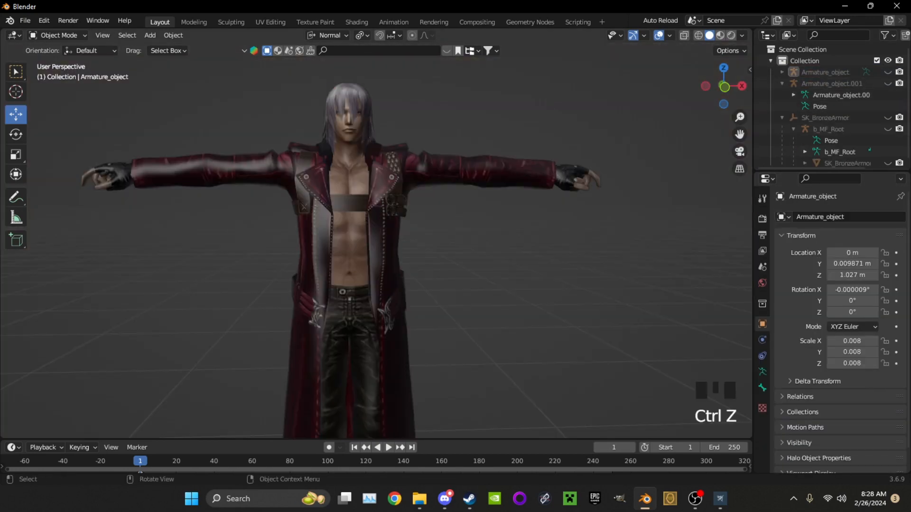
Unhide both Dante armatures and apply location, rotation and scale to them together with the joined mesh
{"action": "key", "text": "a"}
{"action": "left_click", "coordinate": [888, 73]}
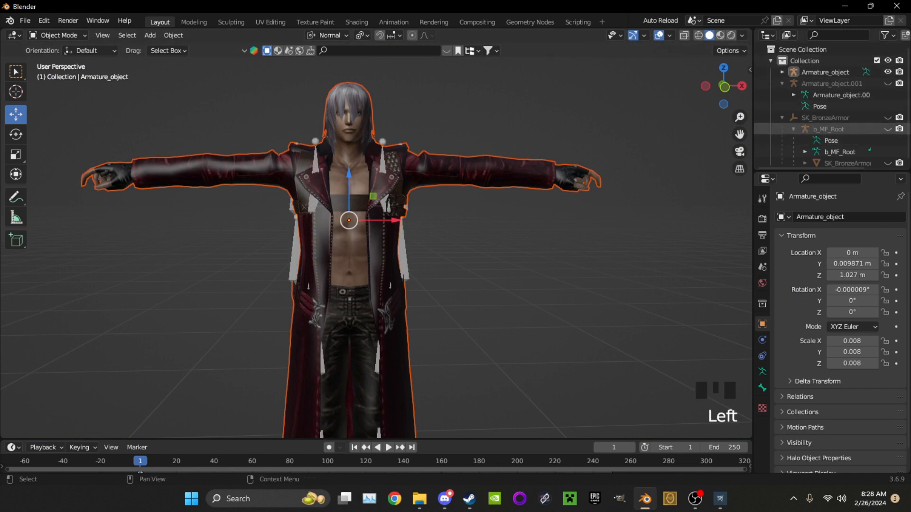
{"action": "scroll", "coordinate": [830, 114], "scroll_direction": "down", "scroll_amount": 2}
{"action": "left_click", "coordinate": [887, 79]}
{"action": "key", "text": "a"}
{"action": "key", "text": "ctrl+a"}
{"action": "left_click", "coordinate": [349, 324]}
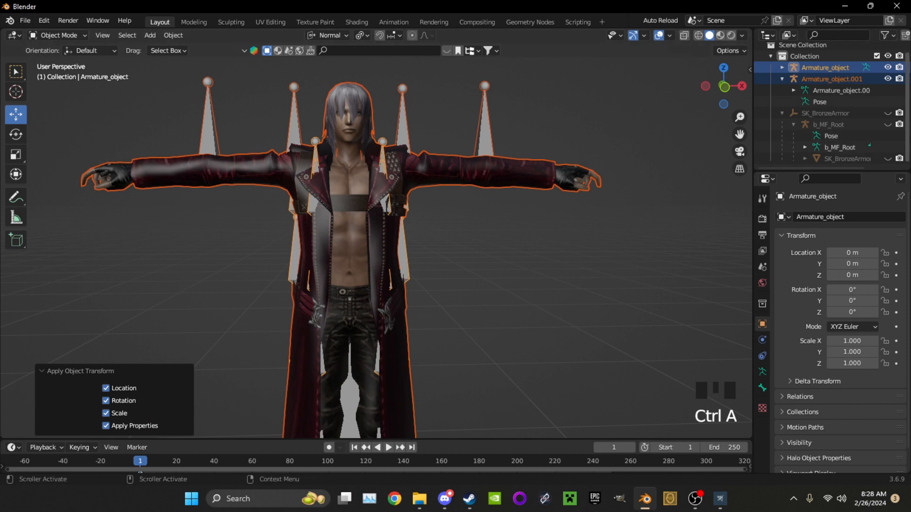
Delete Armature_object and Armature_object.001, leaving the Dante mesh Object_0.Mesh_0 selected
{"action": "left_click", "coordinate": [866, 67]}
{"action": "key", "text": "Delete"}
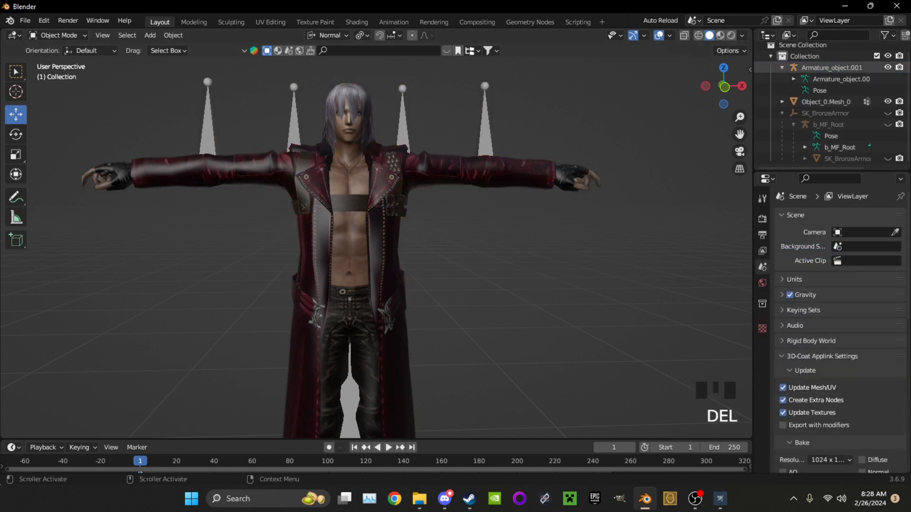
{"action": "left_click", "coordinate": [838, 67]}
{"action": "key", "text": "Delete"}
{"action": "left_click", "coordinate": [834, 72]}
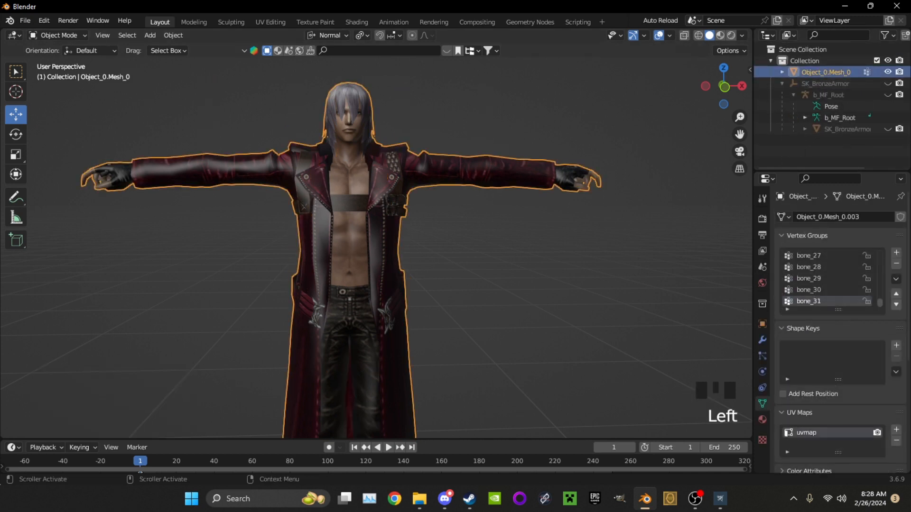
Unhide the b_MF_Root armature and inspect how its bones line up with the Dante mesh
{"action": "left_click", "coordinate": [887, 95]}
{"action": "scroll", "coordinate": [517, 266], "scroll_direction": "down", "scroll_amount": 3}
{"action": "middle_click_drag", "start_coordinate": [517, 266], "coordinate": [502, 266]}
{"action": "left_click", "coordinate": [487, 266]}
{"action": "scroll", "coordinate": [495, 266], "scroll_direction": "up", "scroll_amount": 2}
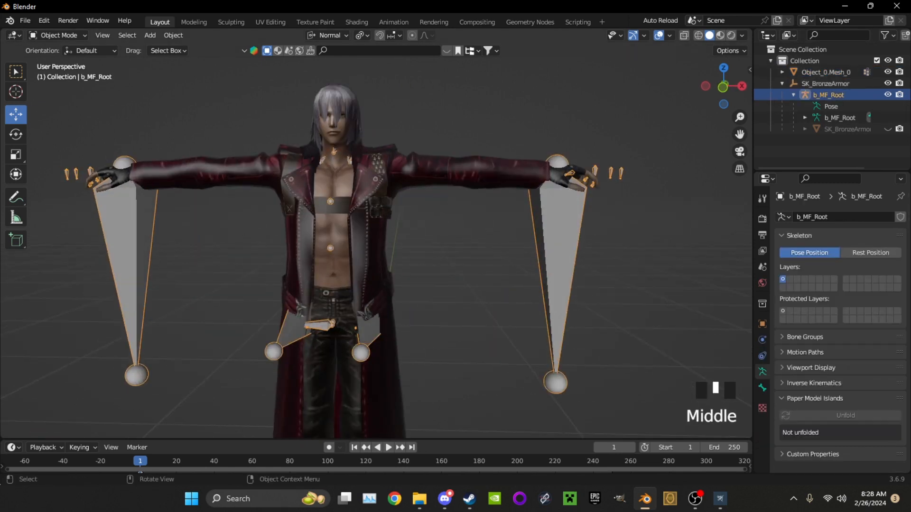
{"action": "scroll", "coordinate": [502, 265], "scroll_direction": "up", "scroll_amount": 2}
{"action": "middle_click_drag", "start_coordinate": [502, 266], "coordinate": [502, 304], "text": "shift"}
{"action": "scroll", "coordinate": [501, 285], "scroll_direction": "up", "scroll_amount": 2}
{"action": "scroll", "coordinate": [377, 247], "scroll_direction": "down", "scroll_amount": 2}
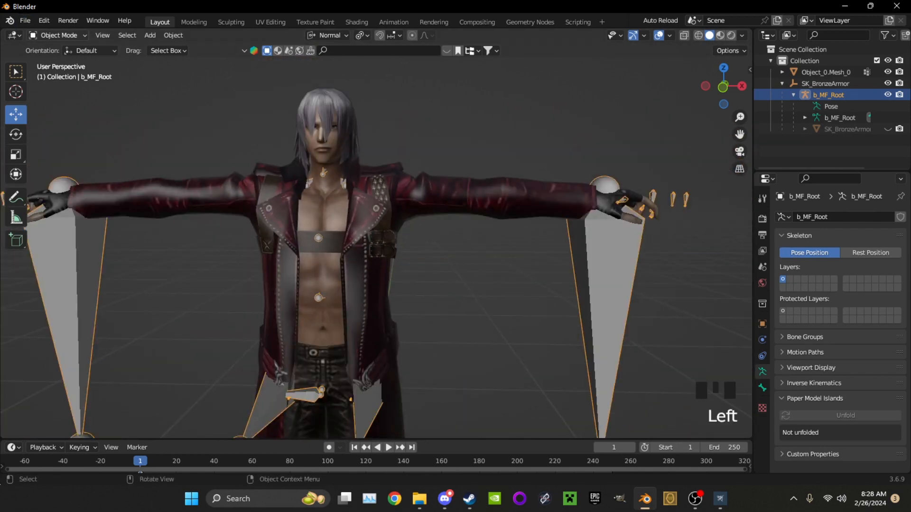
Delete all vertex groups of the Dante mesh in Edit Mode and return to Object Mode
{"action": "left_click", "coordinate": [456, 266]}
{"action": "left_click", "coordinate": [368, 266]}
{"action": "left_click", "coordinate": [58, 35]}
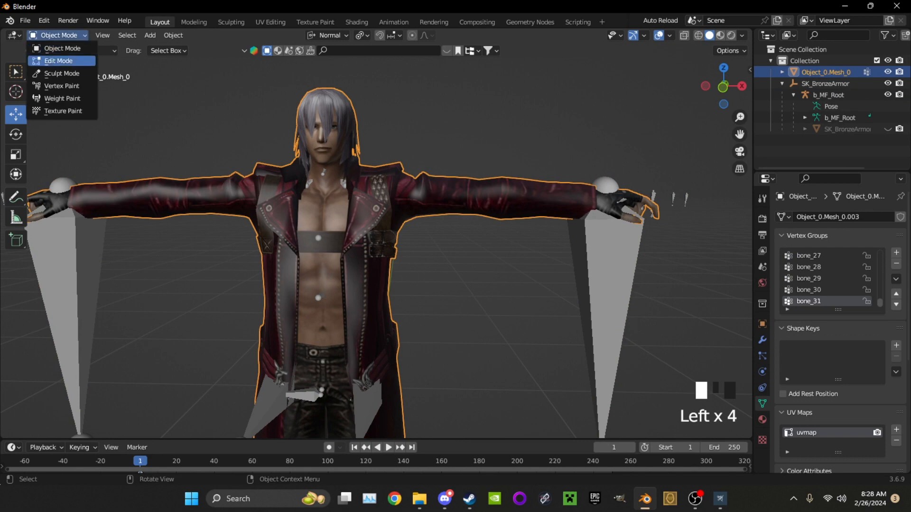
{"action": "left_click", "coordinate": [62, 61]}
{"action": "middle_click_drag", "start_coordinate": [389, 228], "coordinate": [380, 256], "text": "shift"}
{"action": "scroll", "coordinate": [369, 257], "scroll_direction": "up", "scroll_amount": 3}
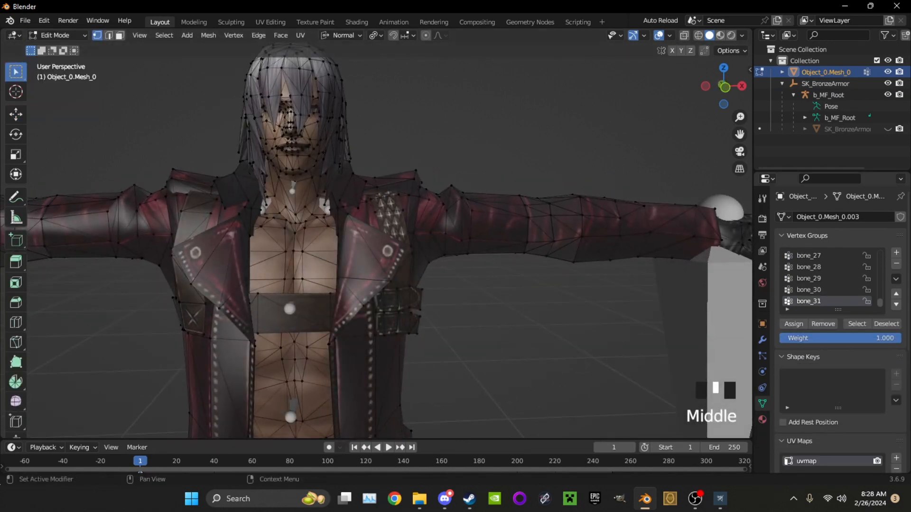
{"action": "left_click", "coordinate": [895, 279]}
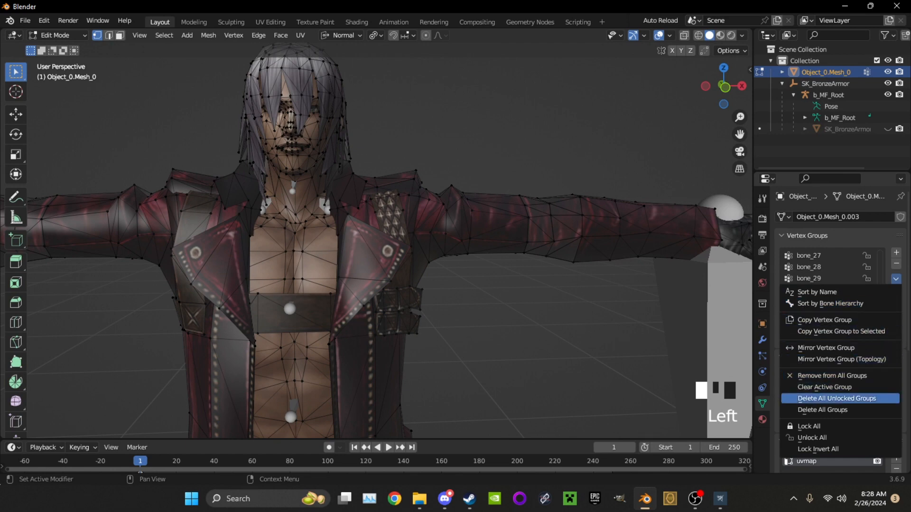
{"action": "left_click", "coordinate": [826, 410]}
{"action": "left_click", "coordinate": [57, 35]}
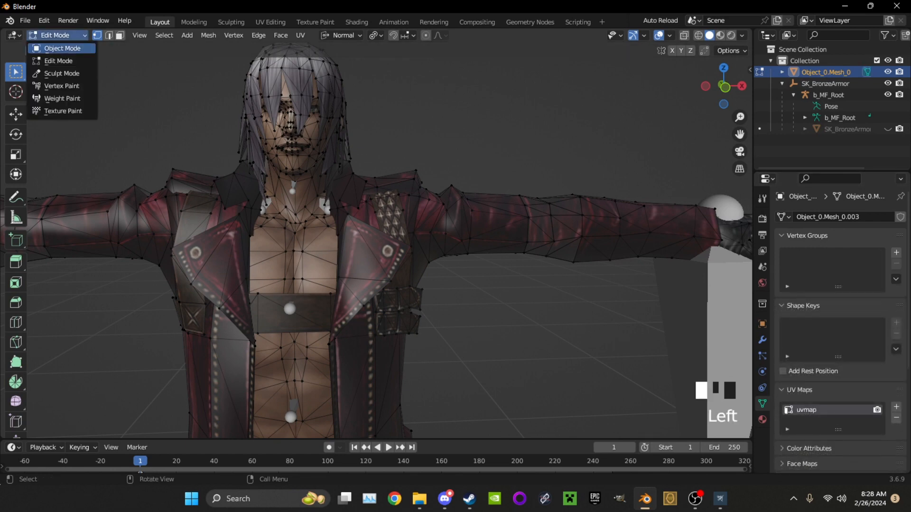
{"action": "left_click", "coordinate": [57, 46]}
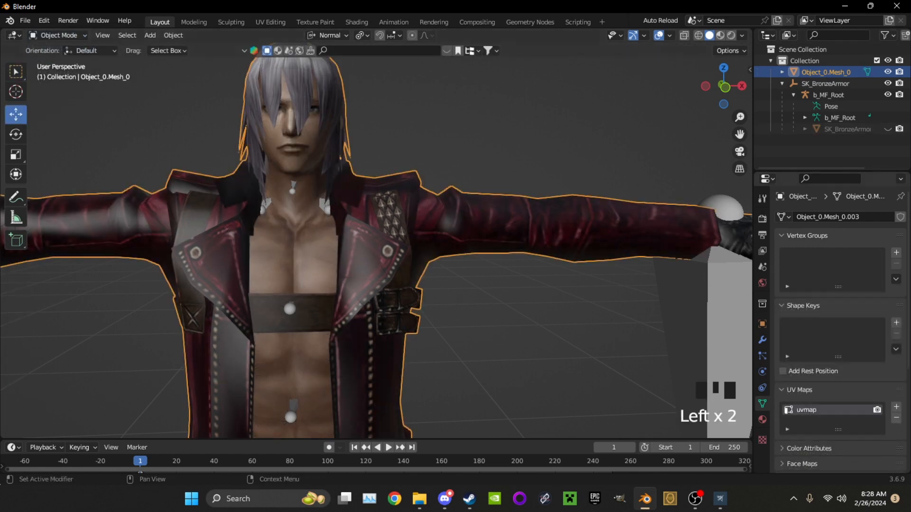
Parent the Dante mesh to the b_MF_Root armature using Armature Deform With Empty Groups
{"action": "scroll", "coordinate": [376, 240], "scroll_direction": "down", "scroll_amount": 3}
{"action": "left_click", "coordinate": [599, 303]}
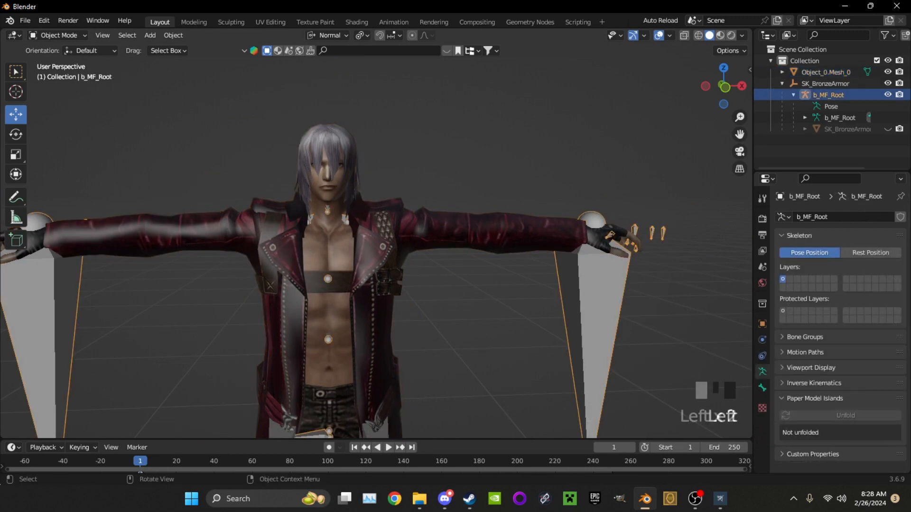
{"action": "left_click", "coordinate": [517, 233]}
{"action": "middle_click_drag", "start_coordinate": [593, 289], "coordinate": [579, 290]}
{"action": "left_click", "coordinate": [584, 304], "text": "shift"}
{"action": "key", "text": "ctrl+p"}
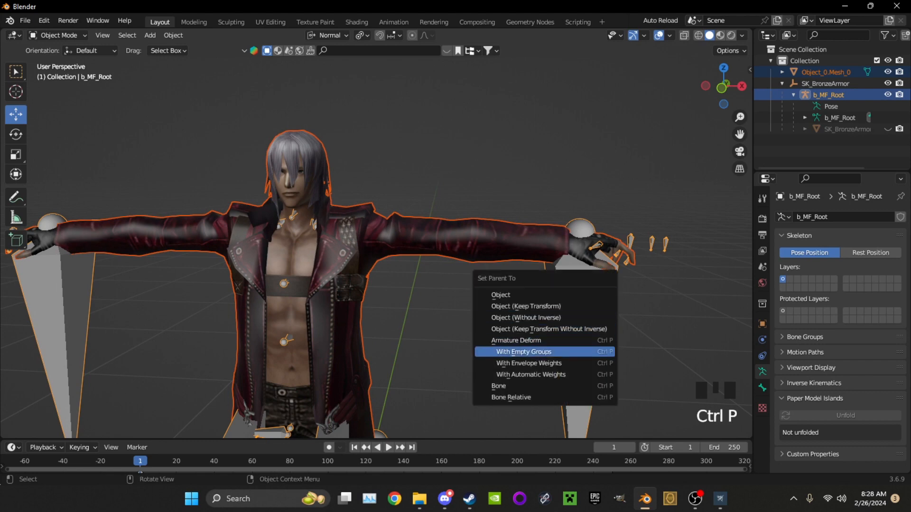
{"action": "left_click", "coordinate": [524, 351]}
Enter Edit Mode on the Dante mesh and go to the start of its new vertex group list
{"action": "left_click", "coordinate": [57, 35]}
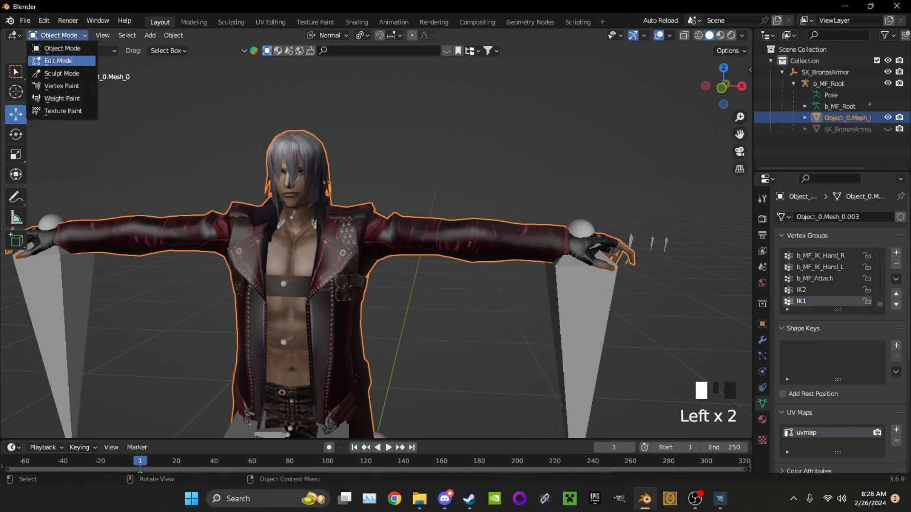
{"action": "left_click", "coordinate": [48, 62]}
{"action": "scroll", "coordinate": [380, 238], "scroll_direction": "up", "scroll_amount": 3}
{"action": "middle_click_drag", "start_coordinate": [379, 238], "coordinate": [370, 238]}
{"action": "middle_click_drag", "start_coordinate": [265, 238], "coordinate": [446, 238], "text": "shift"}
{"action": "middle_click_drag", "start_coordinate": [379, 238], "coordinate": [361, 237]}
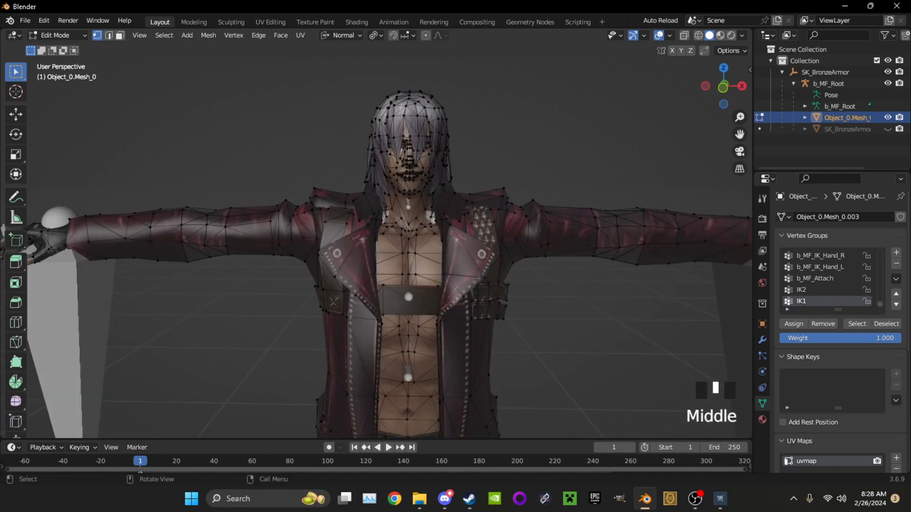
{"action": "scroll", "coordinate": [830, 278], "scroll_direction": "up", "scroll_amount": 20}
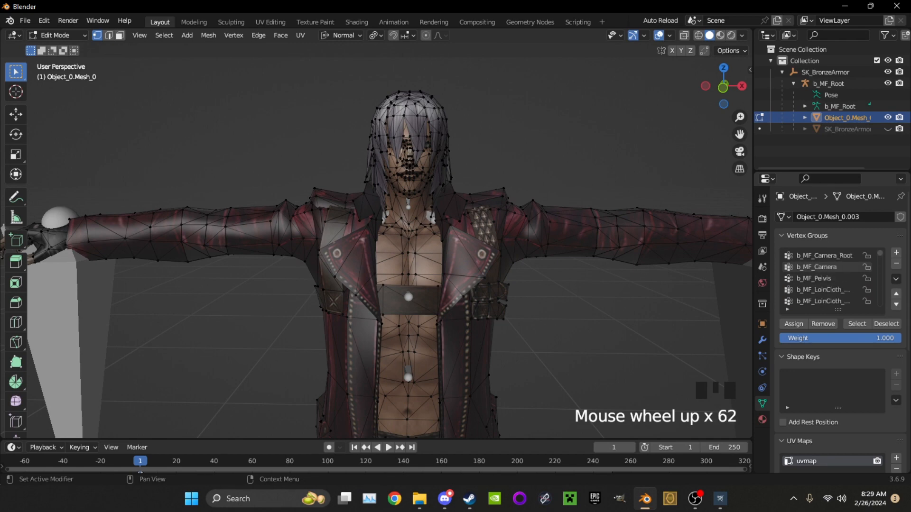
{"action": "scroll", "coordinate": [380, 238], "scroll_direction": "up", "scroll_amount": 2}
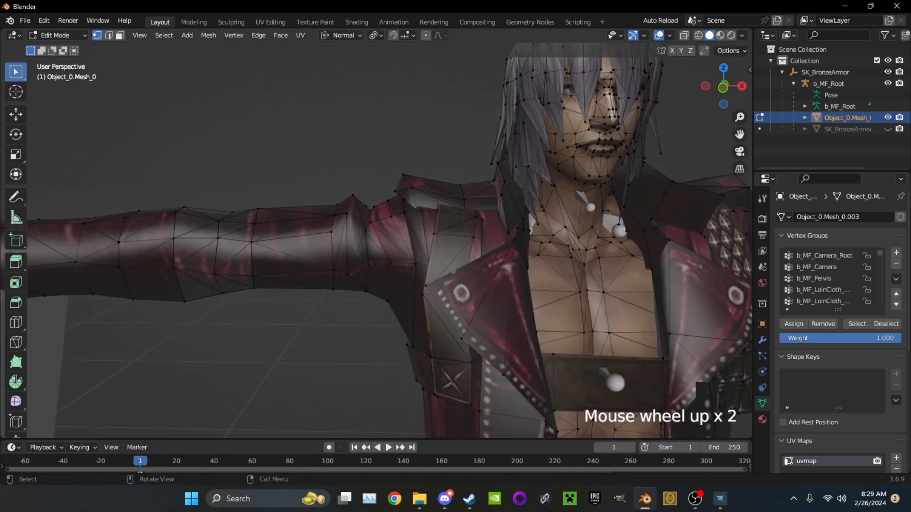
{"action": "mouse_move", "coordinate": [695, 498]}
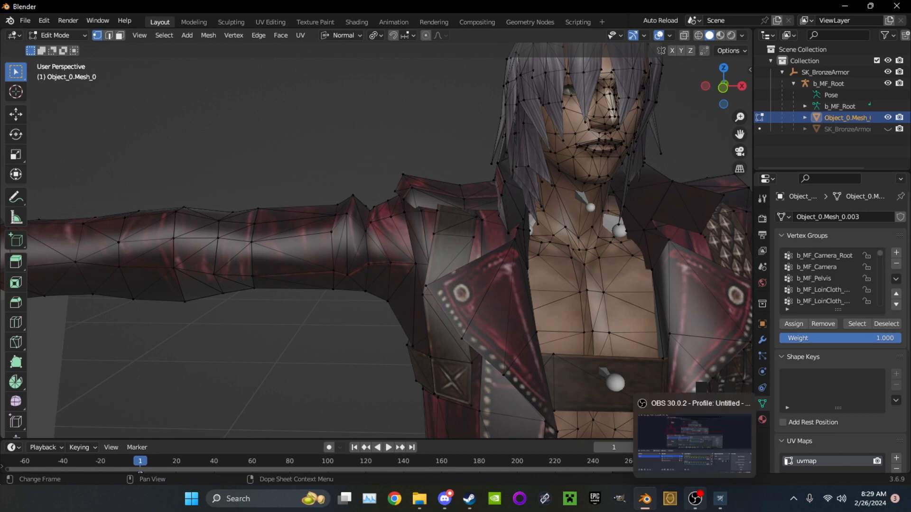
{"action": "left_click", "coordinate": [695, 499]}
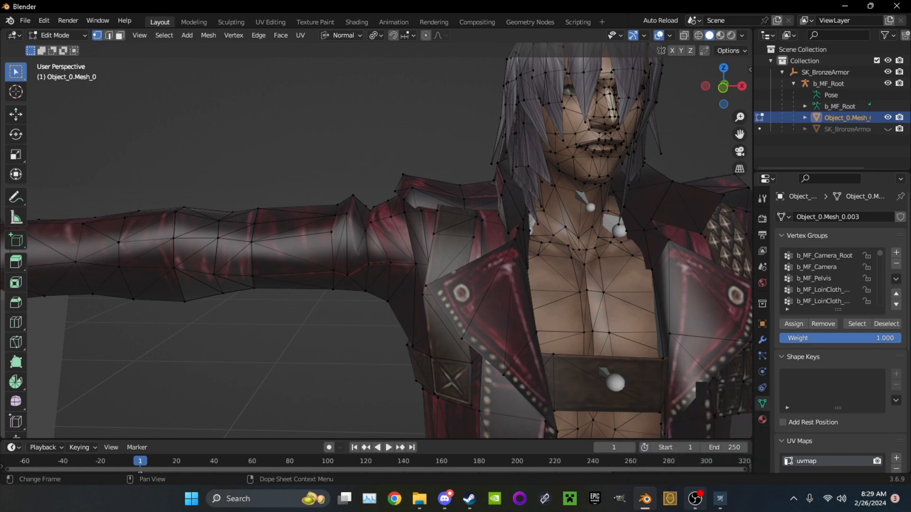
Switch to face selection, select the whole Dante mesh and merge its vertices by a distance of 0.00001 m
{"action": "scroll", "coordinate": [361, 265], "scroll_direction": "down", "scroll_amount": 2}
{"action": "left_click", "coordinate": [120, 36]}
{"action": "middle_click_drag", "start_coordinate": [284, 209], "coordinate": [342, 247]}
{"action": "left_click_drag", "start_coordinate": [350, 249], "coordinate": [383, 330]}
{"action": "key", "text": "a"}
{"action": "key", "text": "m"}
{"action": "left_click", "coordinate": [353, 331]}
{"action": "scroll", "coordinate": [354, 328], "scroll_direction": "down", "scroll_amount": 11}
{"action": "left_click_drag", "start_coordinate": [147, 400], "coordinate": [110, 400]}
{"action": "scroll", "coordinate": [332, 284], "scroll_direction": "up", "scroll_amount": 17}
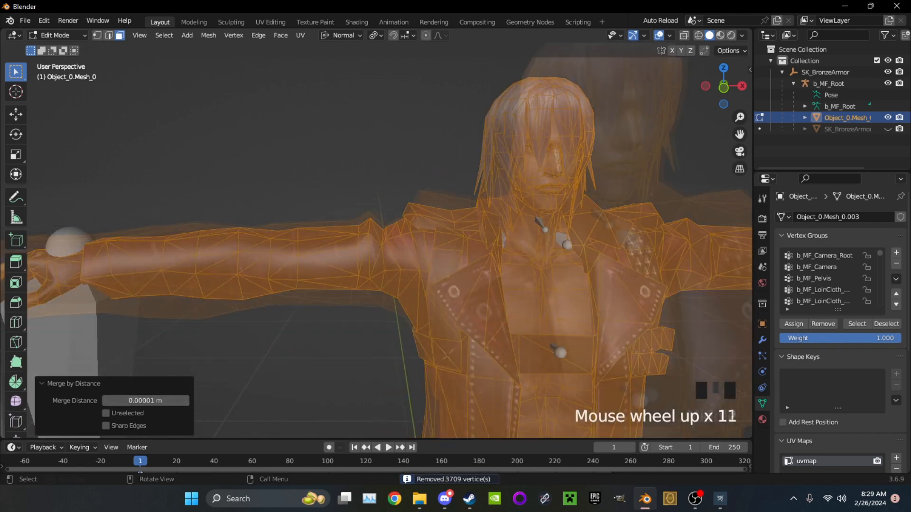
{"action": "middle_click_drag", "start_coordinate": [332, 285], "coordinate": [318, 275]}
{"action": "left_click", "coordinate": [266, 266]}
{"action": "key", "text": "l"}
{"action": "key", "text": "ctrl+z"}
{"action": "key", "text": "ctrl+z"}
{"action": "key", "text": "a"}
{"action": "key", "text": "s"}
{"action": "left_click", "coordinate": [386, 317]}
{"action": "key", "text": "ctrl+z"}
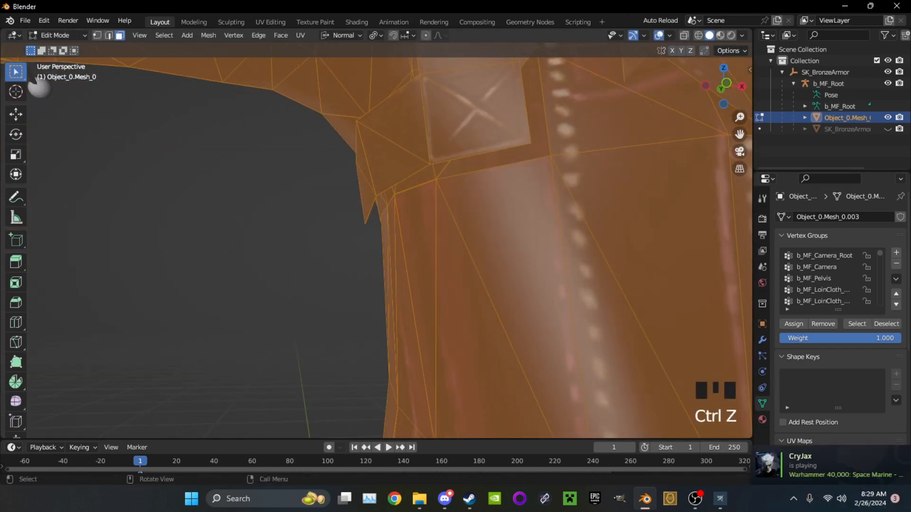
Merge the whole mesh's vertices by distance again with the merge distance set to 0.0003 m
{"action": "key", "text": "m"}
{"action": "left_click", "coordinate": [375, 318]}
{"action": "left_click", "coordinate": [186, 401]}
{"action": "scroll", "coordinate": [332, 284], "scroll_direction": "down", "scroll_amount": 5}
{"action": "middle_click_drag", "start_coordinate": [332, 285], "coordinate": [321, 283]}
{"action": "left_click", "coordinate": [145, 401]}
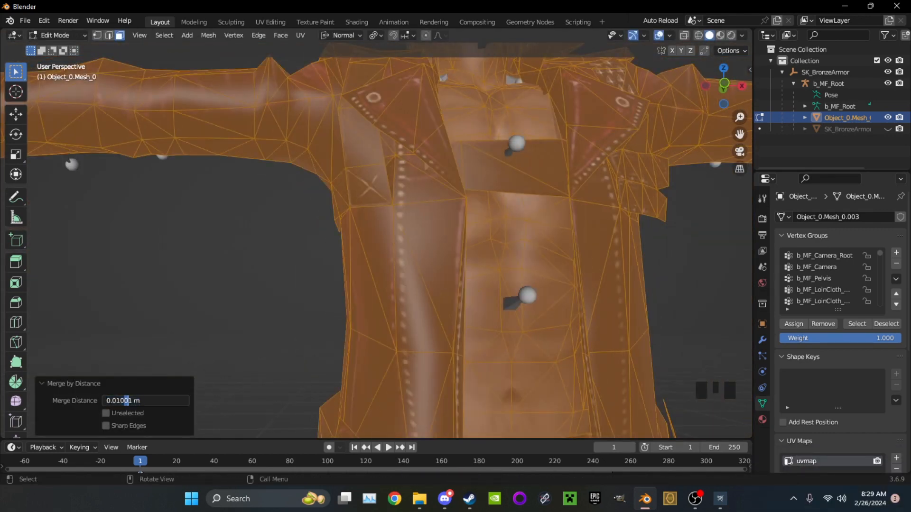
{"action": "right_click", "coordinate": [132, 401]}
{"action": "left_click", "coordinate": [132, 401]}
{"action": "left_click", "coordinate": [131, 401]}
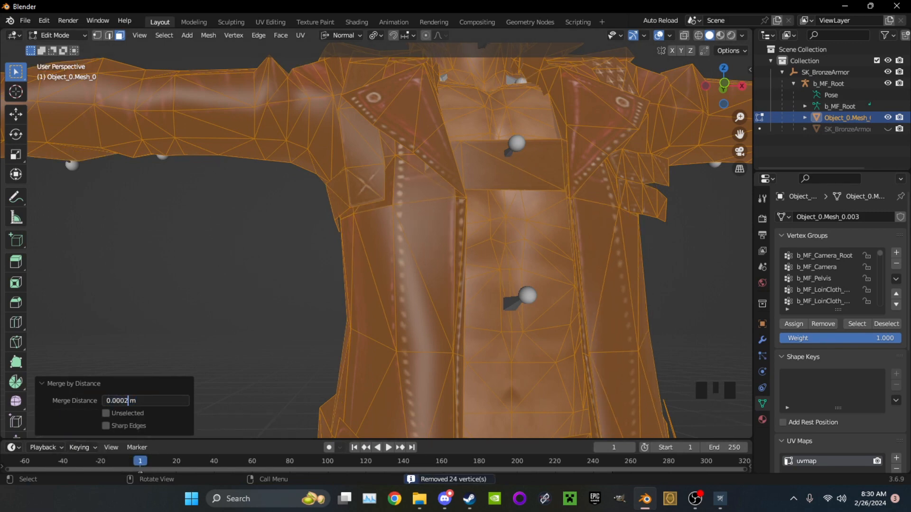
{"action": "key", "text": "BackSpace"}
{"action": "type", "text": "3"}
{"action": "key", "text": "Return"}
Test the linked selection on a part of the merged mesh and clear the selection
{"action": "scroll", "coordinate": [332, 237], "scroll_direction": "up", "scroll_amount": 1}
{"action": "middle_click_drag", "start_coordinate": [332, 237], "coordinate": [352, 238]}
{"action": "left_click", "coordinate": [352, 237]}
{"action": "key", "text": "l"}
{"action": "scroll", "coordinate": [465, 214], "scroll_direction": "down", "scroll_amount": 9}
{"action": "left_click", "coordinate": [512, 266]}
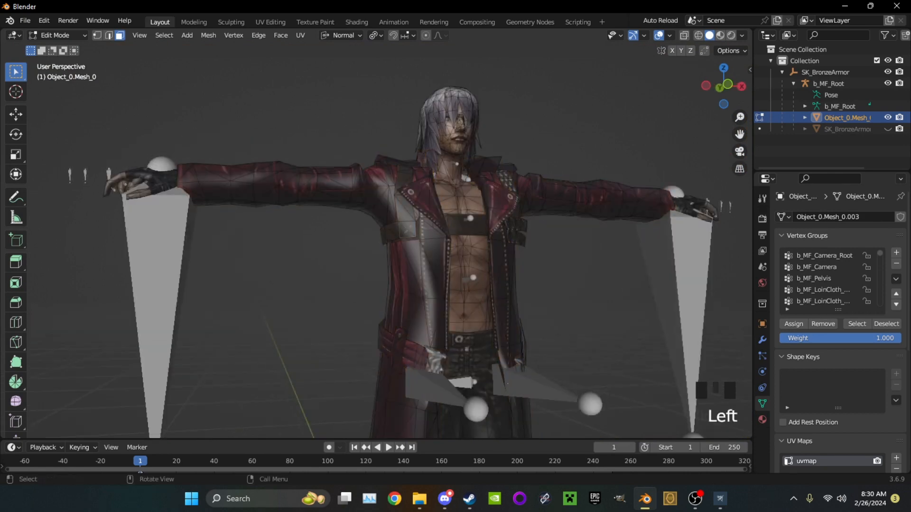
Select the linked pieces of Dante's coat and sleeves and hide them
{"action": "scroll", "coordinate": [512, 199], "scroll_direction": "up", "scroll_amount": 7}
{"action": "middle_click_drag", "start_coordinate": [513, 199], "coordinate": [403, 218], "text": "shift"}
{"action": "scroll", "coordinate": [385, 190], "scroll_direction": "down", "scroll_amount": 9}
{"action": "scroll", "coordinate": [384, 189], "scroll_direction": "up", "scroll_amount": 3}
{"action": "key", "text": "l"}
{"action": "key", "text": "l"}
{"action": "key", "text": "l"}
{"action": "key", "text": "h"}
{"action": "middle_click_drag", "start_coordinate": [438, 275], "coordinate": [449, 280]}
Select the remaining linked strap, harness and outer clothing pieces around the torso and hide them
{"action": "key", "text": "l"}
{"action": "key", "text": "l"}
{"action": "middle_click_drag", "start_coordinate": [432, 319], "coordinate": [318, 285]}
{"action": "key", "text": "h"}
{"action": "scroll", "coordinate": [422, 308], "scroll_direction": "up", "scroll_amount": 3}
{"action": "key", "text": "l"}
{"action": "middle_click_drag", "start_coordinate": [266, 242], "coordinate": [271, 271]}
{"action": "scroll", "coordinate": [286, 237], "scroll_direction": "down", "scroll_amount": 2}
{"action": "key", "text": "l"}
{"action": "key", "text": "l"}
{"action": "key", "text": "l"}
{"action": "key", "text": "l"}
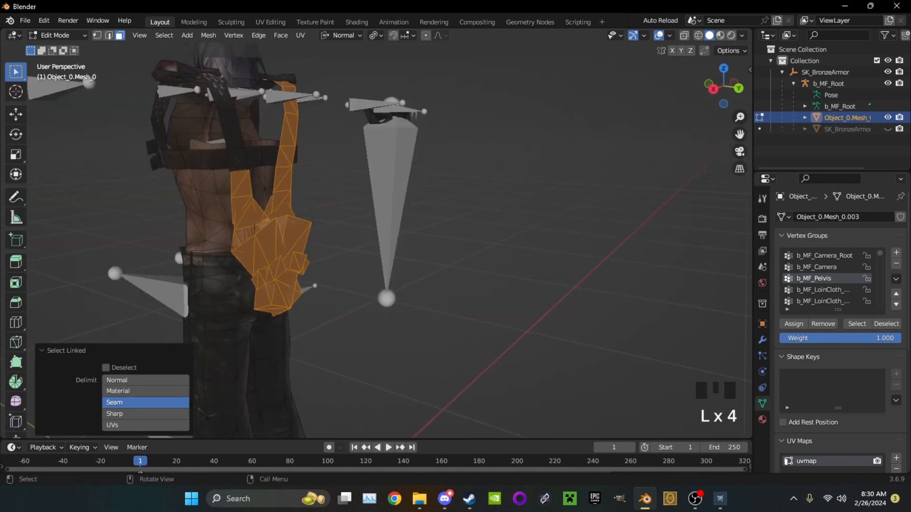
{"action": "key", "text": "l"}
{"action": "key", "text": "l"}
{"action": "middle_click_drag", "start_coordinate": [214, 128], "coordinate": [304, 266], "text": "shift"}
{"action": "middle_click_drag", "start_coordinate": [304, 238], "coordinate": [361, 246]}
{"action": "key", "text": "l"}
{"action": "key", "text": "l"}
{"action": "key", "text": "l"}
{"action": "key", "text": "l"}
{"action": "key", "text": "h"}
Align to the front view and box-select the trousers' hip area with X-ray temporarily enabled
{"action": "middle_click_drag", "start_coordinate": [190, 128], "coordinate": [242, 114]}
{"action": "middle_click_drag", "start_coordinate": [266, 266], "coordinate": [327, 113], "text": "shift"}
{"action": "middle_click_drag", "start_coordinate": [327, 209], "coordinate": [342, 204]}
{"action": "scroll", "coordinate": [342, 204], "scroll_direction": "up", "scroll_amount": 2}
{"action": "scroll", "coordinate": [341, 204], "scroll_direction": "down", "scroll_amount": 2}
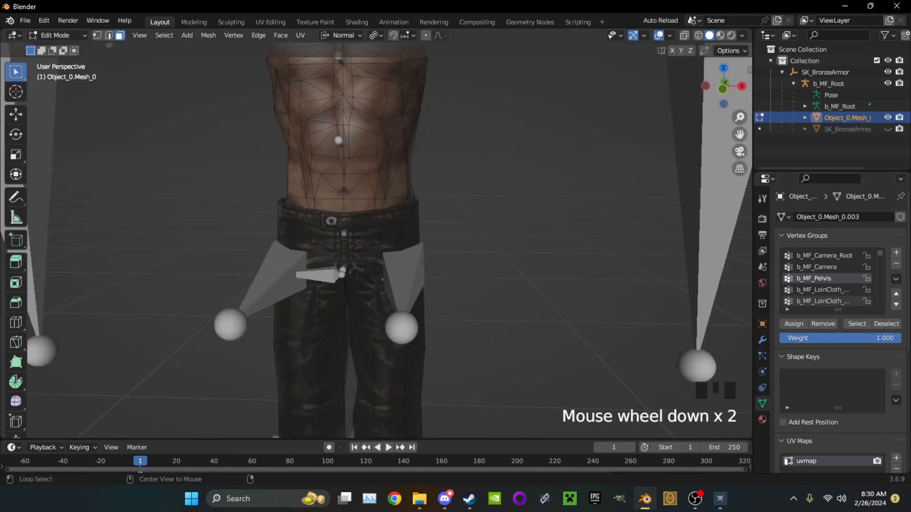
{"action": "key", "text": "alt+z"}
{"action": "left_click", "coordinate": [722, 88]}
{"action": "scroll", "coordinate": [376, 240], "scroll_direction": "up", "scroll_amount": 4}
{"action": "left_click_drag", "start_coordinate": [232, 132], "coordinate": [480, 197]}
{"action": "key", "text": "alt+z"}
{"action": "middle_click_drag", "start_coordinate": [480, 197], "coordinate": [477, 204]}
Inspect the trousers' waist area and hide the b_MF_Root armature
{"action": "scroll", "coordinate": [477, 204], "scroll_direction": "down", "scroll_amount": 5}
{"action": "middle_click_drag", "start_coordinate": [477, 204], "coordinate": [474, 242], "text": "shift"}
{"action": "middle_click_drag", "start_coordinate": [420, 271], "coordinate": [427, 239]}
{"action": "left_click", "coordinate": [377, 236], "text": "shift"}
{"action": "left_click", "coordinate": [426, 253], "text": "shift"}
{"action": "scroll", "coordinate": [522, 285], "scroll_direction": "up", "scroll_amount": 4}
{"action": "middle_click_drag", "start_coordinate": [521, 284], "coordinate": [551, 293]}
{"action": "left_click", "coordinate": [887, 83]}
Select the band of trouser faces around Dante's hips from the waistband to the upper thighs
{"action": "left_click", "coordinate": [245, 285], "text": "shift"}
{"action": "middle_click_drag", "start_coordinate": [294, 280], "coordinate": [418, 277]}
{"action": "left_click_drag", "start_coordinate": [561, 250], "coordinate": [628, 313], "text": "shift"}
{"action": "left_click_drag", "start_coordinate": [536, 289], "coordinate": [613, 338], "text": "shift"}
{"action": "left_click_drag", "start_coordinate": [488, 237], "coordinate": [535, 285], "text": "shift"}
{"action": "middle_click_drag", "start_coordinate": [535, 285], "coordinate": [636, 286]}
{"action": "middle_click_drag", "start_coordinate": [360, 285], "coordinate": [301, 278]}
{"action": "left_click_drag", "start_coordinate": [301, 278], "coordinate": [406, 322], "text": "shift"}
{"action": "middle_click_drag", "start_coordinate": [406, 322], "coordinate": [517, 294]}
{"action": "left_click", "coordinate": [498, 290], "text": "shift"}
{"action": "middle_click_drag", "start_coordinate": [455, 280], "coordinate": [403, 266]}
{"action": "left_click", "coordinate": [502, 294], "text": "shift"}
{"action": "scroll", "coordinate": [403, 266], "scroll_direction": "down", "scroll_amount": 4}
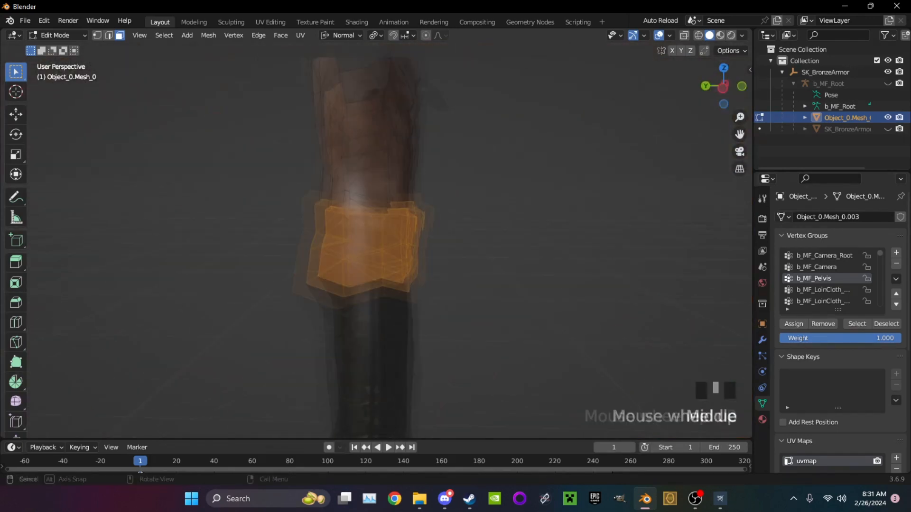
Add the missed faces around the hips and crotch to the selection and assign it to the b_MF_Pelvis vertex group
{"action": "scroll", "coordinate": [403, 265], "scroll_direction": "up", "scroll_amount": 3}
{"action": "left_click_drag", "start_coordinate": [354, 193], "coordinate": [394, 217], "text": "shift"}
{"action": "middle_click_drag", "start_coordinate": [394, 217], "coordinate": [303, 232]}
{"action": "left_click_drag", "start_coordinate": [288, 234], "coordinate": [322, 259], "text": "shift"}
{"action": "middle_click_drag", "start_coordinate": [322, 259], "coordinate": [399, 294]}
{"action": "scroll", "coordinate": [375, 246], "scroll_direction": "up", "scroll_amount": 3}
{"action": "left_click", "coordinate": [399, 299], "text": "shift"}
{"action": "middle_click_drag", "start_coordinate": [399, 299], "coordinate": [360, 285]}
{"action": "left_click", "coordinate": [408, 251], "text": "shift"}
{"action": "scroll", "coordinate": [389, 247], "scroll_direction": "up", "scroll_amount": 3}
{"action": "middle_click_drag", "start_coordinate": [389, 247], "coordinate": [351, 266]}
{"action": "scroll", "coordinate": [389, 247], "scroll_direction": "down", "scroll_amount": 2}
{"action": "scroll", "coordinate": [379, 238], "scroll_direction": "down", "scroll_amount": 4}
{"action": "middle_click_drag", "start_coordinate": [379, 237], "coordinate": [394, 237]}
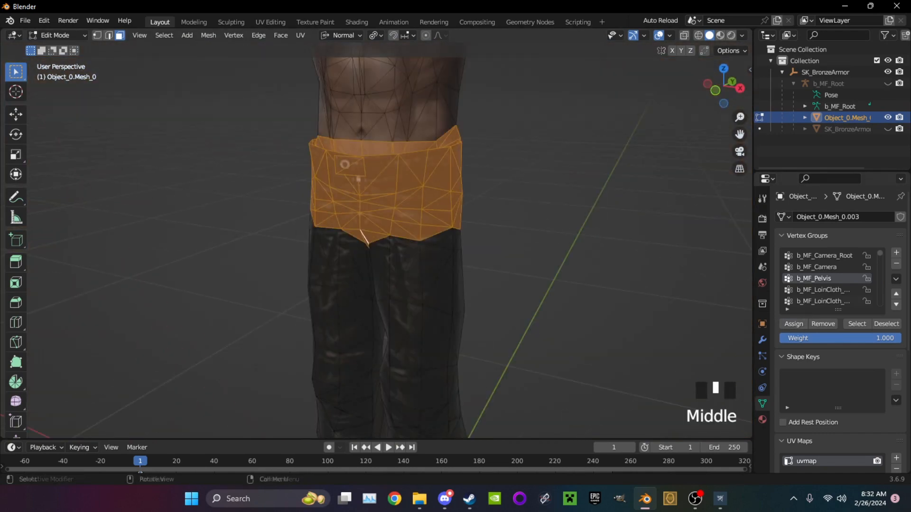
{"action": "left_click", "coordinate": [531, 246]}
{"action": "middle_click_drag", "start_coordinate": [531, 246], "coordinate": [578, 242]}
Make b_MF_Thigh_R the active vertex group and select the trouser faces around Dante's right thigh
{"action": "scroll", "coordinate": [828, 290], "scroll_direction": "down", "scroll_amount": 3}
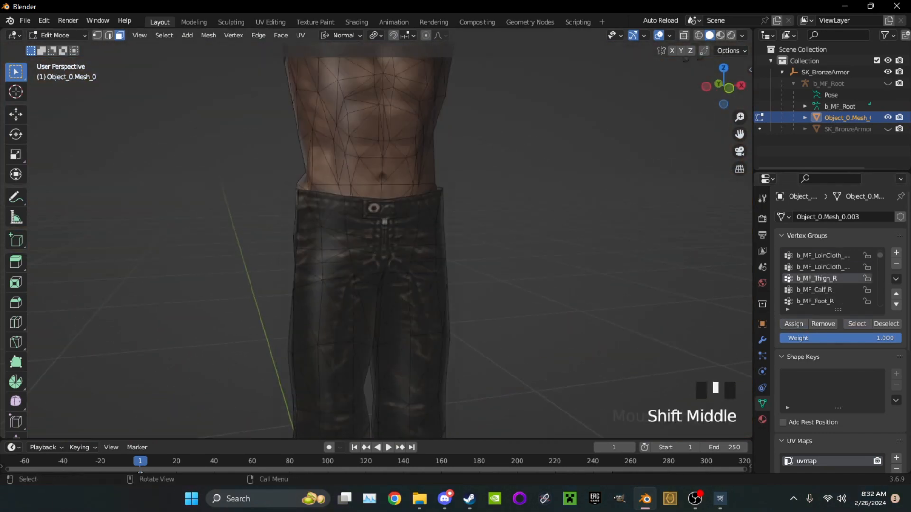
{"action": "middle_click_drag", "start_coordinate": [379, 237], "coordinate": [408, 152], "text": "shift"}
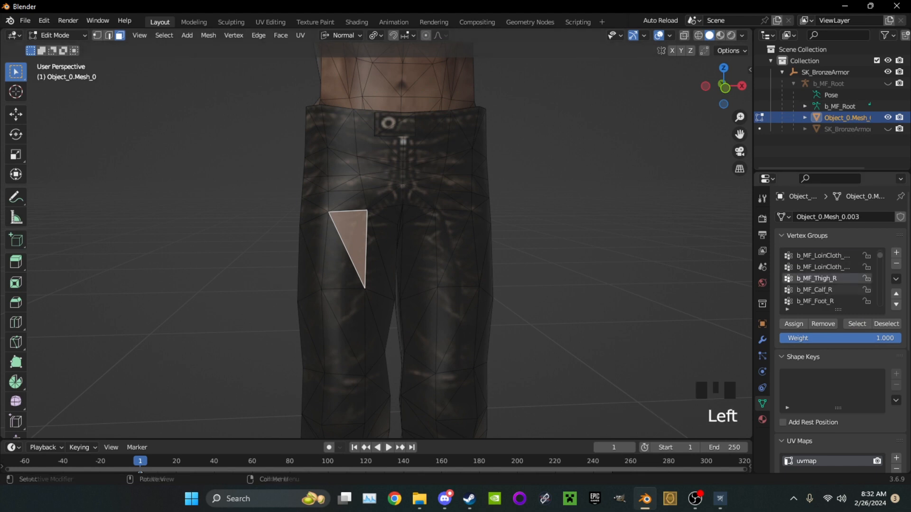
{"action": "left_click_drag", "start_coordinate": [317, 281], "coordinate": [395, 321], "text": "shift"}
{"action": "middle_click_drag", "start_coordinate": [394, 321], "coordinate": [603, 319]}
{"action": "middle_click_drag", "start_coordinate": [434, 327], "coordinate": [327, 304]}
{"action": "left_click_drag", "start_coordinate": [327, 304], "coordinate": [362, 338], "text": "shift"}
{"action": "middle_click_drag", "start_coordinate": [362, 338], "coordinate": [227, 316]}
{"action": "mouse_move", "coordinate": [386, 324]}
{"action": "left_mouse_down", "text": "shift"}
{"action": "mouse_move", "coordinate": [395, 324]}
{"action": "mouse_move", "coordinate": [391, 335]}
{"action": "left_mouse_up", "text": "shift"}
{"action": "middle_click_drag", "start_coordinate": [392, 335], "coordinate": [583, 304]}
{"action": "left_click_drag", "start_coordinate": [406, 286], "coordinate": [425, 315], "text": "shift"}
{"action": "middle_click_drag", "start_coordinate": [426, 315], "coordinate": [266, 294]}
{"action": "left_click_drag", "start_coordinate": [391, 285], "coordinate": [403, 303], "text": "shift"}
Recall the b_MF_Pelvis faces and examine the crotch area from below
{"action": "scroll", "coordinate": [830, 279], "scroll_direction": "up", "scroll_amount": 3}
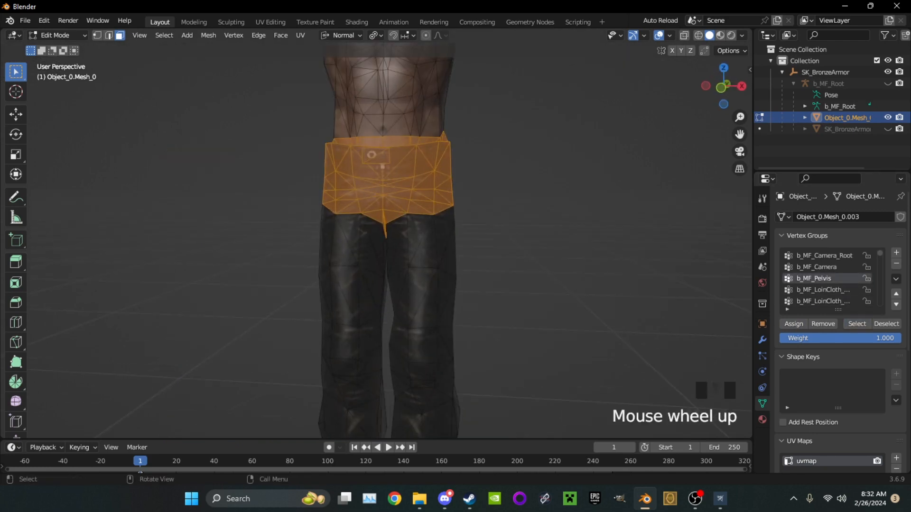
{"action": "scroll", "coordinate": [375, 237], "scroll_direction": "up", "scroll_amount": 2}
{"action": "middle_click_drag", "start_coordinate": [375, 238], "coordinate": [393, 199]}
{"action": "left_click", "coordinate": [522, 284]}
{"action": "left_click", "coordinate": [569, 265]}
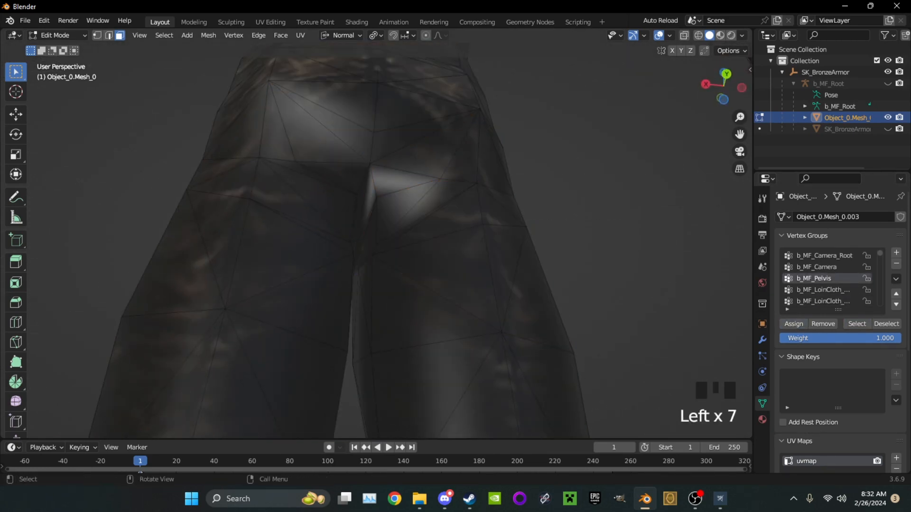
Complete the right thigh's face selection for b_MF_Thigh_R around the side and back of the leg
{"action": "scroll", "coordinate": [375, 237], "scroll_direction": "down", "scroll_amount": 5}
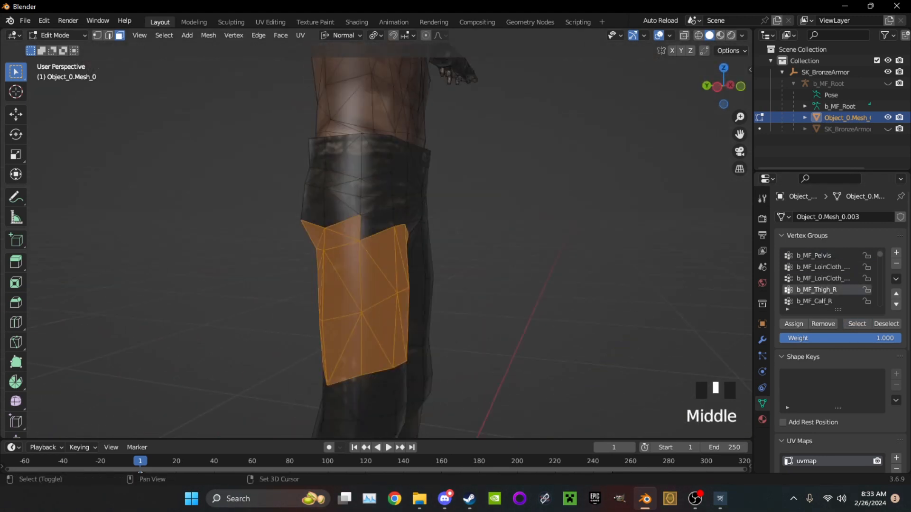
{"action": "middle_click_drag", "start_coordinate": [360, 284], "coordinate": [408, 272]}
{"action": "scroll", "coordinate": [370, 279], "scroll_direction": "up", "scroll_amount": 4}
{"action": "left_click", "coordinate": [370, 279], "text": "shift"}
{"action": "scroll", "coordinate": [427, 272], "scroll_direction": "up", "scroll_amount": 3}
{"action": "scroll", "coordinate": [370, 275], "scroll_direction": "down", "scroll_amount": 5}
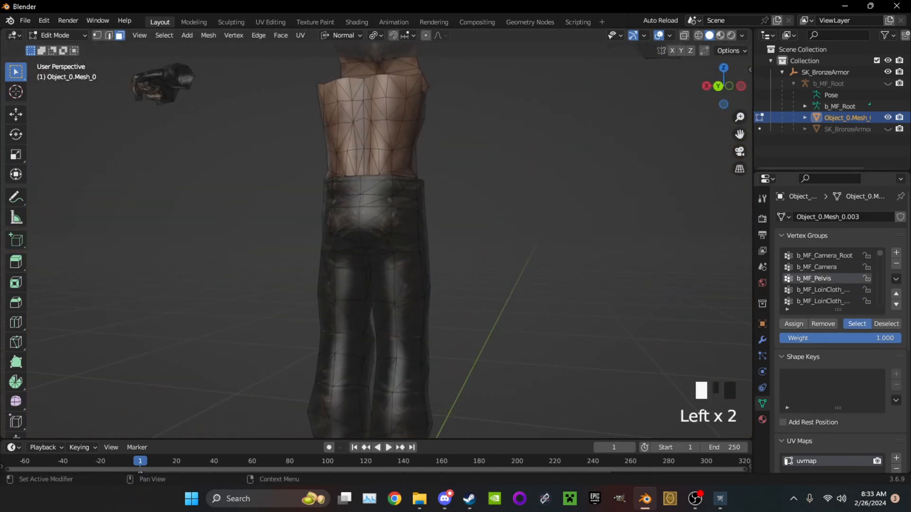
Recall the b_MF_Pelvis and neighbouring vertex groups' faces and examine their boundaries around the hips and upper thighs
{"action": "scroll", "coordinate": [522, 266], "scroll_direction": "up", "scroll_amount": 3}
{"action": "middle_click_drag", "start_coordinate": [522, 266], "coordinate": [493, 246]}
{"action": "scroll", "coordinate": [830, 279], "scroll_direction": "down", "scroll_amount": 2}
{"action": "left_click_drag", "start_coordinate": [385, 225], "coordinate": [376, 212]}
{"action": "left_click", "coordinate": [817, 290]}
{"action": "left_click", "coordinate": [857, 324]}
{"action": "mouse_move", "coordinate": [455, 265]}
{"action": "middle_mouse_down"}
{"action": "mouse_move", "coordinate": [493, 266]}
{"action": "mouse_move", "coordinate": [427, 265]}
{"action": "mouse_move", "coordinate": [467, 266]}
{"action": "middle_mouse_up"}
{"action": "scroll", "coordinate": [825, 279], "scroll_direction": "up", "scroll_amount": 1}
{"action": "left_click", "coordinate": [816, 267]}
{"action": "left_click", "coordinate": [856, 324]}
{"action": "left_click", "coordinate": [467, 266]}
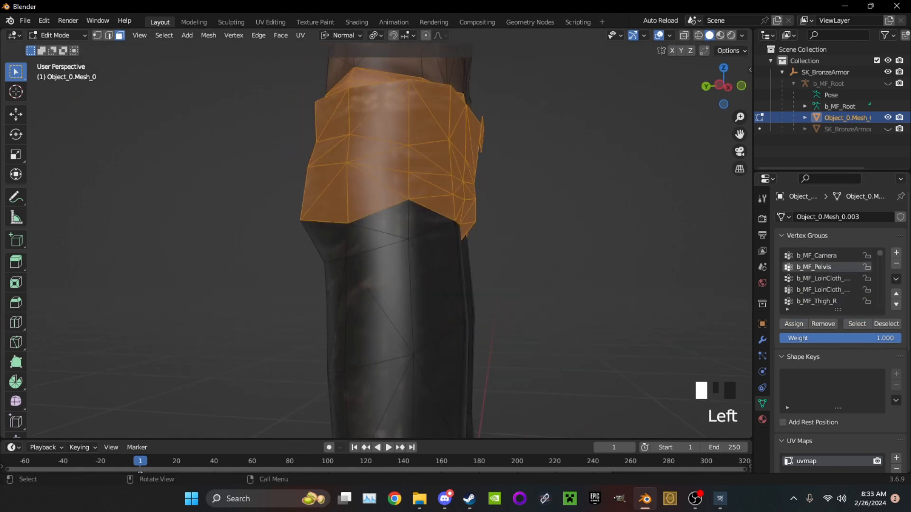
{"action": "left_click", "coordinate": [856, 324]}
{"action": "middle_click_drag", "start_coordinate": [560, 294], "coordinate": [519, 273]}
{"action": "left_click", "coordinate": [597, 294]}
{"action": "scroll", "coordinate": [825, 280], "scroll_direction": "up", "scroll_amount": 1}
{"action": "left_click", "coordinate": [816, 267]}
{"action": "left_click", "coordinate": [857, 324]}
{"action": "left_click", "coordinate": [522, 285]}
Recall the b_MF_Thigh_R faces in the front X-ray view and box-select the faces just above the right knee
{"action": "scroll", "coordinate": [522, 285], "scroll_direction": "down", "scroll_amount": 2}
{"action": "scroll", "coordinate": [817, 278], "scroll_direction": "down", "scroll_amount": 2}
{"action": "left_click", "coordinate": [720, 86]}
{"action": "scroll", "coordinate": [441, 241], "scroll_direction": "up", "scroll_amount": 4}
{"action": "left_click", "coordinate": [856, 324]}
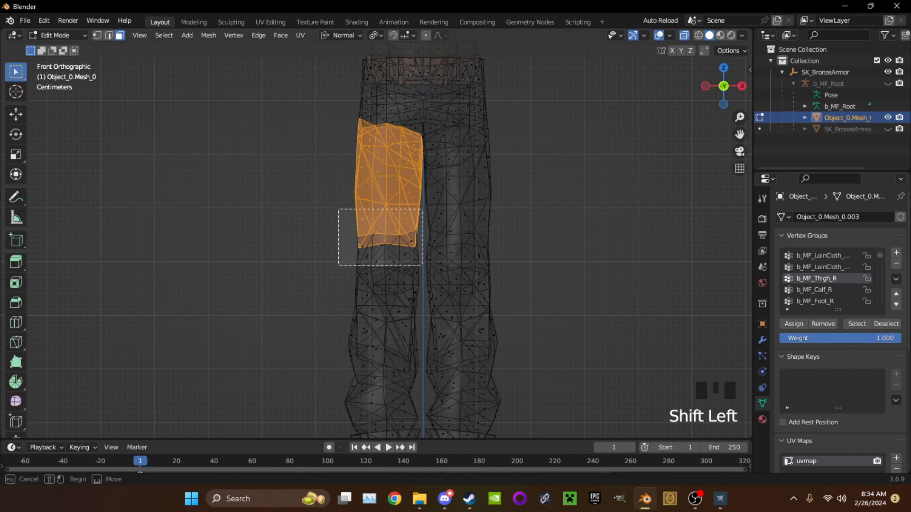
{"action": "scroll", "coordinate": [441, 241], "scroll_direction": "up", "scroll_amount": 1}
{"action": "middle_click_drag", "start_coordinate": [441, 241], "coordinate": [477, 240]}
{"action": "left_click", "coordinate": [817, 278]}
{"action": "left_click", "coordinate": [856, 324]}
Make b_MF_Calf_R the active vertex group and select the right trouser leg's faces from the knee down to the boot
{"action": "key", "text": "KP_1"}
{"action": "scroll", "coordinate": [403, 238], "scroll_direction": "down", "scroll_amount": 4}
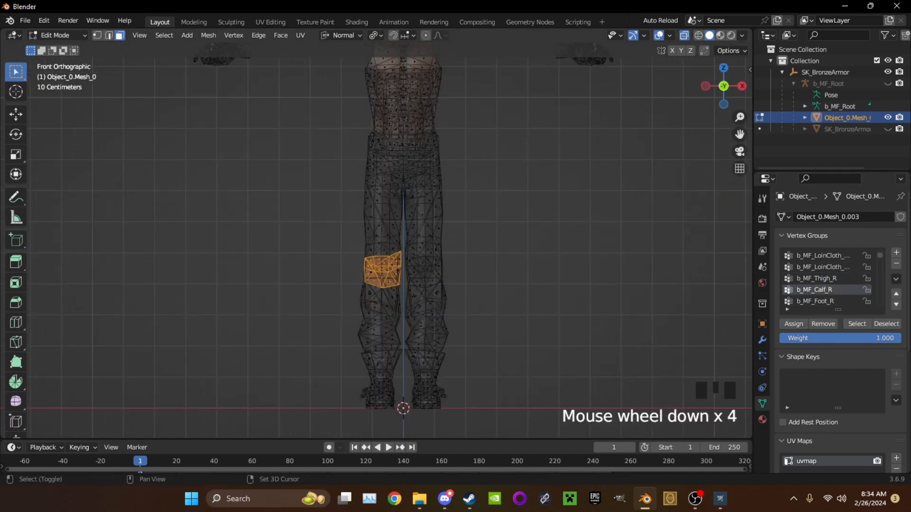
{"action": "key", "text": "ctrl+z"}
{"action": "key", "text": "alt+z"}
{"action": "scroll", "coordinate": [379, 351], "scroll_direction": "up", "scroll_amount": 5}
{"action": "middle_click_drag", "start_coordinate": [379, 332], "coordinate": [479, 327]}
{"action": "scroll", "coordinate": [403, 294], "scroll_direction": "up", "scroll_amount": 1}
{"action": "middle_click_drag", "start_coordinate": [342, 294], "coordinate": [427, 294]}
{"action": "left_click_drag", "start_coordinate": [395, 288], "coordinate": [350, 304], "text": "shift"}
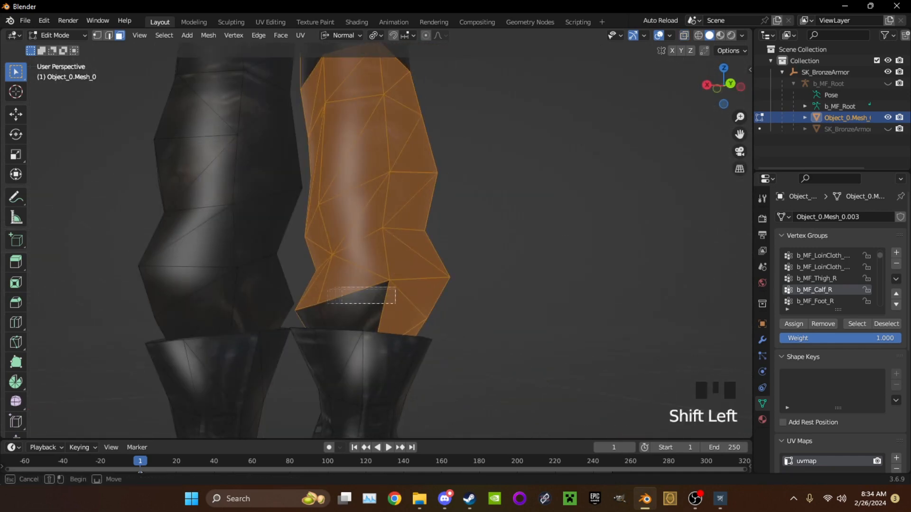
{"action": "left_click_drag", "start_coordinate": [294, 320], "coordinate": [292, 323], "text": "shift"}
{"action": "scroll", "coordinate": [332, 308], "scroll_direction": "down", "scroll_amount": 2}
Add the remaining faces around the right knee and lower leg, and assign the selection to b_MF_Calf_R
{"action": "middle_click_drag", "start_coordinate": [332, 303], "coordinate": [512, 289]}
{"action": "scroll", "coordinate": [408, 228], "scroll_direction": "up", "scroll_amount": 1}
{"action": "left_click_drag", "start_coordinate": [370, 138], "coordinate": [392, 157], "text": "shift"}
{"action": "middle_click_drag", "start_coordinate": [391, 157], "coordinate": [502, 159]}
{"action": "middle_click_drag", "start_coordinate": [285, 157], "coordinate": [380, 148]}
{"action": "left_click", "coordinate": [317, 130], "text": "shift"}
{"action": "middle_click_drag", "start_coordinate": [322, 135], "coordinate": [265, 158]}
{"action": "left_click", "coordinate": [461, 129], "text": "shift"}
{"action": "scroll", "coordinate": [360, 284], "scroll_direction": "down", "scroll_amount": 3}
{"action": "middle_click_drag", "start_coordinate": [360, 294], "coordinate": [327, 214], "text": "shift"}
{"action": "scroll", "coordinate": [332, 214], "scroll_direction": "down", "scroll_amount": 5}
{"action": "scroll", "coordinate": [374, 237], "scroll_direction": "up", "scroll_amount": 5}
{"action": "middle_click_drag", "start_coordinate": [374, 238], "coordinate": [356, 232]}
{"action": "scroll", "coordinate": [427, 227], "scroll_direction": "down", "scroll_amount": 5}
{"action": "left_click", "coordinate": [793, 324]}
{"action": "scroll", "coordinate": [427, 237], "scroll_direction": "down", "scroll_amount": 2}
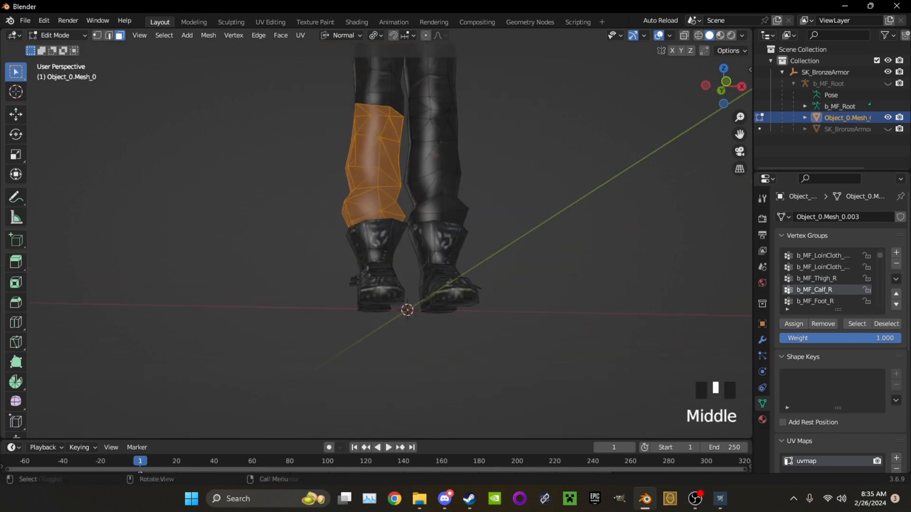
Select the linked pieces of the right boot and assign them to the b_MF_Foot_R vertex group
{"action": "middle_click_drag", "start_coordinate": [371, 147], "coordinate": [376, 164]}
{"action": "scroll", "coordinate": [375, 164], "scroll_direction": "up", "scroll_amount": 2}
{"action": "left_click", "coordinate": [377, 164]}
{"action": "scroll", "coordinate": [374, 285], "scroll_direction": "down", "scroll_amount": 4}
{"action": "middle_click_drag", "start_coordinate": [361, 304], "coordinate": [545, 351]}
{"action": "key", "text": "l"}
{"action": "key", "text": "l"}
{"action": "left_click", "coordinate": [793, 323]}
Show the b_MF_Root armature and test-rotate its b_MF_Calf_R bone in Pose Mode
{"action": "middle_click_drag", "start_coordinate": [546, 303], "coordinate": [455, 266]}
{"action": "left_click", "coordinate": [887, 83]}
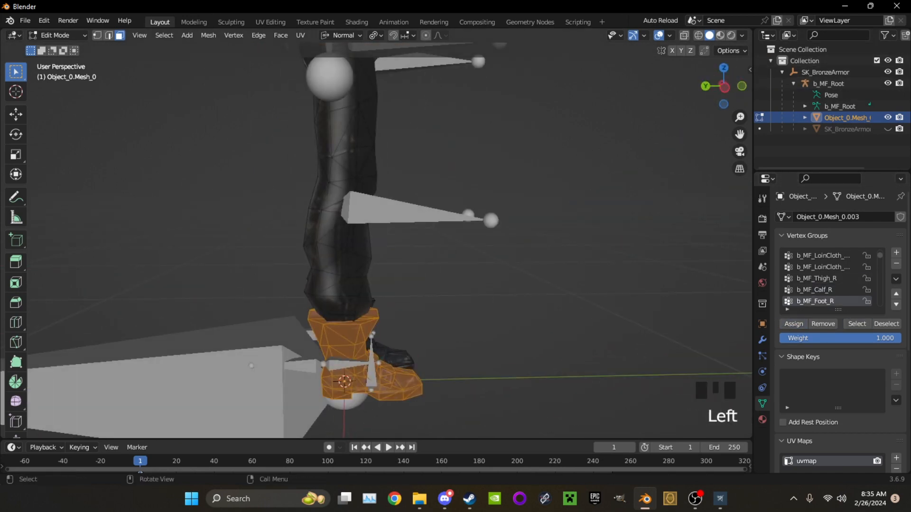
{"action": "key", "text": "Tab"}
{"action": "left_click", "coordinate": [408, 212]}
{"action": "middle_click_drag", "start_coordinate": [408, 213], "coordinate": [353, 211]}
{"action": "scroll", "coordinate": [434, 207], "scroll_direction": "down", "scroll_amount": 2}
{"action": "middle_click_drag", "start_coordinate": [435, 206], "coordinate": [474, 205]}
{"action": "left_click", "coordinate": [16, 134]}
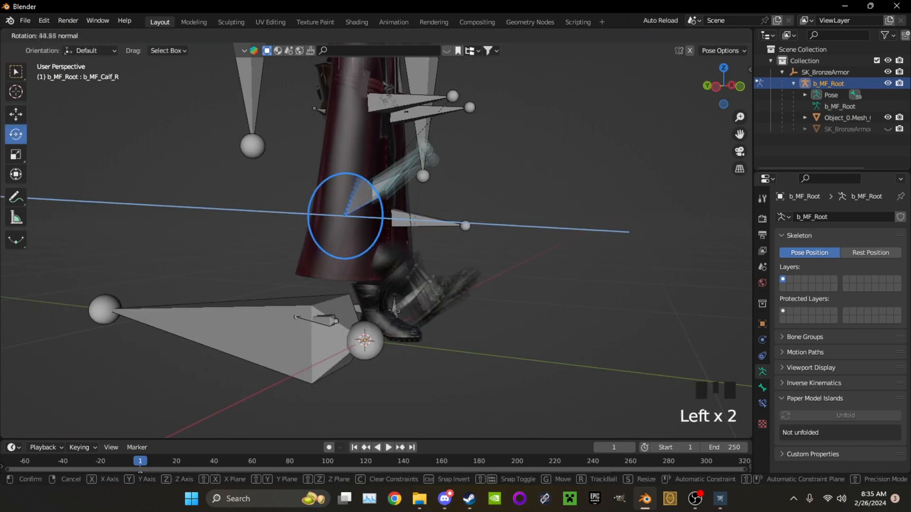
{"action": "left_click_drag", "start_coordinate": [359, 181], "coordinate": [370, 194]}
Try rotating other lower-body bones, including b_MF_LoinCloth_Front, and undo the test rotations
{"action": "middle_click_drag", "start_coordinate": [380, 213], "coordinate": [512, 223]}
{"action": "left_click_drag", "start_coordinate": [375, 251], "coordinate": [360, 237]}
{"action": "middle_click_drag", "start_coordinate": [361, 247], "coordinate": [408, 237]}
{"action": "scroll", "coordinate": [380, 238], "scroll_direction": "down", "scroll_amount": 3}
{"action": "middle_click_drag", "start_coordinate": [379, 214], "coordinate": [375, 303], "text": "shift"}
{"action": "left_click", "coordinate": [344, 190]}
{"action": "left_click_drag", "start_coordinate": [354, 204], "coordinate": [318, 181]}
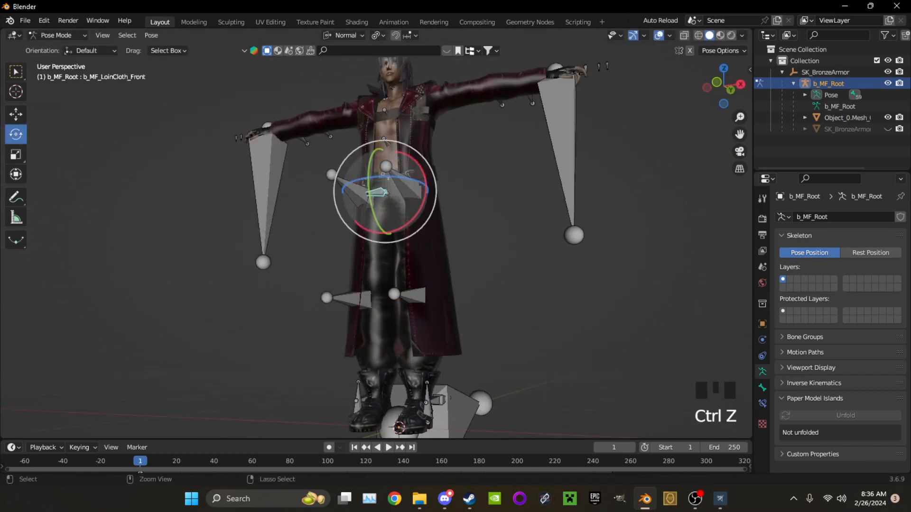
{"action": "key", "text": "ctrl+z"}
Return to Edit Mode on Object_0.Mesh_0 and make b_MF_Thigh_L the active vertex group
{"action": "left_click", "coordinate": [418, 256]}
{"action": "left_click", "coordinate": [58, 36]}
{"action": "middle_click_drag", "start_coordinate": [418, 256], "coordinate": [373, 273]}
{"action": "left_click", "coordinate": [58, 61]}
{"action": "scroll", "coordinate": [380, 238], "scroll_direction": "up", "scroll_amount": 2}
{"action": "scroll", "coordinate": [379, 237], "scroll_direction": "down", "scroll_amount": 2}
{"action": "scroll", "coordinate": [814, 278], "scroll_direction": "down", "scroll_amount": 3}
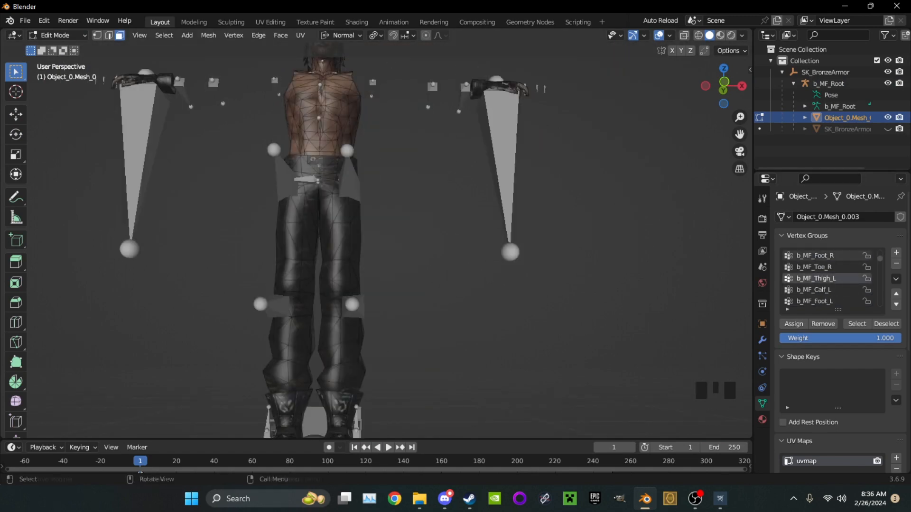
Align to the front view with X-ray enabled and select the trouser faces around the left thigh
{"action": "scroll", "coordinate": [375, 249], "scroll_direction": "up", "scroll_amount": 4}
{"action": "middle_click_drag", "start_coordinate": [403, 228], "coordinate": [394, 256]}
{"action": "left_click_drag", "start_coordinate": [419, 225], "coordinate": [335, 265]}
{"action": "key", "text": "KP_1"}
{"action": "left_click", "coordinate": [684, 36]}
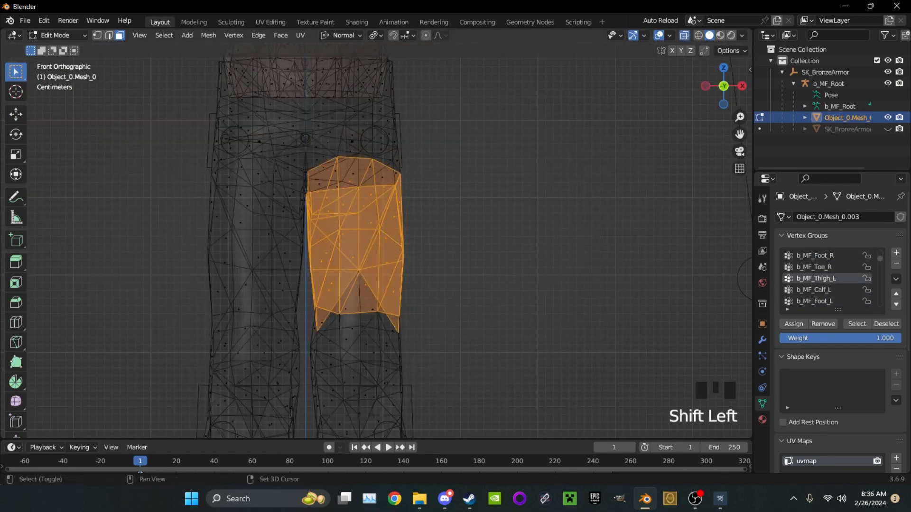
Hide the b_MF_Root armature and assign the selected left-thigh trouser faces to the b_MF_Thigh_L vertex group
{"action": "left_click", "coordinate": [684, 36]}
{"action": "middle_click_drag", "start_coordinate": [569, 199], "coordinate": [341, 190]}
{"action": "middle_click_drag", "start_coordinate": [439, 137], "coordinate": [412, 233]}
{"action": "left_click_drag", "start_coordinate": [415, 233], "coordinate": [350, 286], "text": "shift"}
{"action": "middle_click_drag", "start_coordinate": [361, 280], "coordinate": [531, 237]}
{"action": "left_click", "coordinate": [888, 84]}
{"action": "scroll", "coordinate": [451, 228], "scroll_direction": "up", "scroll_amount": 3}
{"action": "scroll", "coordinate": [455, 227], "scroll_direction": "down", "scroll_amount": 1}
{"action": "left_click", "coordinate": [794, 324]}
Deselect and reselect the b_MF_Thigh_L group to check its assigned faces, and hide those faces
{"action": "left_click", "coordinate": [886, 324]}
{"action": "left_click", "coordinate": [856, 324]}
{"action": "left_click", "coordinate": [886, 324]}
{"action": "left_click", "coordinate": [857, 324]}
{"action": "scroll", "coordinate": [831, 302], "scroll_direction": "down", "scroll_amount": 3}
{"action": "left_click", "coordinate": [886, 324]}
{"action": "left_click", "coordinate": [857, 324]}
{"action": "key", "text": "h"}
{"action": "scroll", "coordinate": [455, 237], "scroll_direction": "down", "scroll_amount": 2}
{"action": "middle_click_drag", "start_coordinate": [427, 237], "coordinate": [536, 232]}
{"action": "left_click", "coordinate": [857, 324]}
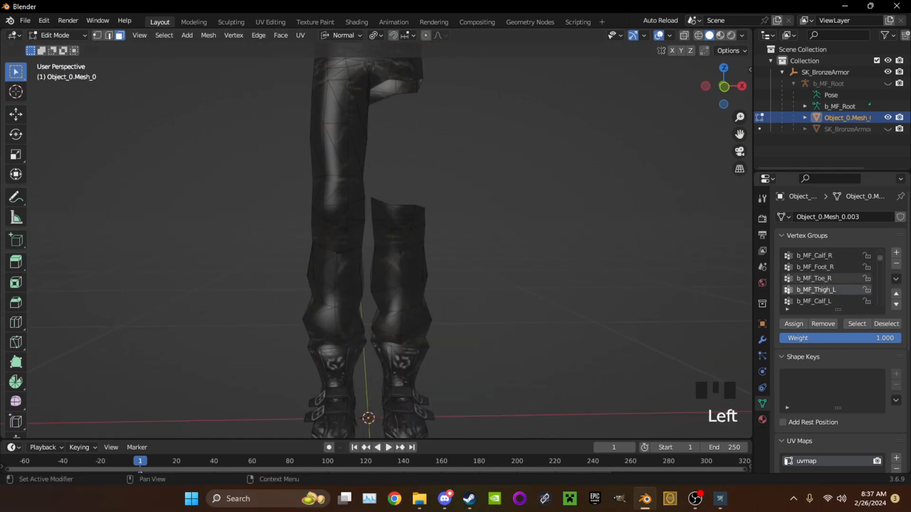
Assign the linked left lower-leg part to b_MF_Calf_L, hide it, and assign the linked foot part to b_MF_Foot_L
{"action": "key", "text": "l"}
{"action": "left_click", "coordinate": [793, 323]}
{"action": "key", "text": "h"}
{"action": "middle_click_drag", "start_coordinate": [403, 361], "coordinate": [423, 312], "text": "shift"}
{"action": "key", "text": "l"}
{"action": "left_click", "coordinate": [814, 290]}
{"action": "left_click", "coordinate": [794, 324]}
Make b_MF_Toe_L the active vertex group, show the b_MF_Root armature, and compare against the SK_BronzeArmor mesh by toggling its visibility
{"action": "scroll", "coordinate": [474, 256], "scroll_direction": "down", "scroll_amount": 1}
{"action": "left_click", "coordinate": [813, 301]}
{"action": "left_click", "coordinate": [887, 129]}
{"action": "scroll", "coordinate": [521, 266], "scroll_direction": "up", "scroll_amount": 4}
{"action": "middle_click_drag", "start_coordinate": [522, 266], "coordinate": [521, 289]}
{"action": "scroll", "coordinate": [527, 266], "scroll_direction": "down", "scroll_amount": 4}
{"action": "left_click", "coordinate": [887, 84]}
{"action": "middle_click_drag", "start_coordinate": [522, 199], "coordinate": [559, 263], "text": "shift"}
{"action": "left_click", "coordinate": [887, 118]}
{"action": "left_click", "coordinate": [887, 118]}
{"action": "left_click", "coordinate": [887, 129]}
{"action": "scroll", "coordinate": [370, 285], "scroll_direction": "up", "scroll_amount": 2}
{"action": "scroll", "coordinate": [370, 284], "scroll_direction": "down", "scroll_amount": 5}
Hide the linked trouser and boot parts, then assign the belt section to b_MF_Pelvis and hide it
{"action": "key", "text": "l"}
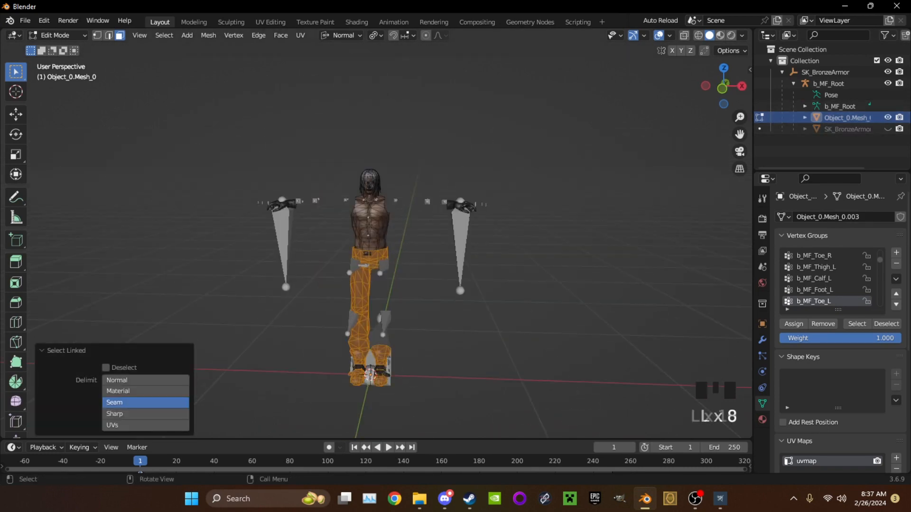
{"action": "key", "text": "h"}
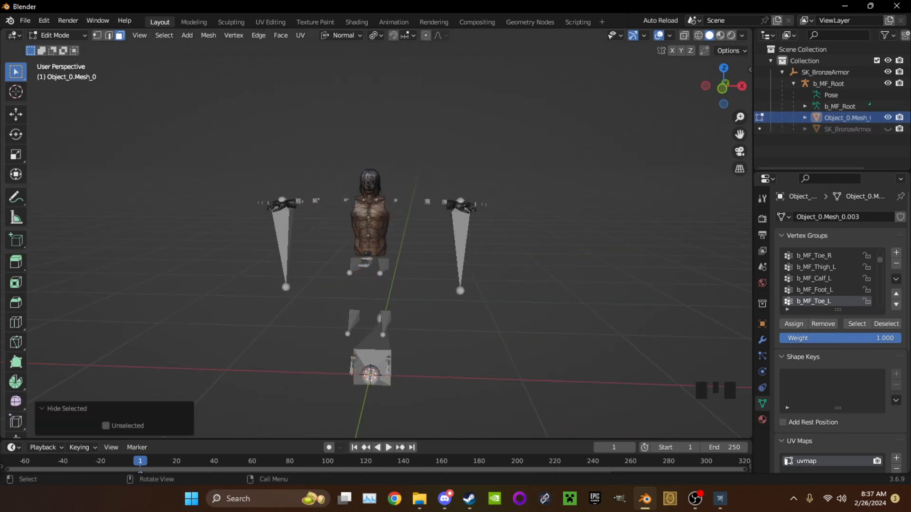
{"action": "scroll", "coordinate": [370, 237], "scroll_direction": "up", "scroll_amount": 8}
{"action": "middle_click_drag", "start_coordinate": [370, 237], "coordinate": [374, 280], "text": "shift"}
{"action": "middle_click_drag", "start_coordinate": [374, 280], "coordinate": [381, 271]}
{"action": "double_click", "coordinate": [346, 339]}
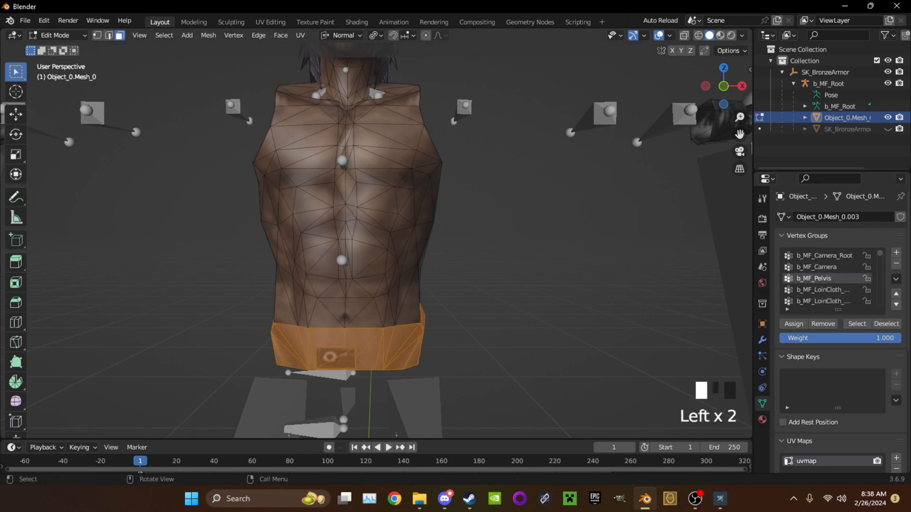
{"action": "key", "text": "h"}
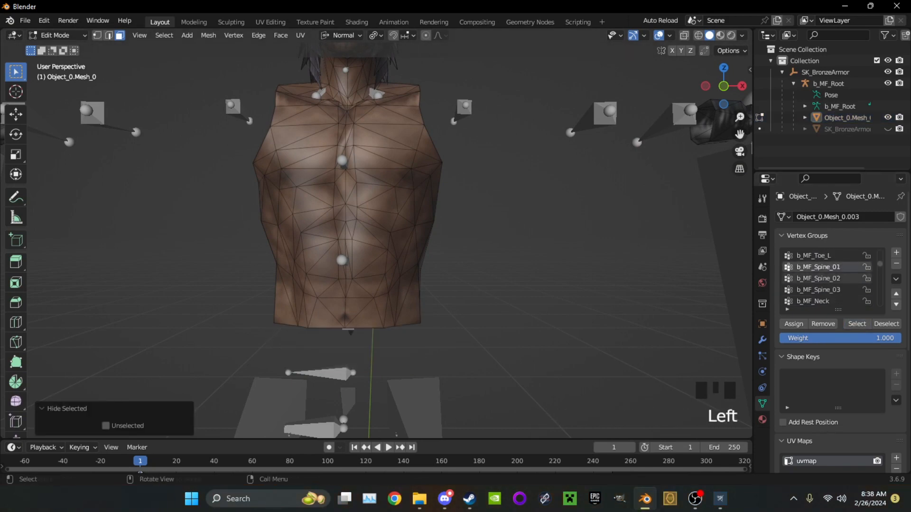
Box-select the lower-torso faces through the mesh with X-ray in front view for the b_MF_Spine_01 group
{"action": "key", "text": "alt+z"}
{"action": "left_click", "coordinate": [723, 86]}
{"action": "left_click_drag", "start_coordinate": [482, 272], "coordinate": [279, 323]}
{"action": "key", "text": "alt+z"}
{"action": "mouse_move", "coordinate": [279, 323]}
{"action": "middle_mouse_down"}
{"action": "mouse_move", "coordinate": [491, 321]}
{"action": "mouse_move", "coordinate": [289, 318]}
{"action": "middle_mouse_up"}
{"action": "scroll", "coordinate": [289, 318], "scroll_direction": "up", "scroll_amount": 3}
{"action": "scroll", "coordinate": [289, 318], "scroll_direction": "down", "scroll_amount": 5}
{"action": "scroll", "coordinate": [289, 318], "scroll_direction": "up", "scroll_amount": 3}
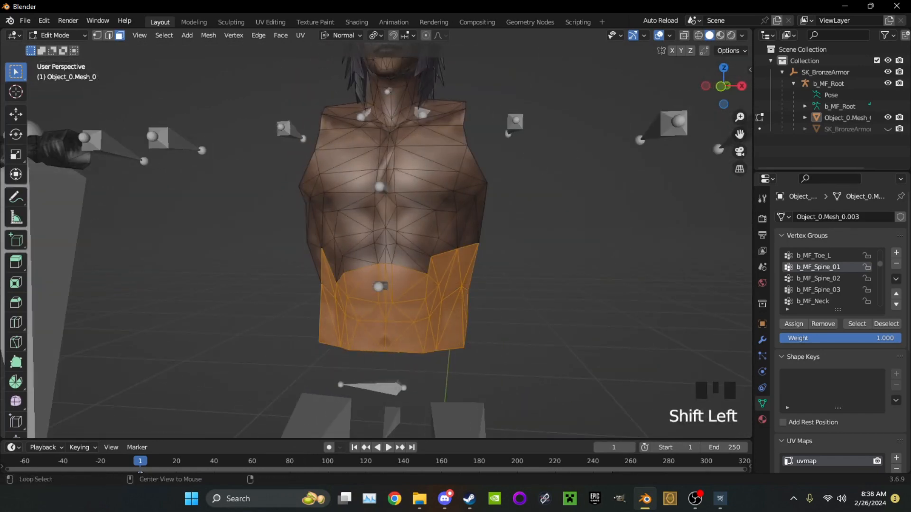
{"action": "left_click", "coordinate": [721, 86]}
{"action": "key", "text": "alt+z"}
{"action": "left_click_drag", "start_coordinate": [549, 256], "coordinate": [296, 351], "text": "shift"}
{"action": "key", "text": "alt+z"}
{"action": "middle_click_drag", "start_coordinate": [296, 351], "coordinate": [321, 350]}
Add the missed faces around the sides and back of the waist to the b_MF_Spine_01 selection and hide it
{"action": "scroll", "coordinate": [321, 350], "scroll_direction": "up", "scroll_amount": 2}
{"action": "left_click_drag", "start_coordinate": [445, 291], "coordinate": [366, 278], "text": "shift"}
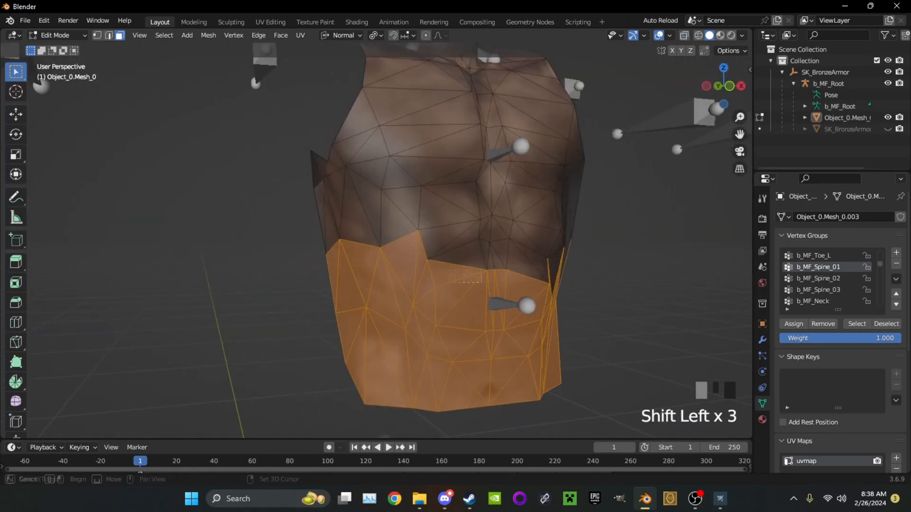
{"action": "middle_click_drag", "start_coordinate": [445, 284], "coordinate": [417, 280]}
{"action": "left_click_drag", "start_coordinate": [526, 252], "coordinate": [455, 280], "text": "shift"}
{"action": "middle_click_drag", "start_coordinate": [559, 271], "coordinate": [446, 261]}
{"action": "left_click_drag", "start_coordinate": [483, 243], "coordinate": [444, 272], "text": "shift"}
{"action": "scroll", "coordinate": [441, 273], "scroll_direction": "down", "scroll_amount": 3}
{"action": "middle_click_drag", "start_coordinate": [441, 273], "coordinate": [456, 304]}
{"action": "scroll", "coordinate": [408, 285], "scroll_direction": "up", "scroll_amount": 3}
{"action": "middle_click_drag", "start_coordinate": [455, 304], "coordinate": [460, 284], "text": "shift"}
{"action": "scroll", "coordinate": [460, 285], "scroll_direction": "up", "scroll_amount": 1}
{"action": "key", "text": "h"}
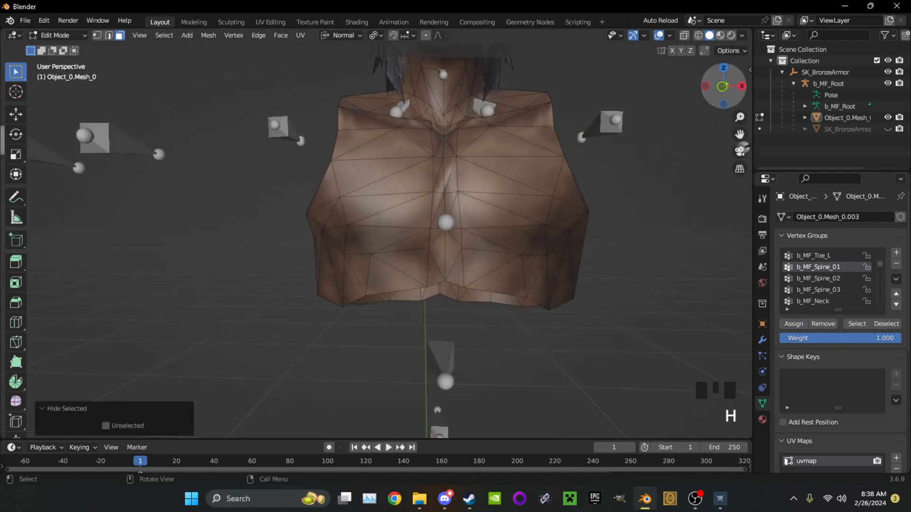
Make b_MF_Spine_02 the active vertex group and box-select the lower-chest faces through X-ray
{"action": "left_click", "coordinate": [722, 86]}
{"action": "key", "text": "alt+z"}
{"action": "left_click", "coordinate": [817, 278]}
{"action": "left_click_drag", "start_coordinate": [644, 231], "coordinate": [283, 368]}
{"action": "key", "text": "alt+z"}
{"action": "middle_click_drag", "start_coordinate": [282, 368], "coordinate": [385, 344]}
{"action": "middle_click_drag", "start_coordinate": [498, 230], "coordinate": [382, 228]}
{"action": "left_click_drag", "start_coordinate": [382, 229], "coordinate": [346, 236], "text": "shift"}
{"action": "middle_click_drag", "start_coordinate": [349, 236], "coordinate": [391, 147]}
Activate the Move tool and edge selection, try shifting an edge on the torso's lower rim, and undo the last change
{"action": "scroll", "coordinate": [316, 235], "scroll_direction": "up", "scroll_amount": 3}
{"action": "left_click", "coordinate": [16, 114]}
{"action": "left_click", "coordinate": [327, 151], "text": "shift"}
{"action": "middle_click_drag", "start_coordinate": [391, 147], "coordinate": [344, 136]}
{"action": "left_click", "coordinate": [616, 171], "text": "shift"}
{"action": "left_click", "coordinate": [109, 35]}
{"action": "left_click", "coordinate": [495, 289]}
{"action": "middle_click_drag", "start_coordinate": [496, 289], "coordinate": [479, 332]}
{"action": "middle_click_drag", "start_coordinate": [479, 332], "coordinate": [437, 342], "text": "shift"}
{"action": "left_click", "coordinate": [421, 418]}
{"action": "left_click", "coordinate": [440, 279], "text": "shift"}
{"action": "left_click_drag", "start_coordinate": [424, 338], "coordinate": [435, 332]}
{"action": "key", "text": "ctrl+z"}
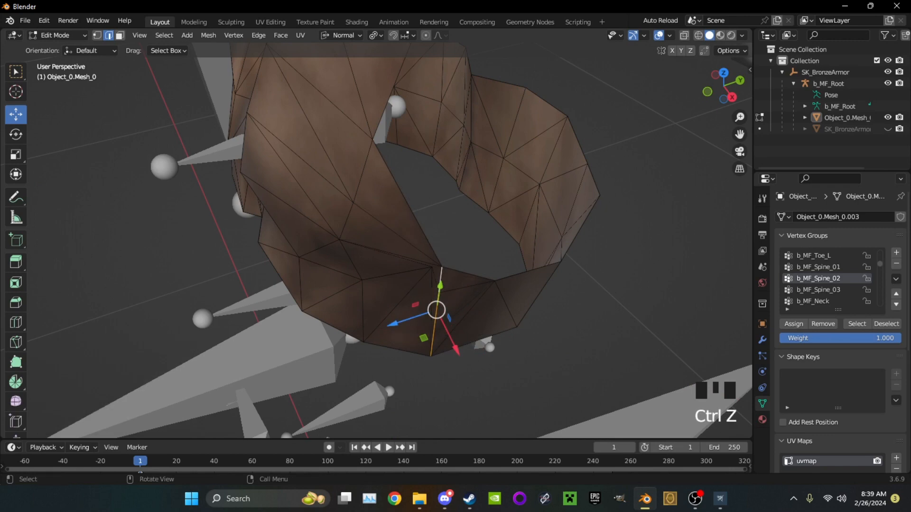
Move the torso's side edge about 0.0085 m along global Y and switch to vertex selection
{"action": "left_click_drag", "start_coordinate": [492, 287], "coordinate": [492, 286]}
{"action": "middle_click_drag", "start_coordinate": [492, 286], "coordinate": [564, 237]}
{"action": "middle_click_drag", "start_coordinate": [565, 237], "coordinate": [528, 325], "text": "shift"}
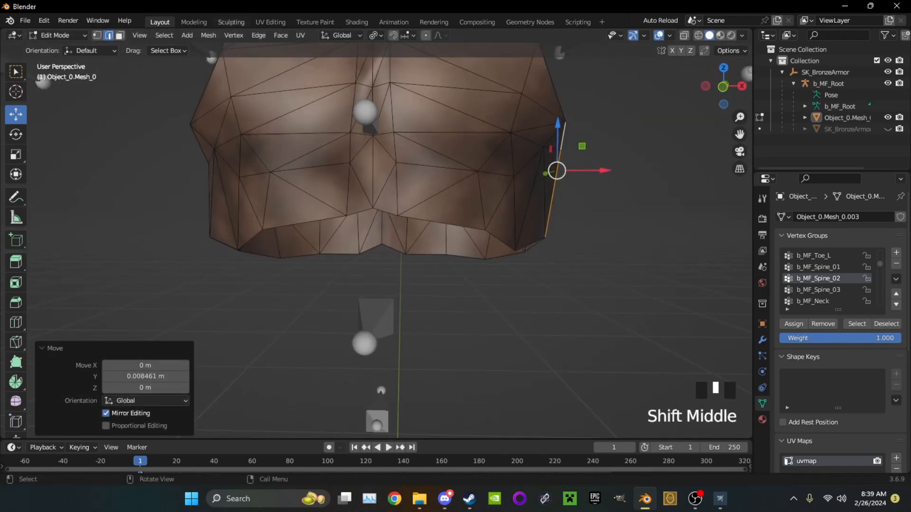
{"action": "left_click", "coordinate": [97, 35]}
{"action": "left_click", "coordinate": [560, 149]}
{"action": "left_click", "coordinate": [560, 150]}
{"action": "scroll", "coordinate": [561, 150], "scroll_direction": "down", "scroll_amount": 3}
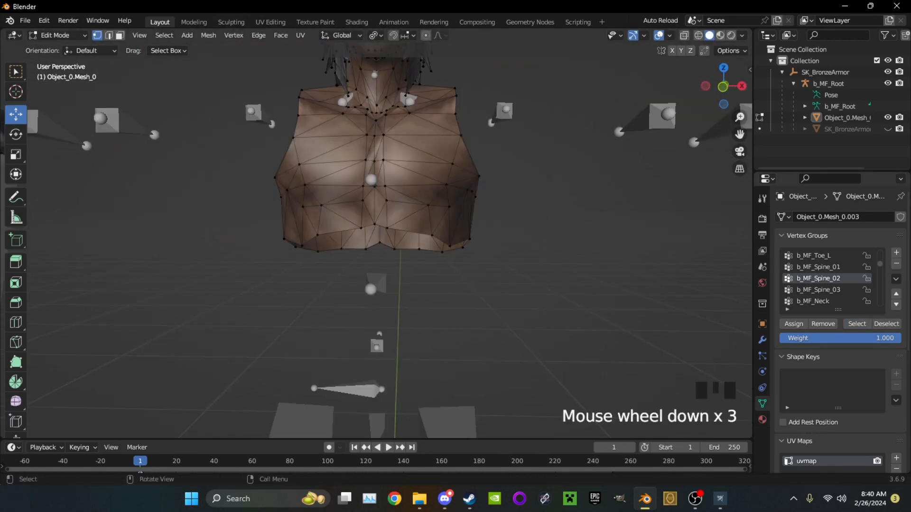
Select the band of lower-chest faces with X-ray in front view, assign it to b_MF_Spine_02, and hide it
{"action": "key", "text": "alt+z"}
{"action": "key", "text": "KP_1"}
{"action": "left_click_drag", "start_coordinate": [541, 314], "coordinate": [261, 216]}
{"action": "key", "text": "alt+z"}
{"action": "scroll", "coordinate": [409, 201], "scroll_direction": "up", "scroll_amount": 3}
{"action": "left_click_drag", "start_coordinate": [409, 201], "coordinate": [285, 165], "text": "shift"}
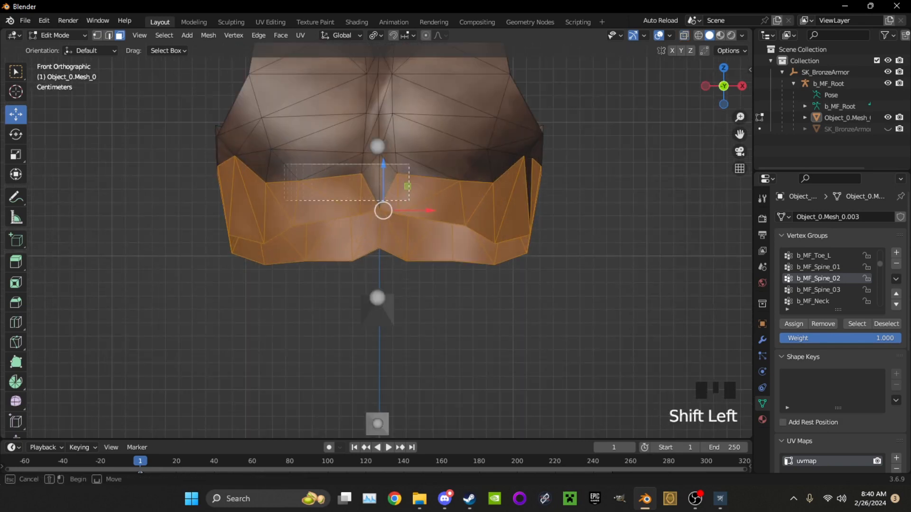
{"action": "middle_click_drag", "start_coordinate": [426, 157], "coordinate": [455, 190]}
{"action": "left_click", "coordinate": [794, 324]}
{"action": "key", "text": "h"}
Box-select the remaining chest faces through the mesh with X-ray in front view
{"action": "scroll", "coordinate": [474, 237], "scroll_direction": "down", "scroll_amount": 4}
{"action": "middle_click_drag", "start_coordinate": [474, 237], "coordinate": [569, 213]}
{"action": "key", "text": "l"}
{"action": "key", "text": "ctrl+z"}
{"action": "key", "text": "l"}
{"action": "middle_click_drag", "start_coordinate": [380, 256], "coordinate": [238, 270]}
{"action": "key", "text": "alt+z"}
{"action": "key", "text": "KP_1"}
{"action": "left_click_drag", "start_coordinate": [581, 313], "coordinate": [258, 165], "text": "shift"}
{"action": "key", "text": "alt+z"}
Extend the chest selection over the collar, both shoulders, and the upper back, leaving out the neck
{"action": "middle_click_drag", "start_coordinate": [294, 171], "coordinate": [304, 204]}
{"action": "scroll", "coordinate": [380, 190], "scroll_direction": "up", "scroll_amount": 4}
{"action": "middle_click_drag", "start_coordinate": [403, 166], "coordinate": [417, 265], "text": "shift"}
{"action": "left_click_drag", "start_coordinate": [470, 232], "coordinate": [335, 166], "text": "shift"}
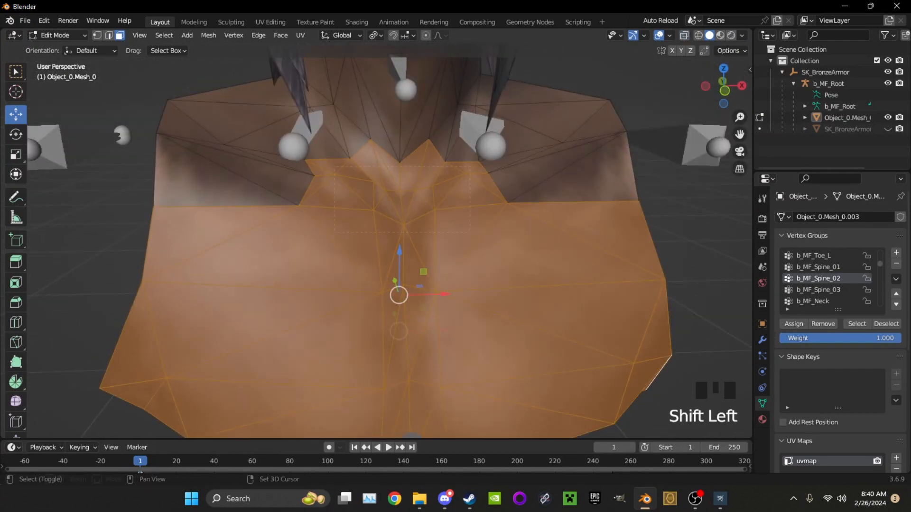
{"action": "middle_click_drag", "start_coordinate": [470, 258], "coordinate": [496, 260]}
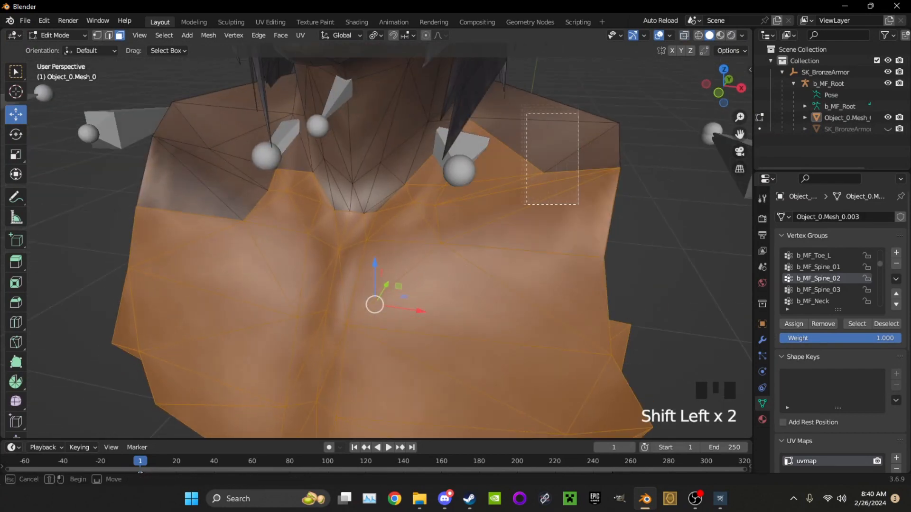
{"action": "left_click_drag", "start_coordinate": [525, 113], "coordinate": [521, 105], "text": "shift"}
{"action": "middle_click_drag", "start_coordinate": [475, 190], "coordinate": [389, 199]}
{"action": "left_click_drag", "start_coordinate": [301, 248], "coordinate": [212, 112], "text": "shift"}
{"action": "middle_click_drag", "start_coordinate": [332, 213], "coordinate": [266, 218]}
{"action": "scroll", "coordinate": [332, 213], "scroll_direction": "up", "scroll_amount": 2}
{"action": "scroll", "coordinate": [332, 214], "scroll_direction": "down", "scroll_amount": 4}
{"action": "scroll", "coordinate": [379, 213], "scroll_direction": "up", "scroll_amount": 4}
{"action": "middle_click_drag", "start_coordinate": [332, 214], "coordinate": [451, 213]}
{"action": "middle_click_drag", "start_coordinate": [379, 214], "coordinate": [408, 218]}
Assign the selected chest and shoulder faces to b_MF_Spine_03 and hide them
{"action": "left_click", "coordinate": [818, 290]}
{"action": "left_click", "coordinate": [793, 324]}
{"action": "key", "text": "h"}
{"action": "middle_click_drag", "start_coordinate": [474, 238], "coordinate": [427, 232]}
{"action": "scroll", "coordinate": [427, 232], "scroll_direction": "down", "scroll_amount": 4}
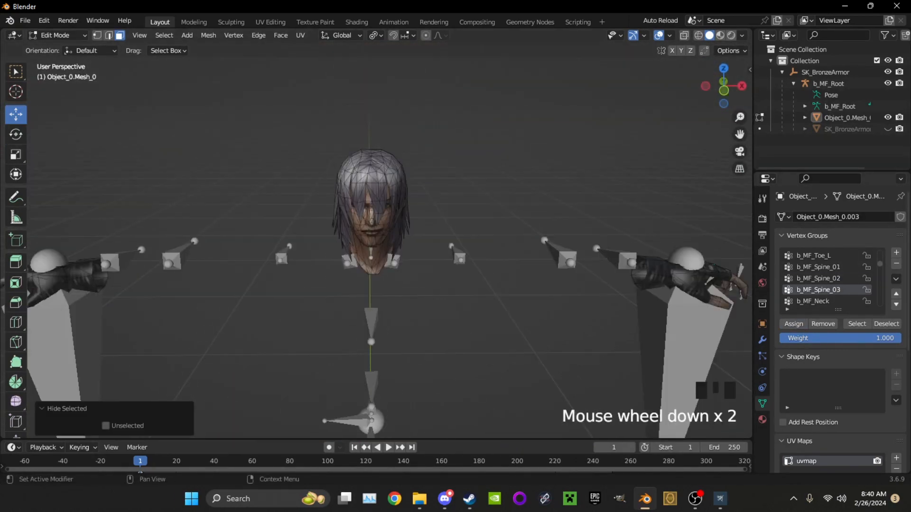
Examine the base of the neck and its neighbouring bones from the front, sides, and below
{"action": "scroll", "coordinate": [379, 256], "scroll_direction": "up", "scroll_amount": 6}
{"action": "middle_click_drag", "start_coordinate": [380, 266], "coordinate": [379, 219]}
{"action": "middle_click_drag", "start_coordinate": [379, 285], "coordinate": [393, 214], "text": "shift"}
{"action": "left_click_drag", "start_coordinate": [375, 284], "coordinate": [370, 278]}
{"action": "middle_click_drag", "start_coordinate": [370, 277], "coordinate": [400, 285]}
{"action": "left_click_drag", "start_coordinate": [401, 285], "coordinate": [370, 261], "text": "shift"}
{"action": "middle_click_drag", "start_coordinate": [370, 261], "coordinate": [519, 339]}
{"action": "left_click_drag", "start_coordinate": [519, 338], "coordinate": [502, 325], "text": "shift"}
{"action": "left_click_drag", "start_coordinate": [426, 267], "coordinate": [423, 265], "text": "shift"}
{"action": "middle_click_drag", "start_coordinate": [423, 264], "coordinate": [361, 285]}
{"action": "left_click_drag", "start_coordinate": [404, 303], "coordinate": [393, 296], "text": "shift"}
{"action": "middle_click_drag", "start_coordinate": [484, 285], "coordinate": [384, 265]}
Try to select the boundary edges along the base of the neck in edge mode
{"action": "left_click", "coordinate": [382, 233], "text": "shift"}
{"action": "scroll", "coordinate": [328, 209], "scroll_direction": "up", "scroll_amount": 2}
{"action": "middle_click_drag", "start_coordinate": [382, 234], "coordinate": [489, 237]}
{"action": "key", "text": "2"}
{"action": "left_click", "coordinate": [304, 219], "text": "shift"}
{"action": "left_click", "coordinate": [381, 226], "text": "shift"}
{"action": "left_click", "coordinate": [511, 271], "text": "shift"}
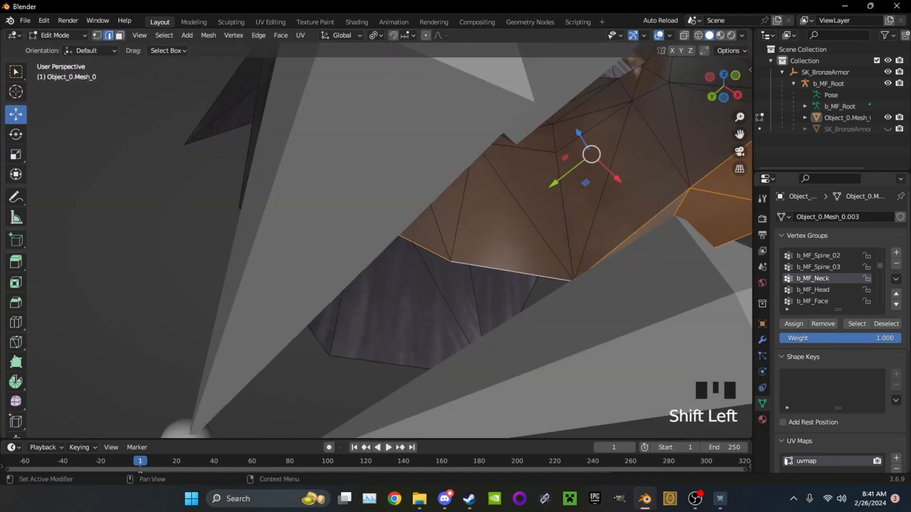
{"action": "middle_click_drag", "start_coordinate": [511, 271], "coordinate": [427, 247]}
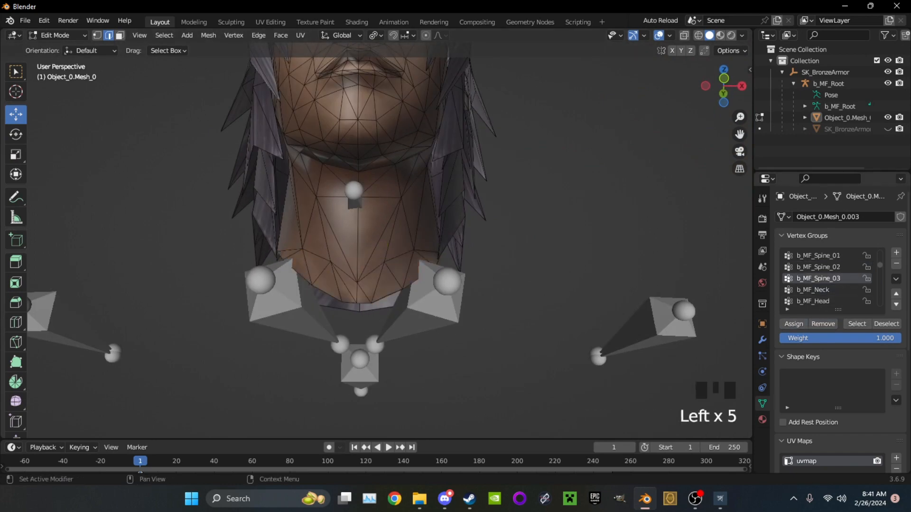
Select the front and side faces of the neck, leaving out the hair
{"action": "scroll", "coordinate": [361, 237], "scroll_direction": "up", "scroll_amount": 1}
{"action": "middle_click_drag", "start_coordinate": [458, 266], "coordinate": [453, 211]}
{"action": "key", "text": "h"}
{"action": "key", "text": "ctrl+z"}
{"action": "key", "text": "h"}
{"action": "left_click_drag", "start_coordinate": [453, 212], "coordinate": [382, 180]}
{"action": "middle_click_drag", "start_coordinate": [326, 157], "coordinate": [368, 195]}
{"action": "left_click_drag", "start_coordinate": [368, 195], "coordinate": [313, 167], "text": "shift"}
{"action": "middle_click_drag", "start_coordinate": [313, 167], "coordinate": [263, 169]}
{"action": "left_click_drag", "start_coordinate": [262, 169], "coordinate": [348, 202], "text": "shift"}
{"action": "middle_click_drag", "start_coordinate": [347, 202], "coordinate": [399, 248]}
{"action": "left_click_drag", "start_coordinate": [399, 247], "coordinate": [328, 204], "text": "shift"}
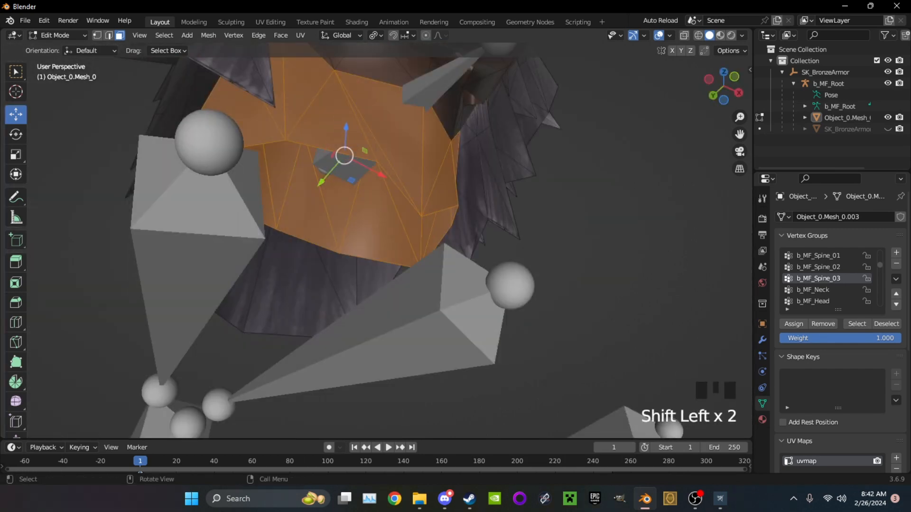
Extend the selection over the remaining neck faces for the b_MF_Neck group and hide them
{"action": "middle_click_drag", "start_coordinate": [329, 204], "coordinate": [304, 240]}
{"action": "scroll", "coordinate": [303, 239], "scroll_direction": "up", "scroll_amount": 2}
{"action": "middle_click_drag", "start_coordinate": [303, 285], "coordinate": [301, 254]}
{"action": "left_click_drag", "start_coordinate": [301, 253], "coordinate": [273, 234], "text": "shift"}
{"action": "key", "text": "ctrl+z"}
{"action": "left_click_drag", "start_coordinate": [228, 266], "coordinate": [194, 238], "text": "shift"}
{"action": "middle_click_drag", "start_coordinate": [193, 238], "coordinate": [283, 198]}
{"action": "left_click_drag", "start_coordinate": [282, 198], "coordinate": [248, 142], "text": "shift"}
{"action": "middle_click_drag", "start_coordinate": [249, 141], "coordinate": [360, 208]}
{"action": "middle_click_drag", "start_coordinate": [360, 209], "coordinate": [351, 238], "text": "shift"}
{"action": "middle_click_drag", "start_coordinate": [351, 237], "coordinate": [404, 228], "text": "shift"}
{"action": "scroll", "coordinate": [456, 199], "scroll_direction": "up", "scroll_amount": 2}
{"action": "scroll", "coordinate": [375, 208], "scroll_direction": "down", "scroll_amount": 4}
{"action": "key", "text": "h"}
Box-select the whole head and hair with X-ray for the b_MF_Head group and hide them
{"action": "middle_click_drag", "start_coordinate": [403, 266], "coordinate": [379, 209]}
{"action": "key", "text": "alt+h"}
{"action": "key", "text": "l"}
{"action": "scroll", "coordinate": [379, 209], "scroll_direction": "down", "scroll_amount": 5}
{"action": "key", "text": "alt+z"}
{"action": "left_click_drag", "start_coordinate": [273, 141], "coordinate": [496, 335]}
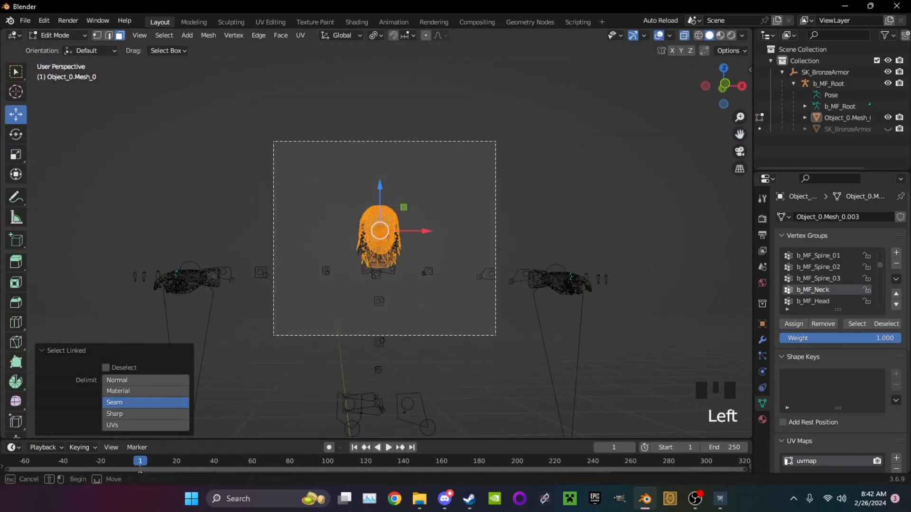
{"action": "scroll", "coordinate": [495, 335], "scroll_direction": "up", "scroll_amount": 6}
{"action": "left_click", "coordinate": [588, 279]}
{"action": "scroll", "coordinate": [569, 276], "scroll_direction": "down", "scroll_amount": 4}
{"action": "middle_click_drag", "start_coordinate": [569, 265], "coordinate": [565, 304]}
{"action": "scroll", "coordinate": [564, 304], "scroll_direction": "down", "scroll_amount": 5}
{"action": "middle_click_drag", "start_coordinate": [565, 303], "coordinate": [560, 270], "text": "shift"}
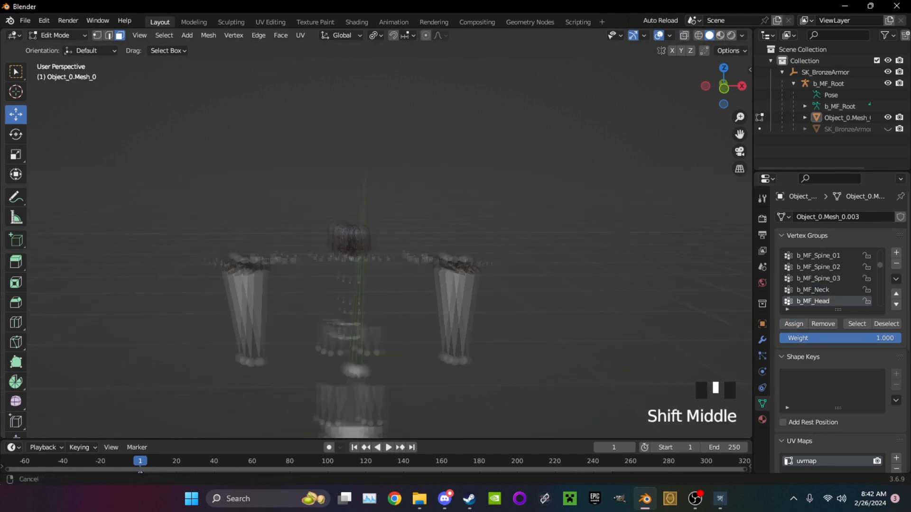
{"action": "scroll", "coordinate": [559, 271], "scroll_direction": "up", "scroll_amount": 3}
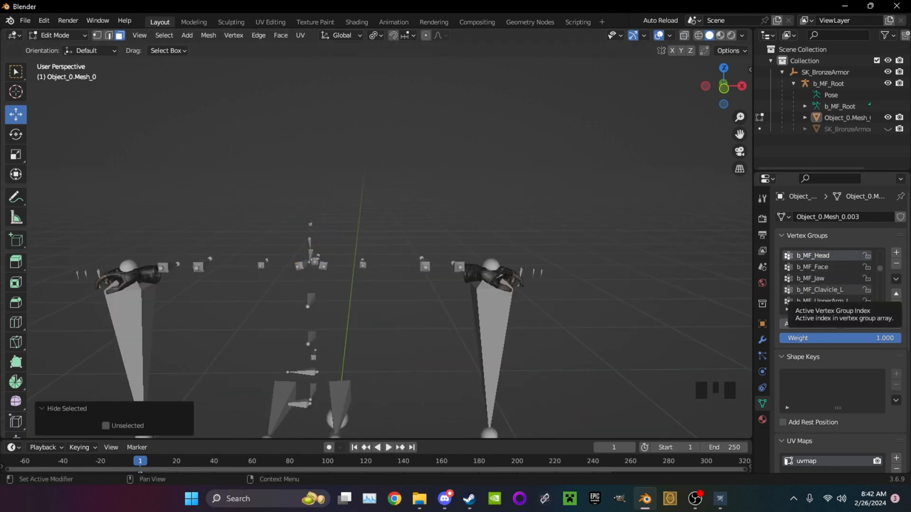
Briefly show SK_BronzeArmor for comparison, hide it again, and reveal all hidden faces of the Dante mesh
{"action": "left_click", "coordinate": [887, 129]}
{"action": "left_click", "coordinate": [888, 129]}
{"action": "middle_click_drag", "start_coordinate": [602, 275], "coordinate": [581, 285]}
{"action": "scroll", "coordinate": [595, 275], "scroll_direction": "up", "scroll_amount": 3}
{"action": "scroll", "coordinate": [828, 280], "scroll_direction": "down", "scroll_amount": 2}
{"action": "key", "text": "alt+h"}
Select the faces of the head and neck vertex groups and hide them to check their assignment
{"action": "left_click", "coordinate": [589, 285]}
{"action": "left_click", "coordinate": [818, 279]}
{"action": "left_click", "coordinate": [857, 324]}
{"action": "key", "text": "h"}
{"action": "left_click", "coordinate": [818, 267]}
{"action": "left_click", "coordinate": [857, 324]}
{"action": "key", "text": "h"}
{"action": "key", "text": "h"}
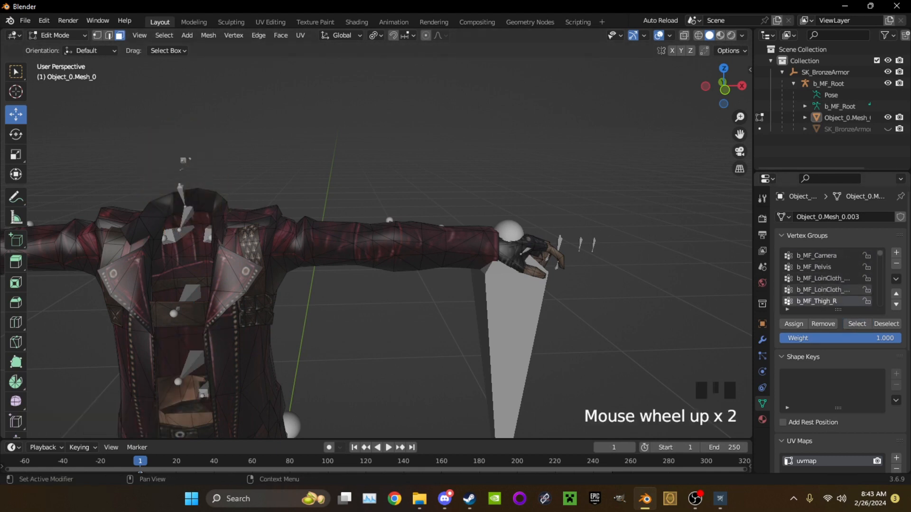
Hide more vertex groups' faces to check the legs, undo the last hides, and reveal all hidden faces
{"action": "key", "text": "h"}
{"action": "scroll", "coordinate": [830, 285], "scroll_direction": "down", "scroll_amount": 3}
{"action": "scroll", "coordinate": [455, 237], "scroll_direction": "down", "scroll_amount": 6}
{"action": "middle_click_drag", "start_coordinate": [455, 237], "coordinate": [413, 161]}
{"action": "scroll", "coordinate": [450, 223], "scroll_direction": "up", "scroll_amount": 4}
{"action": "key", "text": "ctrl+z"}
{"action": "key", "text": "ctrl+z"}
{"action": "key", "text": "ctrl+z"}
{"action": "middle_click_drag", "start_coordinate": [380, 265], "coordinate": [403, 180], "text": "shift"}
{"action": "middle_click_drag", "start_coordinate": [403, 180], "coordinate": [401, 208]}
{"action": "key", "text": "ctrl+z"}
{"action": "key", "text": "ctrl+z"}
{"action": "key", "text": "alt+h"}
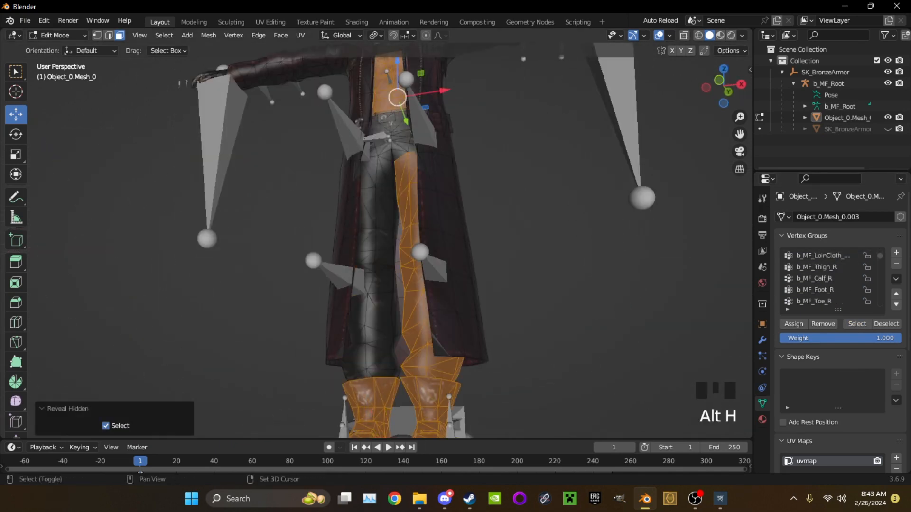
Clear the selection and select only the faces belonging to the b_MF_Calf_R vertex group
{"action": "scroll", "coordinate": [341, 389], "scroll_direction": "up", "scroll_amount": 2}
{"action": "middle_click_drag", "start_coordinate": [341, 389], "coordinate": [351, 374]}
{"action": "left_click", "coordinate": [827, 278]}
{"action": "key", "text": "alt+a"}
{"action": "left_click", "coordinate": [856, 324]}
{"action": "middle_click_drag", "start_coordinate": [360, 238], "coordinate": [332, 266], "text": "shift"}
{"action": "scroll", "coordinate": [827, 280], "scroll_direction": "down", "scroll_amount": 4}
{"action": "left_click", "coordinate": [827, 279]}
{"action": "left_click", "coordinate": [857, 324]}
Examine the right calf and knee from several sides for faces missing from b_MF_Calf_R
{"action": "middle_click_drag", "start_coordinate": [380, 237], "coordinate": [303, 251]}
{"action": "scroll", "coordinate": [379, 266], "scroll_direction": "up", "scroll_amount": 3}
{"action": "left_click_drag", "start_coordinate": [292, 240], "coordinate": [330, 291], "text": "shift"}
{"action": "middle_click_drag", "start_coordinate": [329, 292], "coordinate": [379, 232]}
{"action": "middle_click_drag", "start_coordinate": [379, 232], "coordinate": [418, 284]}
{"action": "scroll", "coordinate": [379, 265], "scroll_direction": "down", "scroll_amount": 3}
{"action": "scroll", "coordinate": [427, 266], "scroll_direction": "up", "scroll_amount": 3}
{"action": "left_click_drag", "start_coordinate": [510, 159], "coordinate": [546, 183], "text": "shift"}
{"action": "middle_click_drag", "start_coordinate": [360, 266], "coordinate": [310, 282]}
{"action": "scroll", "coordinate": [285, 289], "scroll_direction": "down", "scroll_amount": 2}
{"action": "left_click_drag", "start_coordinate": [240, 302], "coordinate": [252, 308], "text": "shift"}
{"action": "middle_click_drag", "start_coordinate": [252, 308], "coordinate": [309, 228], "text": "shift"}
Add the missed right lower-leg faces to the selection and assign them to b_MF_Calf_R
{"action": "left_click", "coordinate": [233, 303], "text": "shift"}
{"action": "middle_click_drag", "start_coordinate": [308, 227], "coordinate": [332, 265], "text": "shift"}
{"action": "scroll", "coordinate": [342, 256], "scroll_direction": "down", "scroll_amount": 2}
{"action": "scroll", "coordinate": [408, 238], "scroll_direction": "down", "scroll_amount": 3}
{"action": "scroll", "coordinate": [823, 278], "scroll_direction": "up", "scroll_amount": 4}
{"action": "left_click", "coordinate": [816, 279]}
{"action": "left_click", "coordinate": [794, 324]}
Select the faces of b_MF_Pelvis and hide them briefly to check for gaps, undoing the hide
{"action": "middle_click_drag", "start_coordinate": [498, 214], "coordinate": [467, 297], "text": "shift"}
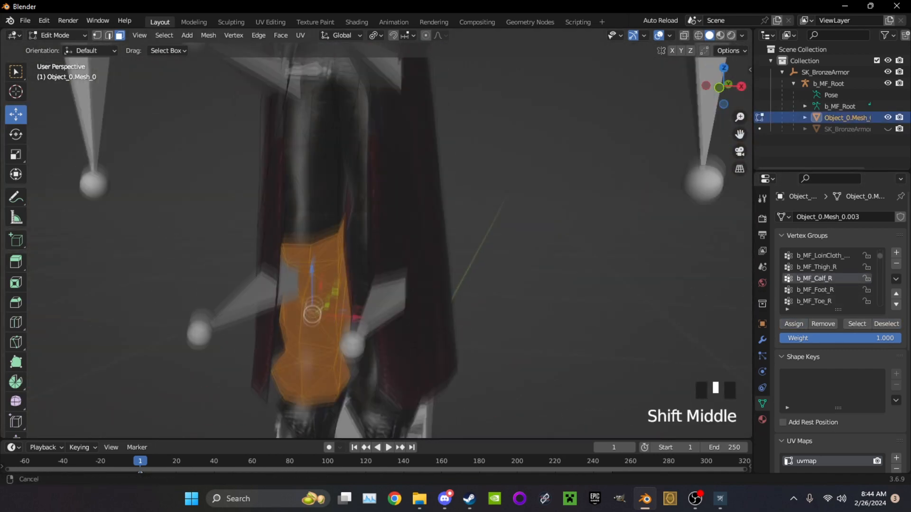
{"action": "scroll", "coordinate": [467, 297], "scroll_direction": "down", "scroll_amount": 5}
{"action": "scroll", "coordinate": [467, 297], "scroll_direction": "up", "scroll_amount": 1}
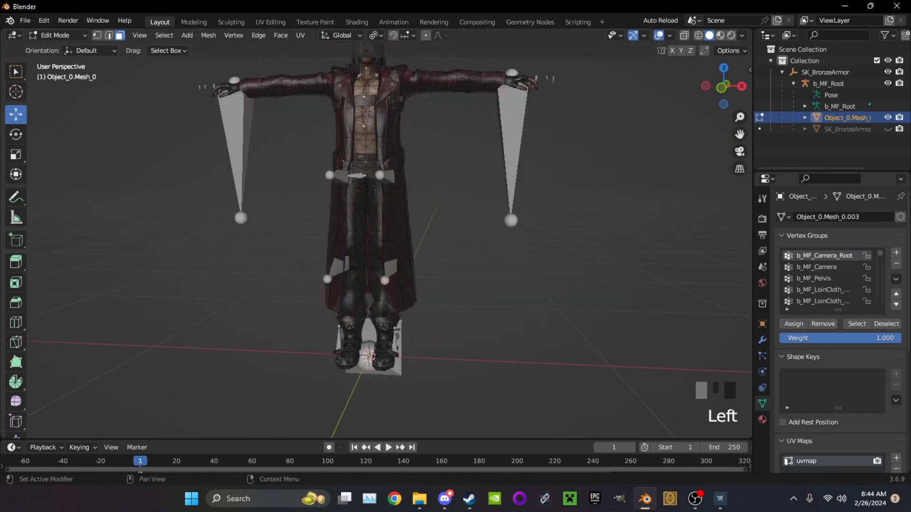
{"action": "left_click", "coordinate": [814, 278]}
{"action": "left_click", "coordinate": [857, 324]}
{"action": "scroll", "coordinate": [380, 213], "scroll_direction": "up", "scroll_amount": 7}
{"action": "middle_click_drag", "start_coordinate": [379, 180], "coordinate": [389, 238], "text": "shift"}
{"action": "key", "text": "h"}
{"action": "key", "text": "ctrl+z"}
Add the missed crotch faces to the selection, assign them to b_MF_Pelvis, and hide the pelvis faces
{"action": "scroll", "coordinate": [386, 247], "scroll_direction": "up", "scroll_amount": 3}
{"action": "left_click", "coordinate": [387, 257], "text": "shift"}
{"action": "middle_click_drag", "start_coordinate": [387, 313], "coordinate": [365, 256], "text": "shift"}
{"action": "left_click", "coordinate": [793, 324]}
{"action": "scroll", "coordinate": [403, 246], "scroll_direction": "down", "scroll_amount": 5}
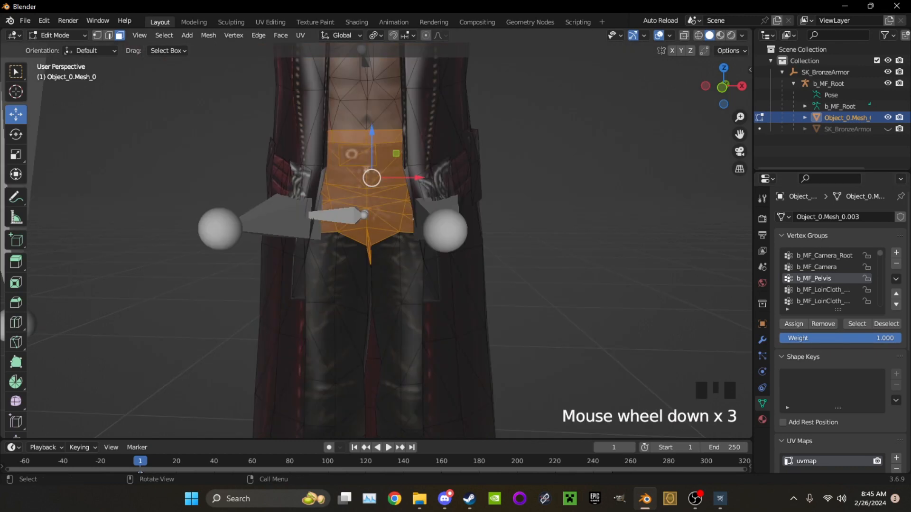
{"action": "key", "text": "h"}
Hide the remaining trouser leg and boot faces by selecting their linked parts, leaving the coat
{"action": "scroll", "coordinate": [825, 290], "scroll_direction": "down", "scroll_amount": 1}
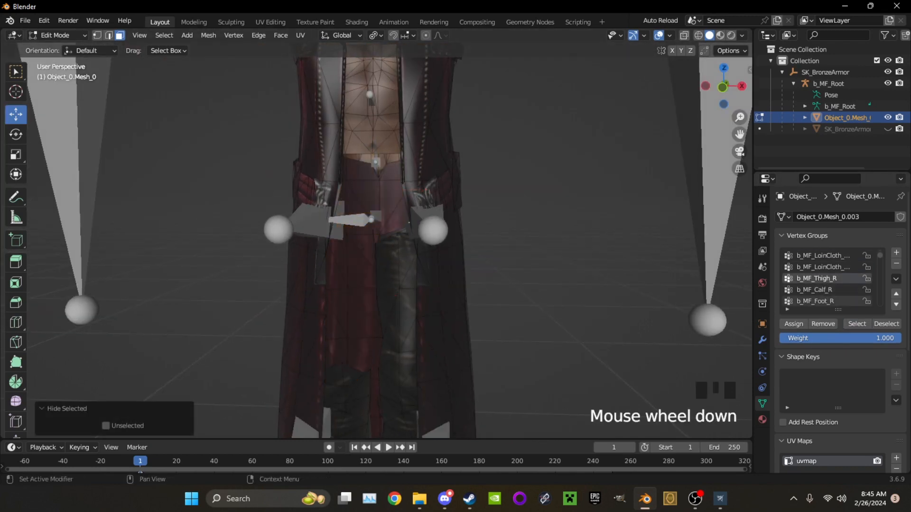
{"action": "scroll", "coordinate": [379, 303], "scroll_direction": "down", "scroll_amount": 3}
{"action": "key", "text": "l"}
{"action": "key", "text": "l"}
{"action": "key", "text": "l"}
{"action": "key", "text": "l"}
{"action": "key", "text": "l"}
{"action": "key", "text": "l"}
{"action": "key", "text": "l"}
{"action": "key", "text": "h"}
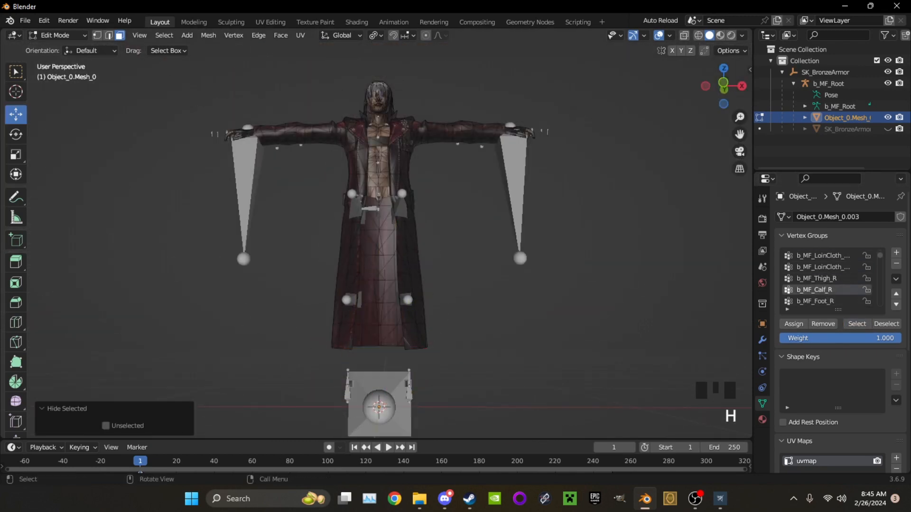
Select the faces of b_MF_Spine_01 and add the lower coat faces from waist to hem, selecting through the mesh
{"action": "middle_click_drag", "start_coordinate": [384, 285], "coordinate": [377, 296]}
{"action": "scroll", "coordinate": [379, 284], "scroll_direction": "up", "scroll_amount": 7}
{"action": "scroll", "coordinate": [380, 285], "scroll_direction": "down", "scroll_amount": 4}
{"action": "scroll", "coordinate": [830, 284], "scroll_direction": "down", "scroll_amount": 9}
{"action": "scroll", "coordinate": [831, 285], "scroll_direction": "up", "scroll_amount": 5}
{"action": "left_click", "coordinate": [826, 279]}
{"action": "left_click", "coordinate": [857, 324]}
{"action": "left_click", "coordinate": [721, 86]}
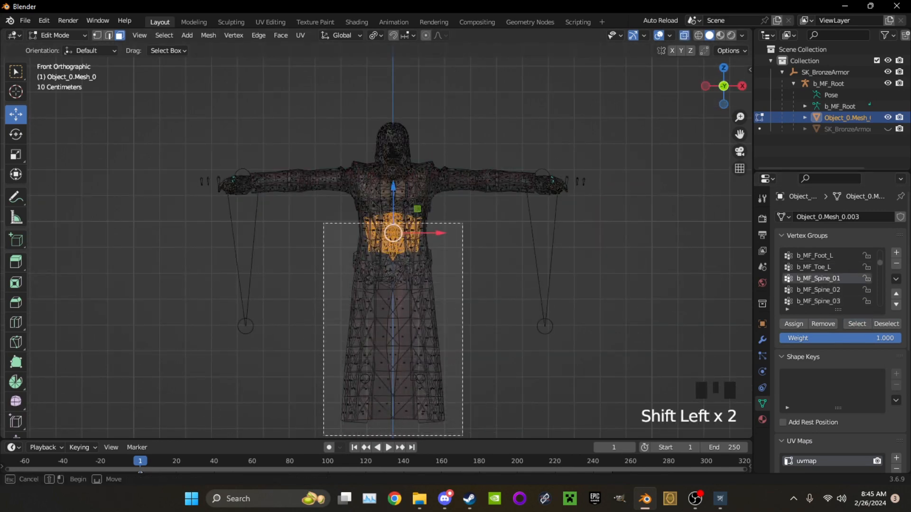
{"action": "left_click_drag", "start_coordinate": [323, 220], "coordinate": [321, 219], "text": "shift"}
{"action": "key", "text": "alt+z"}
{"action": "scroll", "coordinate": [393, 265], "scroll_direction": "up", "scroll_amount": 5}
Add the missed faces around the coat's waist to the selection and assign them all to b_MF_Spine_01
{"action": "middle_click_drag", "start_coordinate": [399, 341], "coordinate": [404, 190], "text": "shift"}
{"action": "left_click_drag", "start_coordinate": [536, 271], "coordinate": [430, 210], "text": "shift"}
{"action": "scroll", "coordinate": [403, 227], "scroll_direction": "up", "scroll_amount": 7}
{"action": "middle_click_drag", "start_coordinate": [403, 227], "coordinate": [532, 287], "text": "shift"}
{"action": "scroll", "coordinate": [418, 246], "scroll_direction": "down", "scroll_amount": 3}
{"action": "left_click_drag", "start_coordinate": [532, 287], "coordinate": [417, 291], "text": "shift"}
{"action": "middle_click_drag", "start_coordinate": [417, 291], "coordinate": [243, 244]}
{"action": "left_click_drag", "start_coordinate": [244, 244], "coordinate": [370, 269], "text": "shift"}
{"action": "middle_click_drag", "start_coordinate": [370, 268], "coordinate": [479, 261]}
{"action": "scroll", "coordinate": [427, 256], "scroll_direction": "up", "scroll_amount": 5}
{"action": "middle_click_drag", "start_coordinate": [427, 256], "coordinate": [512, 265], "text": "shift"}
{"action": "scroll", "coordinate": [427, 256], "scroll_direction": "down", "scroll_amount": 6}
{"action": "left_click", "coordinate": [793, 324]}
Hide the b_MF_Spine_01 faces to check for missed ones, undoing and repeating the hide
{"action": "key", "text": "ctrl+z"}
{"action": "key", "text": "h"}
{"action": "left_click_drag", "start_coordinate": [642, 317], "coordinate": [396, 266]}
{"action": "middle_click_drag", "start_coordinate": [396, 265], "coordinate": [484, 287]}
{"action": "key", "text": "ctrl+z"}
{"action": "key", "text": "ctrl+z"}
{"action": "key", "text": "ctrl+z"}
{"action": "key", "text": "h"}
{"action": "left_click_drag", "start_coordinate": [483, 287], "coordinate": [365, 266], "text": "shift"}
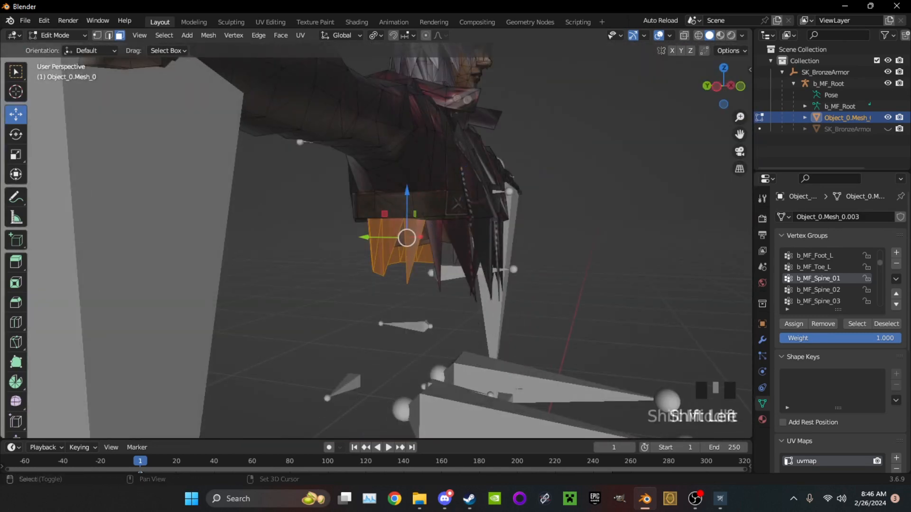
Select the leftover faces hanging below the coat's waist, assign them to b_MF_Spine_01, and hide them
{"action": "middle_click_drag", "start_coordinate": [474, 280], "coordinate": [623, 316]}
{"action": "left_click_drag", "start_coordinate": [622, 316], "coordinate": [392, 295], "text": "shift"}
{"action": "mouse_move", "coordinate": [427, 294]}
{"action": "middle_mouse_down"}
{"action": "mouse_move", "coordinate": [434, 209]}
{"action": "mouse_move", "coordinate": [441, 284]}
{"action": "middle_mouse_up"}
{"action": "left_click", "coordinate": [794, 324]}
{"action": "key", "text": "h"}
Select the lower torso faces inside the open coat, checking its inner side for missed faces
{"action": "middle_click_drag", "start_coordinate": [522, 285], "coordinate": [484, 271]}
{"action": "left_click", "coordinate": [818, 290]}
{"action": "left_click_drag", "start_coordinate": [617, 285], "coordinate": [375, 249]}
{"action": "middle_click_drag", "start_coordinate": [403, 266], "coordinate": [427, 266]}
{"action": "key", "text": "alt+z"}
{"action": "left_click_drag", "start_coordinate": [655, 360], "coordinate": [655, 360], "text": "shift"}
{"action": "key", "text": "alt+z"}
{"action": "middle_click_drag", "start_coordinate": [570, 323], "coordinate": [588, 221]}
{"action": "middle_click_drag", "start_coordinate": [522, 227], "coordinate": [585, 273]}
{"action": "middle_click_drag", "start_coordinate": [512, 280], "coordinate": [654, 223]}
{"action": "middle_click_drag", "start_coordinate": [474, 284], "coordinate": [626, 351]}
{"action": "left_click", "coordinate": [370, 275], "text": "ctrl"}
{"action": "left_click", "coordinate": [512, 341], "text": "shift"}
{"action": "left_click", "coordinate": [553, 370], "text": "shift"}
{"action": "left_click_drag", "start_coordinate": [664, 294], "coordinate": [640, 323], "text": "shift"}
{"action": "left_click_drag", "start_coordinate": [637, 345], "coordinate": [628, 381], "text": "shift"}
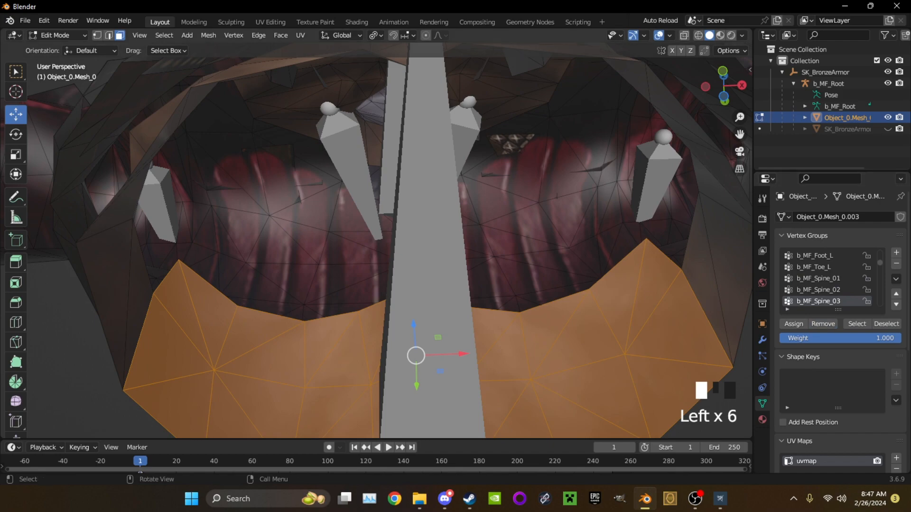
Add the remaining lower torso faces to the selection through the mesh from the front and hide them
{"action": "scroll", "coordinate": [628, 375], "scroll_direction": "down", "scroll_amount": 5}
{"action": "middle_click_drag", "start_coordinate": [629, 332], "coordinate": [633, 408]}
{"action": "left_click", "coordinate": [723, 86]}
{"action": "left_click", "coordinate": [684, 35]}
{"action": "left_click_drag", "start_coordinate": [590, 378], "coordinate": [590, 378], "text": "shift"}
{"action": "left_click", "coordinate": [684, 35]}
{"action": "mouse_move", "coordinate": [569, 280]}
{"action": "middle_mouse_down"}
{"action": "mouse_move", "coordinate": [588, 275]}
{"action": "mouse_move", "coordinate": [560, 275]}
{"action": "middle_mouse_up"}
{"action": "mouse_move", "coordinate": [427, 285]}
{"action": "middle_mouse_down"}
{"action": "mouse_move", "coordinate": [626, 280]}
{"action": "mouse_move", "coordinate": [427, 280]}
{"action": "middle_mouse_up"}
{"action": "middle_click_drag", "start_coordinate": [427, 280], "coordinate": [455, 156]}
{"action": "middle_click_drag", "start_coordinate": [455, 227], "coordinate": [426, 180], "text": "shift"}
{"action": "middle_click_drag", "start_coordinate": [427, 213], "coordinate": [664, 361]}
{"action": "key", "text": "h"}
Select the faces of b_MF_Spine_02 and hide them
{"action": "middle_click_drag", "start_coordinate": [427, 285], "coordinate": [409, 232]}
{"action": "left_click", "coordinate": [813, 289]}
{"action": "left_click", "coordinate": [857, 324]}
{"action": "key", "text": "h"}
{"action": "middle_click_drag", "start_coordinate": [408, 232], "coordinate": [409, 266], "text": "shift"}
{"action": "scroll", "coordinate": [409, 266], "scroll_direction": "down", "scroll_amount": 4}
{"action": "left_click", "coordinate": [723, 86]}
{"action": "scroll", "coordinate": [817, 279], "scroll_direction": "up", "scroll_amount": 1}
Select the faces of b_MF_Spine_03 and extend the selection over the chest in wireframe from the front
{"action": "left_click", "coordinate": [817, 279]}
{"action": "left_click", "coordinate": [857, 324]}
{"action": "middle_click_drag", "start_coordinate": [570, 246], "coordinate": [652, 213]}
{"action": "left_click", "coordinate": [724, 87]}
{"action": "left_click", "coordinate": [738, 85]}
{"action": "key", "text": "shift+z"}
{"action": "left_click_drag", "start_coordinate": [471, 132], "coordinate": [277, 358], "text": "shift"}
{"action": "key", "text": "shift+z"}
{"action": "middle_click_drag", "start_coordinate": [284, 351], "coordinate": [384, 313]}
{"action": "scroll", "coordinate": [384, 313], "scroll_direction": "up", "scroll_amount": 4}
Add missed jacket faces around the chest and shoulder to the b_MF_Spine_03 selection, undoing the last addition
{"action": "middle_click_drag", "start_coordinate": [303, 228], "coordinate": [382, 237]}
{"action": "left_click_drag", "start_coordinate": [382, 210], "coordinate": [389, 261], "text": "shift"}
{"action": "middle_click_drag", "start_coordinate": [389, 261], "coordinate": [349, 272]}
{"action": "left_click_drag", "start_coordinate": [345, 266], "coordinate": [389, 279], "text": "shift"}
{"action": "mouse_move", "coordinate": [389, 280]}
{"action": "middle_mouse_down"}
{"action": "mouse_move", "coordinate": [275, 261]}
{"action": "mouse_move", "coordinate": [351, 266]}
{"action": "mouse_move", "coordinate": [328, 261]}
{"action": "middle_mouse_up"}
{"action": "left_click_drag", "start_coordinate": [327, 260], "coordinate": [351, 380], "text": "shift"}
{"action": "scroll", "coordinate": [351, 380], "scroll_direction": "down", "scroll_amount": 3}
{"action": "middle_click_drag", "start_coordinate": [351, 374], "coordinate": [496, 406], "text": "shift"}
{"action": "key", "text": "ctrl+z"}
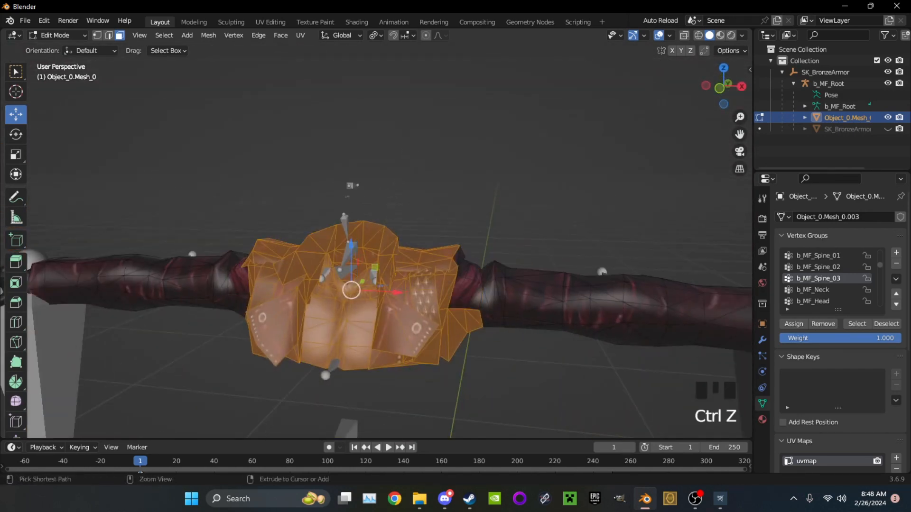
Add the remaining jacket faces beside the sleeves to the chest selection and check it from the front
{"action": "left_click_drag", "start_coordinate": [462, 263], "coordinate": [463, 265], "text": "shift"}
{"action": "middle_click_drag", "start_coordinate": [462, 265], "coordinate": [378, 270]}
{"action": "left_click_drag", "start_coordinate": [378, 270], "coordinate": [379, 303], "text": "shift"}
{"action": "middle_click_drag", "start_coordinate": [380, 303], "coordinate": [328, 304]}
{"action": "left_click_drag", "start_coordinate": [327, 303], "coordinate": [332, 308], "text": "shift"}
{"action": "middle_click_drag", "start_coordinate": [332, 309], "coordinate": [465, 265]}
{"action": "scroll", "coordinate": [484, 295], "scroll_direction": "up", "scroll_amount": 1}
{"action": "left_click", "coordinate": [475, 313], "text": "shift"}
{"action": "scroll", "coordinate": [465, 266], "scroll_direction": "down", "scroll_amount": 2}
{"action": "left_click", "coordinate": [722, 78]}
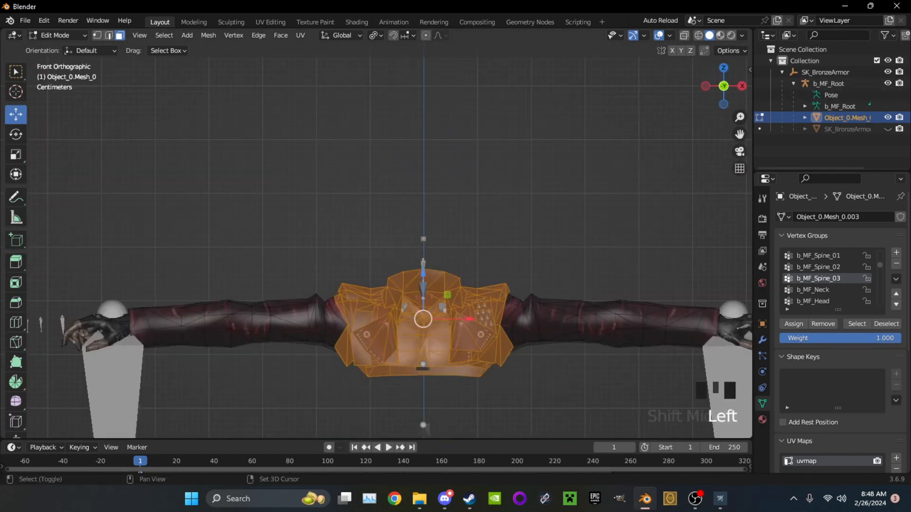
Complete the chest selection around both shoulders and hide it, leaving only the two arms
{"action": "middle_click_drag", "start_coordinate": [361, 304], "coordinate": [335, 303], "text": "shift"}
{"action": "left_click_drag", "start_coordinate": [309, 303], "coordinate": [313, 314], "text": "ctrl"}
{"action": "middle_click_drag", "start_coordinate": [313, 314], "coordinate": [427, 370]}
{"action": "scroll", "coordinate": [437, 372], "scroll_direction": "up", "scroll_amount": 2}
{"action": "left_click_drag", "start_coordinate": [444, 372], "coordinate": [467, 385], "text": "ctrl"}
{"action": "middle_click_drag", "start_coordinate": [467, 386], "coordinate": [546, 313]}
{"action": "scroll", "coordinate": [531, 323], "scroll_direction": "down", "scroll_amount": 2}
{"action": "scroll", "coordinate": [427, 313], "scroll_direction": "down", "scroll_amount": 2}
{"action": "key", "text": "h"}
{"action": "middle_click_drag", "start_coordinate": [427, 313], "coordinate": [636, 313]}
{"action": "scroll", "coordinate": [635, 313], "scroll_direction": "up", "scroll_amount": 1}
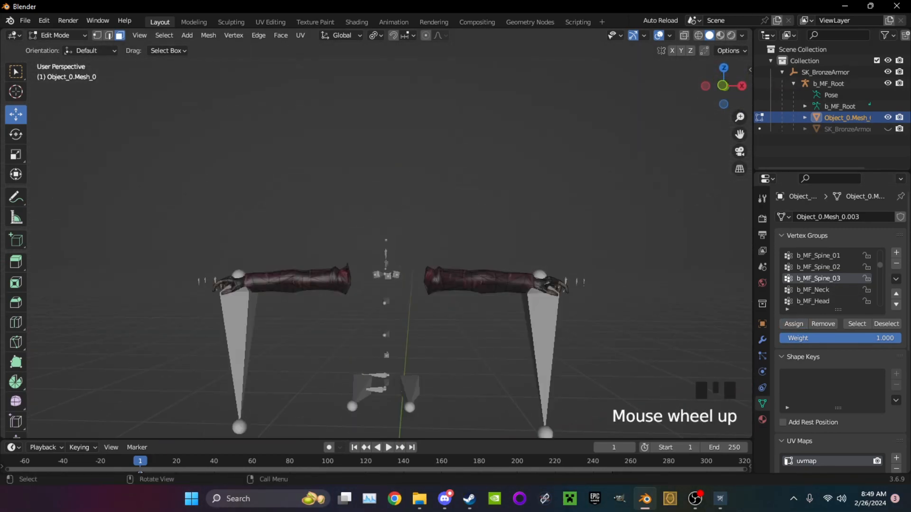
Select the upper part of the left sleeve from the front and assign its faces to b_MF_UpperArm_L
{"action": "scroll", "coordinate": [546, 304], "scroll_direction": "up", "scroll_amount": 2}
{"action": "middle_click_drag", "start_coordinate": [545, 304], "coordinate": [484, 251], "text": "shift"}
{"action": "key", "text": "KP_1"}
{"action": "scroll", "coordinate": [826, 289], "scroll_direction": "down", "scroll_amount": 5}
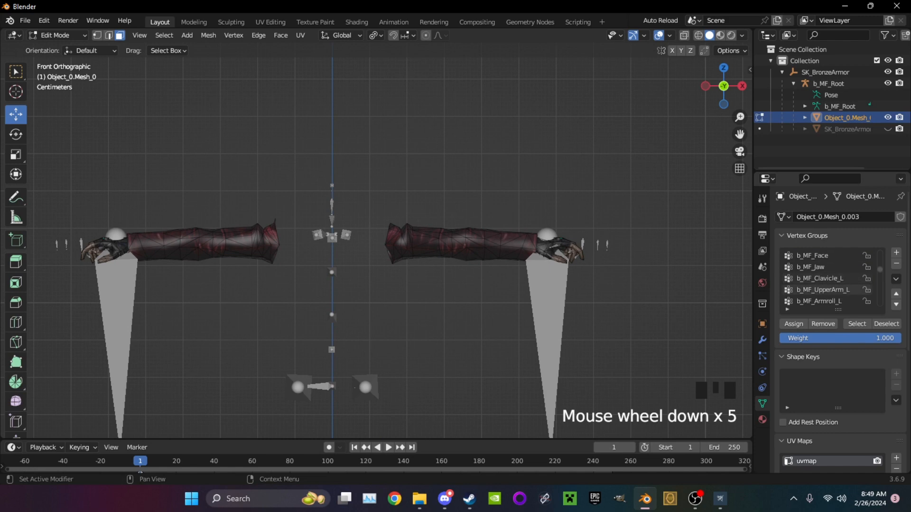
{"action": "middle_click_drag", "start_coordinate": [536, 266], "coordinate": [503, 280]}
{"action": "middle_click_drag", "start_coordinate": [502, 280], "coordinate": [455, 299]}
{"action": "key", "text": "KP_1"}
{"action": "left_click_drag", "start_coordinate": [362, 186], "coordinate": [478, 274]}
{"action": "scroll", "coordinate": [479, 274], "scroll_direction": "up", "scroll_amount": 3}
{"action": "middle_click_drag", "start_coordinate": [478, 274], "coordinate": [418, 327]}
{"action": "left_click", "coordinate": [793, 324]}
Check the left upper arm by hiding and restoring it, reassign its faces to b_MF_UpperArm_L, and hide them
{"action": "key", "text": "h"}
{"action": "key", "text": "ctrl+z"}
{"action": "key", "text": "h"}
{"action": "key", "text": "ctrl+z"}
{"action": "left_click", "coordinate": [793, 324]}
{"action": "key", "text": "h"}
Select the linked faces of the remaining left sleeve and hide them
{"action": "middle_click_drag", "start_coordinate": [455, 285], "coordinate": [503, 271]}
{"action": "middle_click_drag", "start_coordinate": [502, 270], "coordinate": [436, 361], "text": "shift"}
{"action": "left_click", "coordinate": [436, 327]}
{"action": "scroll", "coordinate": [455, 289], "scroll_direction": "down", "scroll_amount": 2}
{"action": "key", "text": "l"}
{"action": "scroll", "coordinate": [437, 332], "scroll_direction": "up", "scroll_amount": 1}
{"action": "key", "text": "h"}
Make b_MF_Hand_L the active vertex group, select the left hand's linked parts, and hide them
{"action": "left_click", "coordinate": [816, 279]}
{"action": "scroll", "coordinate": [475, 309], "scroll_direction": "down", "scroll_amount": 2}
{"action": "key", "text": "l"}
{"action": "key", "text": "l"}
{"action": "middle_click_drag", "start_coordinate": [474, 308], "coordinate": [380, 265]}
{"action": "middle_click_drag", "start_coordinate": [379, 266], "coordinate": [498, 290], "text": "shift"}
{"action": "scroll", "coordinate": [427, 294], "scroll_direction": "up", "scroll_amount": 2}
{"action": "middle_click_drag", "start_coordinate": [427, 295], "coordinate": [569, 294]}
{"action": "middle_click_drag", "start_coordinate": [569, 294], "coordinate": [512, 322], "text": "shift"}
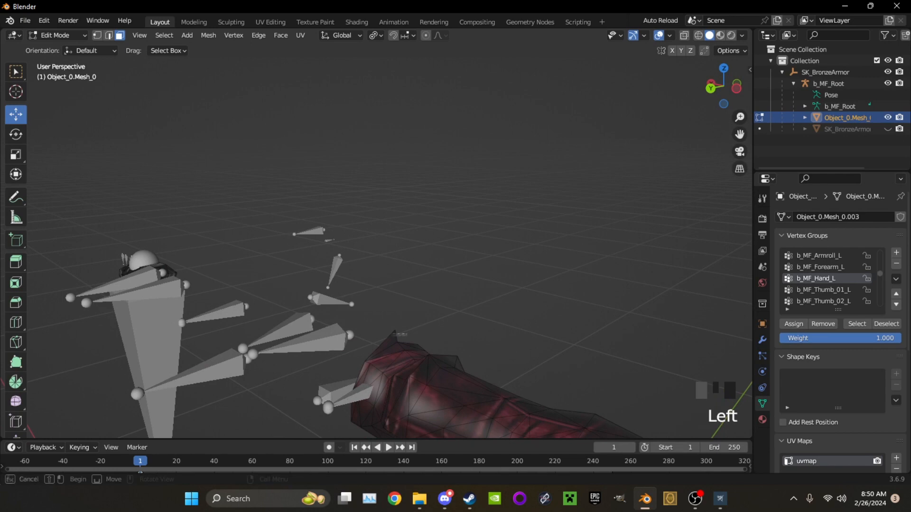
{"action": "key", "text": "h"}
Select the upper part of the right sleeve from the front, assign its faces to b_MF_UpperArm_R, and hide them
{"action": "scroll", "coordinate": [830, 279], "scroll_direction": "down", "scroll_amount": 3}
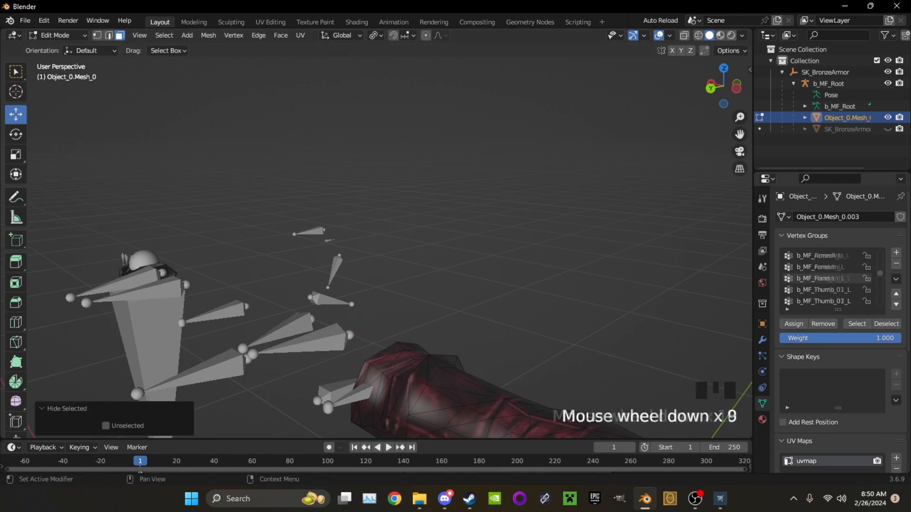
{"action": "left_click", "coordinate": [823, 289]}
{"action": "scroll", "coordinate": [450, 284], "scroll_direction": "down", "scroll_amount": 3}
{"action": "middle_click_drag", "start_coordinate": [427, 285], "coordinate": [593, 294]}
{"action": "left_click", "coordinate": [722, 88]}
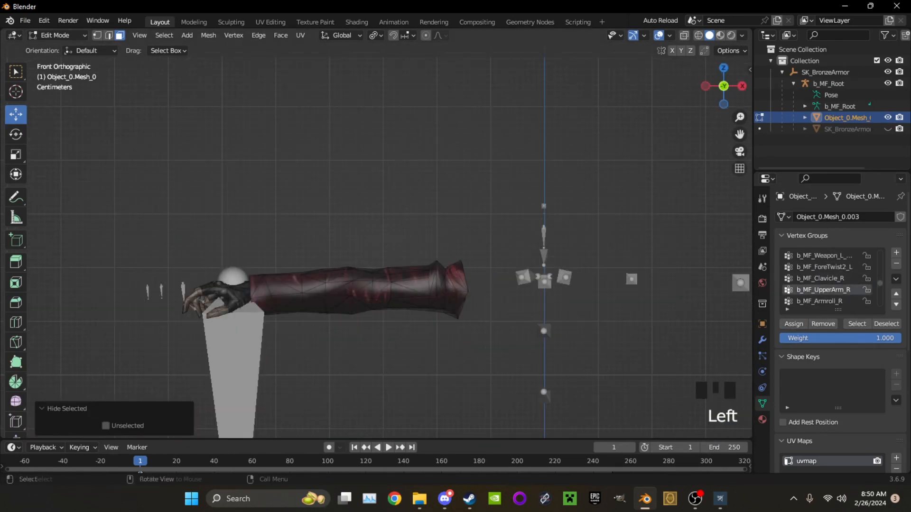
{"action": "key", "text": "alt+z"}
{"action": "left_click_drag", "start_coordinate": [495, 235], "coordinate": [365, 346]}
{"action": "key", "text": "alt+z"}
{"action": "middle_click_drag", "start_coordinate": [365, 327], "coordinate": [569, 303]}
{"action": "left_click_drag", "start_coordinate": [397, 278], "coordinate": [387, 346], "text": "shift"}
{"action": "middle_click_drag", "start_coordinate": [387, 341], "coordinate": [593, 341]}
{"action": "left_click", "coordinate": [794, 324]}
{"action": "key", "text": "h"}
Select the linked faces of the remaining right sleeve, assign them to b_MF_Forearm_R, and hide them
{"action": "middle_click_drag", "start_coordinate": [304, 303], "coordinate": [346, 311]}
{"action": "key", "text": "l"}
{"action": "scroll", "coordinate": [844, 279], "scroll_direction": "down", "scroll_amount": 2}
{"action": "left_click", "coordinate": [840, 290]}
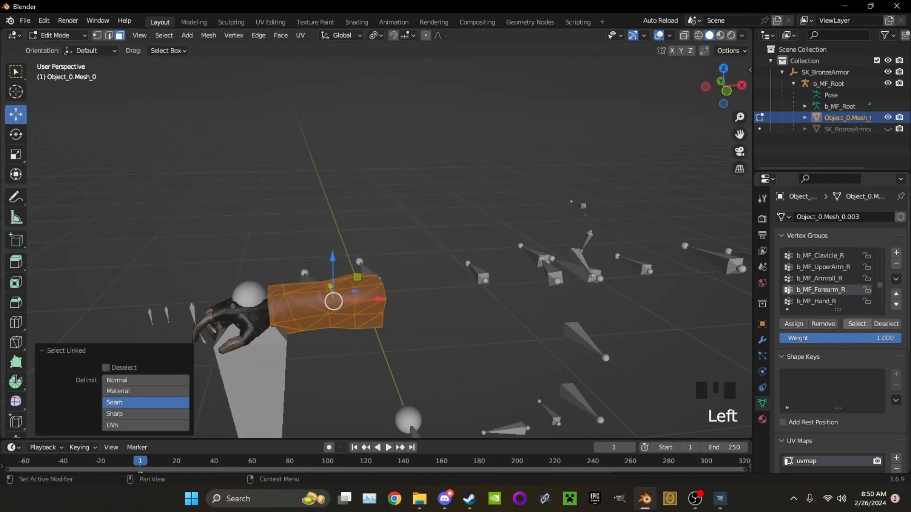
{"action": "left_click", "coordinate": [793, 324]}
{"action": "key", "text": "h"}
Select the right hand's linked parts and assign their faces to b_MF_Hand_R
{"action": "key", "text": "l"}
{"action": "key", "text": "l"}
{"action": "key", "text": "l"}
{"action": "left_click", "coordinate": [793, 324]}
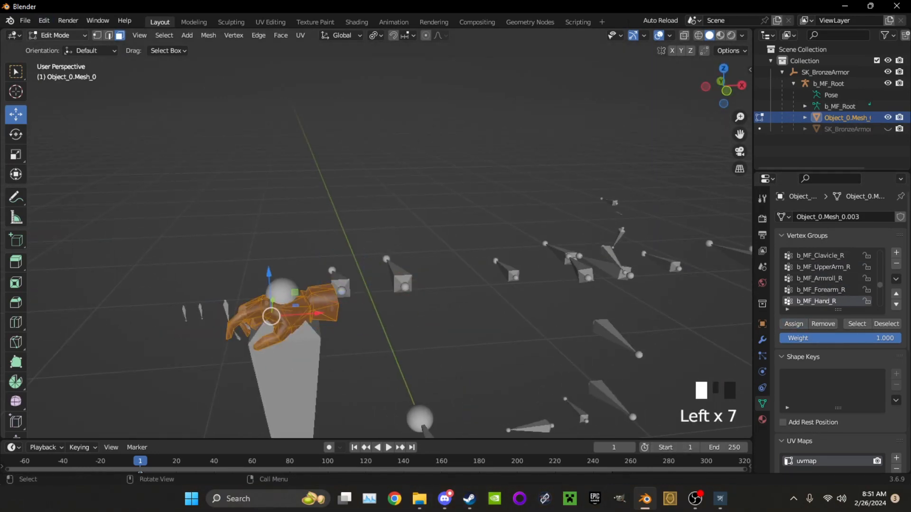
Leave mesh editing, select the b_MF_Root armature, and put it in Pose Mode with all bones selected
{"action": "left_click", "coordinate": [58, 36]}
{"action": "left_click", "coordinate": [64, 49]}
{"action": "scroll", "coordinate": [349, 304], "scroll_direction": "down", "scroll_amount": 5}
{"action": "left_click", "coordinate": [346, 309]}
{"action": "left_click", "coordinate": [58, 36]}
{"action": "left_click", "coordinate": [68, 73]}
{"action": "middle_click_drag", "start_coordinate": [332, 237], "coordinate": [214, 252]}
{"action": "scroll", "coordinate": [320, 242], "scroll_direction": "down", "scroll_amount": 3}
{"action": "key", "text": "a"}
{"action": "left_click", "coordinate": [695, 498]}
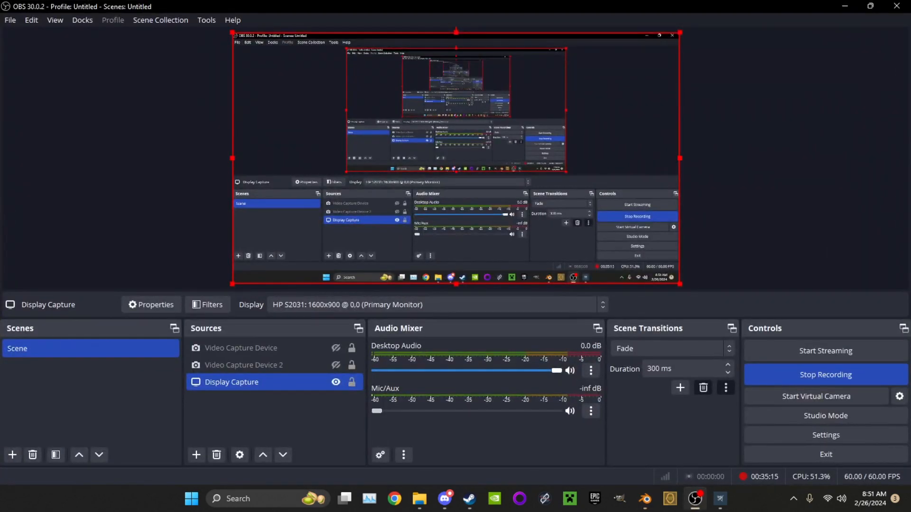
{"action": "left_click", "coordinate": [845, 6]}
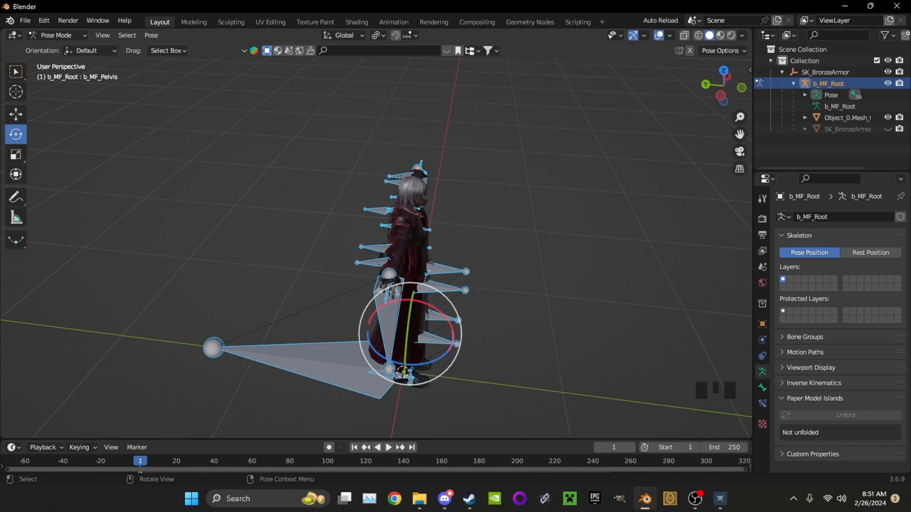
Try rotating all selected bones of the rig together, undoing the unwanted rotations
{"action": "middle_click_drag", "start_coordinate": [427, 270], "coordinate": [428, 246]}
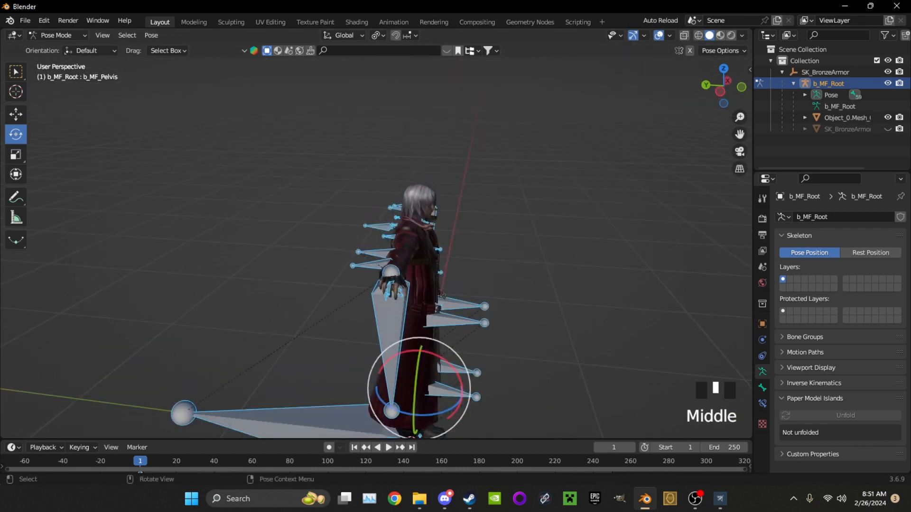
{"action": "left_click_drag", "start_coordinate": [377, 384], "coordinate": [526, 401]}
{"action": "mouse_move", "coordinate": [527, 401]}
{"action": "middle_mouse_down"}
{"action": "mouse_move", "coordinate": [581, 406]}
{"action": "mouse_move", "coordinate": [525, 397]}
{"action": "middle_mouse_up"}
{"action": "key", "text": "ctrl+z"}
{"action": "scroll", "coordinate": [526, 396], "scroll_direction": "down", "scroll_amount": 1}
{"action": "left_click_drag", "start_coordinate": [365, 375], "coordinate": [493, 384]}
{"action": "key", "text": "ctrl+z"}
{"action": "left_click_drag", "start_coordinate": [365, 375], "coordinate": [285, 369]}
{"action": "key", "text": "ctrl+z"}
{"action": "middle_click_drag", "start_coordinate": [285, 369], "coordinate": [214, 370]}
{"action": "scroll", "coordinate": [213, 370], "scroll_direction": "up", "scroll_amount": 2}
{"action": "scroll", "coordinate": [332, 328], "scroll_direction": "up", "scroll_amount": 2}
Select the b_MF_IK_Hand_R bone on its own, and reselect all of the rig's bones
{"action": "left_click", "coordinate": [338, 318]}
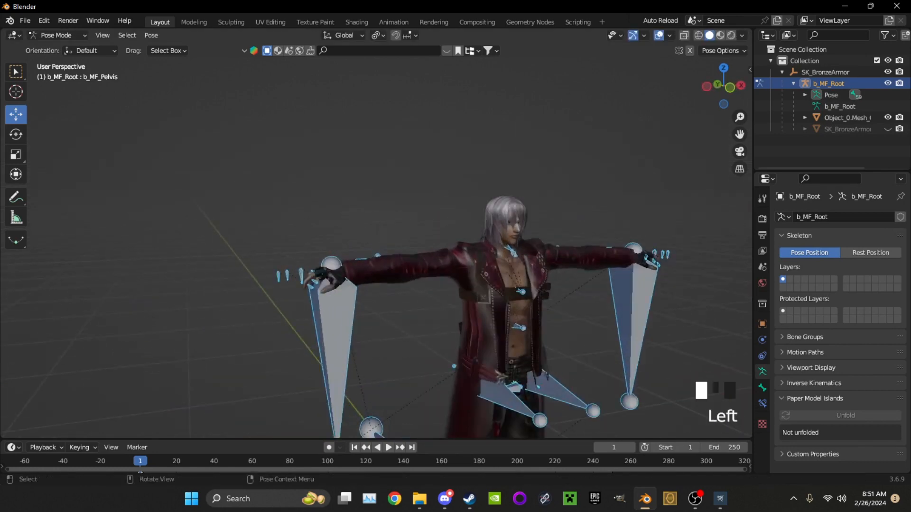
{"action": "scroll", "coordinate": [337, 318], "scroll_direction": "up", "scroll_amount": 2}
{"action": "middle_click_drag", "start_coordinate": [337, 318], "coordinate": [320, 323]}
{"action": "left_click", "coordinate": [58, 35]}
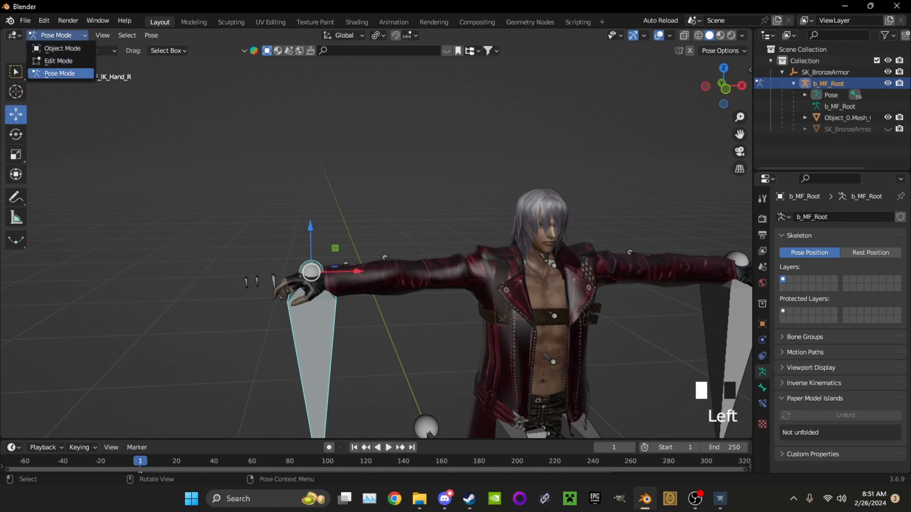
{"action": "scroll", "coordinate": [428, 433], "scroll_direction": "down", "scroll_amount": 3}
{"action": "key", "text": "a"}
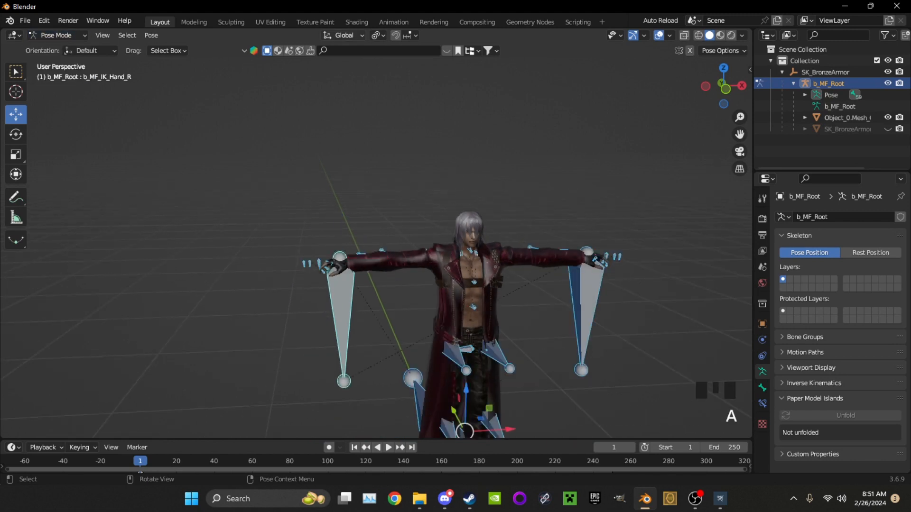
Try rotating all bones using Local orientation and the Individual Origins pivot, and undo the rotation
{"action": "left_click", "coordinate": [342, 36]}
{"action": "left_click", "coordinate": [308, 82]}
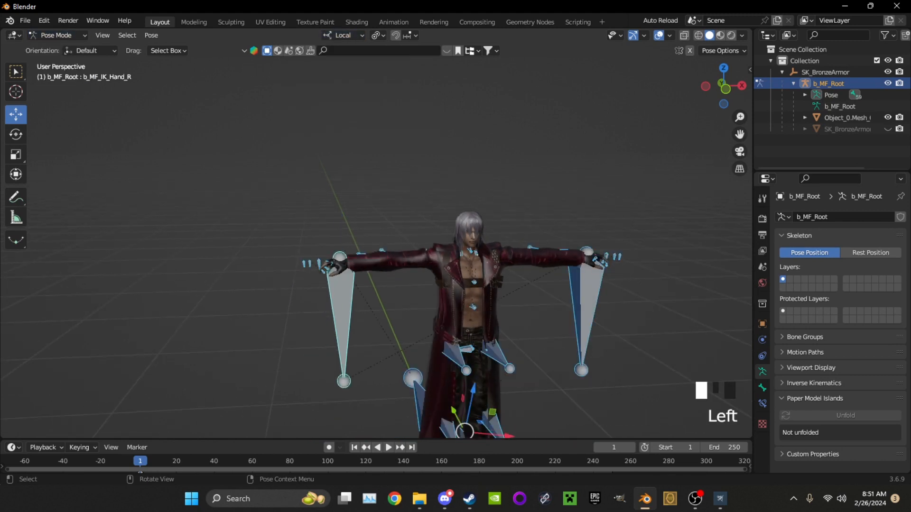
{"action": "left_click", "coordinate": [377, 35]}
{"action": "left_click", "coordinate": [412, 73]}
{"action": "middle_click_drag", "start_coordinate": [380, 166], "coordinate": [465, 213]}
{"action": "left_click", "coordinate": [16, 135]}
{"action": "left_click_drag", "start_coordinate": [443, 291], "coordinate": [483, 288]}
{"action": "key", "text": "ctrl+z"}
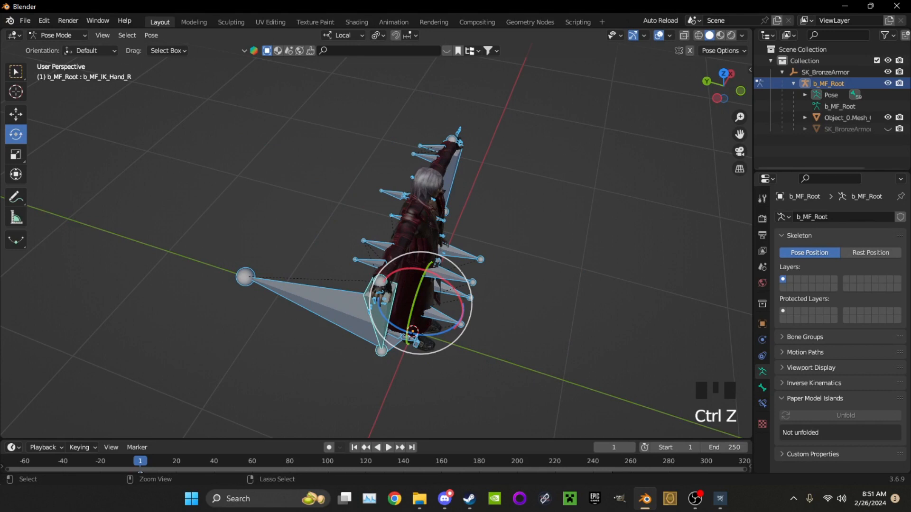
Set the transform orientation to Global and the pivot point to Bounding Box Center
{"action": "left_click", "coordinate": [342, 36]}
{"action": "left_click", "coordinate": [332, 71]}
{"action": "left_click_drag", "start_coordinate": [426, 299], "coordinate": [443, 275]}
{"action": "key", "text": "ctrl+z"}
{"action": "left_click", "coordinate": [378, 35]}
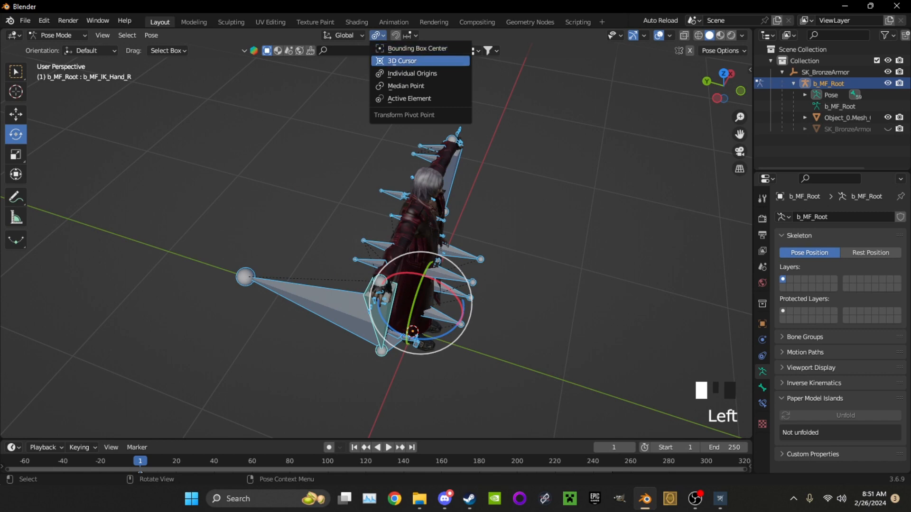
{"action": "left_click", "coordinate": [417, 49]}
{"action": "middle_click_drag", "start_coordinate": [427, 237], "coordinate": [358, 202]}
{"action": "scroll", "coordinate": [358, 201], "scroll_direction": "up", "scroll_amount": 2}
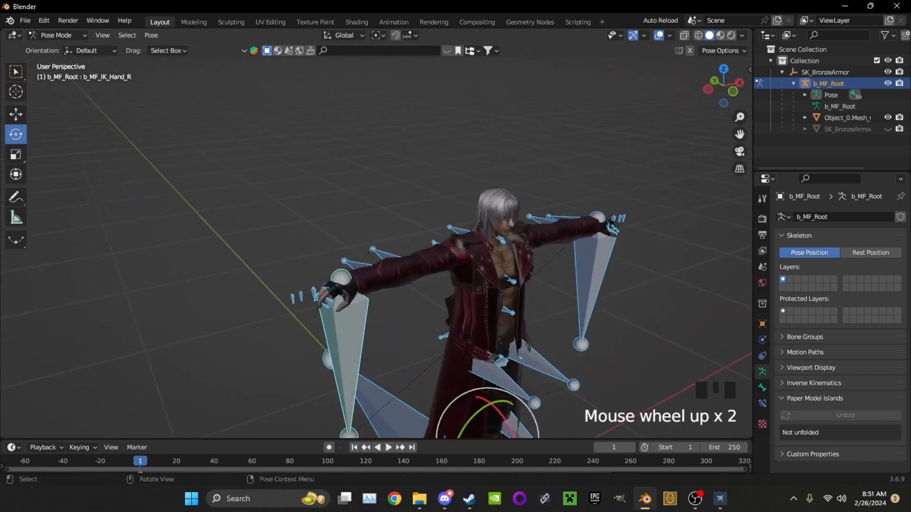
Try rotating the b_MF_IK_Hand_R bone and the right arm bones one by one, discarding each rotation
{"action": "left_click", "coordinate": [347, 333]}
{"action": "left_click_drag", "start_coordinate": [339, 278], "coordinate": [327, 227]}
{"action": "right_click", "coordinate": [327, 226]}
{"action": "left_click", "coordinate": [365, 272]}
{"action": "left_click_drag", "start_coordinate": [370, 281], "coordinate": [497, 183]}
{"action": "key", "text": "ctrl+z"}
{"action": "left_click", "coordinate": [374, 250]}
{"action": "key", "text": "ctrl+z"}
Try rotating the neck-area bones and the b_MF_Armroll_L bone individually, undoing each rotation
{"action": "left_click", "coordinate": [502, 240]}
{"action": "middle_click_drag", "start_coordinate": [503, 239], "coordinate": [448, 205]}
{"action": "left_click", "coordinate": [518, 242]}
{"action": "key", "text": "ctrl+z"}
{"action": "left_click", "coordinate": [518, 242]}
{"action": "left_click", "coordinate": [518, 242]}
{"action": "key", "text": "ctrl+z"}
{"action": "left_click", "coordinate": [567, 245]}
{"action": "left_click_drag", "start_coordinate": [567, 244], "coordinate": [571, 254]}
{"action": "key", "text": "ctrl+z"}
{"action": "middle_click_drag", "start_coordinate": [475, 285], "coordinate": [408, 275], "text": "shift"}
{"action": "scroll", "coordinate": [407, 275], "scroll_direction": "up", "scroll_amount": 2}
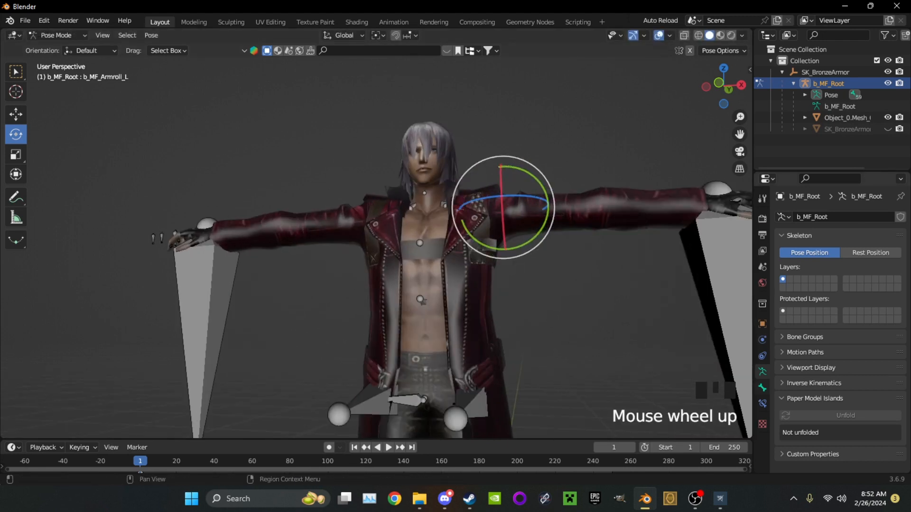
Display the bone properties, select b_MF_Clavicle_L, and try rotating it before undoing the change
{"action": "left_click", "coordinate": [762, 387]}
{"action": "left_click", "coordinate": [421, 299]}
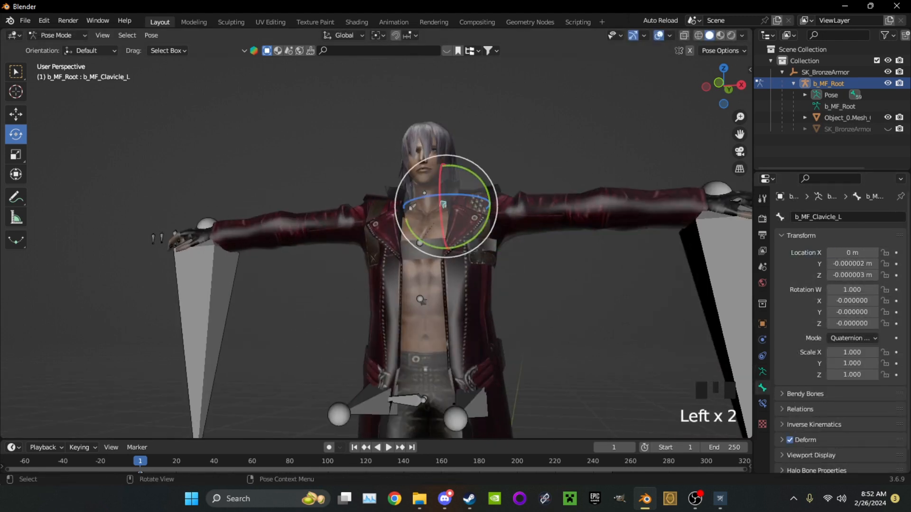
{"action": "left_click", "coordinate": [421, 300]}
{"action": "left_click", "coordinate": [443, 205]}
{"action": "mouse_move", "coordinate": [444, 206]}
{"action": "left_mouse_down"}
{"action": "mouse_move", "coordinate": [445, 215]}
{"action": "mouse_move", "coordinate": [455, 188]}
{"action": "mouse_move", "coordinate": [453, 208]}
{"action": "left_mouse_up"}
{"action": "key", "text": "ctrl+z"}
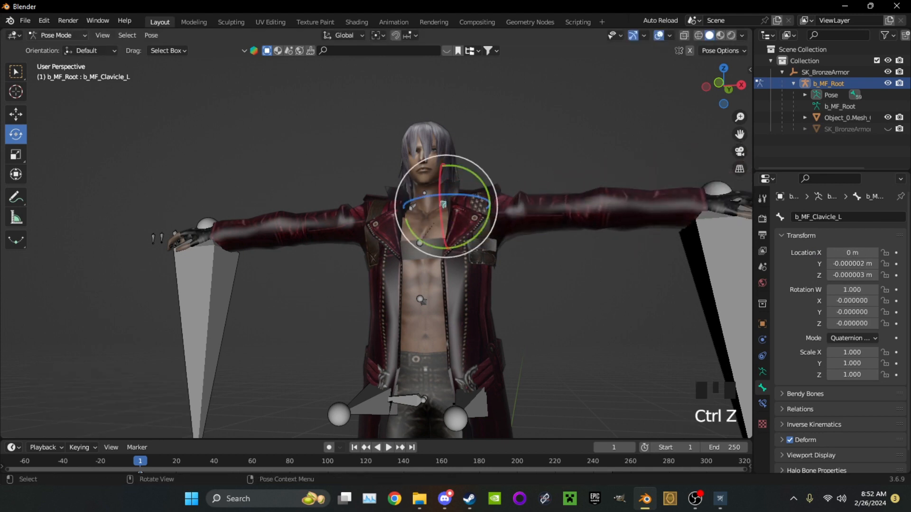
Switch from the armature to the Object_0.Mesh_0 mesh in Edit Mode, show its vertex groups, and reveal all hidden faces
{"action": "left_click", "coordinate": [56, 35]}
{"action": "left_click", "coordinate": [62, 48]}
{"action": "left_click", "coordinate": [351, 227]}
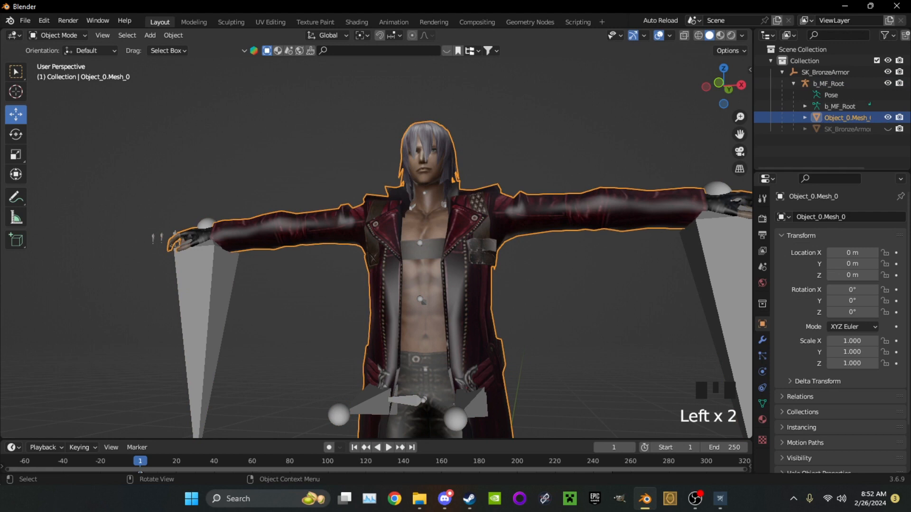
{"action": "left_click", "coordinate": [762, 403]}
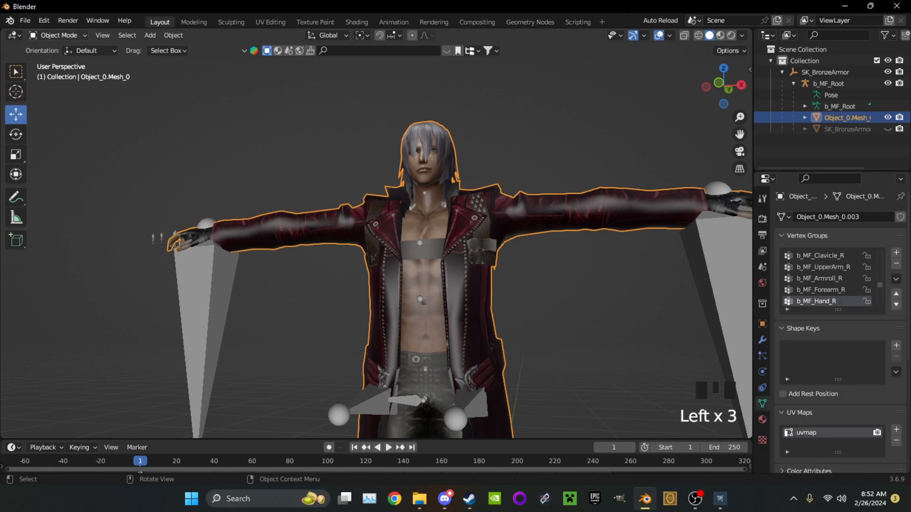
{"action": "left_click", "coordinate": [58, 35]}
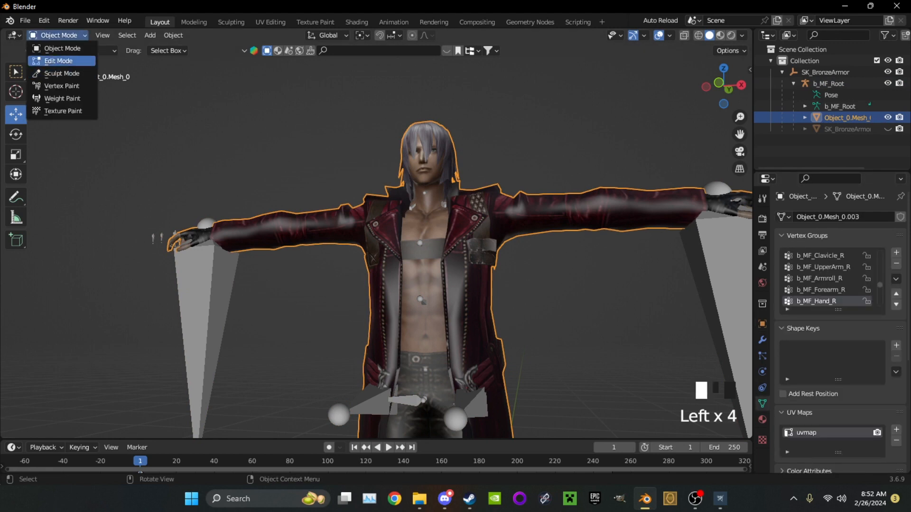
{"action": "left_click", "coordinate": [59, 61]}
{"action": "middle_click_drag", "start_coordinate": [512, 304], "coordinate": [532, 309]}
{"action": "key", "text": "alt+h"}
{"action": "left_click", "coordinate": [531, 309]}
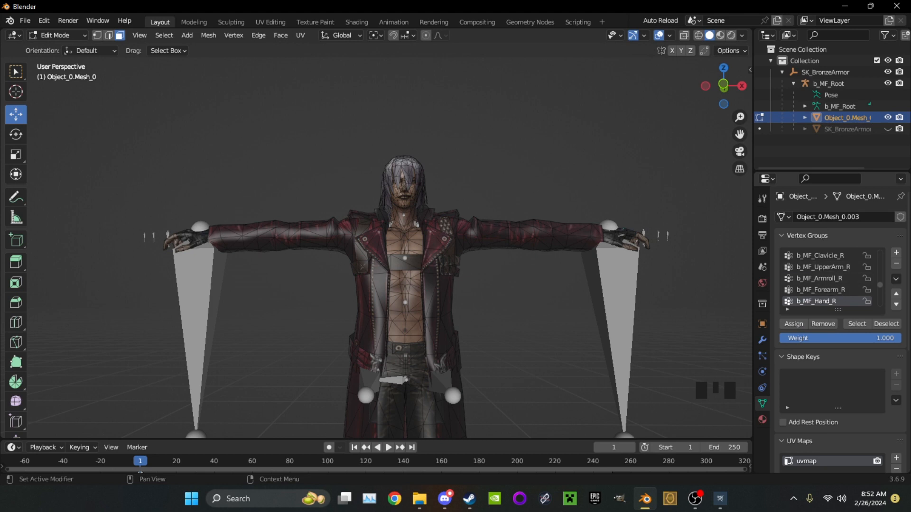
Check which faces belong to the b_MF_Clavicle_R, b_MF_Clavicle_L and b_MF_UpperArm_L vertex groups
{"action": "scroll", "coordinate": [830, 278], "scroll_direction": "down", "scroll_amount": 1}
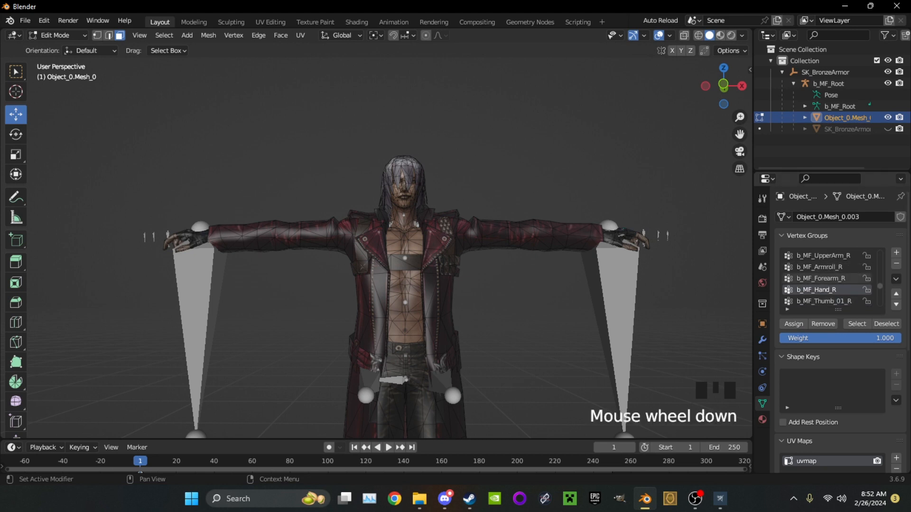
{"action": "scroll", "coordinate": [830, 278], "scroll_direction": "up", "scroll_amount": 2}
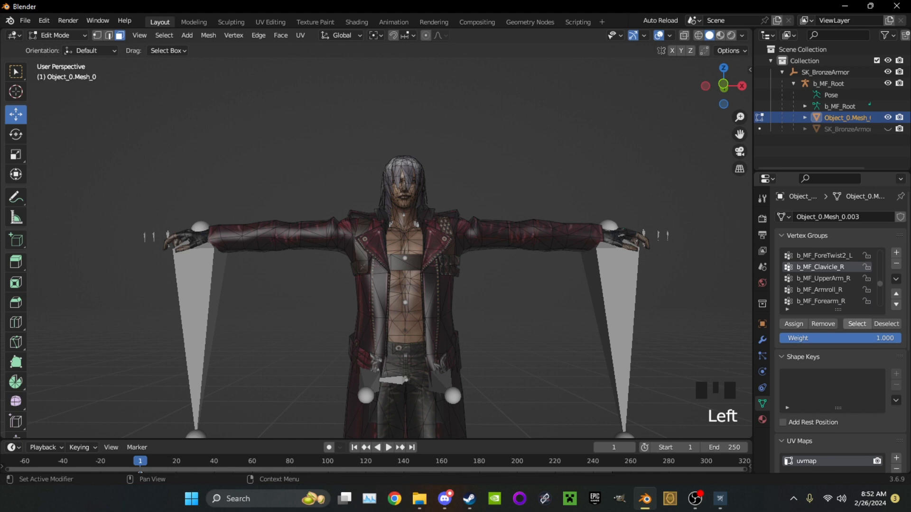
{"action": "middle_click_drag", "start_coordinate": [522, 285], "coordinate": [504, 288]}
{"action": "scroll", "coordinate": [830, 279], "scroll_direction": "up", "scroll_amount": 2}
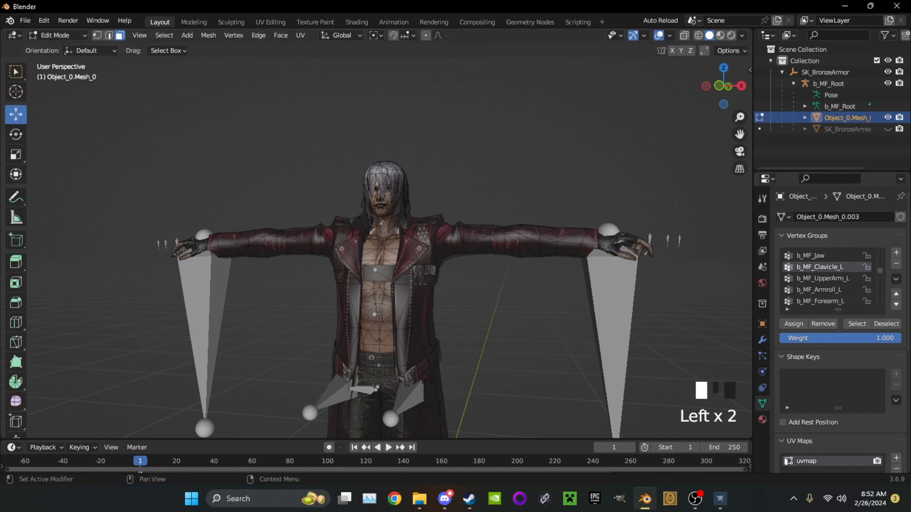
{"action": "mouse_move", "coordinate": [550, 284]}
{"action": "middle_mouse_down"}
{"action": "mouse_move", "coordinate": [569, 285]}
{"action": "mouse_move", "coordinate": [563, 287]}
{"action": "middle_mouse_up"}
{"action": "scroll", "coordinate": [569, 285], "scroll_direction": "up", "scroll_amount": 2}
{"action": "scroll", "coordinate": [562, 288], "scroll_direction": "up", "scroll_amount": 1}
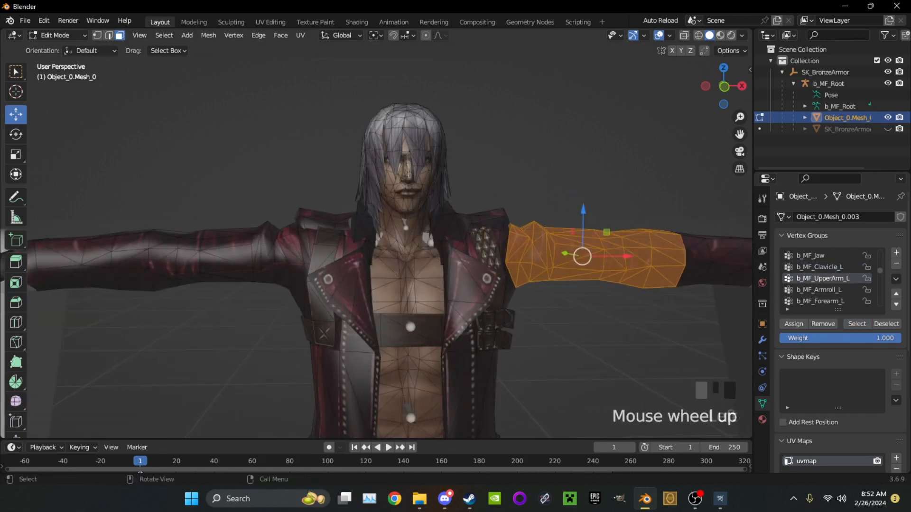
Leave mesh editing, select the b_MF_Root armature, and put it in Pose Mode
{"action": "left_click", "coordinate": [424, 239]}
{"action": "left_click", "coordinate": [57, 35]}
{"action": "left_click", "coordinate": [54, 45]}
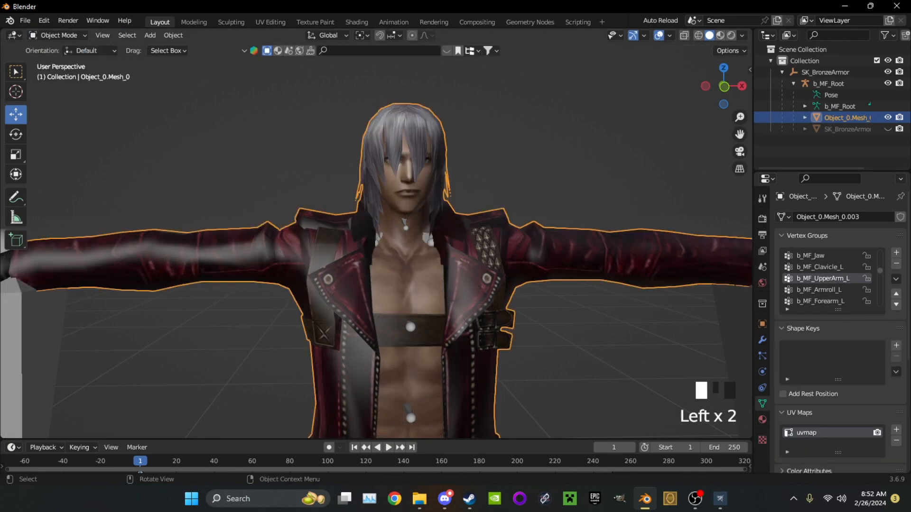
{"action": "left_click", "coordinate": [57, 35]}
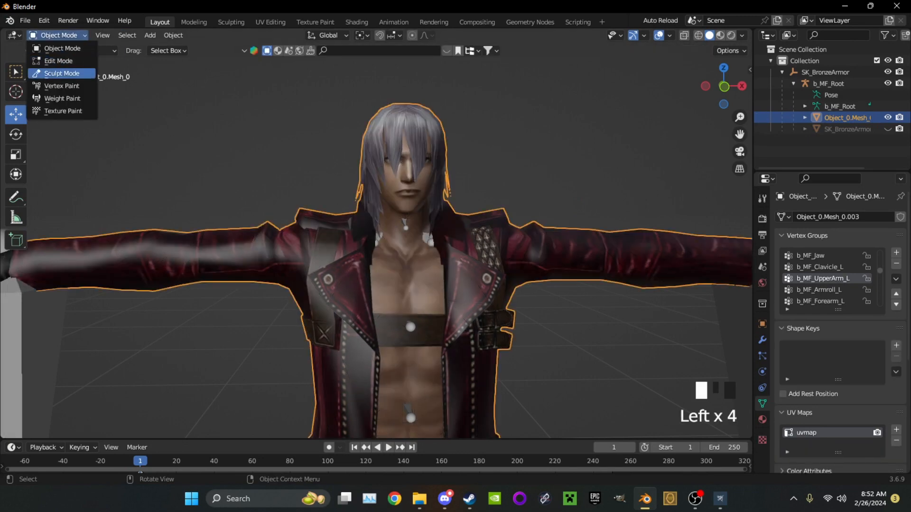
{"action": "left_click", "coordinate": [428, 239]}
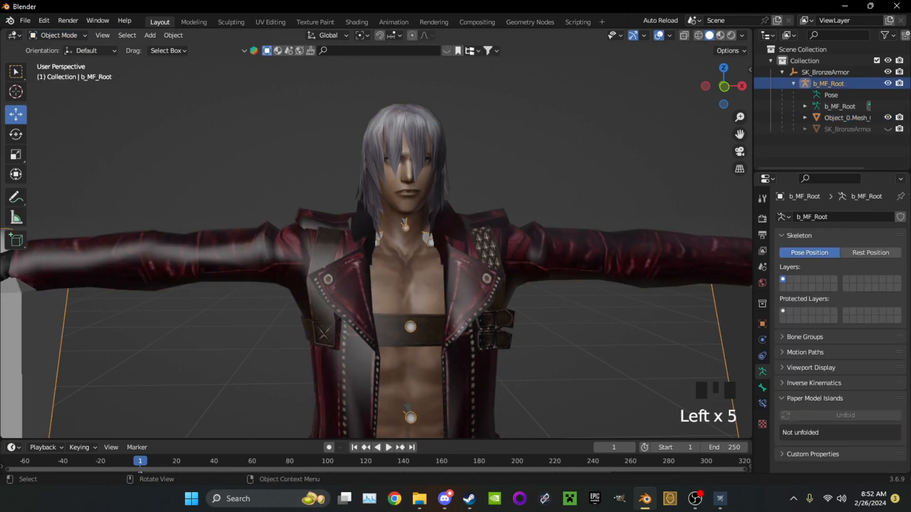
{"action": "left_click", "coordinate": [57, 35]}
{"action": "left_click", "coordinate": [52, 74]}
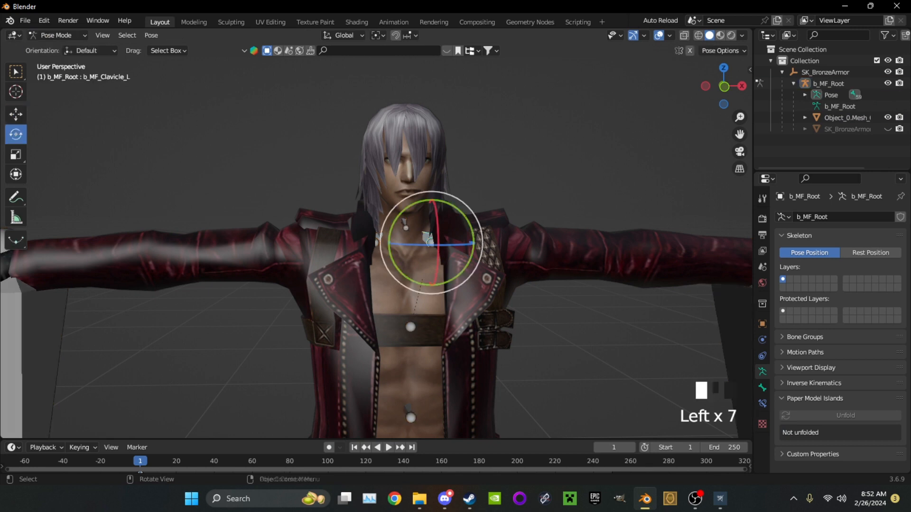
Show the b_MF_Clavicle_L bone's properties and test rotations around the upper chest, undoing them
{"action": "left_click_drag", "start_coordinate": [412, 222], "coordinate": [350, 195]}
{"action": "key", "text": "ctrl+z"}
{"action": "left_click", "coordinate": [762, 388]}
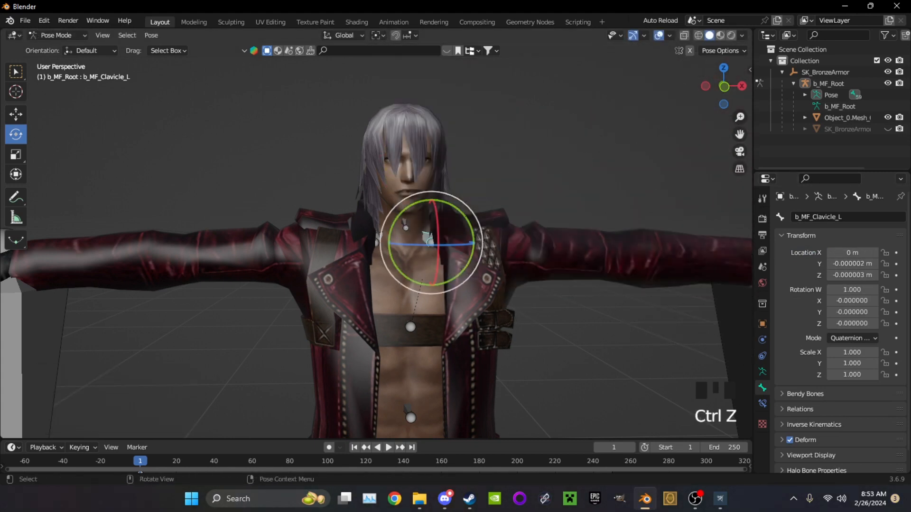
{"action": "key", "text": "Left"}
{"action": "key", "text": "Left"}
{"action": "middle_click_drag", "start_coordinate": [520, 311], "coordinate": [500, 317]}
{"action": "left_click", "coordinate": [500, 321]}
{"action": "left_click_drag", "start_coordinate": [499, 322], "coordinate": [477, 221]}
{"action": "left_click_drag", "start_coordinate": [473, 261], "coordinate": [514, 346]}
{"action": "key", "text": "ctrl+z"}
{"action": "key", "text": "ctrl+z"}
Select the b_MF_Spine_02 bone in the torso and try a trackball rotation on it
{"action": "scroll", "coordinate": [512, 343], "scroll_direction": "down", "scroll_amount": 3}
{"action": "middle_click_drag", "start_coordinate": [512, 342], "coordinate": [502, 127], "text": "shift"}
{"action": "left_click", "coordinate": [335, 127]}
{"action": "left_click", "coordinate": [335, 127]}
{"action": "left_click", "coordinate": [335, 127]}
{"action": "left_click", "coordinate": [335, 126]}
{"action": "left_click", "coordinate": [335, 126]}
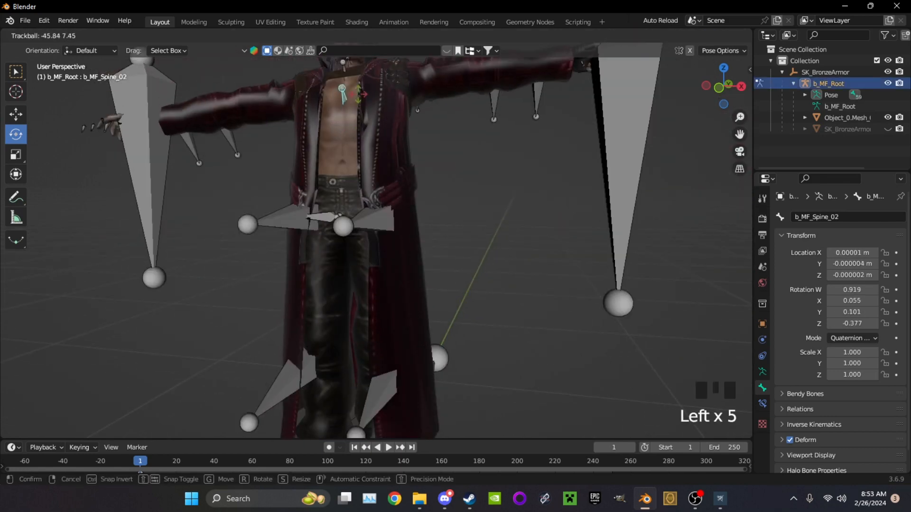
{"action": "left_click", "coordinate": [335, 127]}
Try rotating the b_MF_Spine_01 bone to test the torso's deformation, undoing each rotation
{"action": "left_click_drag", "start_coordinate": [354, 170], "coordinate": [346, 247]}
{"action": "key", "text": "ctrl+z"}
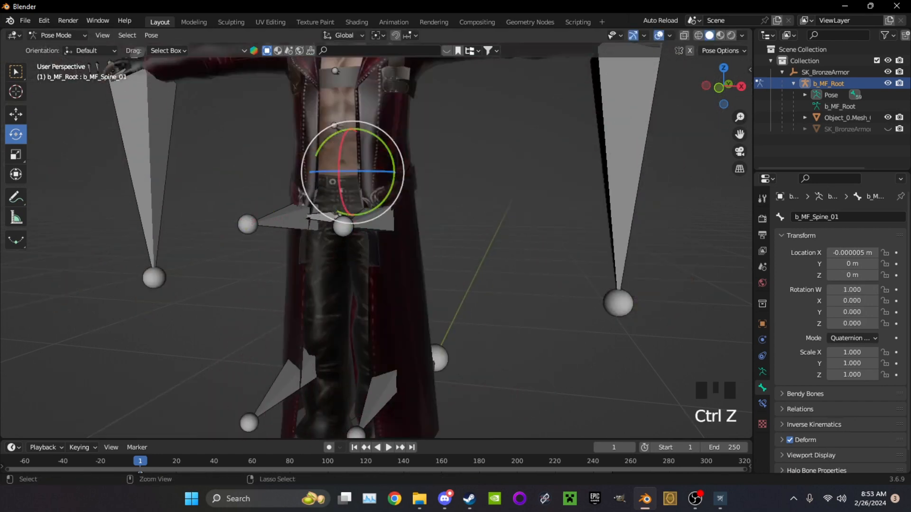
{"action": "middle_click_drag", "start_coordinate": [346, 247], "coordinate": [256, 249]}
{"action": "scroll", "coordinate": [257, 249], "scroll_direction": "down", "scroll_amount": 1}
{"action": "mouse_move", "coordinate": [292, 160]}
{"action": "left_mouse_down"}
{"action": "mouse_move", "coordinate": [285, 182]}
{"action": "mouse_move", "coordinate": [292, 157]}
{"action": "mouse_move", "coordinate": [318, 141]}
{"action": "mouse_move", "coordinate": [303, 154]}
{"action": "left_mouse_up"}
{"action": "key", "text": "ctrl+z"}
{"action": "middle_click_drag", "start_coordinate": [304, 154], "coordinate": [418, 148]}
{"action": "scroll", "coordinate": [396, 154], "scroll_direction": "up", "scroll_amount": 3}
{"action": "scroll", "coordinate": [395, 123], "scroll_direction": "up", "scroll_amount": 2}
{"action": "scroll", "coordinate": [419, 116], "scroll_direction": "down", "scroll_amount": 4}
{"action": "scroll", "coordinate": [420, 116], "scroll_direction": "down", "scroll_amount": 1}
Clear the bone selection and return the armature to Object Mode
{"action": "left_click", "coordinate": [388, 145]}
{"action": "left_click", "coordinate": [56, 35]}
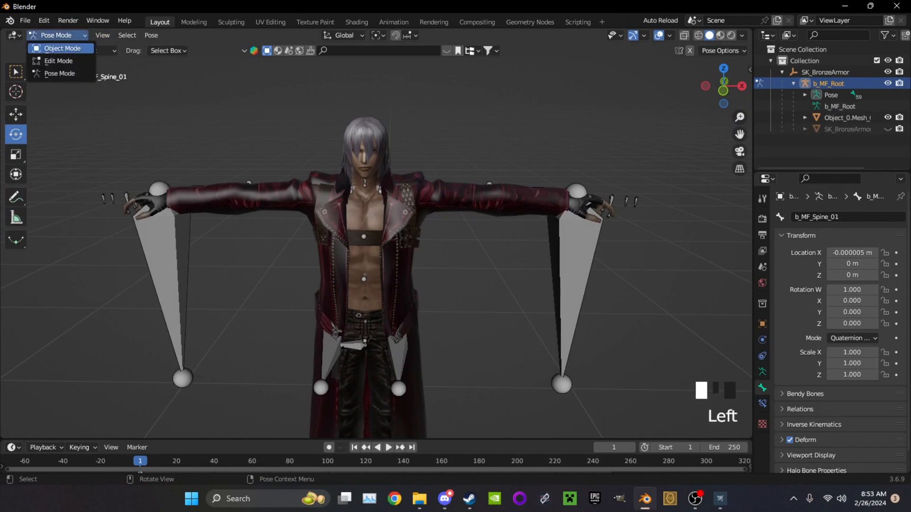
{"action": "left_click", "coordinate": [48, 47]}
Start an FBX export to the models\dante folder and cancel it
{"action": "left_click", "coordinate": [25, 20]}
{"action": "mouse_move", "coordinate": [43, 185]}
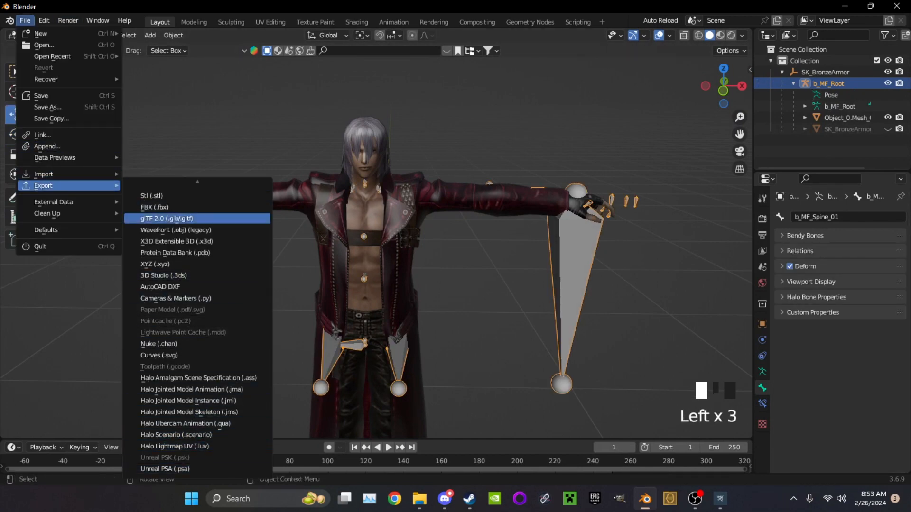
{"action": "left_click", "coordinate": [154, 207]}
{"action": "scroll", "coordinate": [211, 363], "scroll_direction": "down", "scroll_amount": 2}
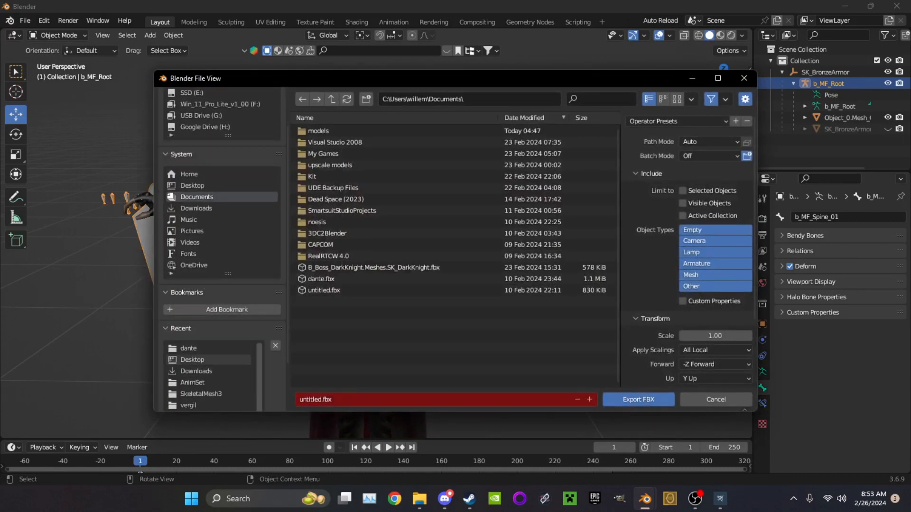
{"action": "left_click", "coordinate": [208, 348]}
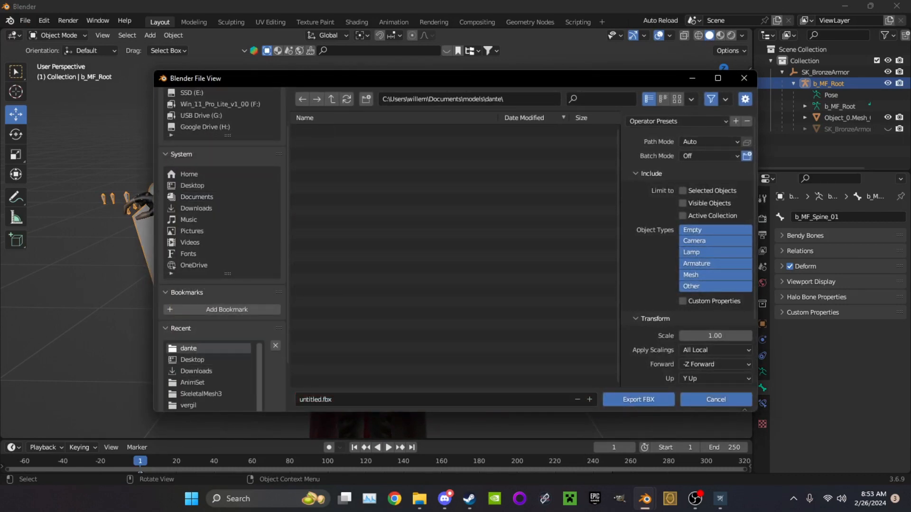
{"action": "left_click", "coordinate": [716, 400]}
Rename the b_MF_Root armature object to SK_dante and select the hidden SK_BronzeArmor.001 mesh
{"action": "double_click", "coordinate": [829, 83]}
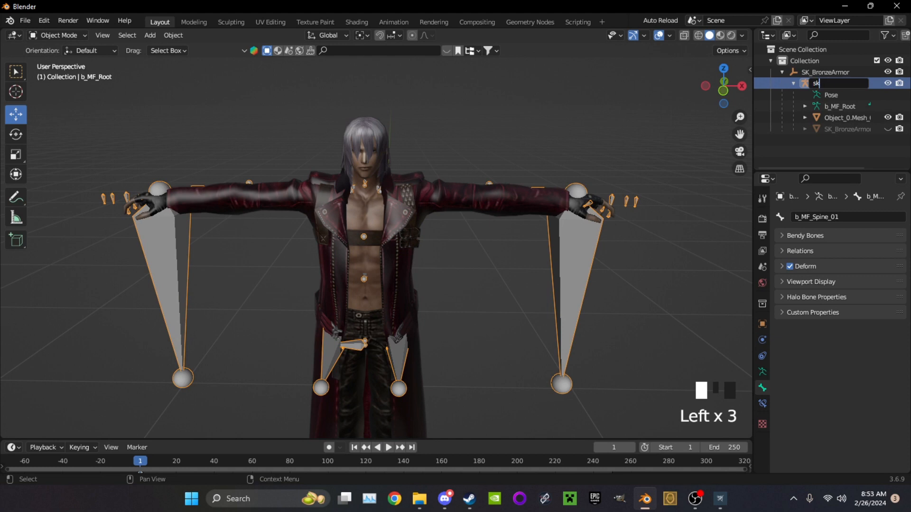
{"action": "key", "text": "BackSpace"}
{"action": "key", "text": "BackSpace"}
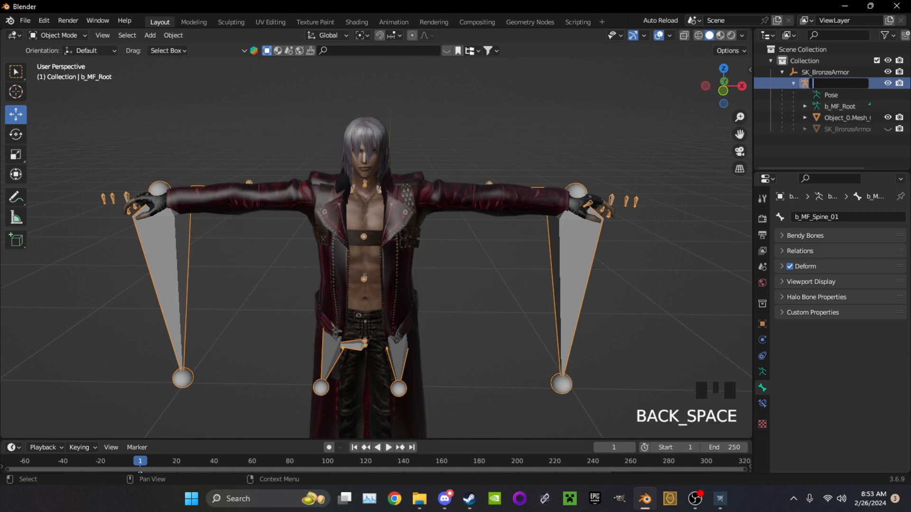
{"action": "type", "text": "SK_dante"}
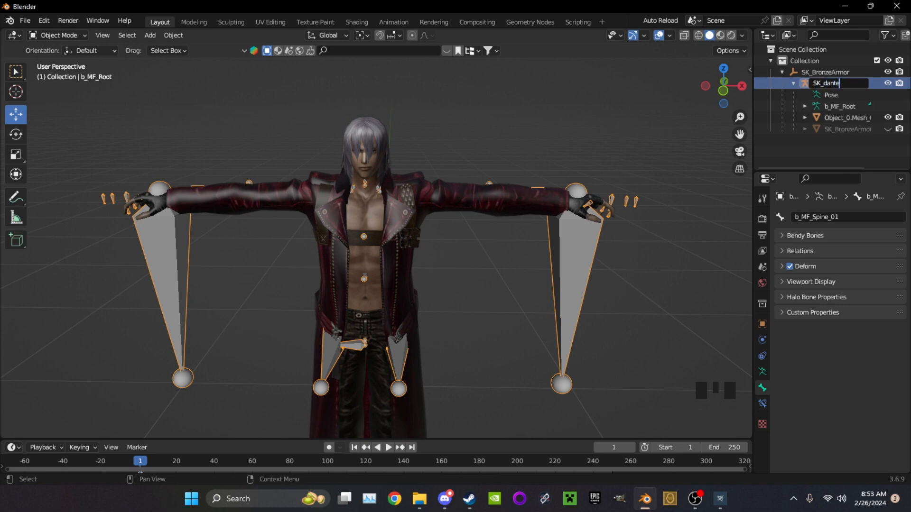
{"action": "double_click", "coordinate": [826, 72]}
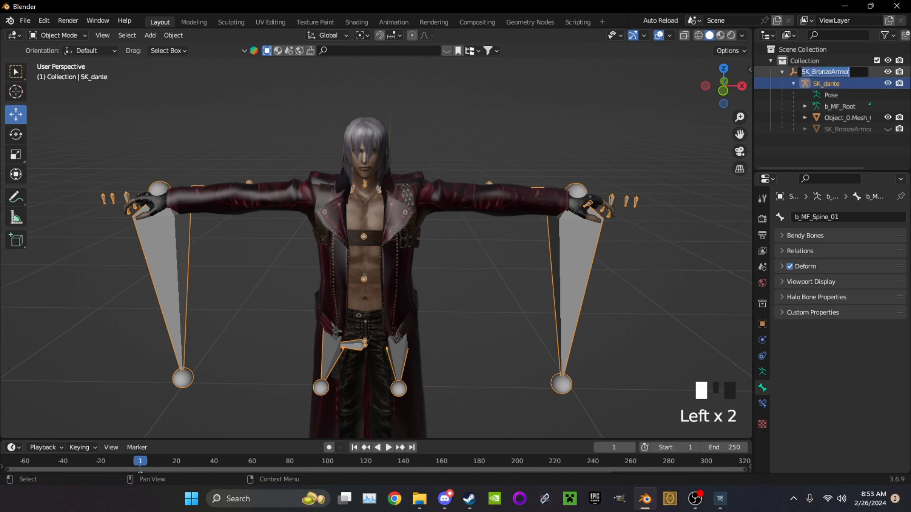
{"action": "left_click", "coordinate": [847, 129]}
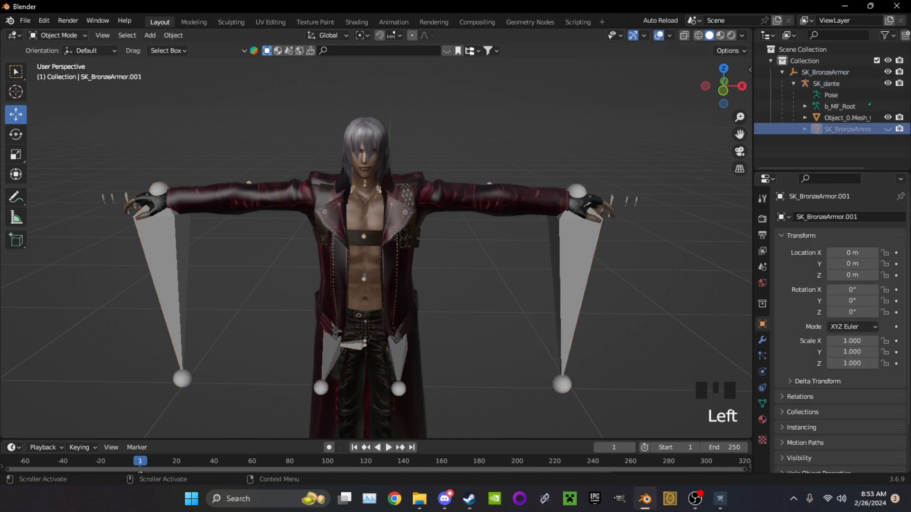
Delete the selected SK_BronzeArmor.001 mesh and start an FBX export of the scene
{"action": "key", "text": "Delete"}
{"action": "left_click", "coordinate": [25, 20]}
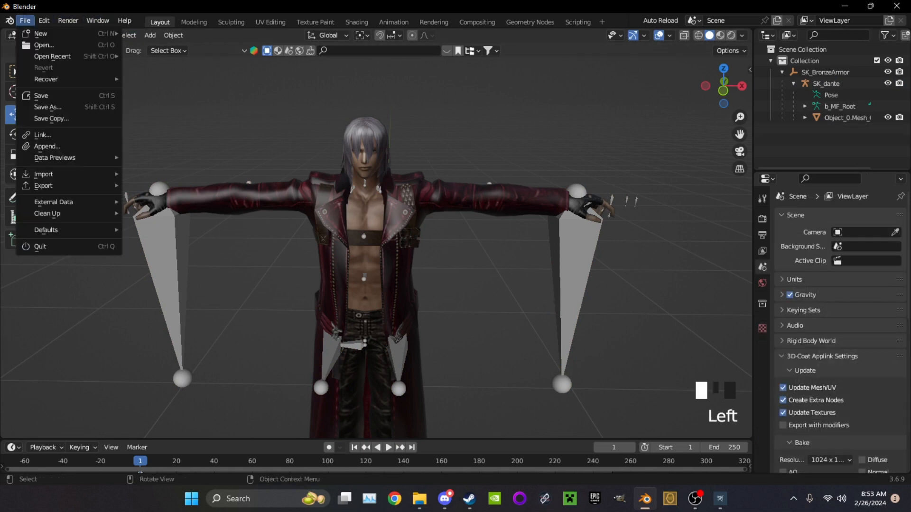
{"action": "mouse_move", "coordinate": [71, 186]}
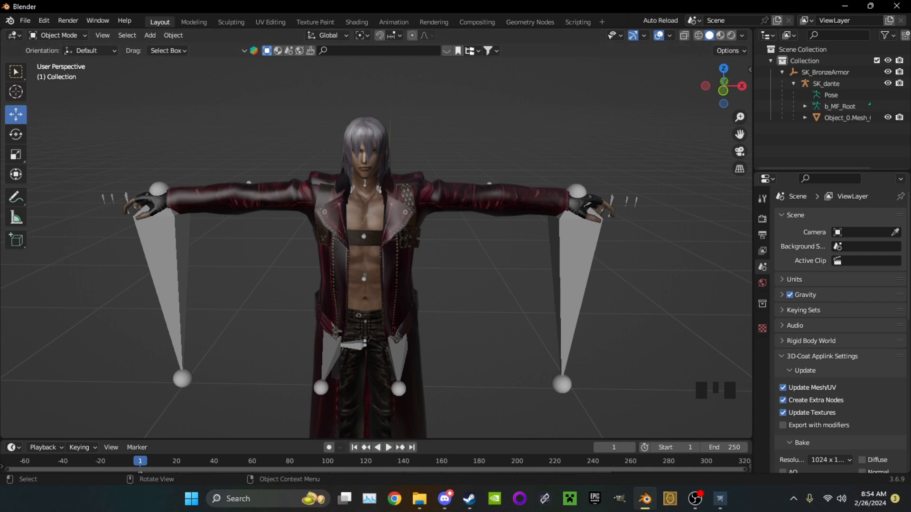
{"action": "left_click", "coordinate": [25, 20]}
{"action": "mouse_move", "coordinate": [72, 186]}
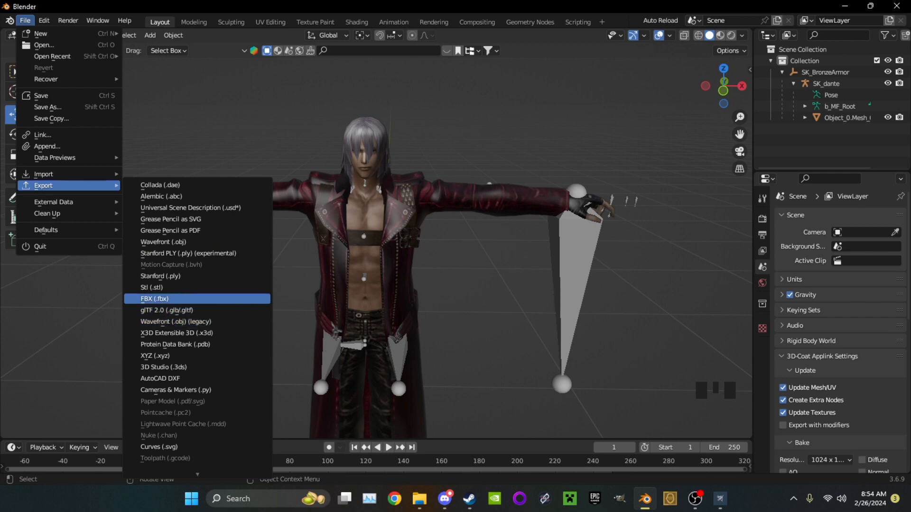
{"action": "left_click", "coordinate": [154, 299]}
Load the saved FBX export preset with -Y Forward and Z Up, and review its geometry and armature settings
{"action": "left_click", "coordinate": [677, 122]}
{"action": "left_click", "coordinate": [674, 151]}
{"action": "left_click", "coordinate": [717, 78]}
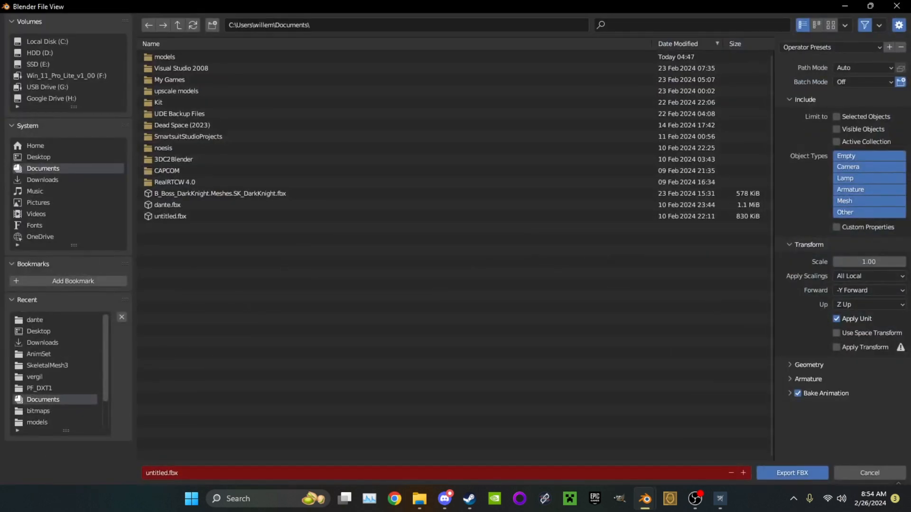
{"action": "left_click", "coordinate": [808, 379]}
{"action": "left_click", "coordinate": [808, 364]}
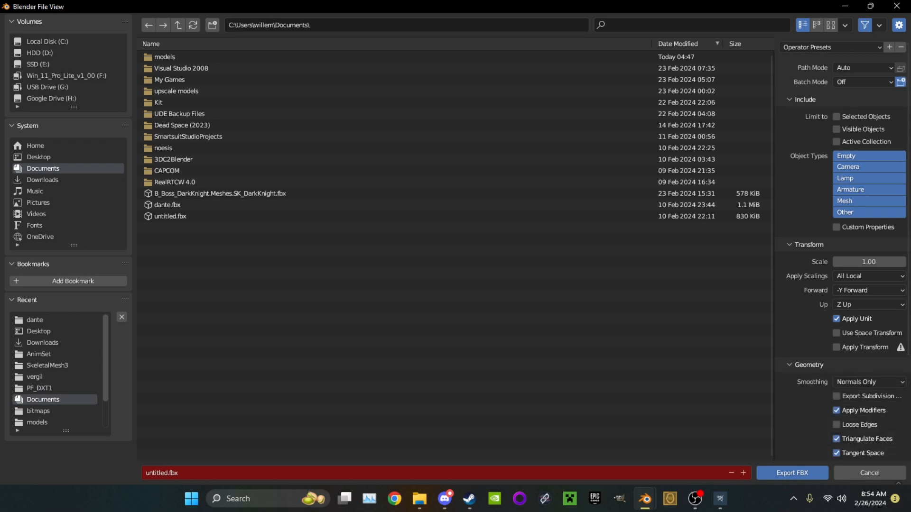
{"action": "scroll", "coordinate": [844, 247], "scroll_direction": "down", "scroll_amount": 6}
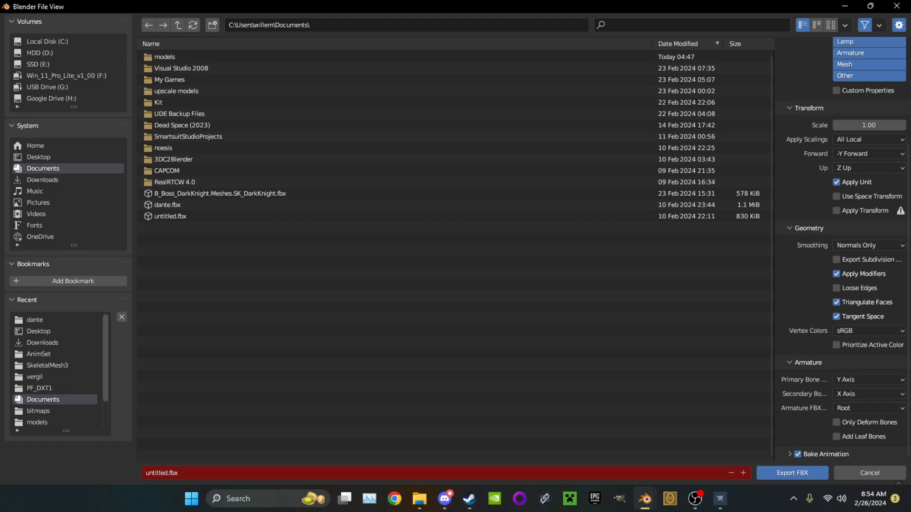
{"action": "scroll", "coordinate": [845, 247], "scroll_direction": "up", "scroll_amount": 6}
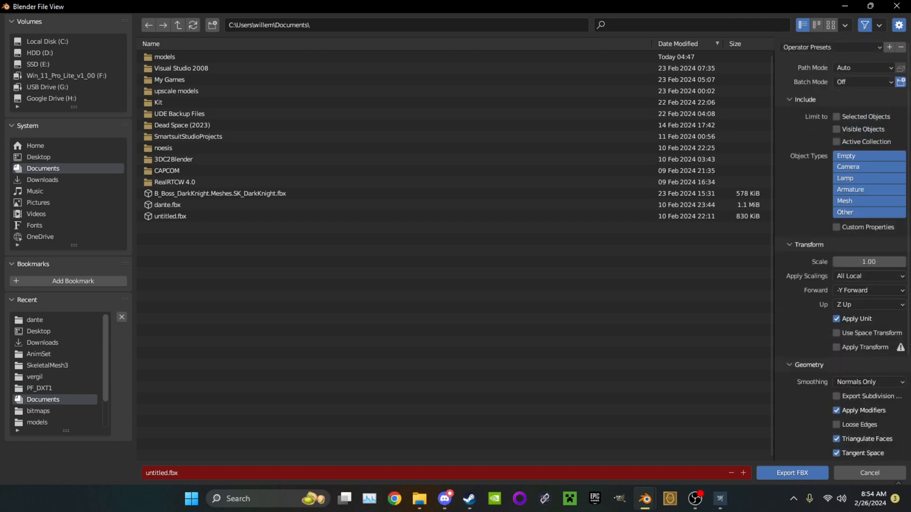
{"action": "scroll", "coordinate": [845, 247], "scroll_direction": "down", "scroll_amount": 6}
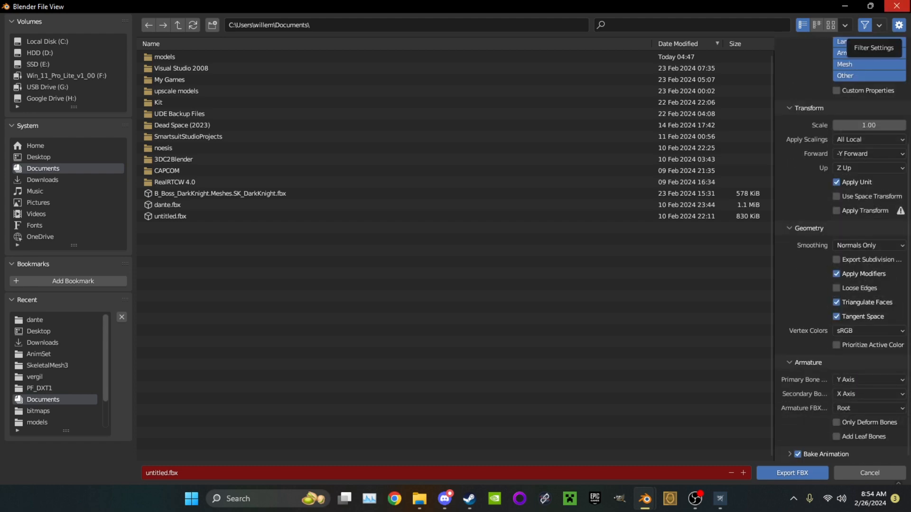
{"action": "left_click", "coordinate": [870, 6]}
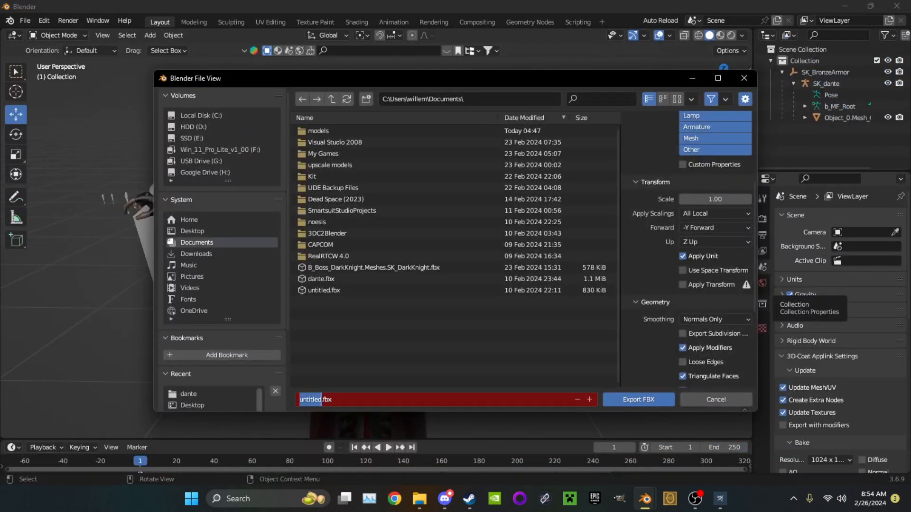
Export the scene to the Desktop as sk_dante.fbx
{"action": "left_click", "coordinate": [192, 231]}
{"action": "left_click", "coordinate": [193, 231]}
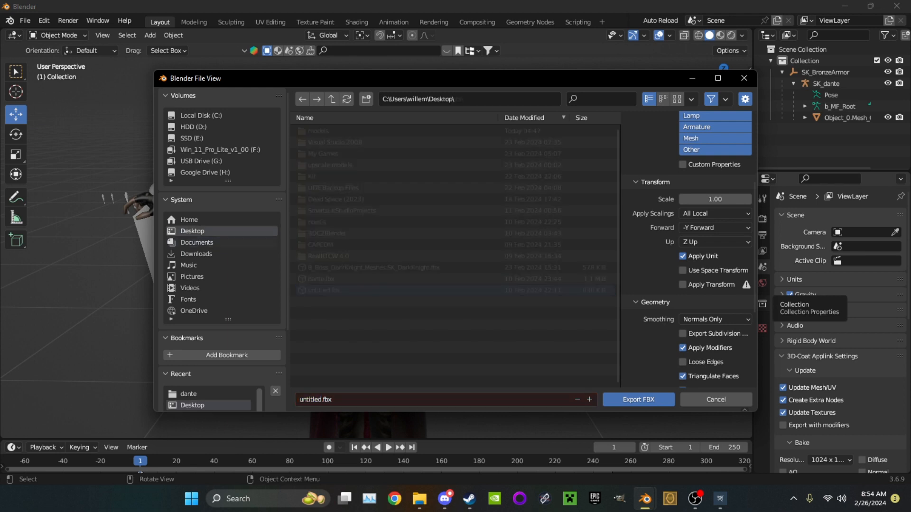
{"action": "left_click", "coordinate": [312, 399]}
{"action": "left_click", "coordinate": [312, 400]}
{"action": "type", "text": "sk_"}
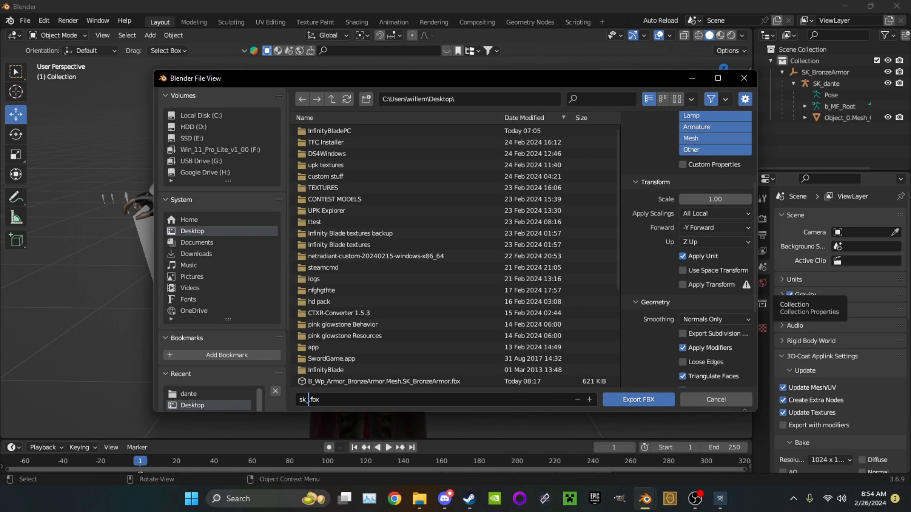
{"action": "key", "text": "Return"}
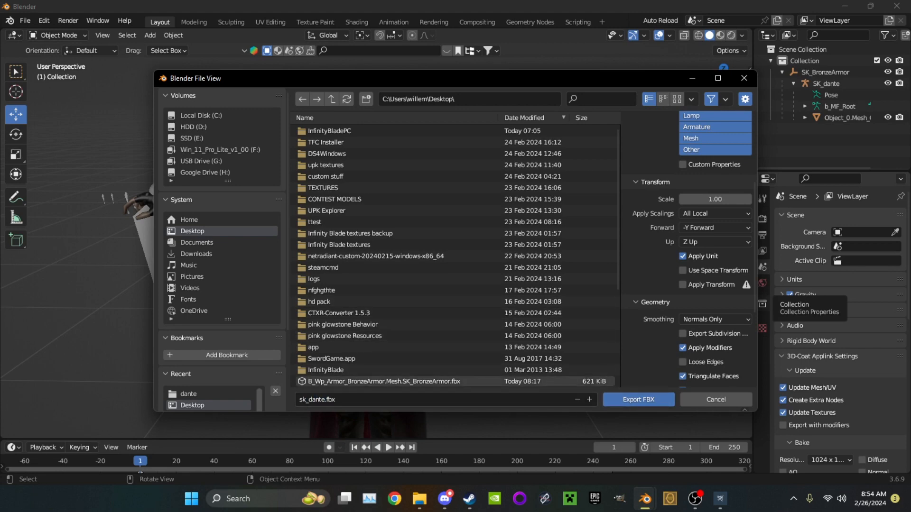
{"action": "left_click", "coordinate": [638, 399]}
Switch to UPK Explorer and open the B_Wp_Armor_BronzeArmor_SF.upk package from the CookedPCConsole folder
{"action": "left_click", "coordinate": [844, 7]}
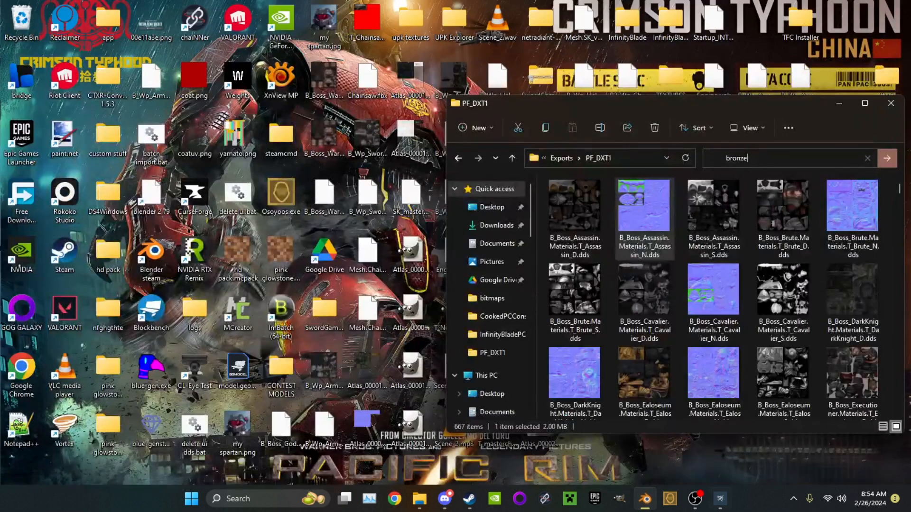
{"action": "left_click", "coordinate": [720, 498]}
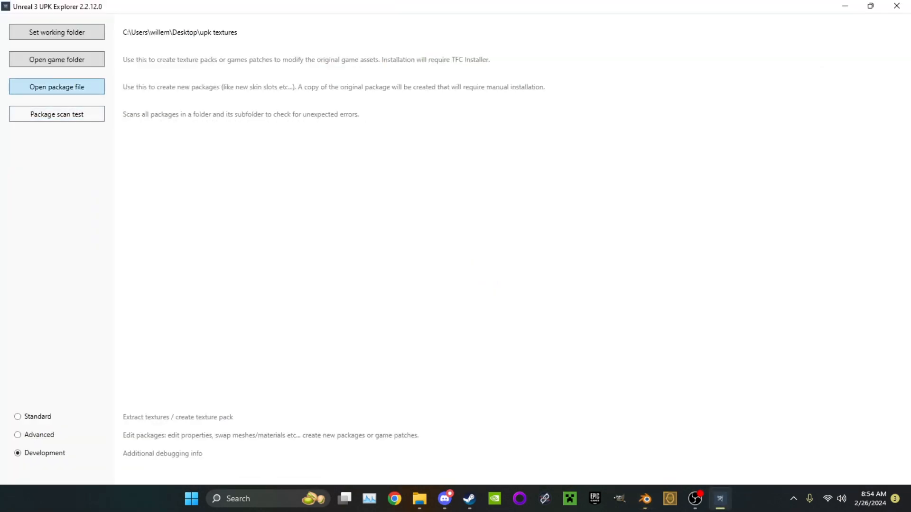
{"action": "left_click", "coordinate": [57, 86]}
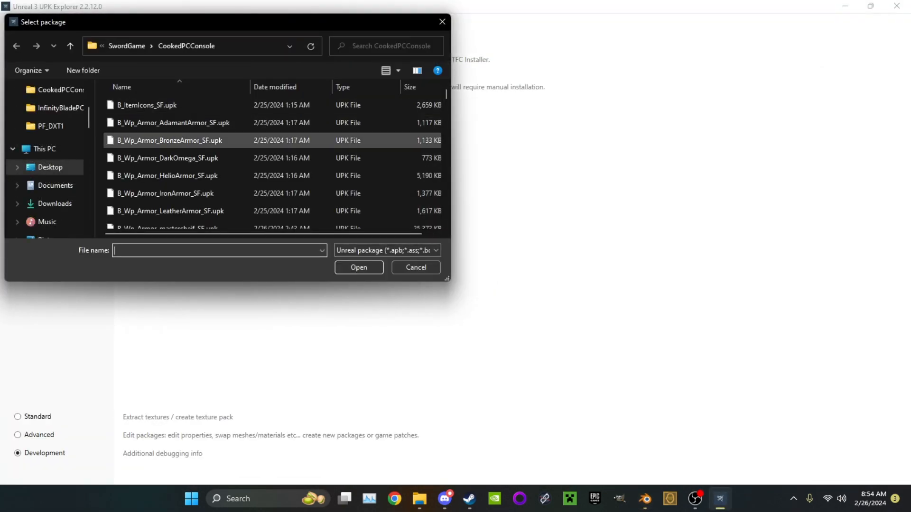
{"action": "double_click", "coordinate": [169, 141]}
{"action": "left_click", "coordinate": [448, 225]}
{"action": "left_click", "coordinate": [419, 297]}
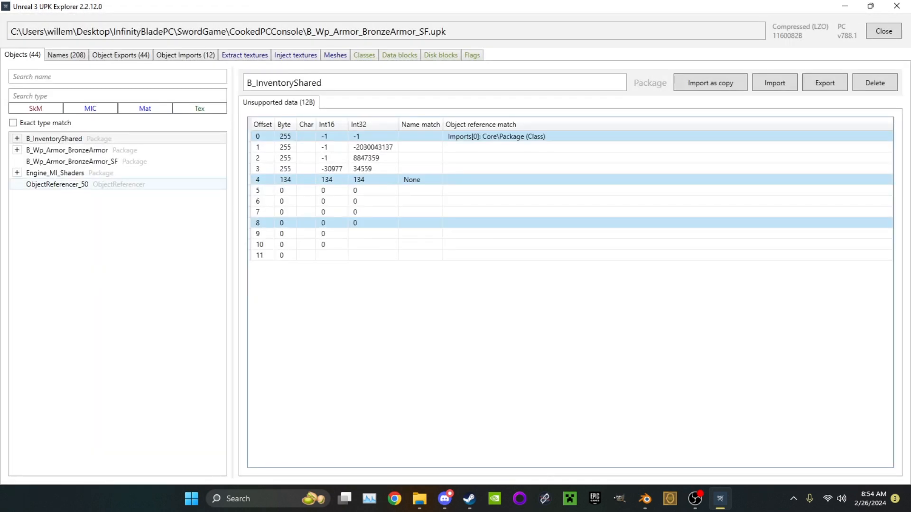
Expand B_Wp_Armor_BronzeArmor and its Mesh package, and select the SK_BronzeArmor skeletal mesh
{"action": "left_click", "coordinate": [17, 150]}
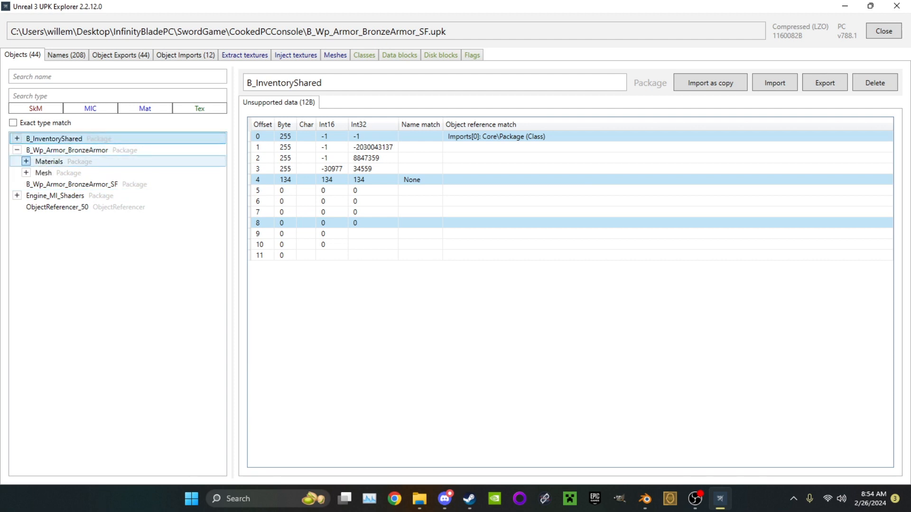
{"action": "left_click", "coordinate": [26, 173]}
{"action": "left_click", "coordinate": [70, 184]}
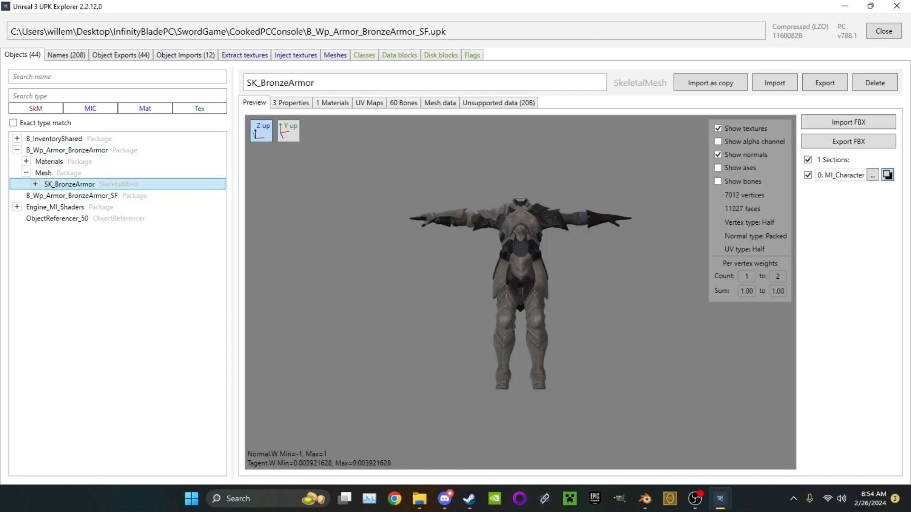
Import sk_dante.fbx from the Desktop into SK_BronzeArmor with all weights normalized, and inspect the mesh preview
{"action": "left_click", "coordinate": [848, 122]}
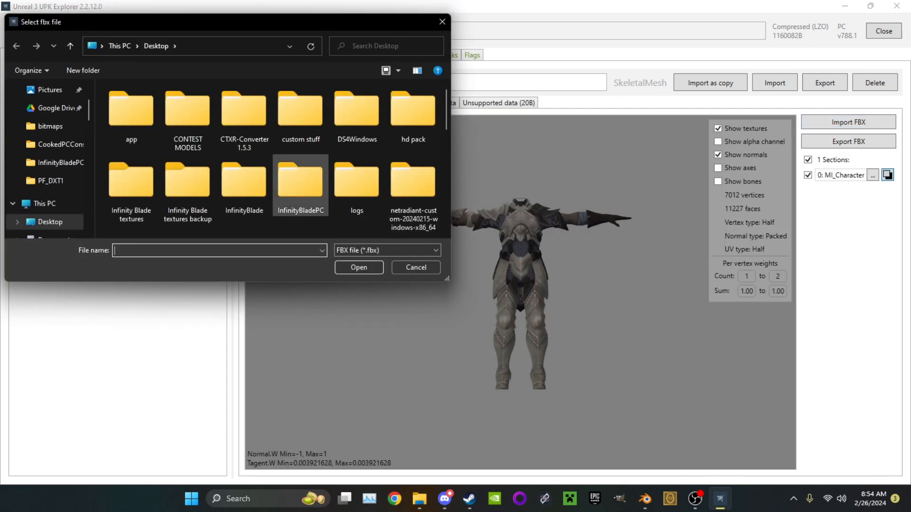
{"action": "scroll", "coordinate": [245, 194], "scroll_direction": "down", "scroll_amount": 3}
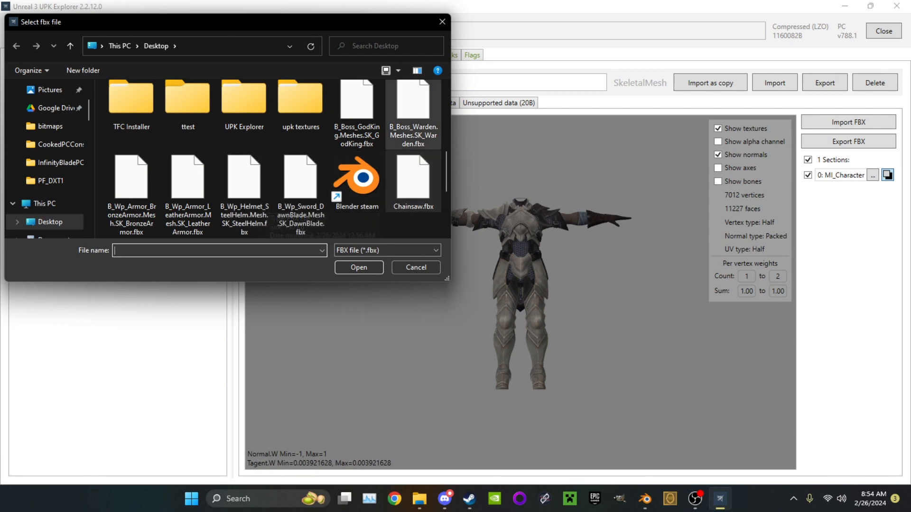
{"action": "scroll", "coordinate": [245, 199], "scroll_direction": "down", "scroll_amount": 3}
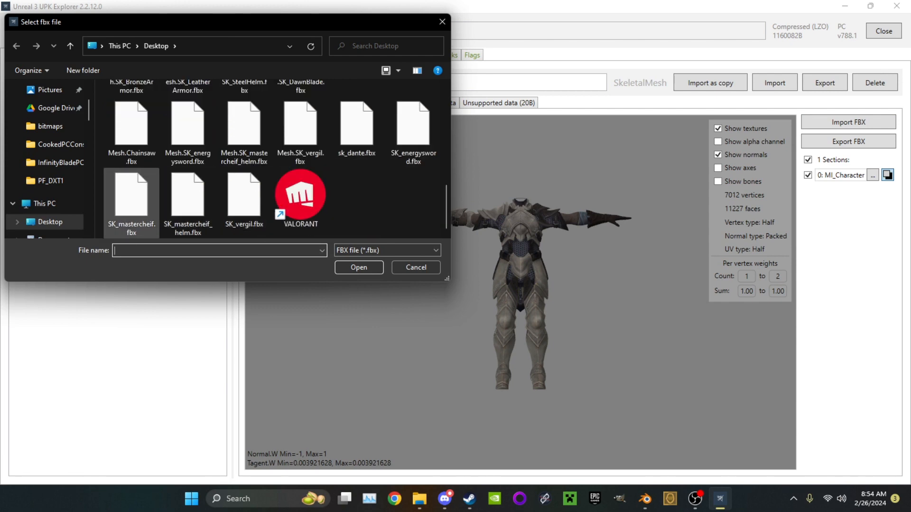
{"action": "double_click", "coordinate": [357, 125]}
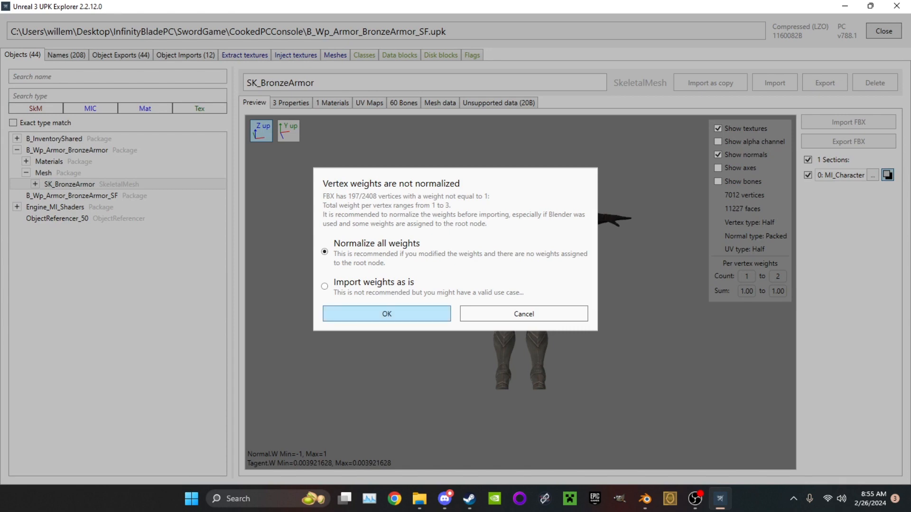
{"action": "key", "text": "Return"}
{"action": "mouse_move", "coordinate": [520, 285]}
{"action": "left_mouse_down"}
{"action": "mouse_move", "coordinate": [602, 304]}
{"action": "mouse_move", "coordinate": [531, 289]}
{"action": "left_mouse_up"}
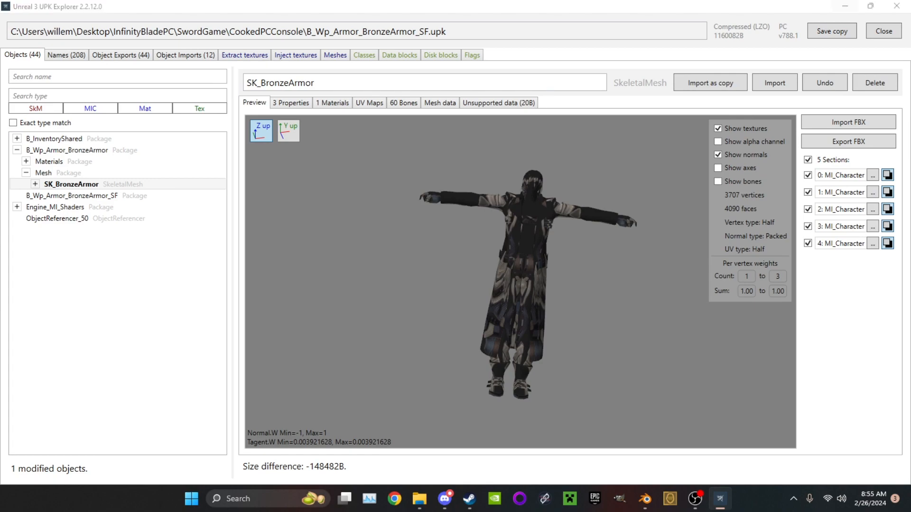
Switch to Blender, show the materials of Object_0.Mesh_0, and generate the Material Combiner's list of materials to combine
{"action": "left_click", "coordinate": [844, 5]}
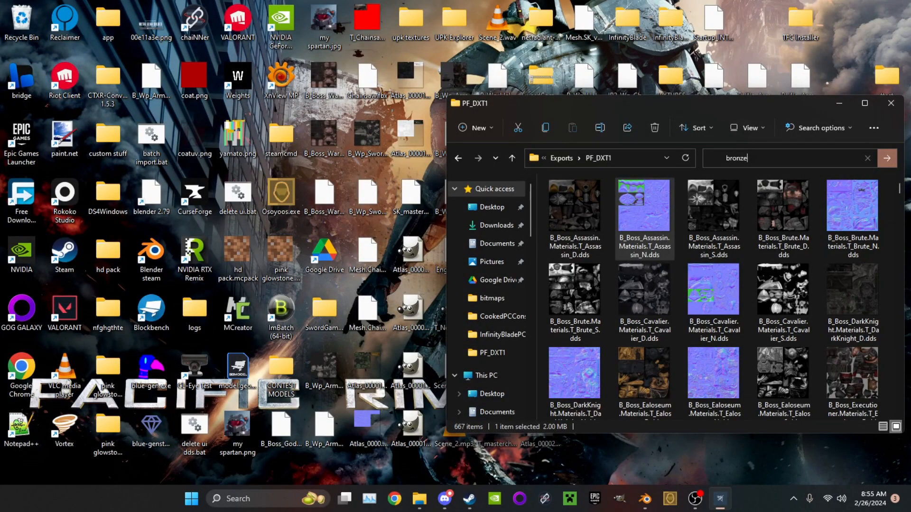
{"action": "left_click", "coordinate": [645, 498]}
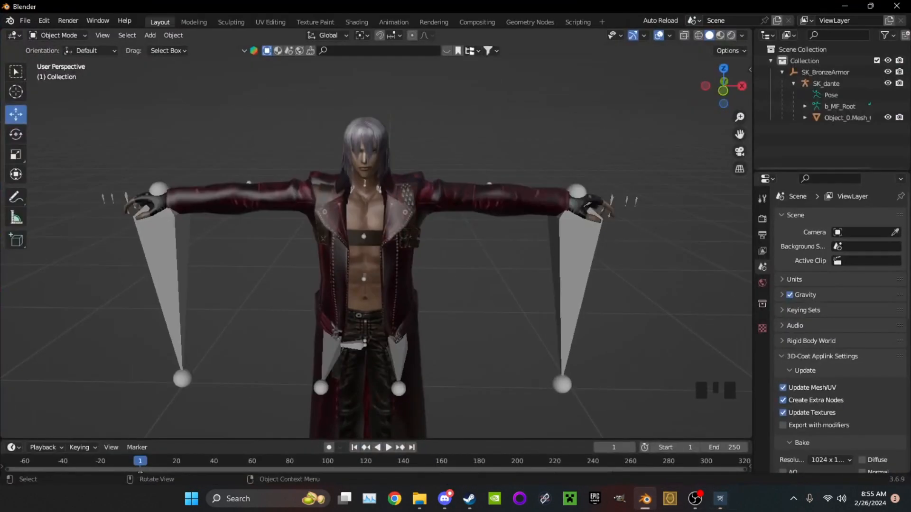
{"action": "left_click", "coordinate": [762, 419]}
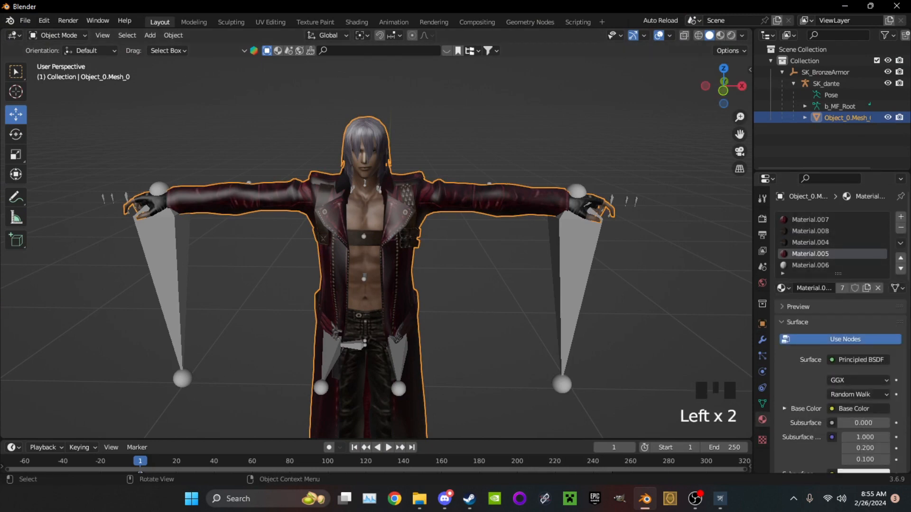
{"action": "left_click", "coordinate": [745, 72]}
{"action": "left_click", "coordinate": [750, 70]}
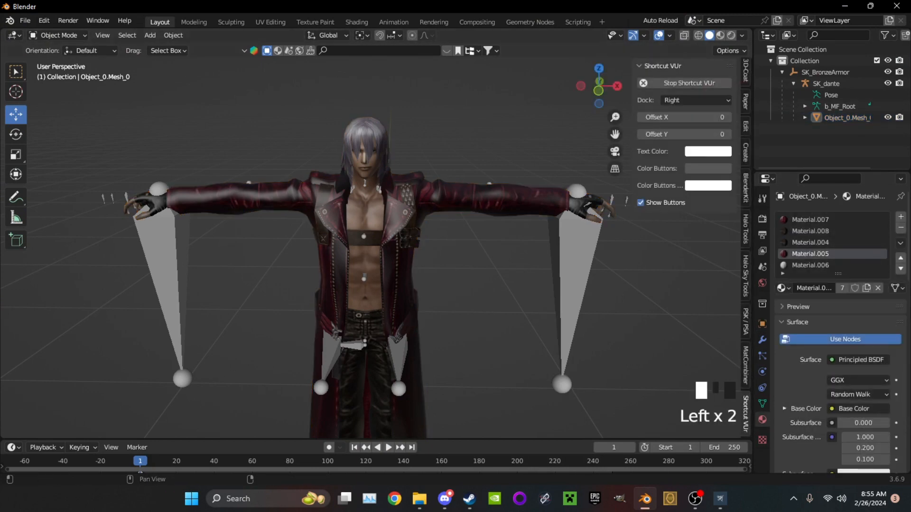
{"action": "left_click", "coordinate": [745, 365]}
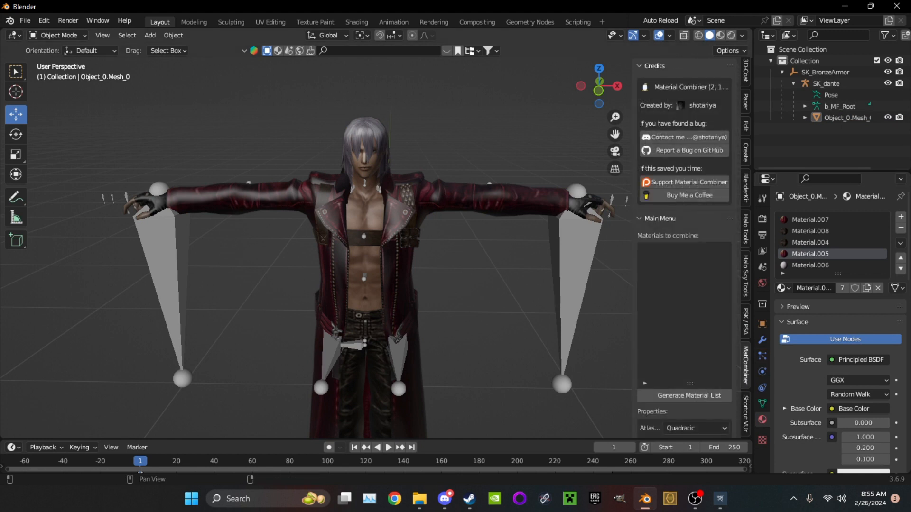
{"action": "left_click", "coordinate": [689, 395]}
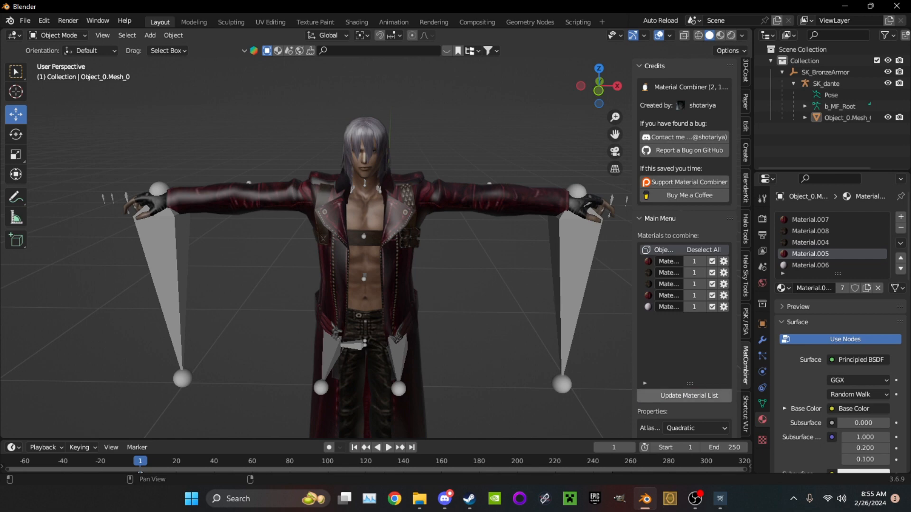
Combine the five listed materials into a single texture atlas saved to the Desktop
{"action": "scroll", "coordinate": [683, 246], "scroll_direction": "down", "scroll_amount": 5}
{"action": "left_click", "coordinate": [689, 413]}
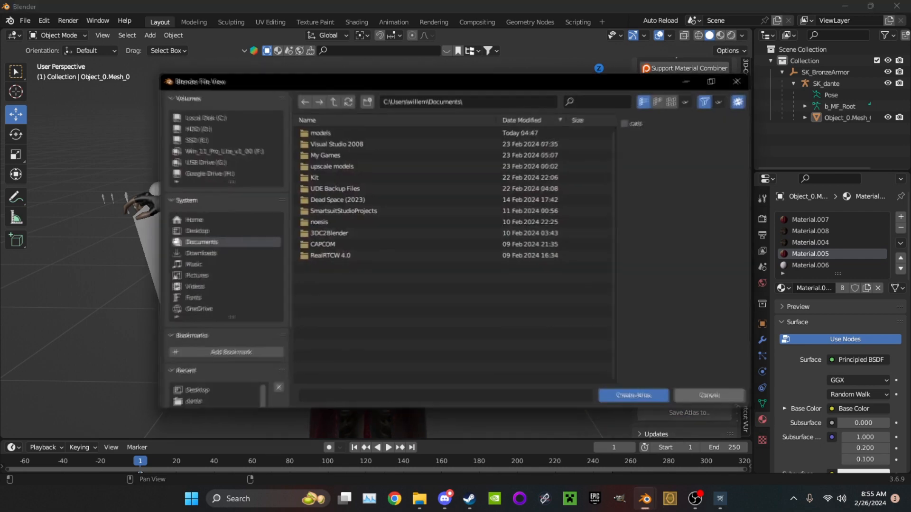
{"action": "left_click", "coordinate": [192, 231]}
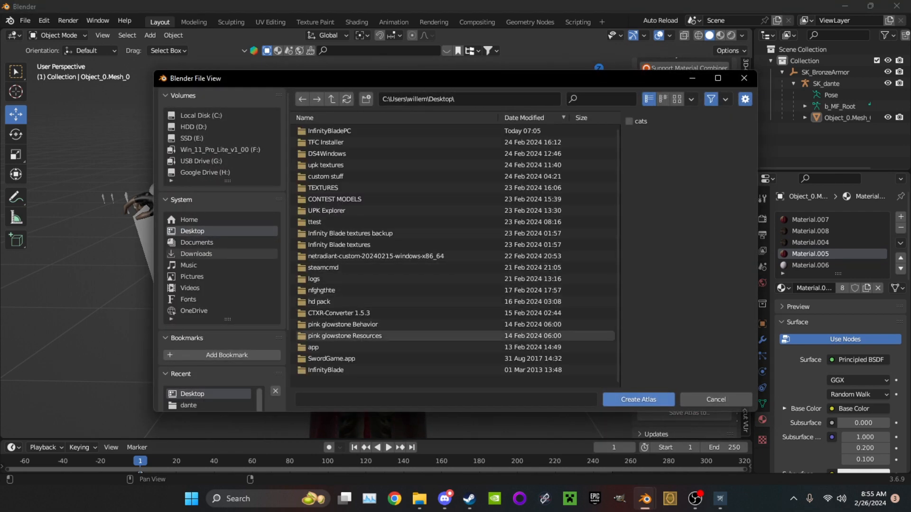
{"action": "left_click", "coordinate": [638, 399]}
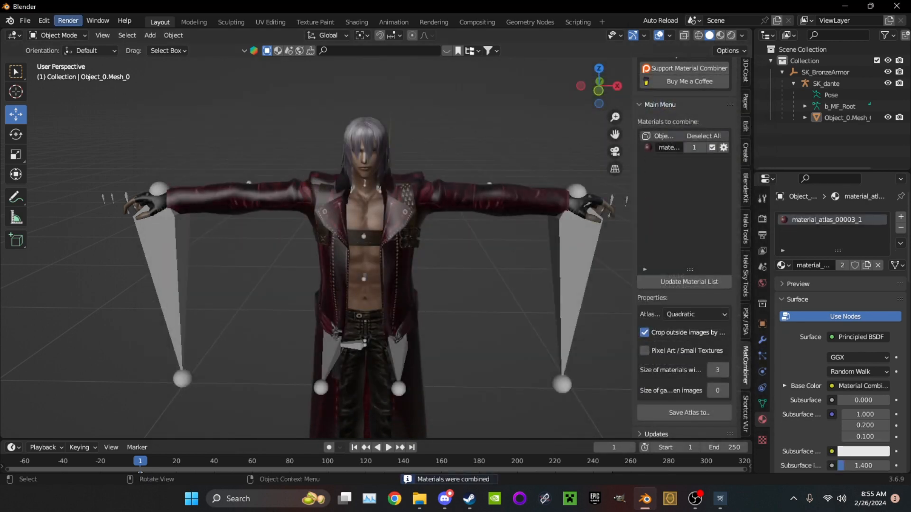
Export the model as FBX over sk_dante.fbx on the Desktop using an operator preset, and switch to UPK Explorer
{"action": "left_click", "coordinate": [25, 20]}
{"action": "mouse_move", "coordinate": [57, 186]}
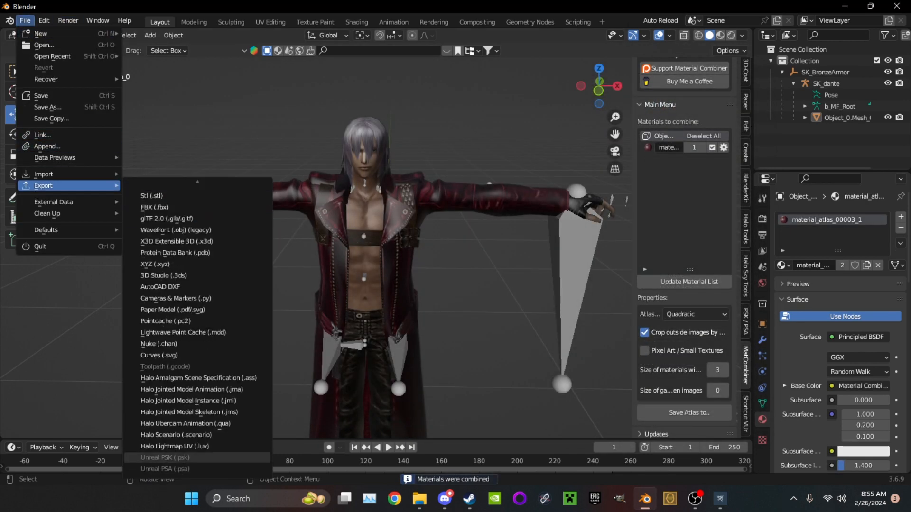
{"action": "scroll", "coordinate": [197, 221], "scroll_direction": "up", "scroll_amount": 8}
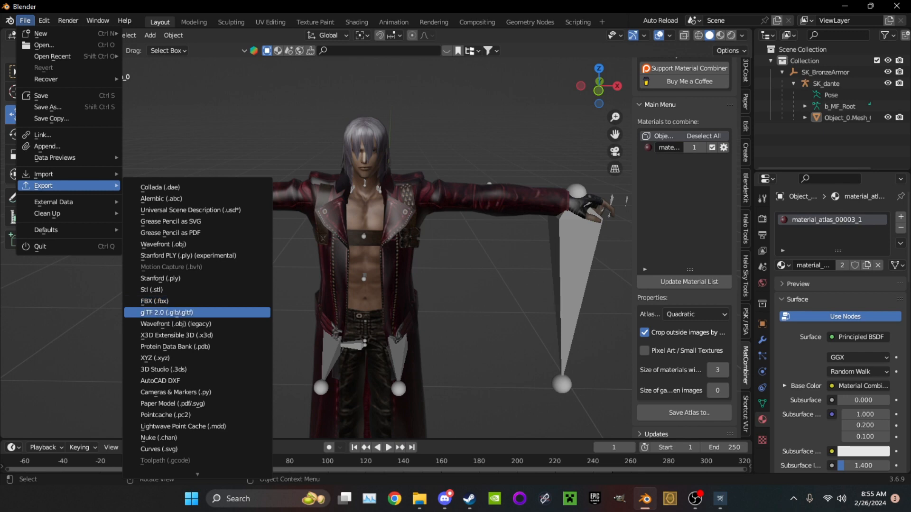
{"action": "left_click", "coordinate": [156, 303]}
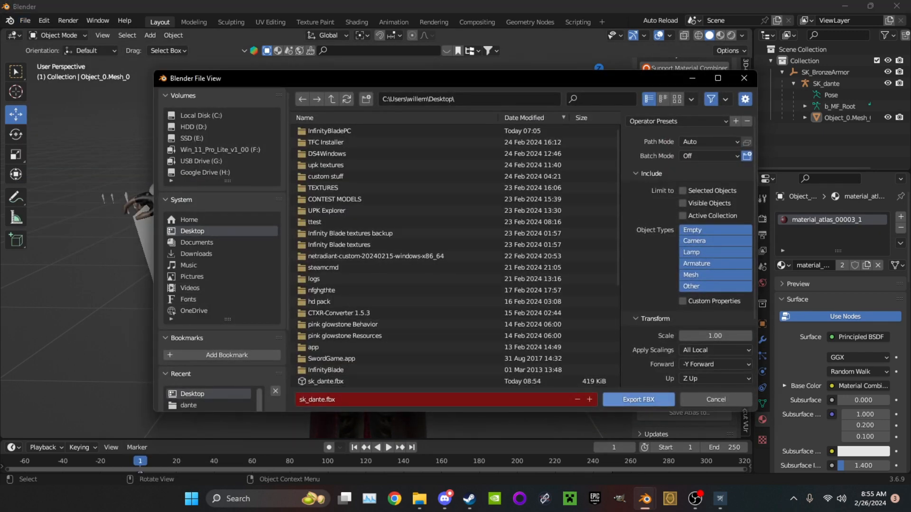
{"action": "left_click", "coordinate": [677, 121]}
{"action": "left_click", "coordinate": [675, 150]}
{"action": "left_click", "coordinate": [638, 400]}
{"action": "left_click", "coordinate": [644, 498]}
{"action": "left_click", "coordinate": [720, 498]}
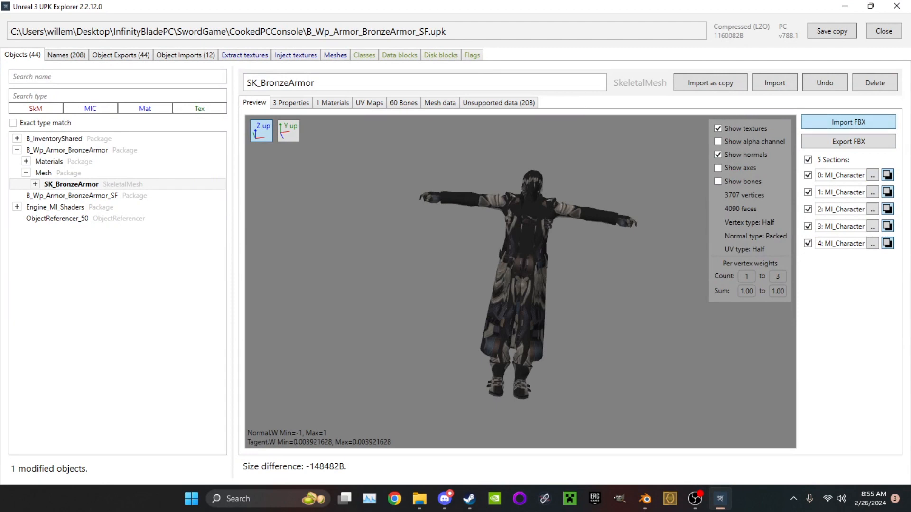
{"action": "left_click", "coordinate": [848, 122]}
{"action": "scroll", "coordinate": [301, 199], "scroll_direction": "down", "scroll_amount": 10}
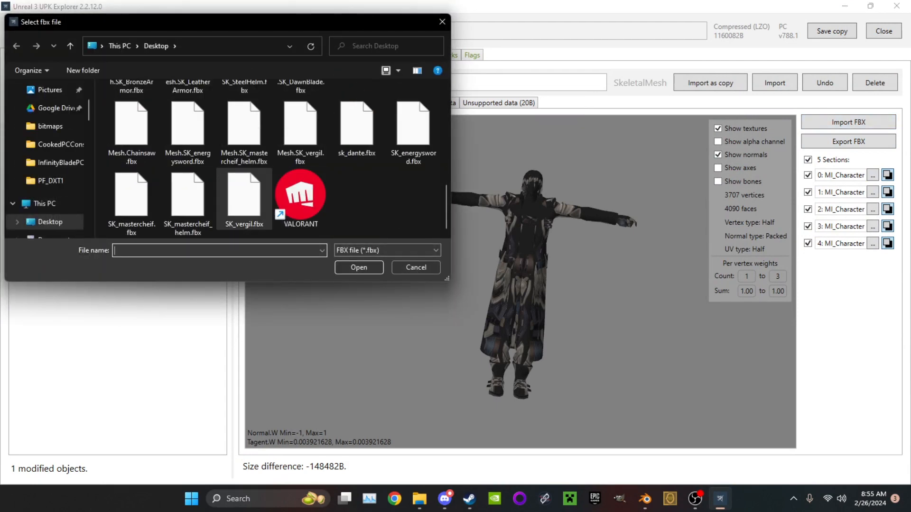
{"action": "left_click", "coordinate": [415, 267]}
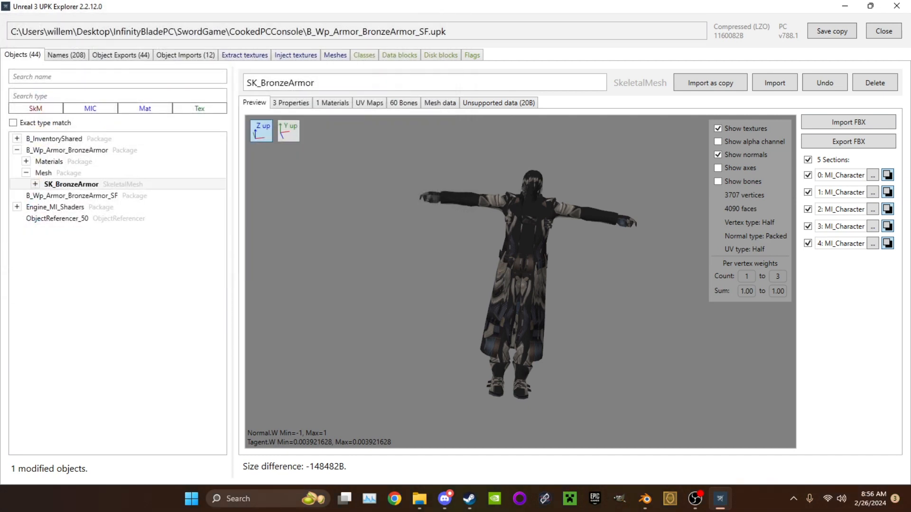
Import the re-exported sk_dante.fbx from the Desktop into SK_BronzeArmor with all weights normalized
{"action": "left_click", "coordinate": [848, 122]}
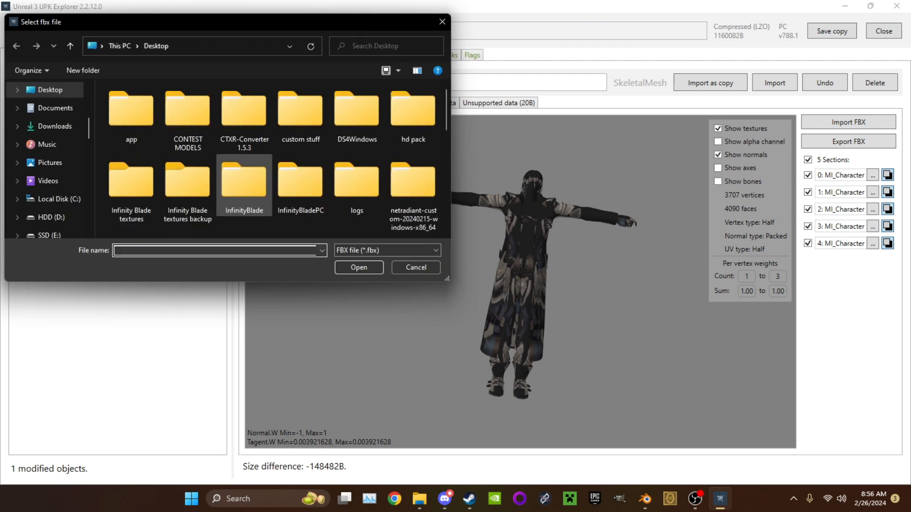
{"action": "scroll", "coordinate": [244, 199], "scroll_direction": "down", "scroll_amount": 10}
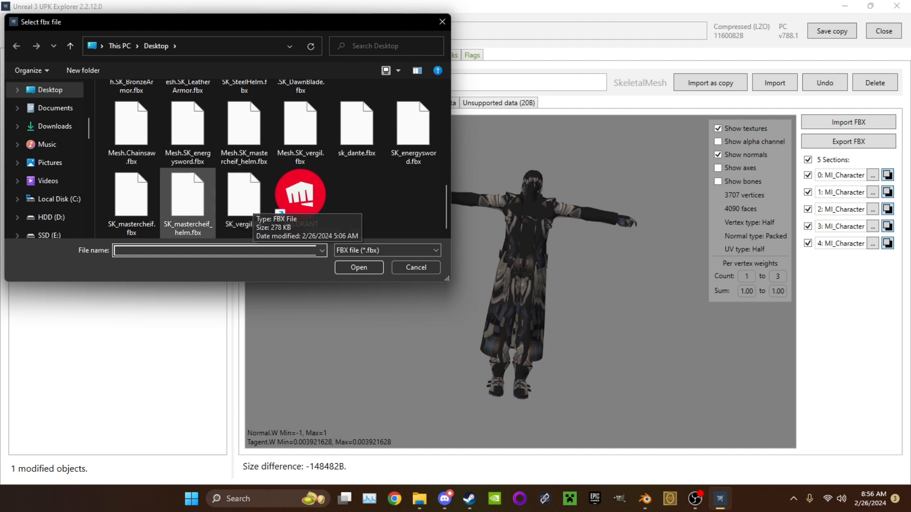
{"action": "left_click", "coordinate": [357, 125]}
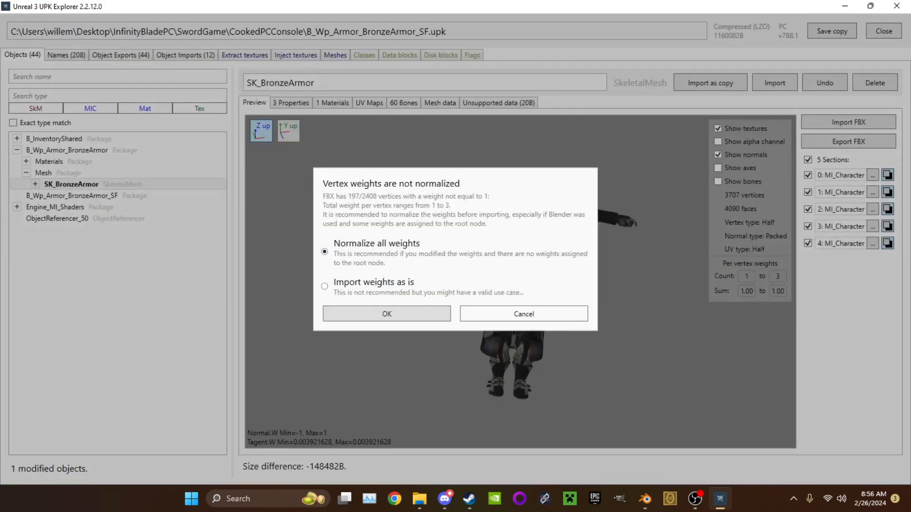
{"action": "key", "text": "Return"}
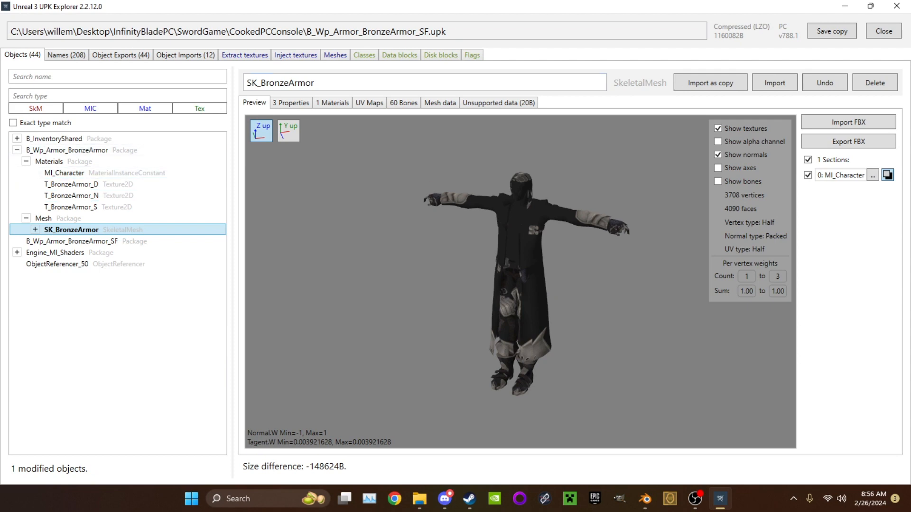
Show the package's textures to inject, and bring up UPK Explorer's Imports folder in File Explorer
{"action": "left_click", "coordinate": [295, 55]}
{"action": "left_click", "coordinate": [845, 6]}
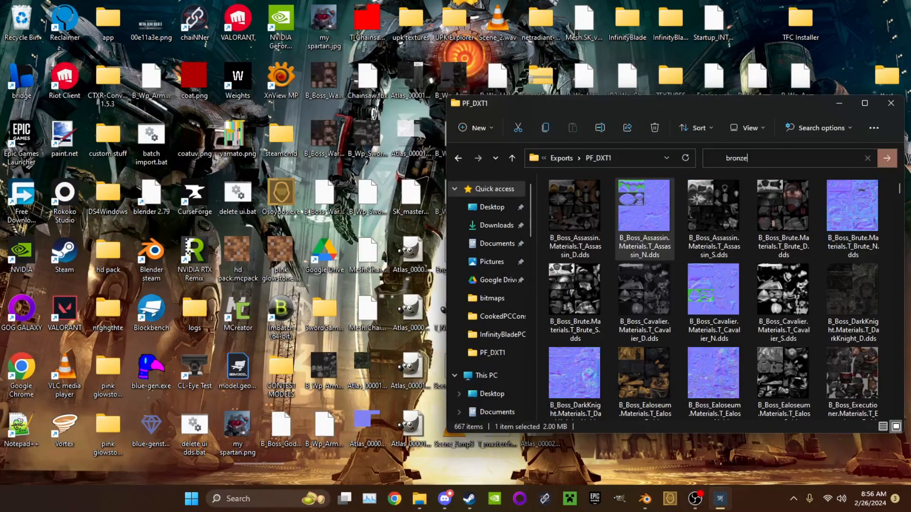
{"action": "mouse_move", "coordinate": [420, 499]}
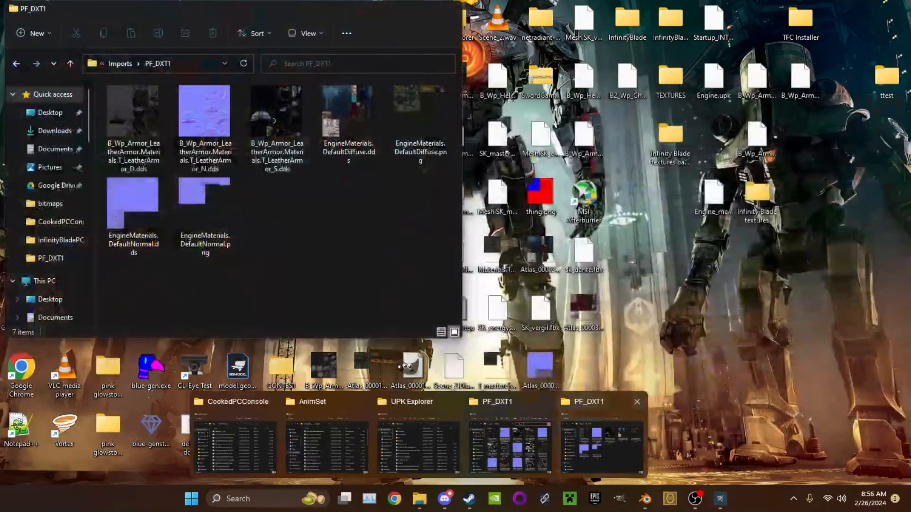
{"action": "left_click", "coordinate": [510, 443]}
{"action": "left_click", "coordinate": [120, 64]}
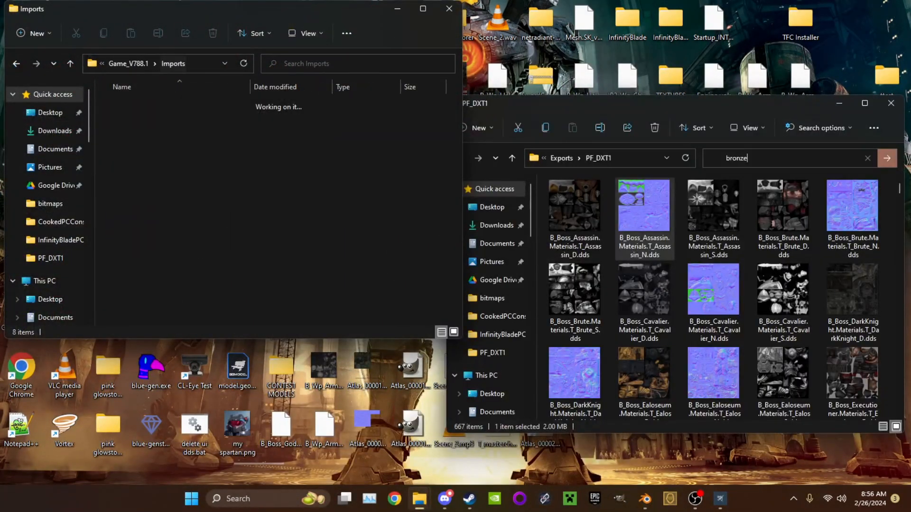
{"action": "left_click", "coordinate": [134, 194]}
{"action": "key", "text": "Return"}
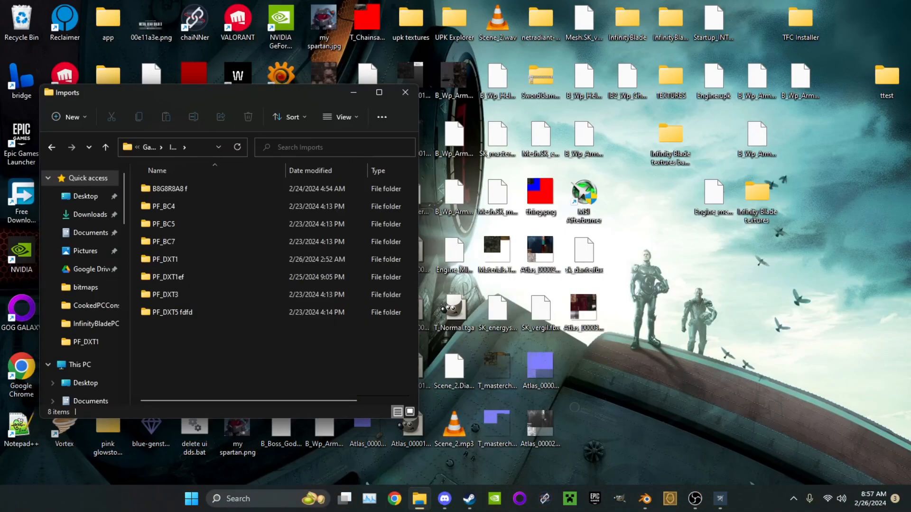
Search the PF_DXT1ef folder for "bronze" textures
{"action": "double_click", "coordinate": [166, 277]}
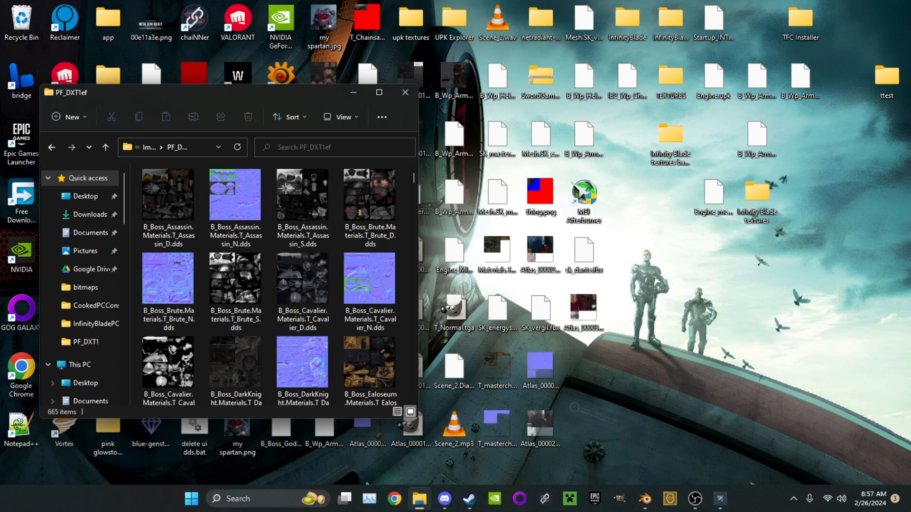
{"action": "left_click", "coordinate": [279, 148]}
{"action": "type", "text": "b"}
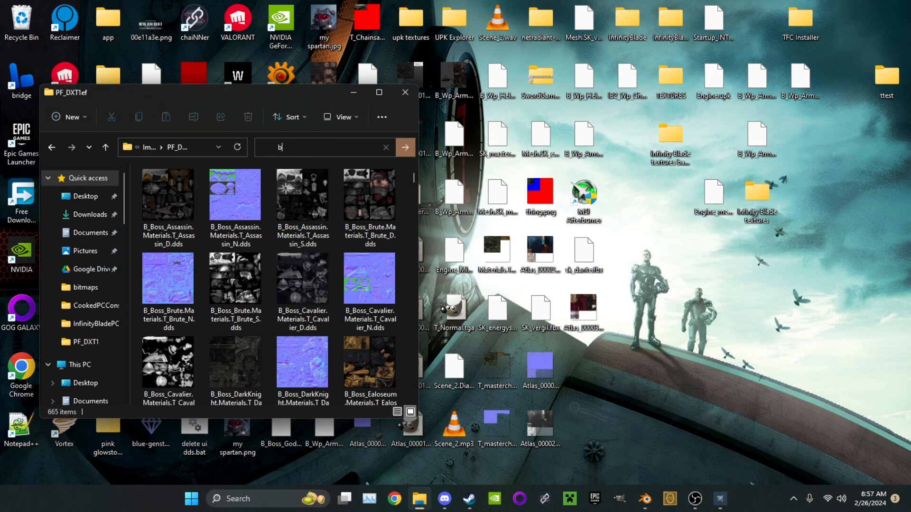
{"action": "type", "text": "ronze"}
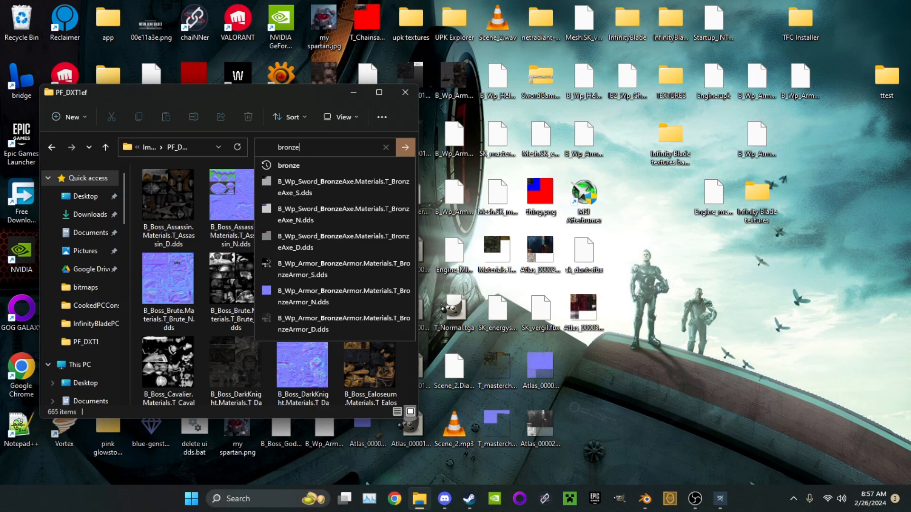
{"action": "key", "text": "Return"}
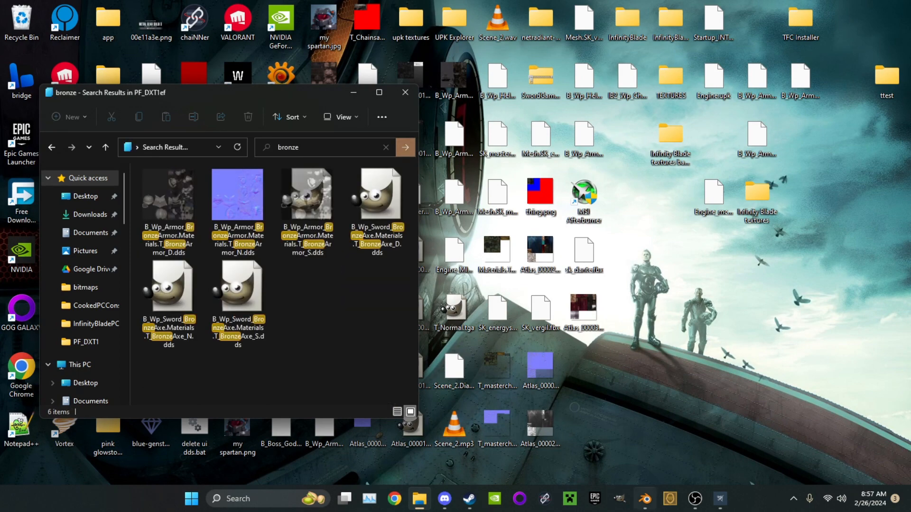
Switch to UPK Explorer, check the bronze armor texture names in the Materials package, and return to the folder
{"action": "left_click", "coordinate": [720, 498]}
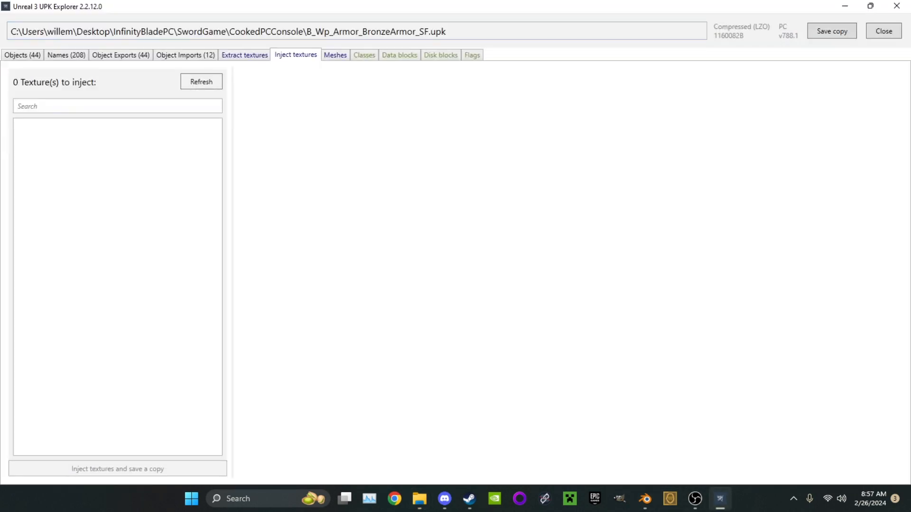
{"action": "left_click", "coordinate": [22, 55]}
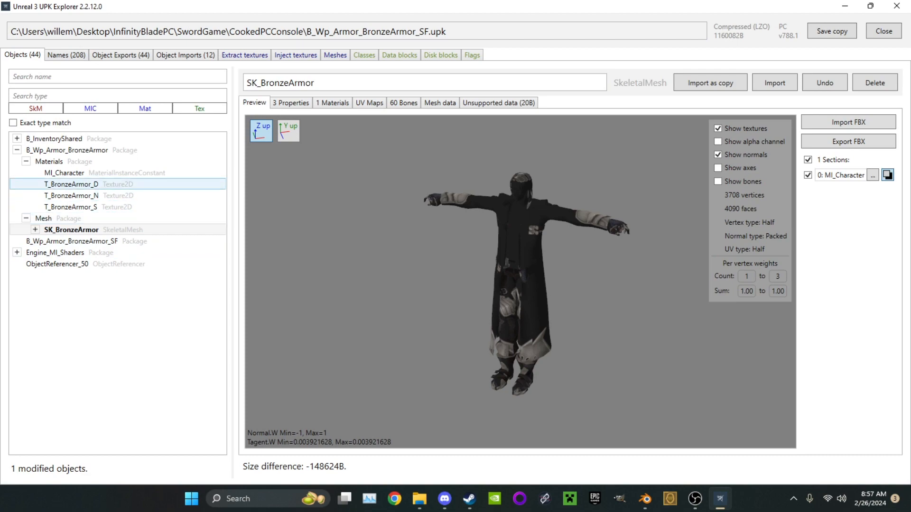
{"action": "left_click", "coordinate": [845, 6]}
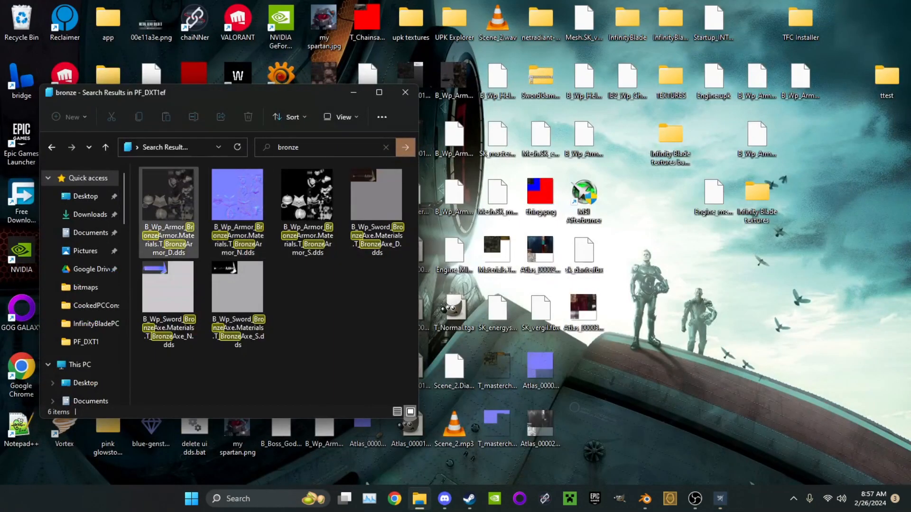
Copy the T_BronzeArmor D, N and S .dds textures from the search results into the PF_DXT1 folder in Imports
{"action": "left_click", "coordinate": [238, 212], "text": "ctrl"}
{"action": "left_click", "coordinate": [307, 213], "text": "ctrl"}
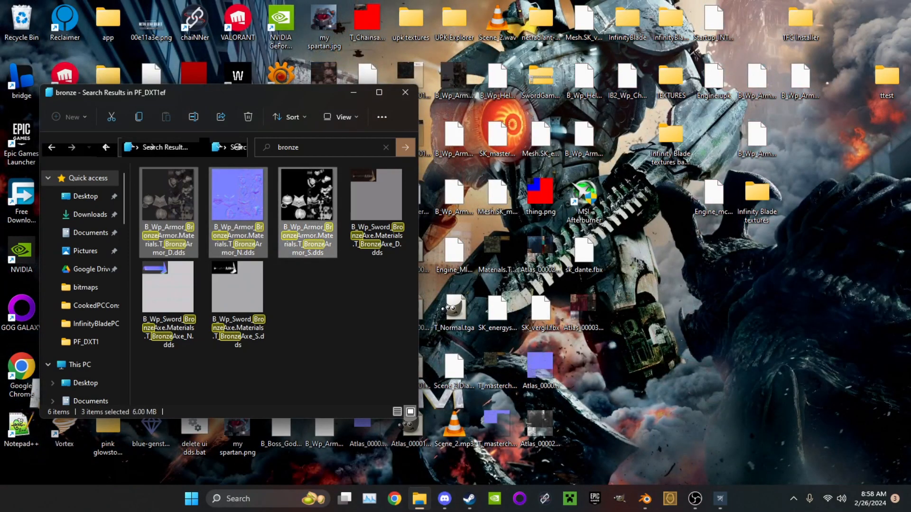
{"action": "right_click", "coordinate": [303, 207]}
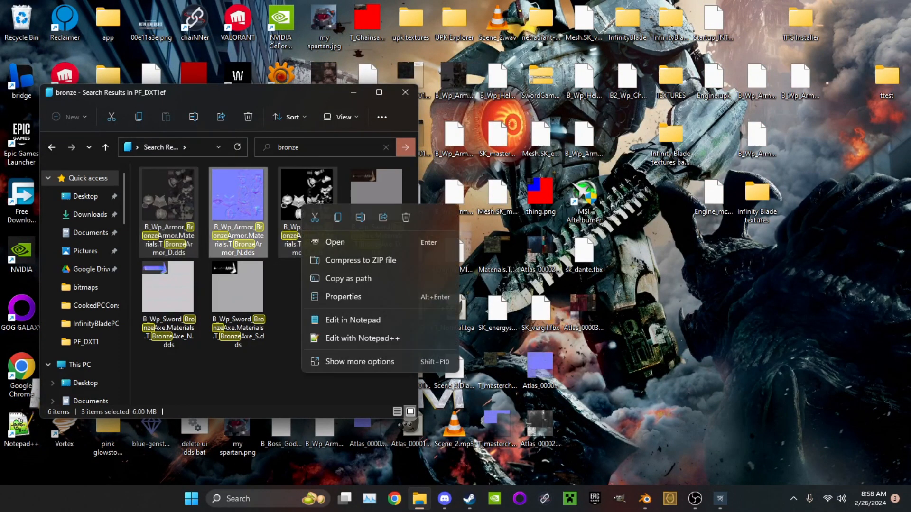
{"action": "left_click", "coordinate": [337, 217]}
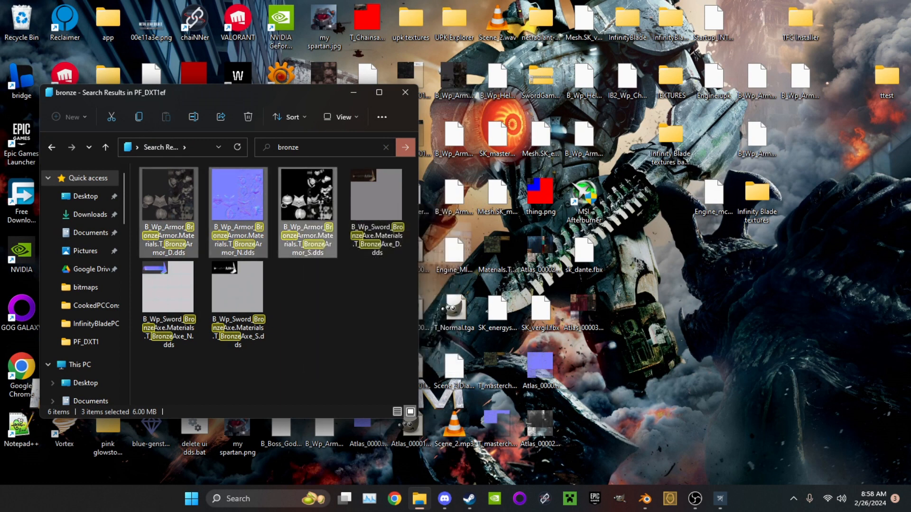
{"action": "left_click", "coordinate": [52, 147]}
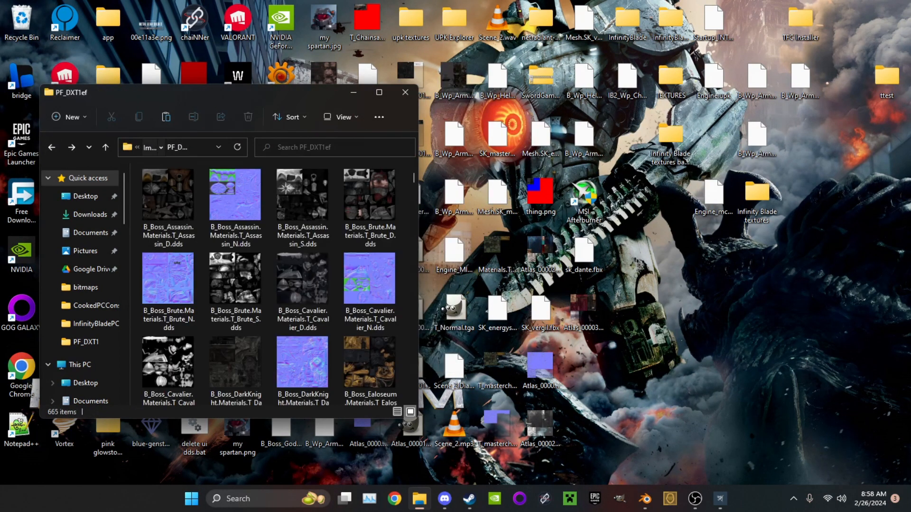
{"action": "left_click", "coordinate": [150, 147]}
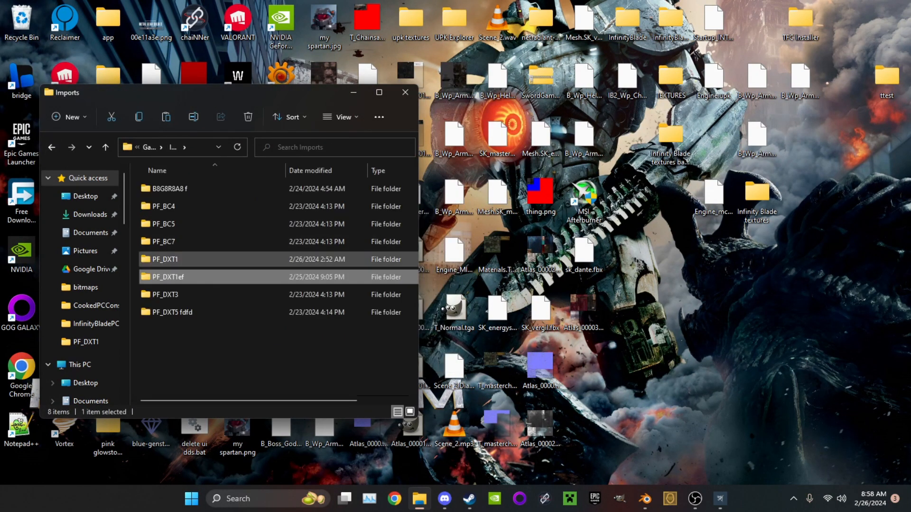
{"action": "double_click", "coordinate": [165, 259]}
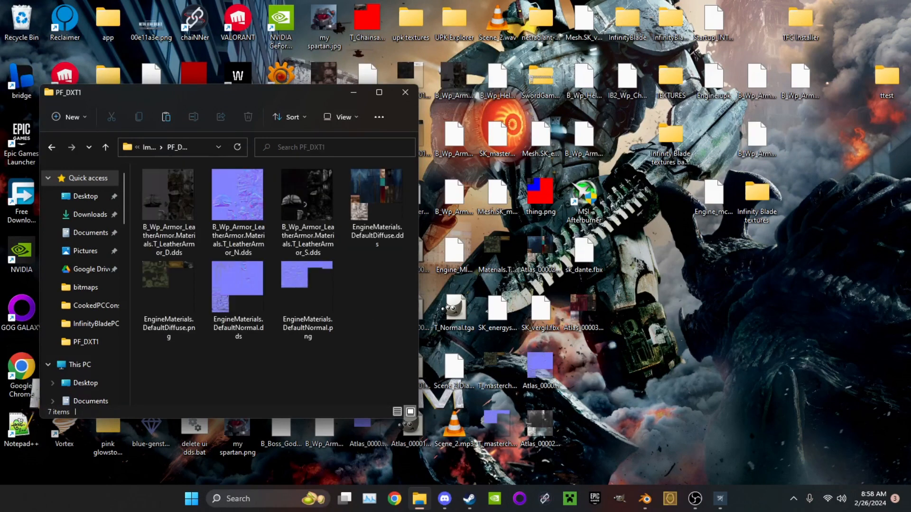
{"action": "right_click", "coordinate": [218, 389]}
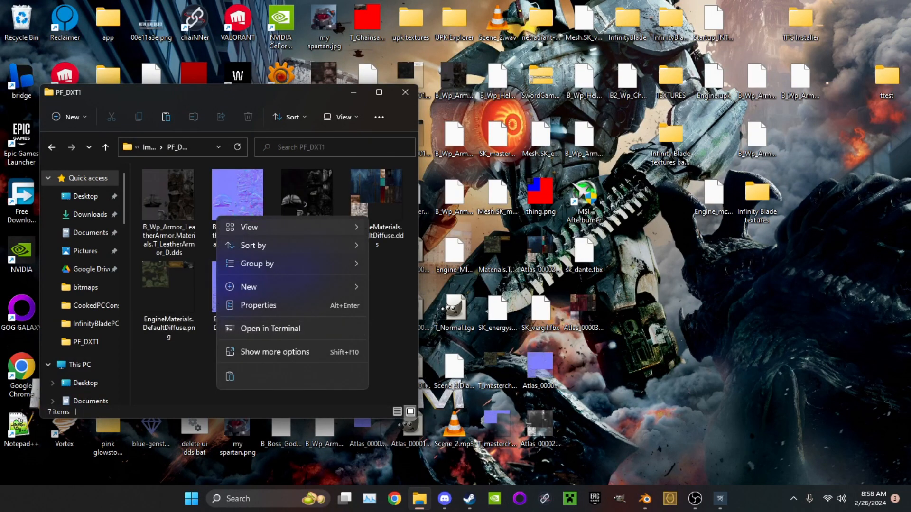
{"action": "left_click", "coordinate": [230, 376]}
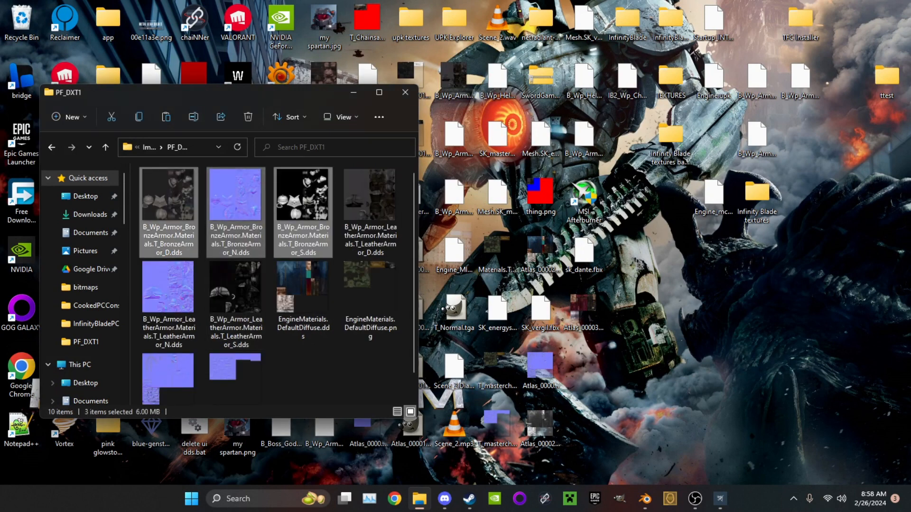
Open the copied T_BronzeArmor_N.dds normal map from PF_DXT1 in GIMP
{"action": "left_click", "coordinate": [168, 204]}
{"action": "left_click", "coordinate": [235, 204]}
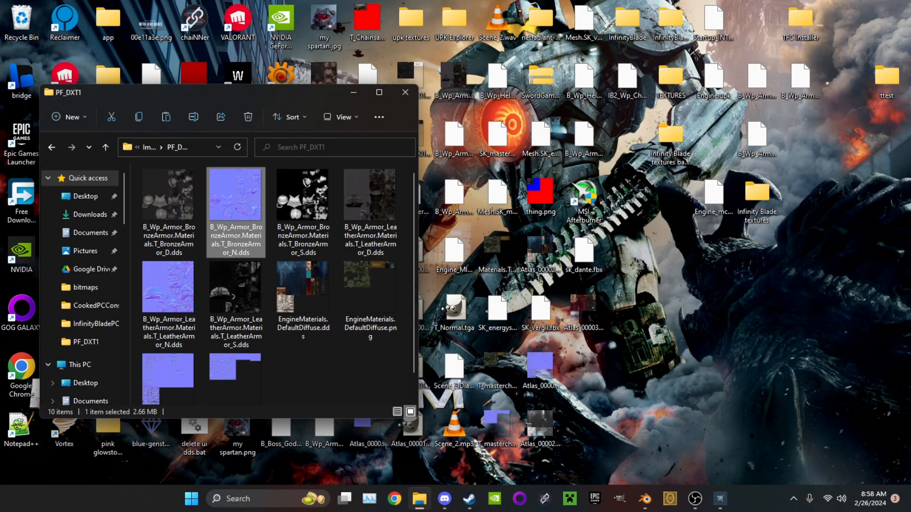
Examine MI_Character's texture parameters in UPK Explorer, including the object reference choices for its Normal texture
{"action": "left_click", "coordinate": [720, 498]}
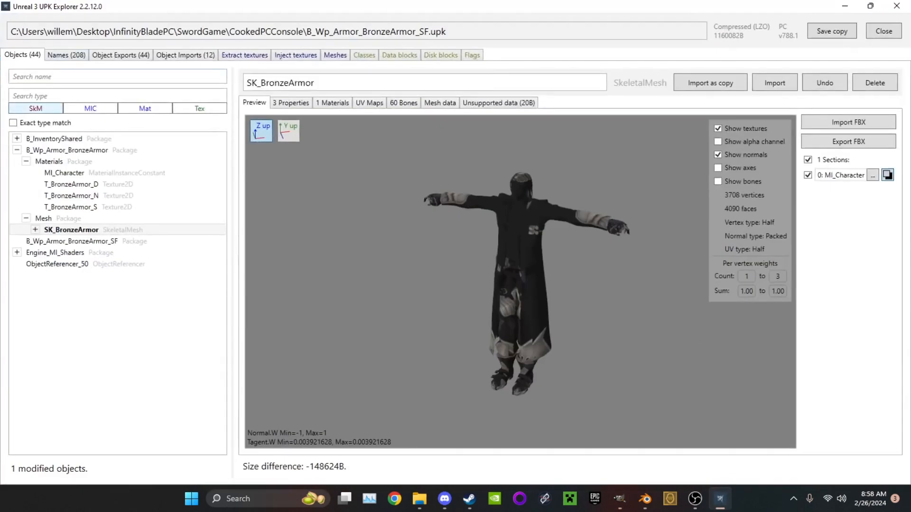
{"action": "left_click", "coordinate": [71, 172]}
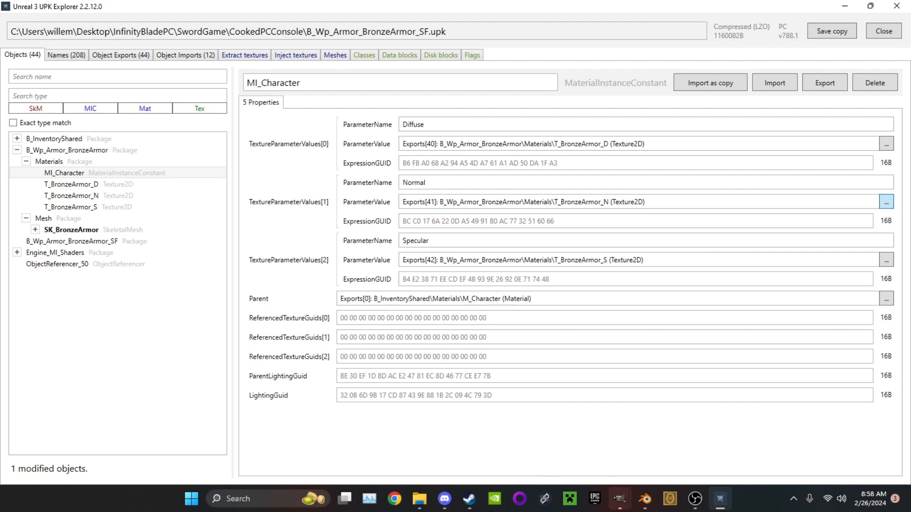
{"action": "left_click", "coordinate": [886, 202]}
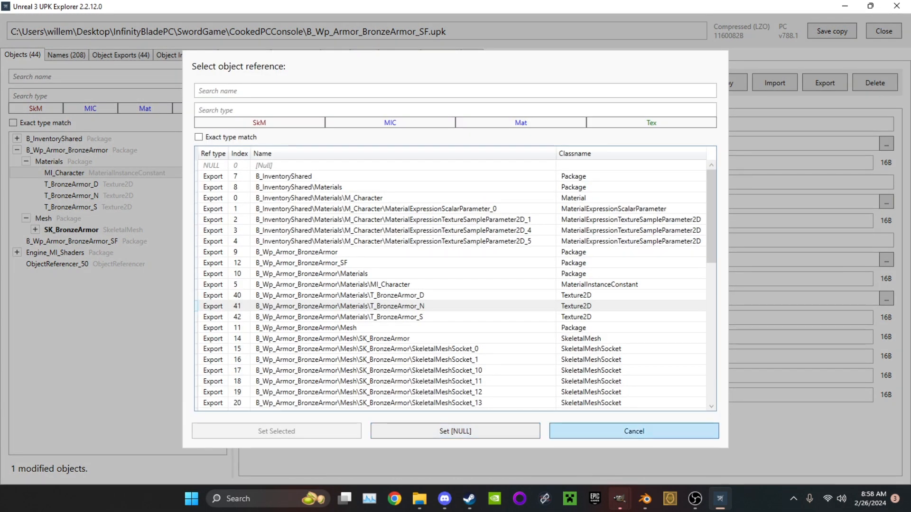
{"action": "left_click", "coordinate": [634, 431]}
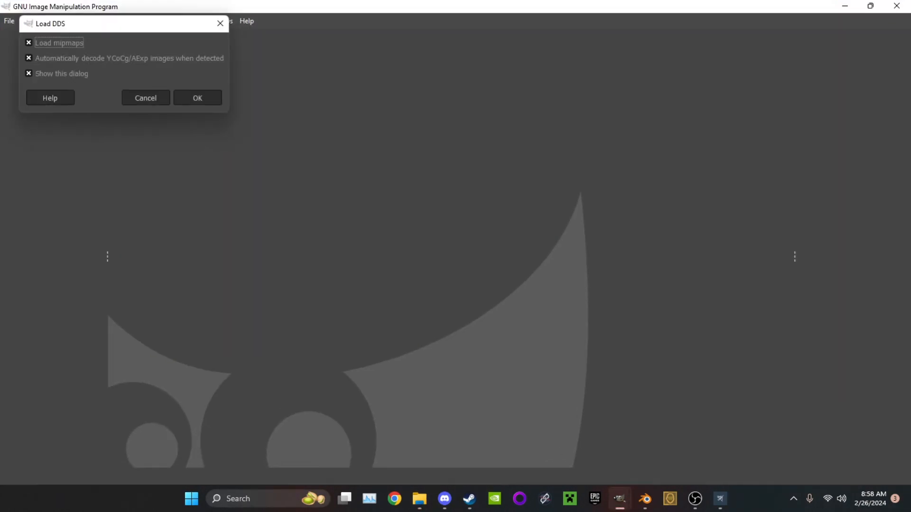
Load T_BronzeArmor_N.dds in GIMP with mipmap loading and the repeated display of the DDS options turned off
{"action": "left_click", "coordinate": [29, 43]}
{"action": "left_click", "coordinate": [29, 73]}
{"action": "left_click", "coordinate": [198, 98]}
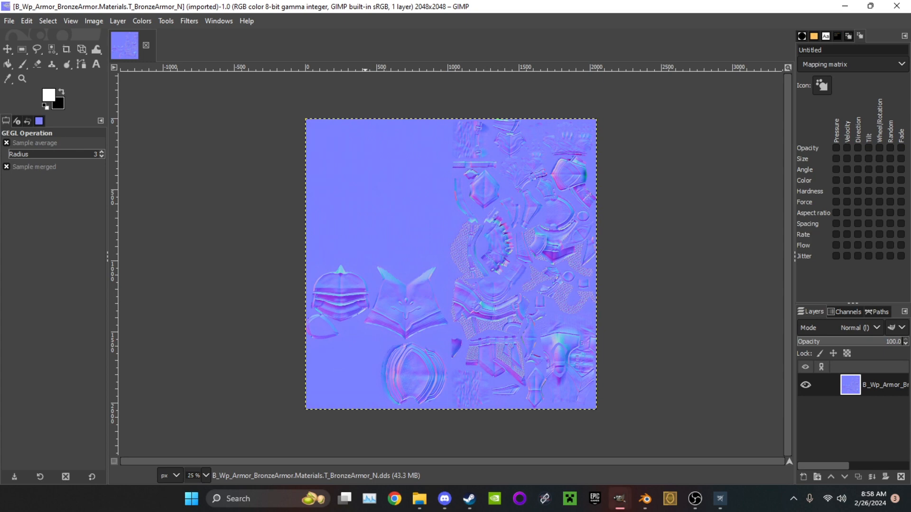
Close the extra empty GIMP window and dismiss its leftover Load DDS dialog, keeping the T_BronzeArmor_N image window
{"action": "left_click_drag", "start_coordinate": [321, 7], "coordinate": [417, 91]}
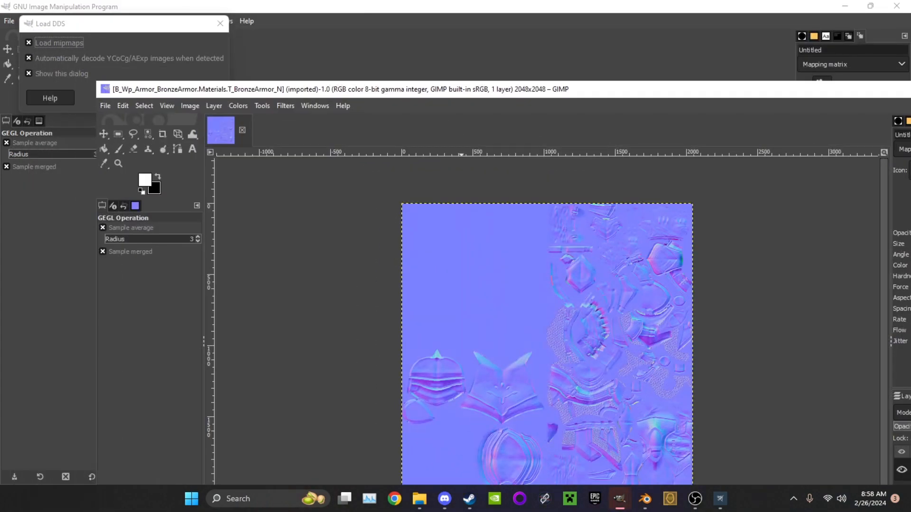
{"action": "left_click", "coordinate": [896, 6]}
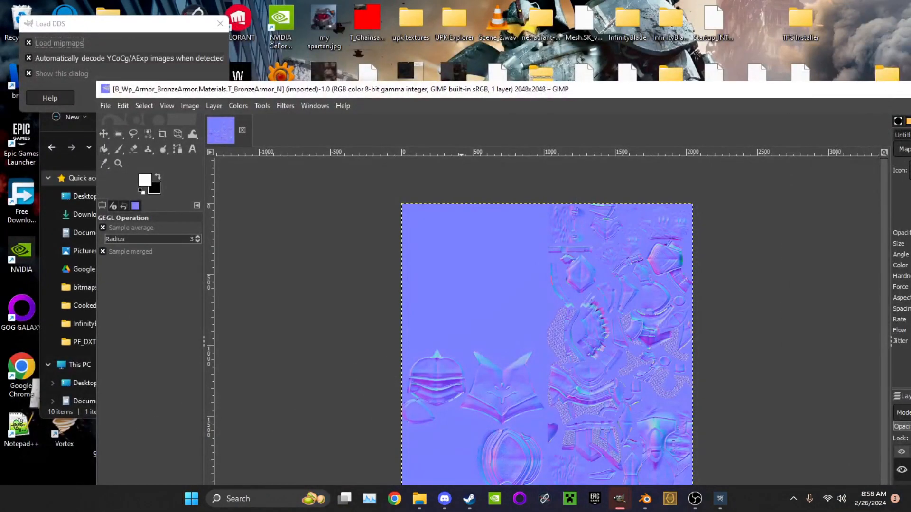
{"action": "left_click", "coordinate": [142, 24]}
{"action": "key", "text": "Escape"}
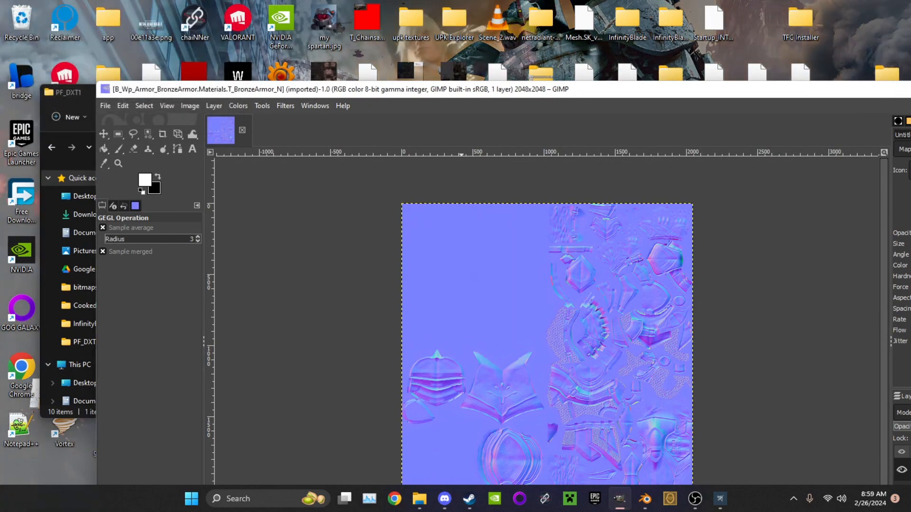
Open T_BronzeArmor_D.dds and T_BronzeArmor_S.dds from the PF_DXT1 folder in GIMP alongside the normal map
{"action": "left_click_drag", "start_coordinate": [437, 92], "coordinate": [643, 55]}
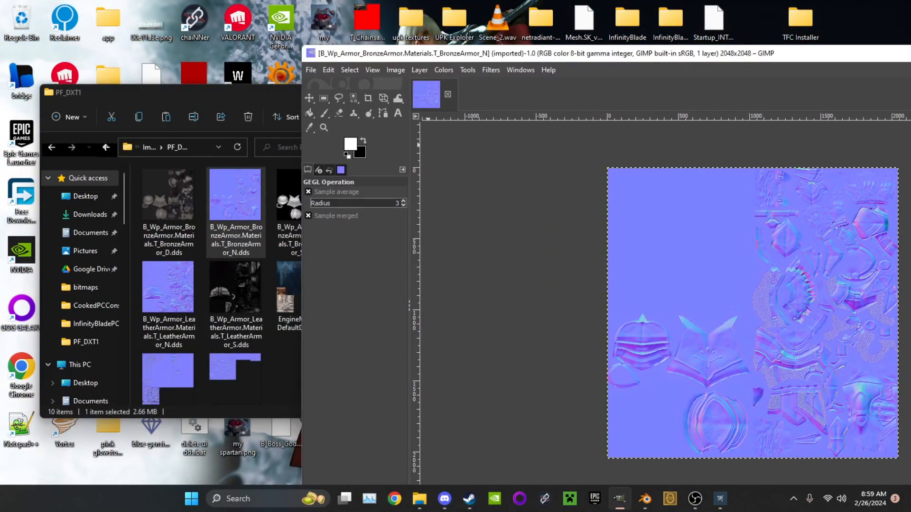
{"action": "left_click", "coordinate": [169, 209]}
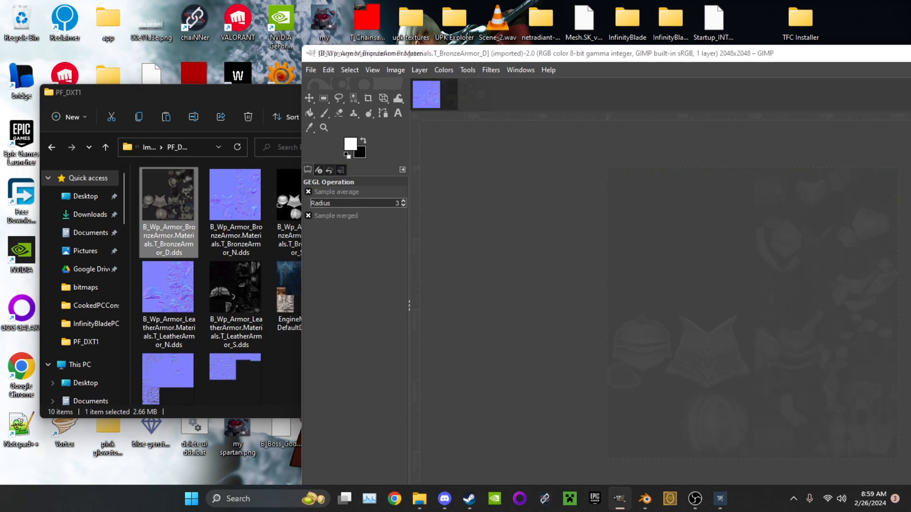
{"action": "left_click", "coordinate": [290, 207]}
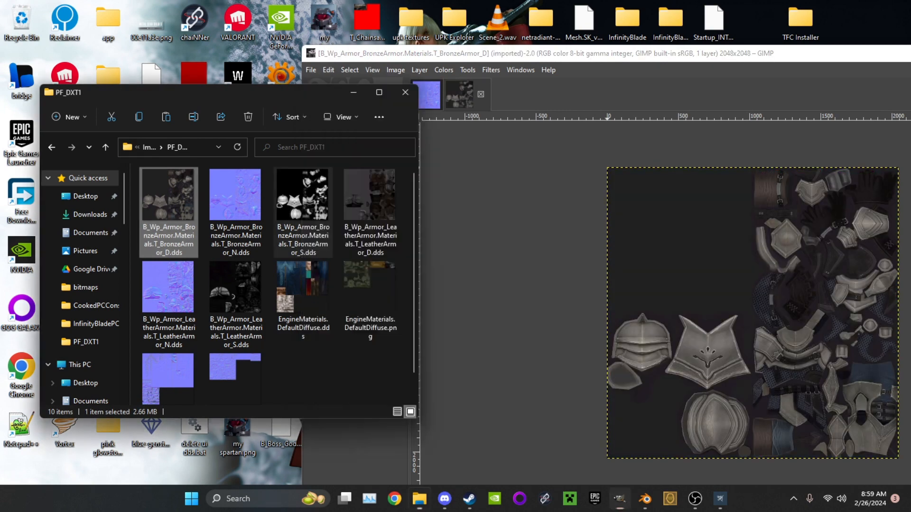
{"action": "left_click_drag", "start_coordinate": [636, 55], "coordinate": [670, 49]}
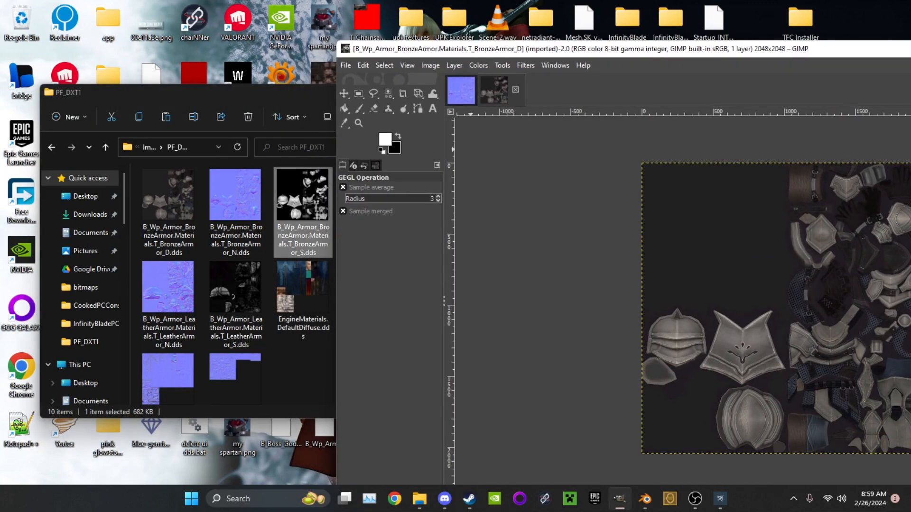
{"action": "left_click", "coordinate": [305, 209]}
{"action": "left_click_drag", "start_coordinate": [304, 208], "coordinate": [461, 90]}
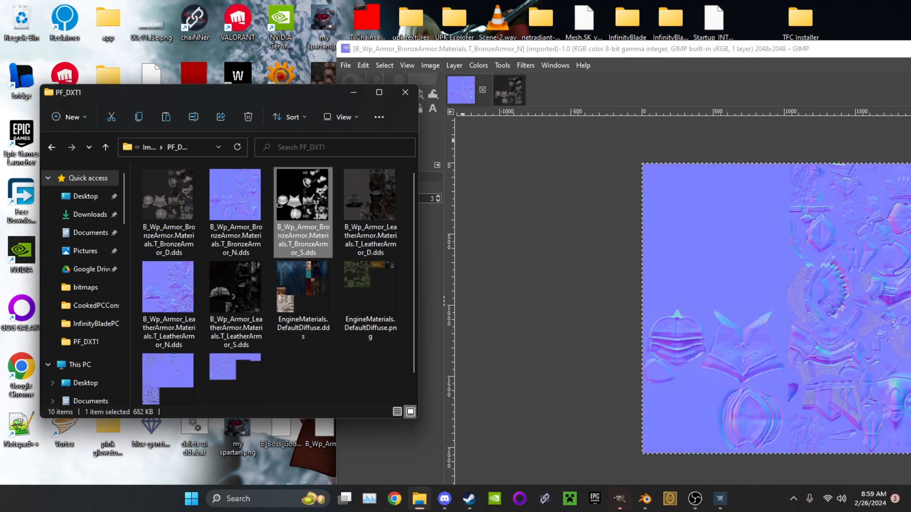
{"action": "left_click_drag", "start_coordinate": [746, 51], "coordinate": [380, 0]}
{"action": "left_click", "coordinate": [158, 46]}
{"action": "left_click", "coordinate": [206, 46]}
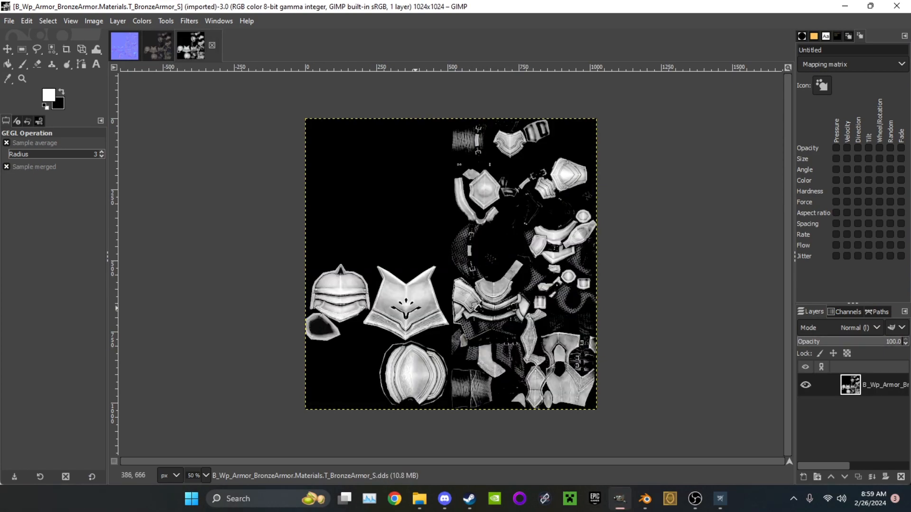
Examine the armor details in the T_BronzeArmor S, D and N textures up close in GIMP
{"action": "scroll", "coordinate": [415, 308], "scroll_direction": "up", "scroll_amount": 8, "text": "ctrl"}
{"action": "scroll", "coordinate": [416, 297], "scroll_direction": "down", "scroll_amount": 8, "text": "ctrl"}
{"action": "left_click", "coordinate": [158, 46]}
{"action": "left_click", "coordinate": [9, 21]}
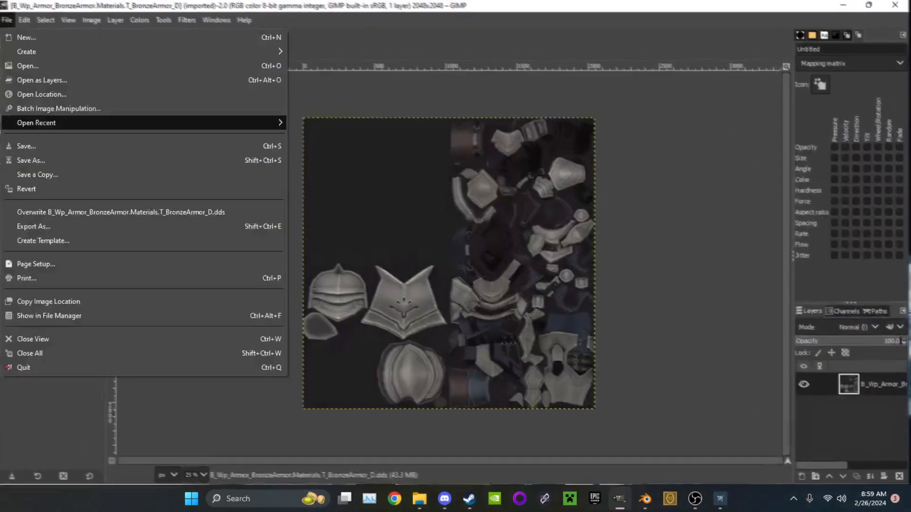
{"action": "left_click", "coordinate": [9, 21]}
{"action": "scroll", "coordinate": [359, 311], "scroll_direction": "up", "scroll_amount": 9, "text": "ctrl"}
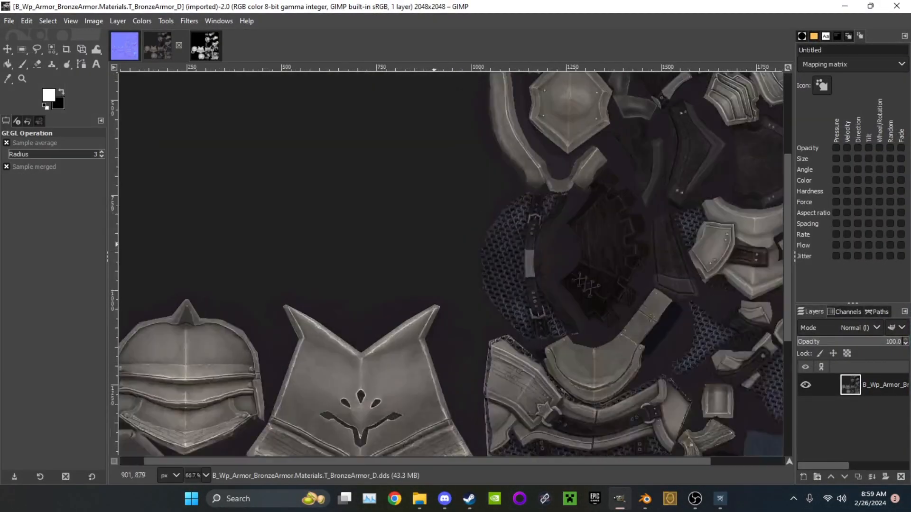
{"action": "scroll", "coordinate": [359, 311], "scroll_direction": "down", "scroll_amount": 6, "text": "ctrl"}
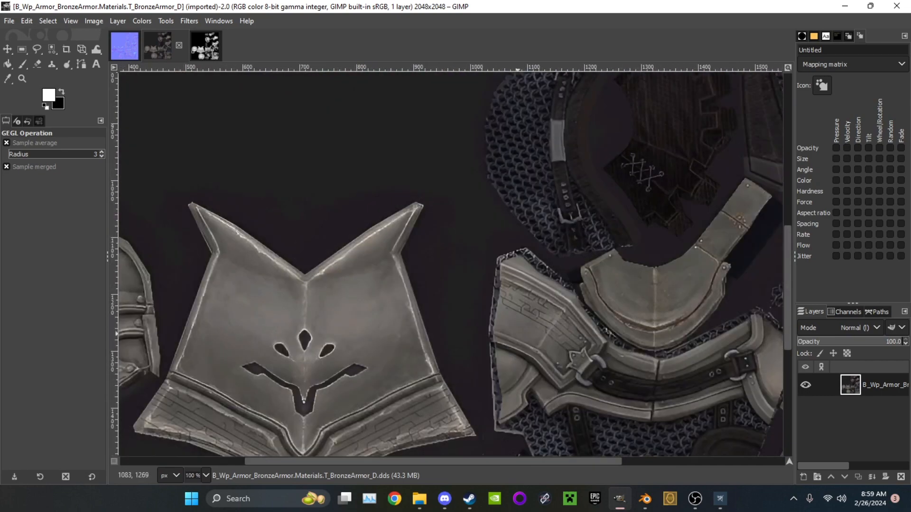
{"action": "scroll", "coordinate": [490, 337], "scroll_direction": "up", "scroll_amount": 6, "text": "ctrl"}
{"action": "scroll", "coordinate": [490, 338], "scroll_direction": "down", "scroll_amount": 3, "text": "ctrl"}
{"action": "scroll", "coordinate": [489, 335], "scroll_direction": "down", "scroll_amount": 6, "text": "ctrl"}
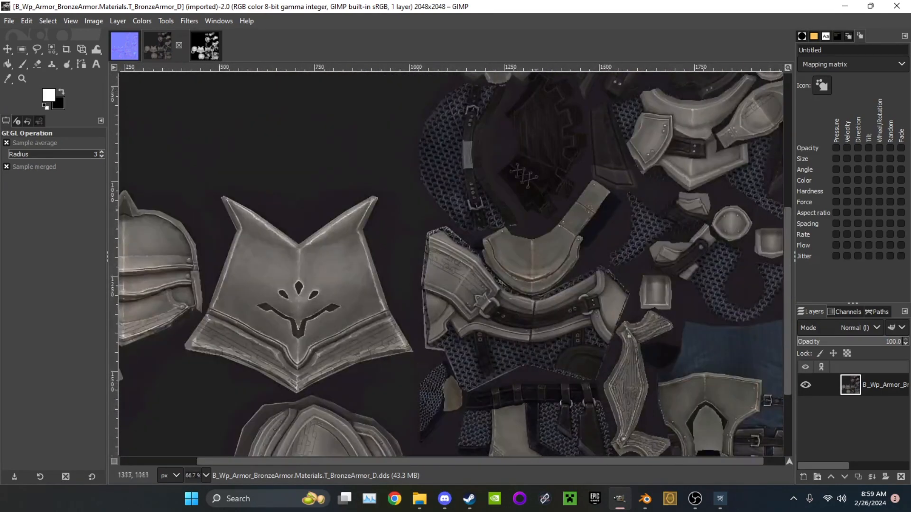
{"action": "scroll", "coordinate": [498, 285], "scroll_direction": "up", "scroll_amount": 5, "text": "ctrl"}
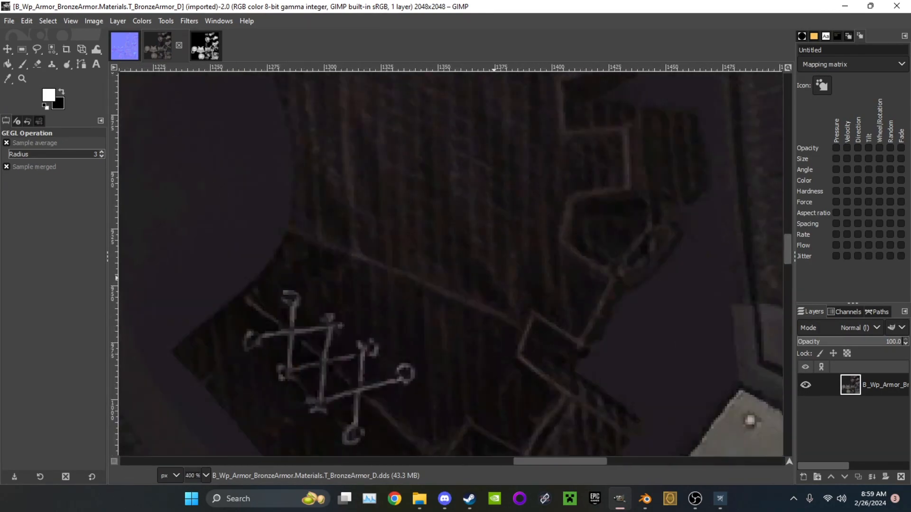
{"action": "scroll", "coordinate": [498, 284], "scroll_direction": "down", "scroll_amount": 6, "text": "ctrl"}
{"action": "left_click", "coordinate": [125, 46]}
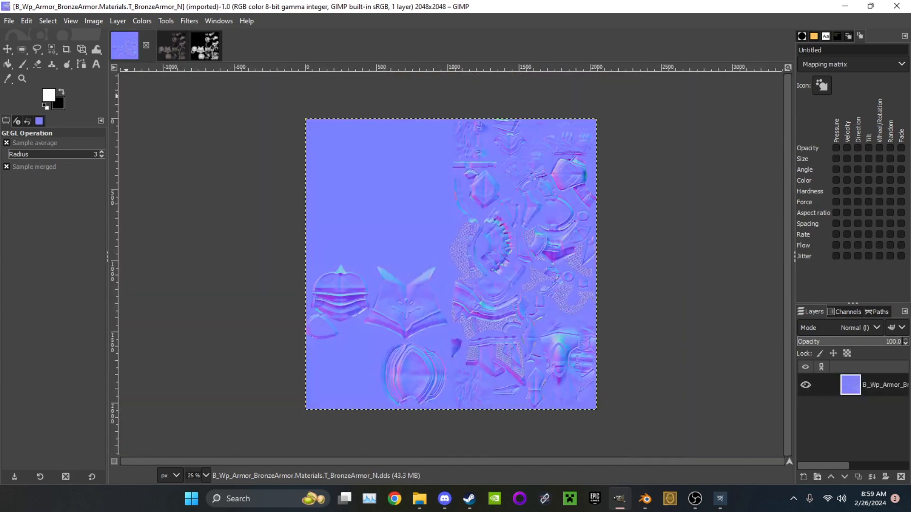
{"action": "scroll", "coordinate": [523, 275], "scroll_direction": "up", "scroll_amount": 7, "text": "ctrl"}
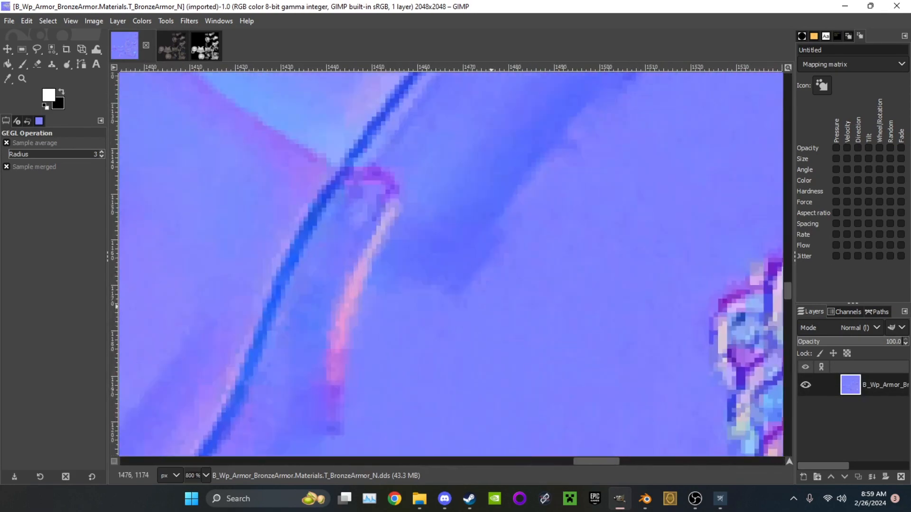
{"action": "scroll", "coordinate": [522, 276], "scroll_direction": "down", "scroll_amount": 3, "text": "ctrl"}
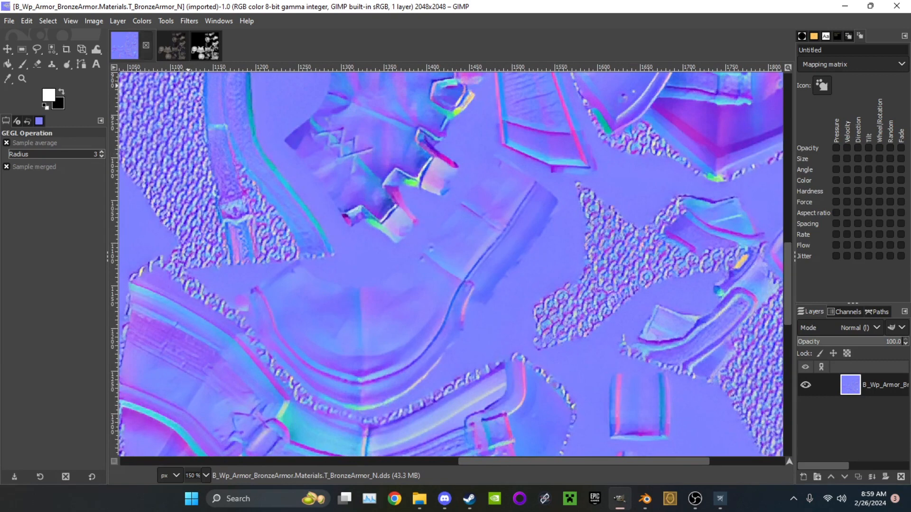
Close the three textures in GIMP and select the T_BronzeArmor D, N and S .dds files in the PF_DXT1 folder
{"action": "left_click", "coordinate": [146, 46]}
{"action": "left_click", "coordinate": [145, 46]}
{"action": "left_click", "coordinate": [146, 45]}
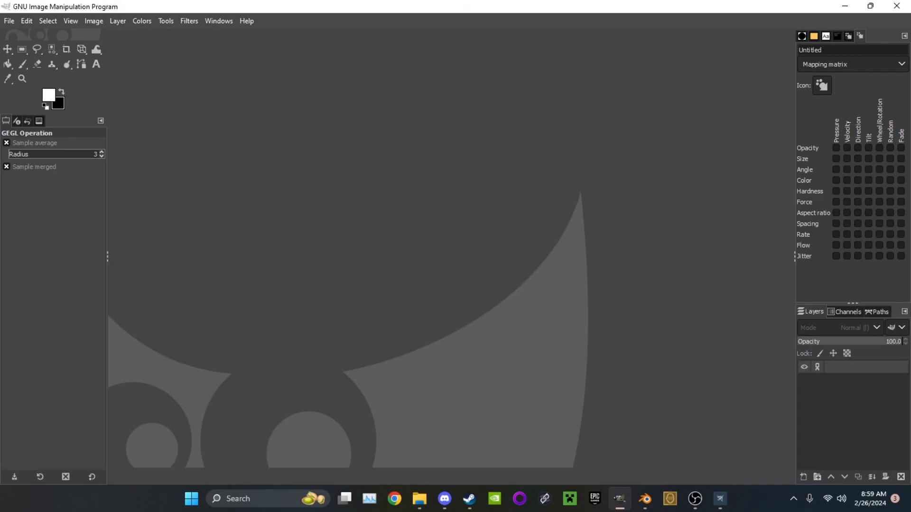
{"action": "left_click", "coordinate": [845, 6]}
{"action": "left_click", "coordinate": [169, 212]}
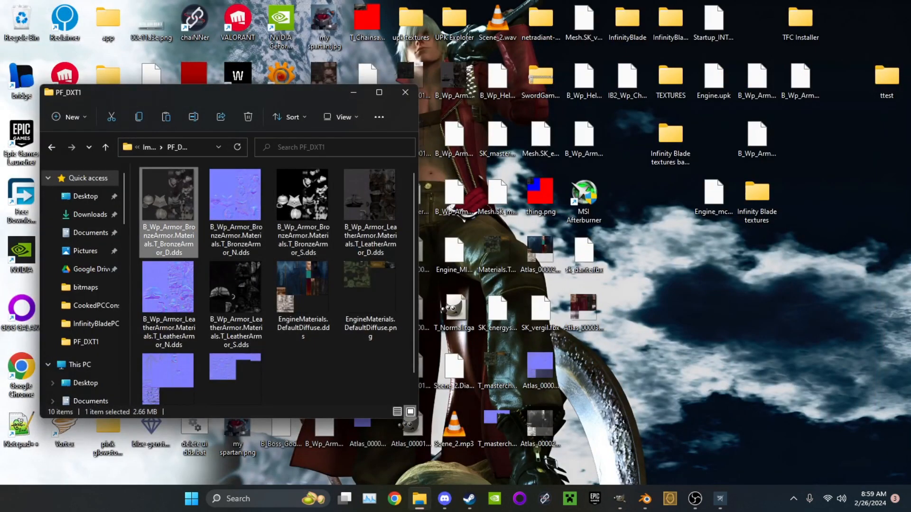
{"action": "left_click", "coordinate": [236, 213], "text": "ctrl"}
{"action": "left_click", "coordinate": [303, 213], "text": "ctrl"}
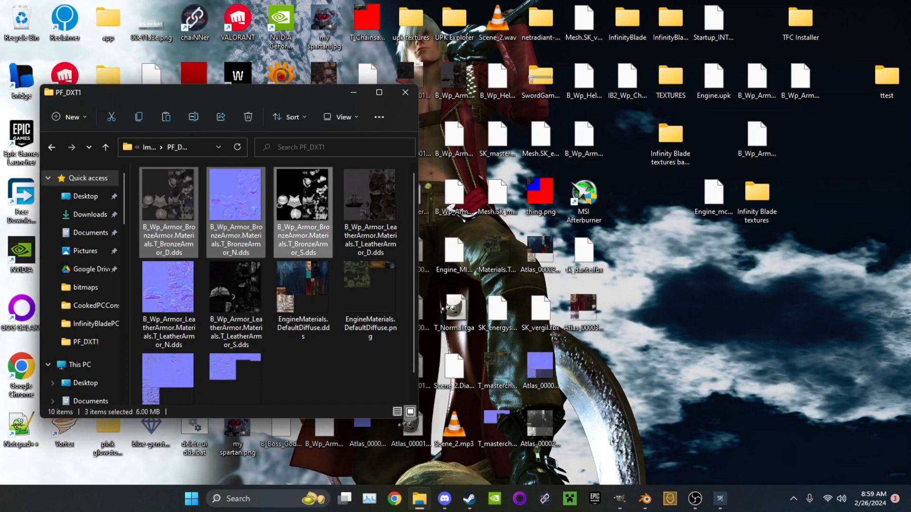
Switch to UPK Explorer, review the package's object exports and preview its extractable T_BronzeArmor D, N and S textures
{"action": "left_click", "coordinate": [719, 499]}
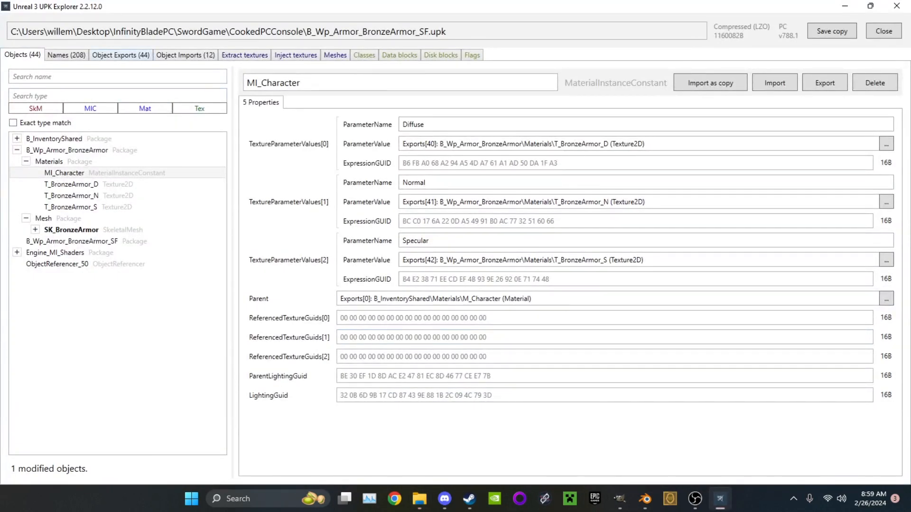
{"action": "left_click", "coordinate": [121, 55]}
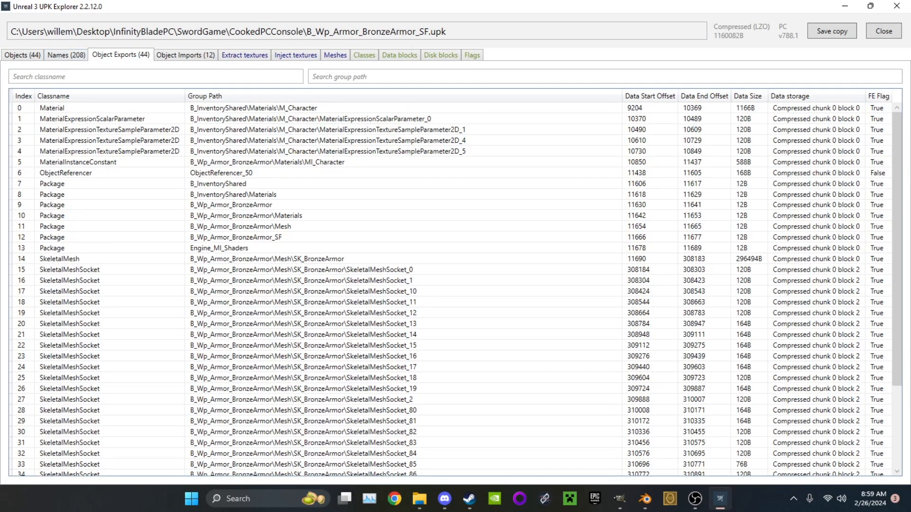
{"action": "left_click", "coordinate": [23, 55]}
{"action": "left_click", "coordinate": [244, 55]}
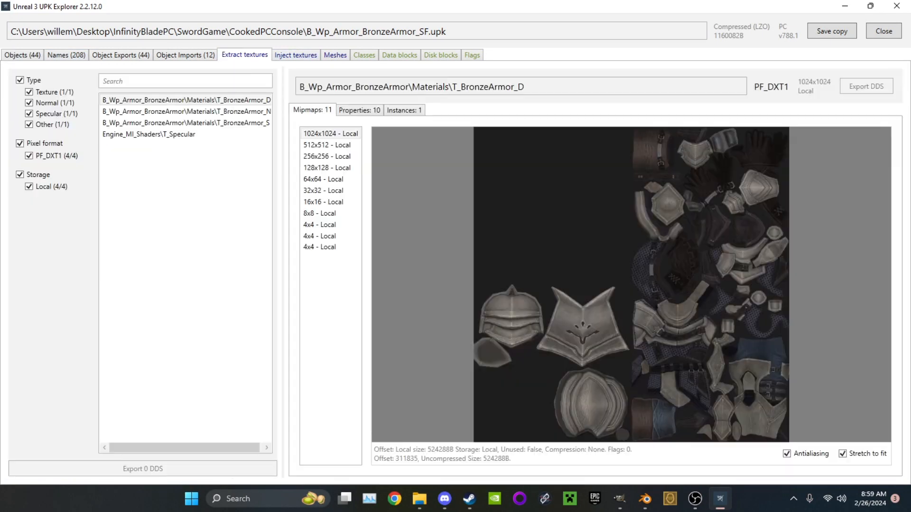
{"action": "left_click", "coordinate": [186, 100]}
{"action": "left_click", "coordinate": [186, 111]}
{"action": "left_click", "coordinate": [186, 122]}
{"action": "left_click", "coordinate": [186, 112]}
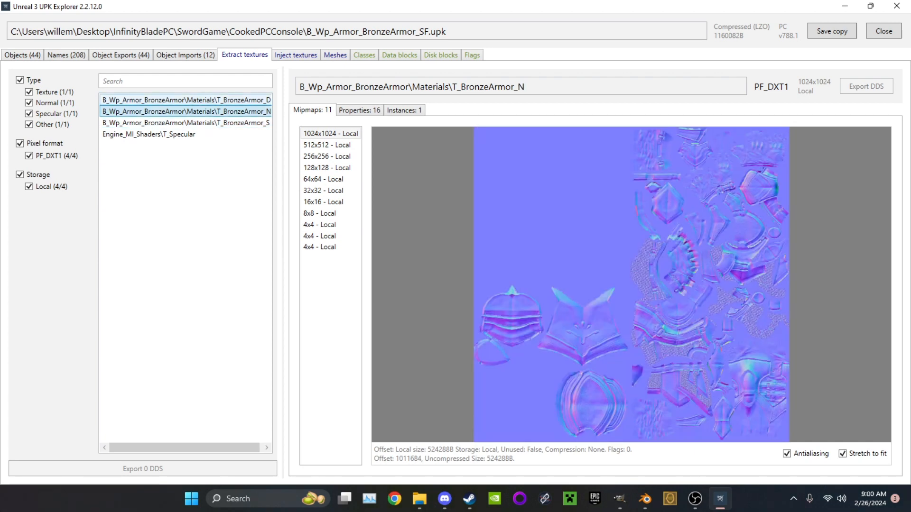
{"action": "left_click", "coordinate": [186, 100]}
{"action": "left_click", "coordinate": [186, 111]}
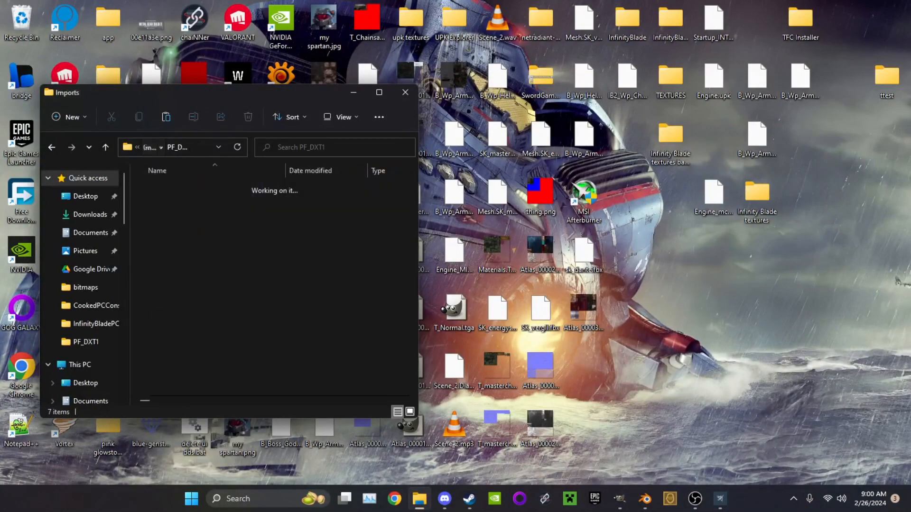
Copy the T_BronzeArmor D, N and S .dds files from a "bronze" search in PF_DXT1ef into the PF_DXT1 folder
{"action": "double_click", "coordinate": [171, 276]}
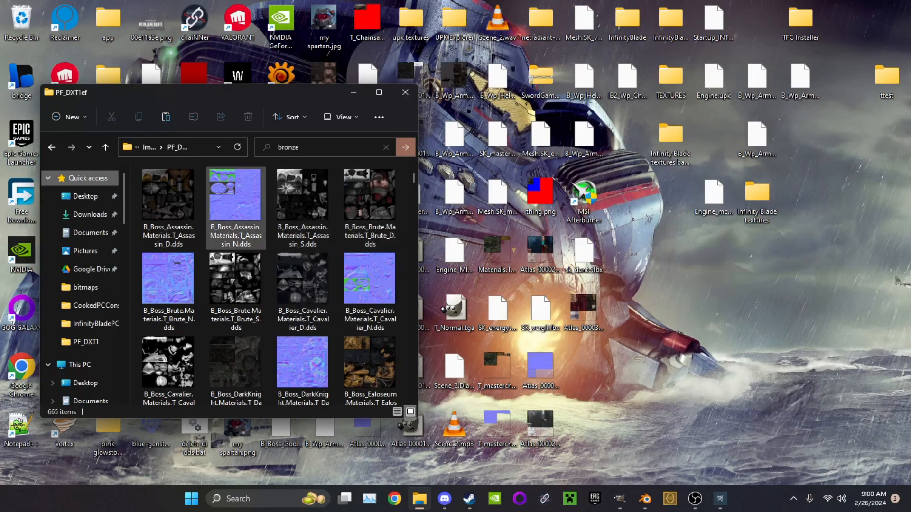
{"action": "left_click", "coordinate": [170, 209]}
{"action": "left_click", "coordinate": [306, 209], "text": "shift"}
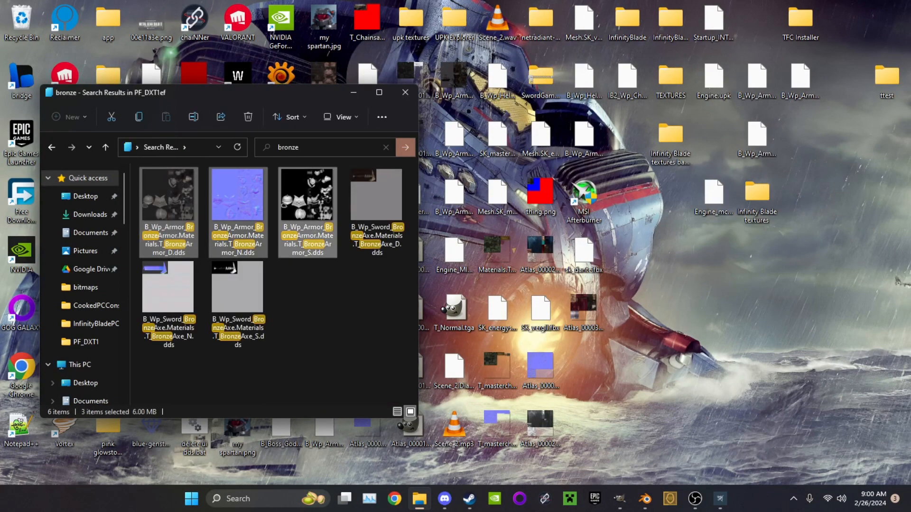
{"action": "right_click", "coordinate": [306, 200]}
{"action": "left_click", "coordinate": [340, 212]}
{"action": "left_click", "coordinate": [51, 147]}
{"action": "left_click", "coordinate": [51, 147]}
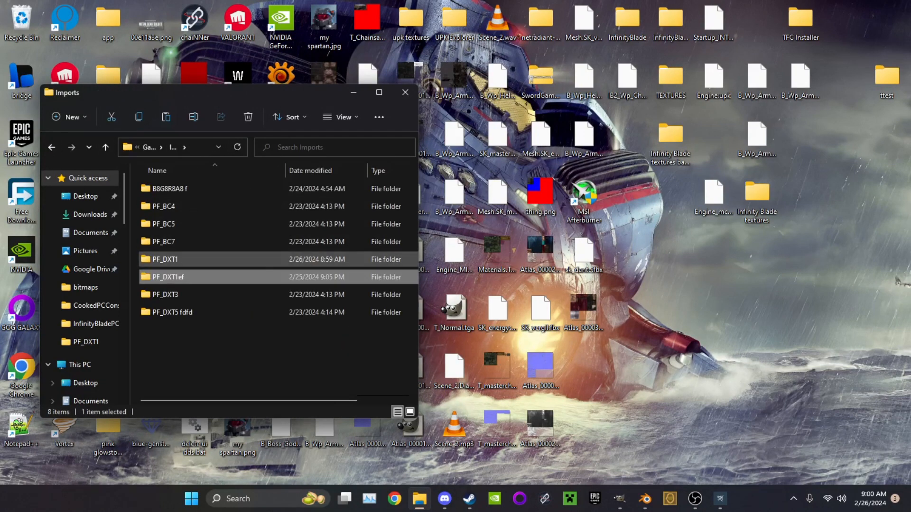
{"action": "double_click", "coordinate": [165, 259]}
{"action": "right_click", "coordinate": [208, 337]}
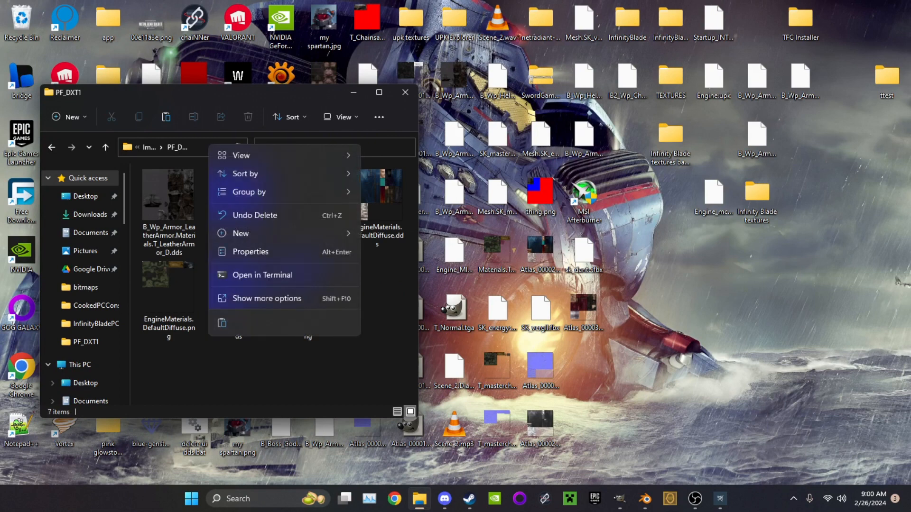
{"action": "left_click", "coordinate": [222, 323]}
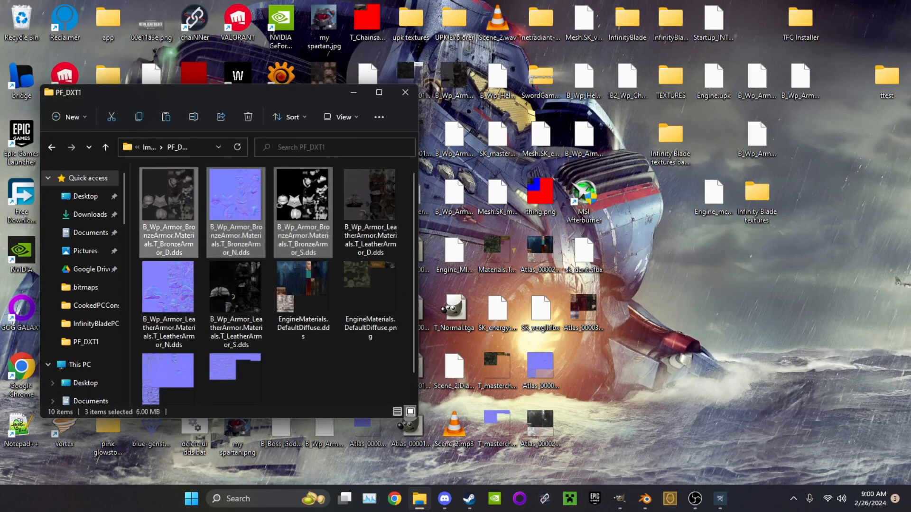
Open the T_BronzeArmor D, N and S .dds files from the PF_DXT1 folder in GIMP
{"action": "key", "text": "Return"}
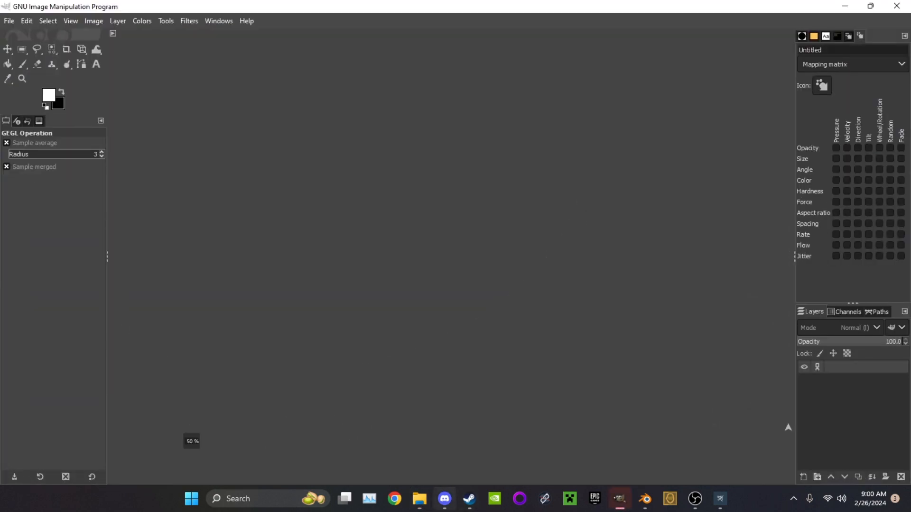
{"action": "left_click", "coordinate": [419, 498]}
{"action": "double_click", "coordinate": [236, 212]}
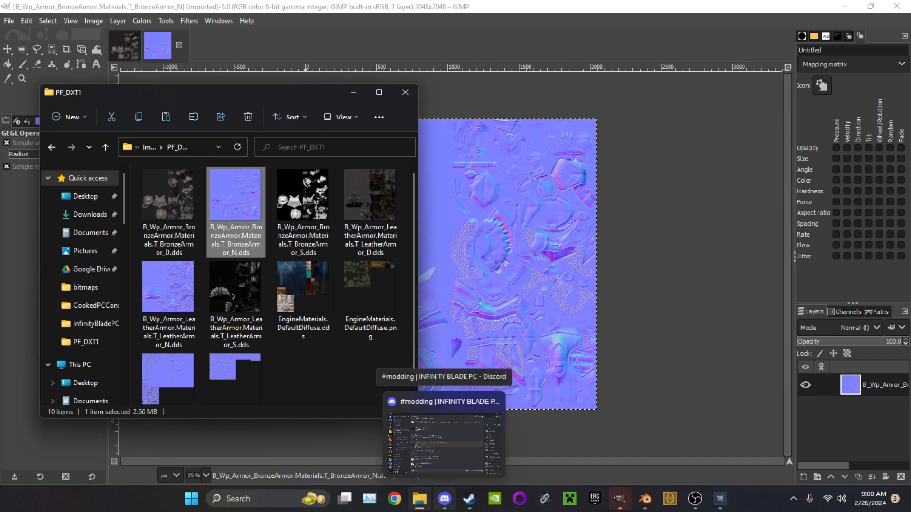
{"action": "double_click", "coordinate": [302, 212]}
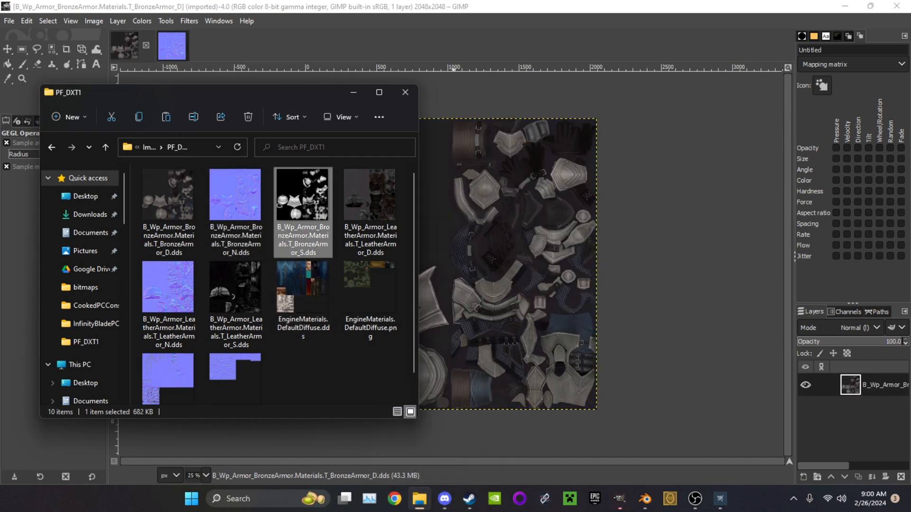
Scale the T_BronzeArmor_D image to 1024 × 1024 px and inspect the armor detail
{"action": "left_click", "coordinate": [124, 46]}
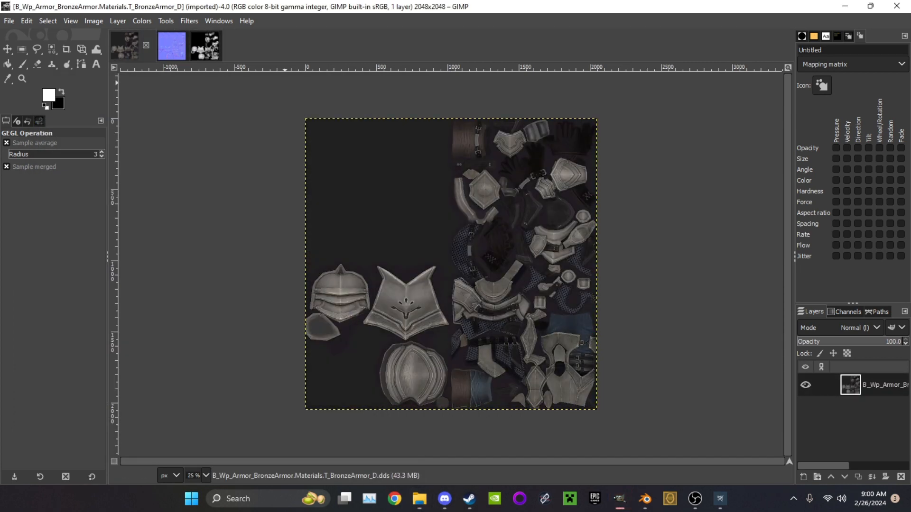
{"action": "left_click", "coordinate": [189, 21]}
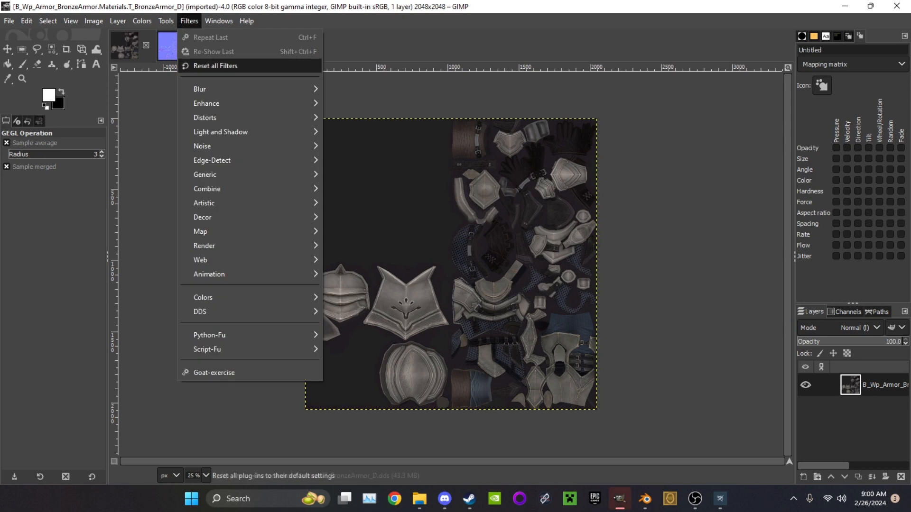
{"action": "mouse_move", "coordinate": [206, 104]}
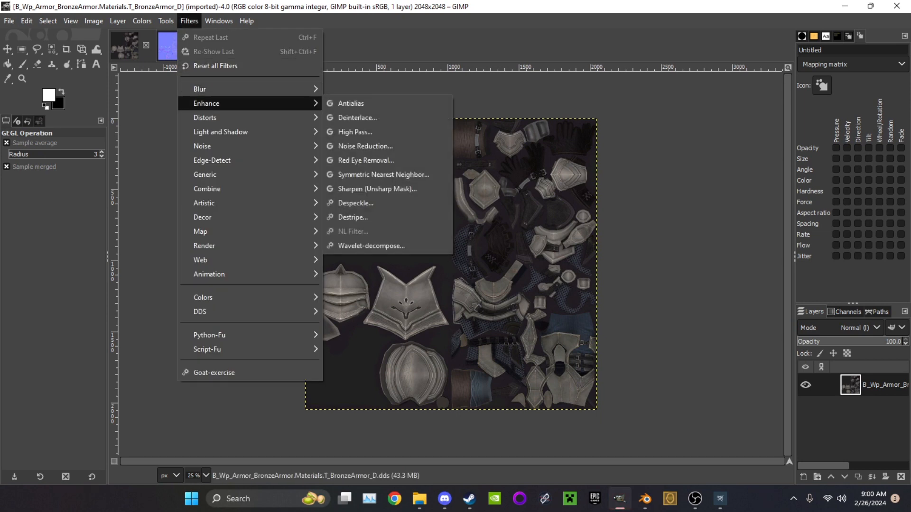
{"action": "mouse_move", "coordinate": [94, 21]}
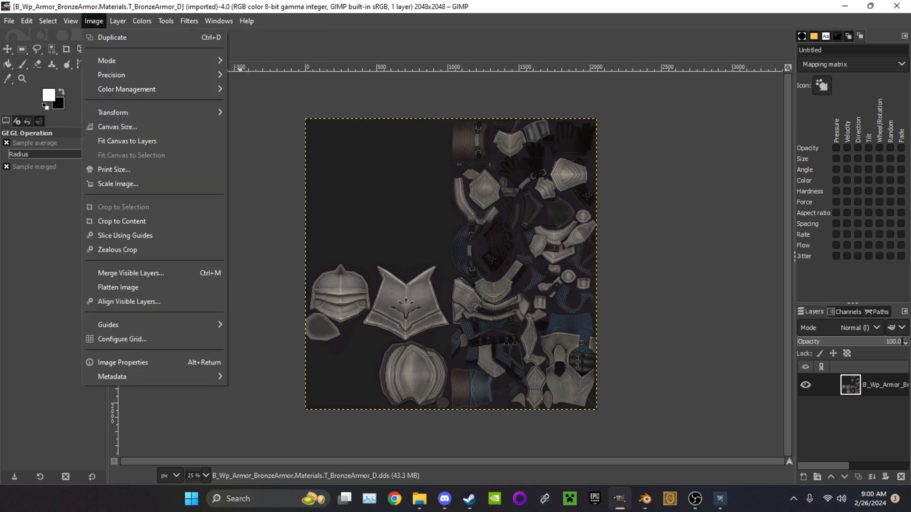
{"action": "left_click", "coordinate": [136, 183]}
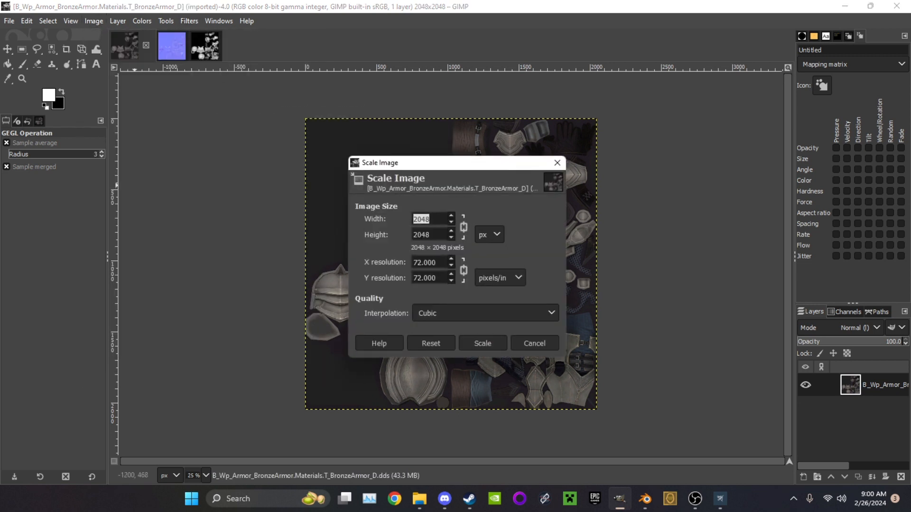
{"action": "type", "text": "10"}
{"action": "left_click", "coordinate": [482, 343]}
{"action": "scroll", "coordinate": [456, 289], "scroll_direction": "up", "scroll_amount": 3, "text": "ctrl"}
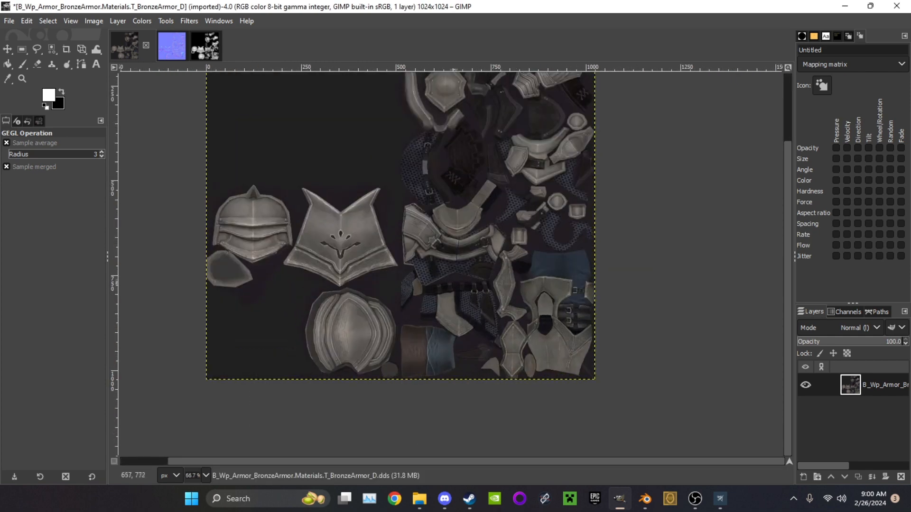
{"action": "scroll", "coordinate": [457, 294], "scroll_direction": "up", "scroll_amount": 4, "text": "ctrl"}
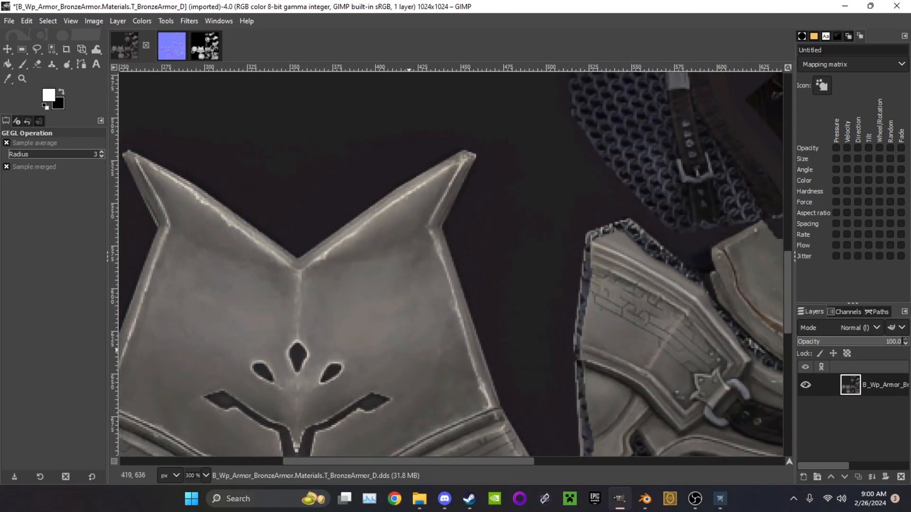
{"action": "scroll", "coordinate": [408, 294], "scroll_direction": "down", "scroll_amount": 3, "text": "ctrl"}
Scale the T_BronzeArmor_N normal map image to 1024 × 1024 px
{"action": "left_click", "coordinate": [173, 47]}
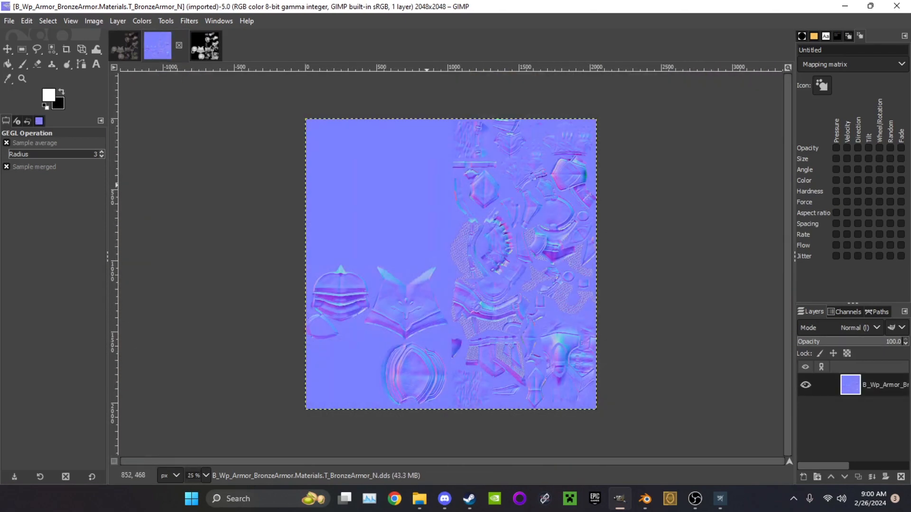
{"action": "left_click", "coordinate": [426, 185]}
{"action": "left_click", "coordinate": [229, 190]}
{"action": "left_click", "coordinate": [93, 22]}
{"action": "left_click", "coordinate": [117, 183]}
{"action": "type", "text": "1024"}
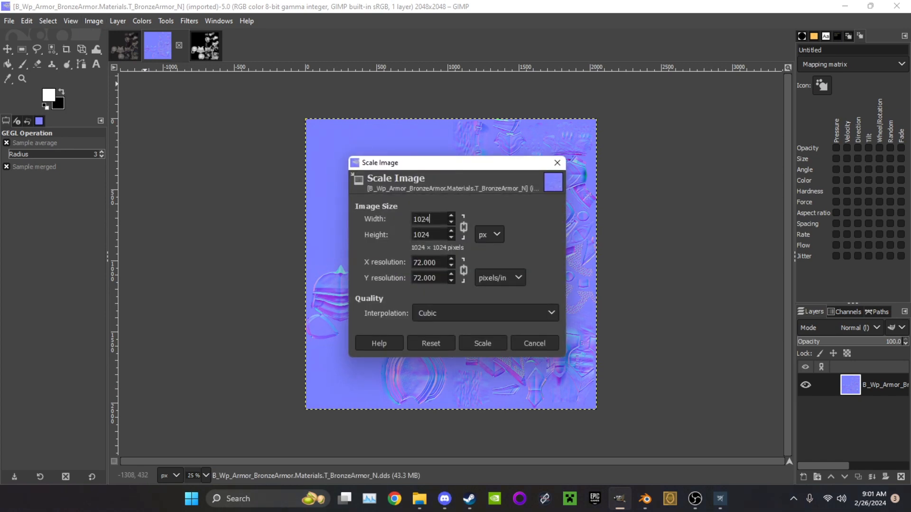
{"action": "left_click", "coordinate": [483, 343]}
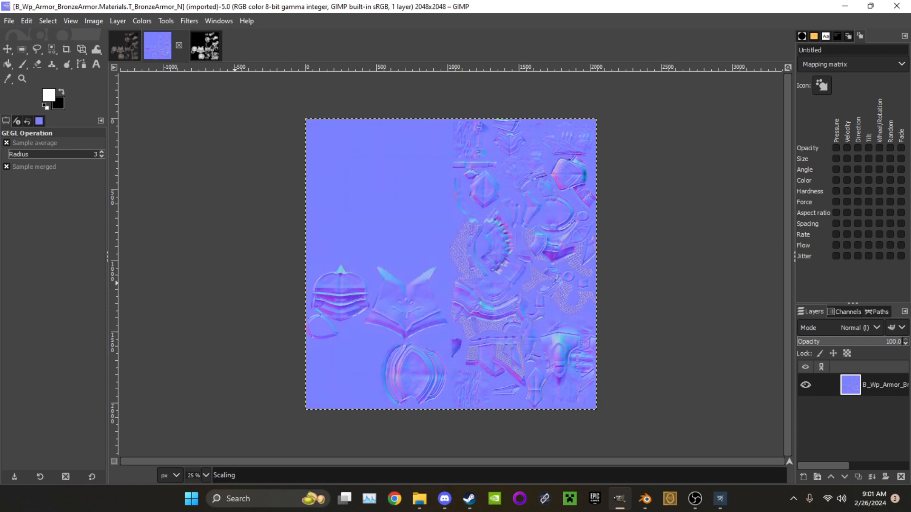
Scale the T_BronzeArmor_S image down to 512 × 512 px, using percent as the size unit
{"action": "left_click", "coordinate": [205, 46]}
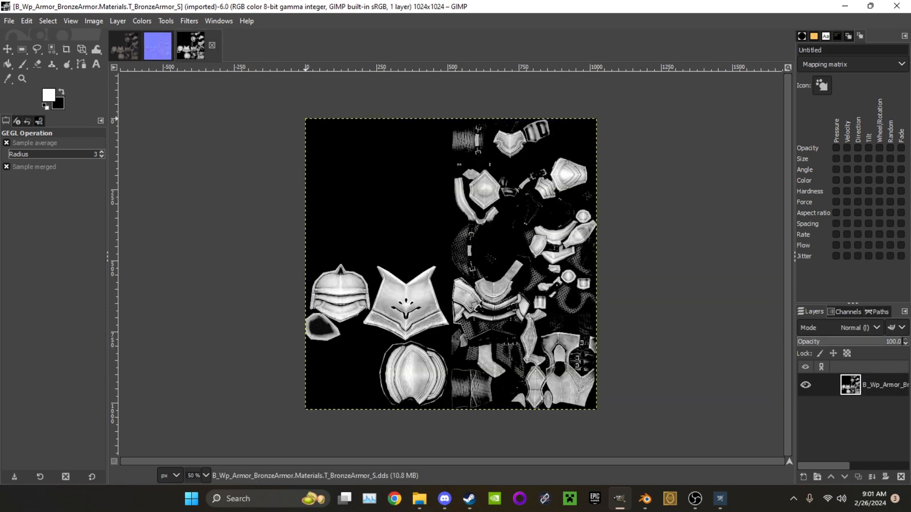
{"action": "left_click", "coordinate": [94, 21]}
{"action": "left_click", "coordinate": [118, 182]}
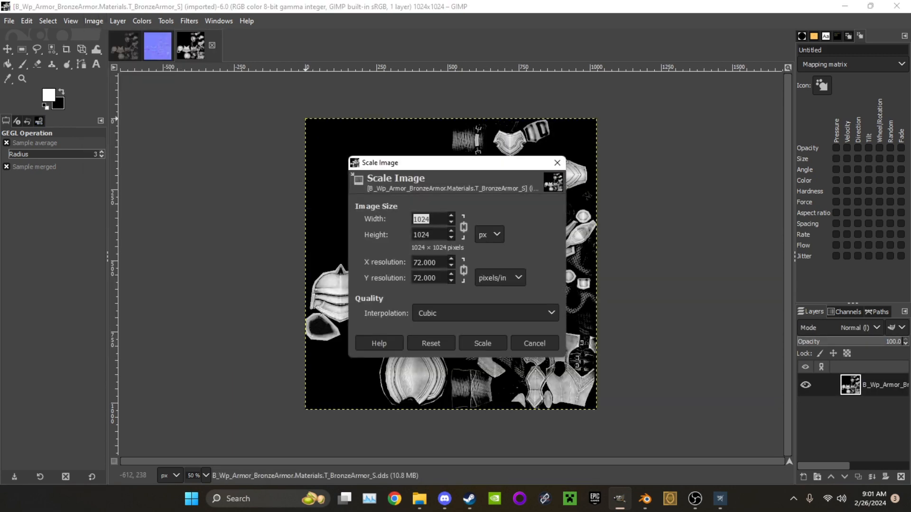
{"action": "left_click", "coordinate": [489, 234]}
{"action": "left_click", "coordinate": [488, 269]}
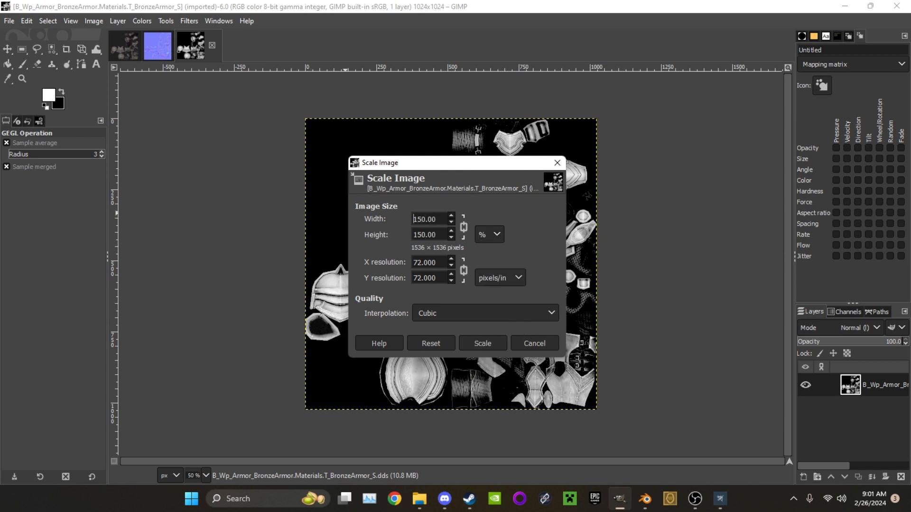
{"action": "key", "text": "BackSpace"}
{"action": "left_click", "coordinate": [484, 343]}
{"action": "scroll", "coordinate": [443, 295], "scroll_direction": "up", "scroll_amount": 5, "text": "ctrl"}
{"action": "left_click", "coordinate": [125, 46]}
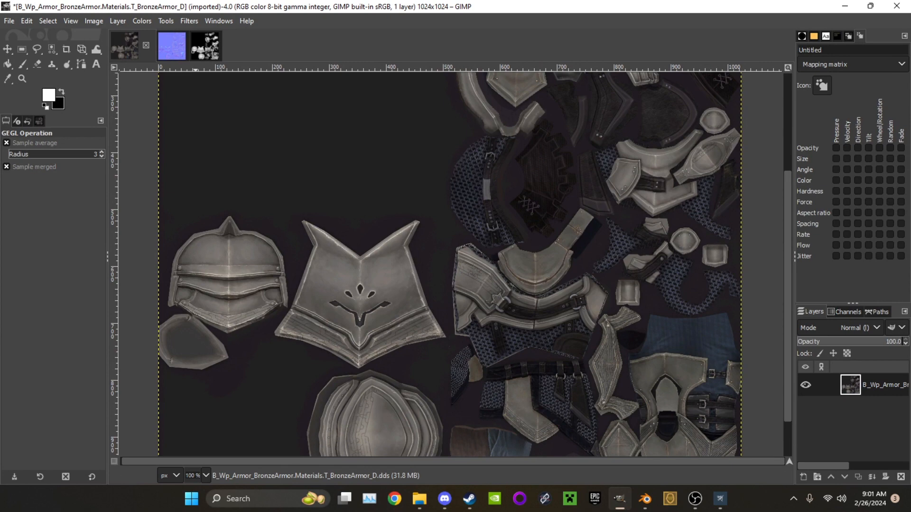
{"action": "scroll", "coordinate": [299, 202], "scroll_direction": "down", "scroll_amount": 3, "text": "ctrl"}
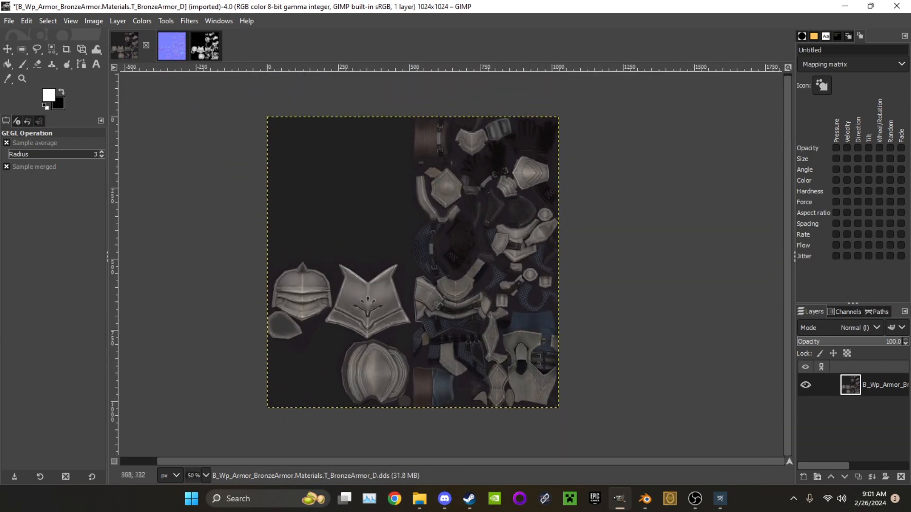
{"action": "left_click", "coordinate": [94, 21]}
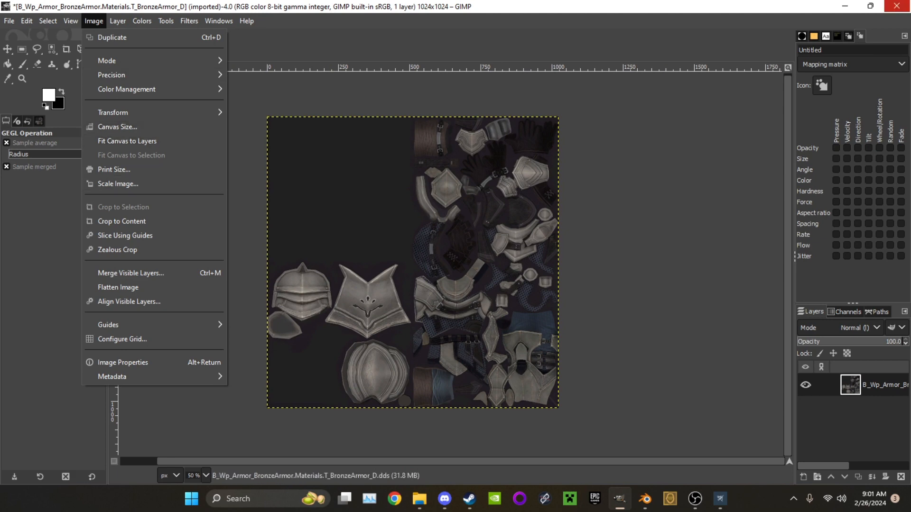
{"action": "key", "text": "Escape"}
Open Atlas_00003.png from the desktop in GIMP
{"action": "left_click", "coordinate": [844, 6]}
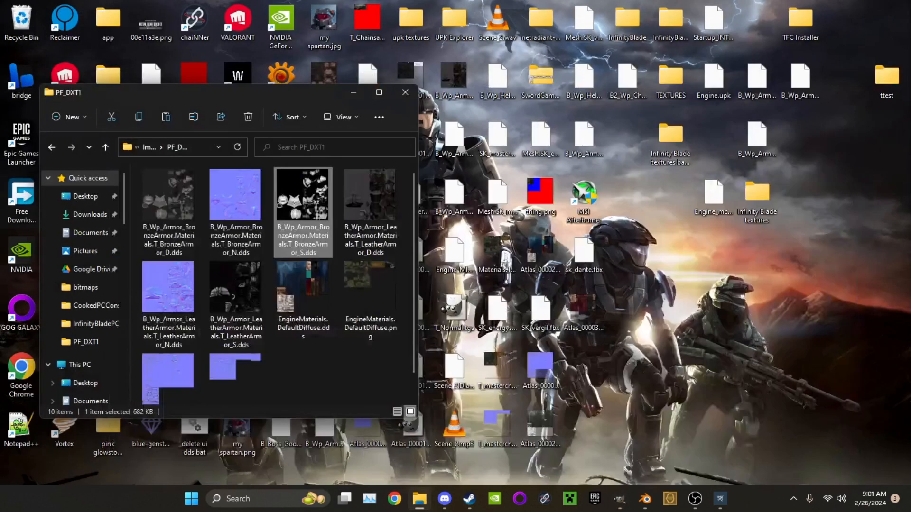
{"action": "left_click", "coordinate": [584, 311]}
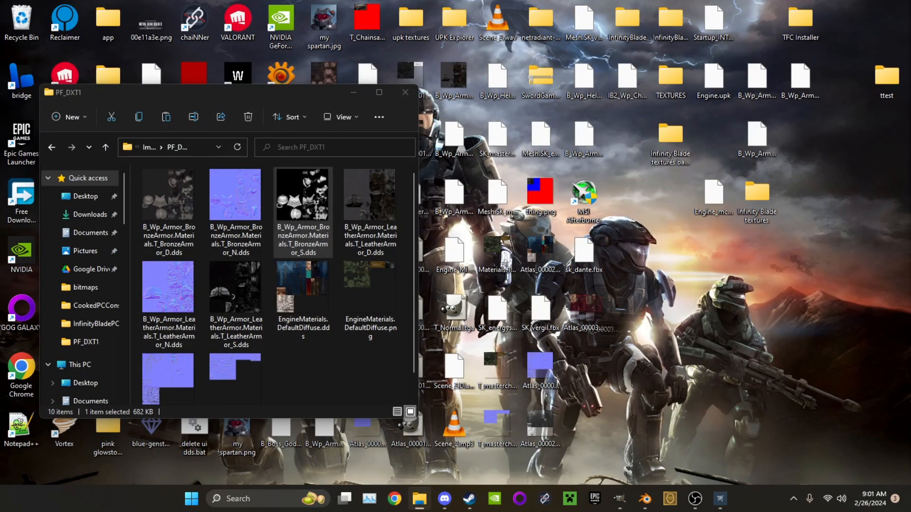
{"action": "right_click", "coordinate": [592, 335]}
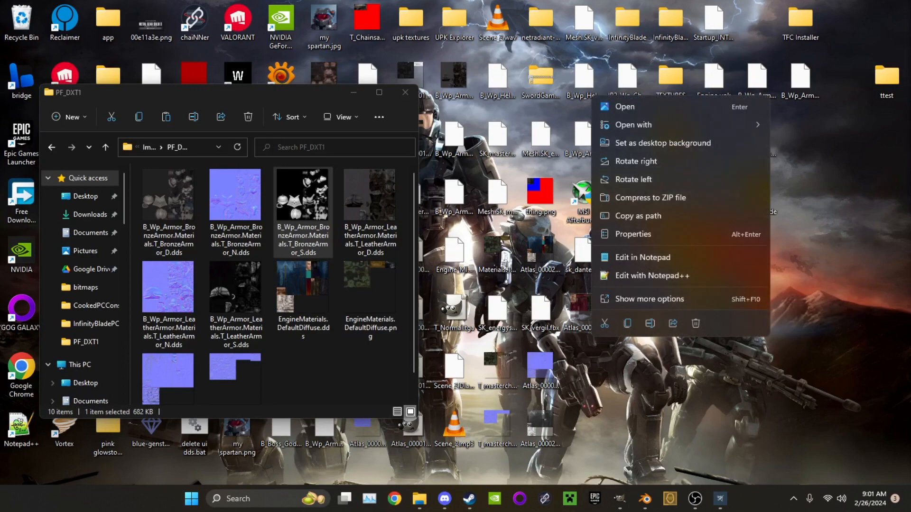
{"action": "mouse_move", "coordinate": [664, 125]}
{"action": "left_click", "coordinate": [800, 126]}
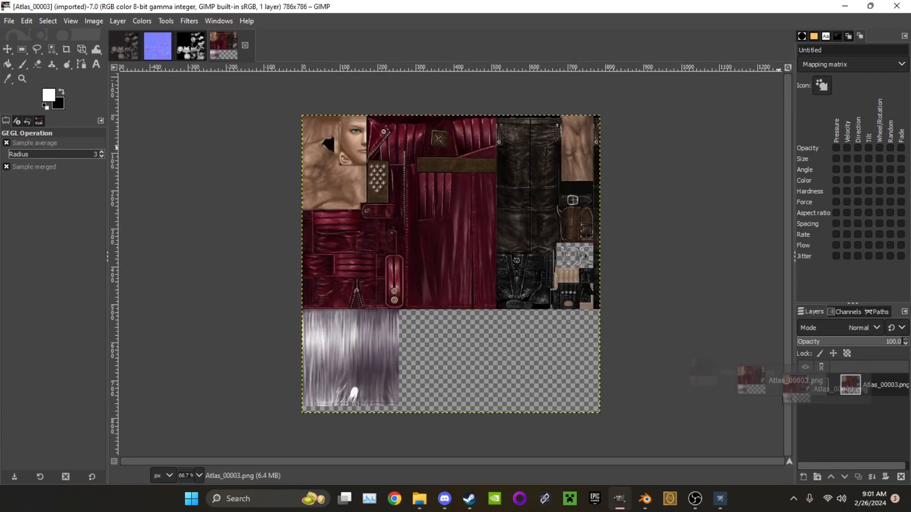
Copy the Atlas_00003 image into the T_BronzeArmor_D image as a new layer above the armor texture
{"action": "left_click_drag", "start_coordinate": [223, 42], "coordinate": [434, 203]}
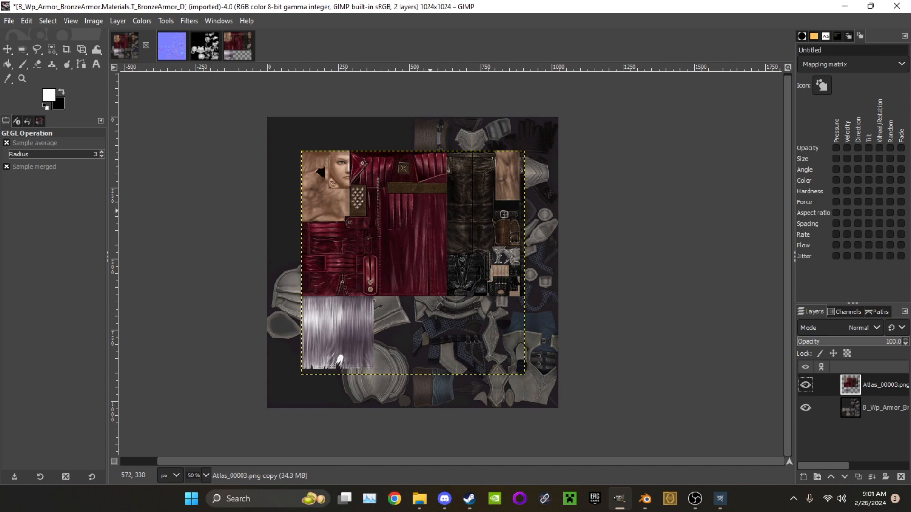
{"action": "left_click", "coordinate": [400, 186]}
{"action": "left_click", "coordinate": [229, 190]}
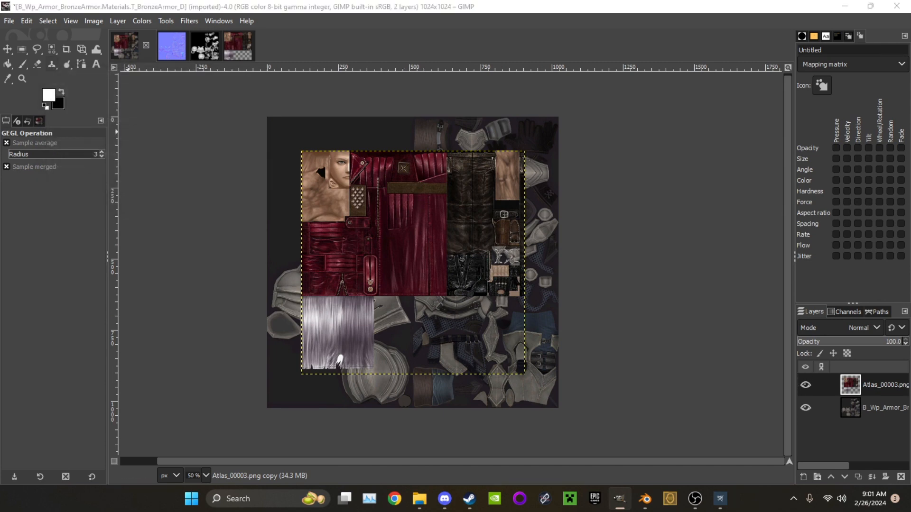
Move the Atlas_00003 layer so its upper-left corner aligns with the canvas's upper-left corner
{"action": "left_click", "coordinate": [7, 49]}
{"action": "left_click_drag", "start_coordinate": [409, 259], "coordinate": [379, 227]}
{"action": "scroll", "coordinate": [271, 116], "scroll_direction": "up", "scroll_amount": 8, "text": "ctrl"}
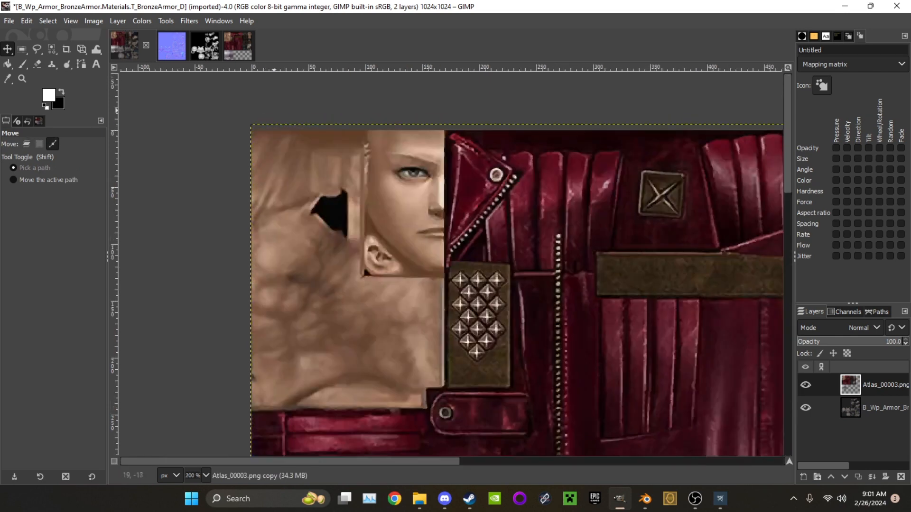
{"action": "left_click_drag", "start_coordinate": [219, 157], "coordinate": [223, 179]}
{"action": "scroll", "coordinate": [566, 270], "scroll_direction": "down", "scroll_amount": 8, "text": "ctrl"}
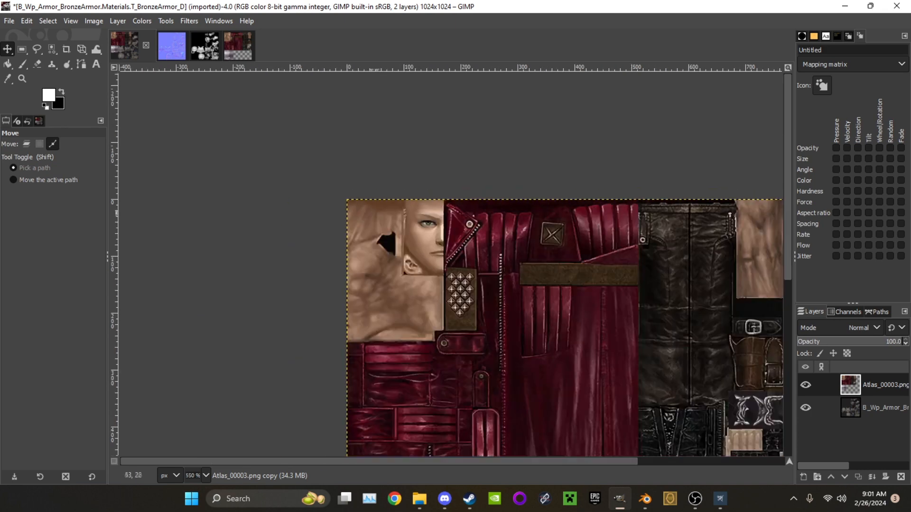
{"action": "scroll", "coordinate": [470, 290], "scroll_direction": "down", "scroll_amount": 1, "text": "ctrl"}
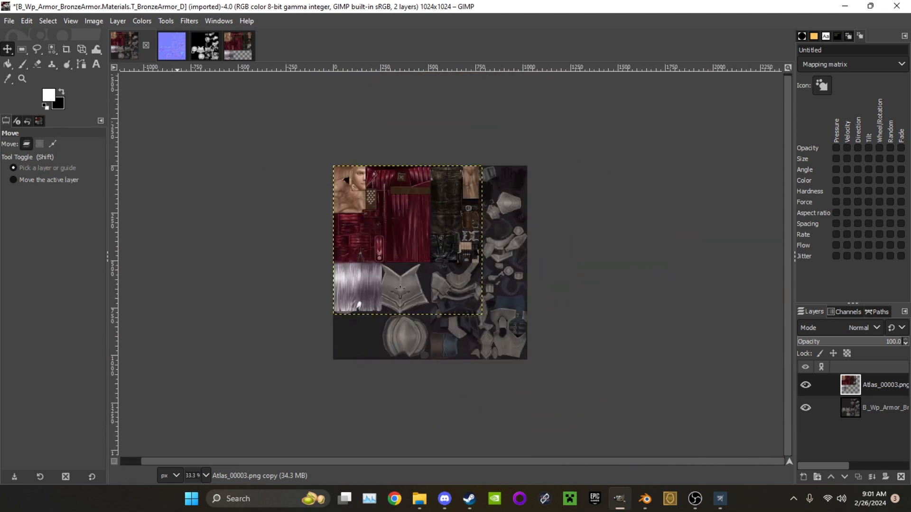
{"action": "left_click", "coordinate": [118, 21]}
{"action": "mouse_move", "coordinate": [94, 21]}
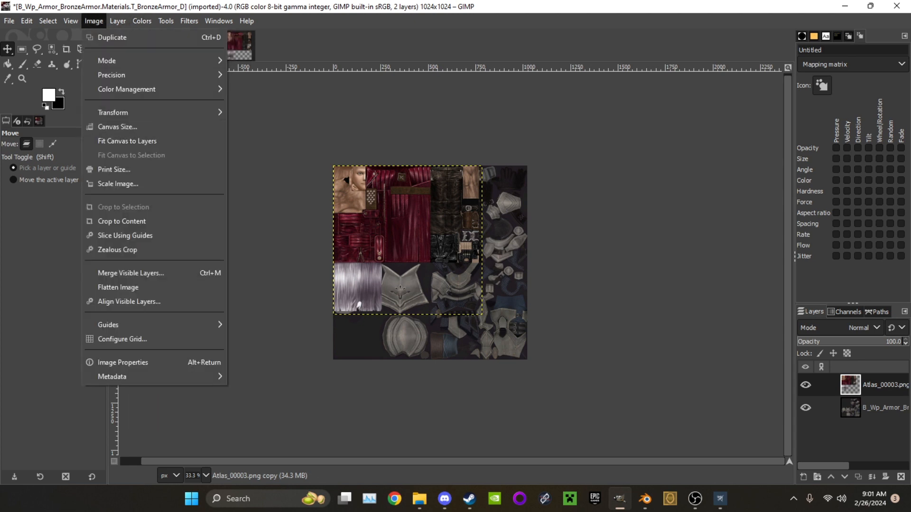
{"action": "left_click", "coordinate": [118, 184]}
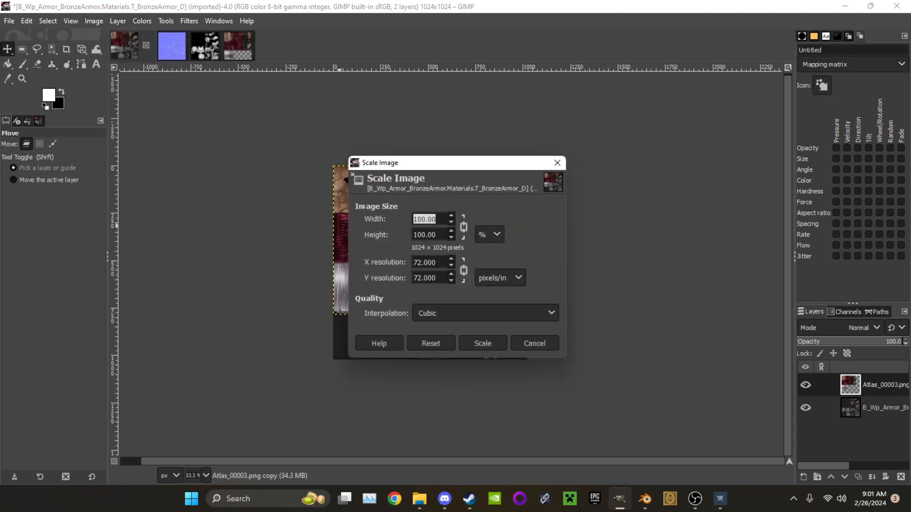
{"action": "left_click", "coordinate": [489, 234]}
{"action": "left_click", "coordinate": [489, 252]}
{"action": "left_click", "coordinate": [534, 344]}
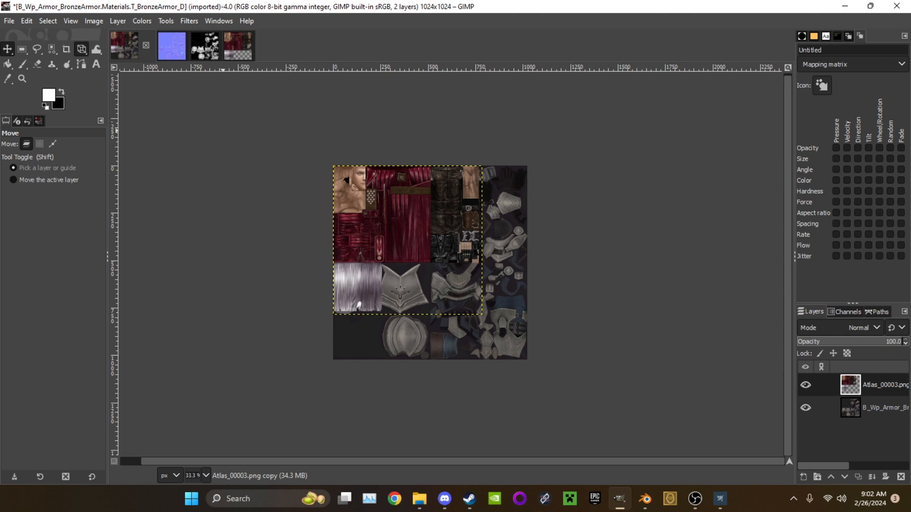
Scale the Atlas_00003 layer proportionally to 1024 × 1024 px with the Scale tool so it fills the canvas
{"action": "left_click", "coordinate": [81, 49]}
{"action": "right_click", "coordinate": [81, 49]}
{"action": "left_click", "coordinate": [125, 79]}
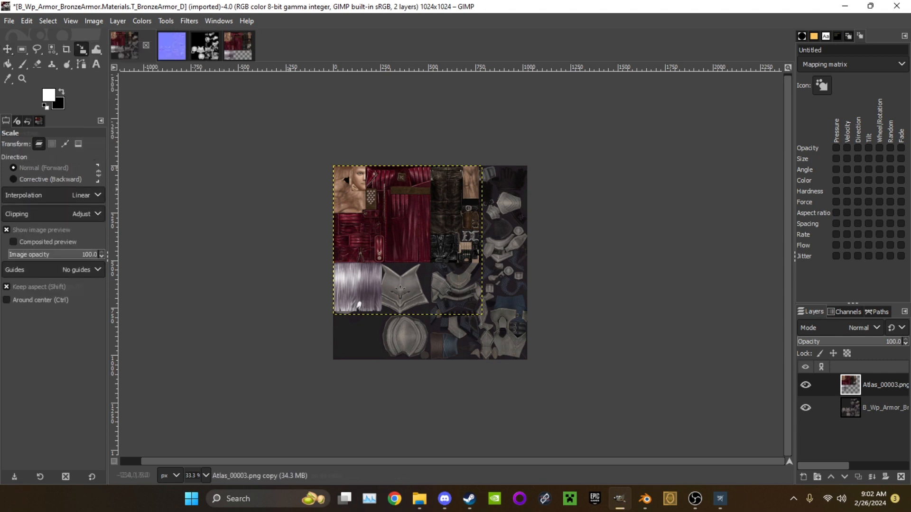
{"action": "left_click", "coordinate": [415, 232]}
{"action": "left_click_drag", "start_coordinate": [483, 315], "coordinate": [530, 362]}
{"action": "scroll", "coordinate": [541, 370], "scroll_direction": "up", "scroll_amount": 10, "text": "ctrl"}
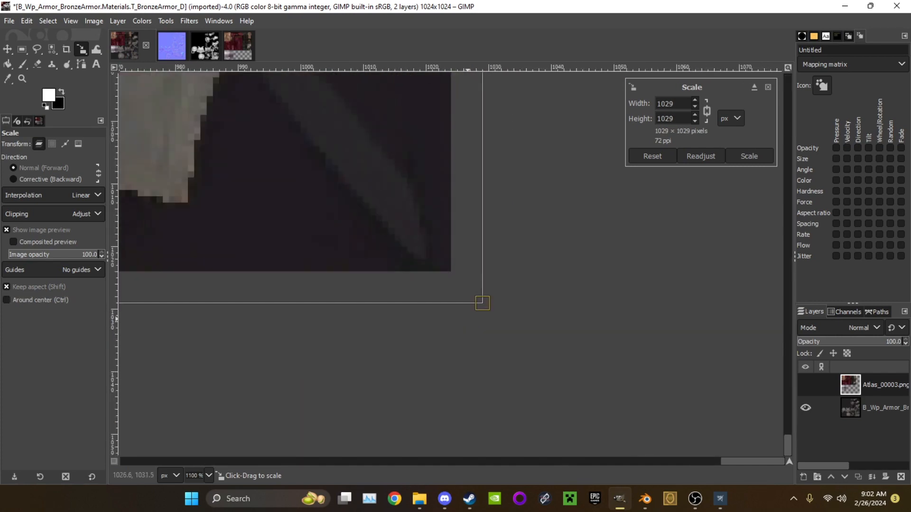
{"action": "left_click_drag", "start_coordinate": [483, 303], "coordinate": [450, 271]}
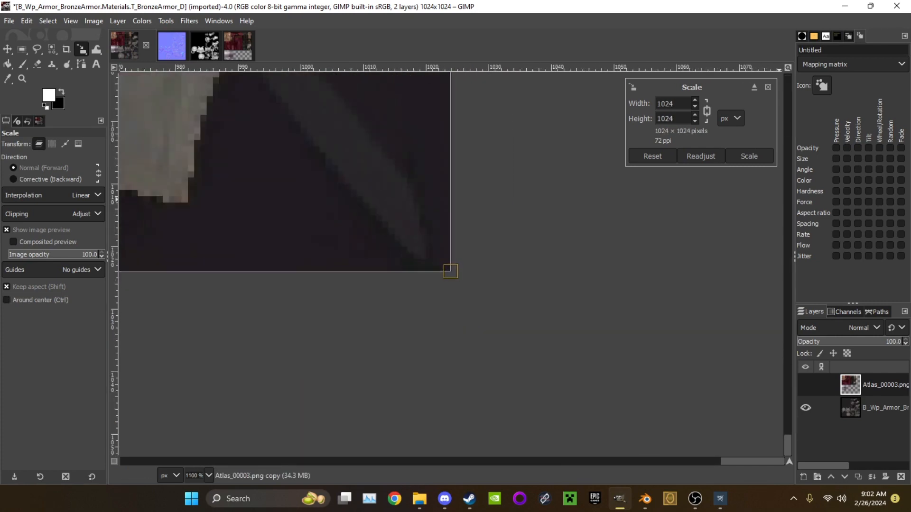
{"action": "key", "text": "Return"}
{"action": "scroll", "coordinate": [449, 260], "scroll_direction": "down", "scroll_amount": 10, "text": "ctrl"}
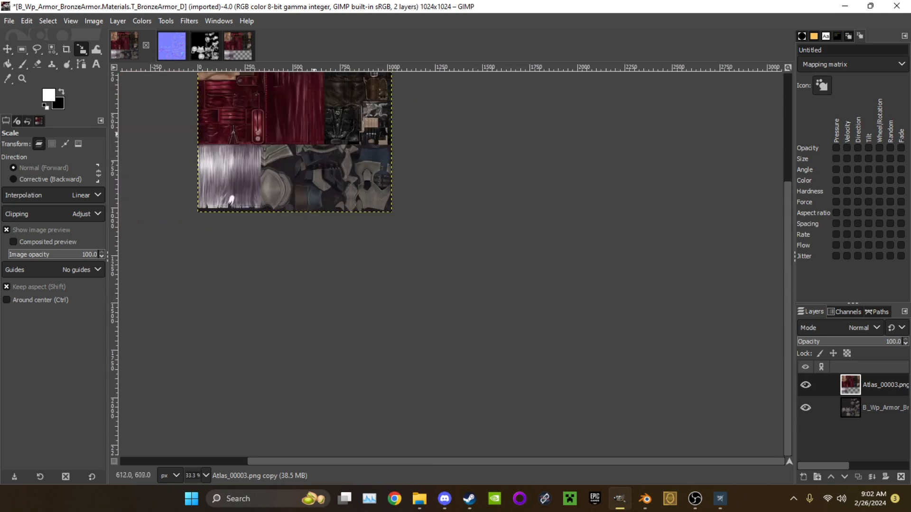
Copy the scaled Atlas_00003 layer from the T_BronzeArmor_D image into the T_BronzeArmor_N image as a new layer
{"action": "left_click", "coordinate": [238, 46]}
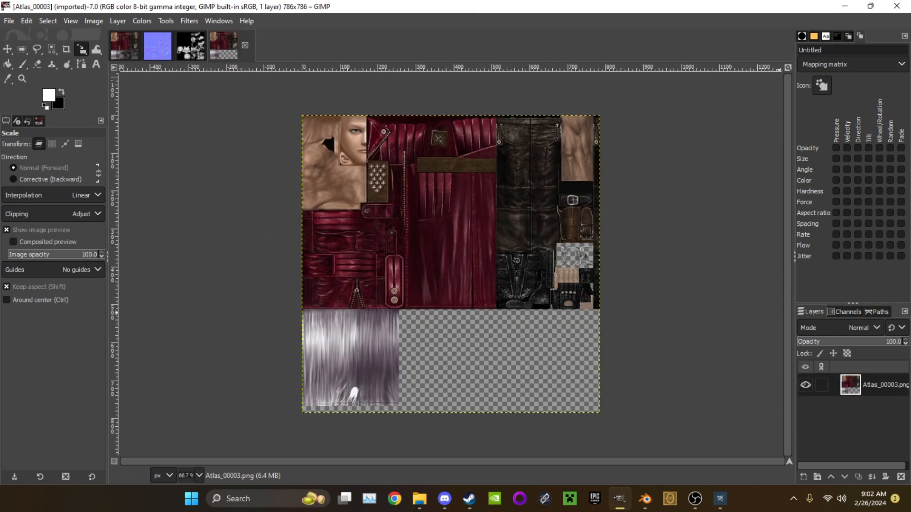
{"action": "left_click_drag", "start_coordinate": [821, 384], "coordinate": [190, 49]}
{"action": "left_click", "coordinate": [124, 46]}
{"action": "left_click_drag", "start_coordinate": [845, 385], "coordinate": [443, 248]}
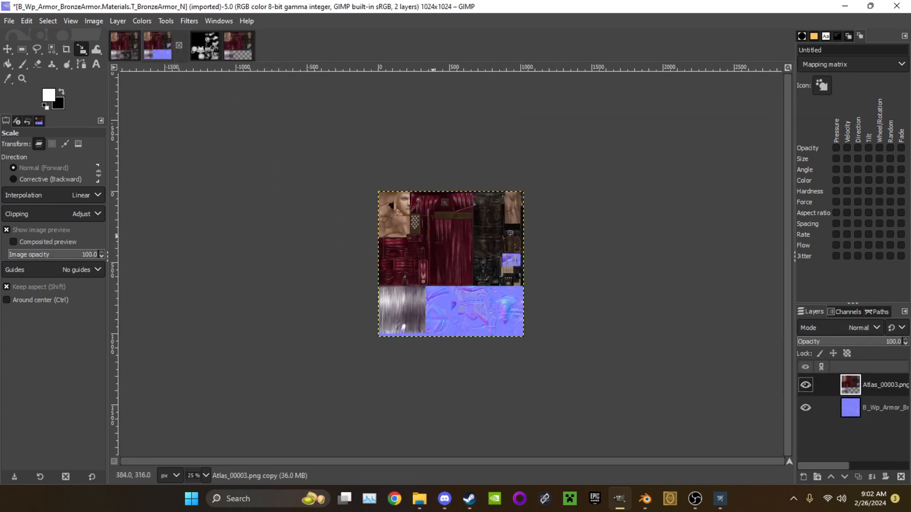
Copy the Atlas_00003 layer from the T_BronzeArmor_N image into the T_BronzeArmor_S image as a new layer
{"action": "left_click", "coordinate": [205, 46]}
{"action": "left_click_drag", "start_coordinate": [850, 385], "coordinate": [752, 341]}
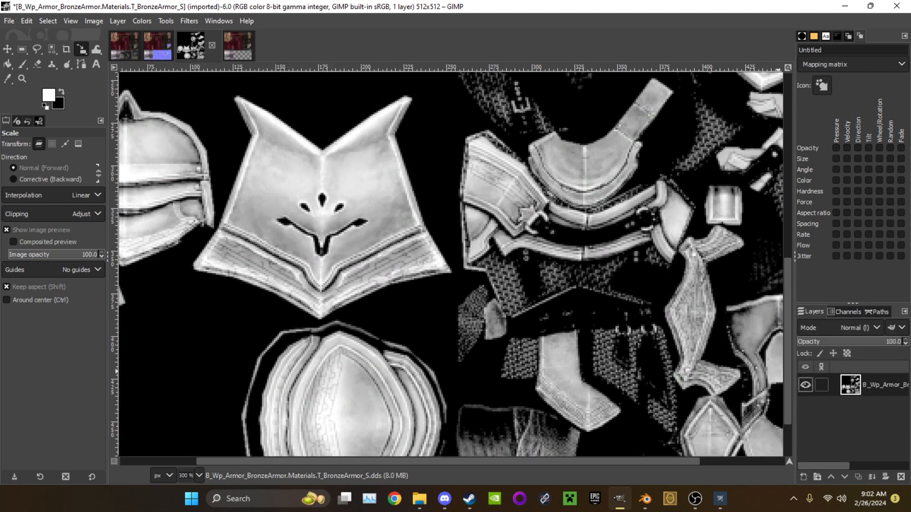
{"action": "left_click", "coordinate": [157, 46]}
{"action": "left_click_drag", "start_coordinate": [849, 385], "coordinate": [438, 214]}
{"action": "scroll", "coordinate": [438, 215], "scroll_direction": "down", "scroll_amount": 4, "text": "ctrl"}
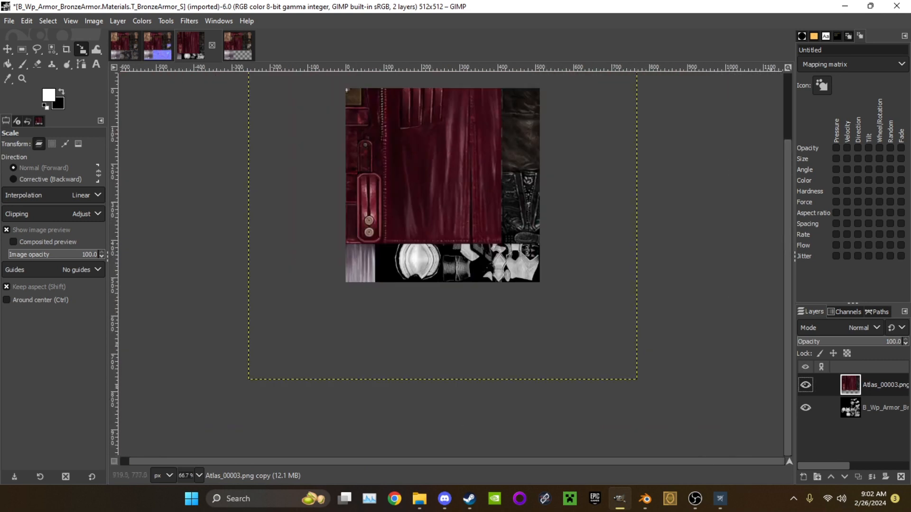
{"action": "scroll", "coordinate": [537, 291], "scroll_direction": "down", "scroll_amount": 1, "text": "ctrl"}
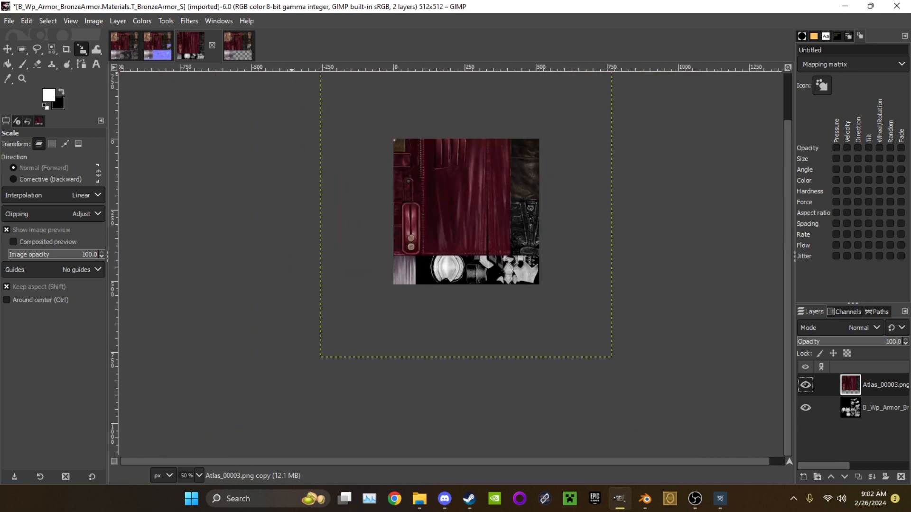
{"action": "left_click", "coordinate": [94, 21]}
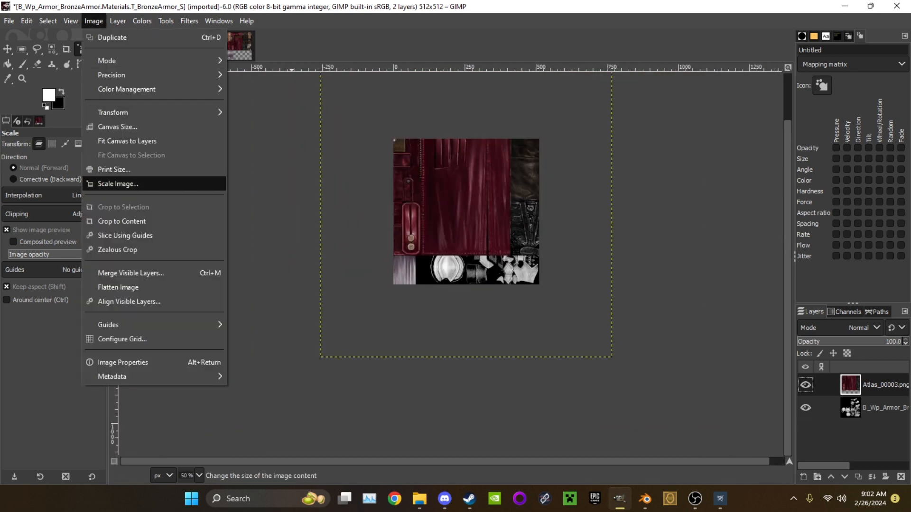
{"action": "left_click", "coordinate": [123, 183]}
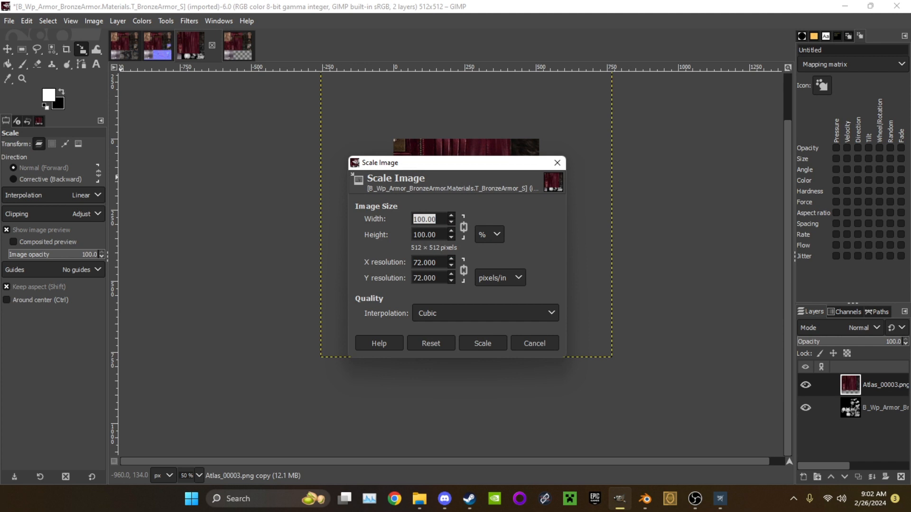
{"action": "left_click", "coordinate": [534, 342]}
Try to scale the Atlas_00003 layer to 768 × 768 px with its upper-left corner on the canvas corner
{"action": "left_click", "coordinate": [459, 214]}
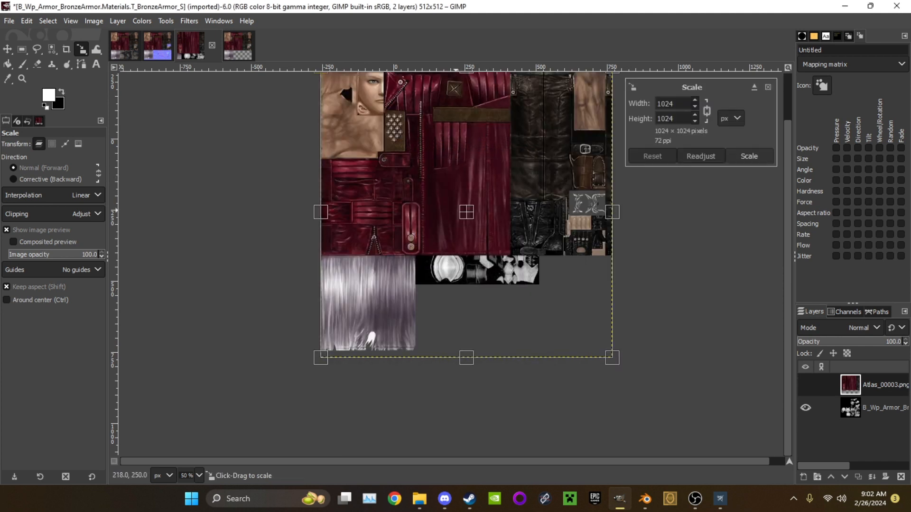
{"action": "middle_click_drag", "start_coordinate": [334, 73], "coordinate": [346, 131]}
{"action": "left_click_drag", "start_coordinate": [335, 127], "coordinate": [390, 214]}
{"action": "scroll", "coordinate": [408, 209], "scroll_direction": "up", "scroll_amount": 8, "text": "ctrl"}
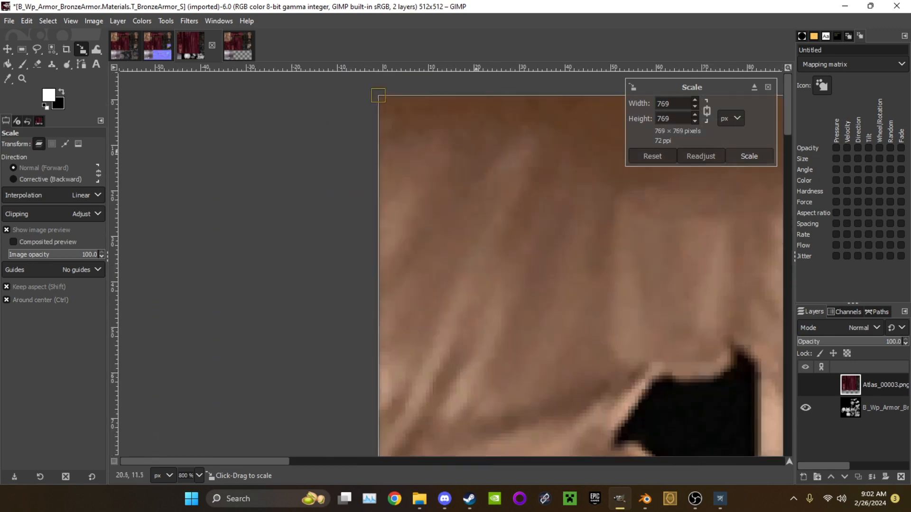
{"action": "mouse_move", "coordinate": [382, 97]}
{"action": "left_mouse_down"}
{"action": "mouse_move", "coordinate": [395, 110]}
{"action": "mouse_move", "coordinate": [384, 101]}
{"action": "left_mouse_up"}
{"action": "scroll", "coordinate": [496, 208], "scroll_direction": "down", "scroll_amount": 4, "text": "ctrl"}
{"action": "middle_click_drag", "start_coordinate": [688, 427], "coordinate": [385, 41]}
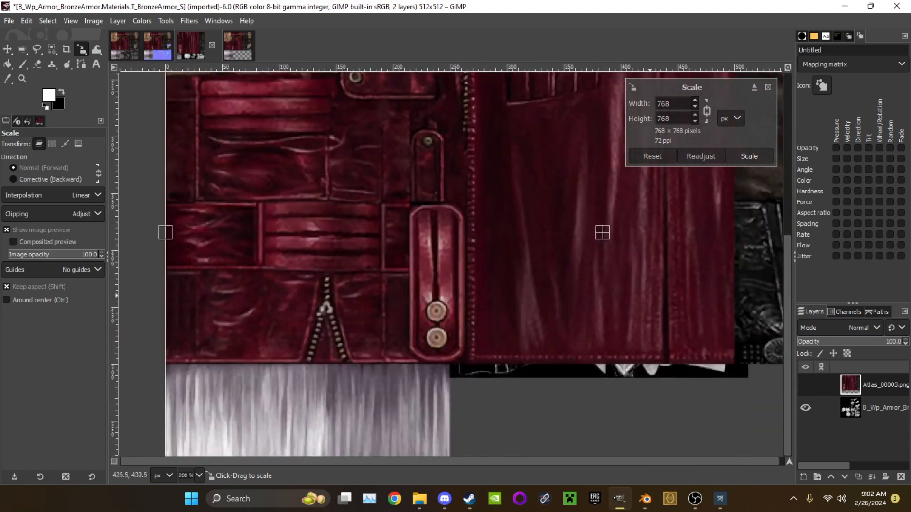
{"action": "scroll", "coordinate": [646, 299], "scroll_direction": "down", "scroll_amount": 2, "text": "ctrl"}
{"action": "scroll", "coordinate": [645, 299], "scroll_direction": "down", "scroll_amount": 1, "text": "ctrl"}
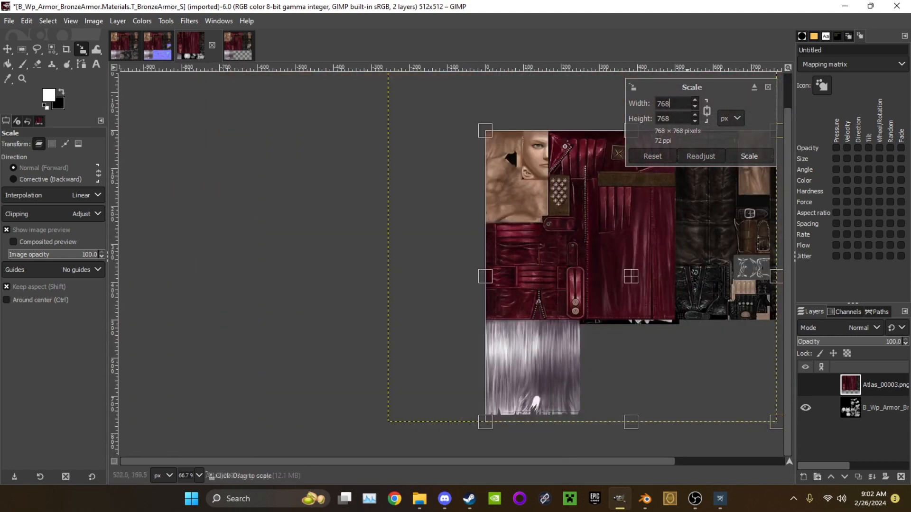
{"action": "middle_click_drag", "start_coordinate": [678, 316], "coordinate": [499, 279]}
Scale the Atlas_00003 layer in the T_BronzeArmor_S image to 512 × 512 px
{"action": "key", "text": "BackSpace"}
{"action": "key", "text": "5"}
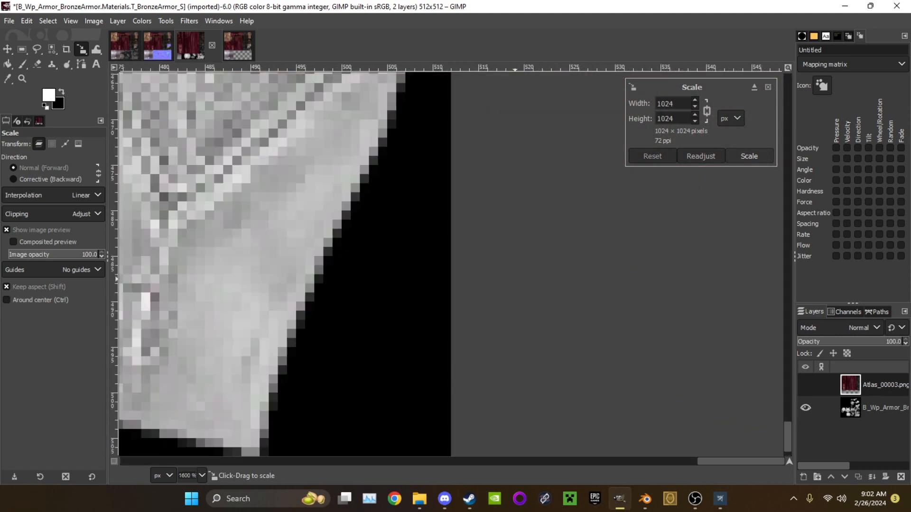
{"action": "key", "text": "1"}
{"action": "key", "text": "2"}
{"action": "key", "text": "Return"}
{"action": "left_click", "coordinate": [450, 265]}
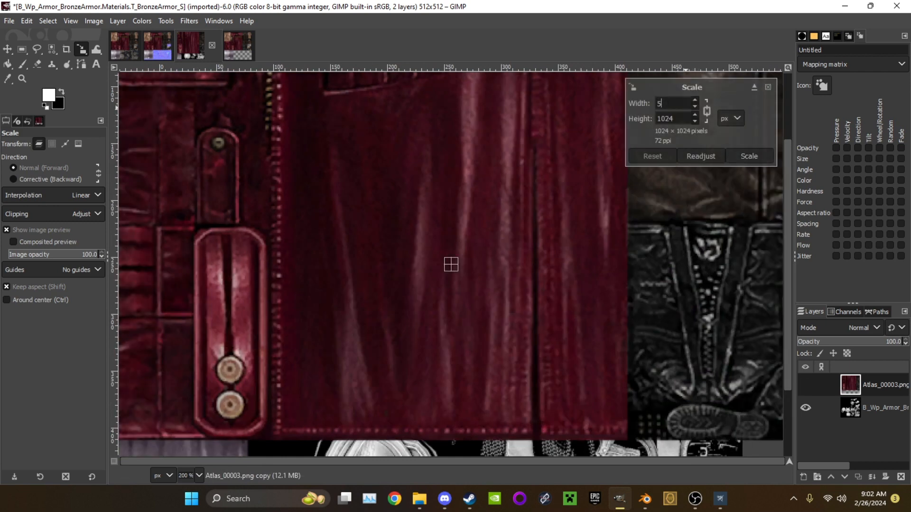
{"action": "scroll", "coordinate": [492, 225], "scroll_direction": "down", "scroll_amount": 4, "text": "ctrl"}
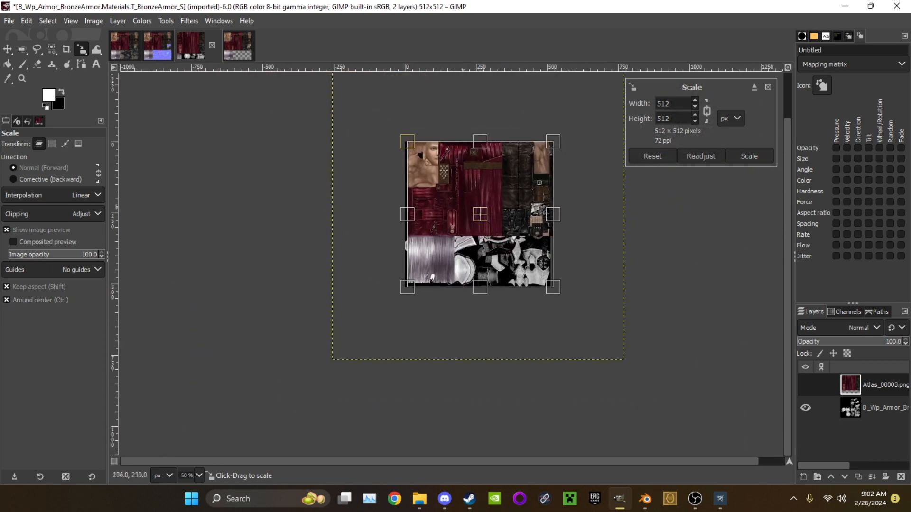
{"action": "scroll", "coordinate": [475, 211], "scroll_direction": "up", "scroll_amount": 4, "text": "ctrl"}
{"action": "scroll", "coordinate": [605, 211], "scroll_direction": "down", "scroll_amount": 2, "text": "ctrl"}
{"action": "left_click", "coordinate": [749, 156]}
Move the scaled Atlas_00003 layer so its upper-left corner aligns with the canvas corner of the T_BronzeArmor_S image
{"action": "key", "text": "m"}
{"action": "scroll", "coordinate": [437, 210], "scroll_direction": "up", "scroll_amount": 1, "text": "ctrl"}
{"action": "scroll", "coordinate": [485, 217], "scroll_direction": "up", "scroll_amount": 5, "text": "ctrl"}
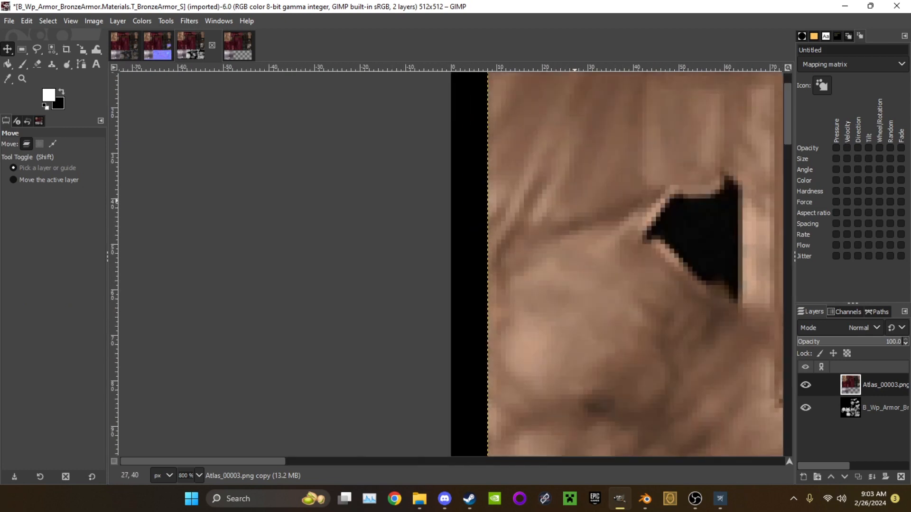
{"action": "middle_click_drag", "start_coordinate": [486, 216], "coordinate": [455, 332]}
{"action": "left_click_drag", "start_coordinate": [551, 216], "coordinate": [515, 225]}
{"action": "scroll", "coordinate": [518, 238], "scroll_direction": "down", "scroll_amount": 6, "text": "ctrl"}
Compare how the atlas layer covers the canvas in the T_BronzeArmor_N and T_BronzeArmor_S images
{"action": "left_click", "coordinate": [158, 46]}
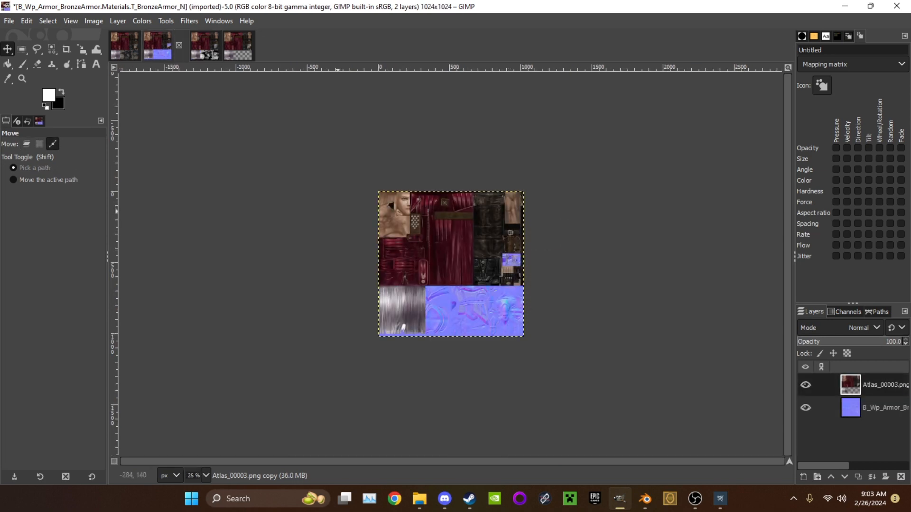
{"action": "scroll", "coordinate": [368, 213], "scroll_direction": "up", "scroll_amount": 6, "text": "ctrl"}
{"action": "scroll", "coordinate": [497, 175], "scroll_direction": "down", "scroll_amount": 3, "text": "ctrl"}
{"action": "middle_click_drag", "start_coordinate": [530, 138], "coordinate": [212, 126]}
{"action": "left_click", "coordinate": [204, 46]}
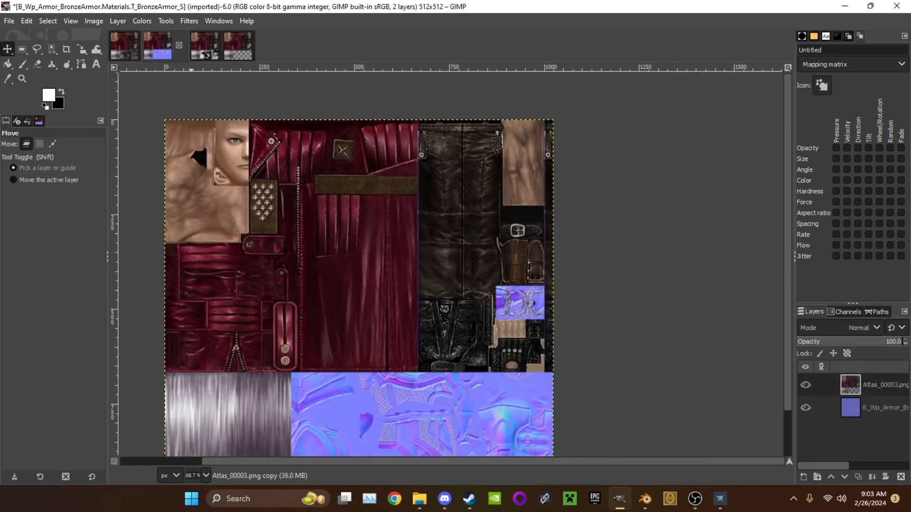
{"action": "scroll", "coordinate": [627, 237], "scroll_direction": "down", "scroll_amount": 2, "text": "ctrl"}
{"action": "middle_click_drag", "start_coordinate": [670, 168], "coordinate": [432, 129]}
{"action": "scroll", "coordinate": [432, 129], "scroll_direction": "up", "scroll_amount": 1, "text": "ctrl"}
{"action": "scroll", "coordinate": [432, 129], "scroll_direction": "up", "scroll_amount": 1, "text": "ctrl"}
{"action": "scroll", "coordinate": [382, 311], "scroll_direction": "up", "scroll_amount": 1, "text": "ctrl"}
{"action": "middle_click_drag", "start_coordinate": [382, 310], "coordinate": [390, 138]}
Delete the original armor texture layer beneath the atlas in the T_BronzeArmor_S image
{"action": "left_click", "coordinate": [858, 408]}
{"action": "right_click", "coordinate": [850, 408]}
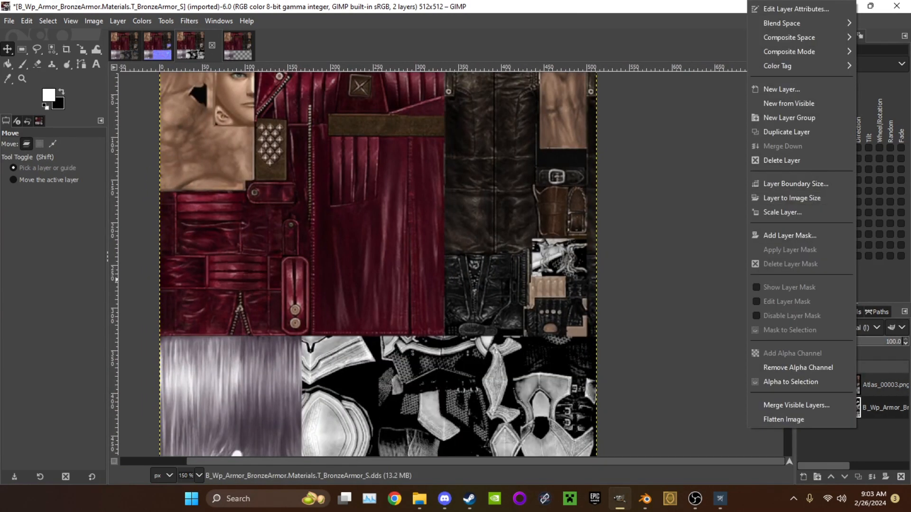
{"action": "left_click", "coordinate": [778, 160]}
Remove the original normal map layer from the T_BronzeArmor_N image, keeping only the Atlas_00003 layer
{"action": "left_click", "coordinate": [158, 46]}
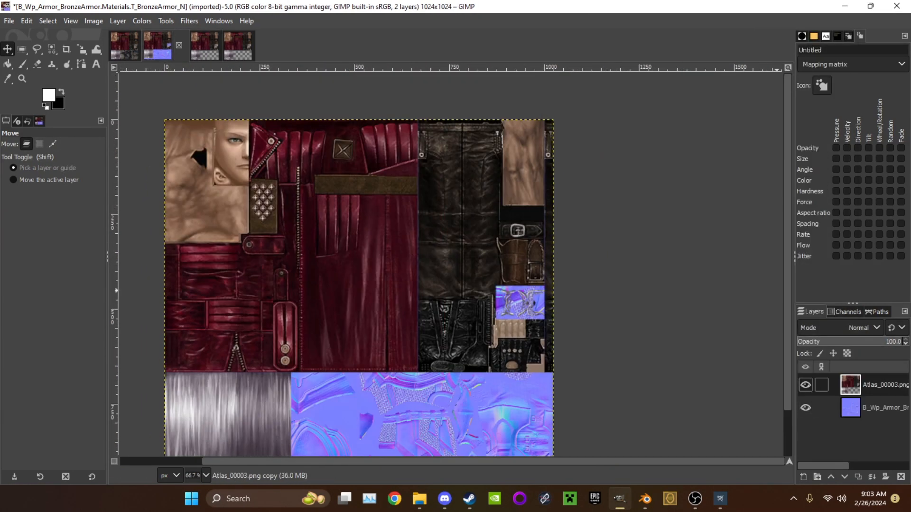
{"action": "right_click", "coordinate": [854, 387]}
{"action": "left_click", "coordinate": [793, 159]}
{"action": "key", "text": "ctrl+z"}
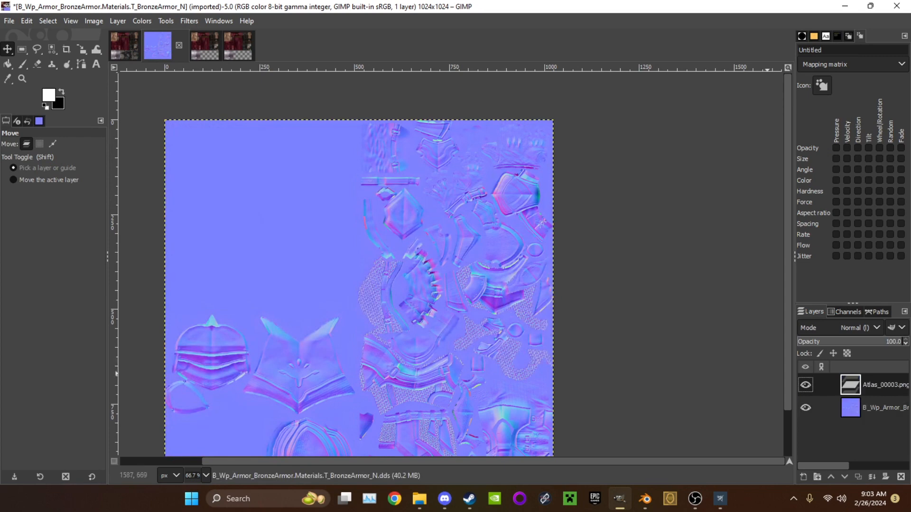
{"action": "right_click", "coordinate": [851, 408]}
{"action": "left_click", "coordinate": [773, 160]}
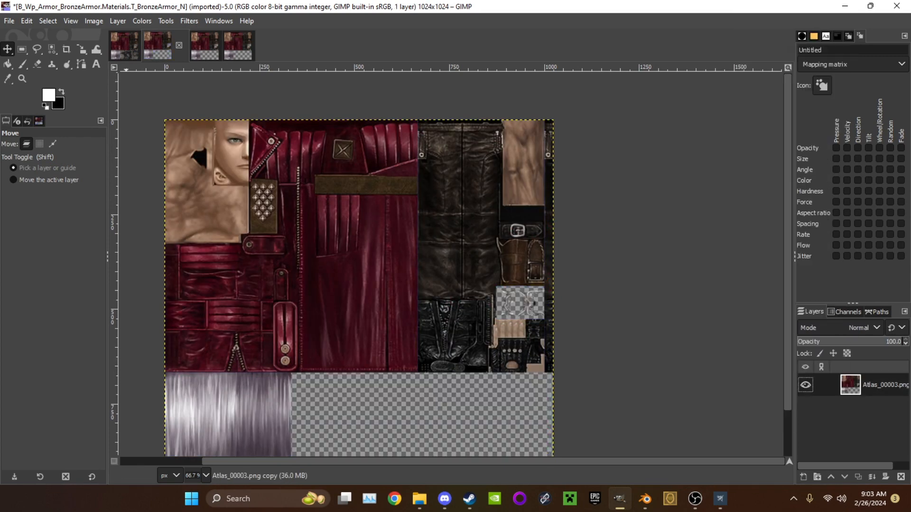
Delete the original diffuse texture layer beneath the atlas in the T_BronzeArmor_D image
{"action": "left_click", "coordinate": [125, 46]}
{"action": "right_click", "coordinate": [857, 408]}
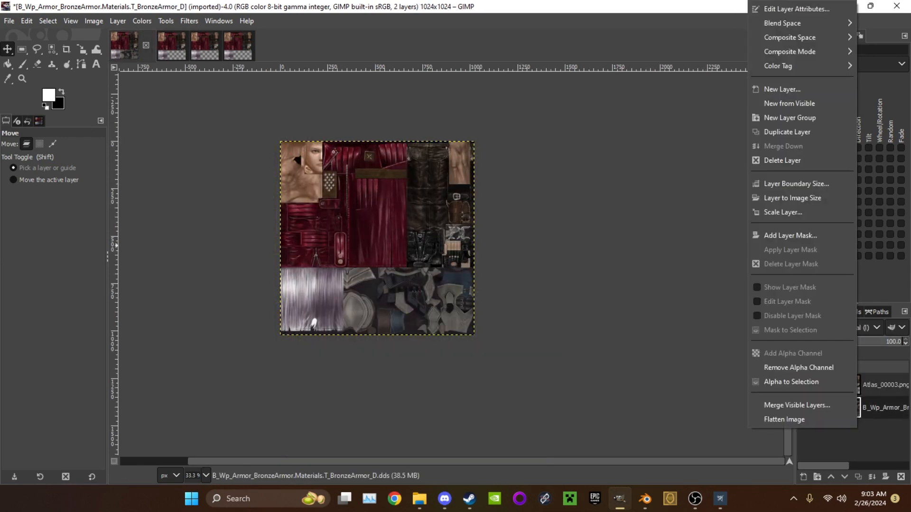
{"action": "left_click", "coordinate": [782, 161]}
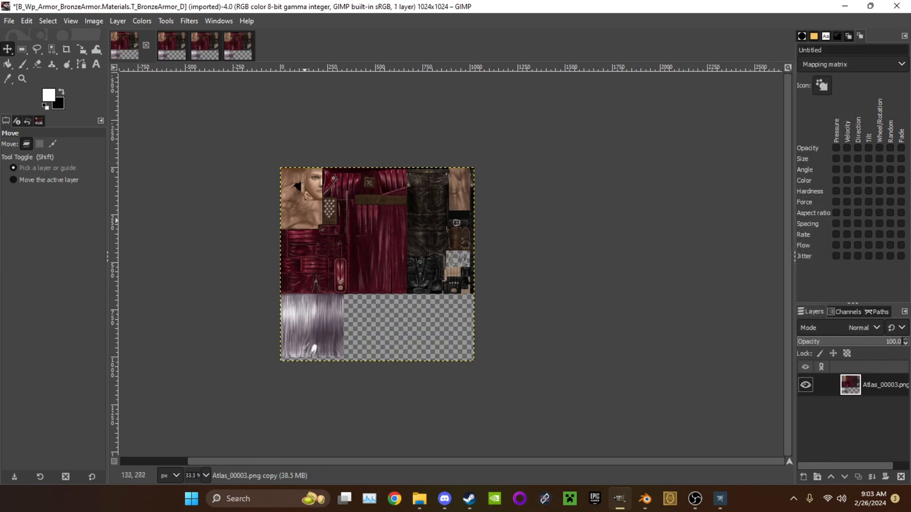
{"action": "scroll", "coordinate": [331, 225], "scroll_direction": "up", "scroll_amount": 1, "text": "ctrl"}
Desaturate the Atlas_00003 layer in the T_BronzeArmor_N image using the Lightness (HSL) mode
{"action": "left_click", "coordinate": [172, 46]}
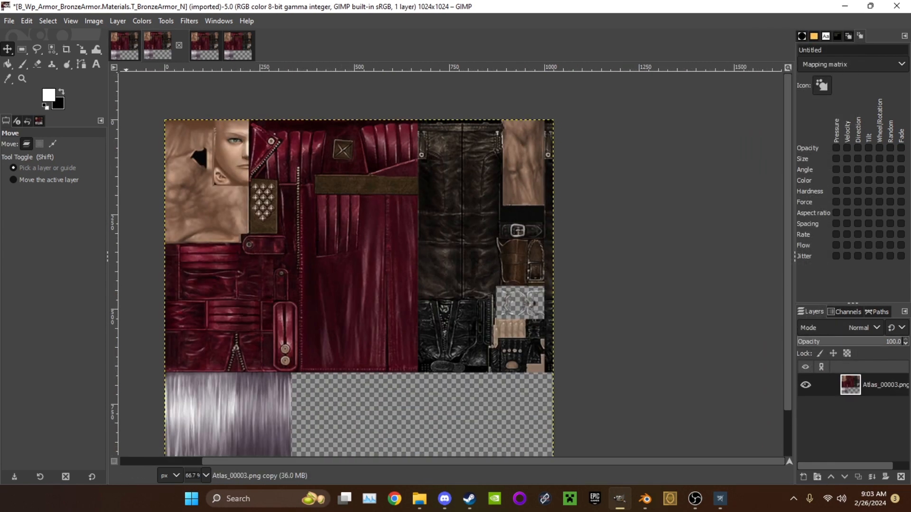
{"action": "left_click", "coordinate": [189, 21]}
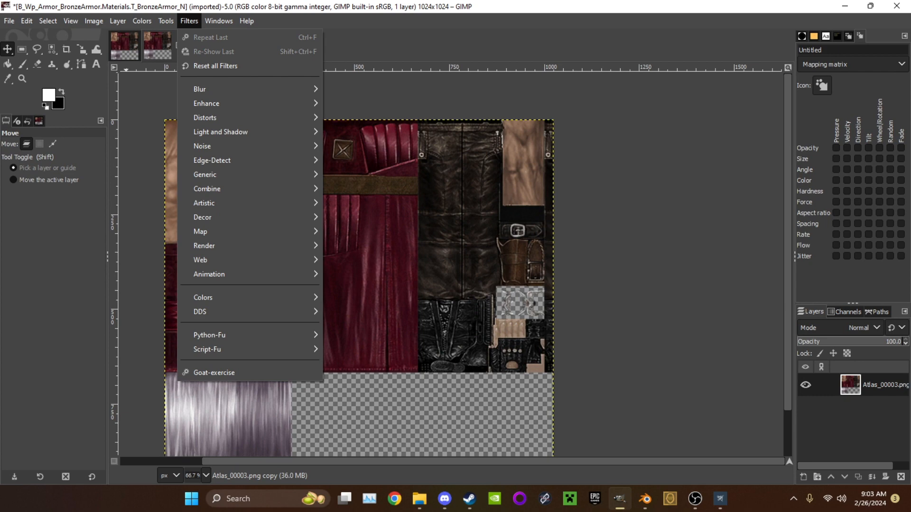
{"action": "left_click", "coordinate": [142, 20]}
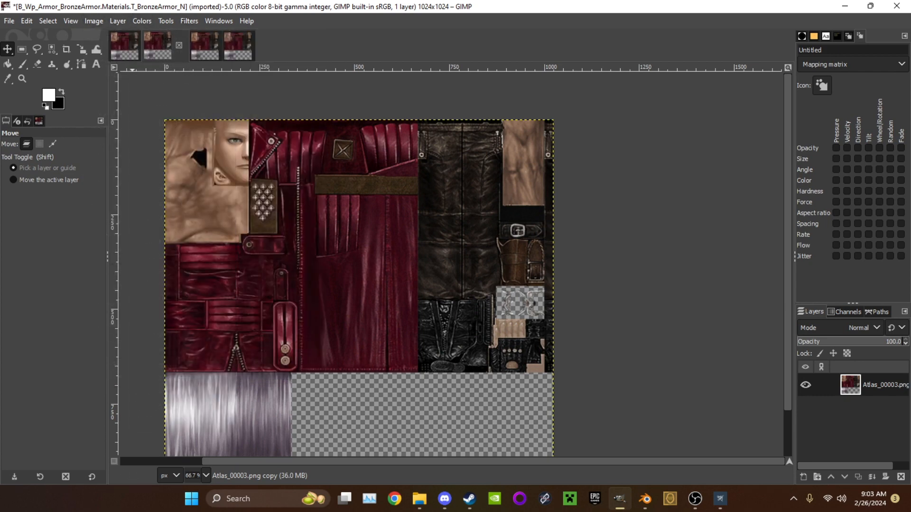
{"action": "left_click", "coordinate": [141, 21]}
{"action": "mouse_move", "coordinate": [164, 269]}
{"action": "left_click", "coordinate": [270, 283]}
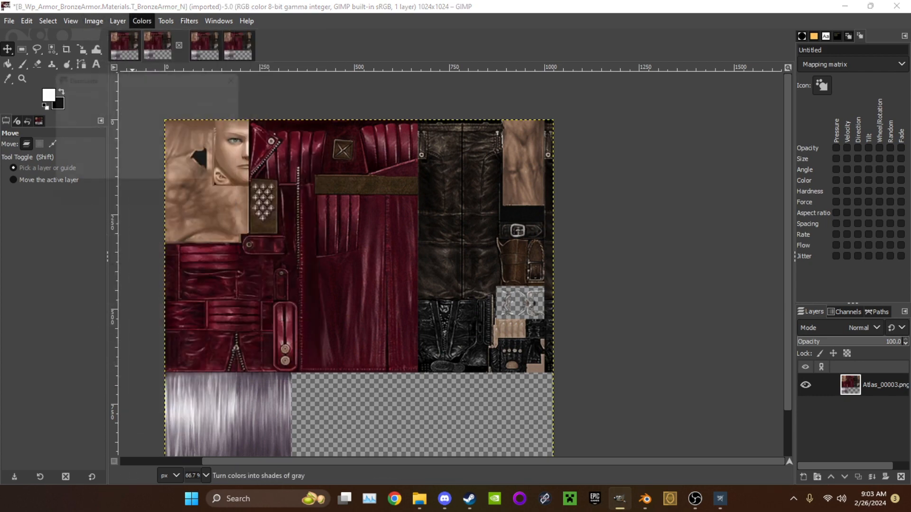
{"action": "left_click", "coordinate": [152, 142]}
{"action": "left_click", "coordinate": [95, 187]}
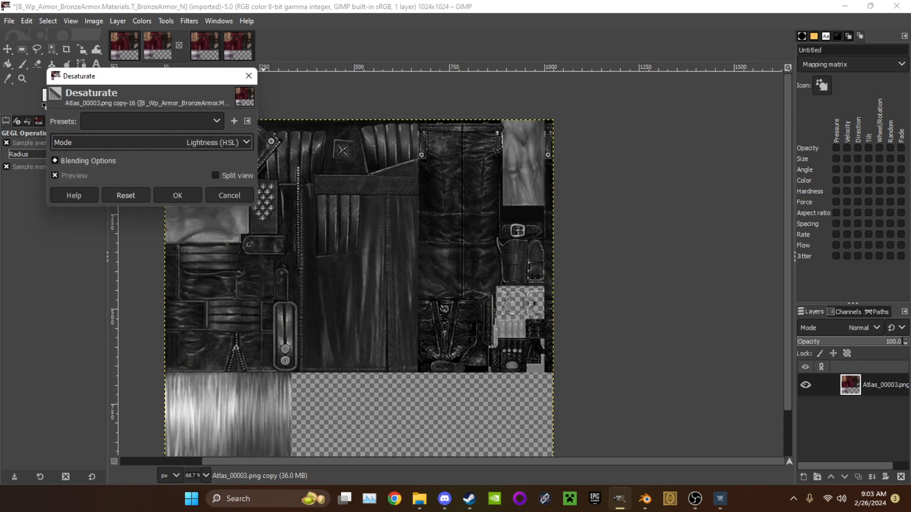
{"action": "left_click", "coordinate": [177, 195]}
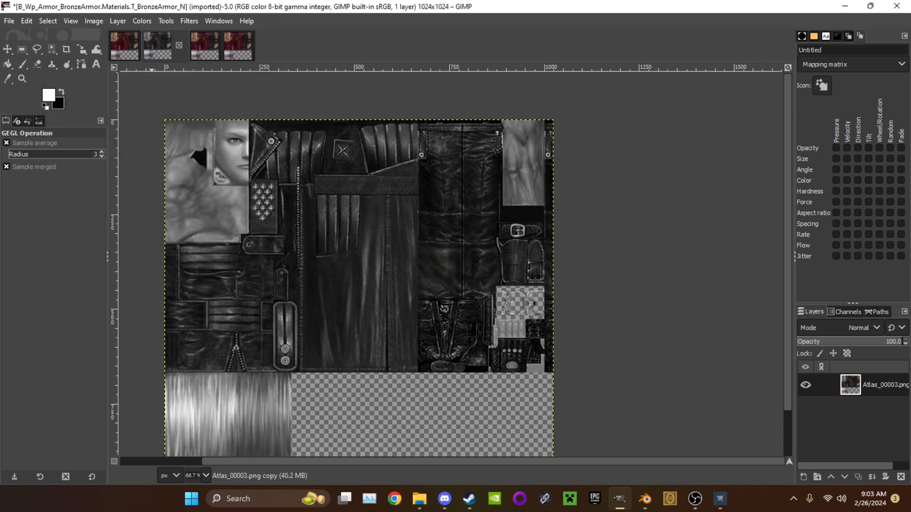
Increase the desaturated layer's contrast with a smooth S-shaped value curve through input 89, output 65 and input 160, output 199
{"action": "left_click", "coordinate": [142, 21]}
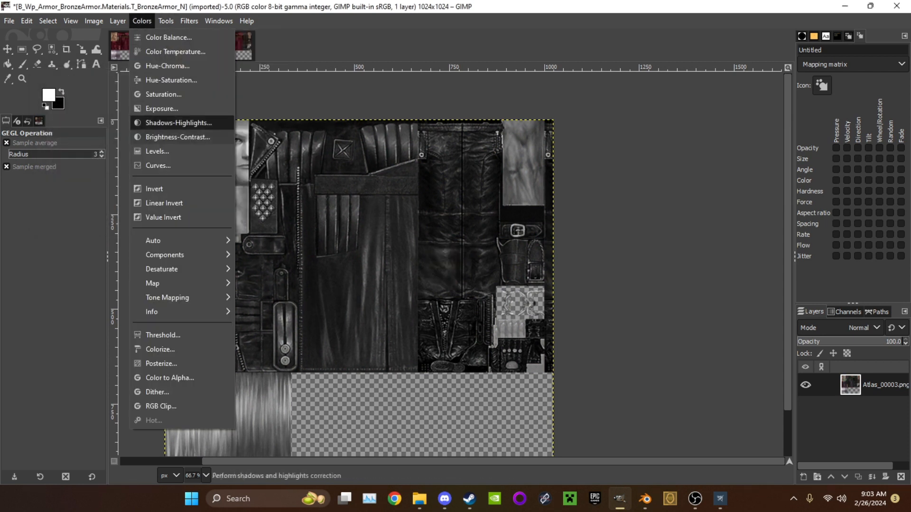
{"action": "left_click", "coordinate": [172, 165]}
{"action": "left_click_drag", "start_coordinate": [102, 196], "coordinate": [105, 218]}
{"action": "left_click_drag", "start_coordinate": [135, 185], "coordinate": [153, 138]}
{"action": "left_click_drag", "start_coordinate": [105, 219], "coordinate": [102, 214]}
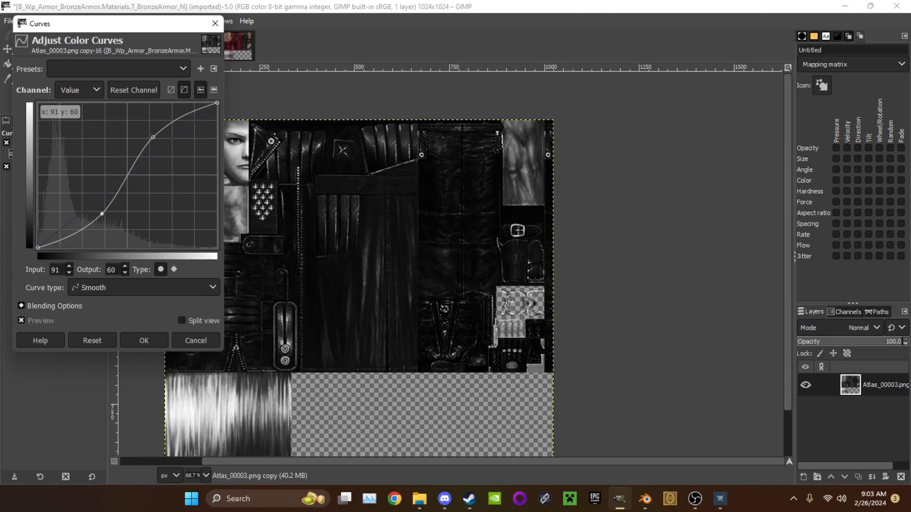
{"action": "left_click_drag", "start_coordinate": [102, 214], "coordinate": [107, 216]}
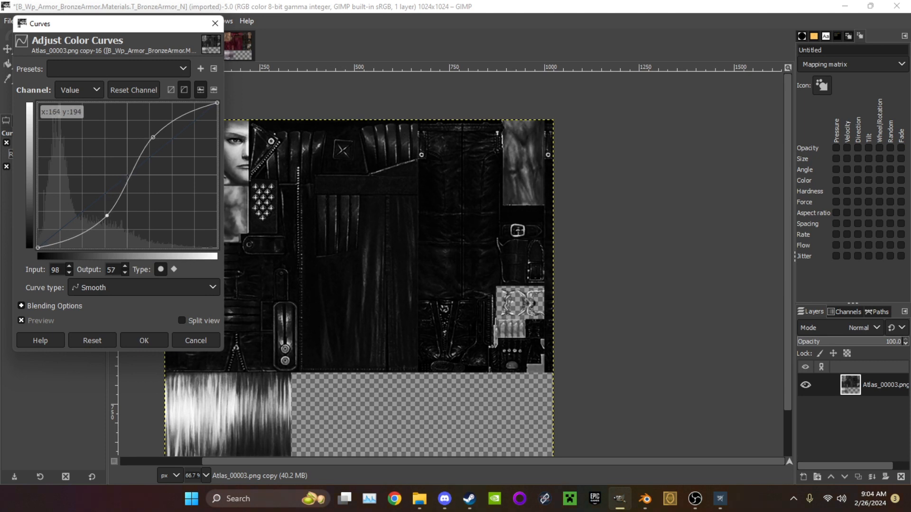
{"action": "left_click_drag", "start_coordinate": [153, 137], "coordinate": [150, 134]}
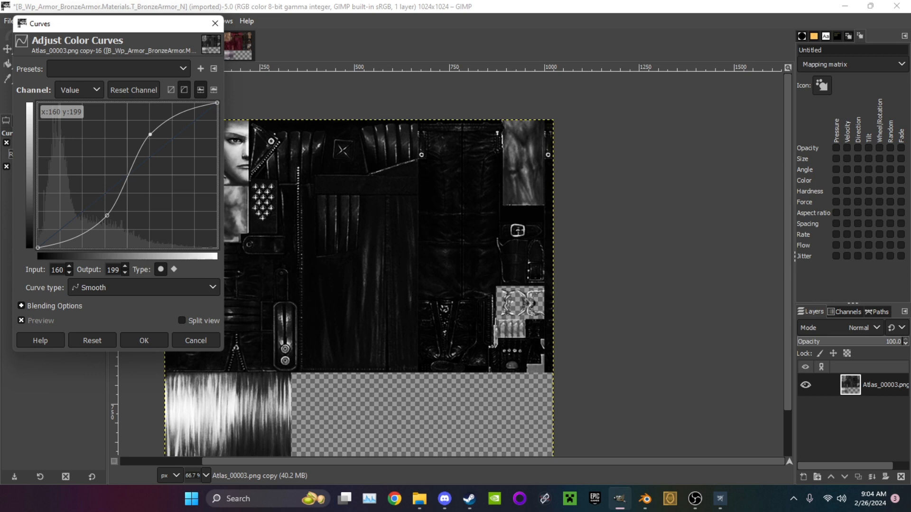
{"action": "left_click_drag", "start_coordinate": [107, 216], "coordinate": [100, 210]}
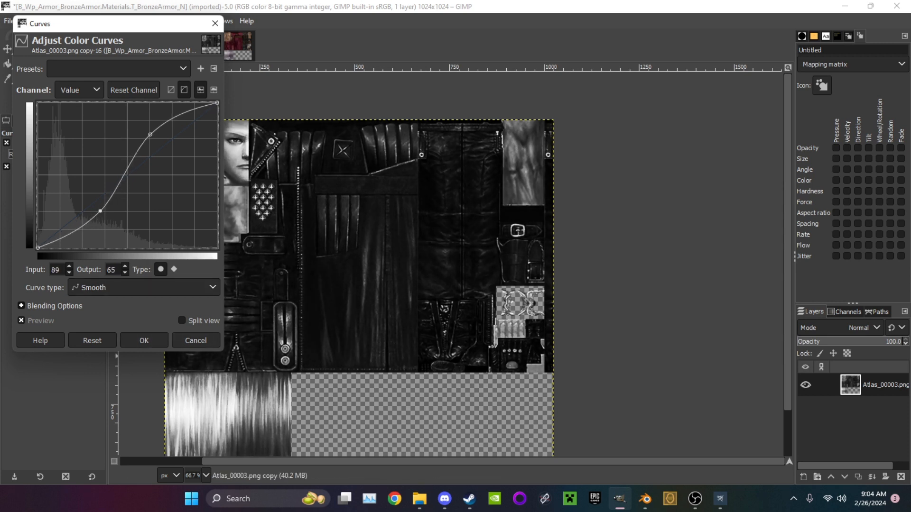
{"action": "left_click", "coordinate": [144, 341]}
Apply the Normal Map filter to the atlas layer in the T_BronzeArmor_N image with a scale of 30.39
{"action": "left_click", "coordinate": [188, 21]}
{"action": "mouse_move", "coordinate": [205, 188]}
{"action": "left_click", "coordinate": [351, 231]}
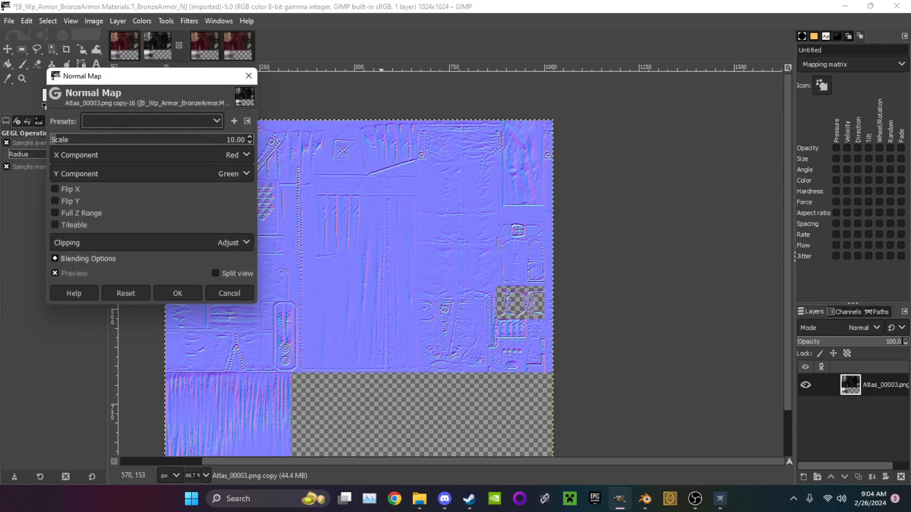
{"action": "middle_click_drag", "start_coordinate": [346, 168], "coordinate": [543, 158]}
{"action": "left_click_drag", "start_coordinate": [58, 138], "coordinate": [71, 138]}
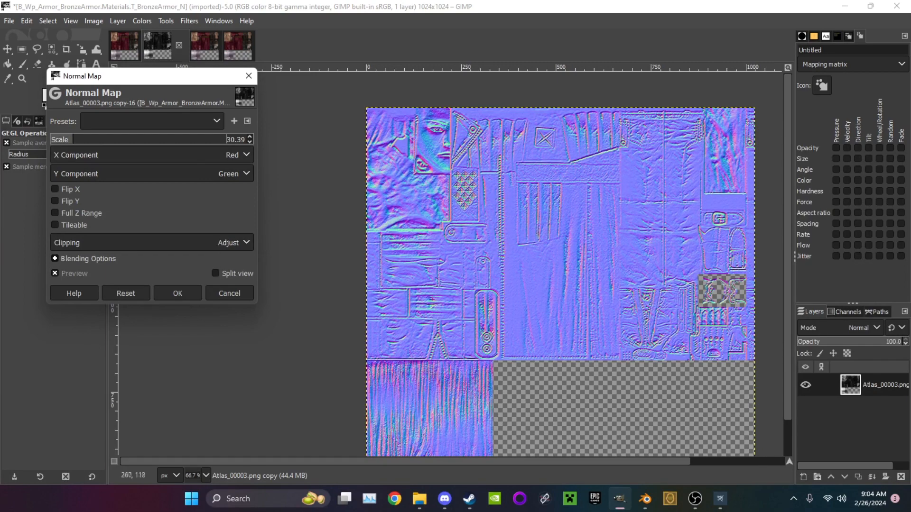
{"action": "scroll", "coordinate": [414, 141], "scroll_direction": "up", "scroll_amount": 4, "text": "ctrl"}
{"action": "scroll", "coordinate": [455, 194], "scroll_direction": "down", "scroll_amount": 3, "text": "ctrl"}
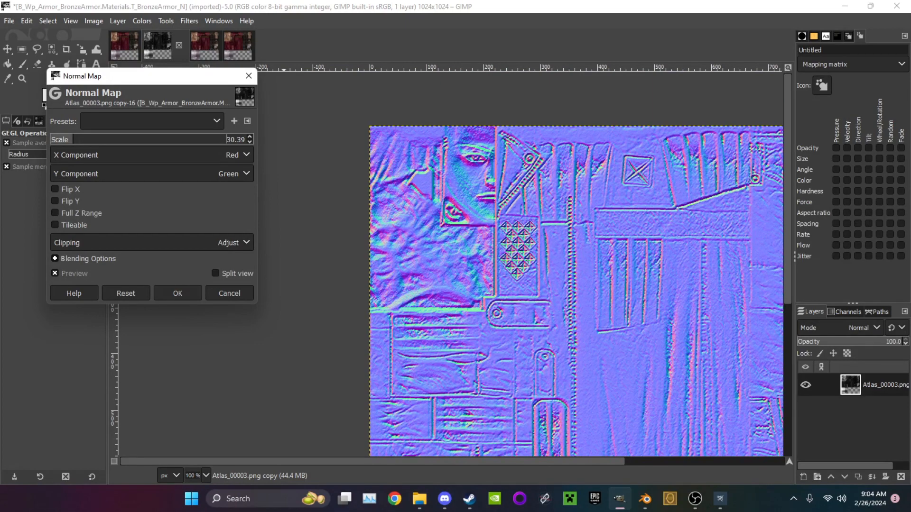
{"action": "left_click", "coordinate": [177, 293]}
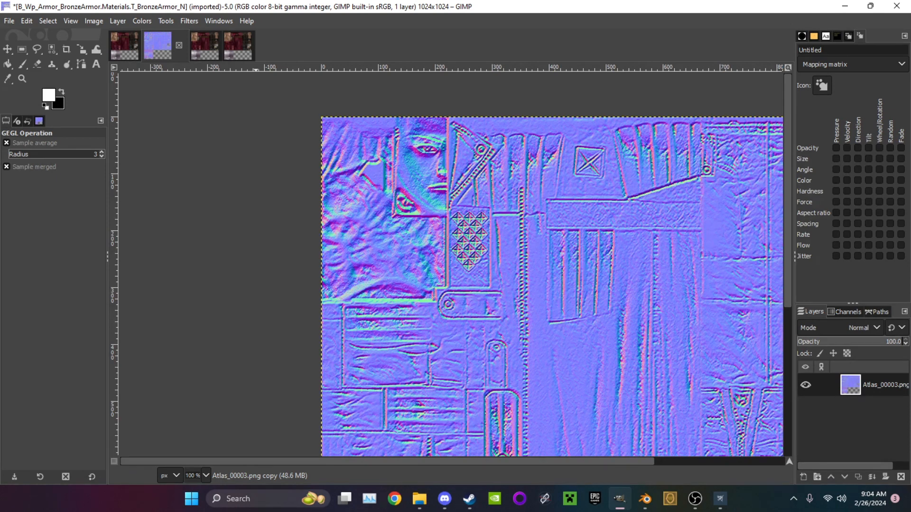
{"action": "left_click", "coordinate": [189, 21]}
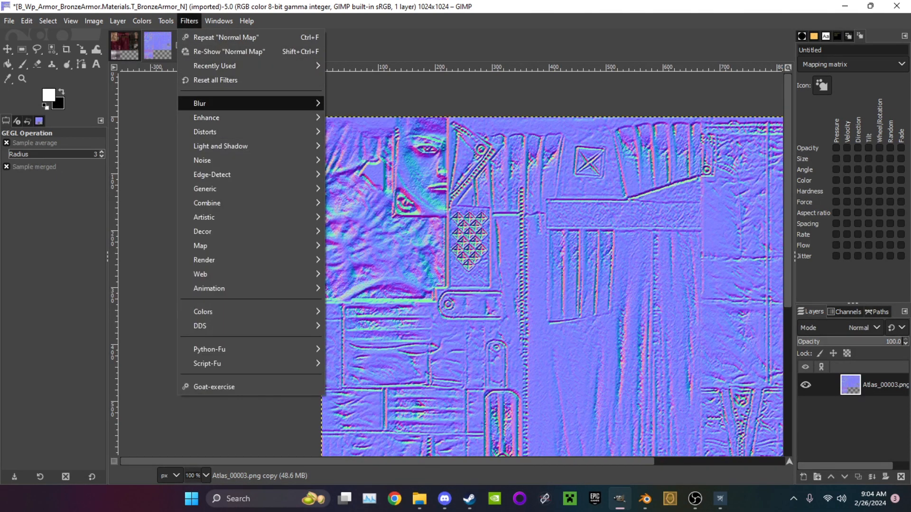
{"action": "mouse_move", "coordinate": [237, 118]}
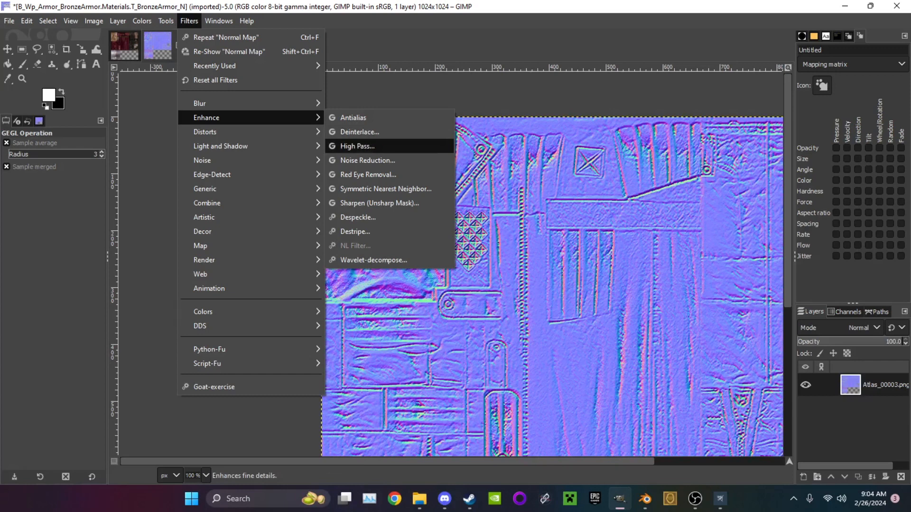
{"action": "left_click", "coordinate": [367, 160]}
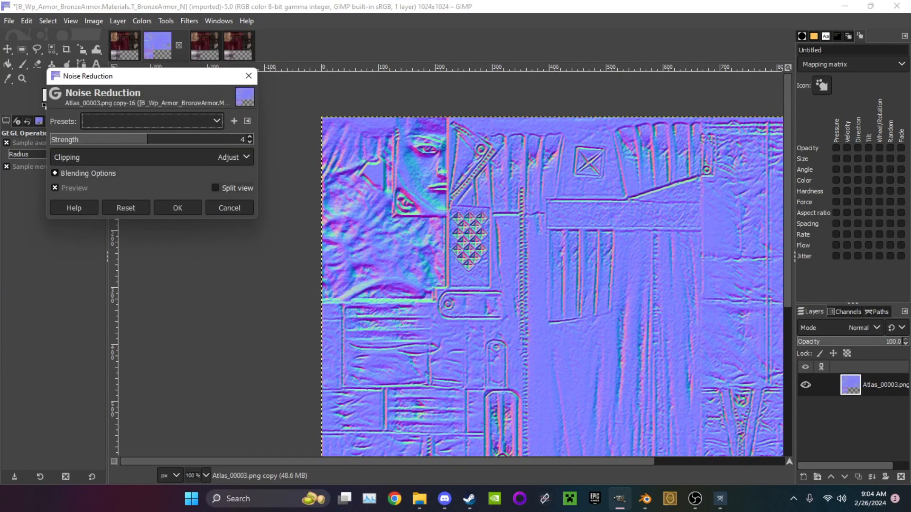
{"action": "left_click", "coordinate": [152, 121]}
{"action": "left_click", "coordinate": [152, 138]}
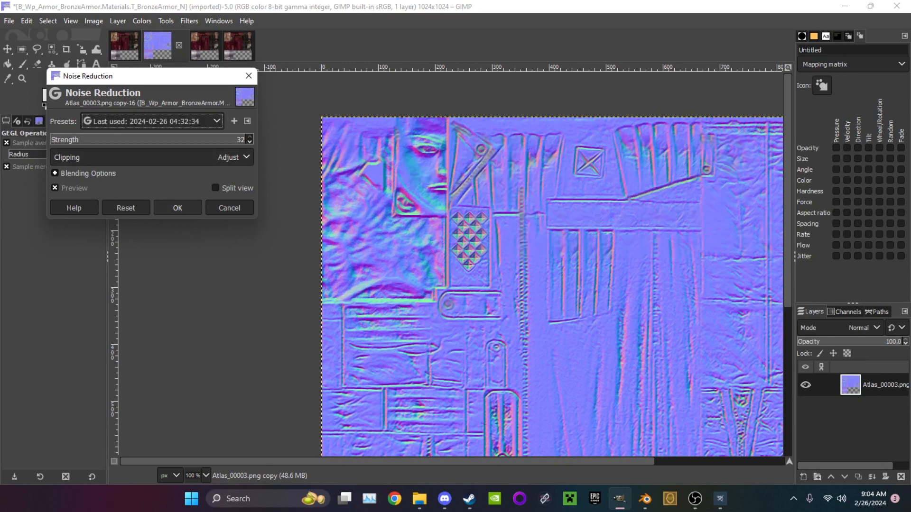
{"action": "left_click", "coordinate": [177, 208]}
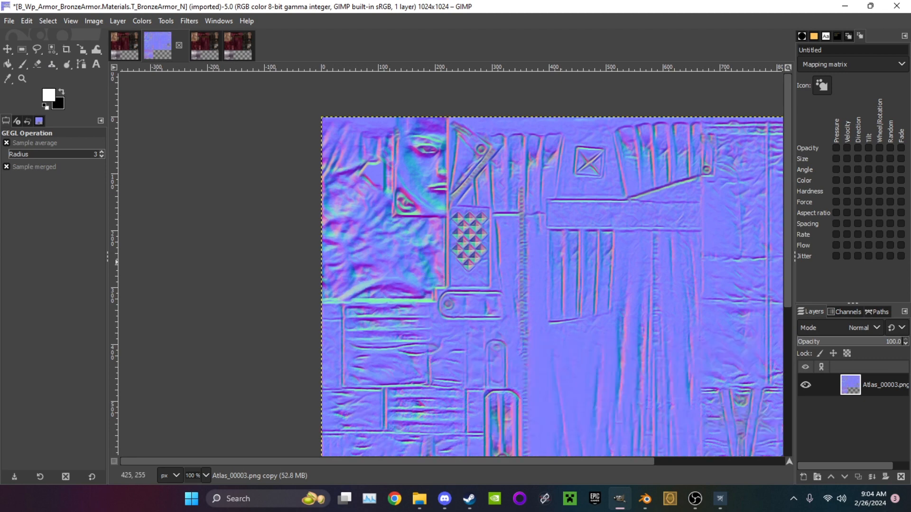
Export the normal map over B_Wp_Armor_BronzeArmor.Materials.T_BronzeArmor_N.dds in PF_DXT1 with BC1 / DXT1 compression and generated mipmaps
{"action": "left_click", "coordinate": [9, 21]}
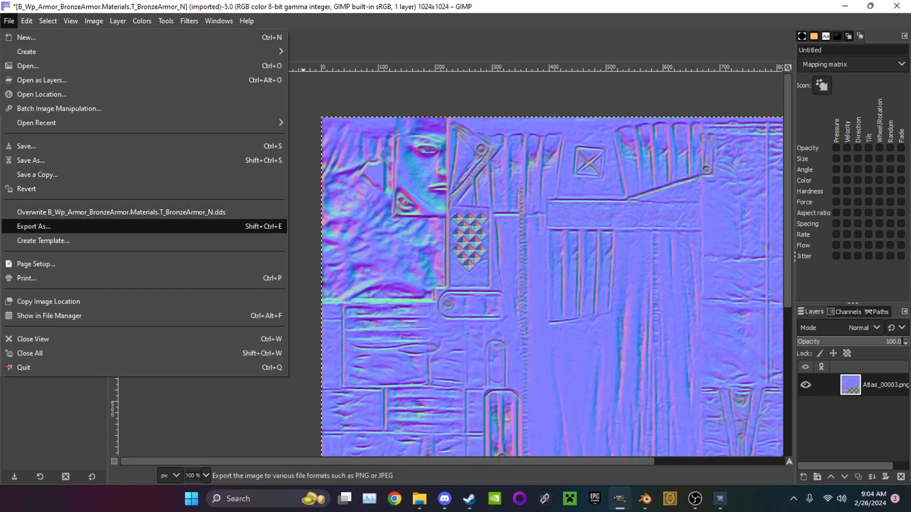
{"action": "left_click", "coordinate": [34, 226]}
{"action": "key", "text": "Return"}
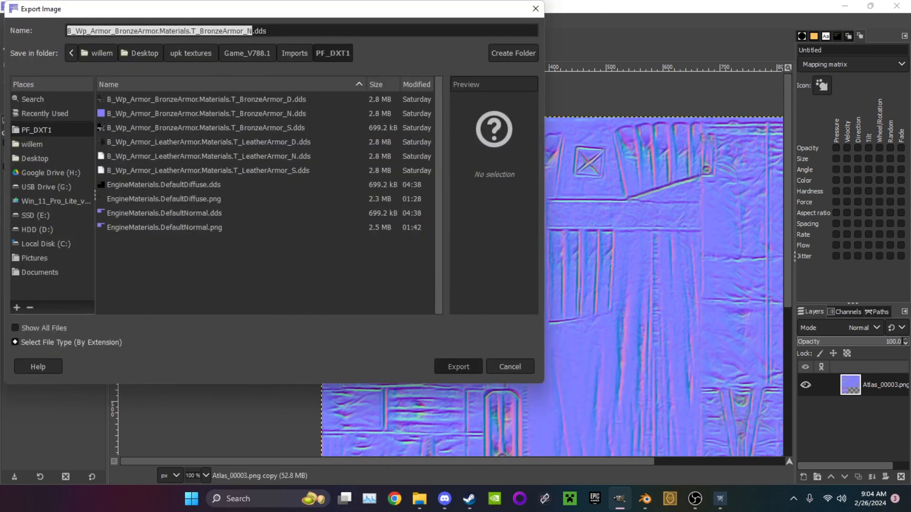
{"action": "key", "text": "Return"}
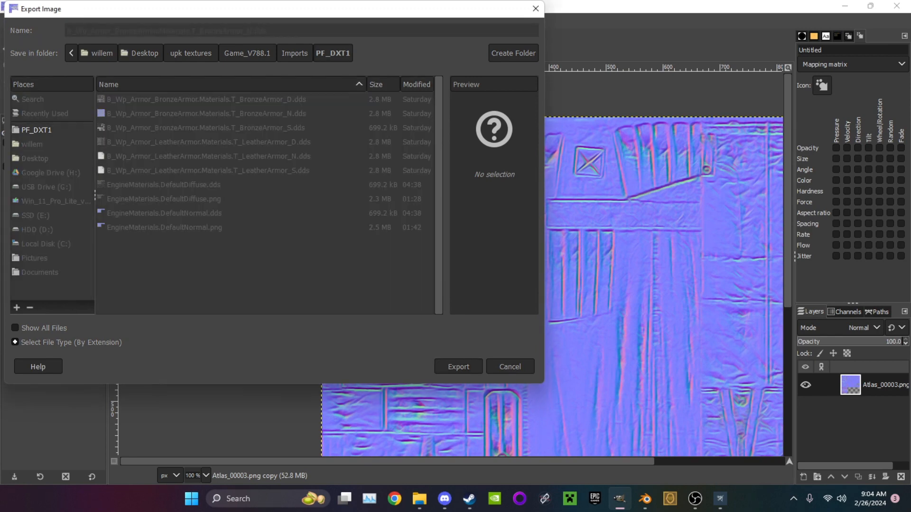
{"action": "left_click", "coordinate": [124, 43]}
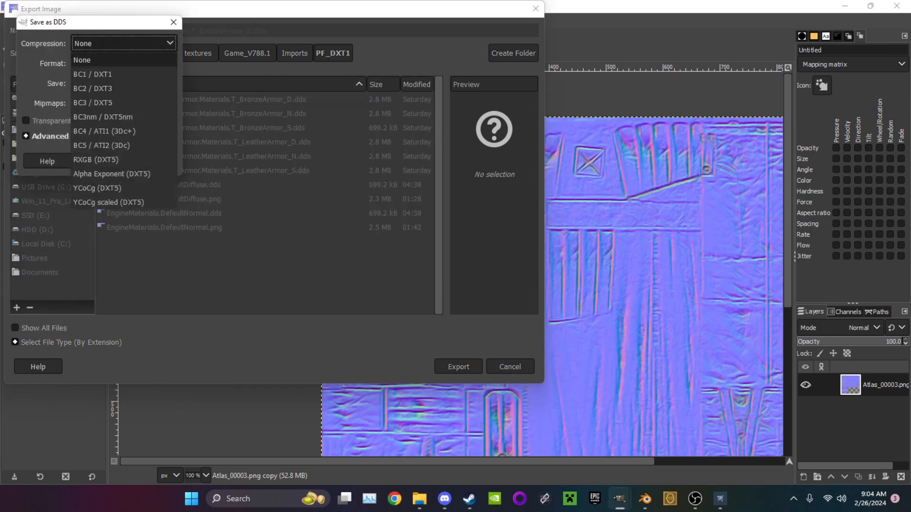
{"action": "left_click", "coordinate": [124, 74]}
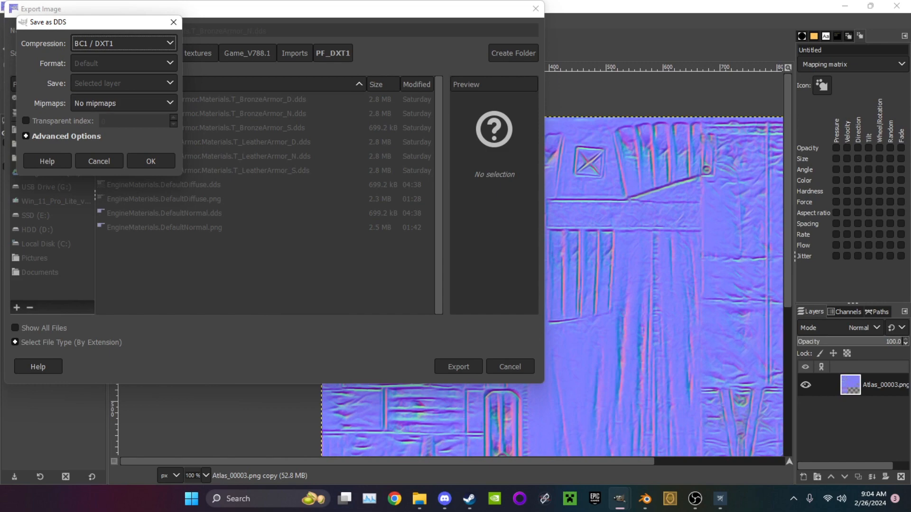
{"action": "left_click", "coordinate": [124, 103]}
{"action": "left_click", "coordinate": [111, 131]}
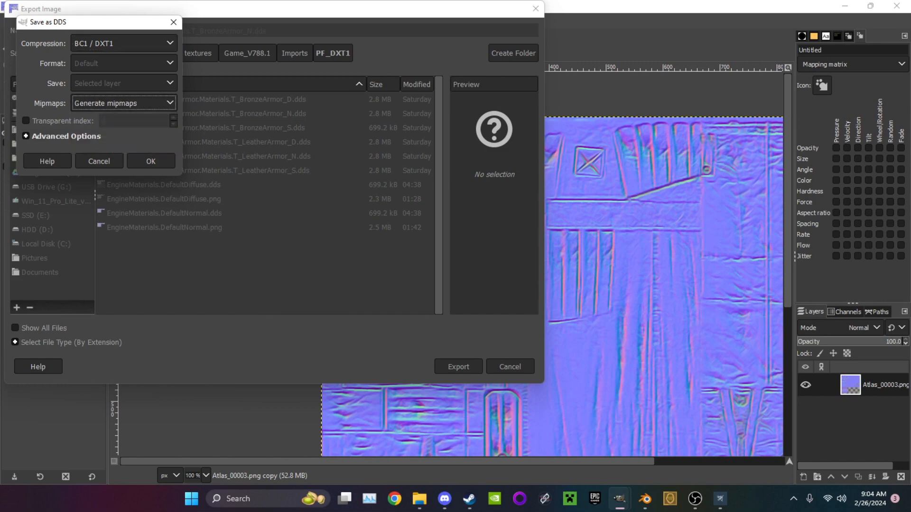
{"action": "left_click", "coordinate": [150, 161]}
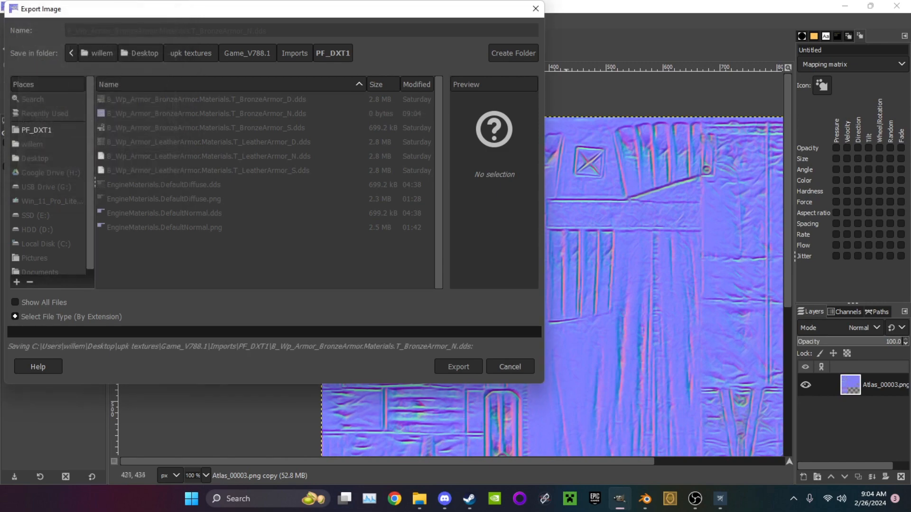
Export the diffuse image over B_Wp_Armor_BronzeArmor.Materials.T_BronzeArmor_D.dds with BC1 / DXT1 compression and generated mipmaps
{"action": "left_click", "coordinate": [124, 46]}
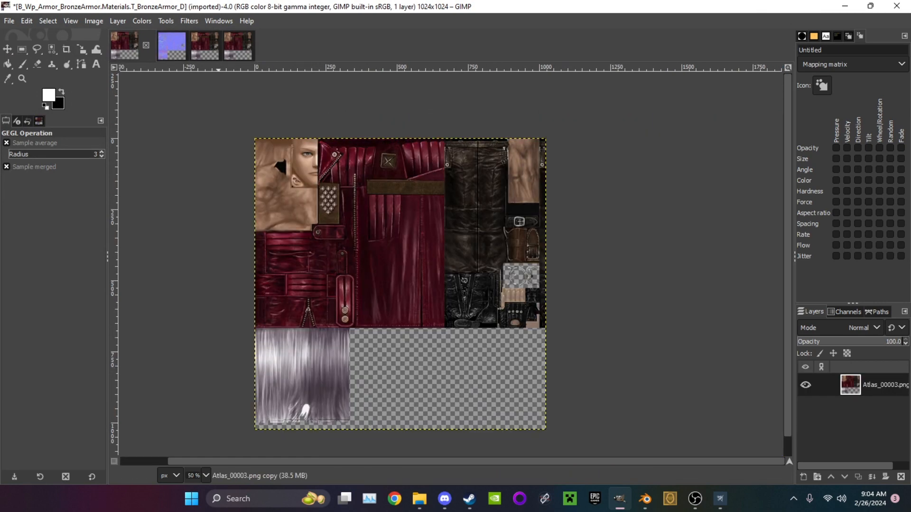
{"action": "left_click", "coordinate": [9, 20]}
{"action": "left_click", "coordinate": [33, 226]}
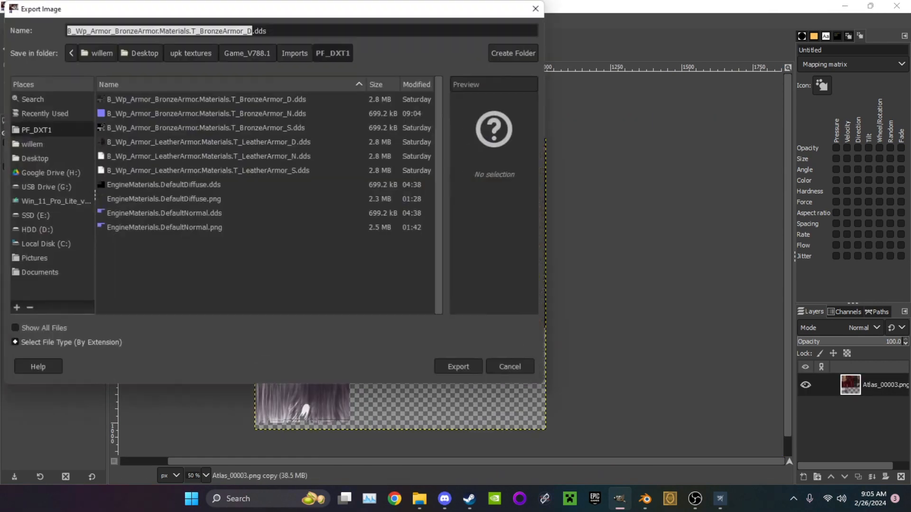
{"action": "key", "text": "Return"}
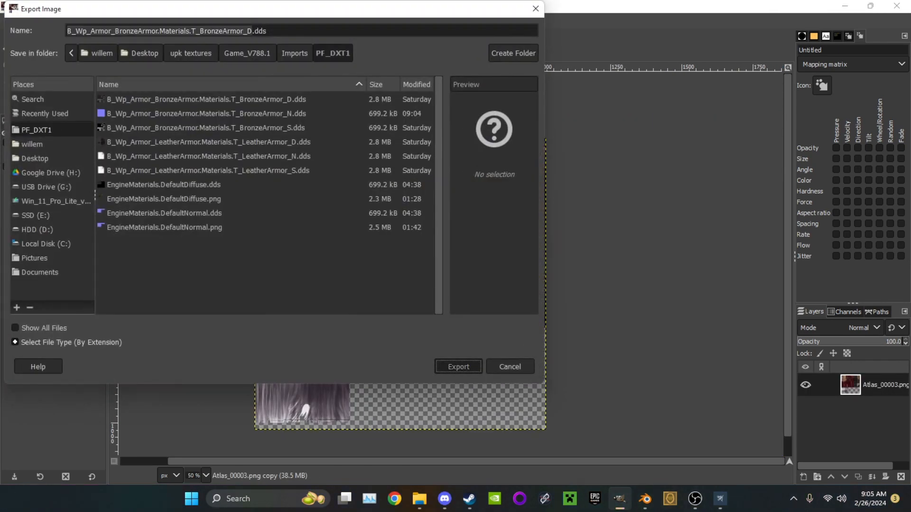
{"action": "key", "text": "Return"}
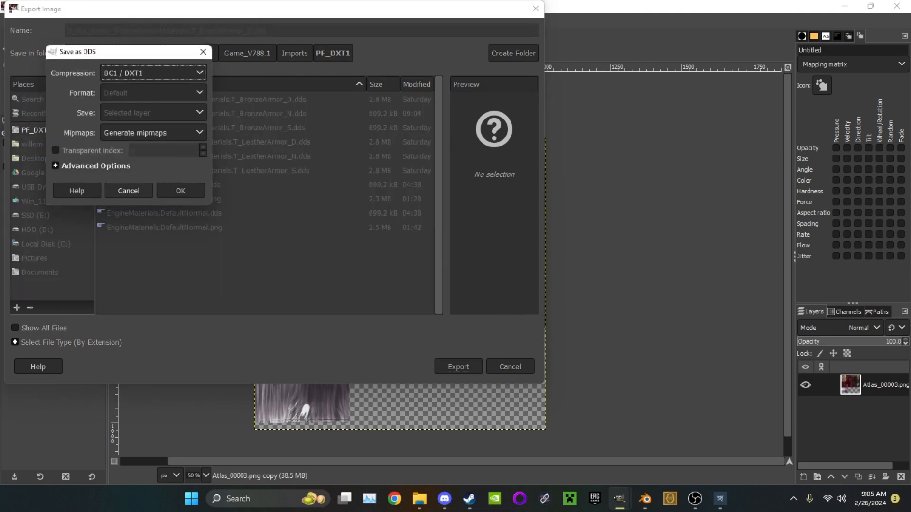
{"action": "left_click", "coordinate": [180, 190]}
Close the extra fourth atlas image and keep the T_BronzeArmor_S image open for editing
{"action": "left_click", "coordinate": [158, 45]}
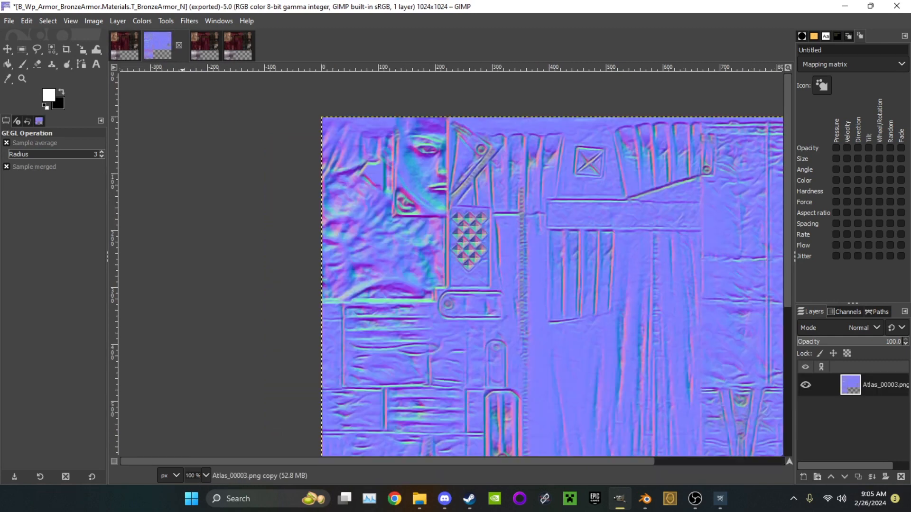
{"action": "left_click", "coordinate": [204, 46]}
{"action": "scroll", "coordinate": [324, 158], "scroll_direction": "down", "scroll_amount": 1, "text": "ctrl"}
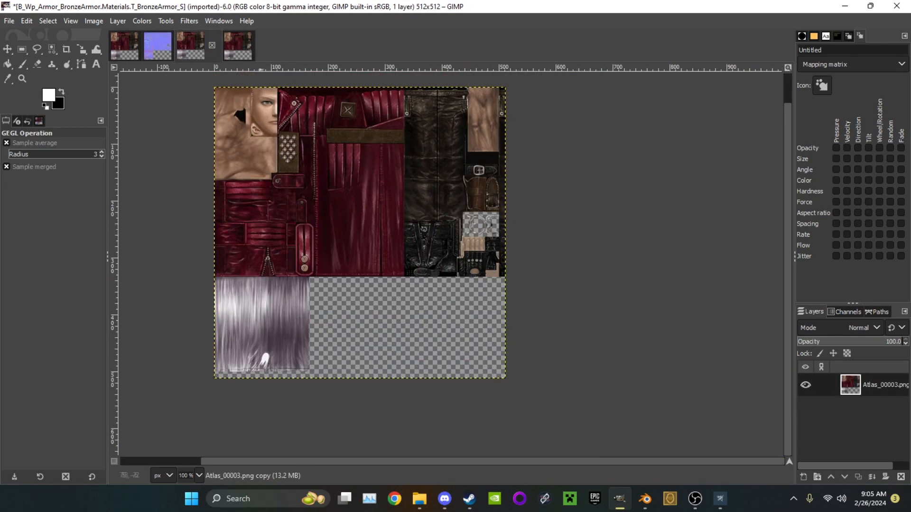
{"action": "left_click", "coordinate": [240, 46]}
{"action": "left_click", "coordinate": [244, 46]}
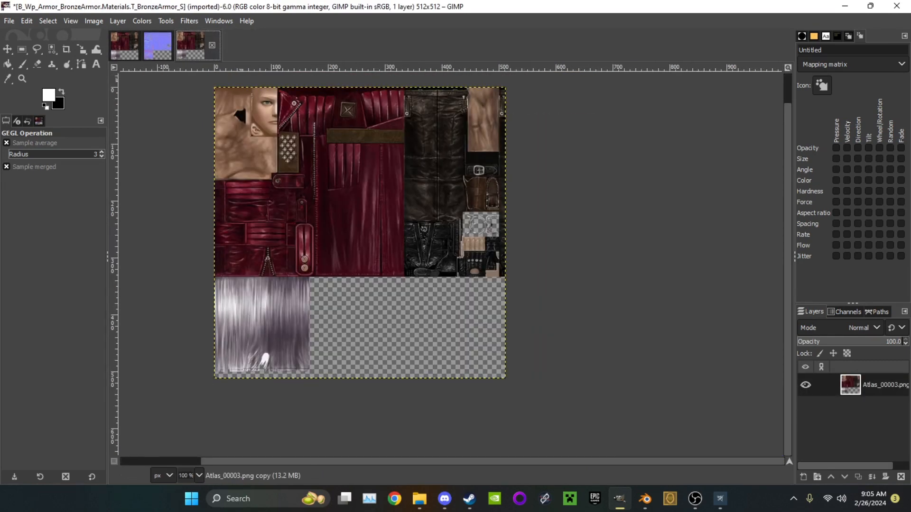
Desaturate the atlas layer in the T_BronzeArmor_S image using the most recently used Desaturate preset
{"action": "left_click", "coordinate": [142, 21]}
{"action": "mouse_move", "coordinate": [161, 266]}
{"action": "left_click", "coordinate": [270, 283]}
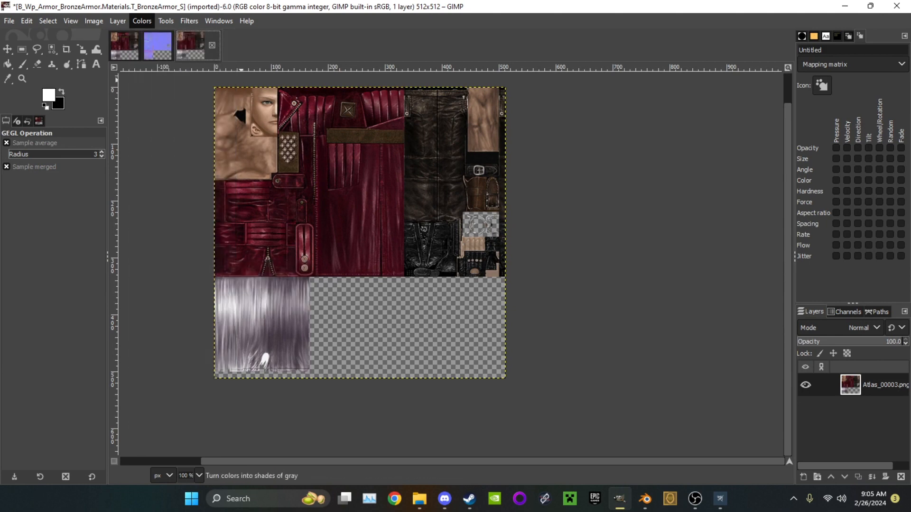
{"action": "left_click", "coordinate": [152, 122]}
{"action": "left_click", "coordinate": [152, 138]}
{"action": "left_click", "coordinate": [178, 196]}
{"action": "left_click", "coordinate": [189, 21]}
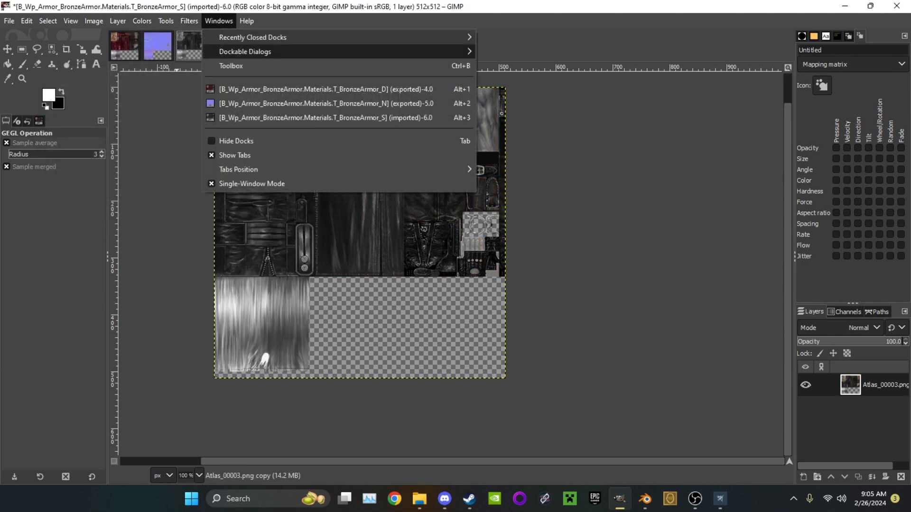
{"action": "mouse_move", "coordinate": [214, 117]}
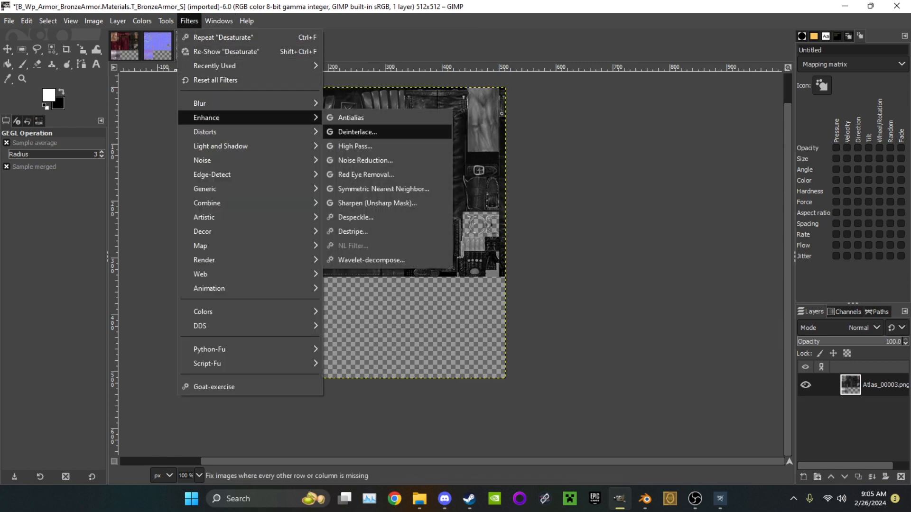
{"action": "left_click", "coordinate": [355, 146]}
{"action": "left_click", "coordinate": [151, 121]}
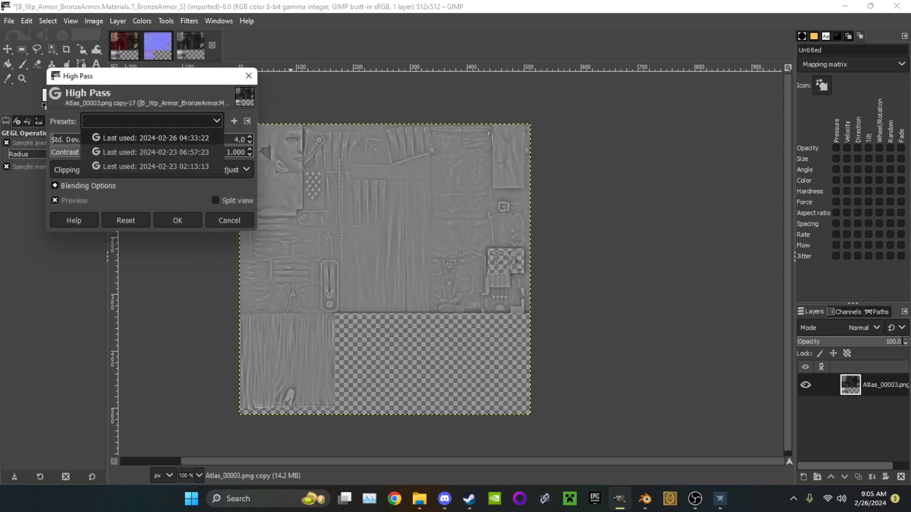
{"action": "left_click", "coordinate": [152, 138]}
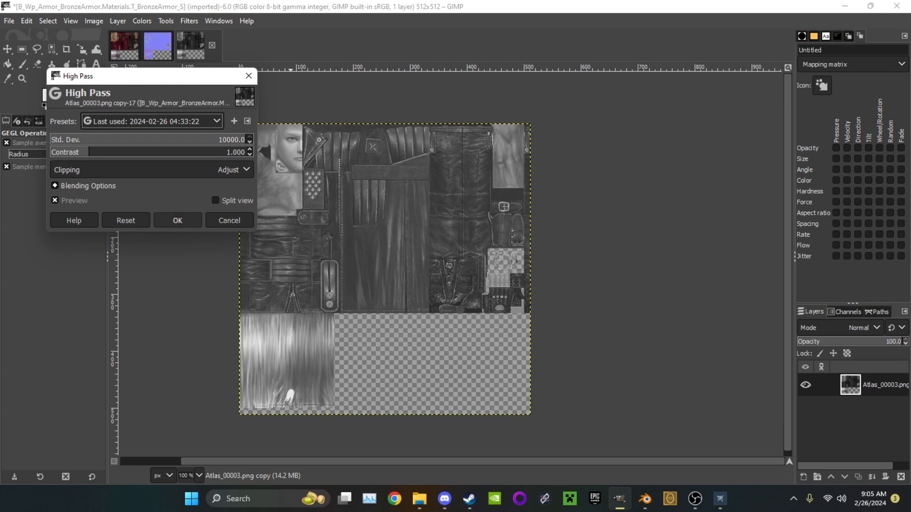
{"action": "left_click", "coordinate": [177, 220]}
Increase the specular layer's contrast with a smooth S-shaped value curve through input 103, output 59 and input 169, output 199
{"action": "left_click", "coordinate": [142, 21]}
{"action": "left_click", "coordinate": [157, 165]}
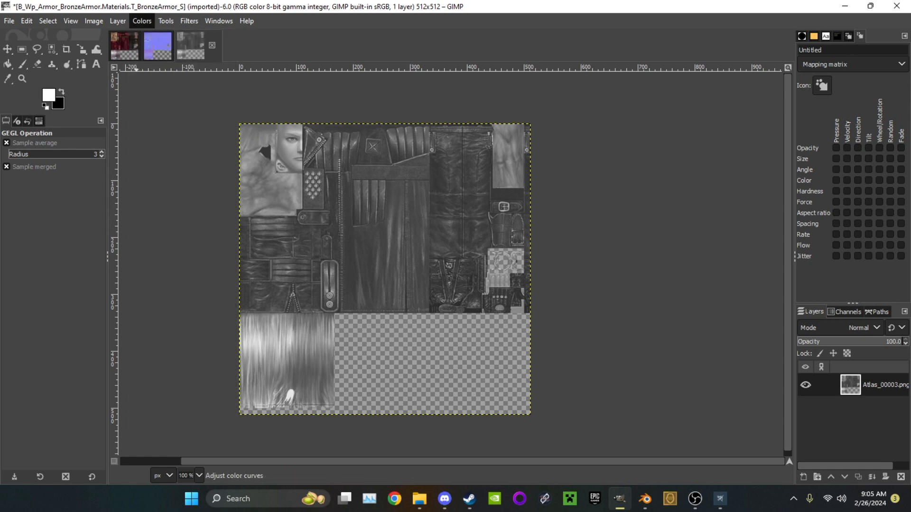
{"action": "left_click_drag", "start_coordinate": [93, 204], "coordinate": [105, 214]}
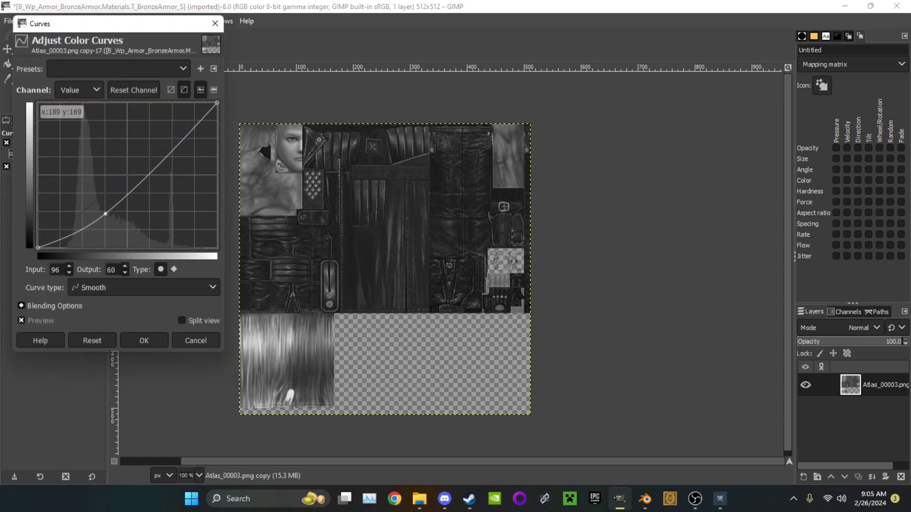
{"action": "left_click_drag", "start_coordinate": [171, 152], "coordinate": [155, 138]}
{"action": "left_click_drag", "start_coordinate": [106, 213], "coordinate": [110, 219]}
{"action": "left_click_drag", "start_coordinate": [155, 138], "coordinate": [157, 134]}
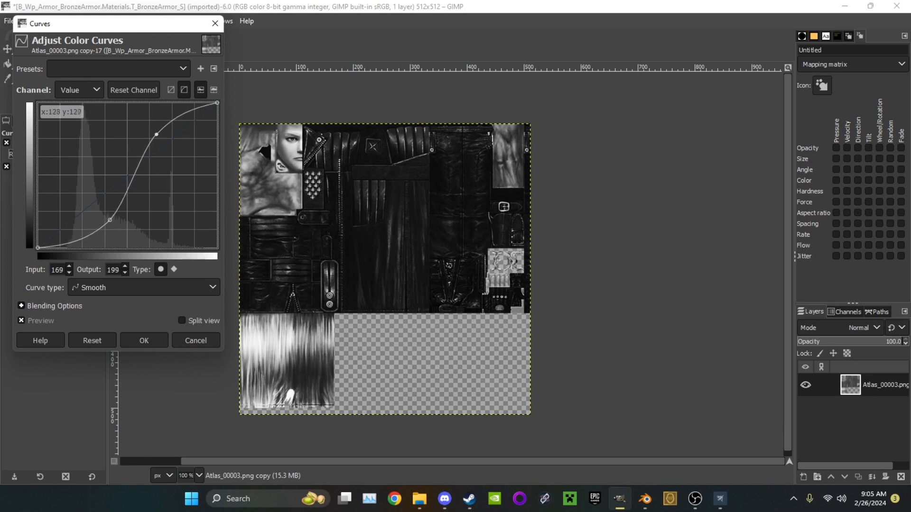
{"action": "left_click_drag", "start_coordinate": [110, 220], "coordinate": [110, 214]}
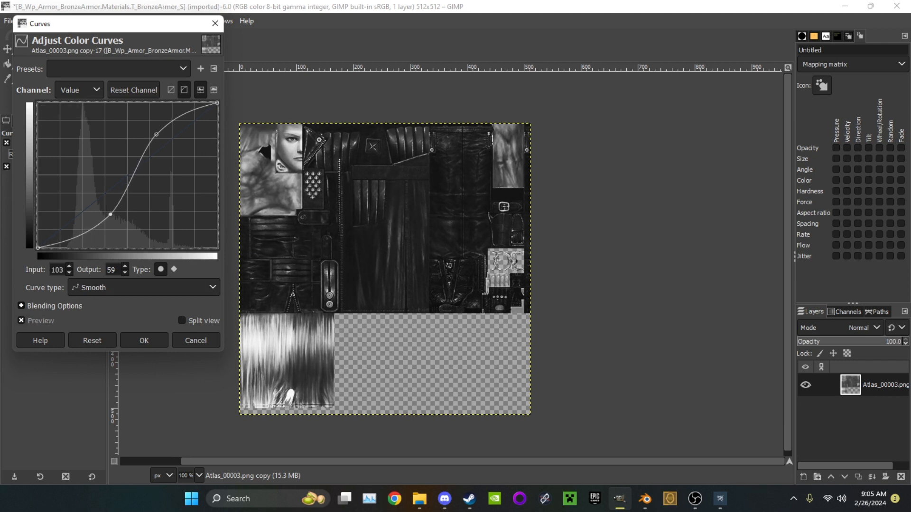
{"action": "key", "text": "Return"}
Export the specular image over B_Wp_Armor_BronzeArmor.Materials.T_BronzeArmor_S.dds with BC1 / DXT1 compression and generated mipmaps
{"action": "left_click", "coordinate": [9, 21]}
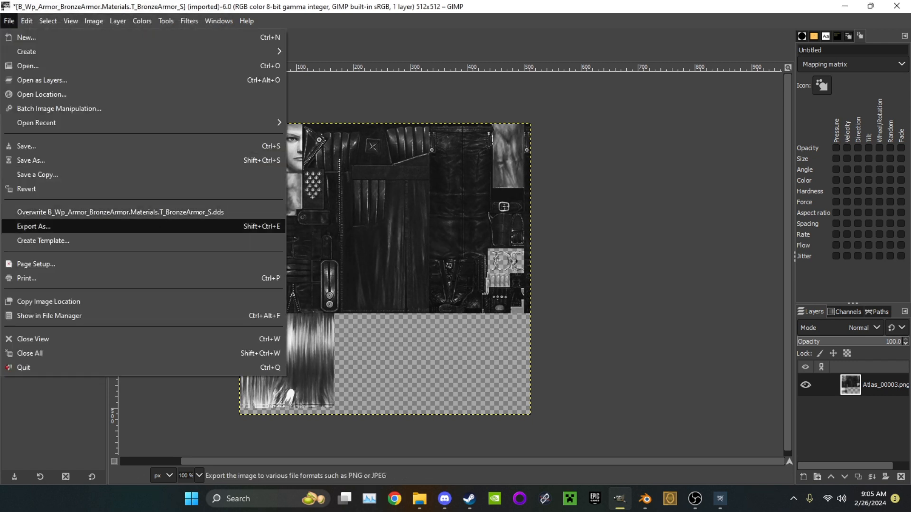
{"action": "left_click", "coordinate": [71, 212]}
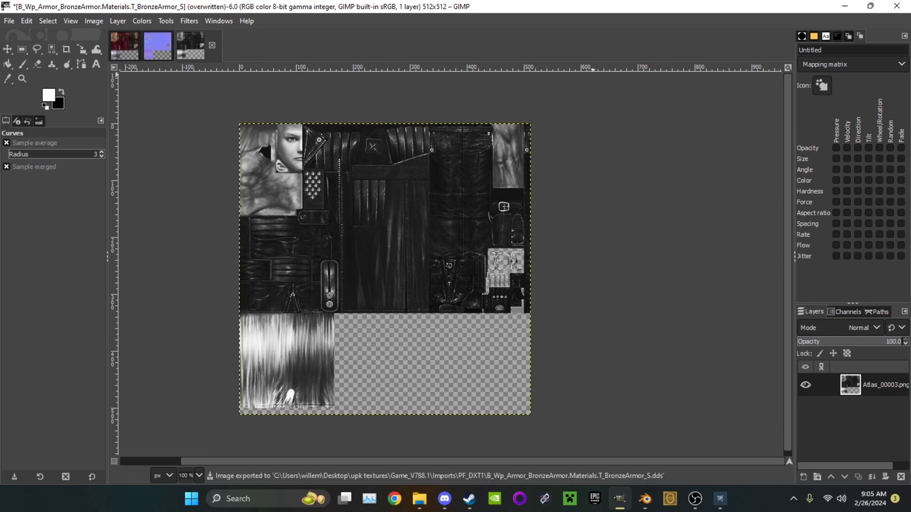
{"action": "left_click", "coordinate": [9, 21]}
{"action": "left_click", "coordinate": [28, 225]}
{"action": "left_click", "coordinate": [458, 367]}
{"action": "left_click", "coordinate": [357, 255]}
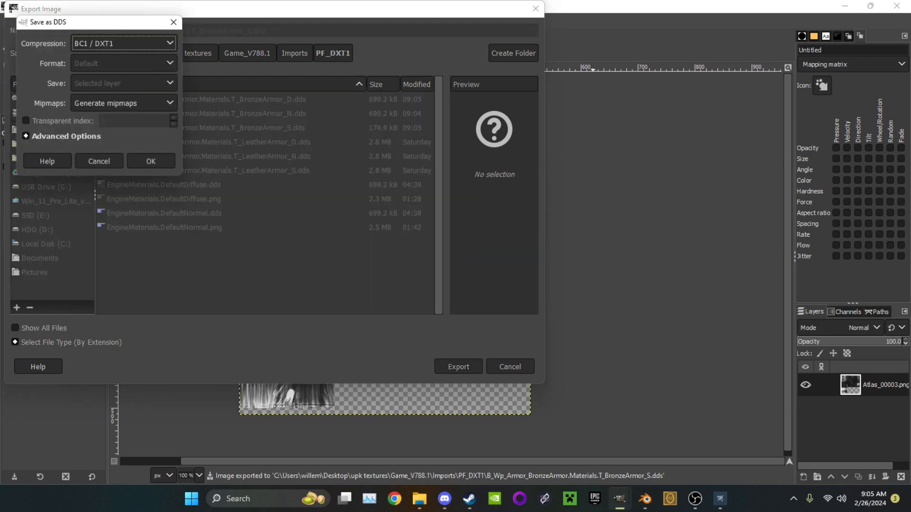
{"action": "left_click", "coordinate": [151, 161]}
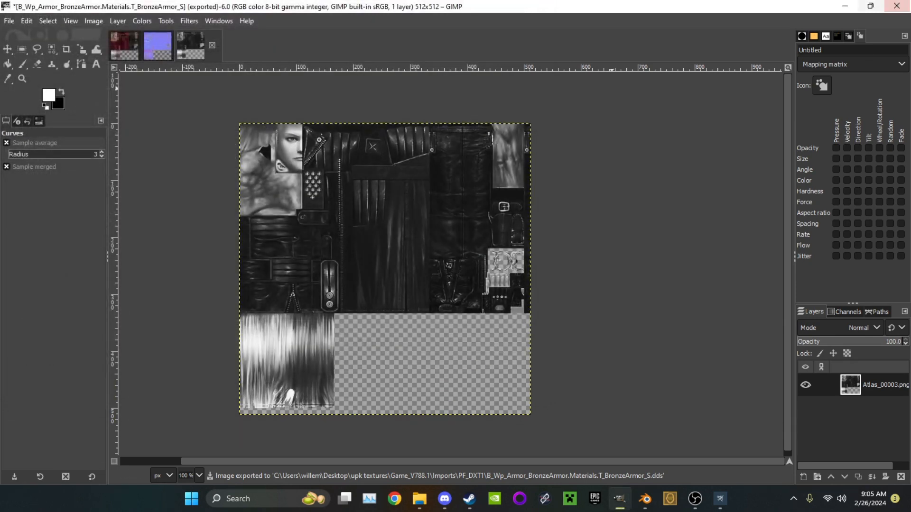
Switch to Unreal 3 UPK Explorer, inject the refreshed BronzeArmor D, N and S textures into a saved copy, and close the package
{"action": "left_click", "coordinate": [844, 5]}
{"action": "mouse_move", "coordinate": [694, 499]}
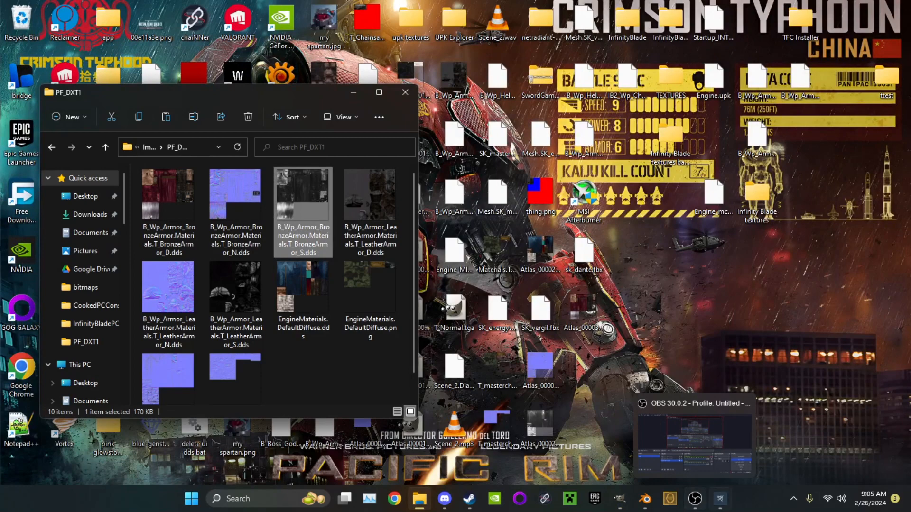
{"action": "left_click", "coordinate": [719, 498]}
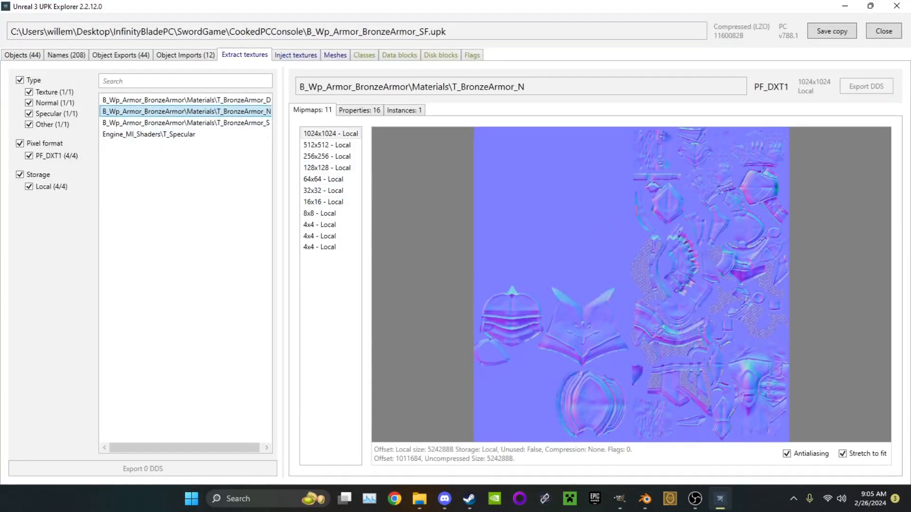
{"action": "left_click", "coordinate": [296, 55]}
{"action": "left_click", "coordinate": [201, 82]}
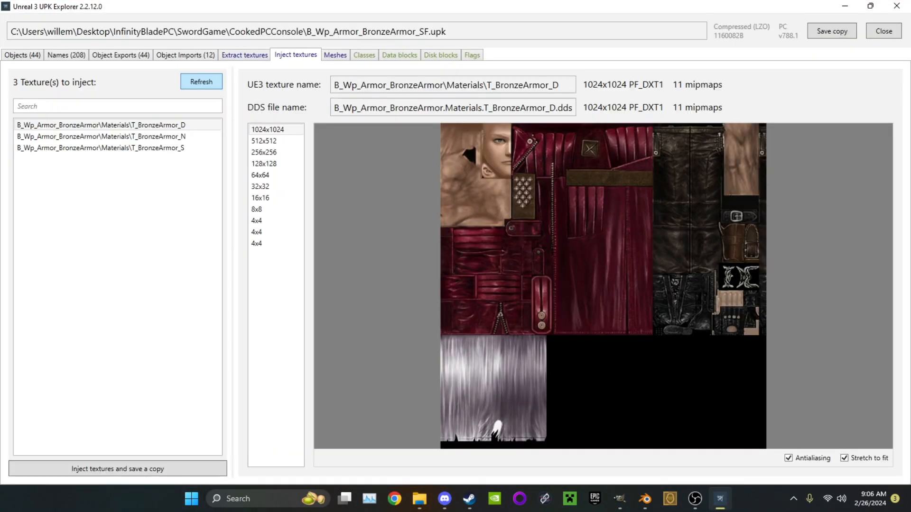
{"action": "left_click", "coordinate": [101, 125]}
{"action": "left_click", "coordinate": [101, 137]}
{"action": "left_click", "coordinate": [118, 469]}
{"action": "left_click", "coordinate": [659, 275]}
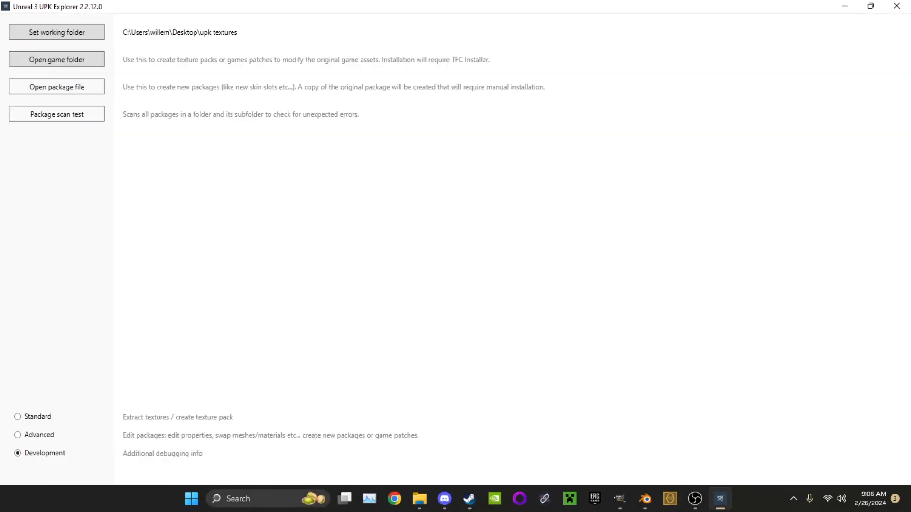
Switch to the desktop and open the InfinityBladePC\SwordGame\CookedPCConsole folder
{"action": "left_click", "coordinate": [845, 6]}
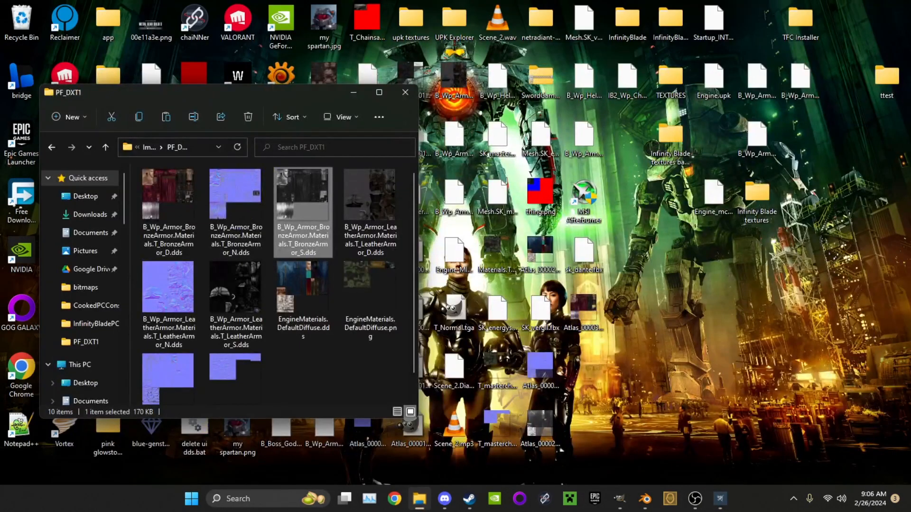
{"action": "left_click", "coordinate": [354, 92]}
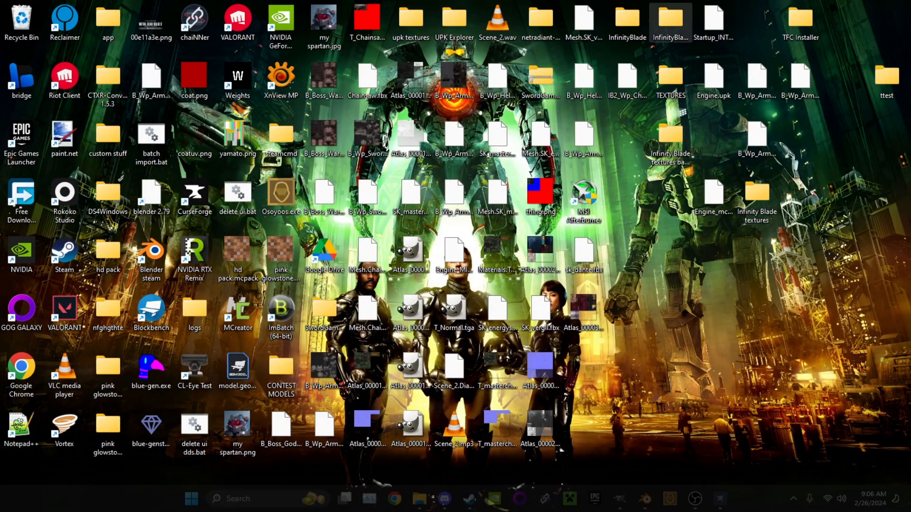
{"action": "double_click", "coordinate": [670, 24]}
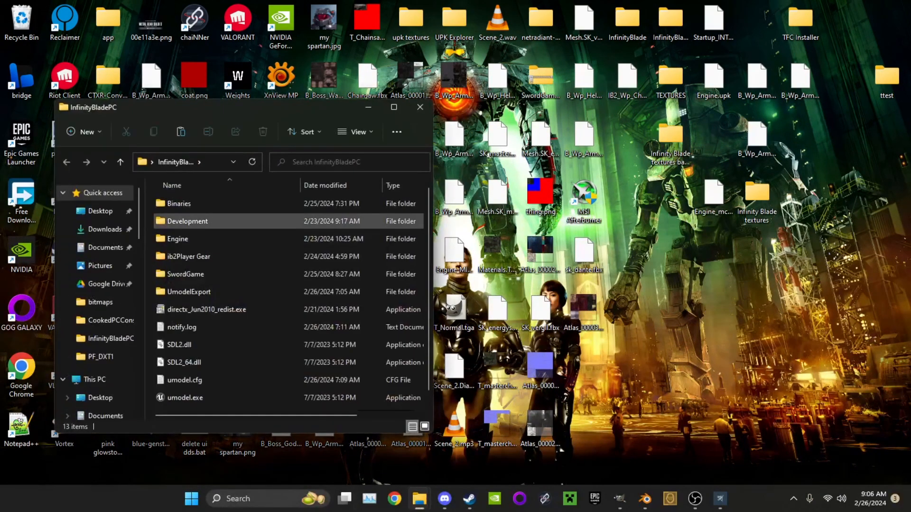
{"action": "double_click", "coordinate": [187, 273]}
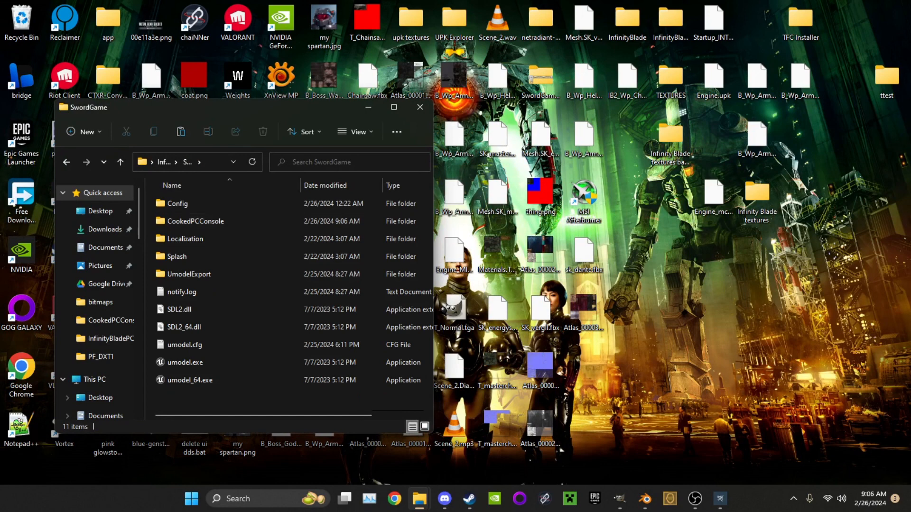
{"action": "double_click", "coordinate": [195, 221]}
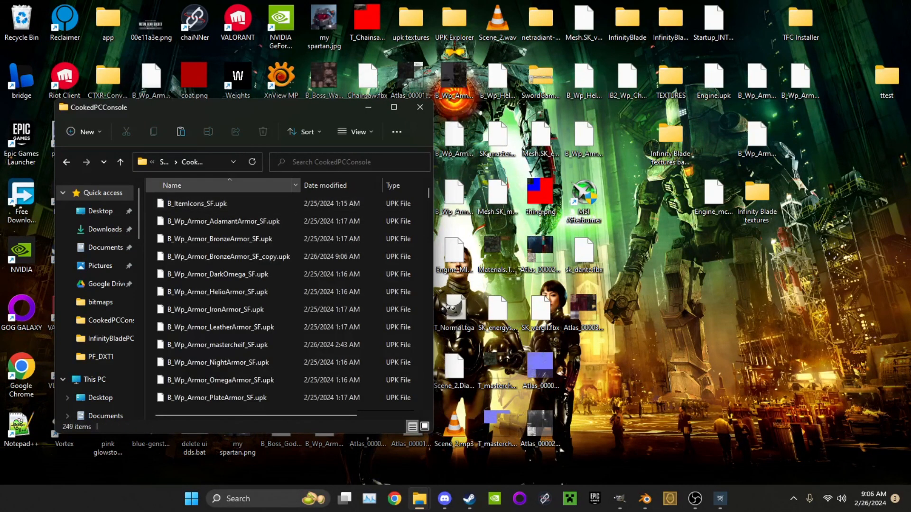
Move the original B_Wp_Armor_BronzeArmor_SF.upk from CookedPCConsole to the desktop, replacing the file of the same name there
{"action": "left_click", "coordinate": [326, 185]}
{"action": "left_click", "coordinate": [229, 203]}
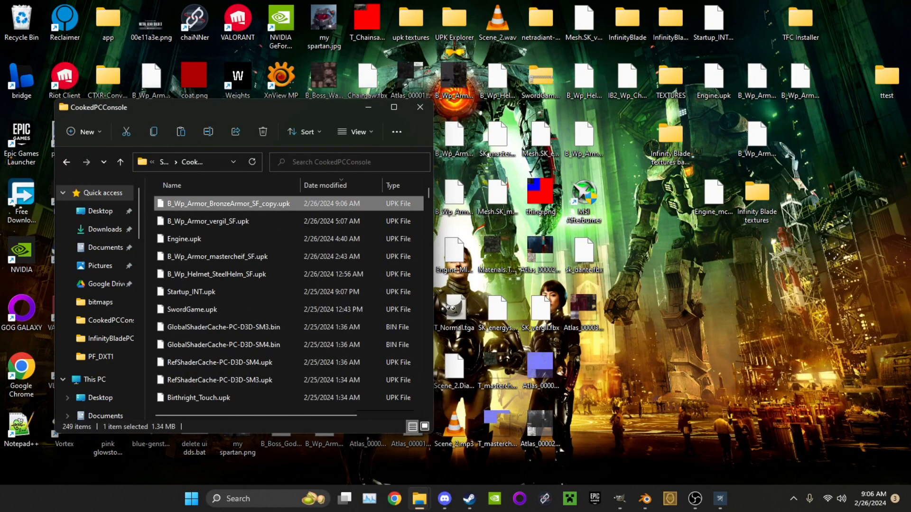
{"action": "left_click", "coordinate": [229, 185]}
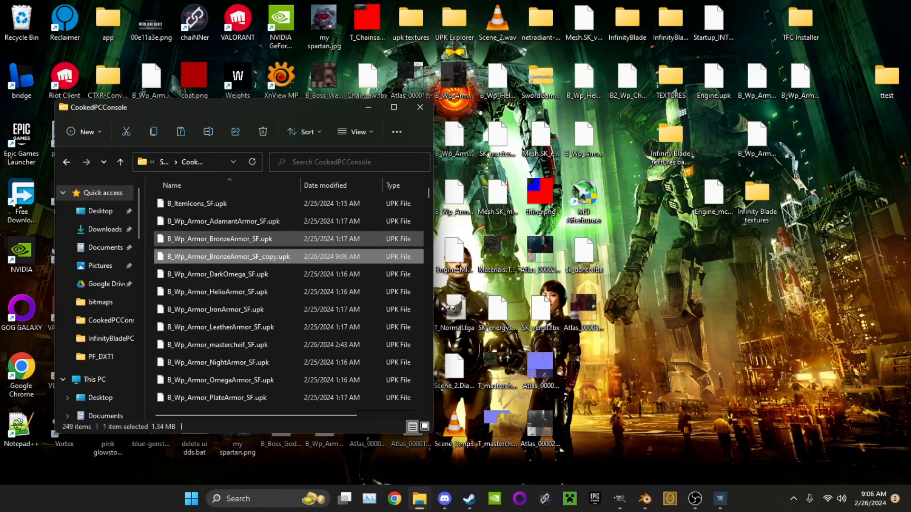
{"action": "left_click_drag", "start_coordinate": [228, 238], "coordinate": [664, 118]}
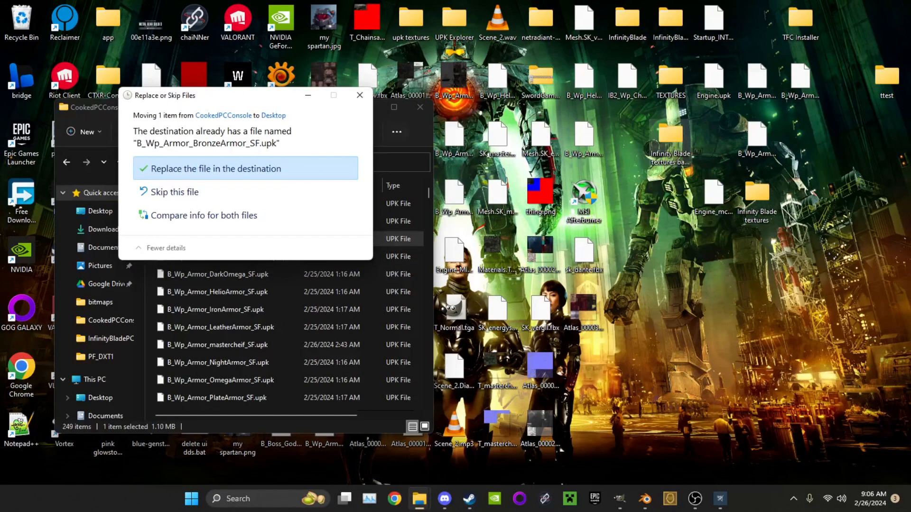
{"action": "left_click", "coordinate": [245, 169]}
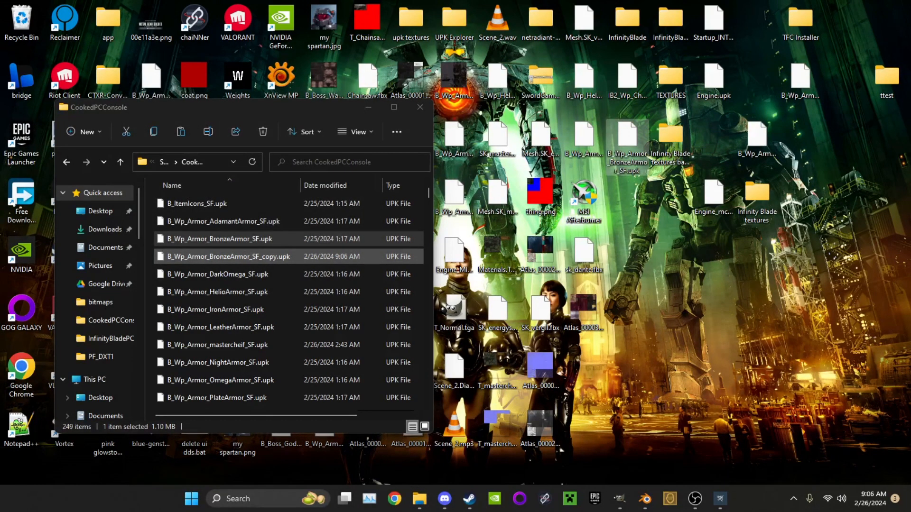
Rename the texture-injected package copy as B_Wp_Armor_BronzeArmor_SF.upk in CookedPCConsole
{"action": "right_click", "coordinate": [262, 239]}
{"action": "left_click", "coordinate": [320, 246]}
{"action": "key", "text": "Right"}
{"action": "key", "text": "BackSpace"}
{"action": "key", "text": "BackSpace"}
{"action": "key", "text": "BackSpace"}
{"action": "key", "text": "BackSpace"}
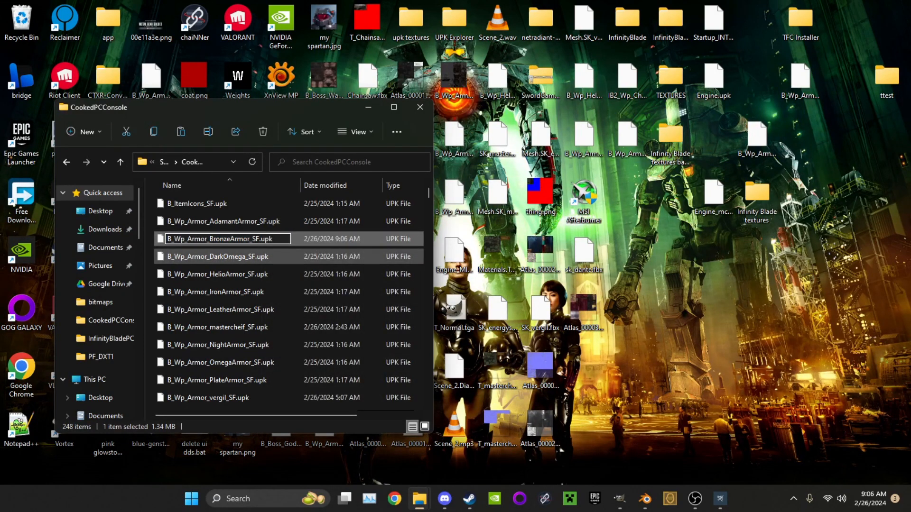
{"action": "key", "text": "Return"}
Switch to Unreal 3 UPK Explorer and open the B_Wp_Armor_BronzeArmor_SF.upk package from CookedPCConsole
{"action": "left_click", "coordinate": [719, 498]}
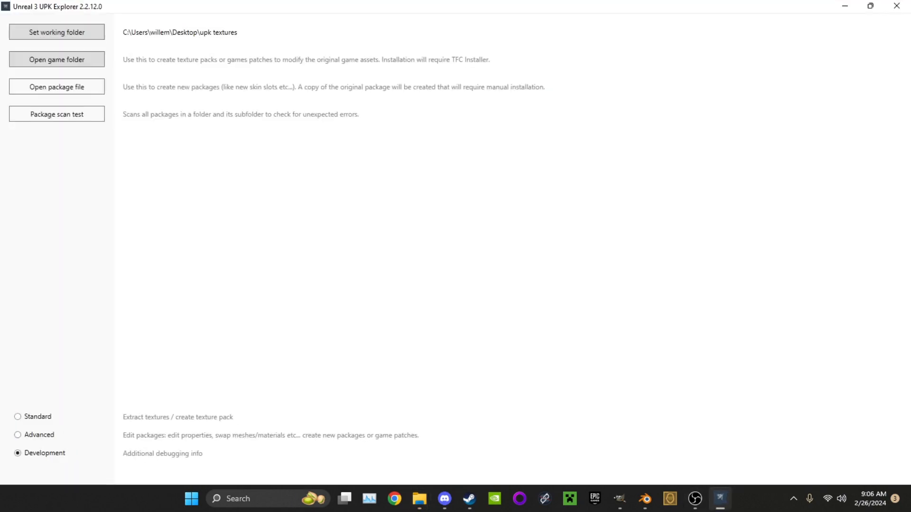
{"action": "left_click", "coordinate": [57, 87]}
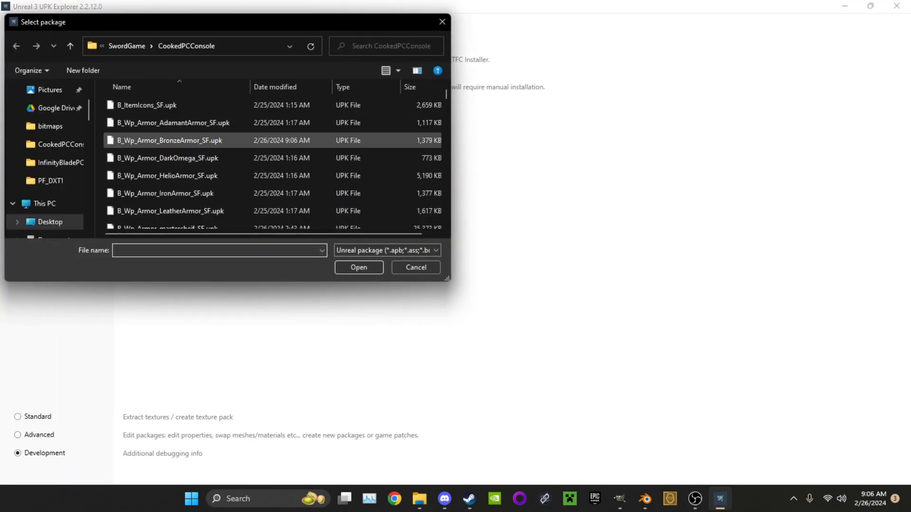
{"action": "double_click", "coordinate": [205, 141]}
{"action": "left_click", "coordinate": [441, 225]}
{"action": "left_click", "coordinate": [420, 296]}
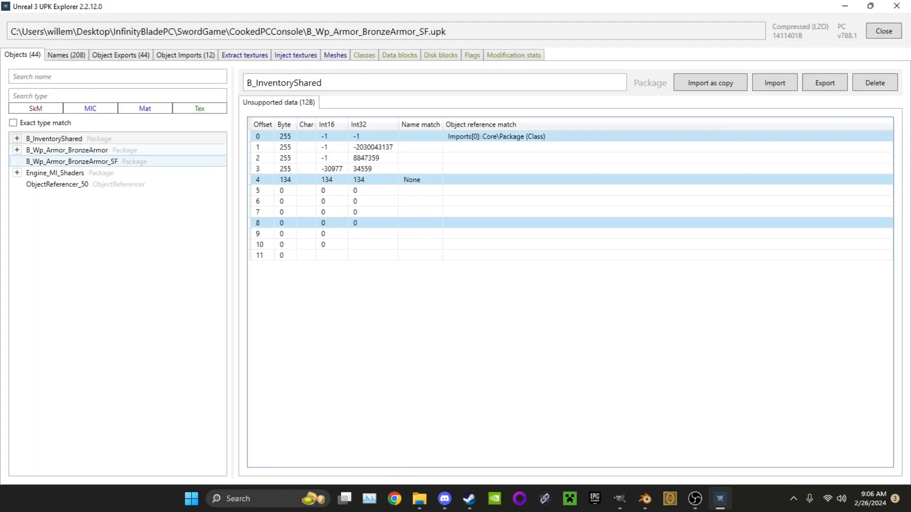
Select the SK_BronzeArmor skeletal mesh in the Mesh package of B_Wp_Armor_BronzeArmor
{"action": "left_click", "coordinate": [16, 150]}
{"action": "left_click", "coordinate": [26, 173]}
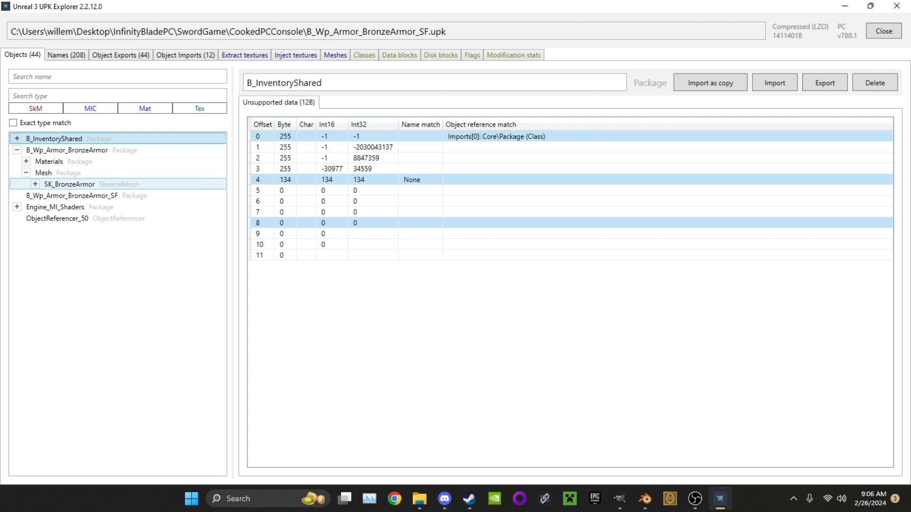
{"action": "left_click", "coordinate": [69, 184]}
{"action": "mouse_move", "coordinate": [425, 238]}
{"action": "left_mouse_down"}
{"action": "mouse_move", "coordinate": [499, 247]}
{"action": "mouse_move", "coordinate": [426, 243]}
{"action": "left_mouse_up"}
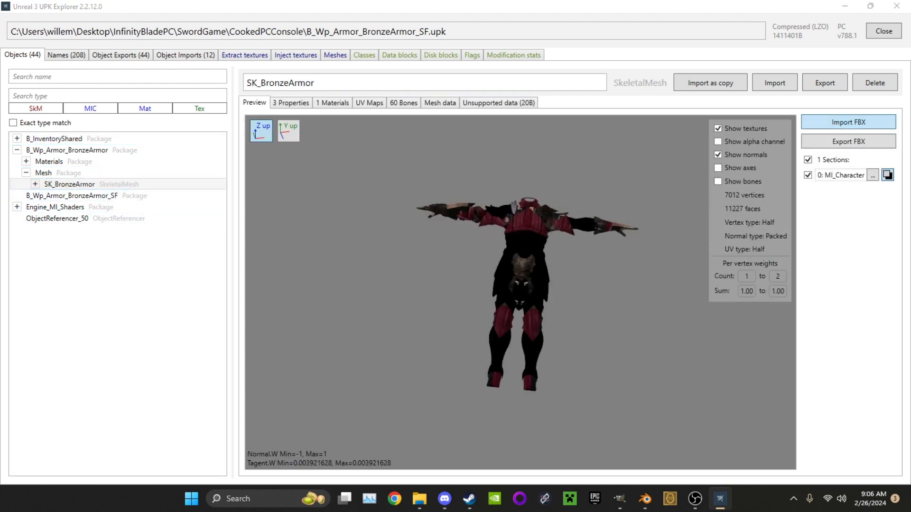
Import sk_dante.fbx from the desktop into SK_BronzeArmor, normalizing all vertex weights
{"action": "left_click", "coordinate": [848, 122]}
{"action": "scroll", "coordinate": [244, 200], "scroll_direction": "down", "scroll_amount": 5}
{"action": "scroll", "coordinate": [306, 204], "scroll_direction": "up", "scroll_amount": 1}
{"action": "scroll", "coordinate": [309, 205], "scroll_direction": "down", "scroll_amount": 1}
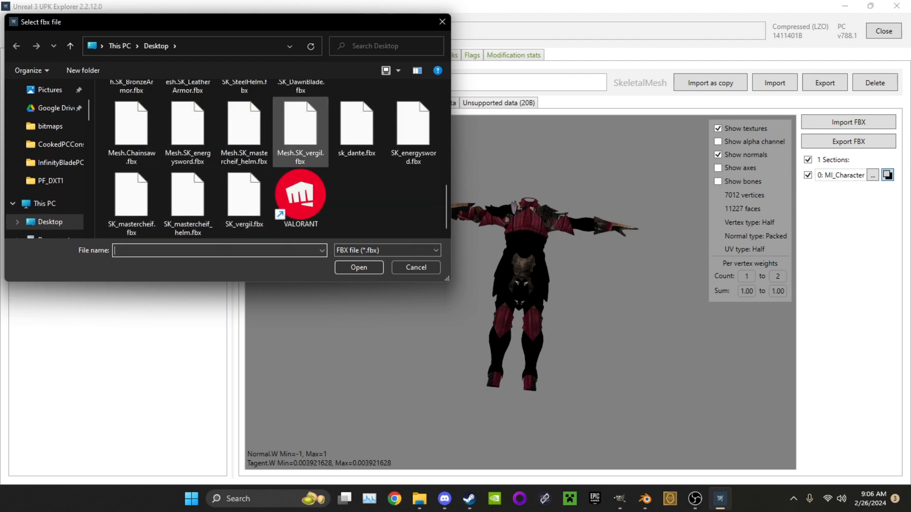
{"action": "left_click", "coordinate": [356, 127]}
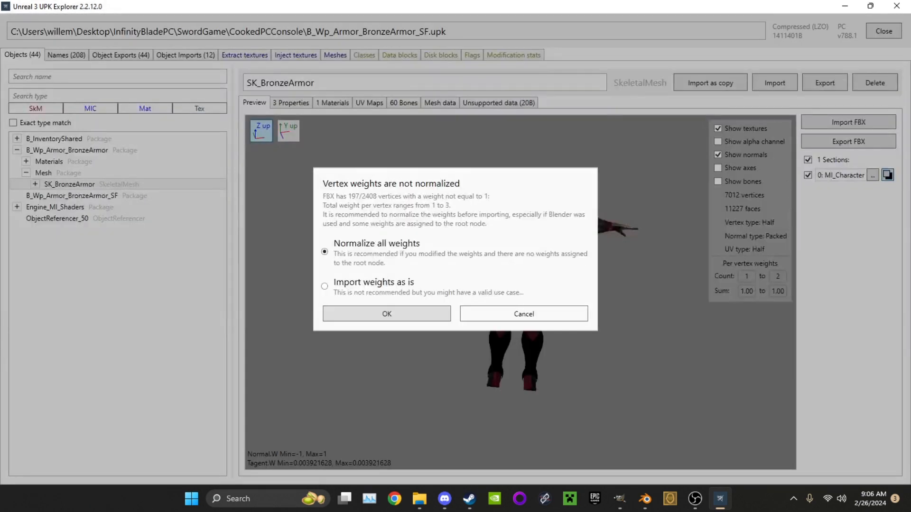
{"action": "key", "text": "Return"}
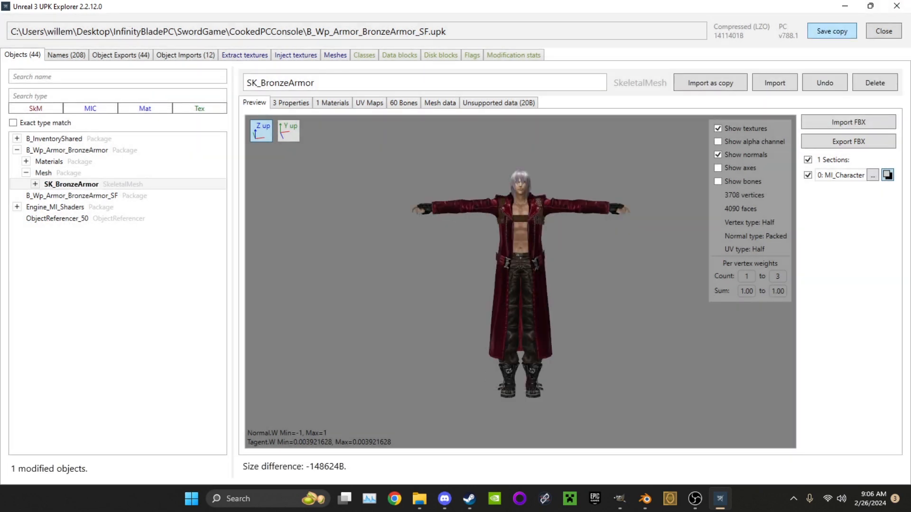
Examine the imported Dante mesh and its textures in the preview from several angles and distances
{"action": "scroll", "coordinate": [520, 282], "scroll_direction": "up", "scroll_amount": 3}
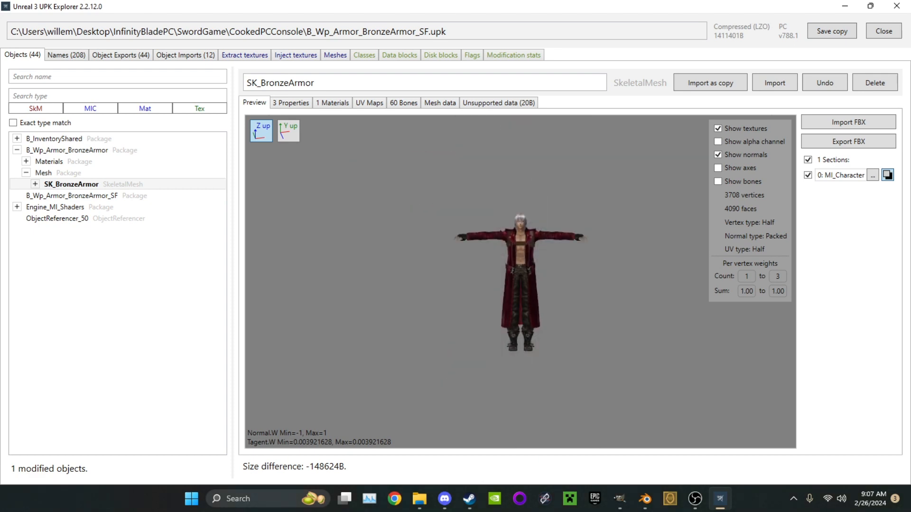
{"action": "left_click_drag", "start_coordinate": [520, 282], "coordinate": [474, 281]}
{"action": "scroll", "coordinate": [520, 282], "scroll_direction": "up", "scroll_amount": 5}
{"action": "scroll", "coordinate": [521, 282], "scroll_direction": "down", "scroll_amount": 3}
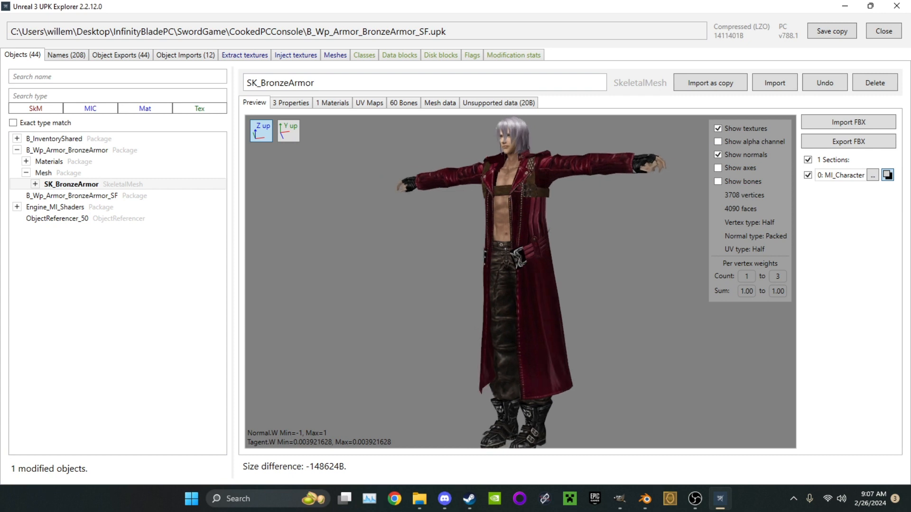
{"action": "scroll", "coordinate": [521, 281], "scroll_direction": "up", "scroll_amount": 4}
{"action": "scroll", "coordinate": [520, 282], "scroll_direction": "down", "scroll_amount": 4}
{"action": "left_click_drag", "start_coordinate": [494, 282], "coordinate": [517, 304]}
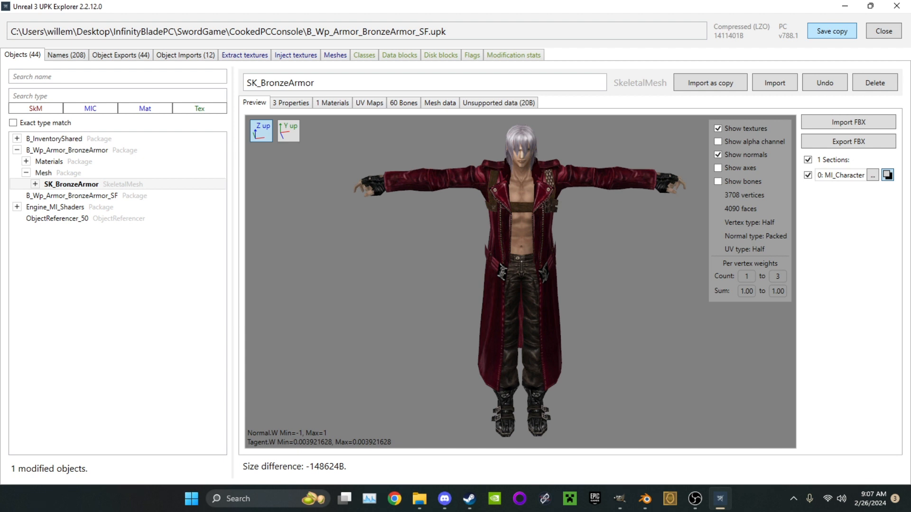
{"action": "left_click_drag", "start_coordinate": [520, 281], "coordinate": [472, 275]}
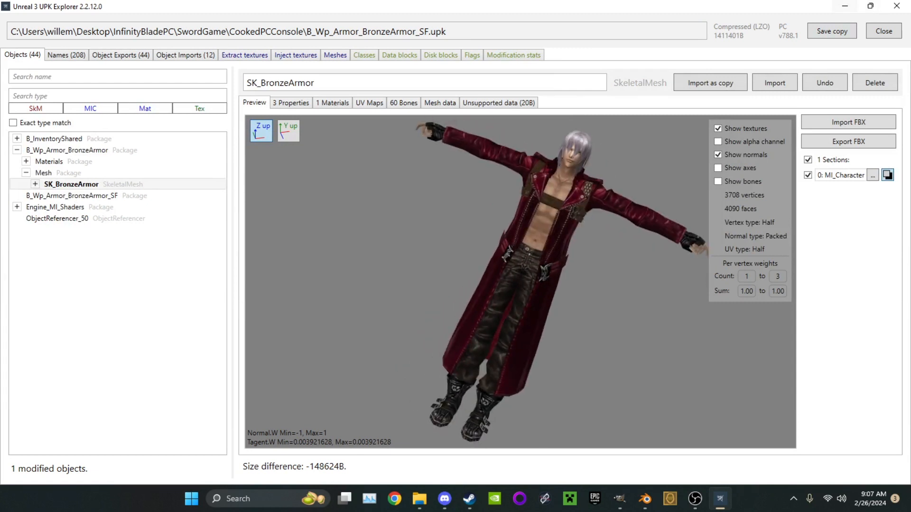
Save a copy of the BronzeArmor package with the imported Dante mesh and close the package
{"action": "left_click", "coordinate": [844, 6]}
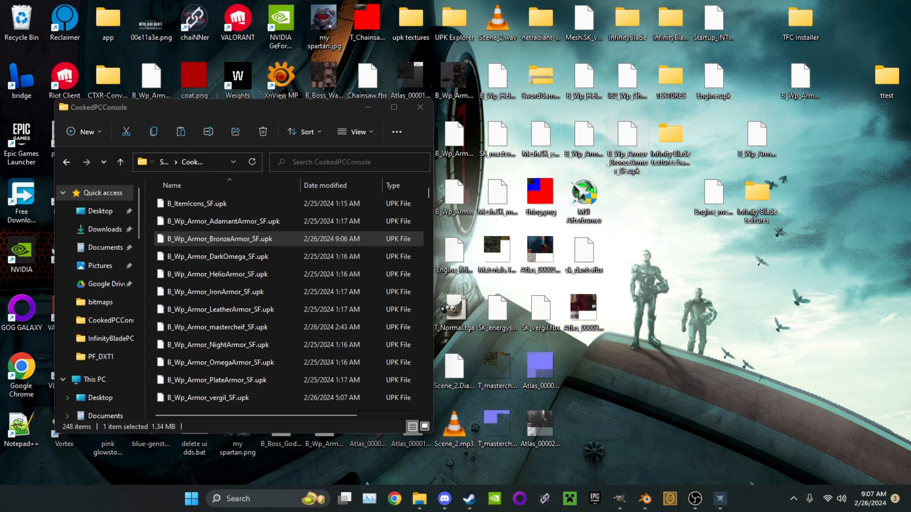
{"action": "mouse_move", "coordinate": [619, 498]}
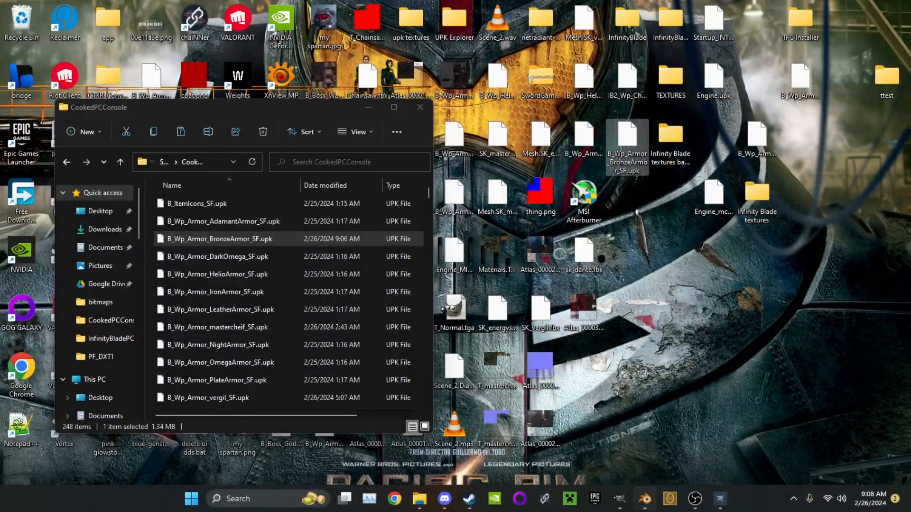
{"action": "left_click", "coordinate": [720, 499]}
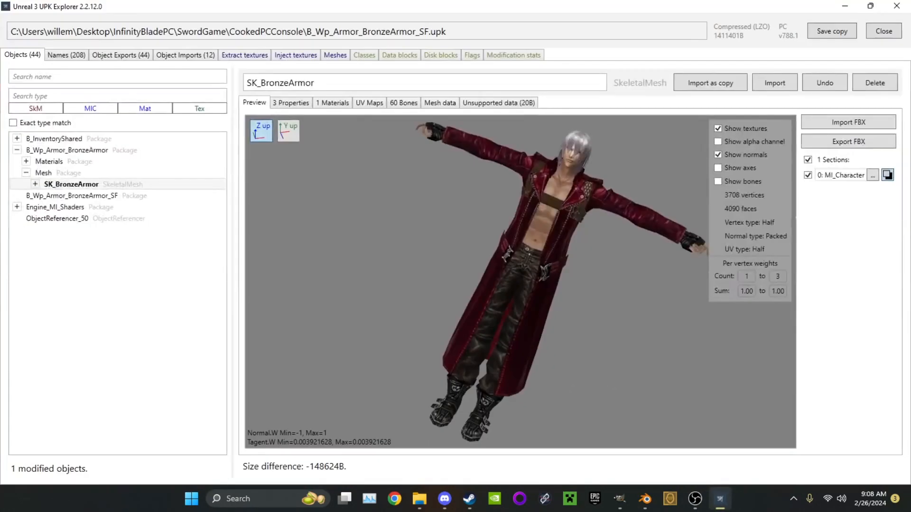
{"action": "left_click", "coordinate": [831, 31]}
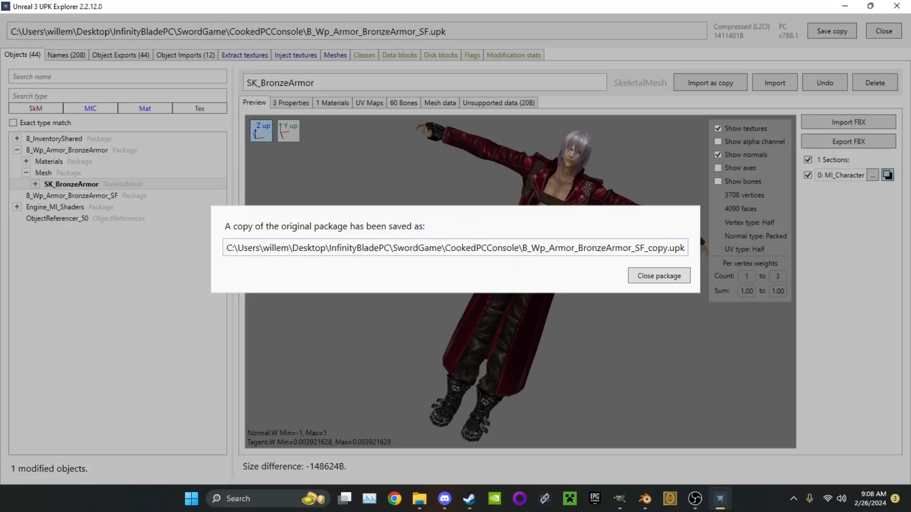
{"action": "left_click", "coordinate": [659, 275]}
{"action": "left_click", "coordinate": [845, 6]}
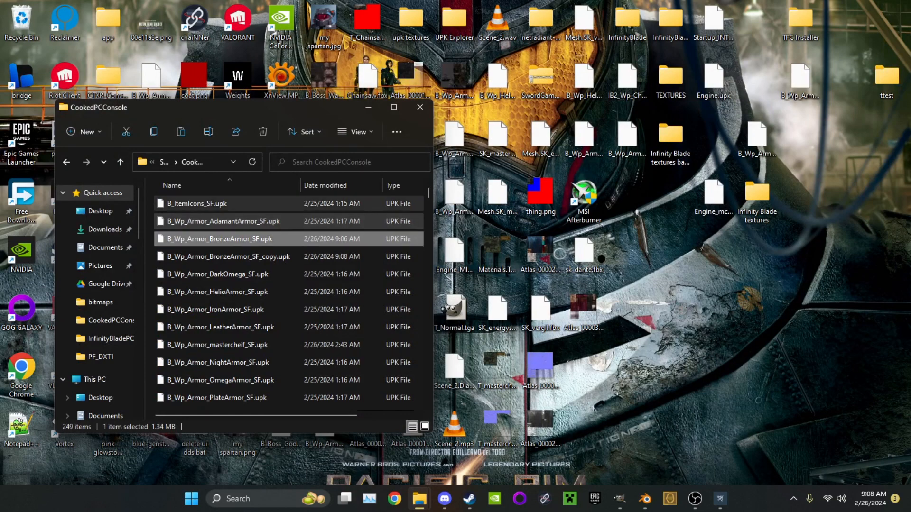
Delete the original B_Wp_Armor_BronzeArmor_SF.upk from the CookedPCConsole folder
{"action": "left_click", "coordinate": [332, 185]}
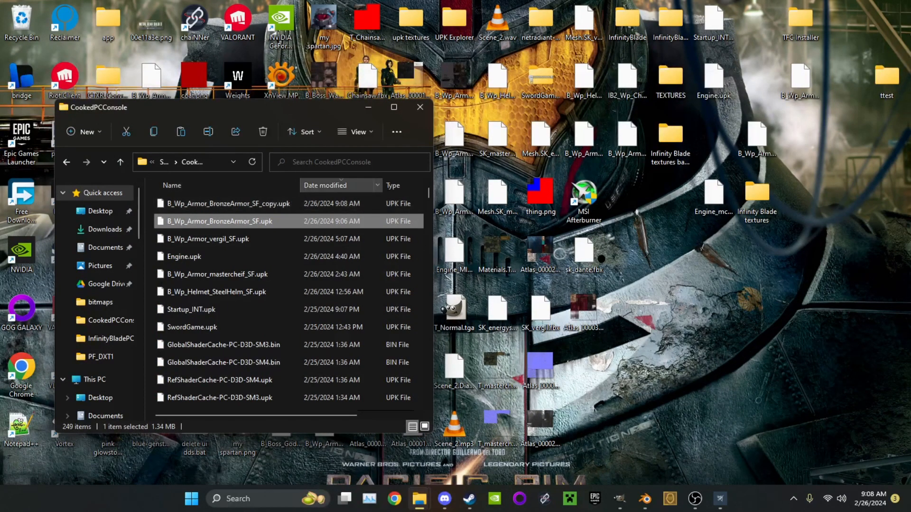
{"action": "left_click", "coordinate": [223, 185]}
{"action": "left_click", "coordinate": [223, 239]}
{"action": "key", "text": "Delete"}
Rename B_Wp_Armor_BronzeArmor_SF_copy.upk to B_Wp_Armor_BronzeArmor_SF.upk
{"action": "right_click", "coordinate": [272, 240]}
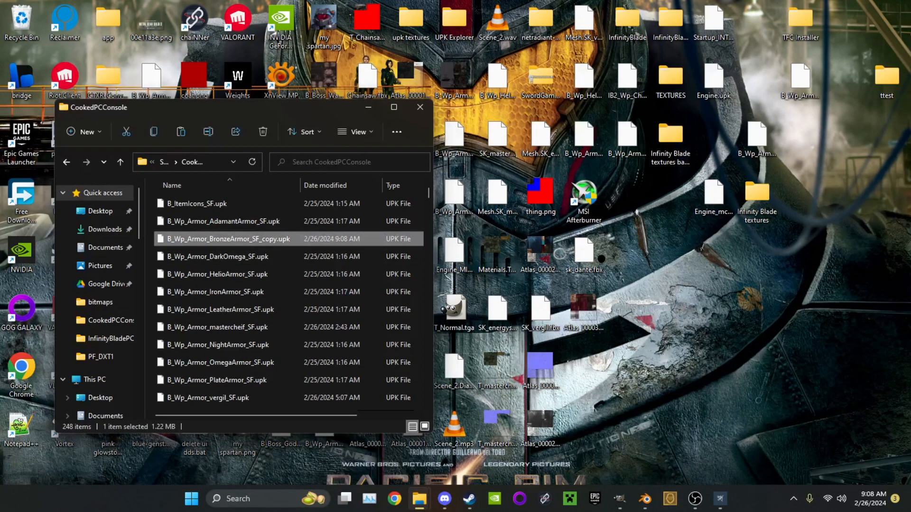
{"action": "left_click", "coordinate": [330, 255]}
{"action": "key", "text": "Right"}
{"action": "key", "text": "BackSpace"}
{"action": "key", "text": "BackSpace"}
{"action": "key", "text": "BackSpace"}
{"action": "key", "text": "BackSpace"}
{"action": "key", "text": "BackSpace"}
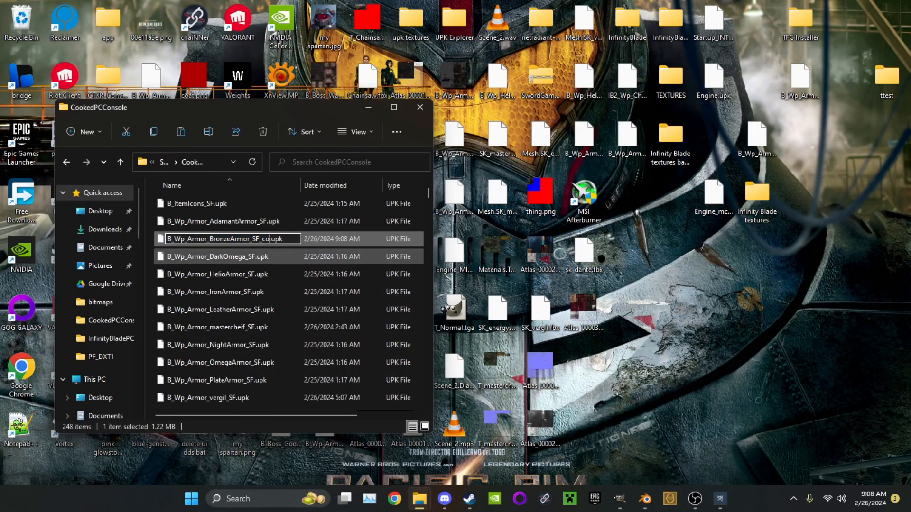
{"action": "key", "text": "Return"}
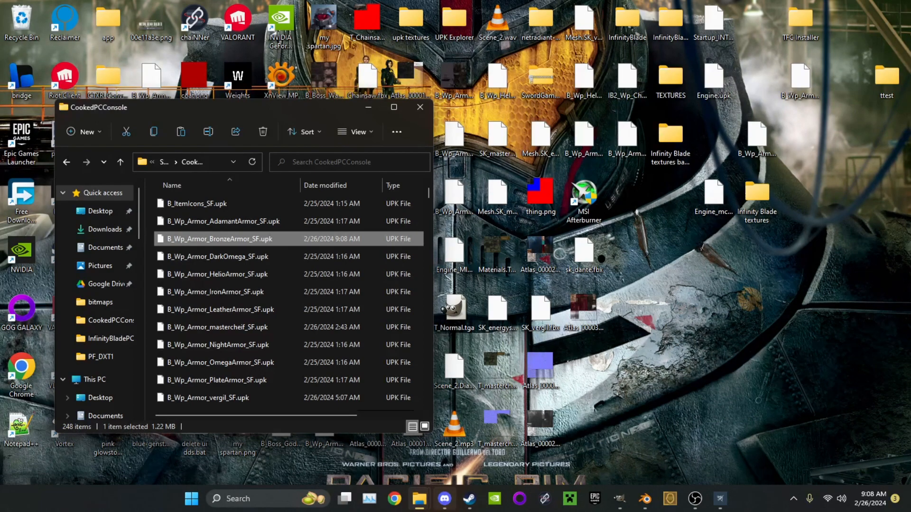
Switch to Steam, find Infinity Blade in the library, launch it and start playing
{"action": "left_click", "coordinate": [470, 499]}
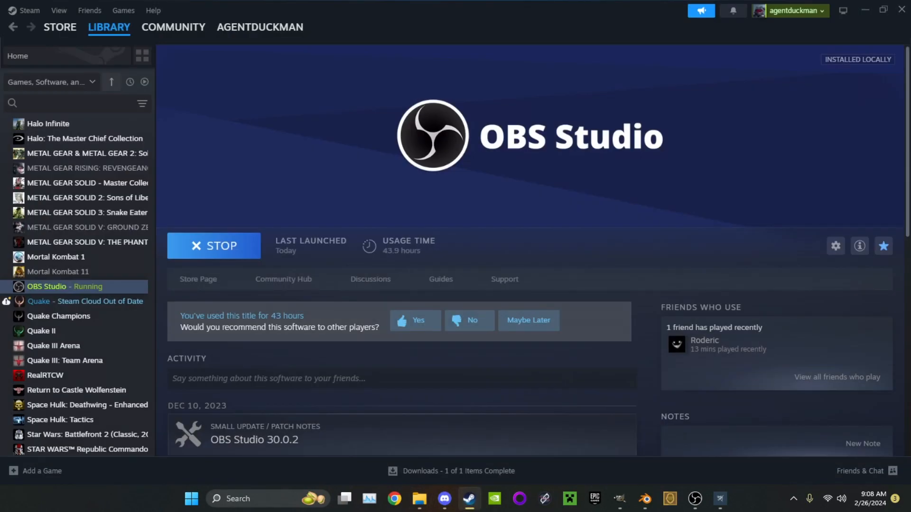
{"action": "scroll", "coordinate": [79, 311], "scroll_direction": "down", "scroll_amount": 6}
{"action": "scroll", "coordinate": [79, 311], "scroll_direction": "up", "scroll_amount": 15}
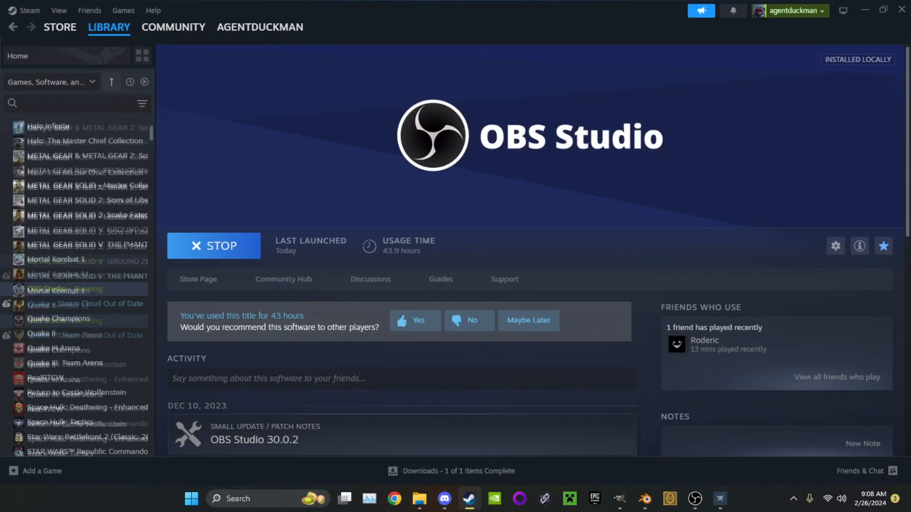
{"action": "scroll", "coordinate": [78, 311], "scroll_direction": "down", "scroll_amount": 15}
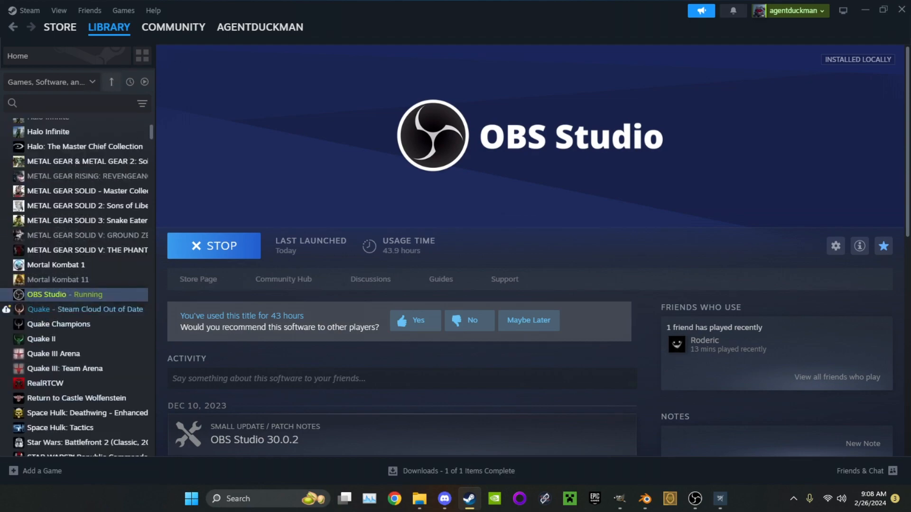
{"action": "scroll", "coordinate": [78, 311], "scroll_direction": "down", "scroll_amount": 15}
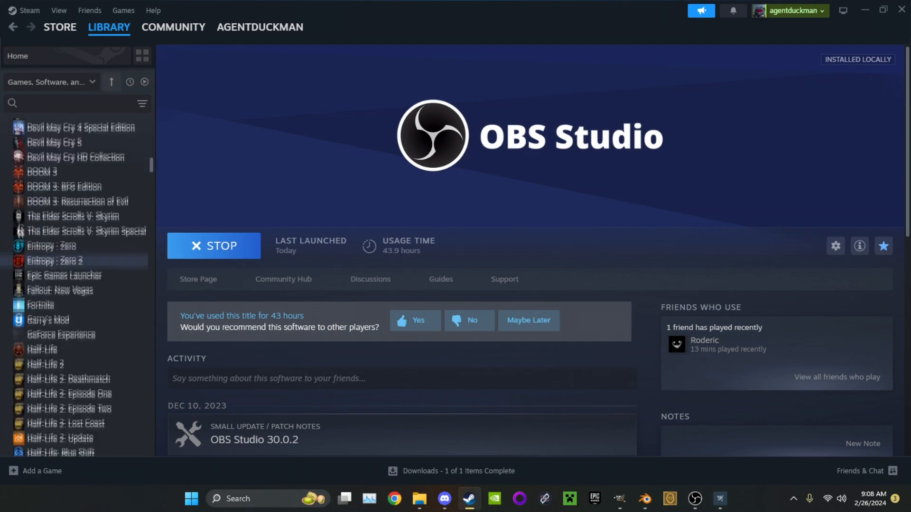
{"action": "scroll", "coordinate": [78, 310], "scroll_direction": "down", "scroll_amount": 15}
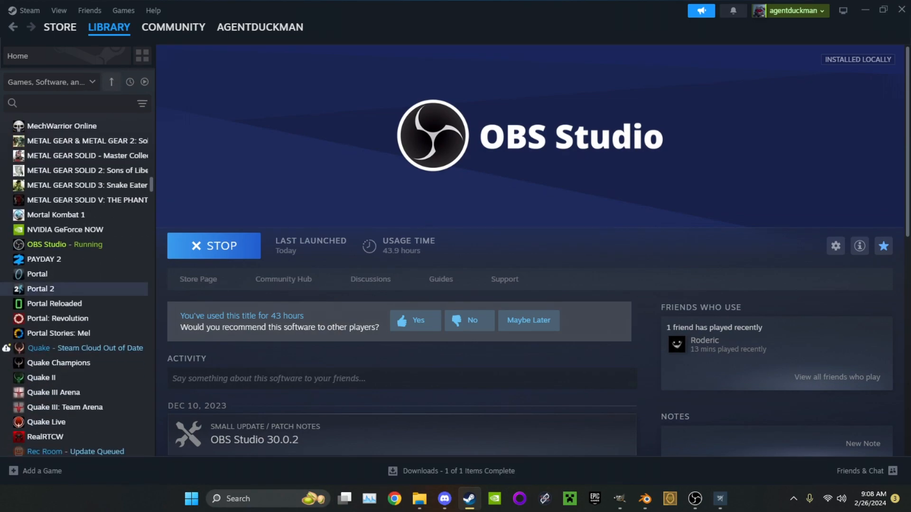
{"action": "scroll", "coordinate": [78, 310], "scroll_direction": "down", "scroll_amount": 6}
{"action": "scroll", "coordinate": [78, 311], "scroll_direction": "up", "scroll_amount": 5}
{"action": "scroll", "coordinate": [78, 311], "scroll_direction": "up", "scroll_amount": 8}
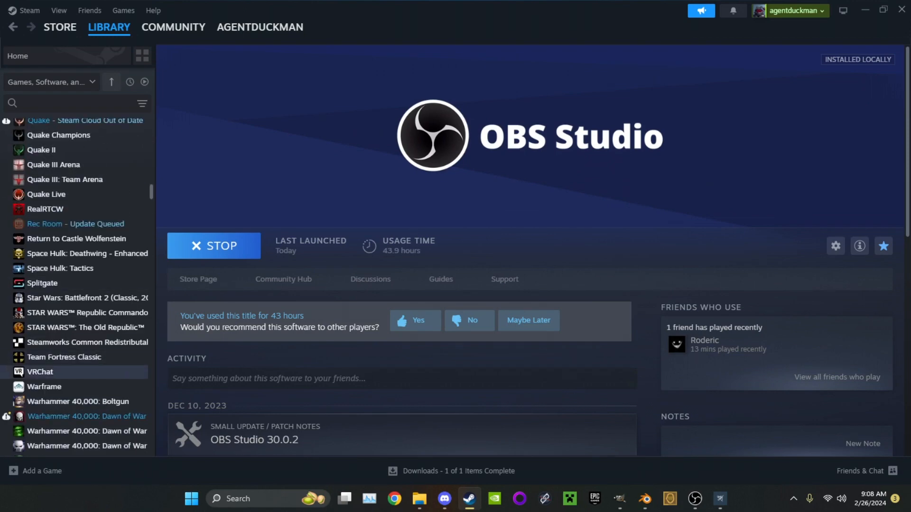
{"action": "scroll", "coordinate": [78, 310], "scroll_direction": "up", "scroll_amount": 4}
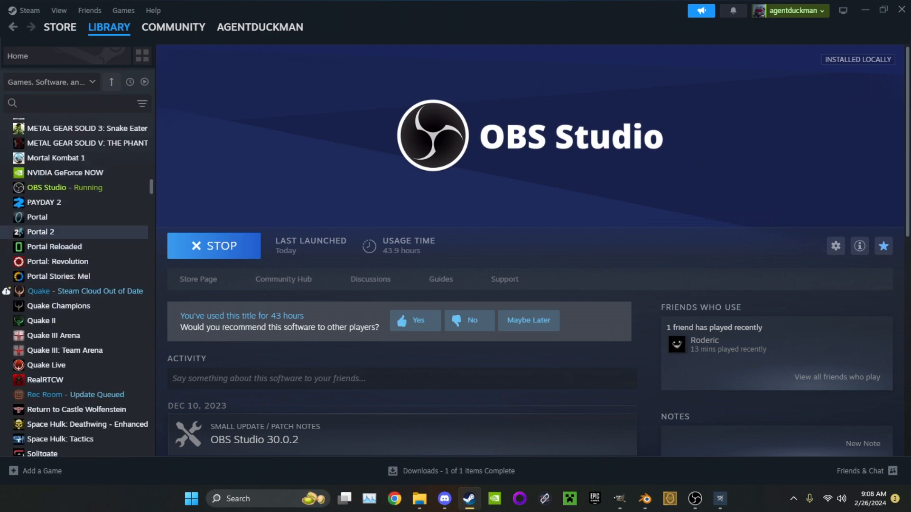
{"action": "scroll", "coordinate": [78, 287], "scroll_direction": "up", "scroll_amount": 6}
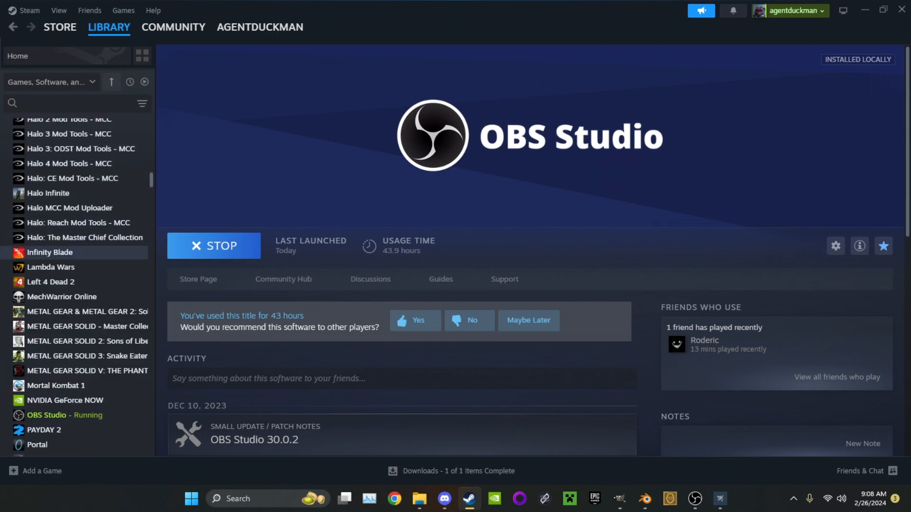
{"action": "left_click", "coordinate": [78, 253]}
{"action": "left_click", "coordinate": [214, 246]}
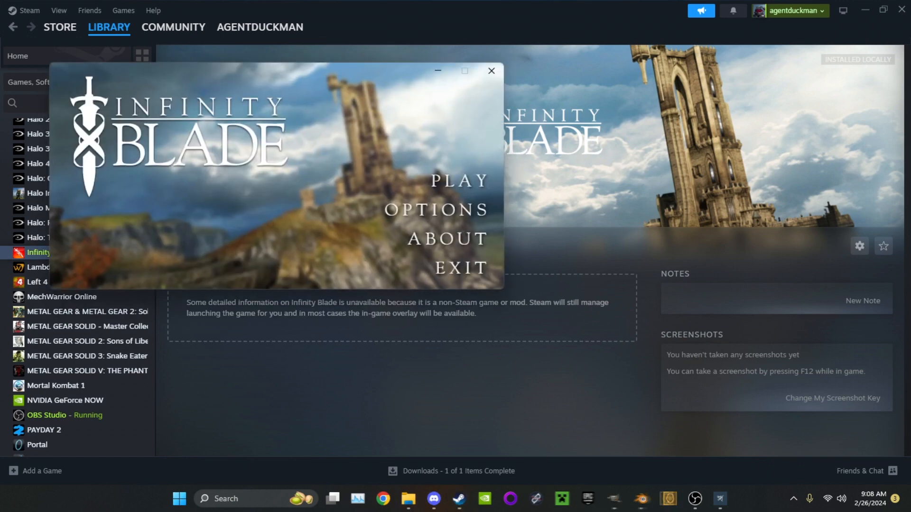
{"action": "left_click", "coordinate": [458, 181]}
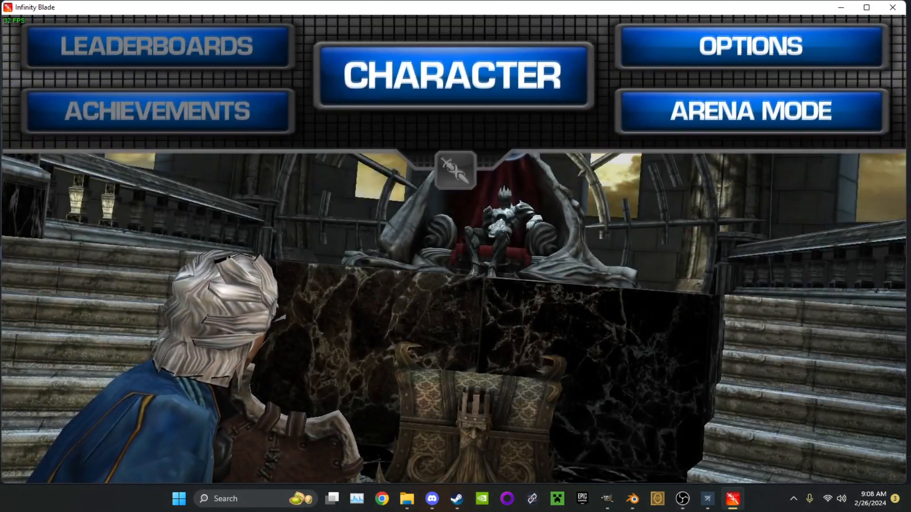
Open the character's inventory and filter the items to Armor
{"action": "left_click", "coordinate": [453, 82]}
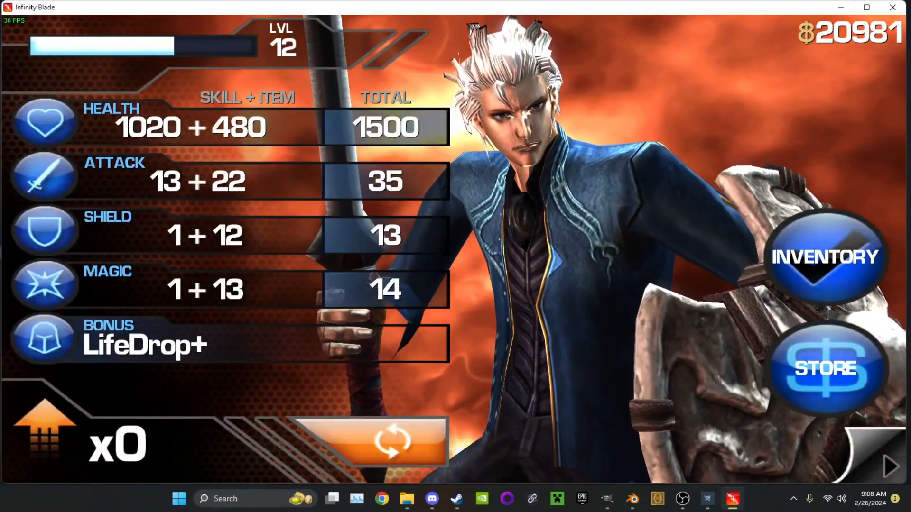
{"action": "left_click", "coordinate": [825, 257]}
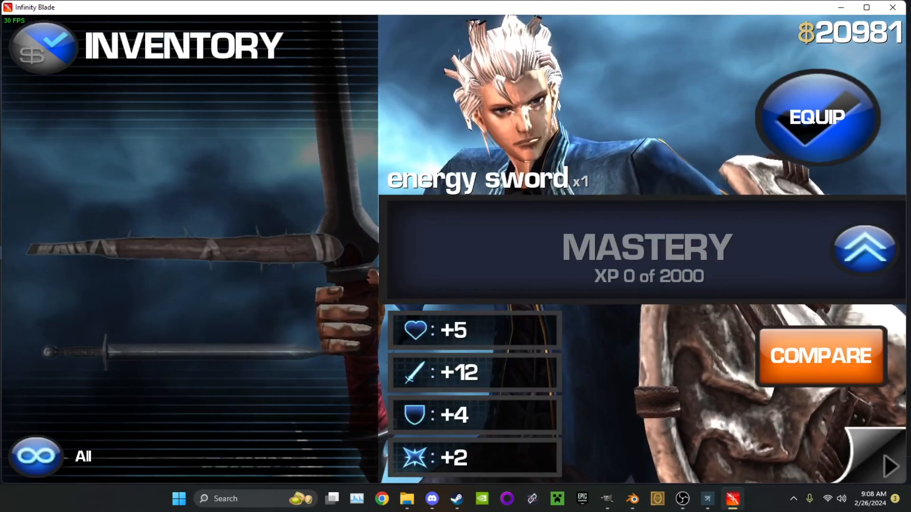
{"action": "left_click", "coordinate": [885, 464]}
{"action": "left_click", "coordinate": [826, 368]}
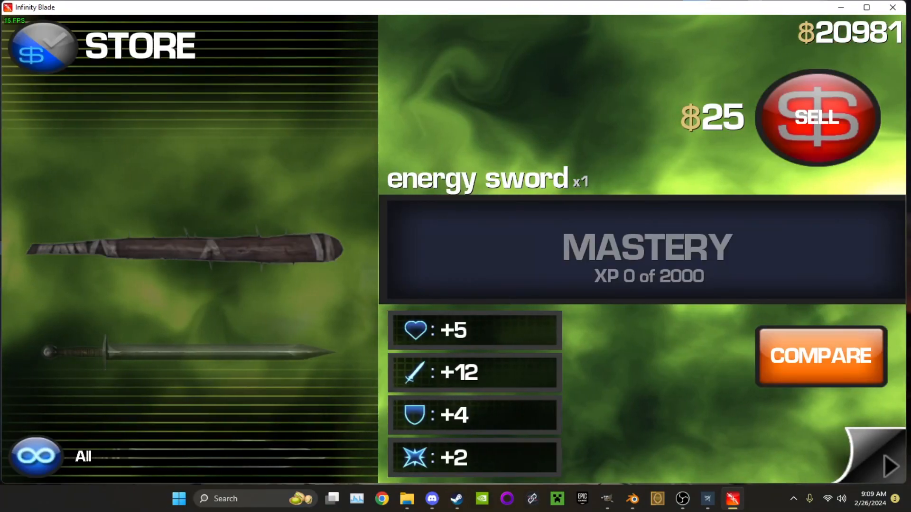
{"action": "left_click", "coordinate": [43, 48]}
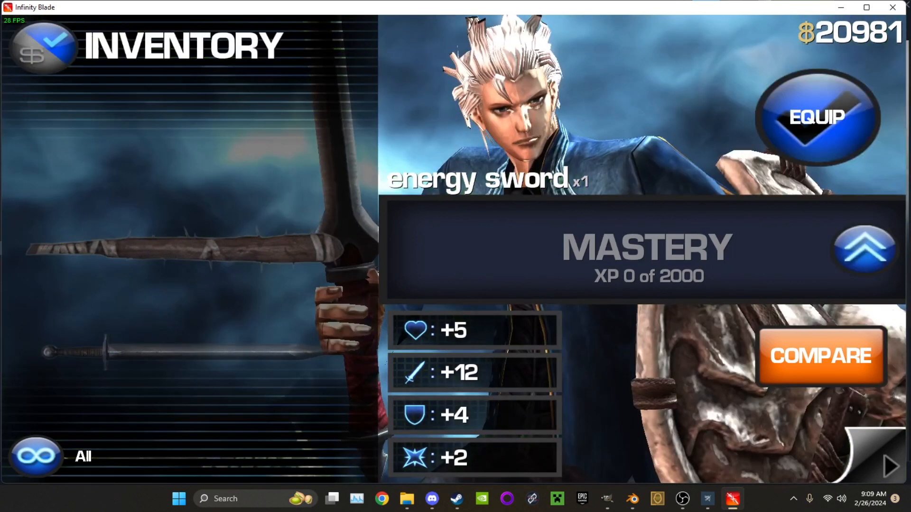
{"action": "left_click", "coordinate": [36, 455]}
{"action": "left_click", "coordinate": [36, 323]}
{"action": "left_click", "coordinate": [36, 455]}
{"action": "left_click", "coordinate": [36, 279]}
{"action": "left_click", "coordinate": [36, 455]}
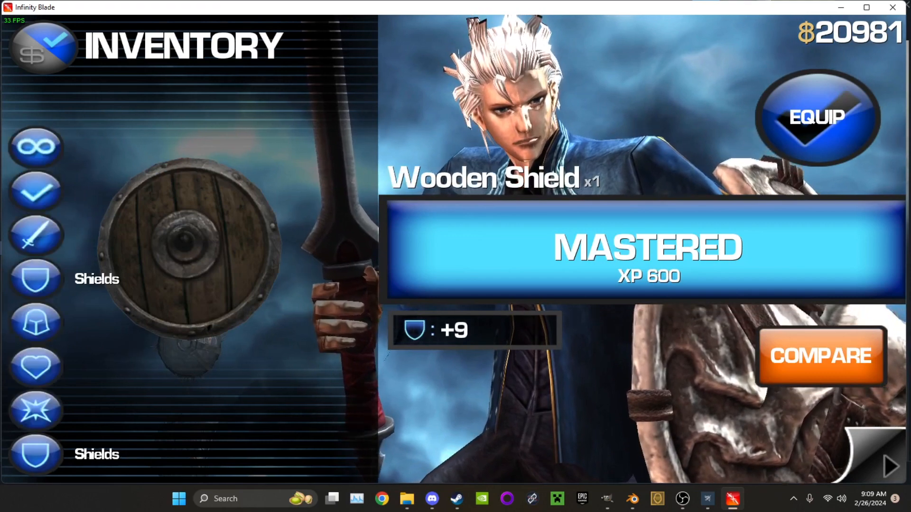
{"action": "left_click", "coordinate": [36, 366]}
Equip the modded bronze armor from the armor list and return to the throne room scene
{"action": "left_click_drag", "start_coordinate": [191, 303], "coordinate": [191, 228]}
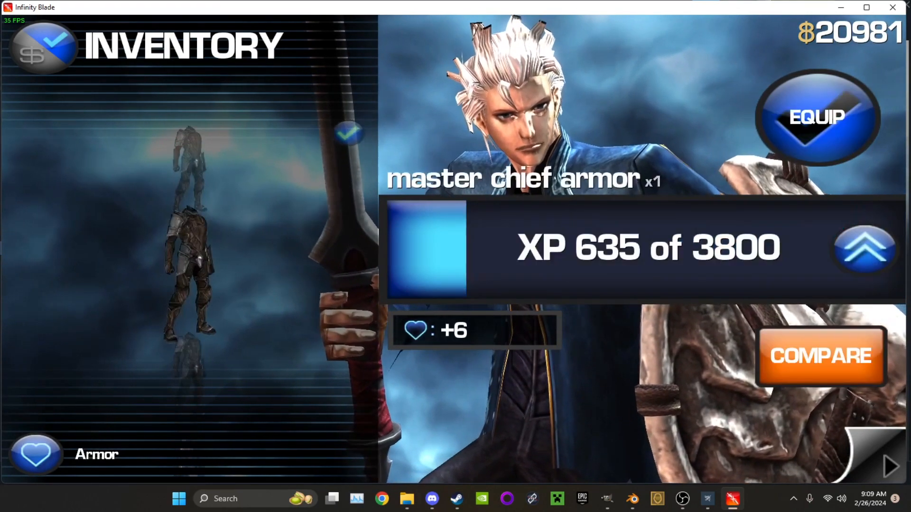
{"action": "left_click_drag", "start_coordinate": [191, 304], "coordinate": [190, 228]}
{"action": "left_click_drag", "start_coordinate": [191, 304], "coordinate": [190, 228]}
{"action": "left_click", "coordinate": [817, 118]}
{"action": "left_click", "coordinate": [889, 466]}
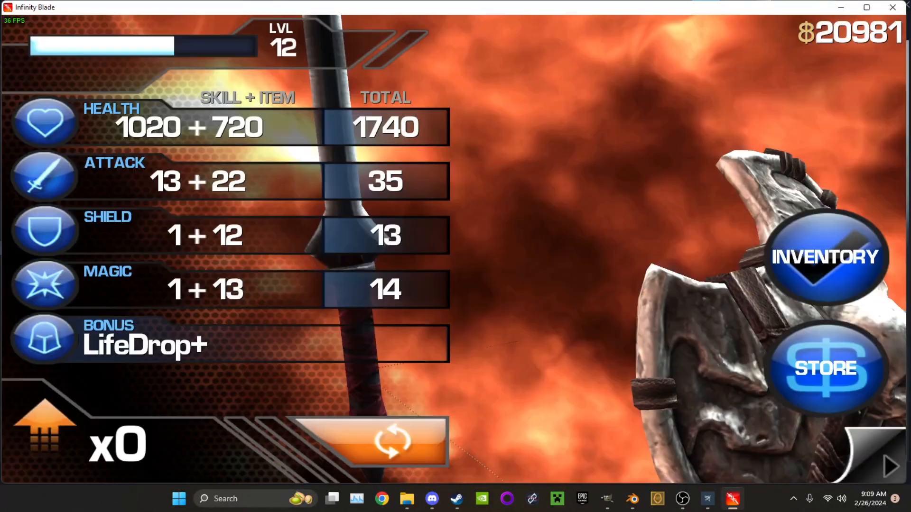
{"action": "left_click", "coordinate": [888, 466]}
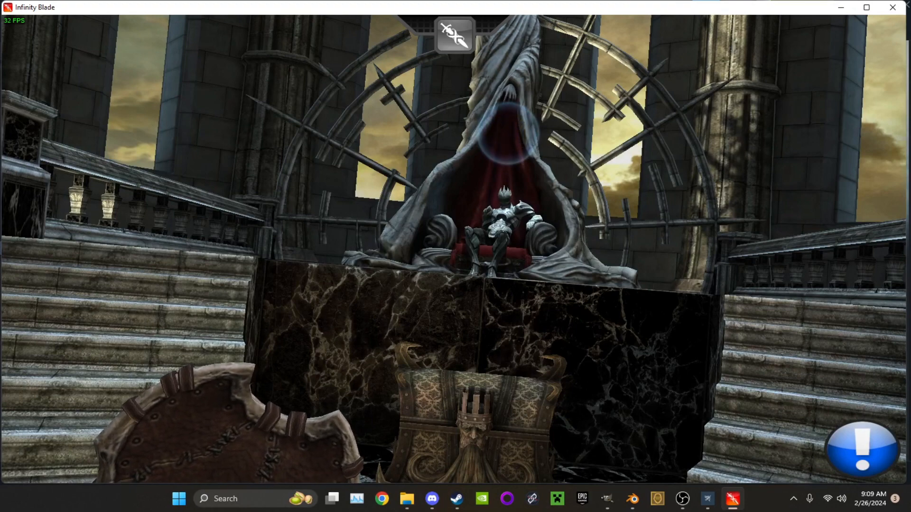
Run the toggledebugcamera command in the game console to free the camera
{"action": "key", "text": "grave"}
{"action": "key", "text": "Escape"}
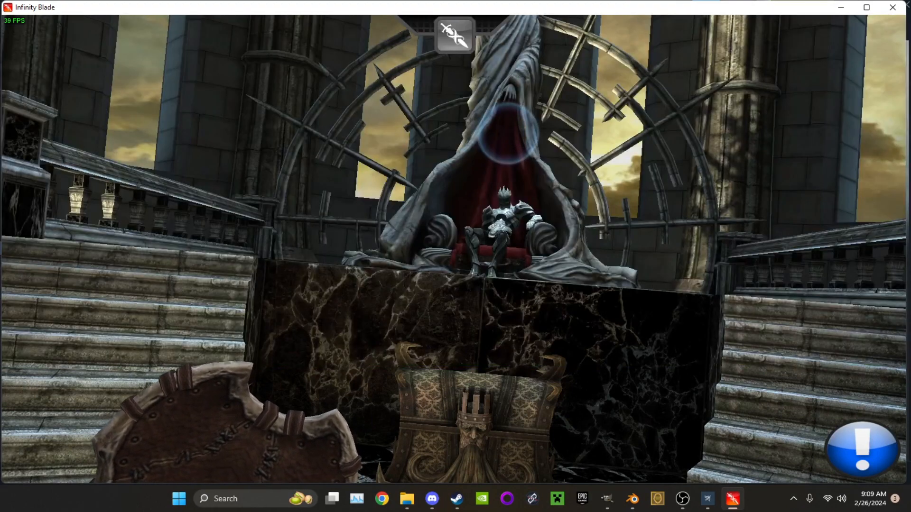
{"action": "key", "text": "grave"}
{"action": "key", "text": "grave"}
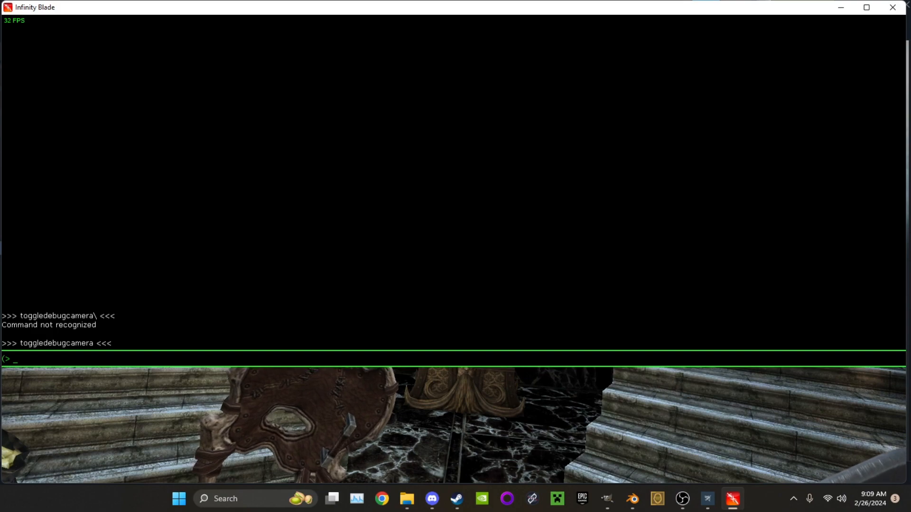
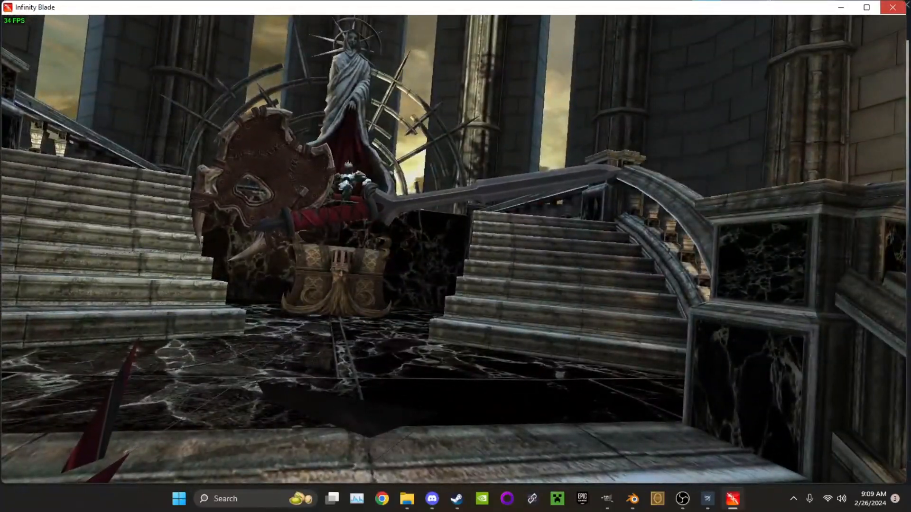
Close the game, switch to UPK Explorer and open the B_Wp_Armor_BronzeArmor_SF.upk package as a PC game
{"action": "key", "text": "alt+F4"}
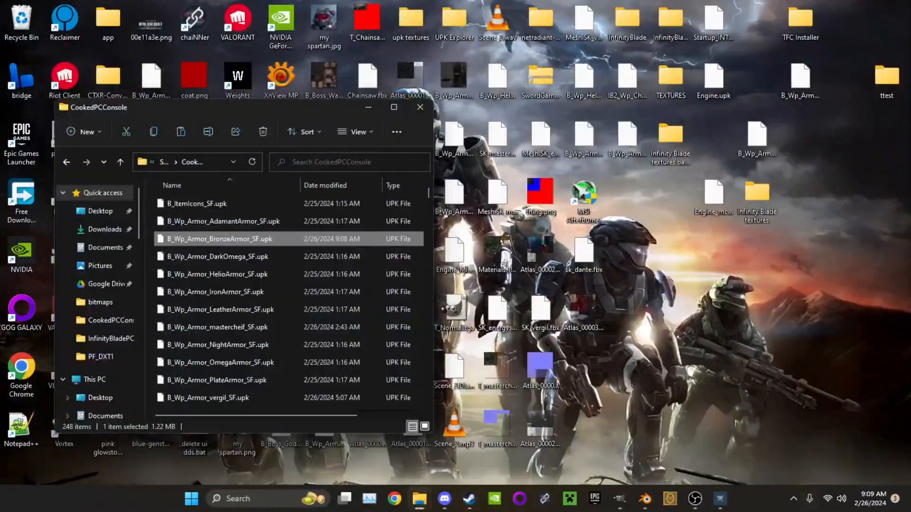
{"action": "left_click", "coordinate": [645, 499]}
{"action": "left_click", "coordinate": [644, 499]}
{"action": "left_click", "coordinate": [720, 498]}
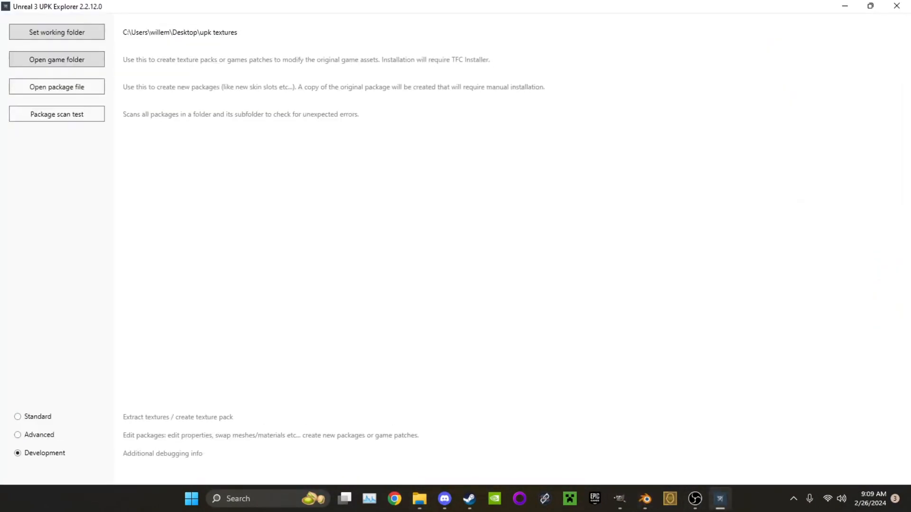
{"action": "left_click", "coordinate": [57, 87]}
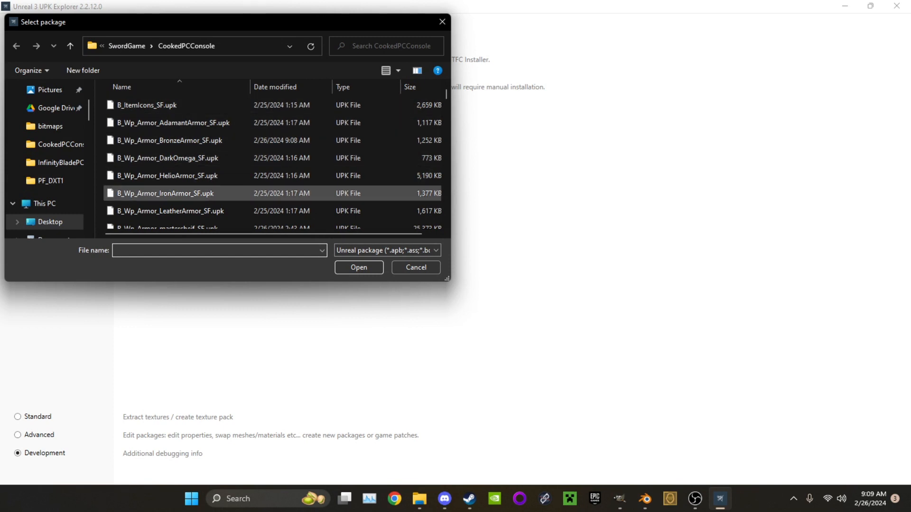
{"action": "double_click", "coordinate": [169, 140]}
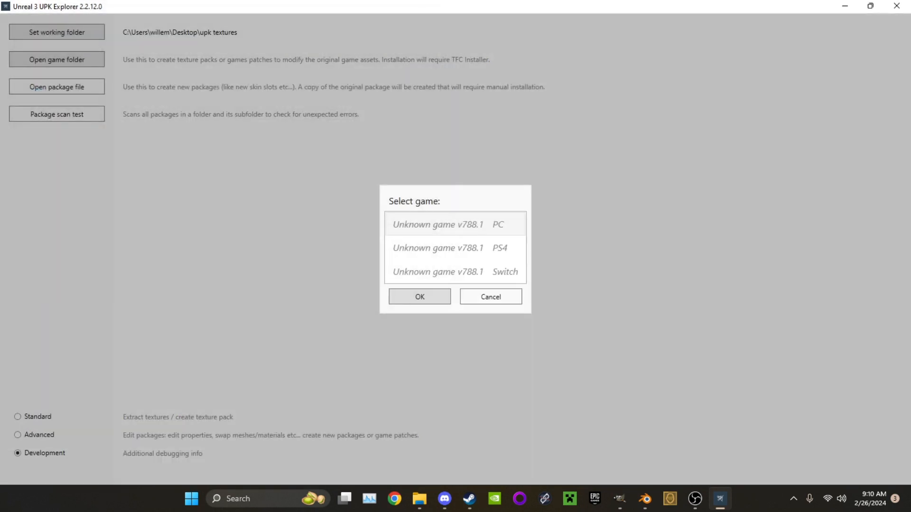
{"action": "left_click", "coordinate": [448, 225]}
{"action": "left_click", "coordinate": [420, 297]}
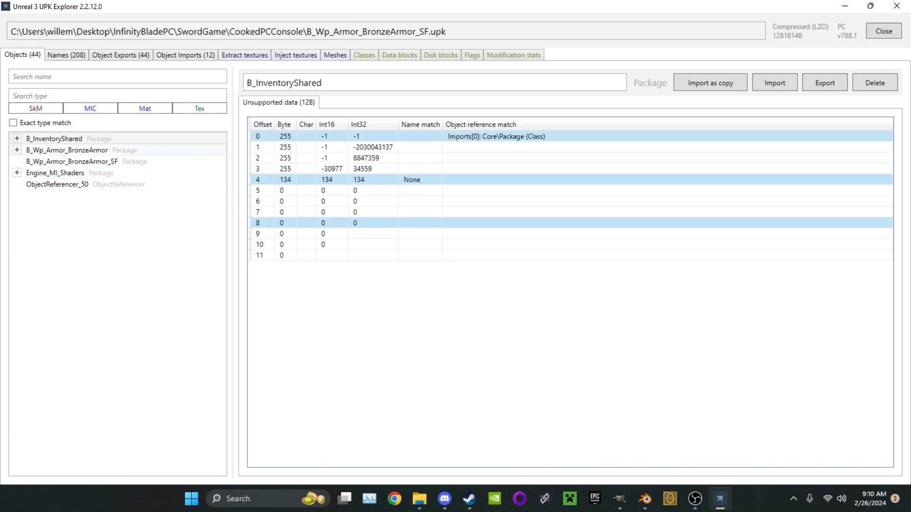
Preview the SK_BronzeArmor skeletal mesh of the bronze armor package with its axes shown
{"action": "left_click", "coordinate": [17, 150]}
{"action": "left_click", "coordinate": [26, 173]}
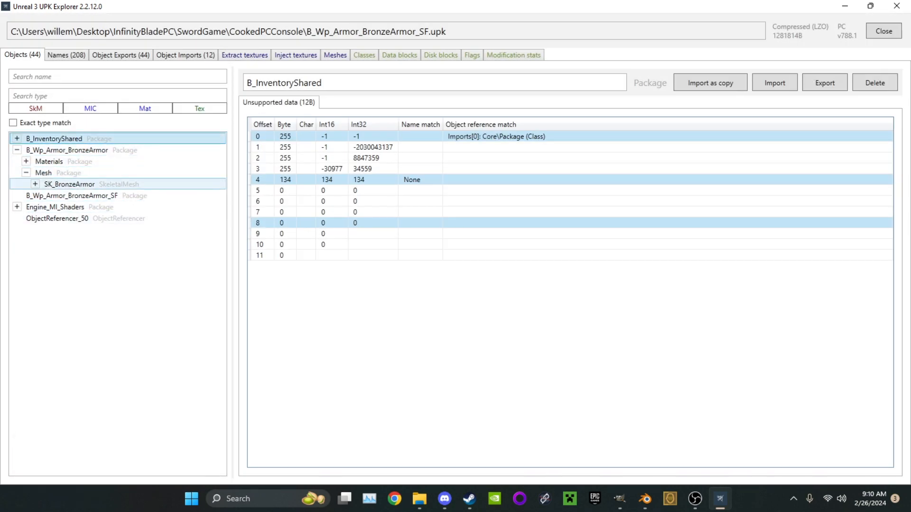
{"action": "left_click", "coordinate": [69, 184]}
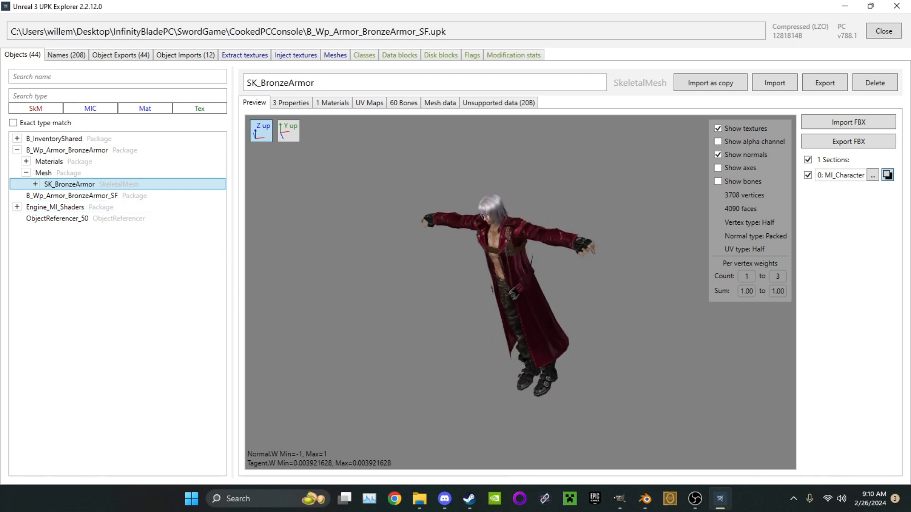
{"action": "left_click", "coordinate": [718, 168]}
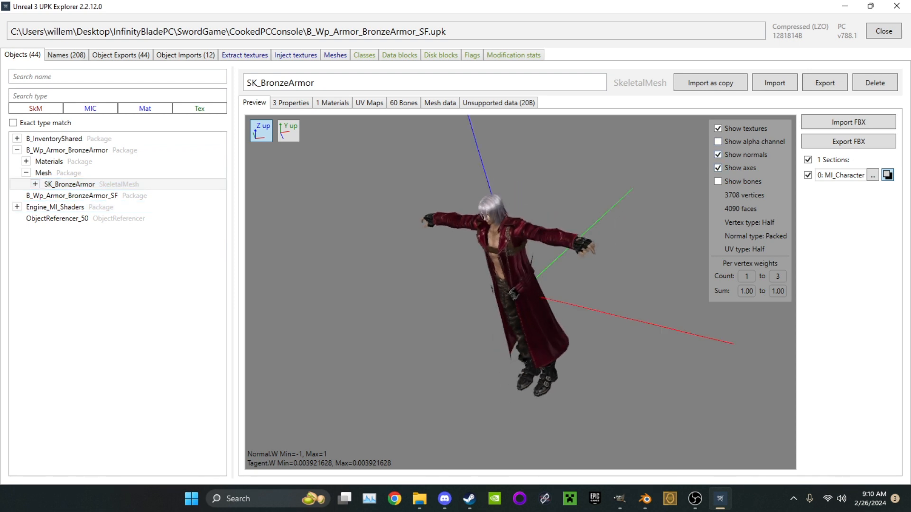
{"action": "left_click_drag", "start_coordinate": [520, 293], "coordinate": [498, 275]}
Export the mesh to the Desktop as B_Wp_Armor_BronzeArmor.Mesh.SK_BronzeArmor.fbx, replacing the existing file
{"action": "left_click", "coordinate": [848, 141]}
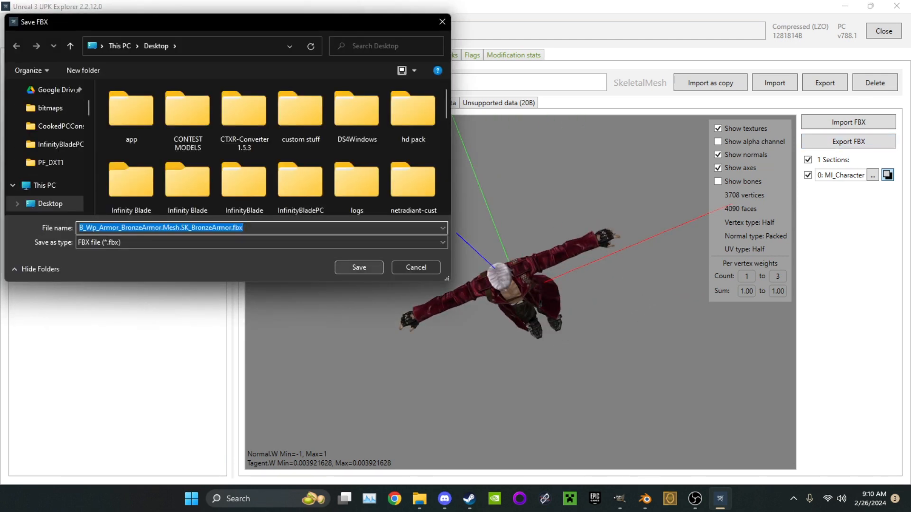
{"action": "left_click", "coordinate": [359, 267]}
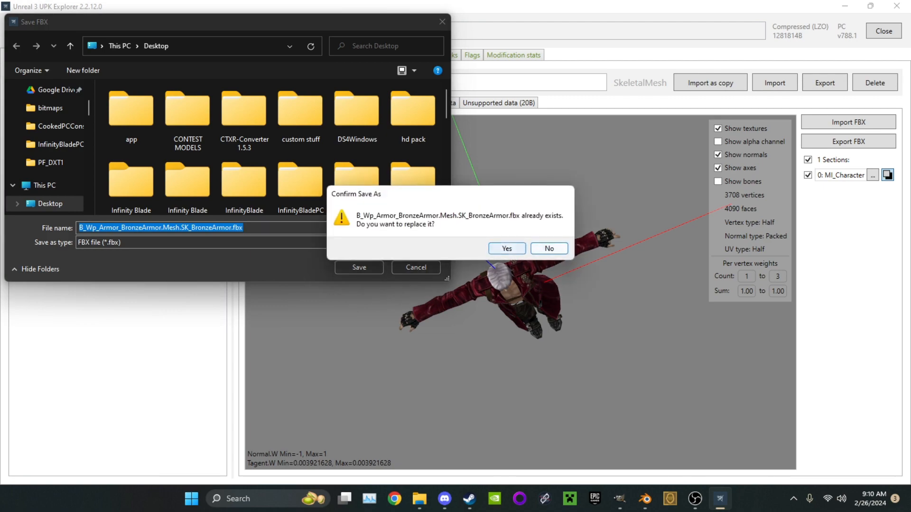
{"action": "left_click", "coordinate": [507, 248]}
{"action": "left_click", "coordinate": [844, 7]}
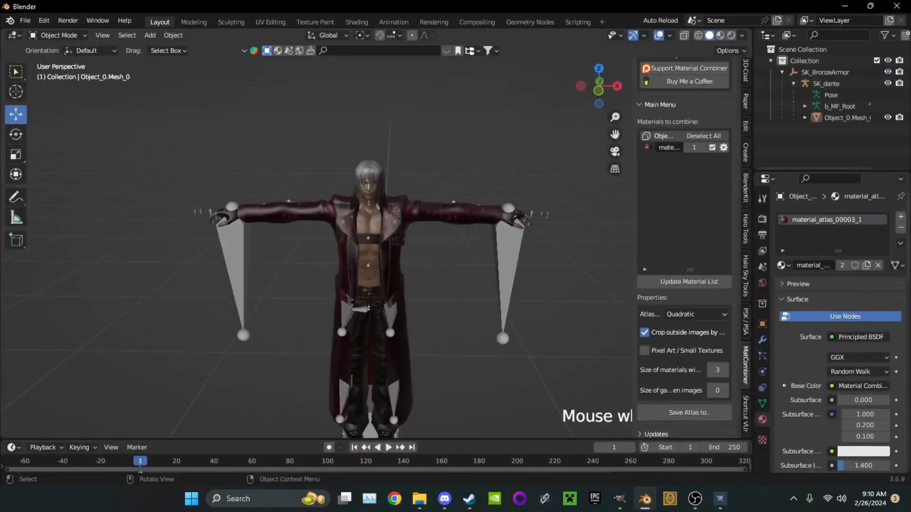
Switch to Blender and delete the old Dante mesh with its armature and parent empty
{"action": "middle_click_drag", "start_coordinate": [313, 237], "coordinate": [342, 237]}
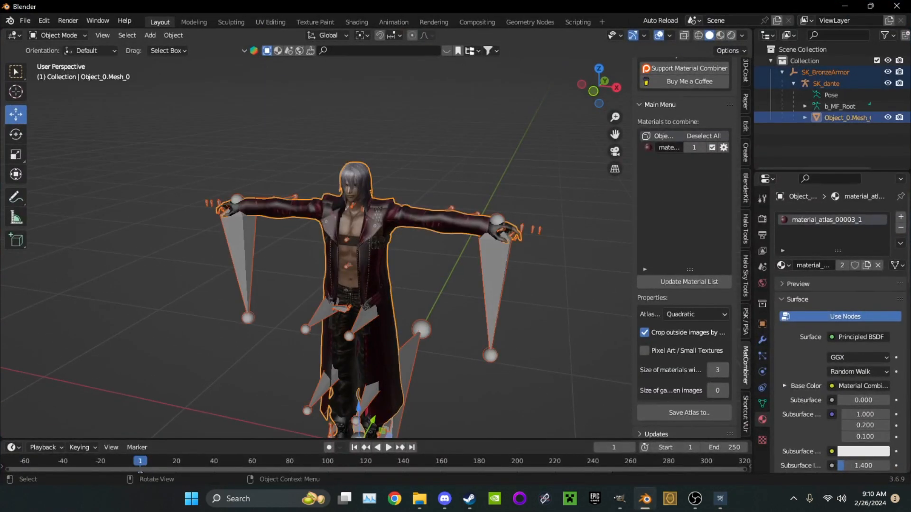
{"action": "middle_click_drag", "start_coordinate": [341, 238], "coordinate": [365, 237]}
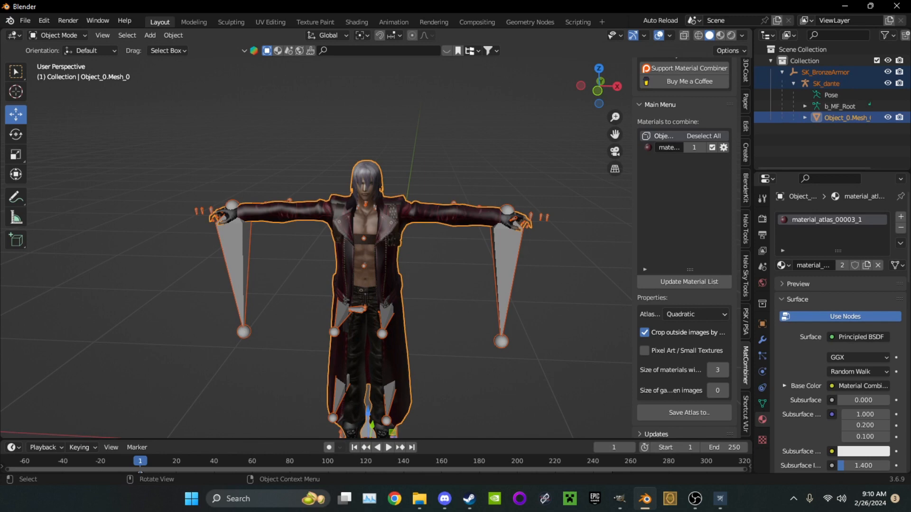
{"action": "key", "text": "Delete"}
Import B_Wp_Armor_BronzeArmor.Mesh.SK_BronzeArmor.fbx from the Desktop and expand its hierarchy down to the armature's mesh
{"action": "left_click", "coordinate": [26, 20]}
{"action": "mouse_move", "coordinate": [71, 174]}
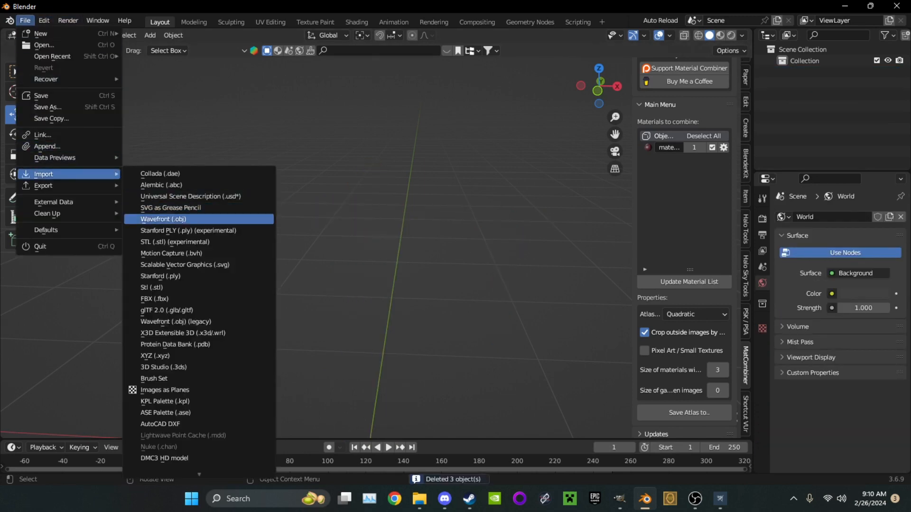
{"action": "left_click", "coordinate": [154, 299]}
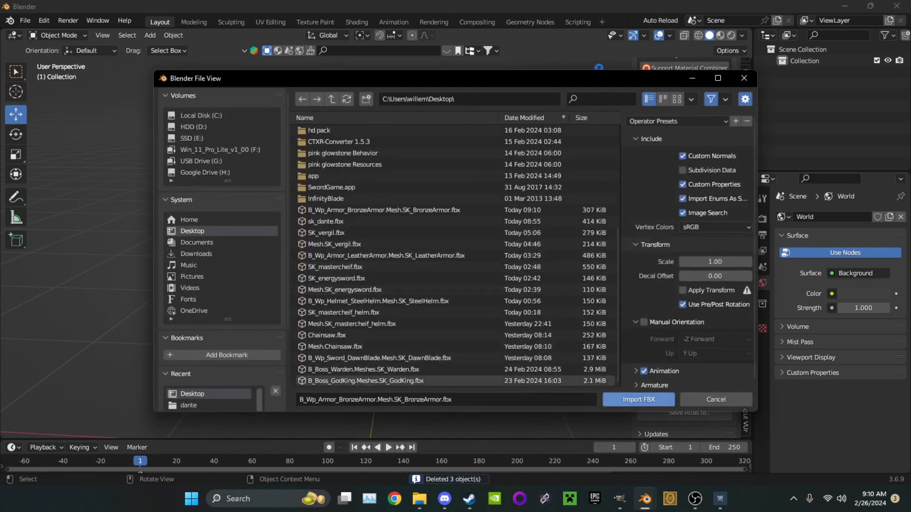
{"action": "left_click", "coordinate": [638, 400]}
{"action": "middle_click_drag", "start_coordinate": [474, 284], "coordinate": [500, 306]}
{"action": "scroll", "coordinate": [376, 248], "scroll_direction": "down", "scroll_amount": 5}
{"action": "middle_click_drag", "start_coordinate": [379, 309], "coordinate": [361, 221], "text": "shift"}
{"action": "scroll", "coordinate": [361, 221], "scroll_direction": "up", "scroll_amount": 4}
{"action": "middle_click_drag", "start_coordinate": [375, 265], "coordinate": [352, 218]}
{"action": "scroll", "coordinate": [359, 213], "scroll_direction": "down", "scroll_amount": 2}
{"action": "scroll", "coordinate": [359, 214], "scroll_direction": "down", "scroll_amount": 5}
{"action": "left_click", "coordinate": [781, 72]}
{"action": "left_click", "coordinate": [793, 83]}
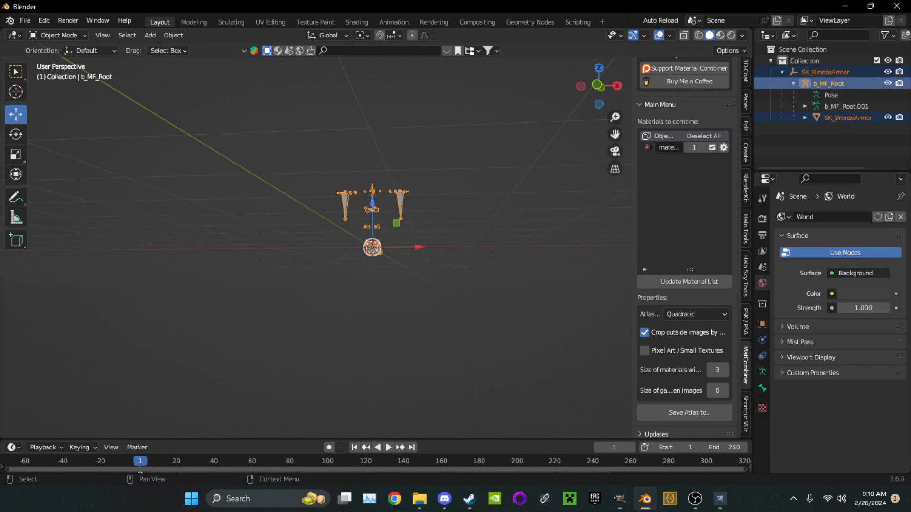
Select the imported SK_BronzeArmor mesh and inspect it in isolation, then return to the full scene
{"action": "left_click", "coordinate": [846, 117]}
{"action": "middle_click_drag", "start_coordinate": [475, 237], "coordinate": [427, 260]}
{"action": "scroll", "coordinate": [427, 260], "scroll_direction": "down", "scroll_amount": 3}
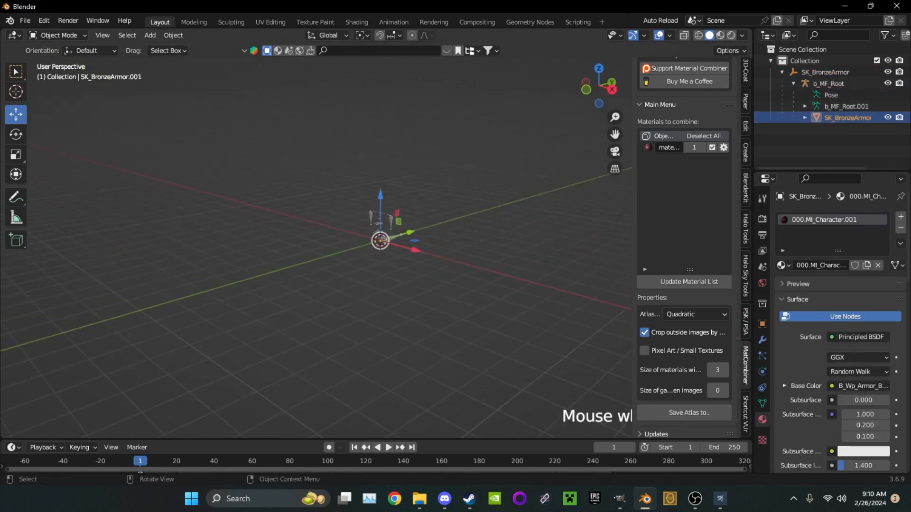
{"action": "key", "text": "KP_Divide"}
{"action": "scroll", "coordinate": [316, 247], "scroll_direction": "down", "scroll_amount": 6}
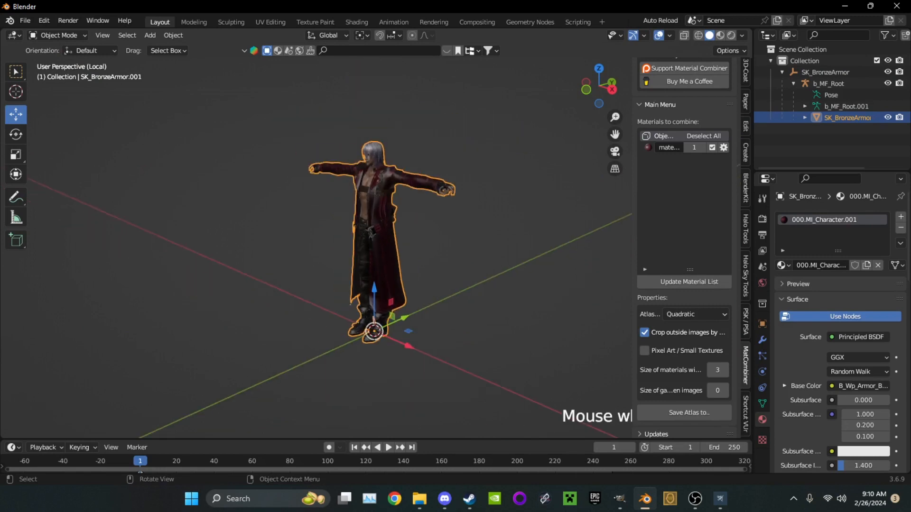
{"action": "key", "text": "KP_Divide"}
{"action": "scroll", "coordinate": [429, 190], "scroll_direction": "down", "scroll_amount": 2}
{"action": "middle_click_drag", "start_coordinate": [429, 190], "coordinate": [483, 184]}
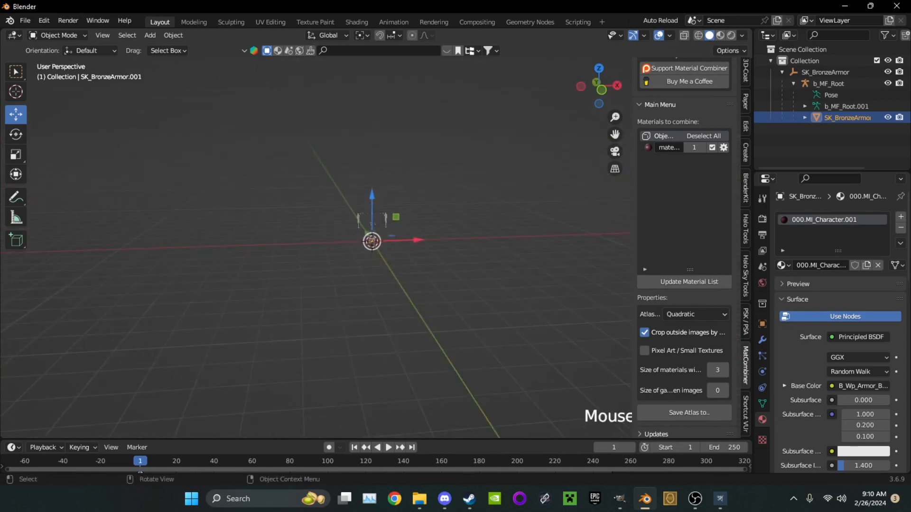
Try to scale the tiny imported mesh up to the size of the armature
{"action": "key", "text": "s"}
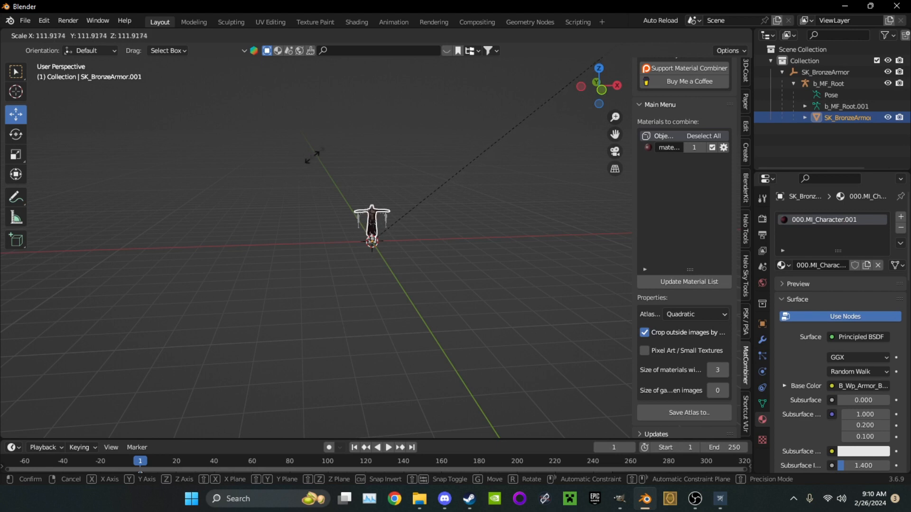
{"action": "left_click", "coordinate": [306, 161]}
{"action": "scroll", "coordinate": [375, 190], "scroll_direction": "up", "scroll_amount": 4}
{"action": "middle_click_drag", "start_coordinate": [374, 190], "coordinate": [355, 254]}
{"action": "scroll", "coordinate": [355, 254], "scroll_direction": "up", "scroll_amount": 1}
{"action": "key", "text": "ctrl+z"}
Scale the SK_BronzeArmor mesh up uniformly by about 102.4 to match the armature
{"action": "scroll", "coordinate": [355, 253], "scroll_direction": "up", "scroll_amount": 4}
{"action": "scroll", "coordinate": [355, 254], "scroll_direction": "down", "scroll_amount": 5}
{"action": "key", "text": "s"}
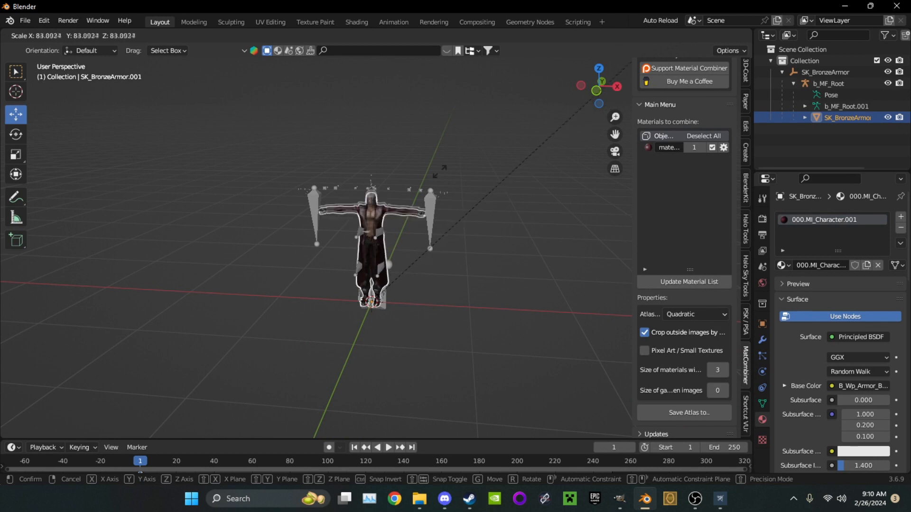
{"action": "left_click", "coordinate": [182, 130]}
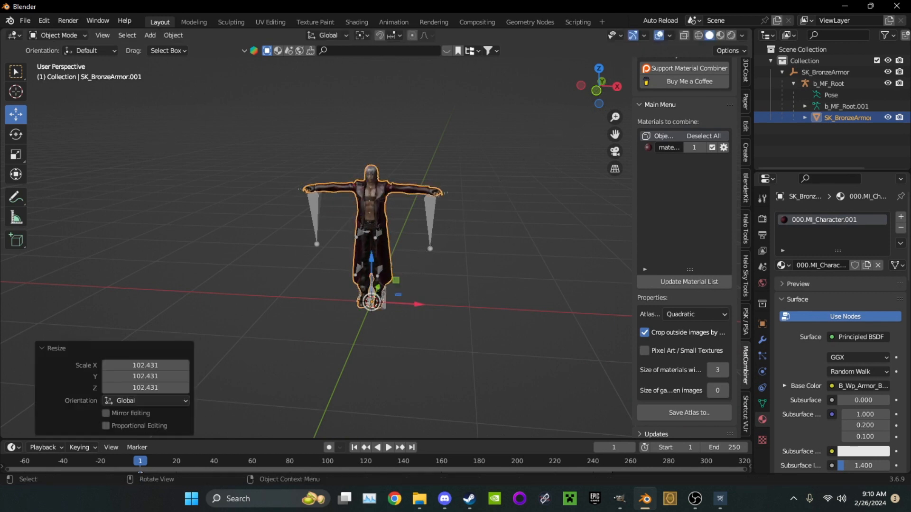
Fine-tune the mesh size with a uniform scale of about 0.993 so the arms fit the bones
{"action": "scroll", "coordinate": [182, 129], "scroll_direction": "up", "scroll_amount": 3}
{"action": "scroll", "coordinate": [442, 150], "scroll_direction": "up", "scroll_amount": 3}
{"action": "key", "text": "s"}
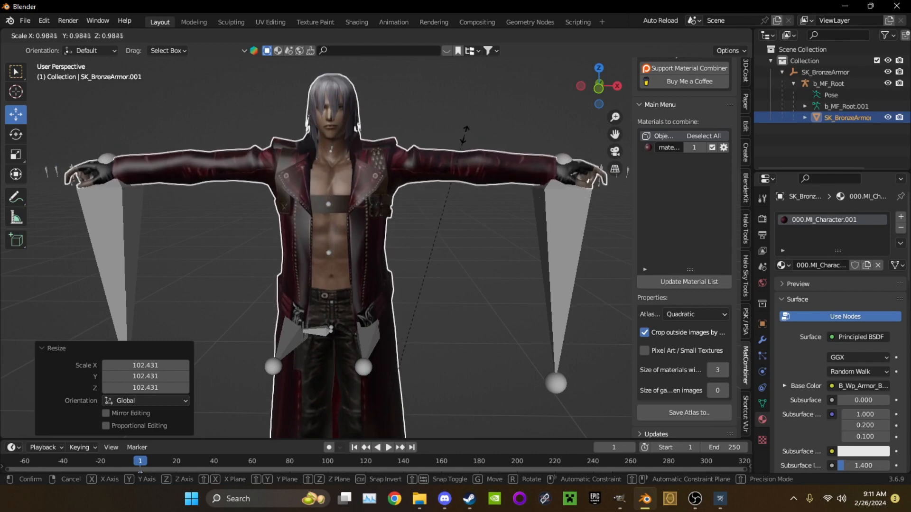
{"action": "left_click", "coordinate": [455, 135]}
{"action": "scroll", "coordinate": [454, 135], "scroll_direction": "down", "scroll_amount": 3}
{"action": "middle_click_drag", "start_coordinate": [455, 135], "coordinate": [443, 136]}
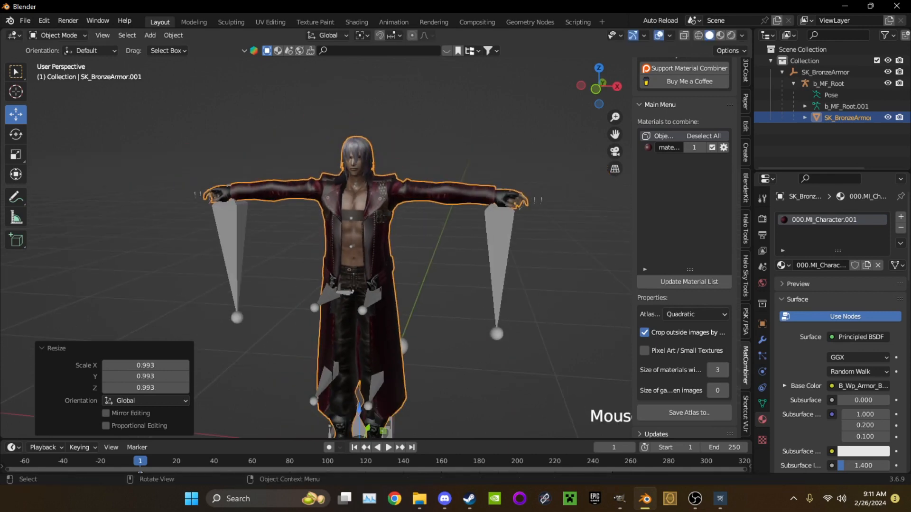
Apply location, rotation and scale to the SK_BronzeArmor mesh
{"action": "left_click", "coordinate": [444, 136]}
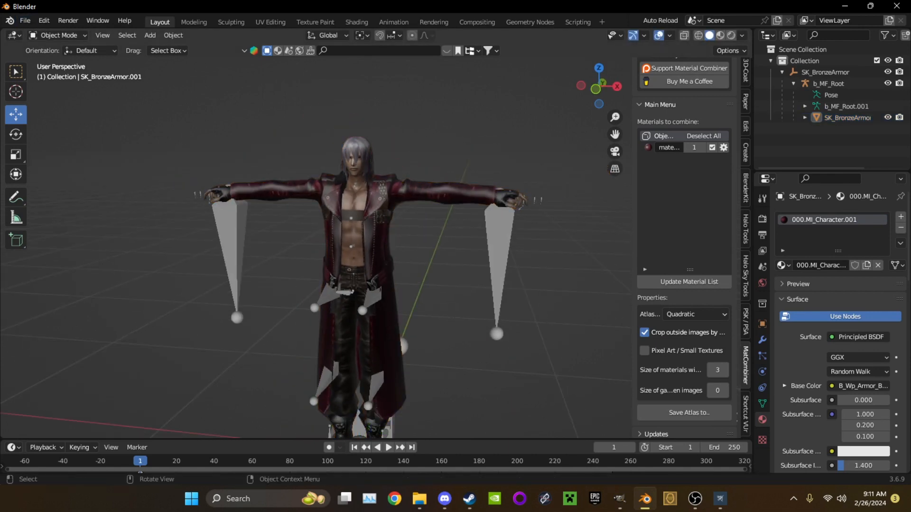
{"action": "left_click", "coordinate": [341, 228]}
{"action": "key", "text": "ctrl+a"}
{"action": "left_click", "coordinate": [328, 229]}
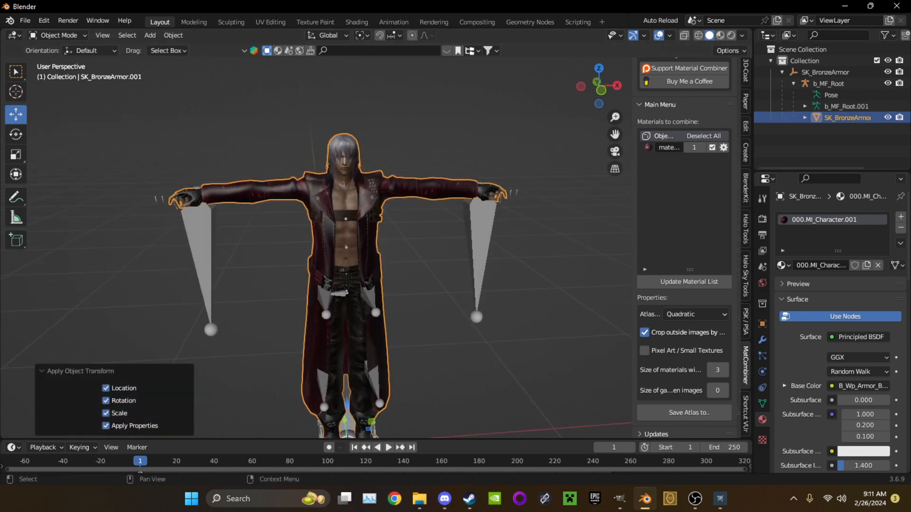
Hide the sidebar and export the scene to the Desktop as sk_dante.fbx, overwriting the existing file
{"action": "key", "text": "n"}
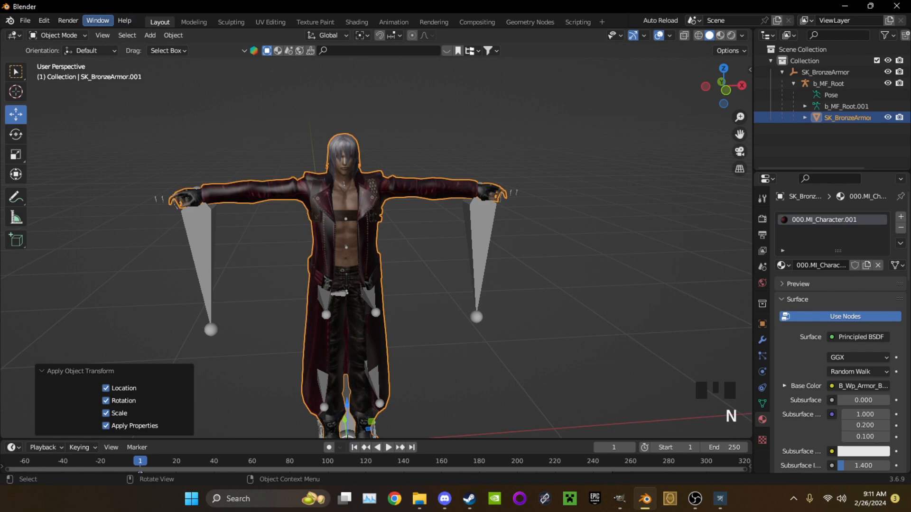
{"action": "left_click", "coordinate": [25, 20]}
{"action": "mouse_move", "coordinate": [71, 185]}
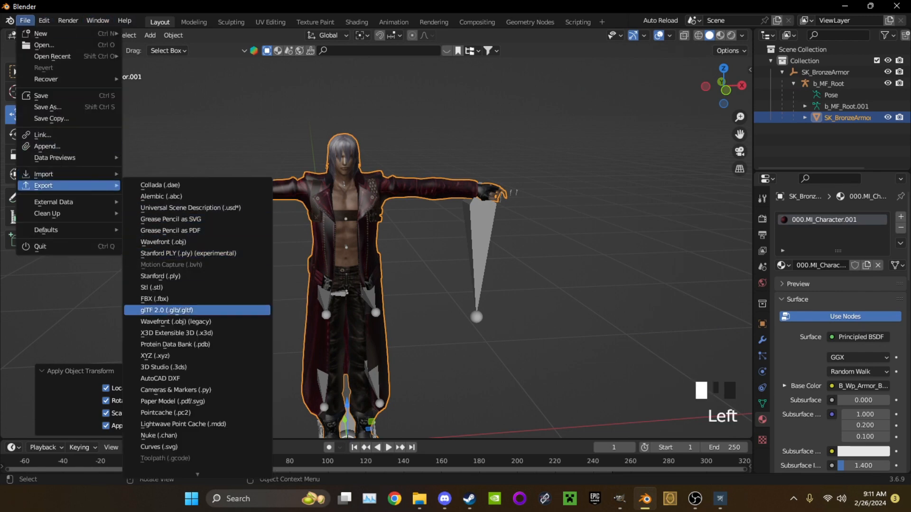
{"action": "left_click", "coordinate": [154, 298]}
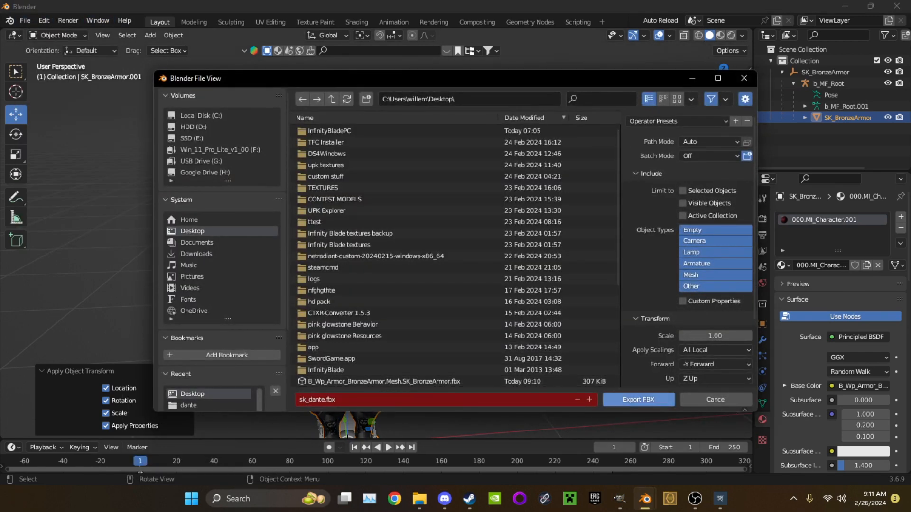
{"action": "left_click", "coordinate": [677, 121]}
{"action": "left_click", "coordinate": [638, 400]}
{"action": "middle_click_drag", "start_coordinate": [565, 157], "coordinate": [522, 209]}
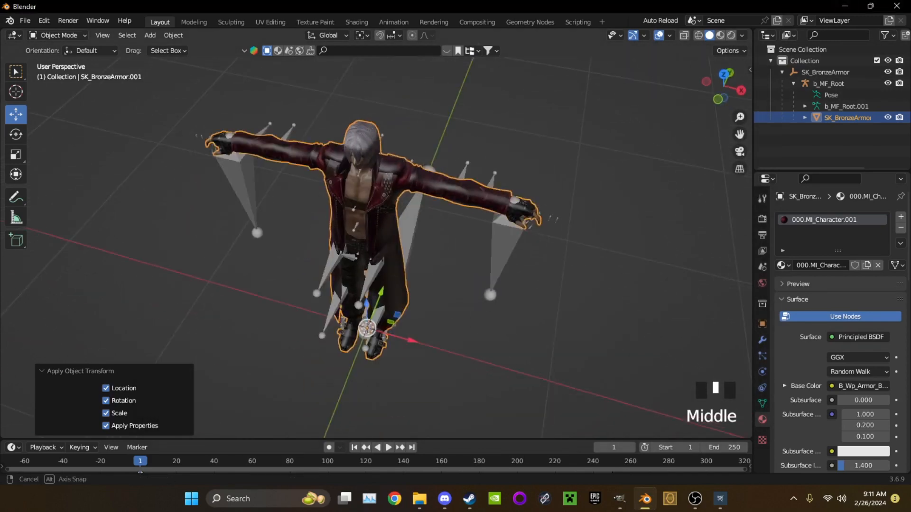
{"action": "left_click", "coordinate": [844, 6]}
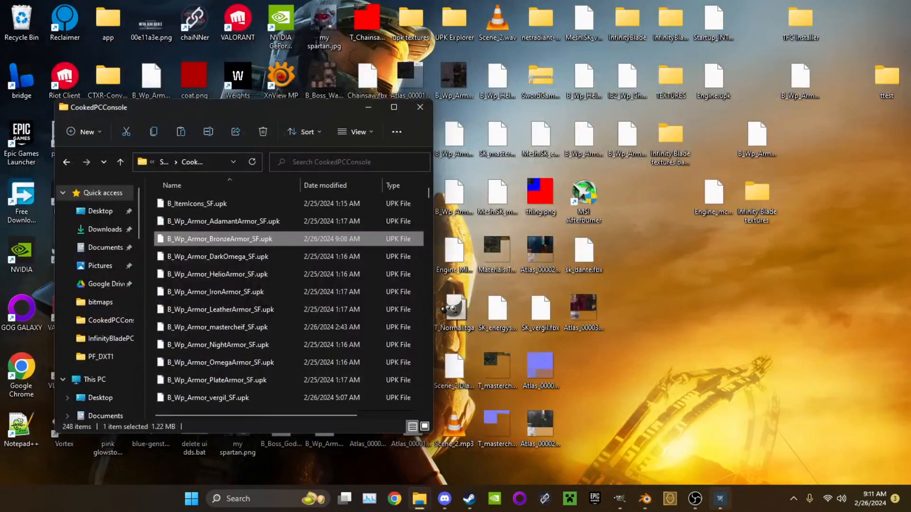
Switch back to UPK Explorer and examine the bones of SK_BronzeArmor in the mesh preview
{"action": "left_click", "coordinate": [720, 499]}
{"action": "left_click", "coordinate": [848, 122]}
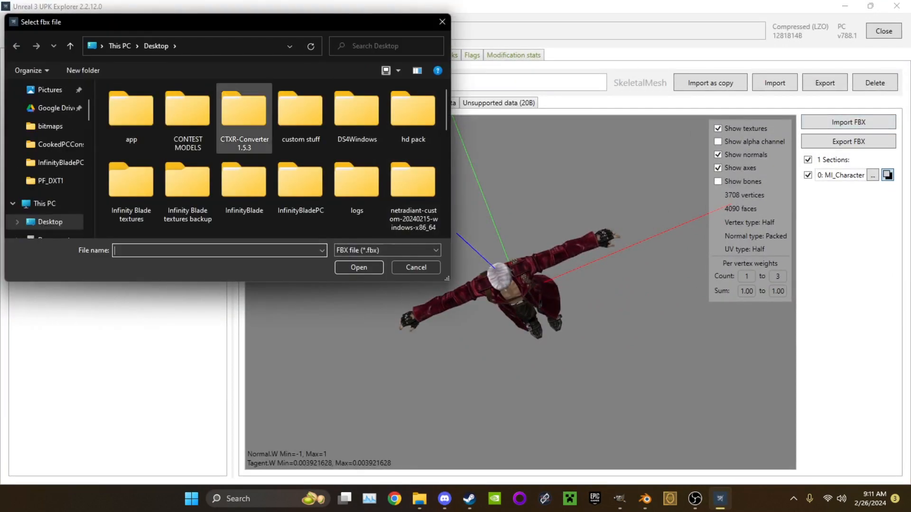
{"action": "left_click", "coordinate": [416, 267]}
{"action": "left_click", "coordinate": [717, 182]}
{"action": "left_click_drag", "start_coordinate": [564, 285], "coordinate": [546, 228]}
{"action": "scroll", "coordinate": [520, 284], "scroll_direction": "down", "scroll_amount": 10}
{"action": "scroll", "coordinate": [520, 292], "scroll_direction": "down", "scroll_amount": 5}
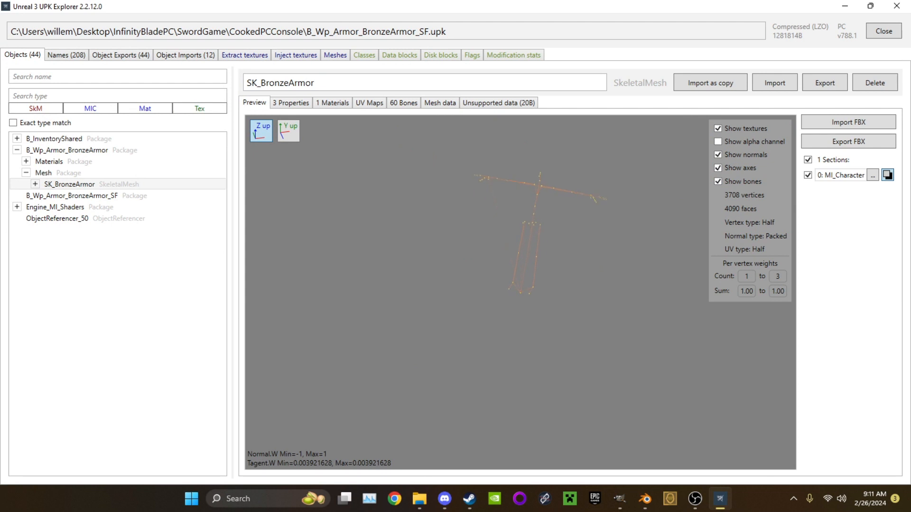
{"action": "scroll", "coordinate": [520, 291], "scroll_direction": "up", "scroll_amount": 10}
Import sk_dante.fbx from the Desktop into the SK_BronzeArmor mesh and check the textured model in the preview
{"action": "left_click", "coordinate": [848, 122]}
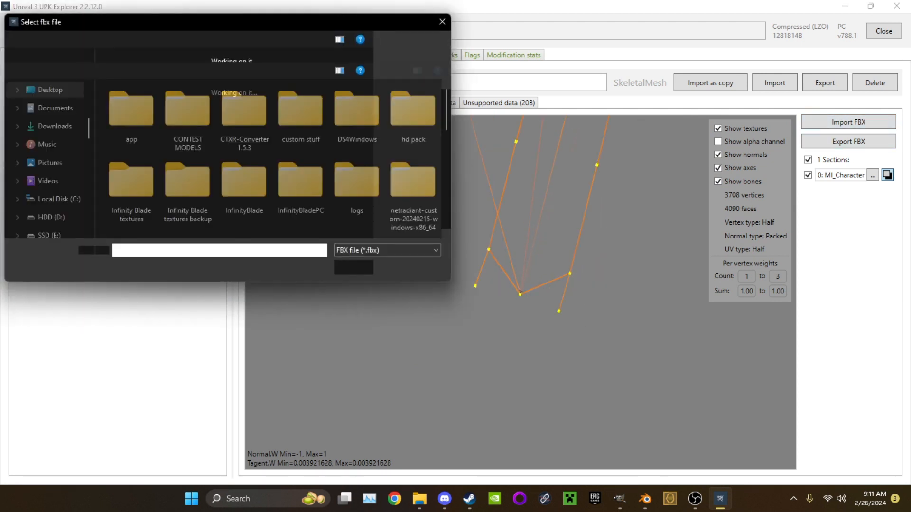
{"action": "scroll", "coordinate": [245, 200], "scroll_direction": "down", "scroll_amount": 5}
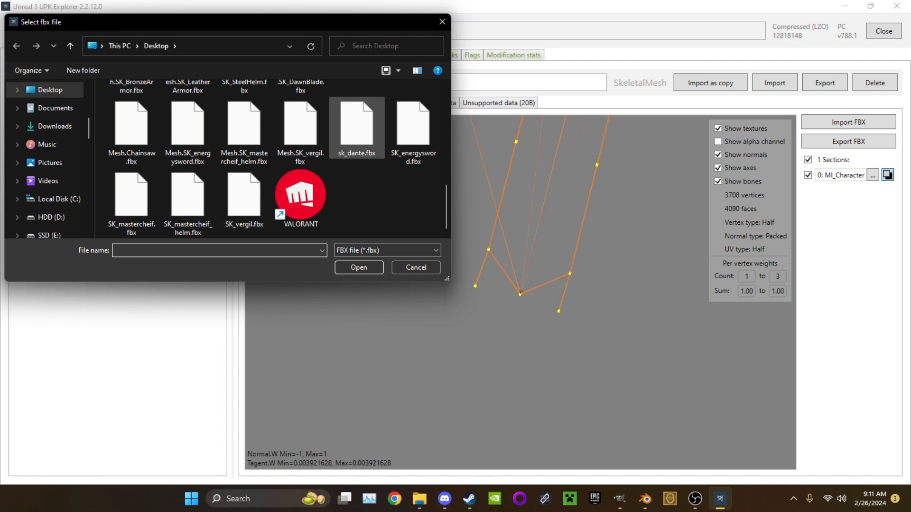
{"action": "double_click", "coordinate": [357, 124]}
{"action": "scroll", "coordinate": [520, 281], "scroll_direction": "down", "scroll_amount": 10}
{"action": "scroll", "coordinate": [521, 281], "scroll_direction": "up", "scroll_amount": 12}
{"action": "scroll", "coordinate": [520, 282], "scroll_direction": "down", "scroll_amount": 4}
{"action": "left_click_drag", "start_coordinate": [521, 282], "coordinate": [519, 354]}
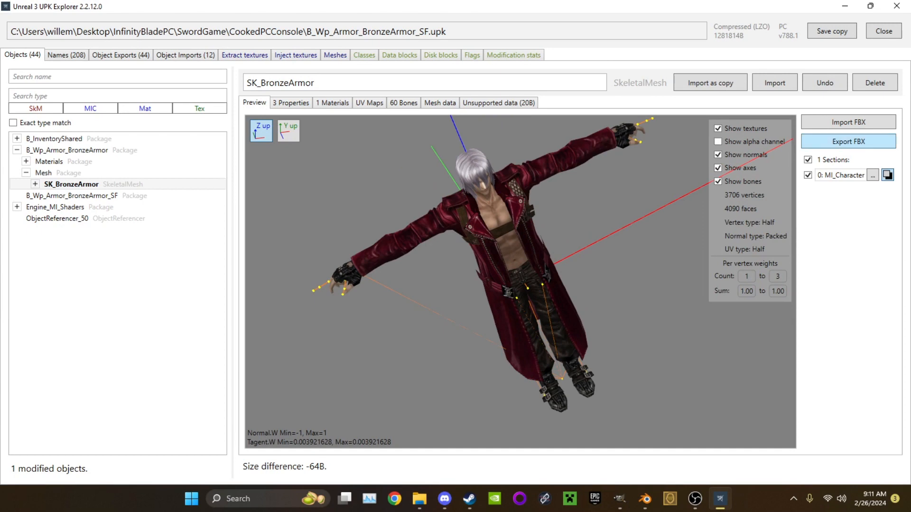
Save a copy of the modified BronzeArmor package and return to the CookedPCConsole folder
{"action": "left_click", "coordinate": [832, 32]}
{"action": "left_click", "coordinate": [658, 275]}
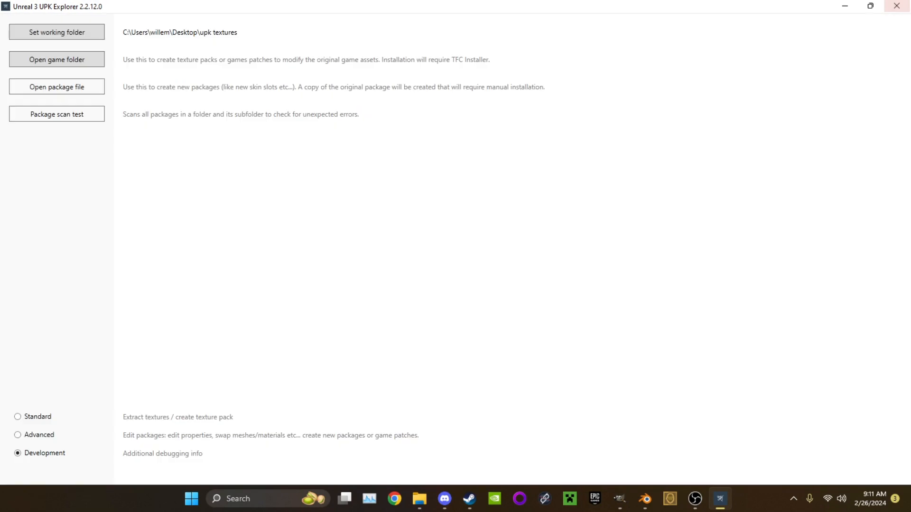
{"action": "left_click", "coordinate": [845, 6]}
Delete the old B_Wp_Armor_BronzeArmor_SF.upk from the CookedPCConsole folder
{"action": "left_click", "coordinate": [256, 221]}
{"action": "left_click", "coordinate": [256, 239]}
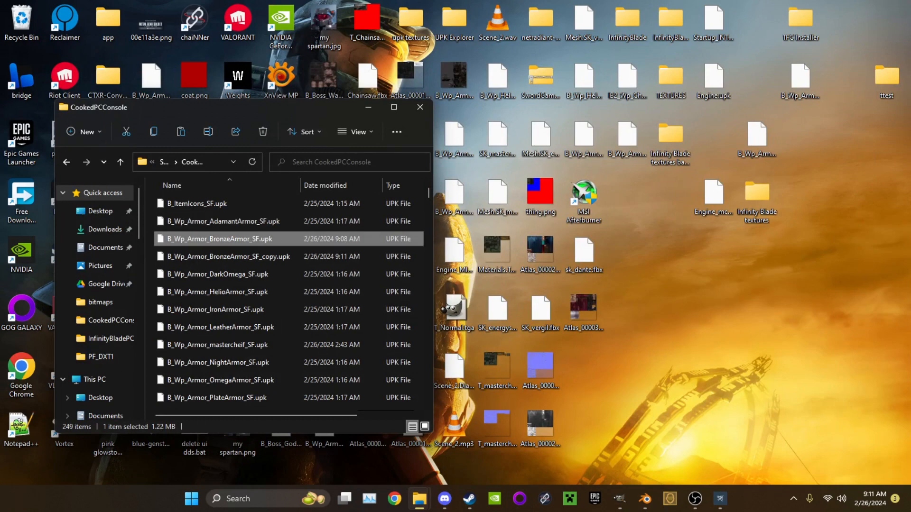
{"action": "key", "text": "Delete"}
Rename the copied package file to B_Wp_Armor_BronzeArmor_SF.upk
{"action": "right_click", "coordinate": [266, 242]}
{"action": "left_click", "coordinate": [325, 254]}
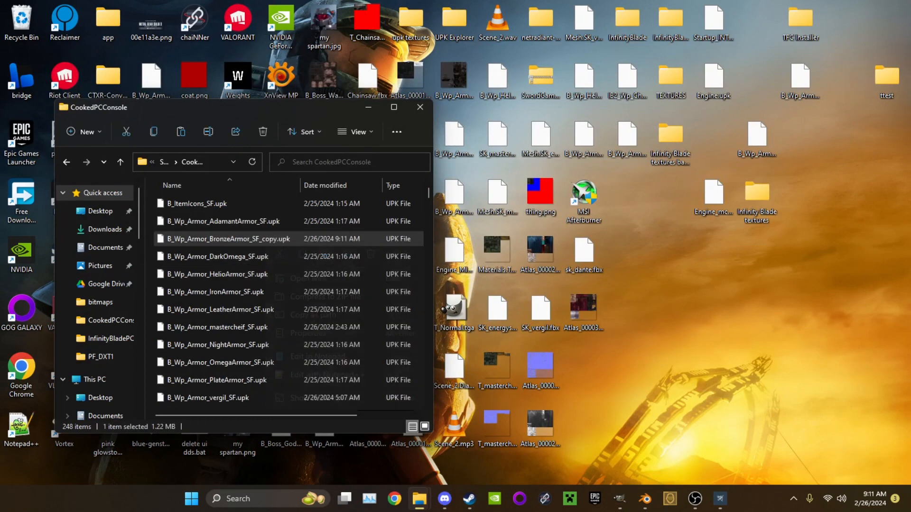
{"action": "key", "text": "Right"}
{"action": "key", "text": "BackSpace"}
{"action": "key", "text": "BackSpace"}
{"action": "key", "text": "BackSpace"}
{"action": "key", "text": "BackSpace"}
{"action": "key", "text": "BackSpace"}
{"action": "key", "text": "Return"}
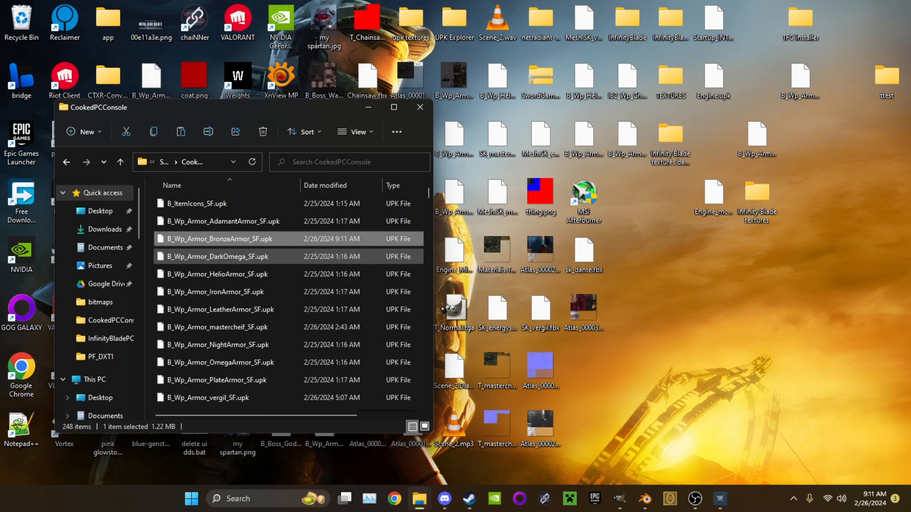
Launch Infinity Blade from the Steam library, start playing and open the character's stats screen
{"action": "left_click", "coordinate": [469, 499]}
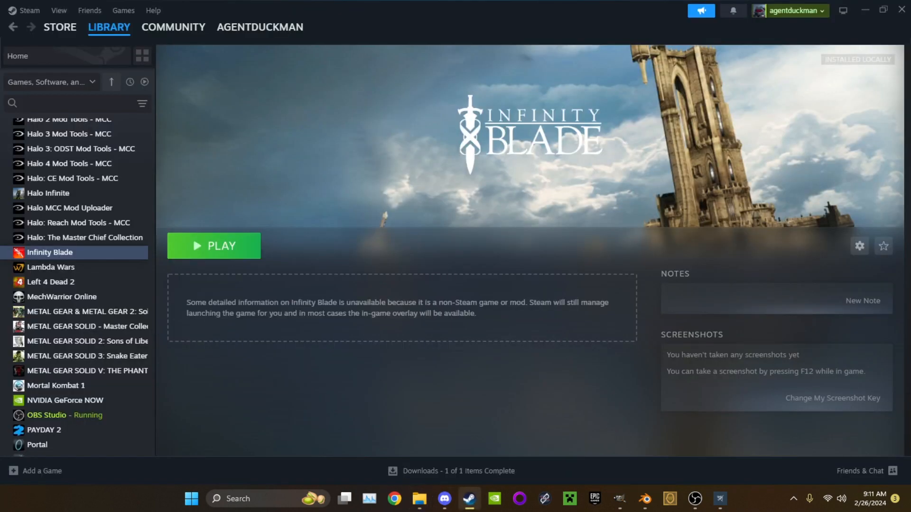
{"action": "left_click", "coordinate": [214, 245]}
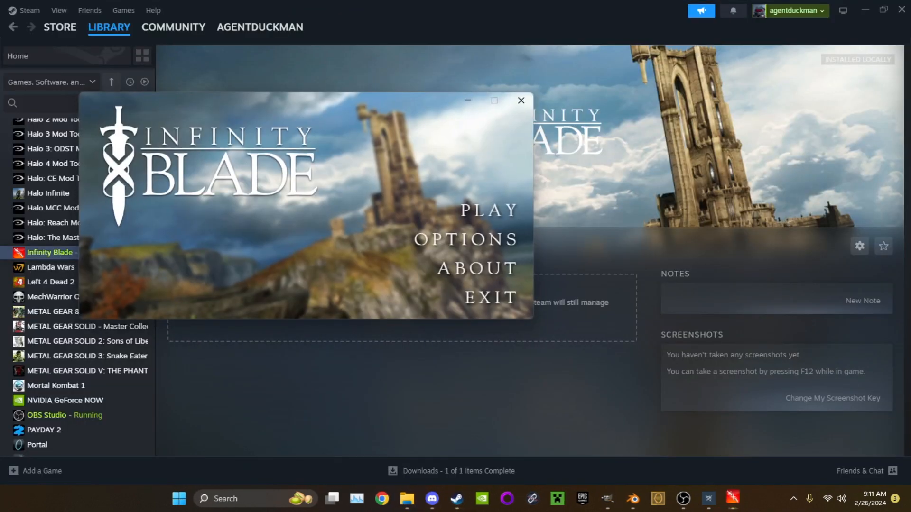
{"action": "left_click", "coordinate": [489, 211]}
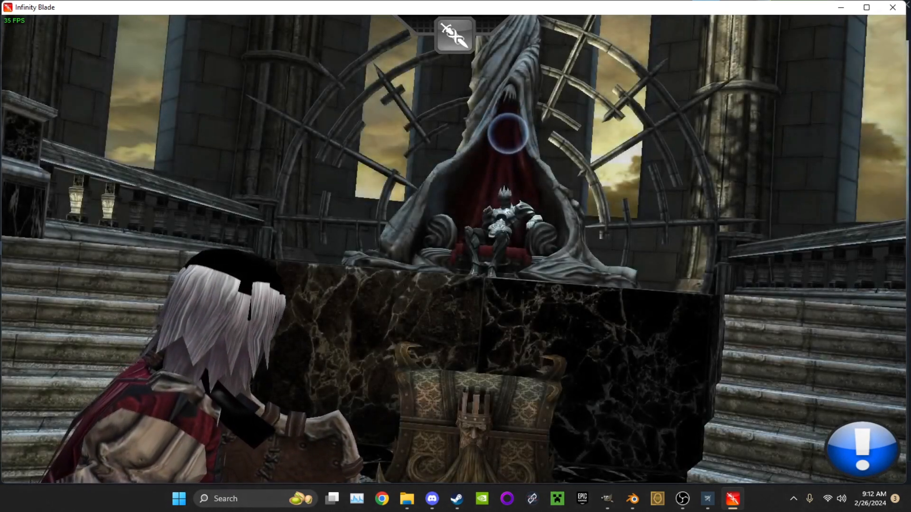
{"action": "left_click", "coordinate": [455, 36]}
{"action": "left_click", "coordinate": [452, 79]}
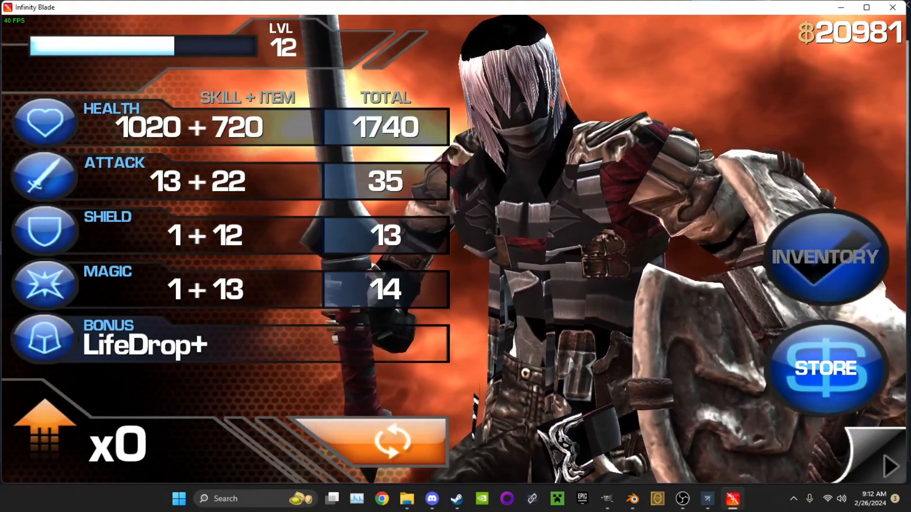
Rerun the last in-game console command, examine the modded armor up close, and close the game
{"action": "key", "text": "grave"}
{"action": "key", "text": "grave"}
{"action": "key", "text": "Up"}
{"action": "key", "text": "Return"}
{"action": "key", "text": "d"}
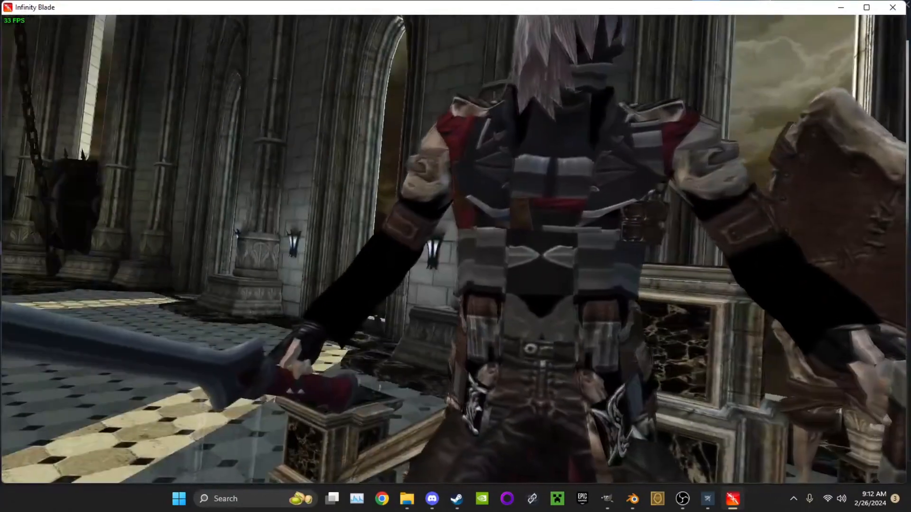
{"action": "left_click", "coordinate": [893, 7]}
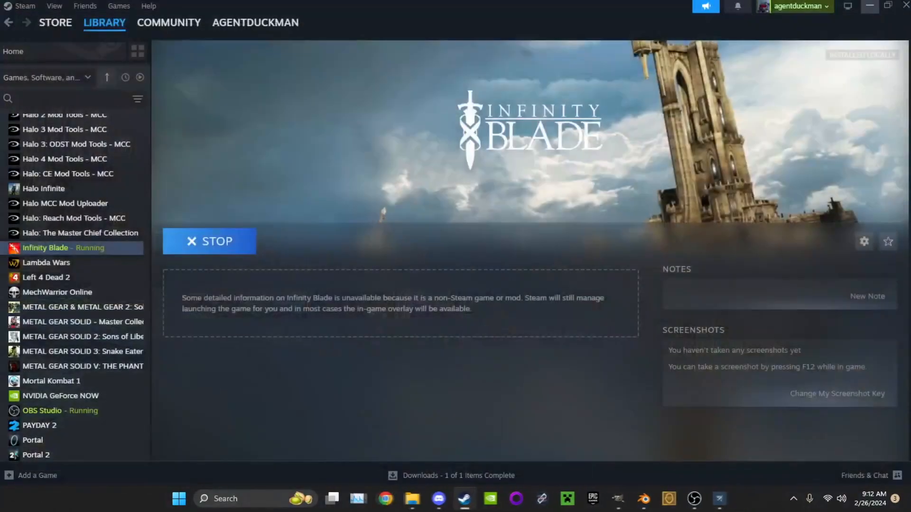
{"action": "left_click", "coordinate": [869, 4]}
Switch back to UPK Explorer and open the package B_Wp_Armor_BronzeArmor_SF.upk
{"action": "left_click", "coordinate": [720, 498]}
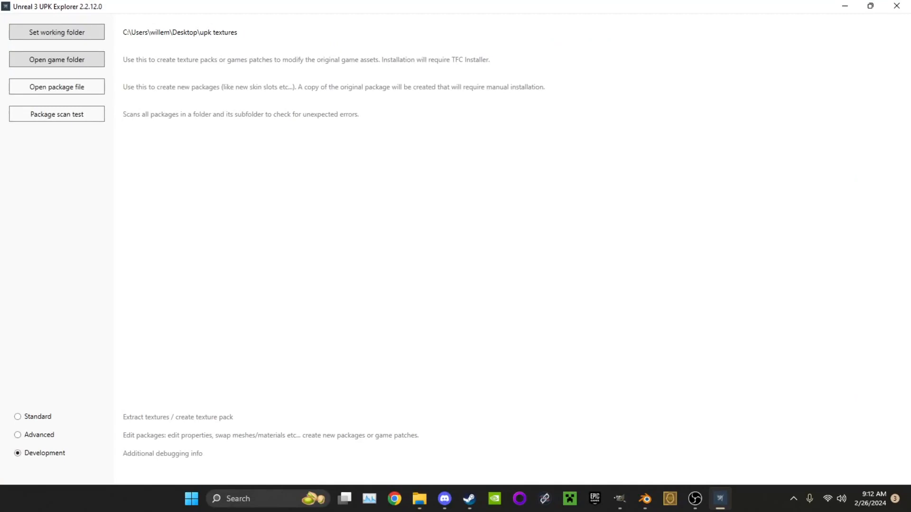
{"action": "left_click", "coordinate": [57, 87]}
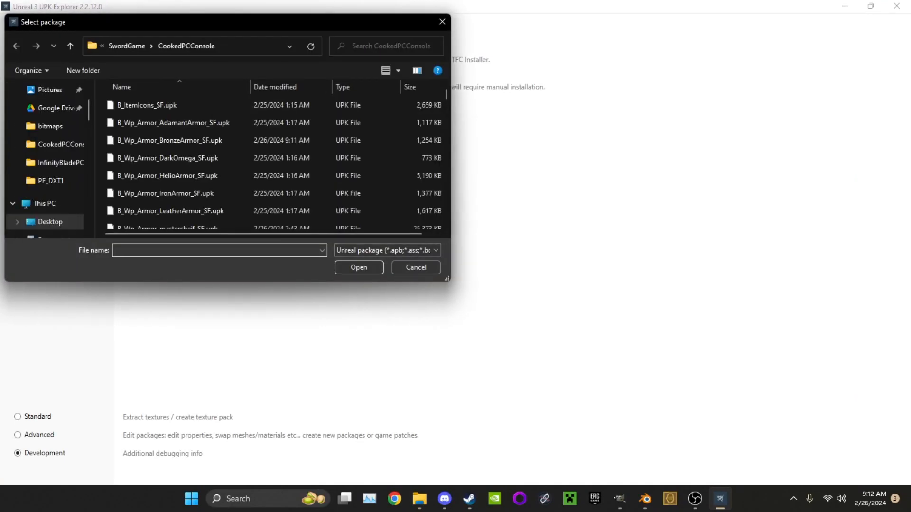
{"action": "scroll", "coordinate": [273, 161], "scroll_direction": "down", "scroll_amount": 2}
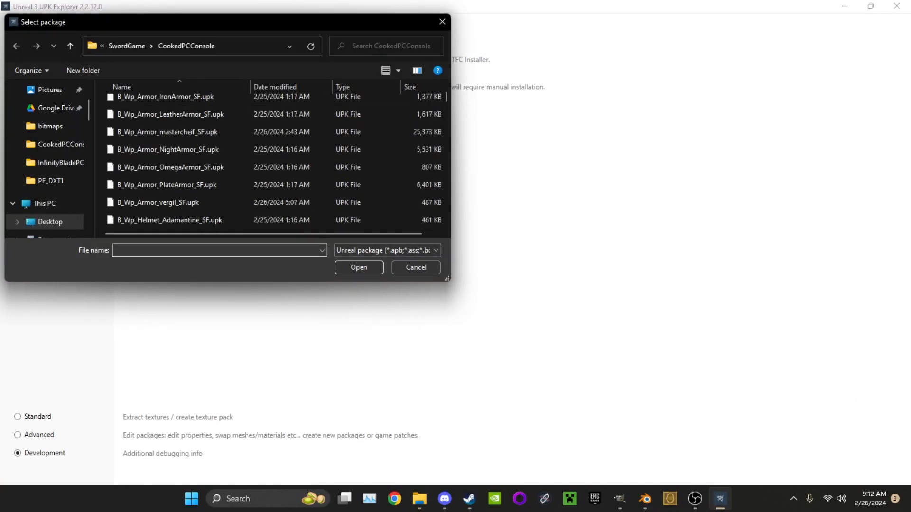
{"action": "scroll", "coordinate": [272, 161], "scroll_direction": "up", "scroll_amount": 2}
{"action": "double_click", "coordinate": [169, 140]}
{"action": "left_click", "coordinate": [448, 225]}
{"action": "left_click", "coordinate": [420, 297]}
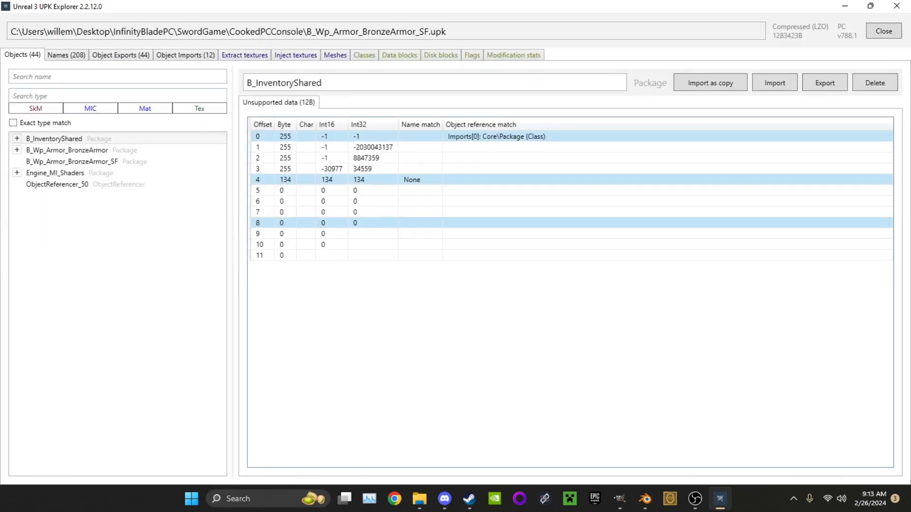
Examine MI_Character and the D, N and S textures in the BronzeArmor materials package
{"action": "double_click", "coordinate": [67, 150]}
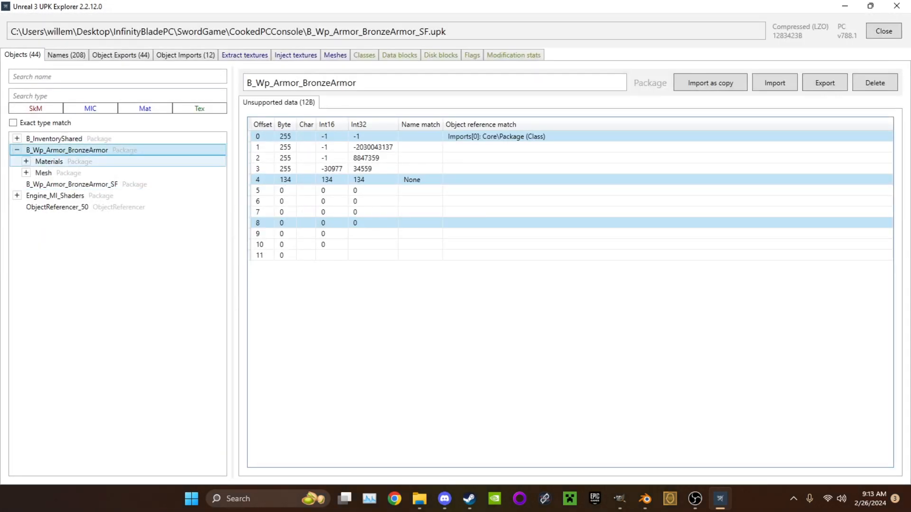
{"action": "left_click", "coordinate": [48, 162]}
{"action": "left_click", "coordinate": [26, 161]}
{"action": "left_click", "coordinate": [64, 172]}
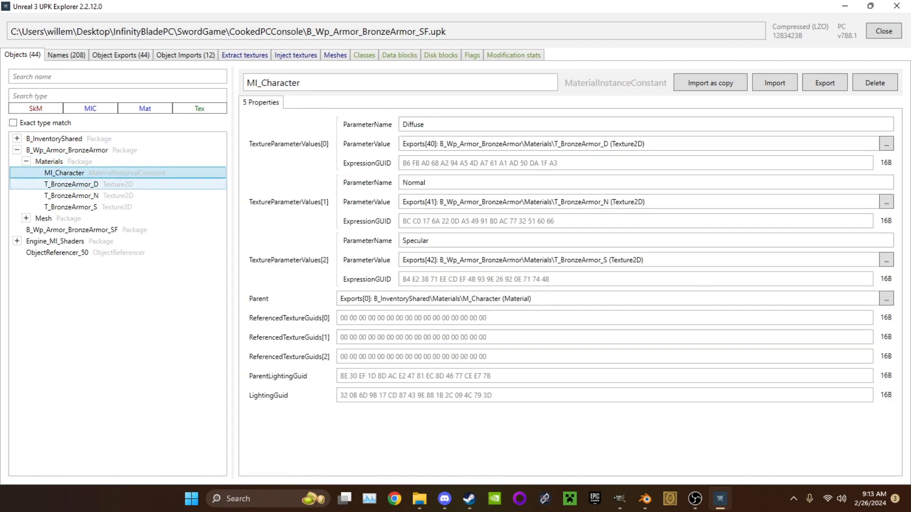
{"action": "left_click", "coordinate": [71, 184]}
{"action": "left_click", "coordinate": [71, 196]}
{"action": "left_click", "coordinate": [70, 207]}
{"action": "left_click", "coordinate": [71, 196]}
{"action": "left_click", "coordinate": [71, 184]}
{"action": "left_click", "coordinate": [64, 173]}
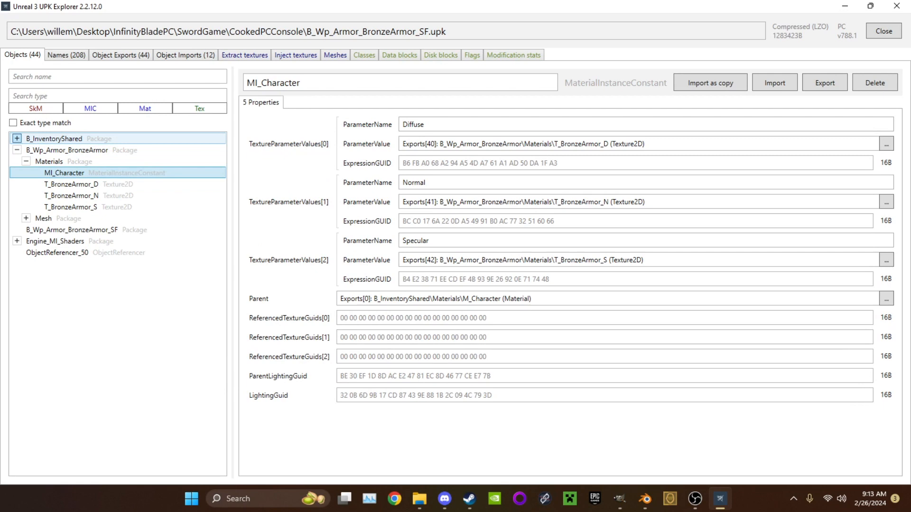
Examine the M_Character material in B_InventoryShared and its scalar and texture sample expressions
{"action": "left_click", "coordinate": [17, 138]}
{"action": "left_click", "coordinate": [26, 150]}
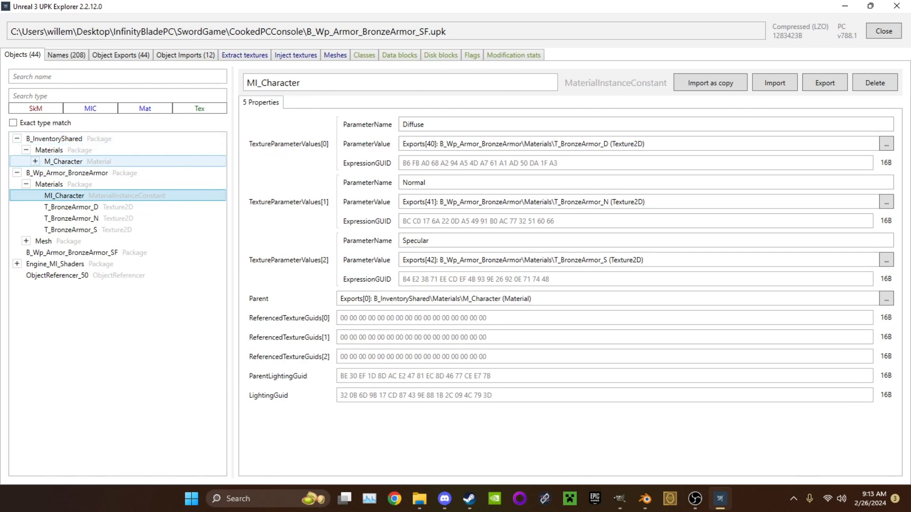
{"action": "left_click", "coordinate": [63, 161]}
{"action": "left_click", "coordinate": [36, 162]}
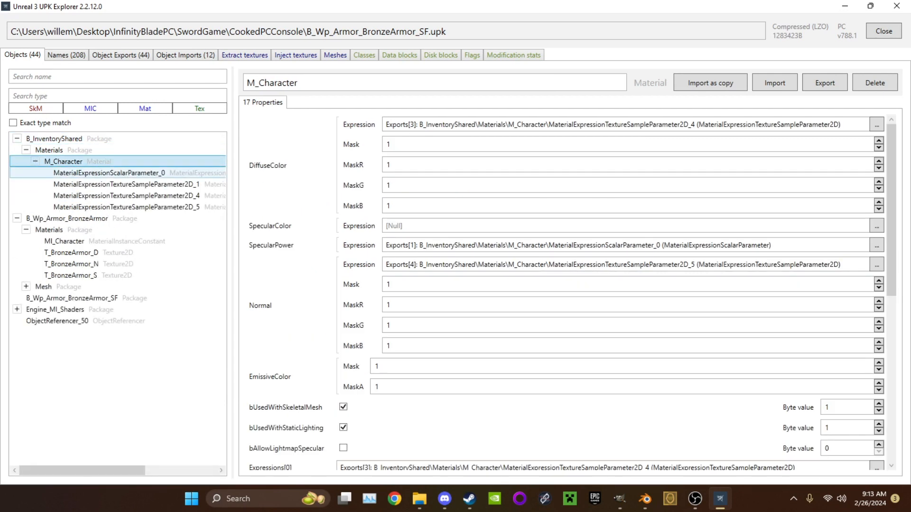
{"action": "left_click", "coordinate": [109, 173]}
{"action": "left_click", "coordinate": [125, 184]}
{"action": "left_click", "coordinate": [126, 195]}
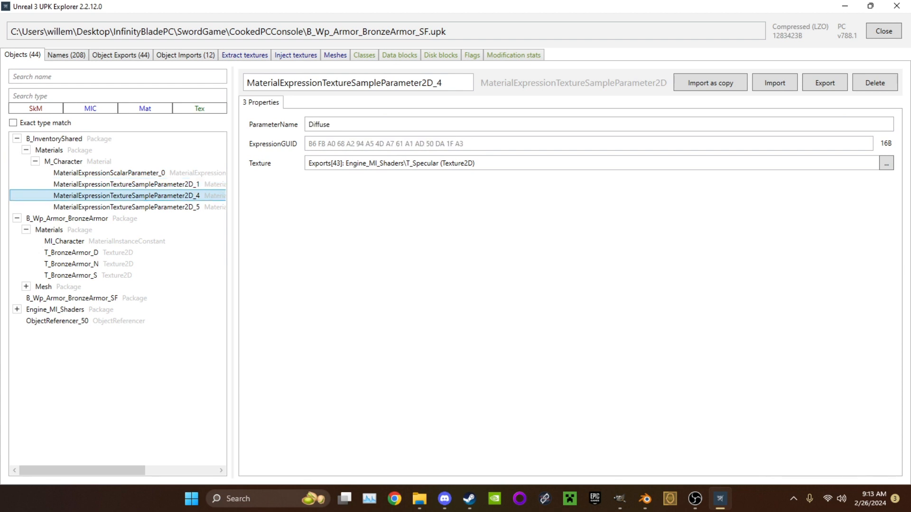
{"action": "left_click", "coordinate": [26, 150]}
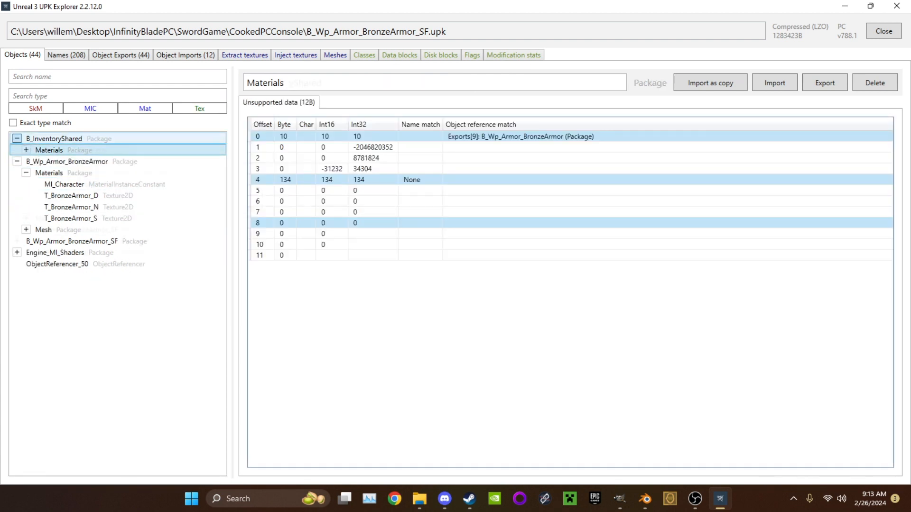
{"action": "left_click", "coordinate": [17, 138]}
Open SK_BronzeArmor, toggle its section's visibility off and on, and inspect the model in the preview
{"action": "left_click", "coordinate": [26, 218]}
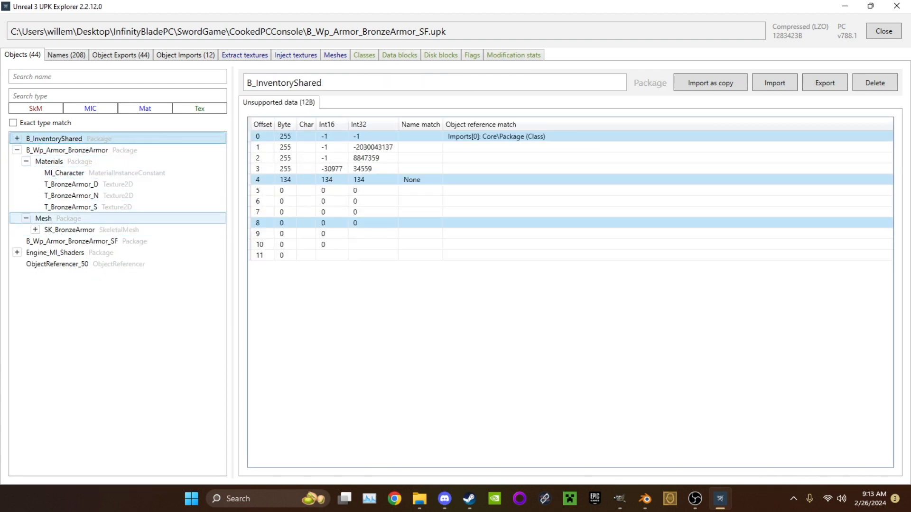
{"action": "left_click", "coordinate": [35, 230]}
{"action": "left_click", "coordinate": [70, 229]}
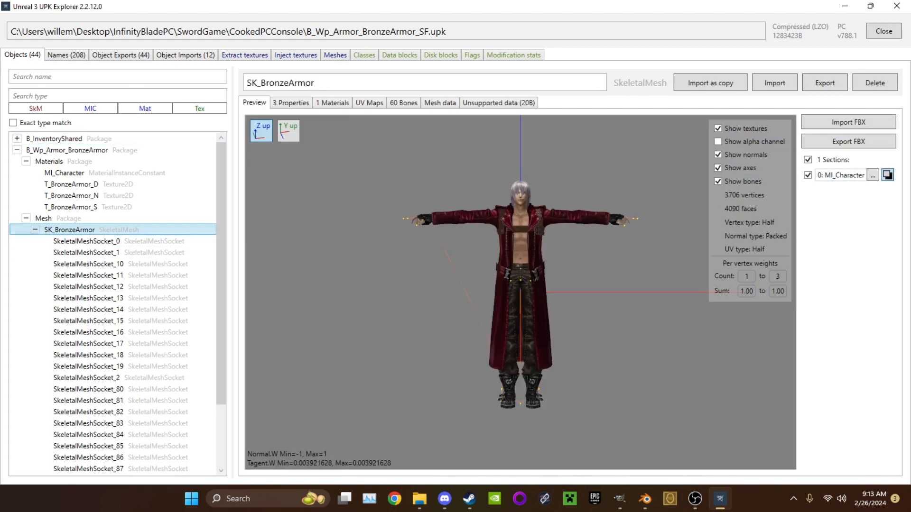
{"action": "left_click", "coordinate": [808, 175]}
{"action": "left_click", "coordinate": [808, 175]}
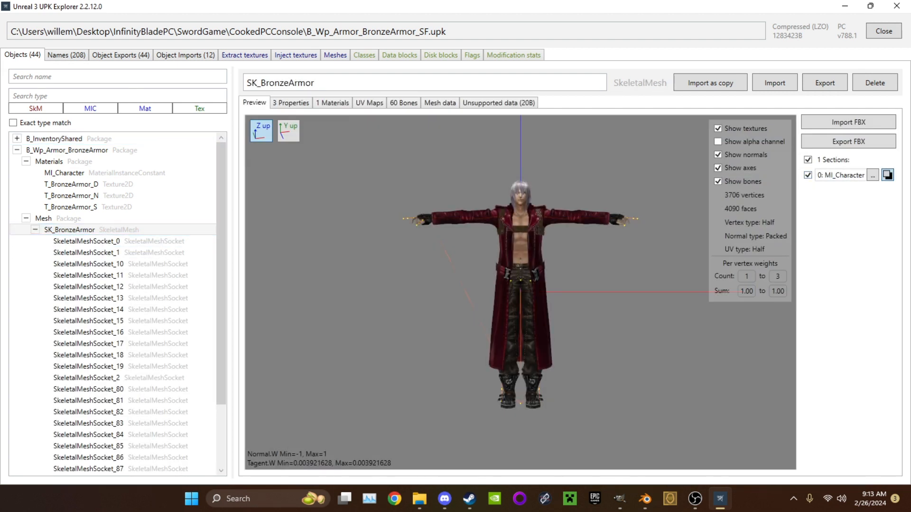
{"action": "right_click_drag", "start_coordinate": [569, 275], "coordinate": [543, 294]}
{"action": "scroll", "coordinate": [542, 294], "scroll_direction": "up", "scroll_amount": 5}
{"action": "scroll", "coordinate": [542, 294], "scroll_direction": "down", "scroll_amount": 5}
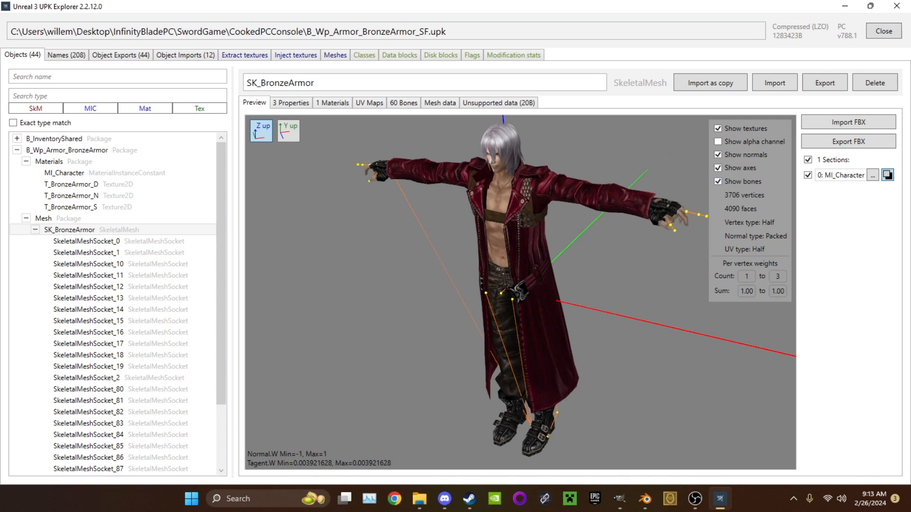
Clear section 0's material to NULL and reassign B_Wp_Armor_BronzeArmor\Materials\MI_Character to it
{"action": "left_click", "coordinate": [872, 175]}
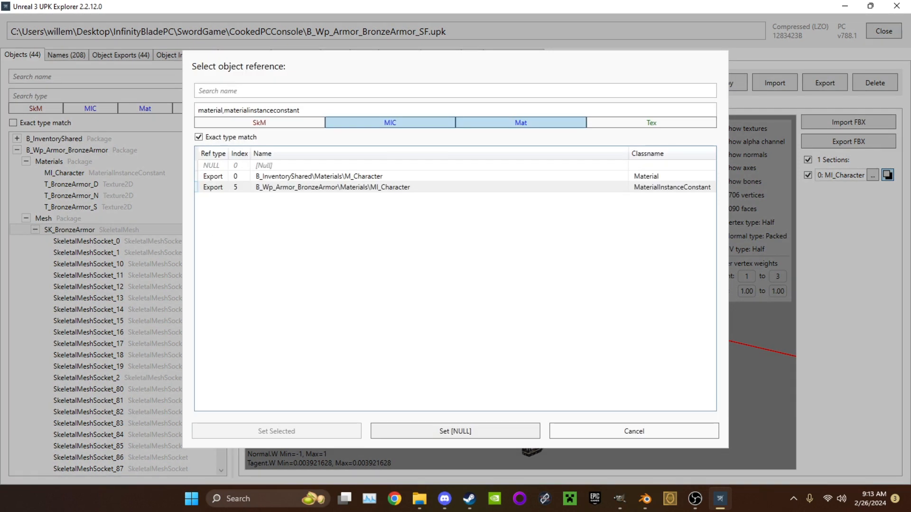
{"action": "left_click", "coordinate": [455, 431]}
{"action": "left_click", "coordinate": [872, 175]}
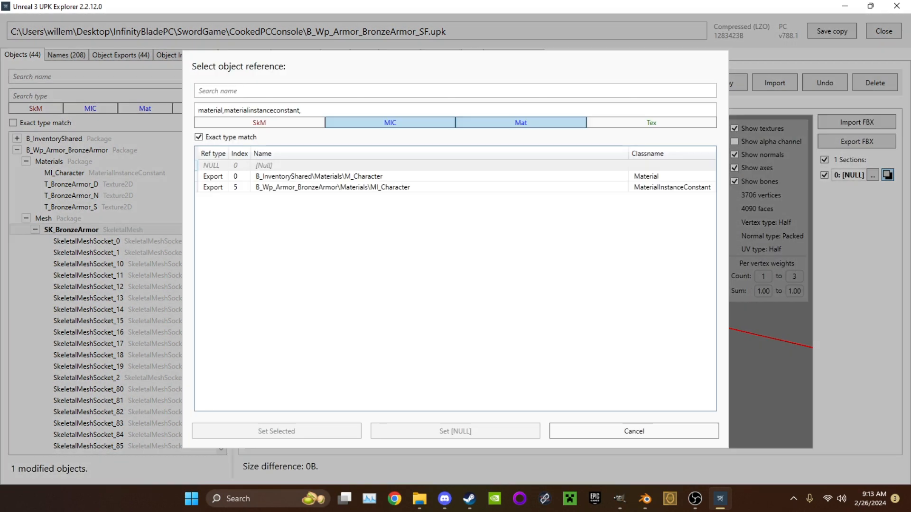
{"action": "left_click", "coordinate": [332, 187]}
{"action": "left_click", "coordinate": [276, 431]}
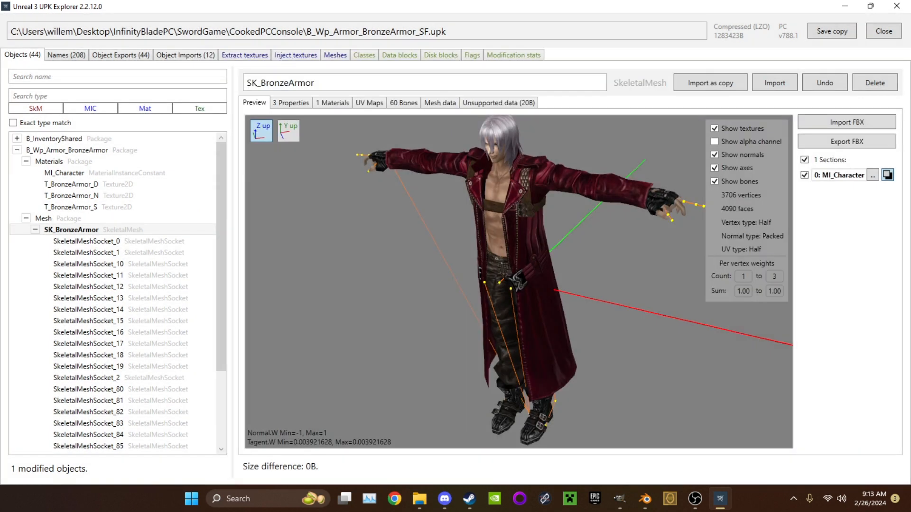
Examine the materials, socket properties and UV map of SK_BronzeArmor
{"action": "left_click_drag", "start_coordinate": [550, 284], "coordinate": [502, 282]}
{"action": "left_click", "coordinate": [332, 103]}
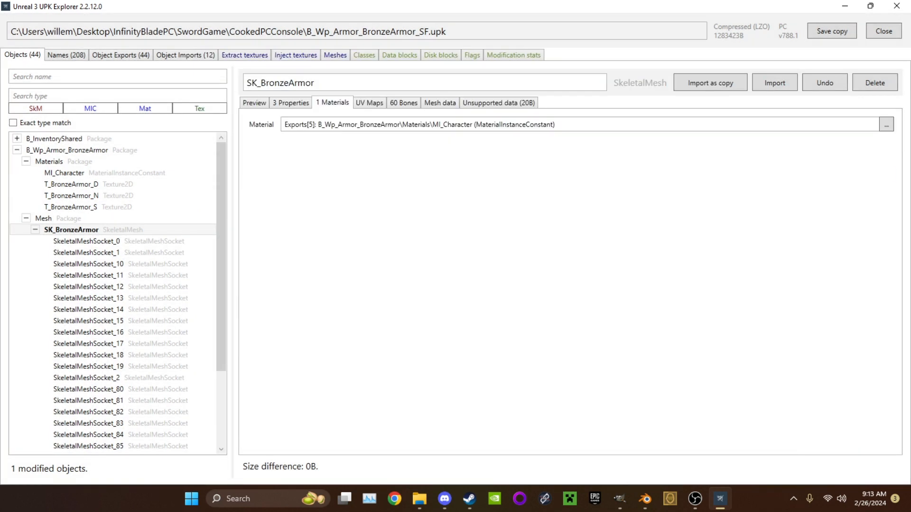
{"action": "left_click", "coordinate": [291, 103]}
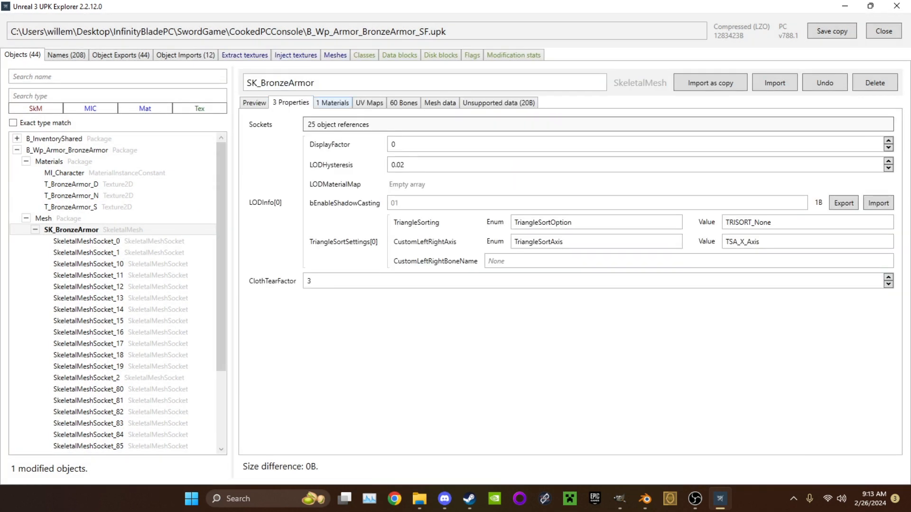
{"action": "left_click", "coordinate": [338, 124]}
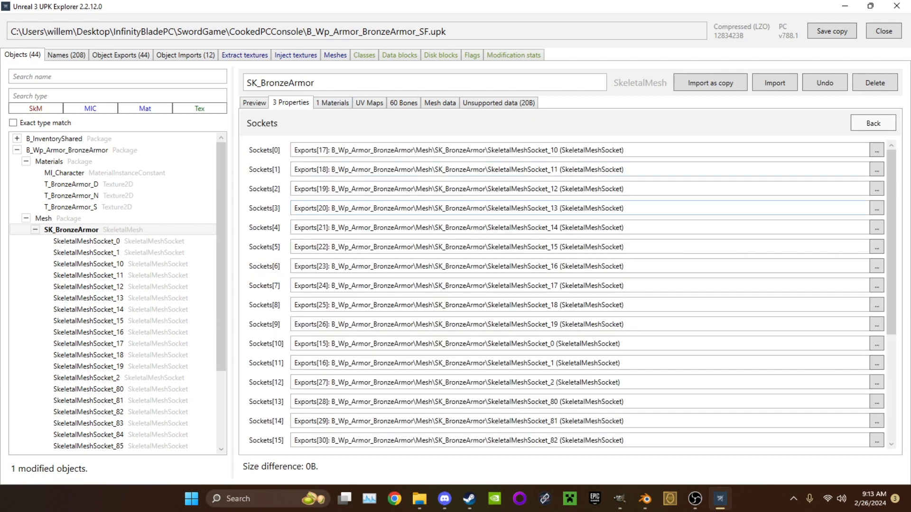
{"action": "left_click", "coordinate": [332, 103]}
{"action": "left_click", "coordinate": [369, 103]}
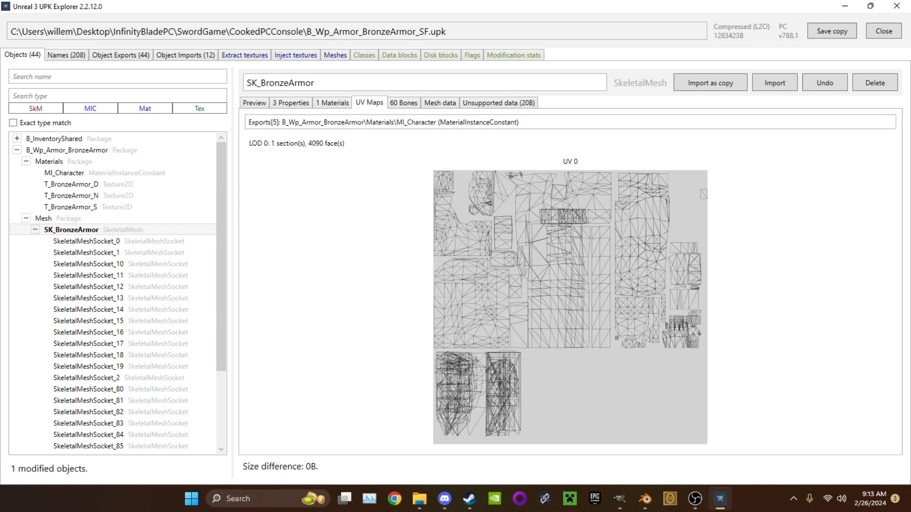
Examine SK_BronzeArmor's bones, mesh data, unsupported data and preview, and check the textures in the package
{"action": "left_click", "coordinate": [403, 103]}
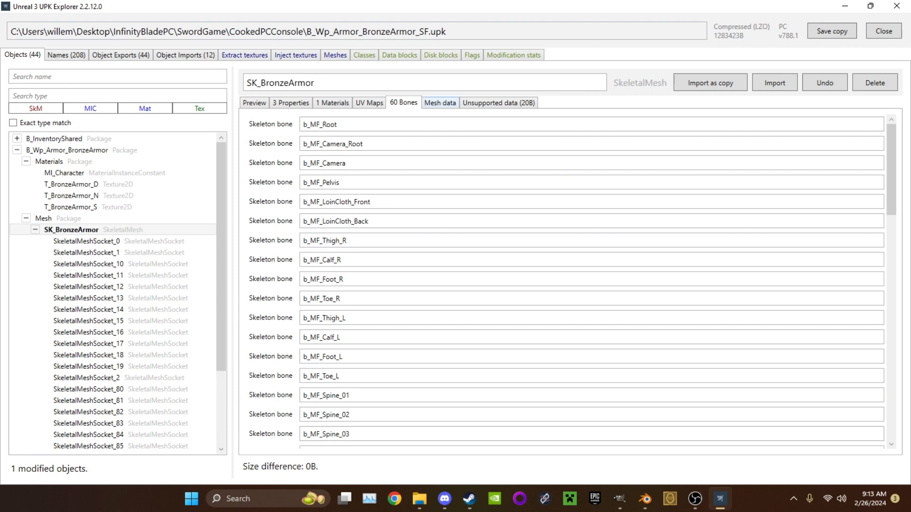
{"action": "left_click", "coordinate": [440, 103]}
{"action": "left_click", "coordinate": [499, 103]}
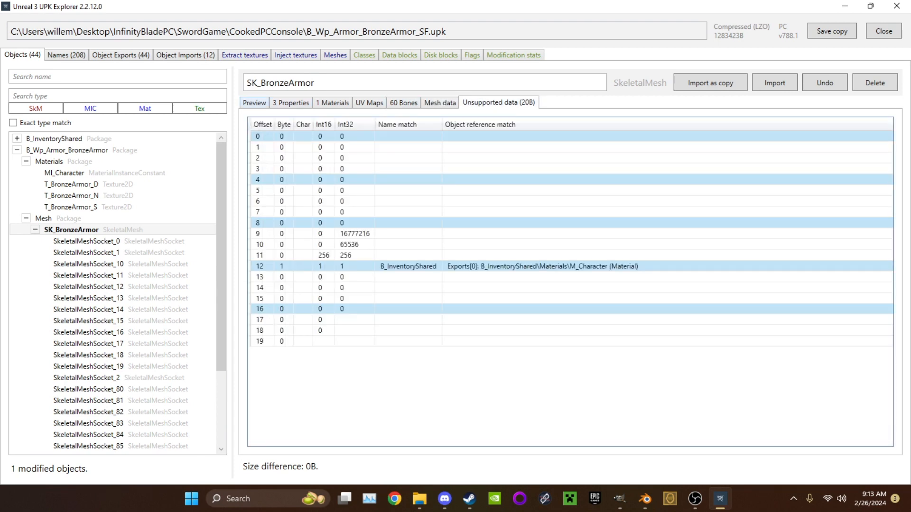
{"action": "left_click", "coordinate": [254, 103]}
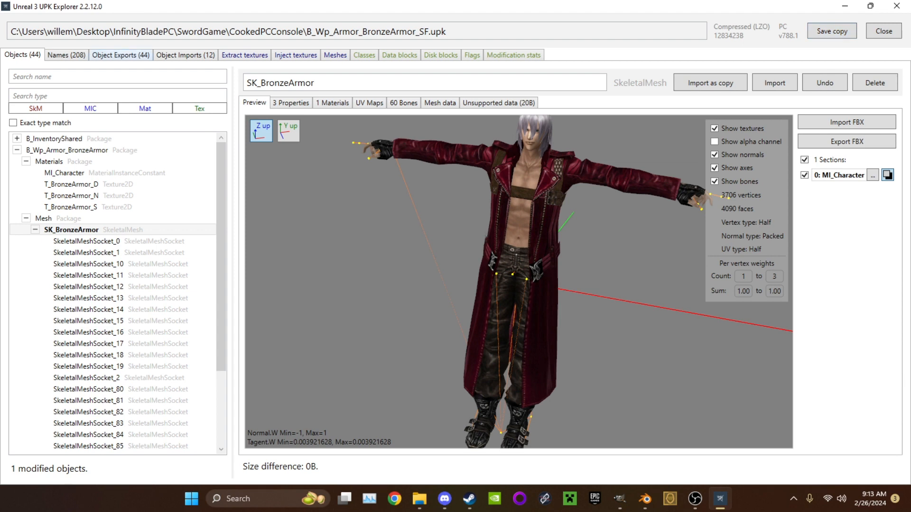
{"action": "left_click", "coordinate": [245, 55]}
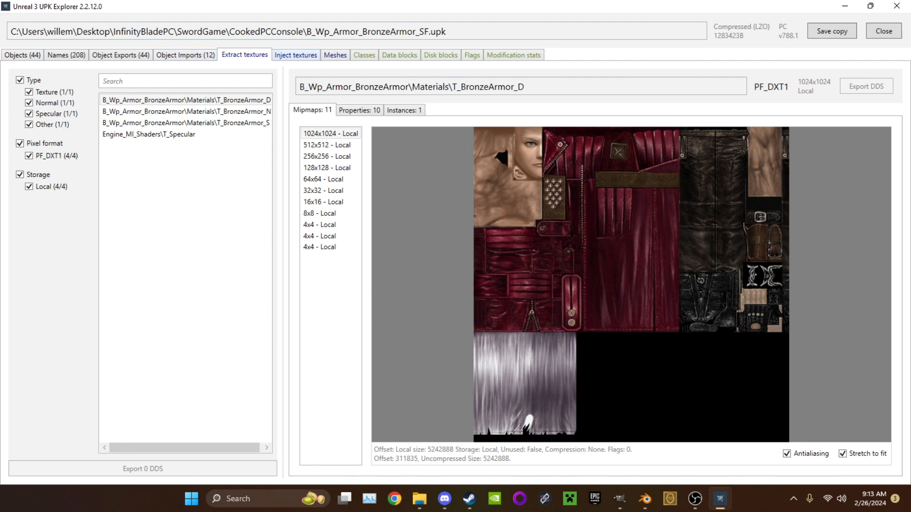
{"action": "left_click", "coordinate": [295, 55]}
{"action": "left_click", "coordinate": [335, 55]}
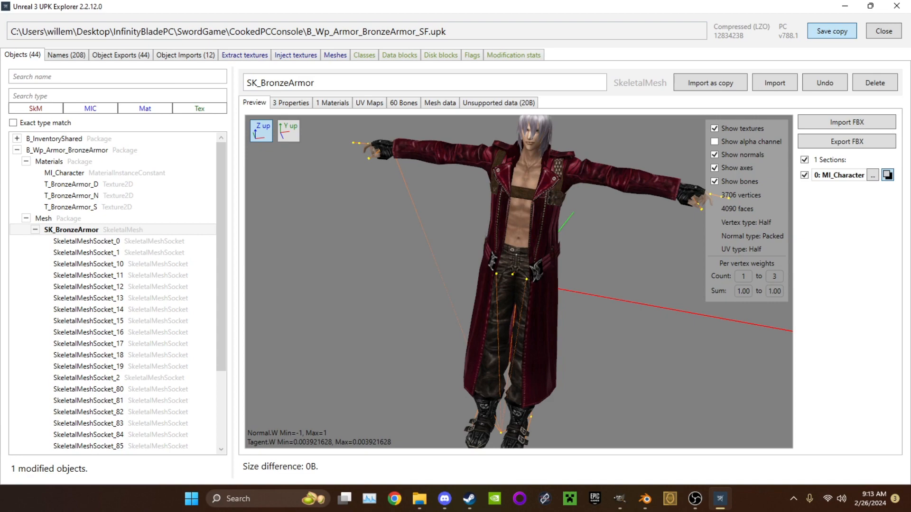
Save a copy of the modified package, delete the original B_Wp_Armor_BronzeArmor_SF.upk and rename the copy to that file name
{"action": "left_click", "coordinate": [832, 32]}
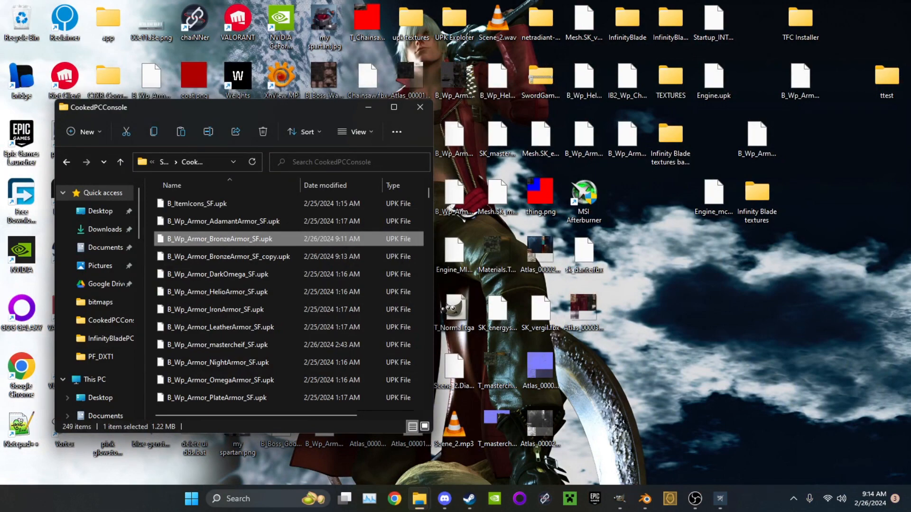
{"action": "key", "text": "Delete"}
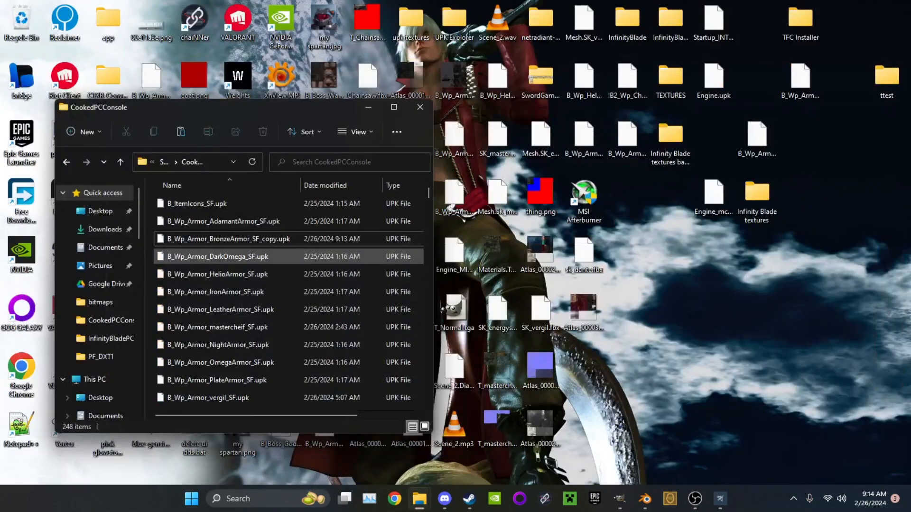
{"action": "left_click", "coordinate": [227, 238]}
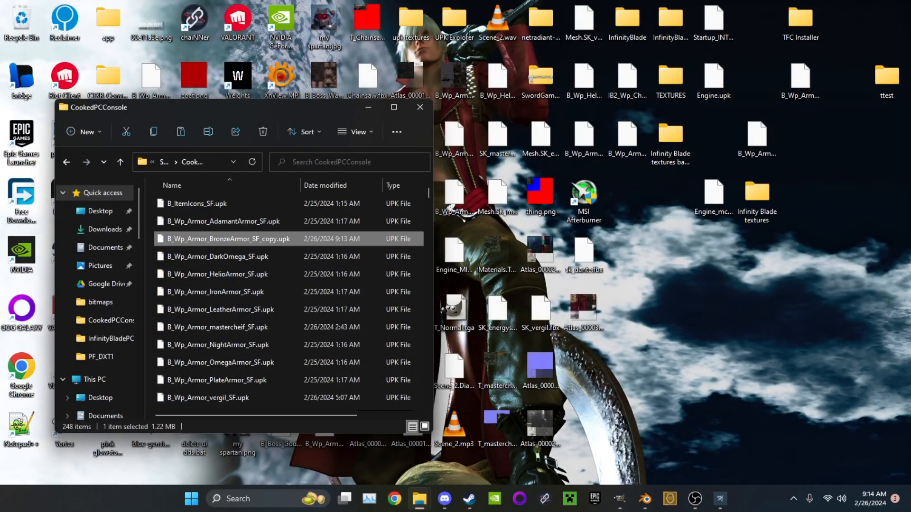
{"action": "right_click", "coordinate": [267, 239]}
{"action": "left_click", "coordinate": [328, 251]}
{"action": "left_click", "coordinate": [277, 239]}
{"action": "key", "text": "BackSpace"}
{"action": "key", "text": "BackSpace"}
{"action": "key", "text": "BackSpace"}
{"action": "key", "text": "BackSpace"}
{"action": "key", "text": "BackSpace"}
{"action": "key", "text": "Return"}
Switch to Steam, launch Infinity Blade and start the game
{"action": "left_click", "coordinate": [445, 498]}
{"action": "left_click", "coordinate": [445, 499]}
{"action": "left_click", "coordinate": [469, 498]}
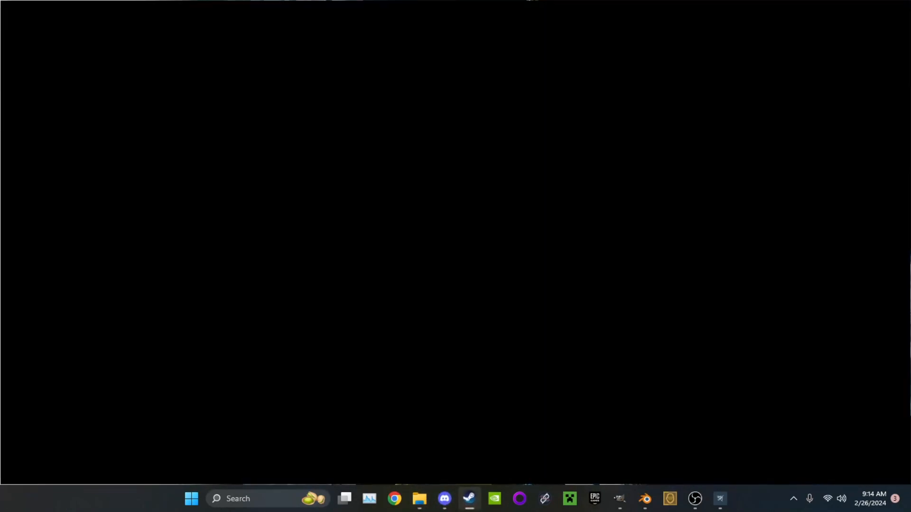
{"action": "left_click", "coordinate": [214, 245]}
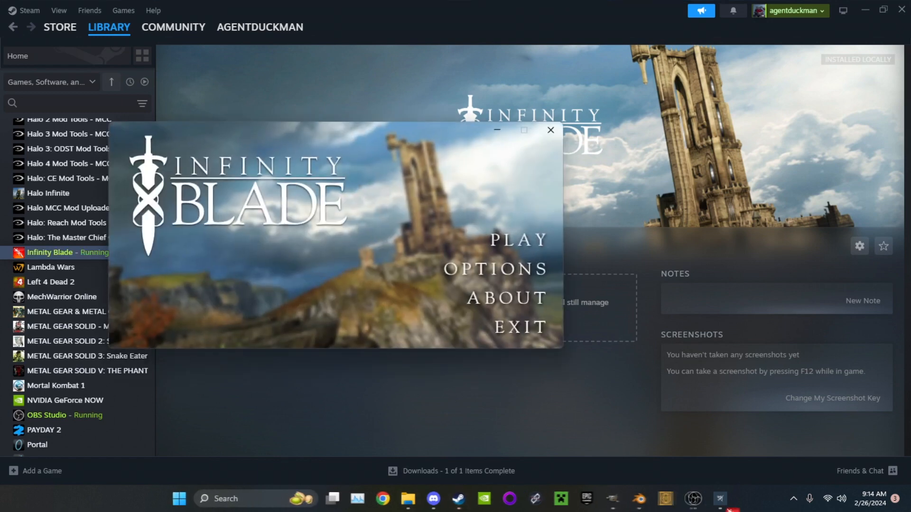
{"action": "left_click", "coordinate": [518, 240]}
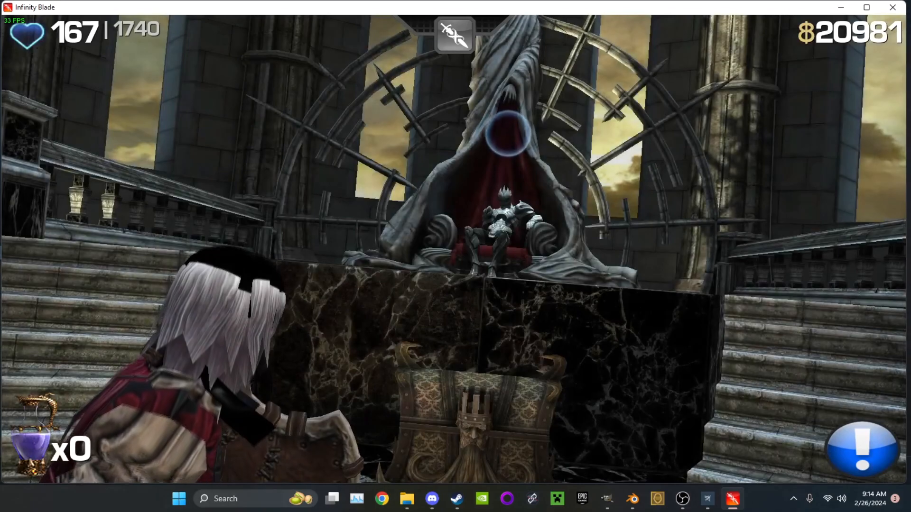
Enable the free camera with the toggledebugcamera console command and inspect the Dante character's textures from the front
{"action": "key", "text": "grave"}
{"action": "key", "text": "Up"}
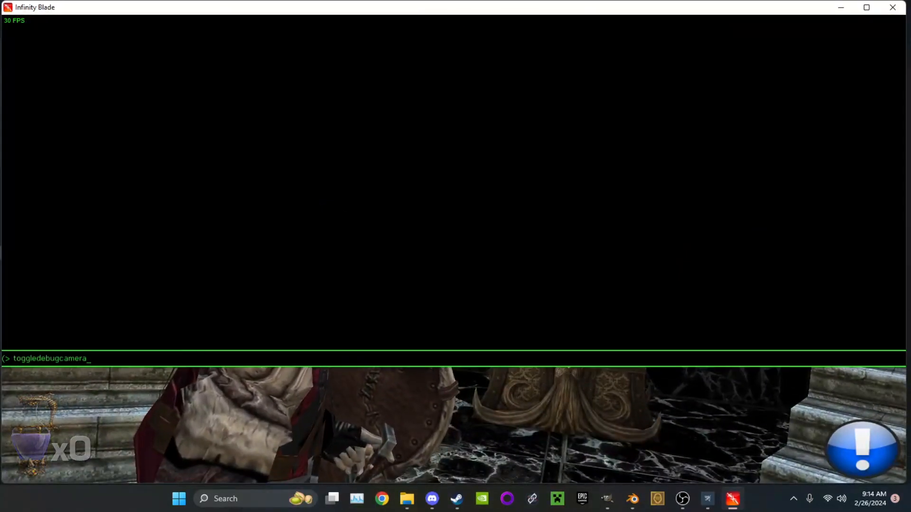
{"action": "key", "text": "Return"}
{"action": "key", "text": "grave"}
{"action": "key", "text": "w"}
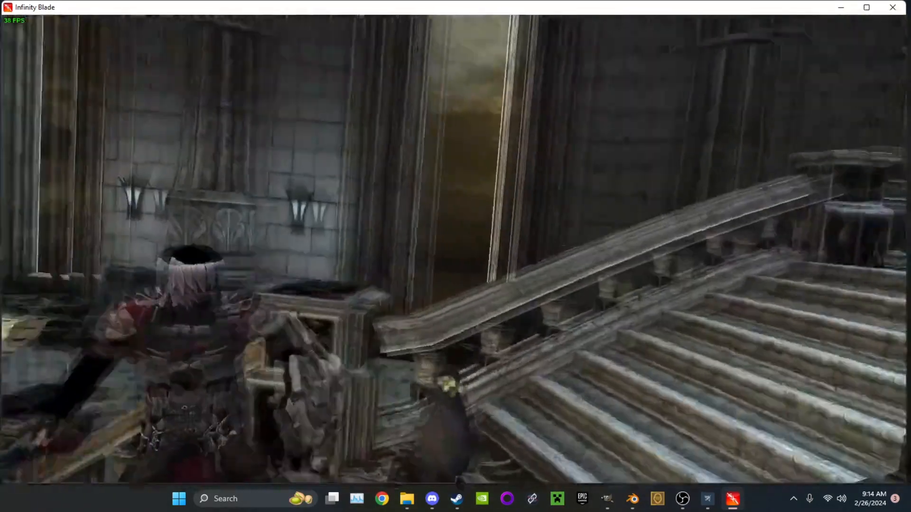
{"action": "key", "text": "s"}
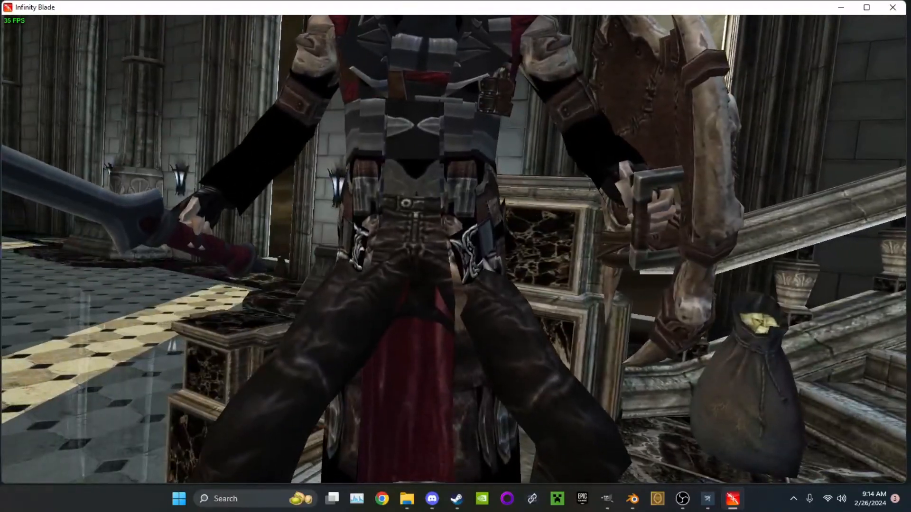
{"action": "key", "text": "s"}
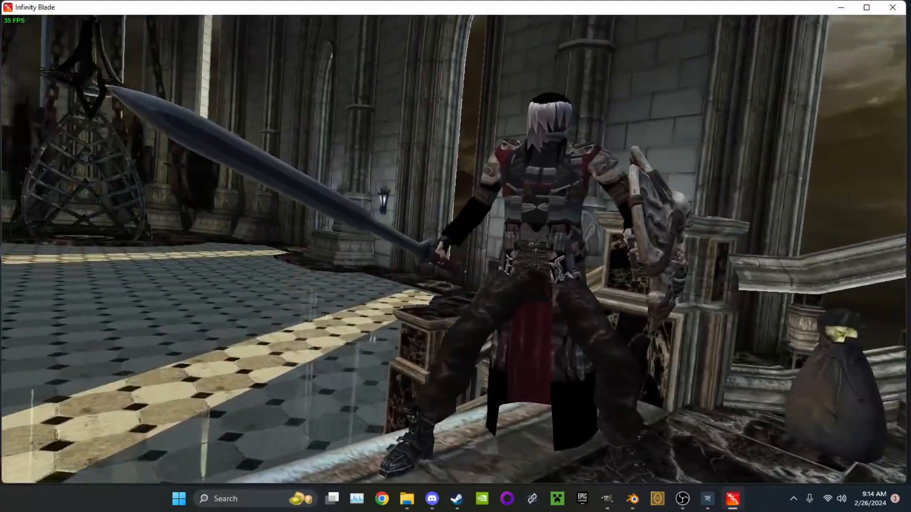
{"action": "key", "text": "grave"}
{"action": "key", "text": "grave"}
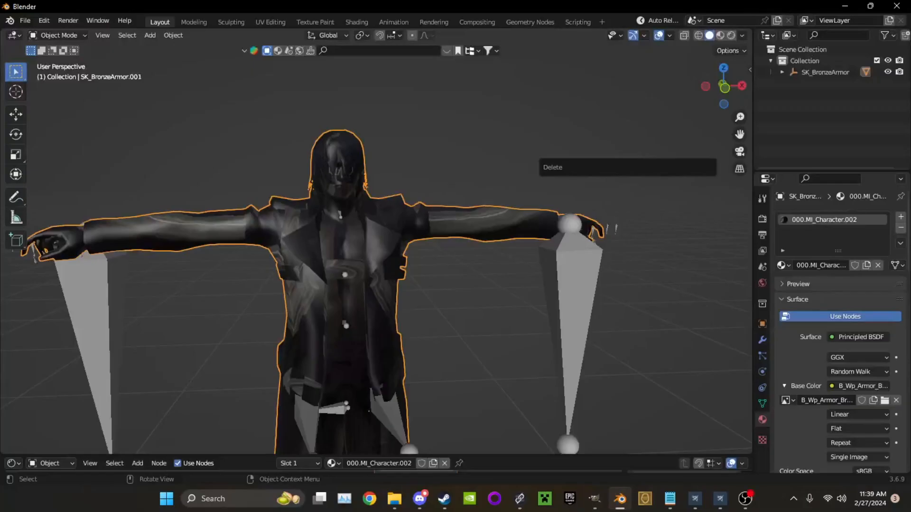
Inspect the model in Blender, switch to GIMP and hide the Dropped Buffer layer to view the sword, shield, helmet and armor template
{"action": "middle_click_drag", "start_coordinate": [379, 256], "coordinate": [380, 374]}
{"action": "scroll", "coordinate": [373, 282], "scroll_direction": "up", "scroll_amount": 3}
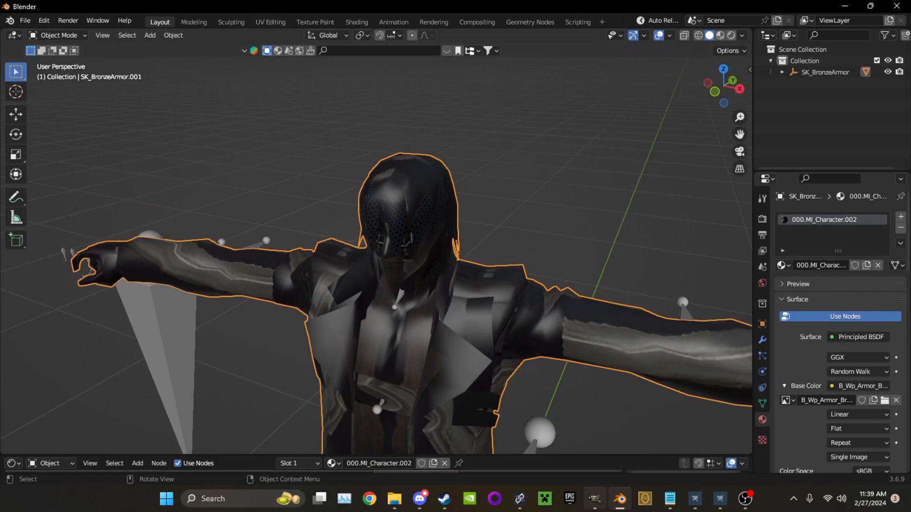
{"action": "left_click", "coordinate": [594, 499]}
{"action": "left_click", "coordinate": [158, 46]}
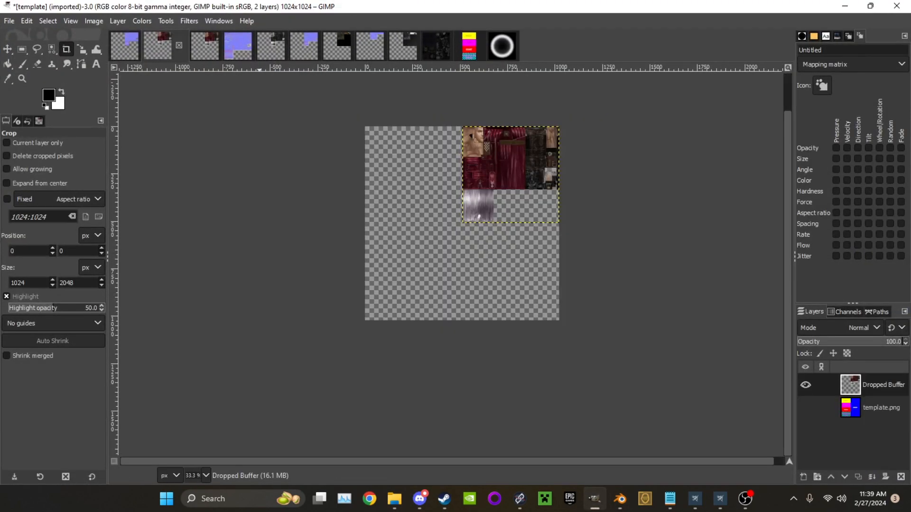
{"action": "middle_click_drag", "start_coordinate": [530, 183], "coordinate": [494, 253]}
{"action": "scroll", "coordinate": [495, 253], "scroll_direction": "up", "scroll_amount": 3, "text": "ctrl"}
{"action": "scroll", "coordinate": [432, 287], "scroll_direction": "down", "scroll_amount": 1, "text": "ctrl"}
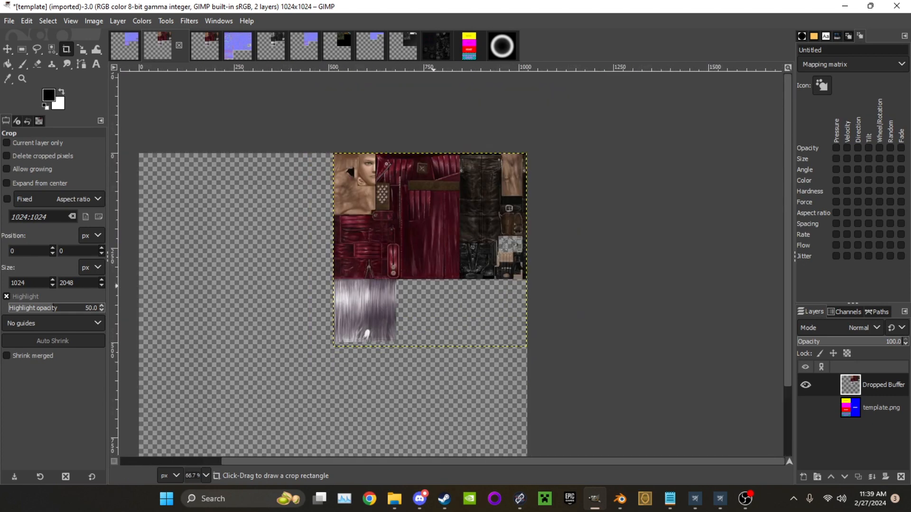
{"action": "scroll", "coordinate": [432, 286], "scroll_direction": "down", "scroll_amount": 1, "text": "ctrl"}
{"action": "left_click", "coordinate": [804, 385]}
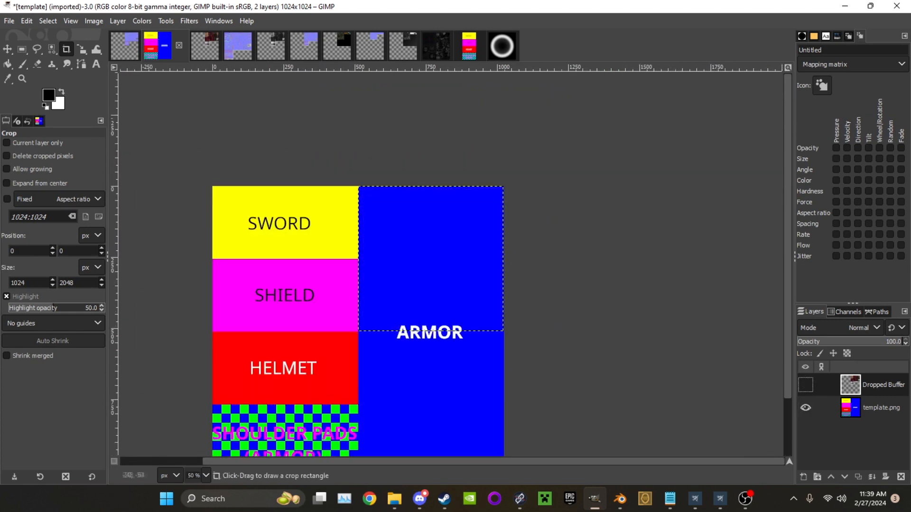
{"action": "scroll", "coordinate": [450, 266], "scroll_direction": "down", "scroll_amount": 3}
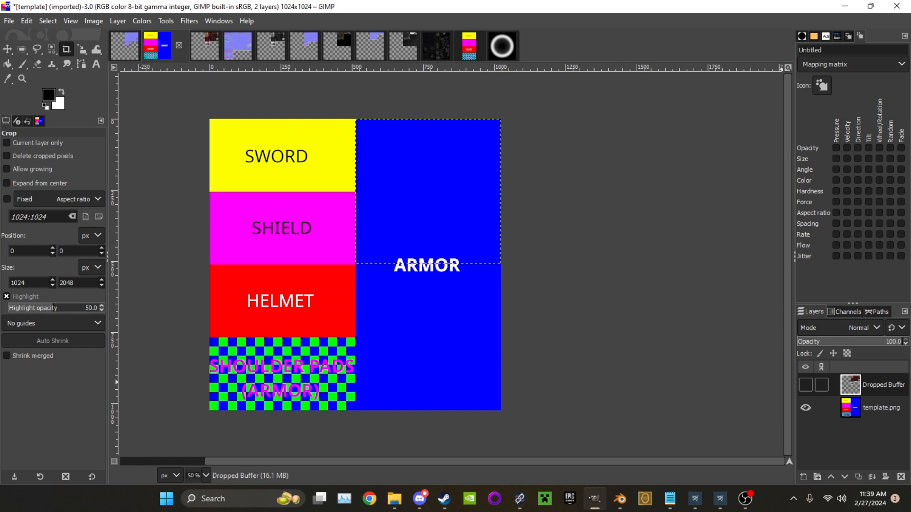
Show the Dropped Buffer layer again and leave the template.png layer hidden
{"action": "left_click", "coordinate": [805, 385]}
{"action": "left_click", "coordinate": [804, 407]}
{"action": "left_click", "coordinate": [805, 408]}
{"action": "left_click", "coordinate": [805, 407]}
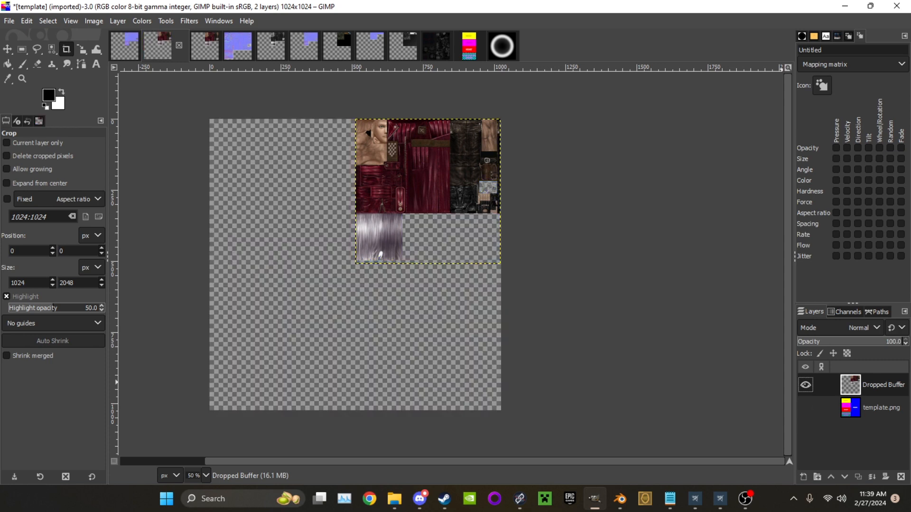
Examine how the Dante texture is placed in the armor area of the 1024x1024 canvas and check the empty regions around it
{"action": "middle_click_drag", "start_coordinate": [222, 403], "coordinate": [324, 322]}
{"action": "scroll", "coordinate": [325, 323], "scroll_direction": "up", "scroll_amount": 2, "text": "ctrl"}
{"action": "scroll", "coordinate": [301, 344], "scroll_direction": "up", "scroll_amount": 3, "text": "ctrl"}
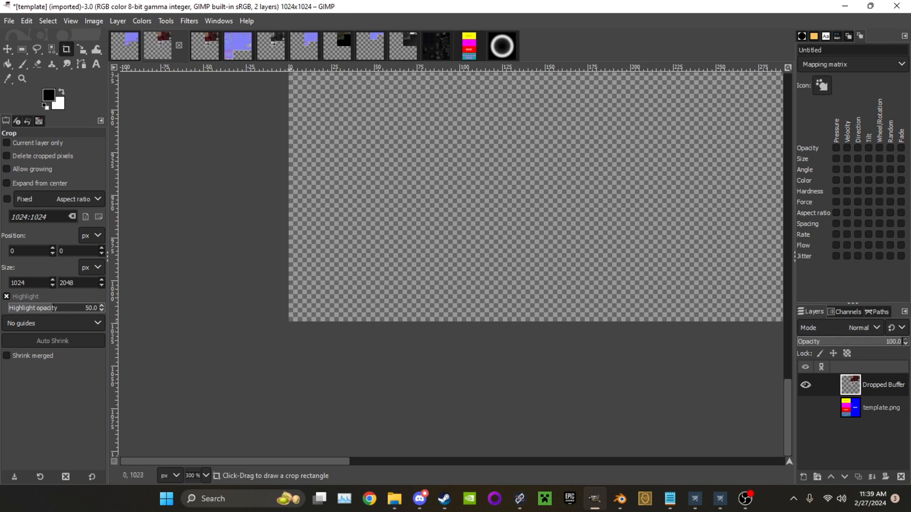
{"action": "scroll", "coordinate": [304, 337], "scroll_direction": "down", "scroll_amount": 4, "text": "ctrl"}
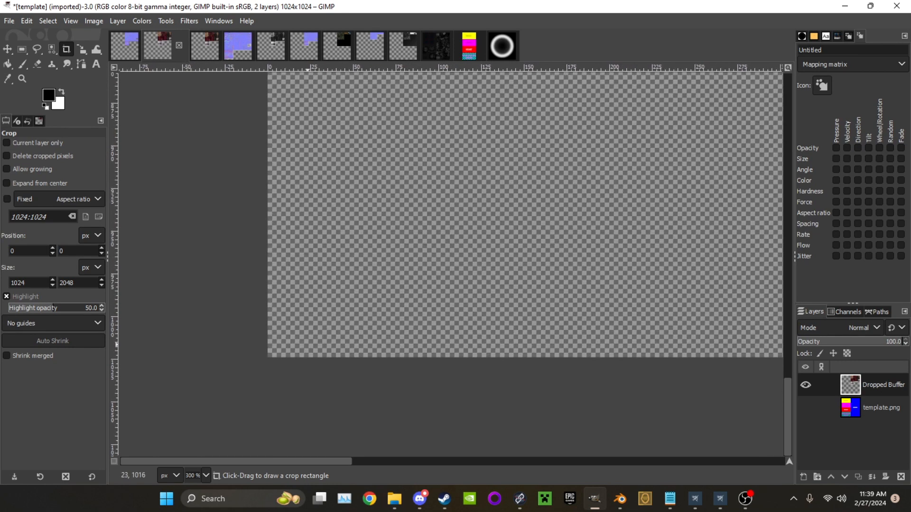
{"action": "scroll", "coordinate": [598, 241], "scroll_direction": "down", "scroll_amount": 2, "text": "ctrl"}
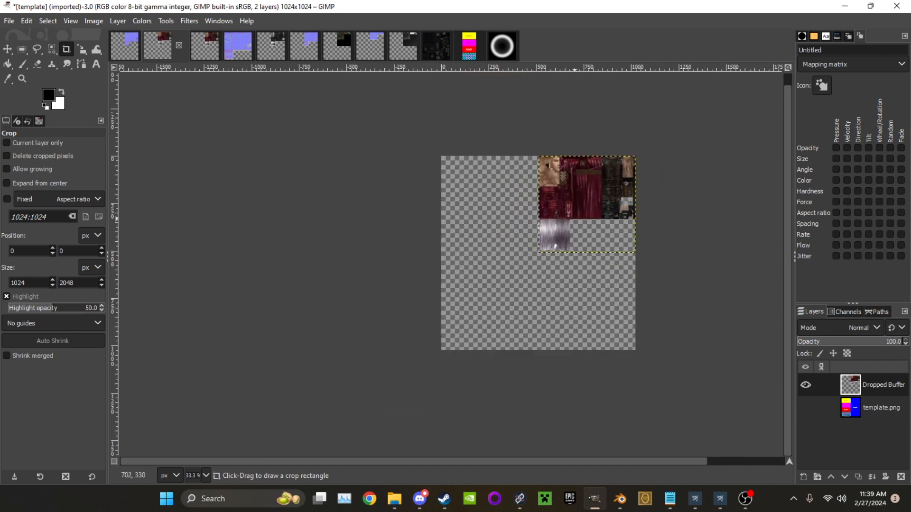
{"action": "middle_click_drag", "start_coordinate": [534, 249], "coordinate": [482, 280]}
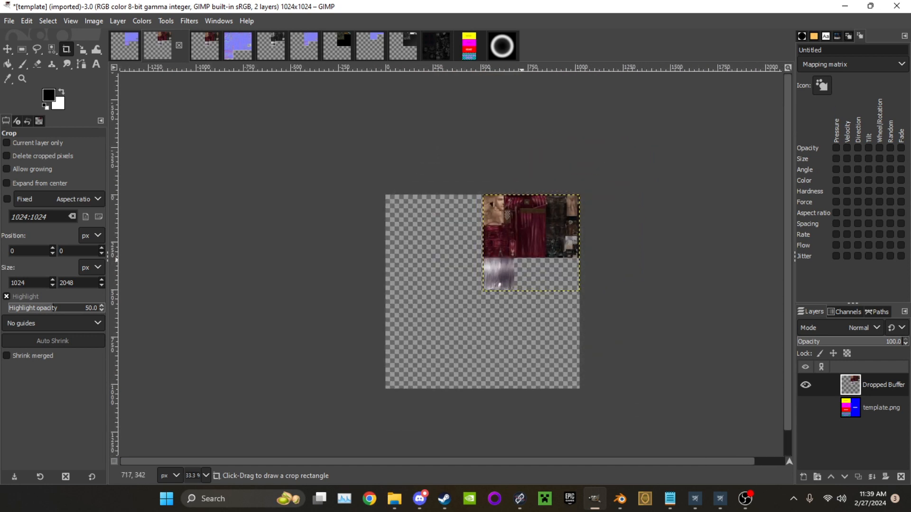
{"action": "scroll", "coordinate": [521, 259], "scroll_direction": "up", "scroll_amount": 1, "text": "ctrl"}
{"action": "middle_click_drag", "start_coordinate": [252, 389], "coordinate": [270, 318]}
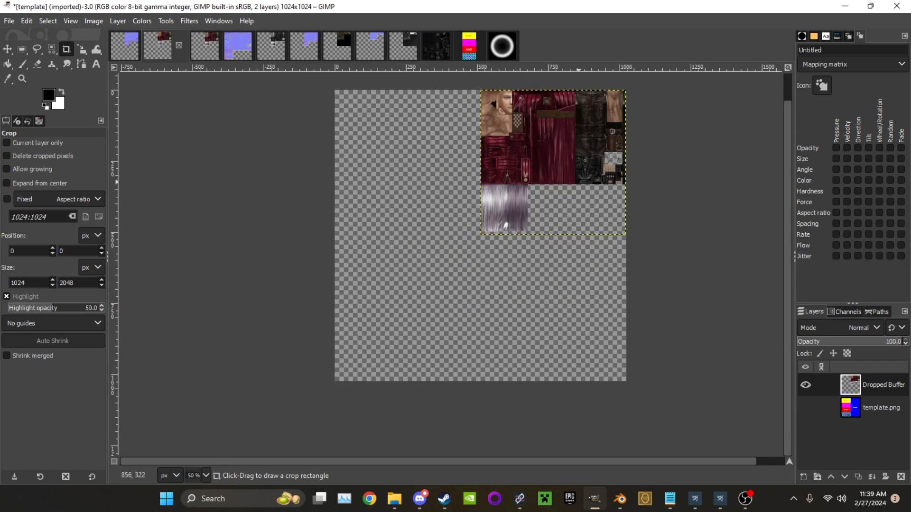
{"action": "middle_click_drag", "start_coordinate": [579, 181], "coordinate": [488, 308]}
{"action": "scroll", "coordinate": [555, 265], "scroll_direction": "up", "scroll_amount": 1, "text": "ctrl"}
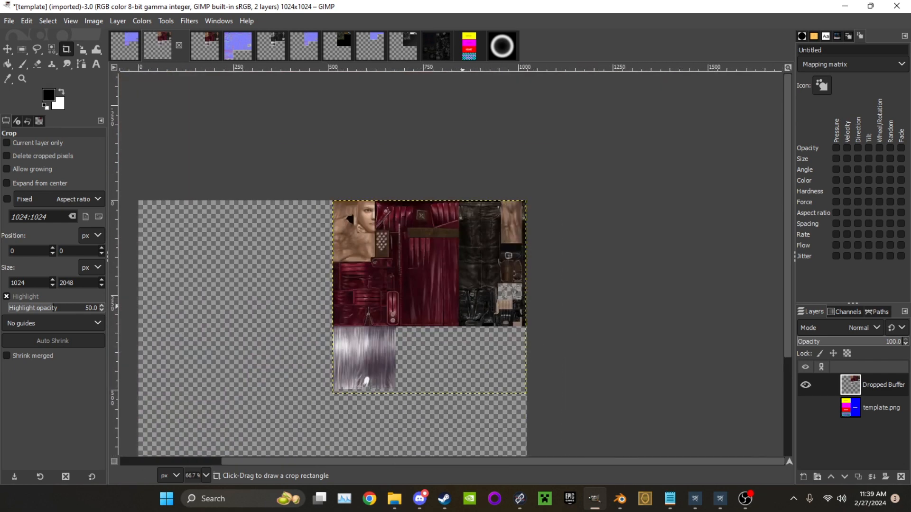
{"action": "scroll", "coordinate": [436, 359], "scroll_direction": "down", "scroll_amount": 2, "text": "ctrl"}
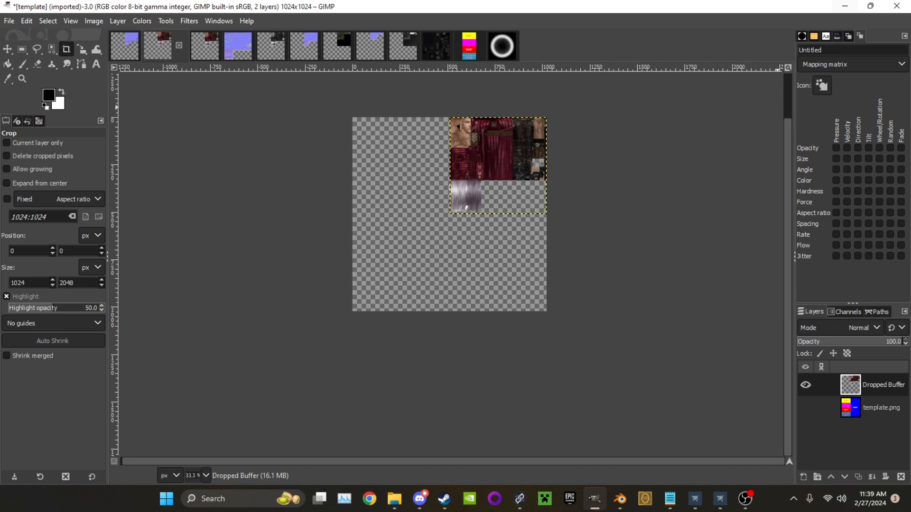
Switch to Blender, select all UVs of SK_BronzeArmor, check their placement over the armor texture and return to the Layout workspace
{"action": "left_click", "coordinate": [844, 6]}
{"action": "middle_click_drag", "start_coordinate": [522, 219], "coordinate": [370, 205]}
{"action": "left_click", "coordinate": [269, 22]}
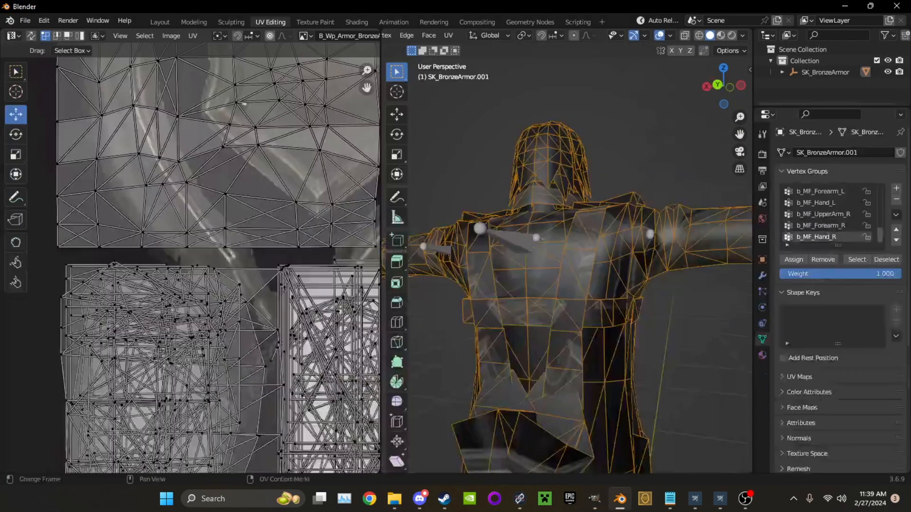
{"action": "scroll", "coordinate": [318, 180], "scroll_direction": "down", "scroll_amount": 6}
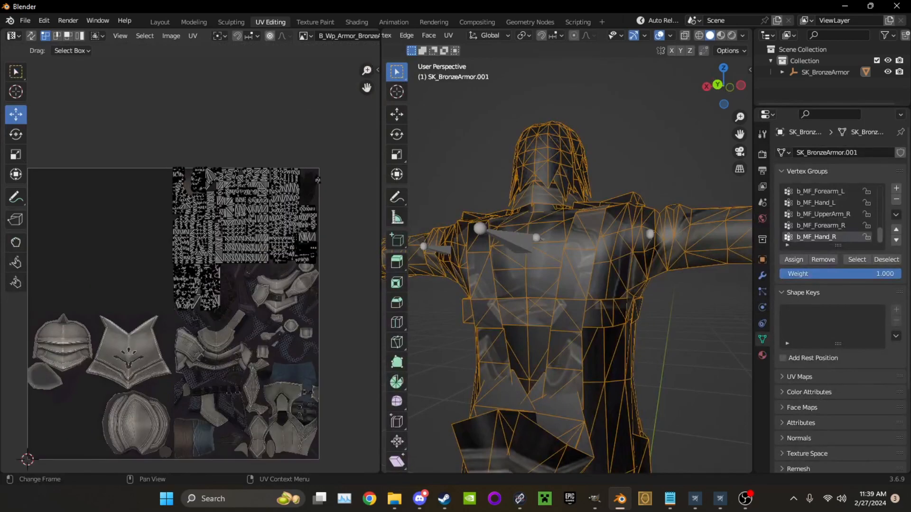
{"action": "left_click_drag", "start_coordinate": [96, 99], "coordinate": [331, 347]}
{"action": "scroll", "coordinate": [331, 347], "scroll_direction": "up", "scroll_amount": 3}
{"action": "middle_click_drag", "start_coordinate": [332, 347], "coordinate": [252, 293]}
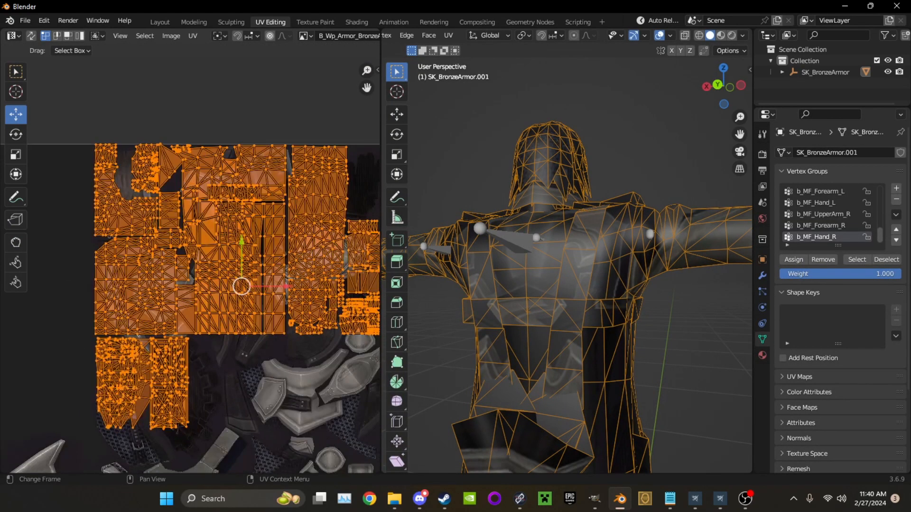
{"action": "scroll", "coordinate": [190, 265], "scroll_direction": "down", "scroll_amount": 4}
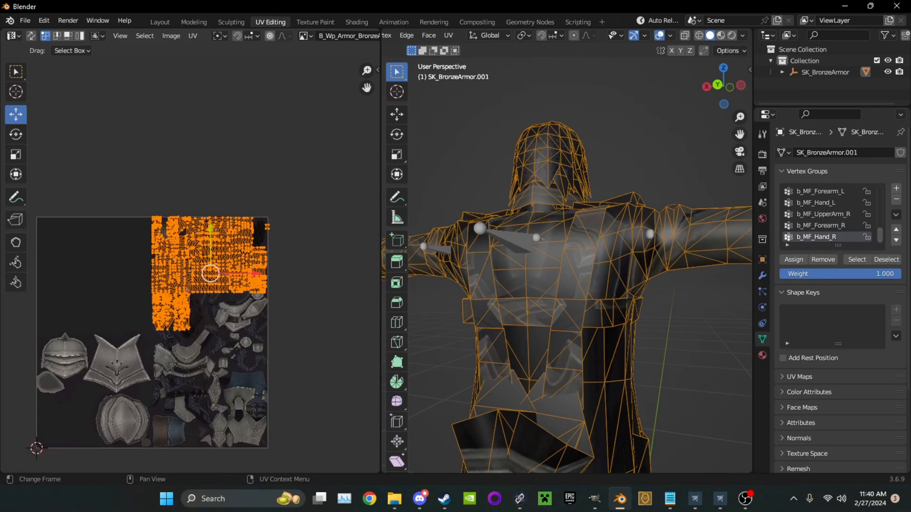
{"action": "left_click", "coordinate": [160, 22]}
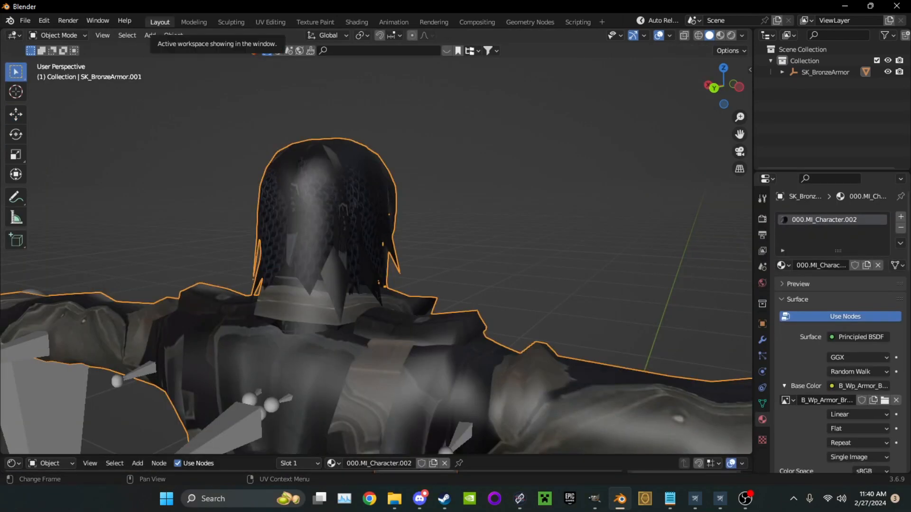